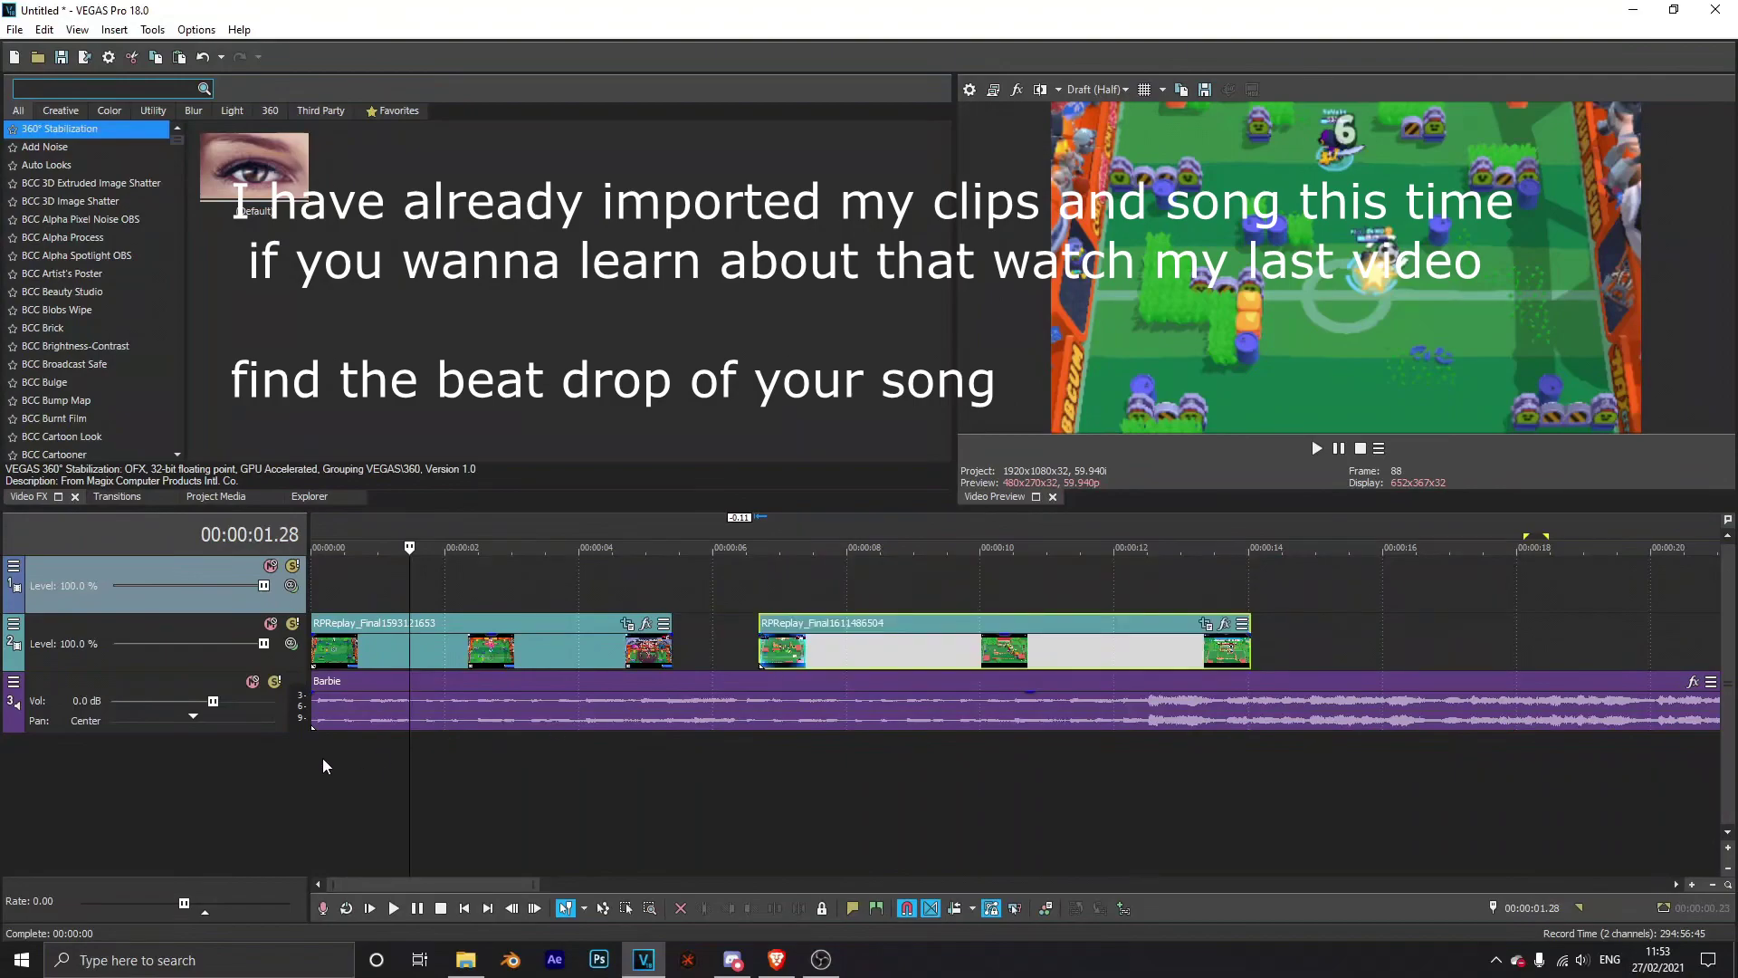
Step: Play the Barbie song from about 23 seconds onward to find its beat drop
scroll(403, 770, down, 5)
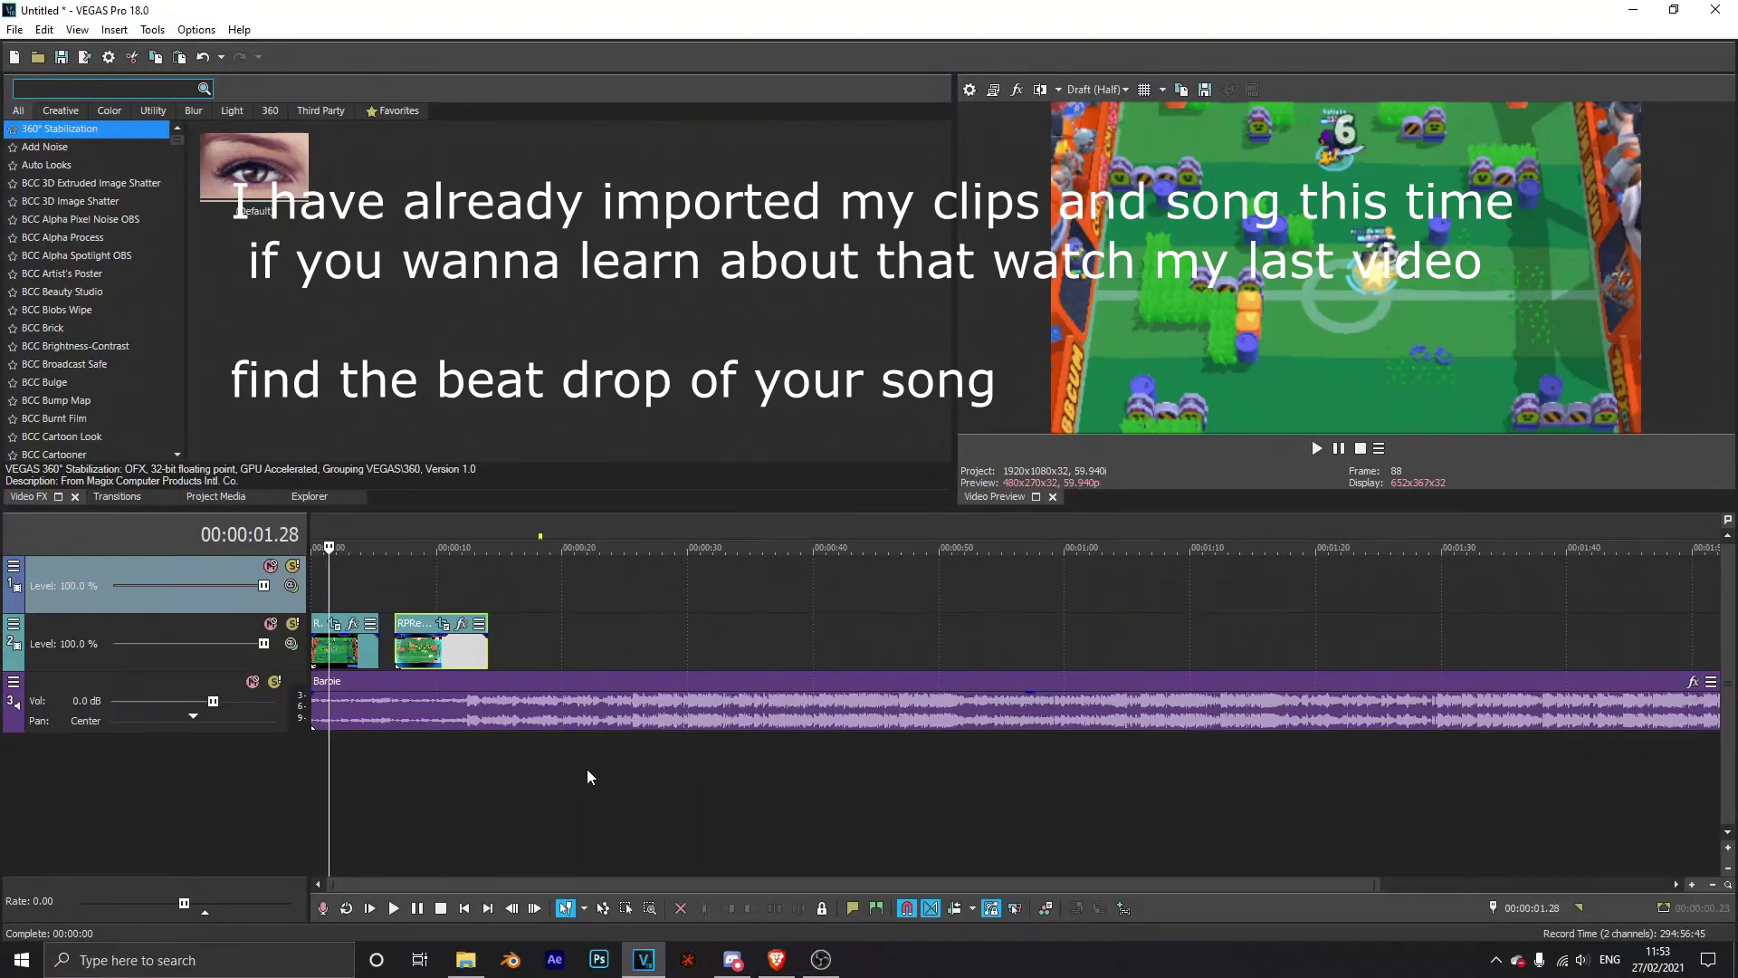
click(589, 773)
click(1317, 448)
scroll(1286, 648, up, 4)
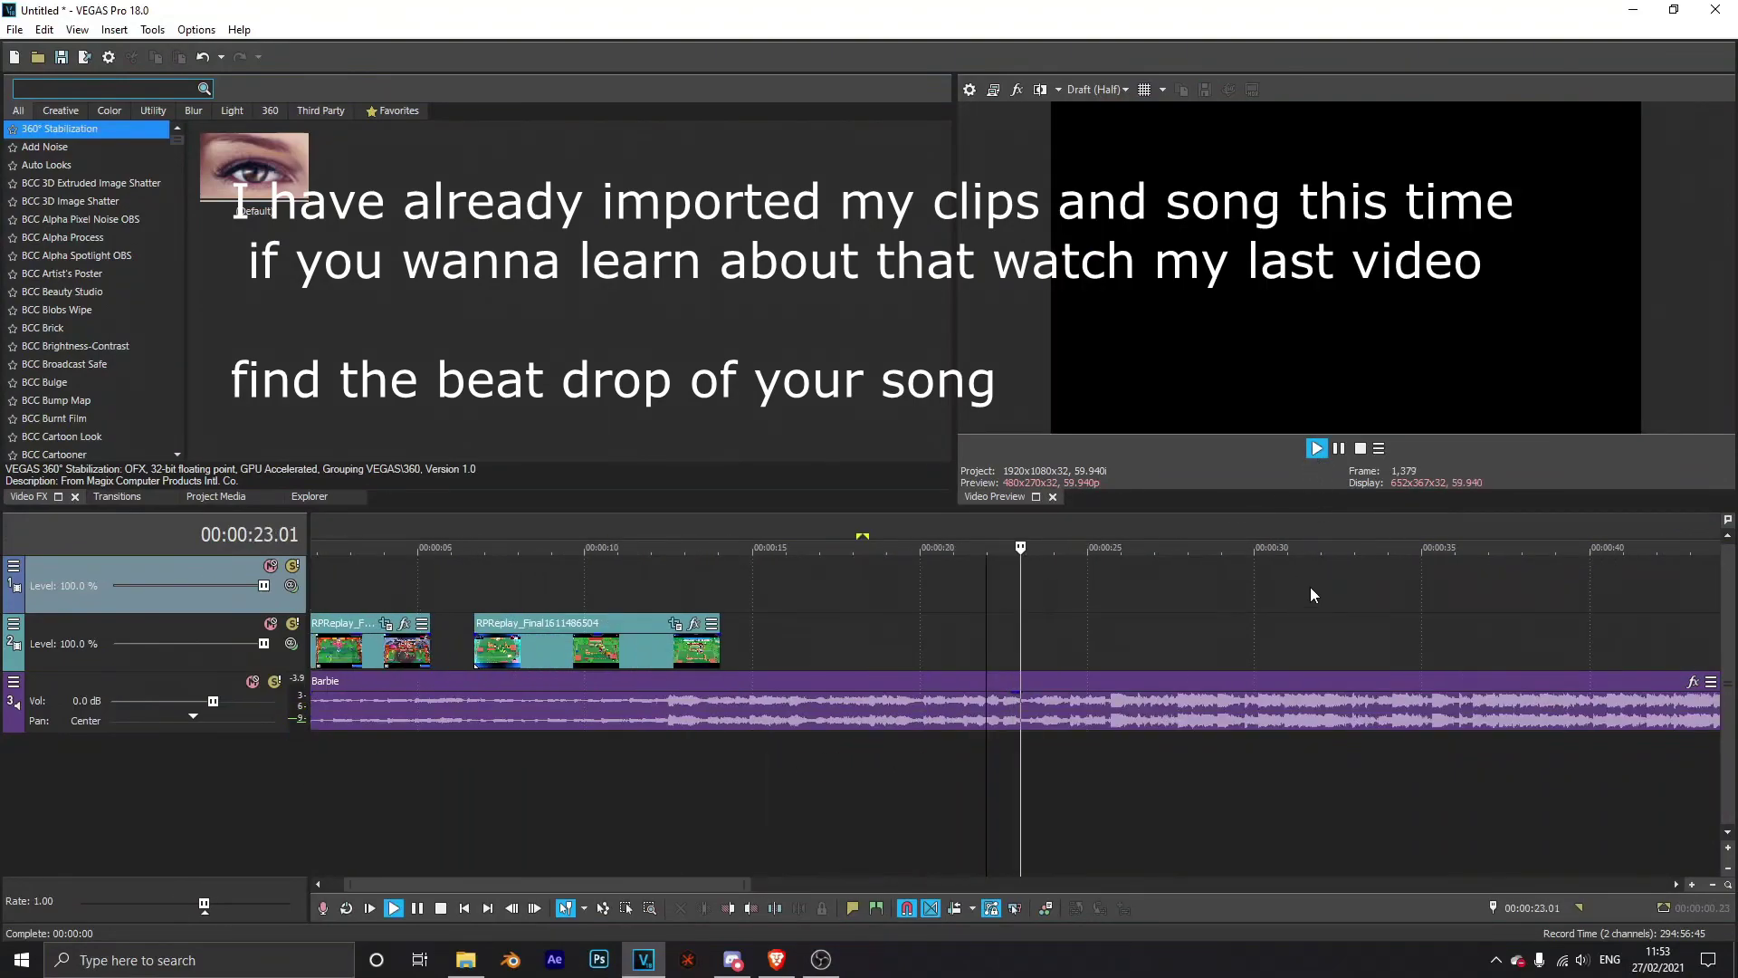
click(1336, 450)
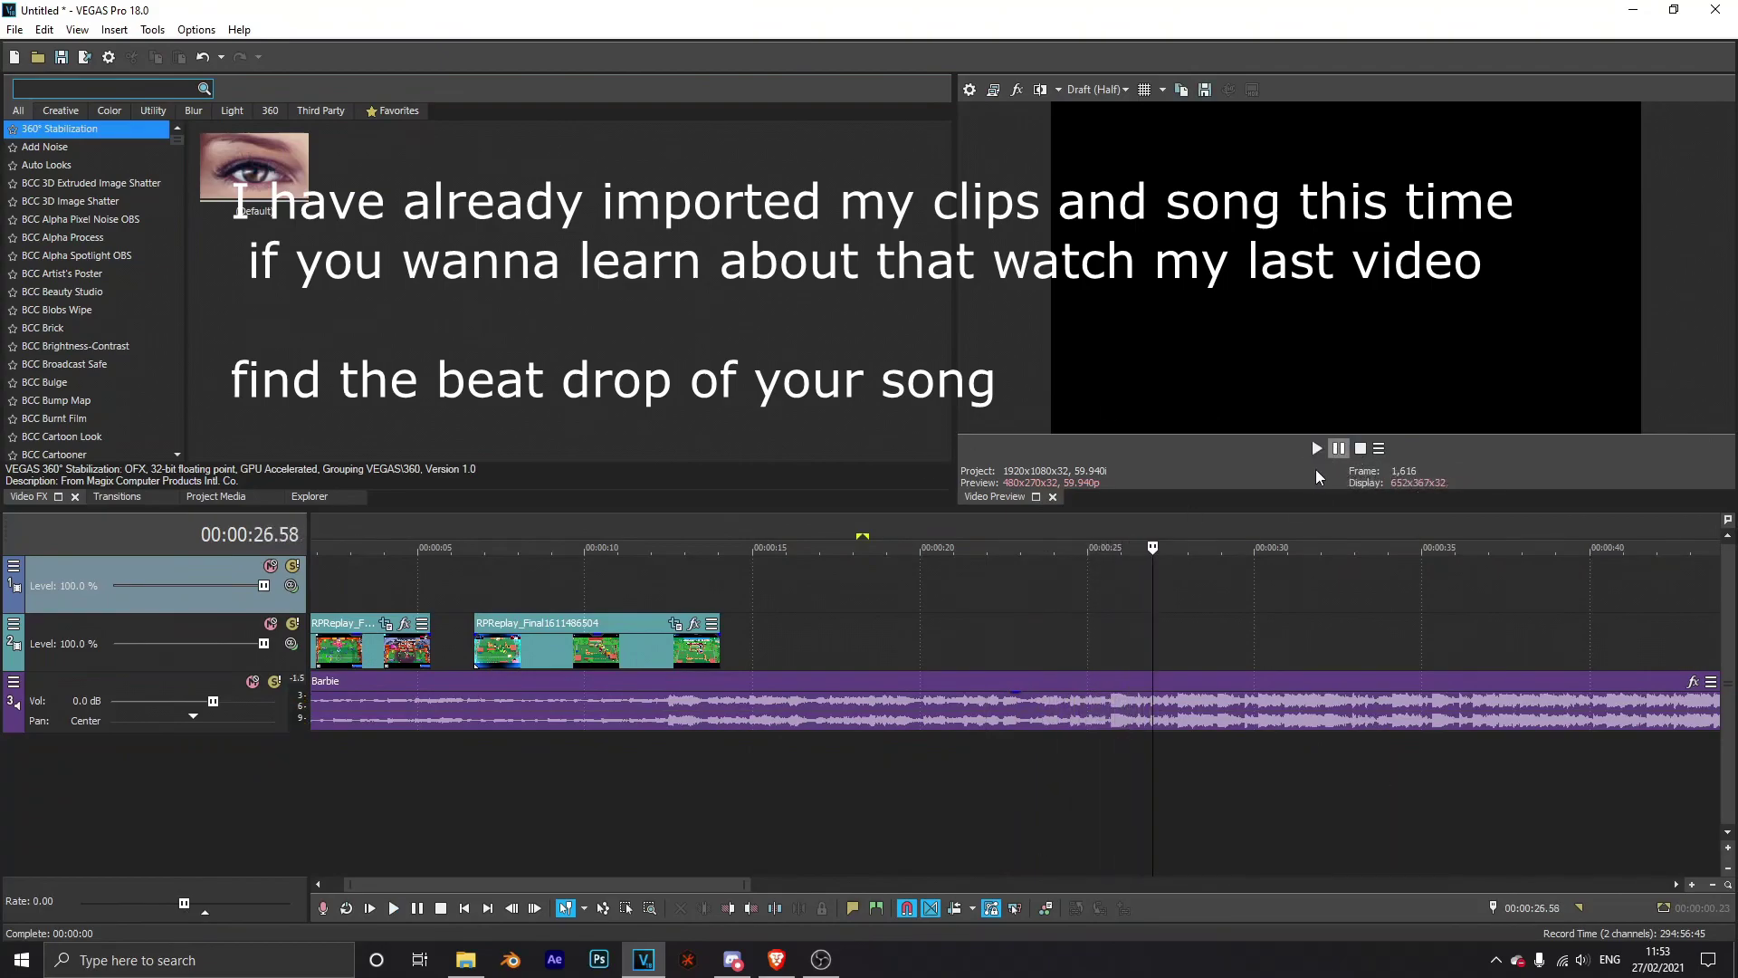
Step: Trim the start of the Barbie song to the beat drop at 00:00:25.42 and move it to the second clip's start
click(1102, 688)
scroll(1126, 717, up, 8)
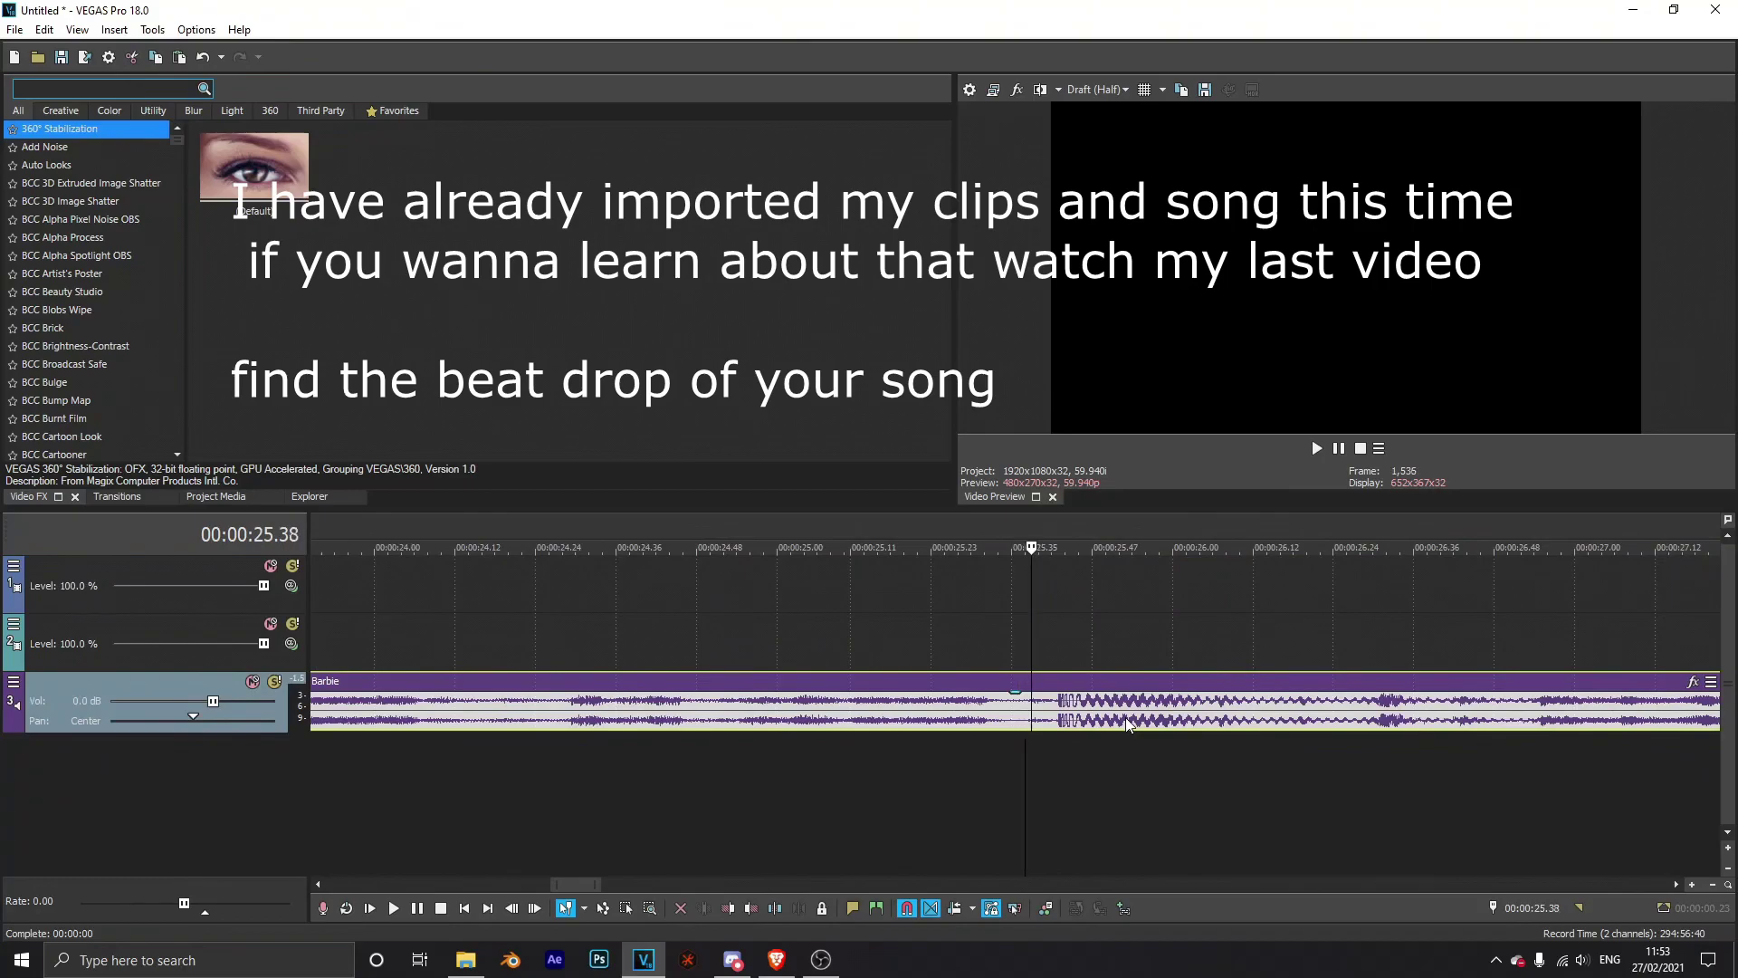
key(Right)
key(Right)
scroll(1101, 717, up, 5)
right_click(1036, 677)
click(1100, 533)
scroll(1010, 735, down, 12)
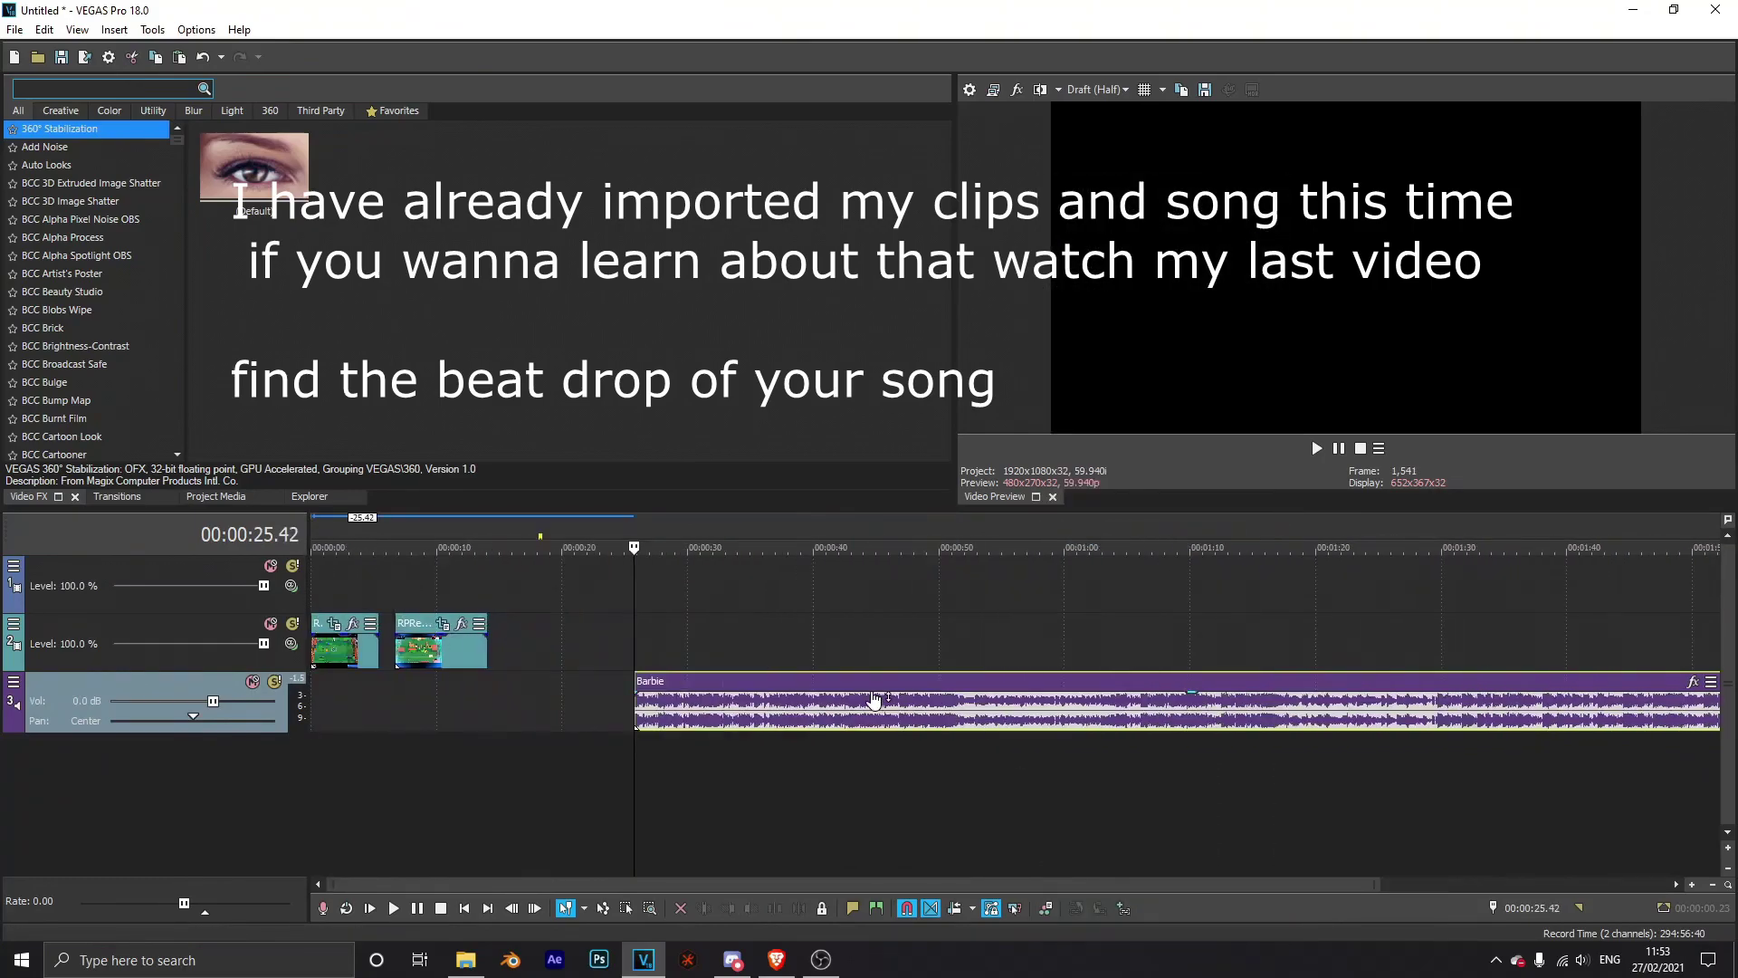
drag(748, 708, 519, 708)
Step: Align the song's start with the goal moment at 00:00:04.16 in the first clip and place a marker there
scroll(1068, 541, up, 6)
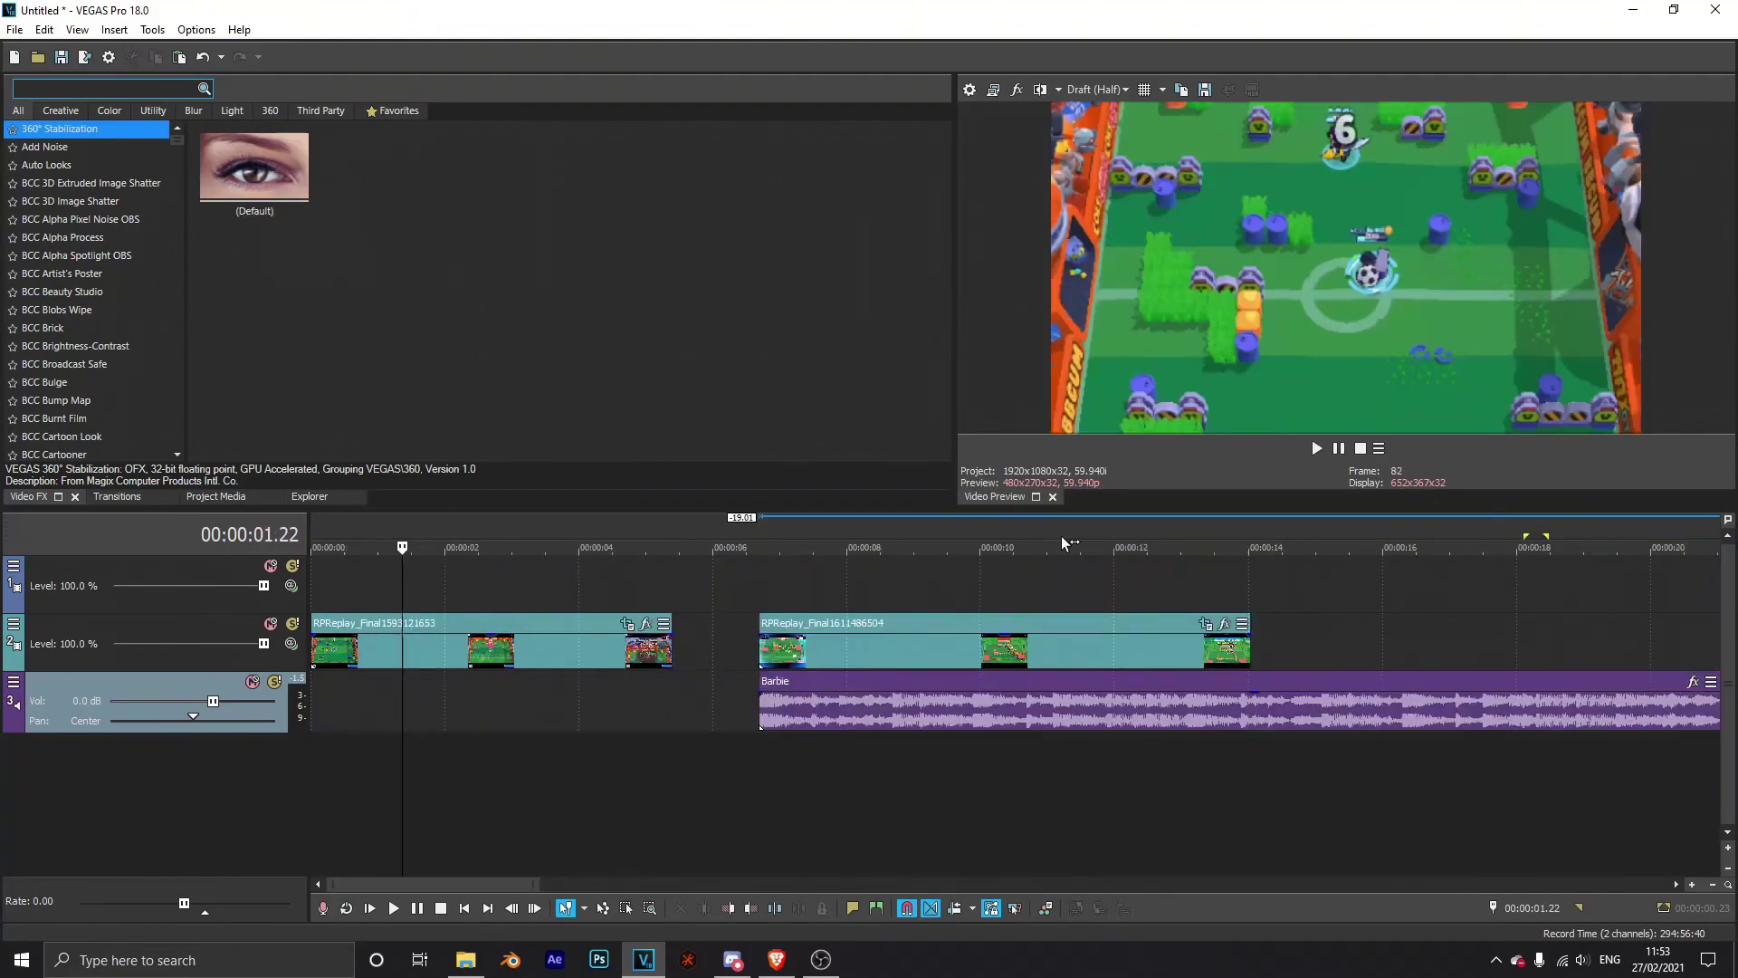
click(1339, 448)
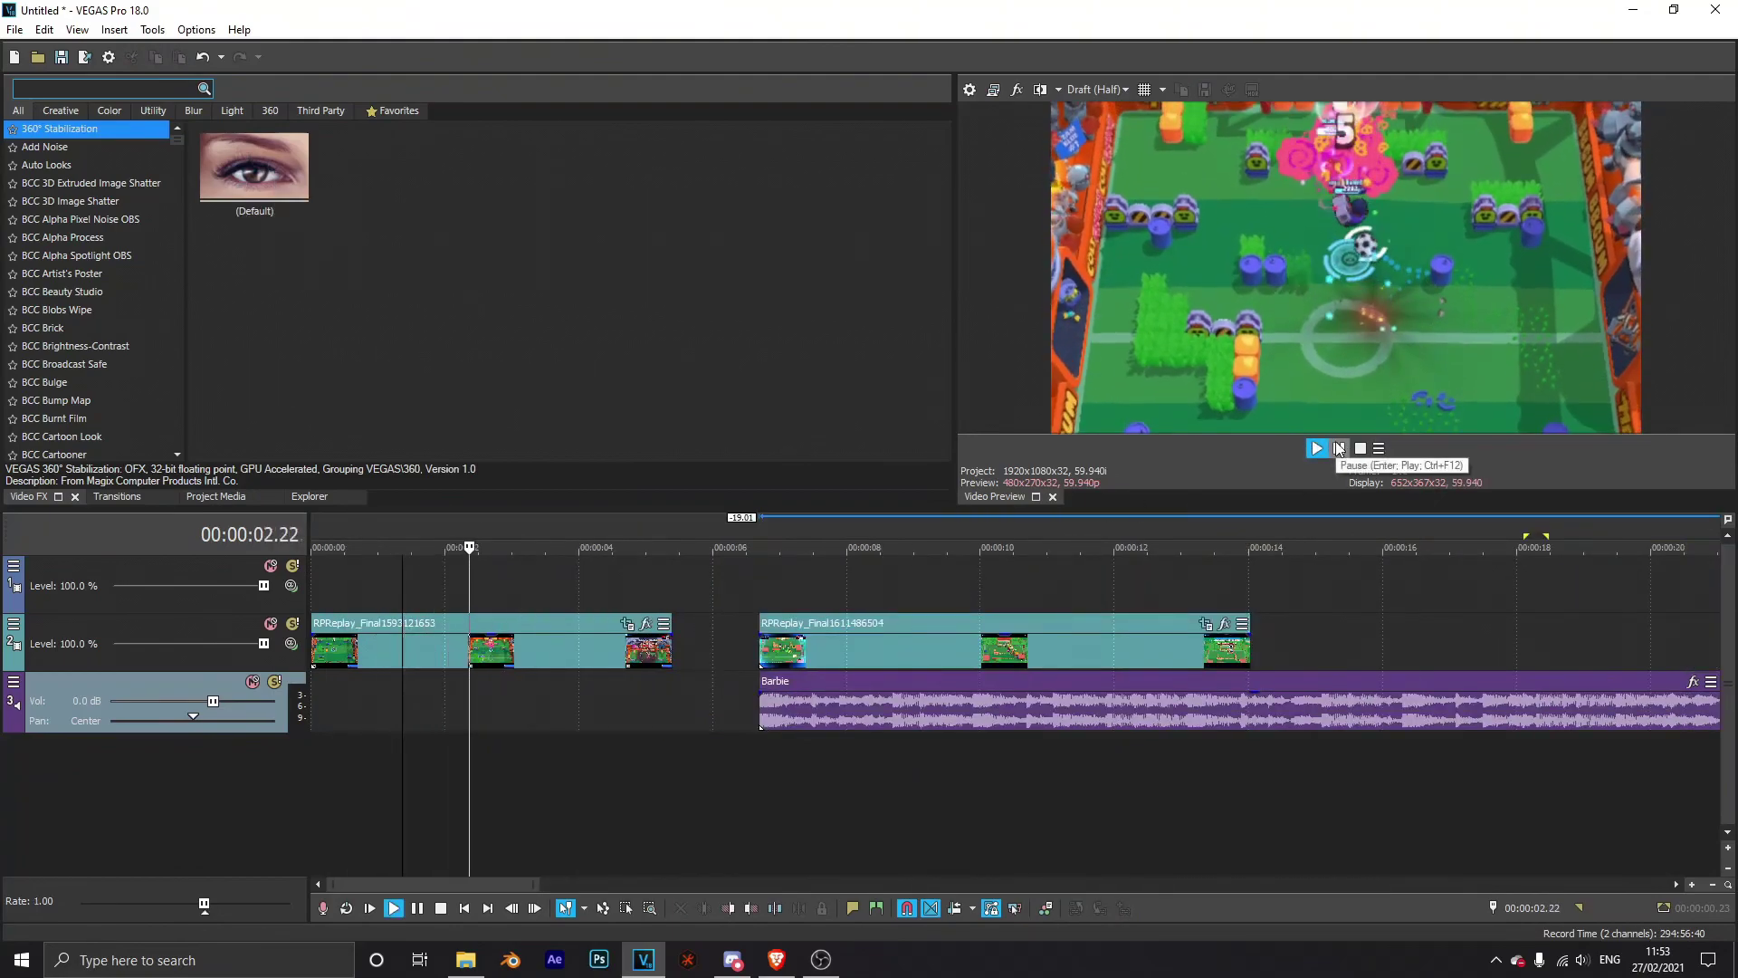
click(1339, 448)
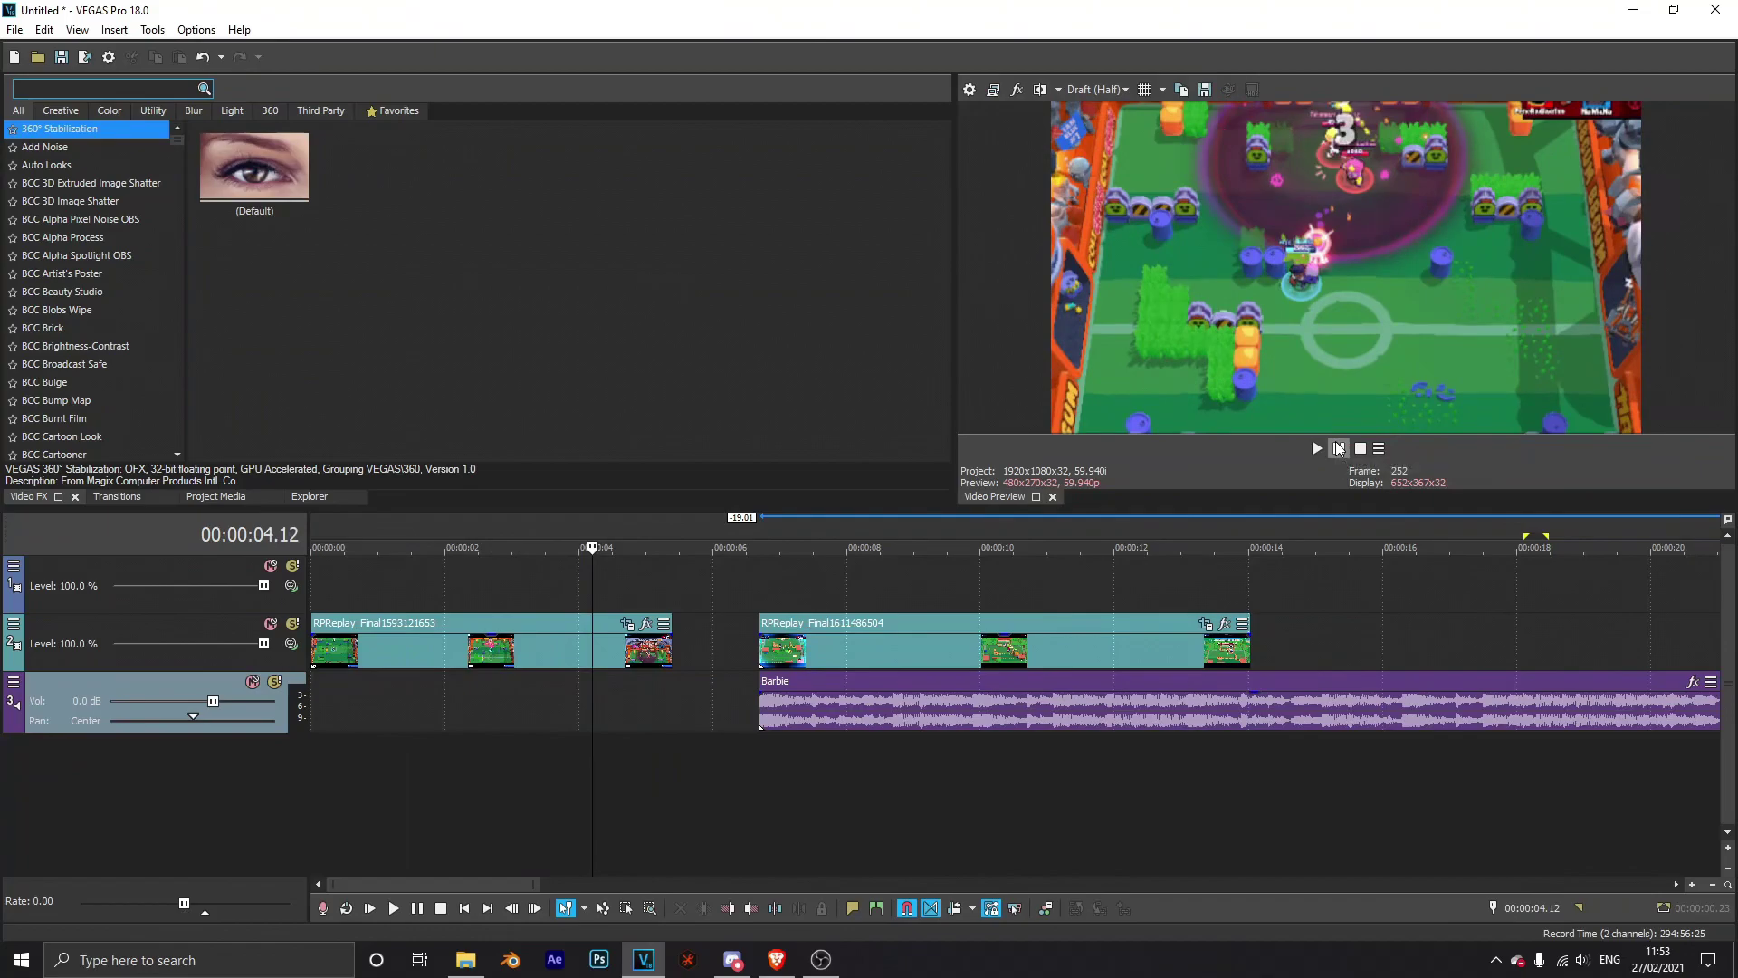
key(Right)
key(Right)
scroll(967, 594, up, 6)
key(Right)
key(Right)
key(Right)
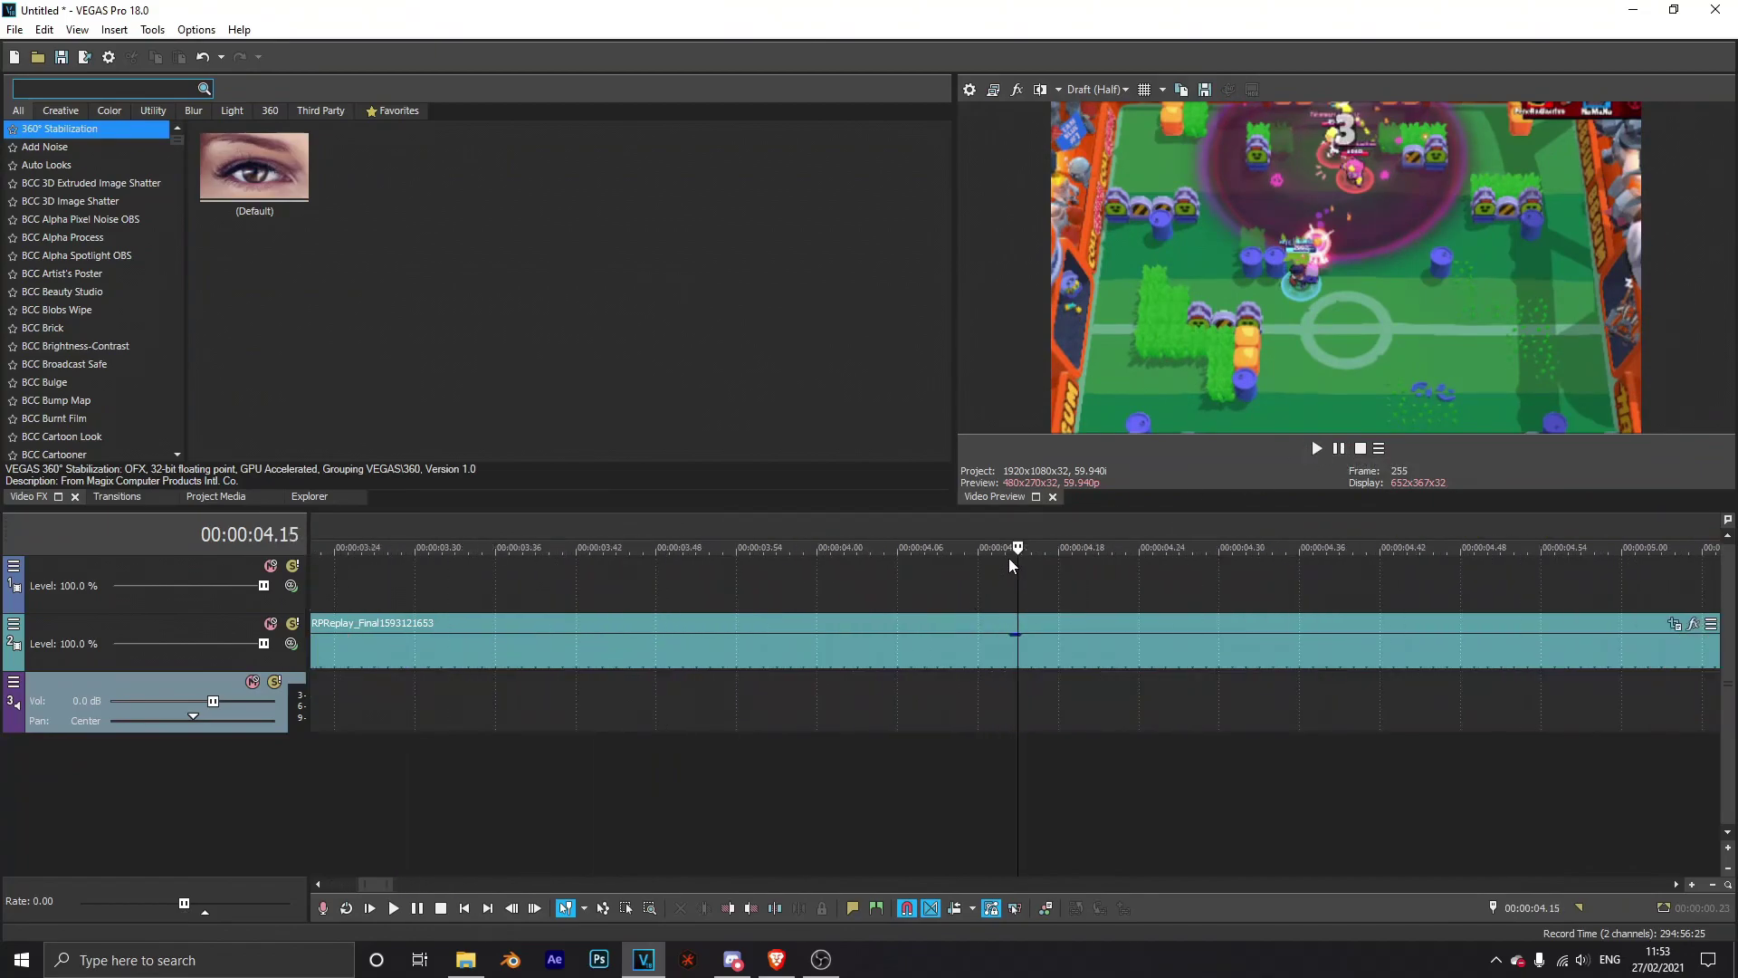
click(1031, 562)
scroll(1048, 656, down, 6)
drag(823, 682, 666, 697)
key(m)
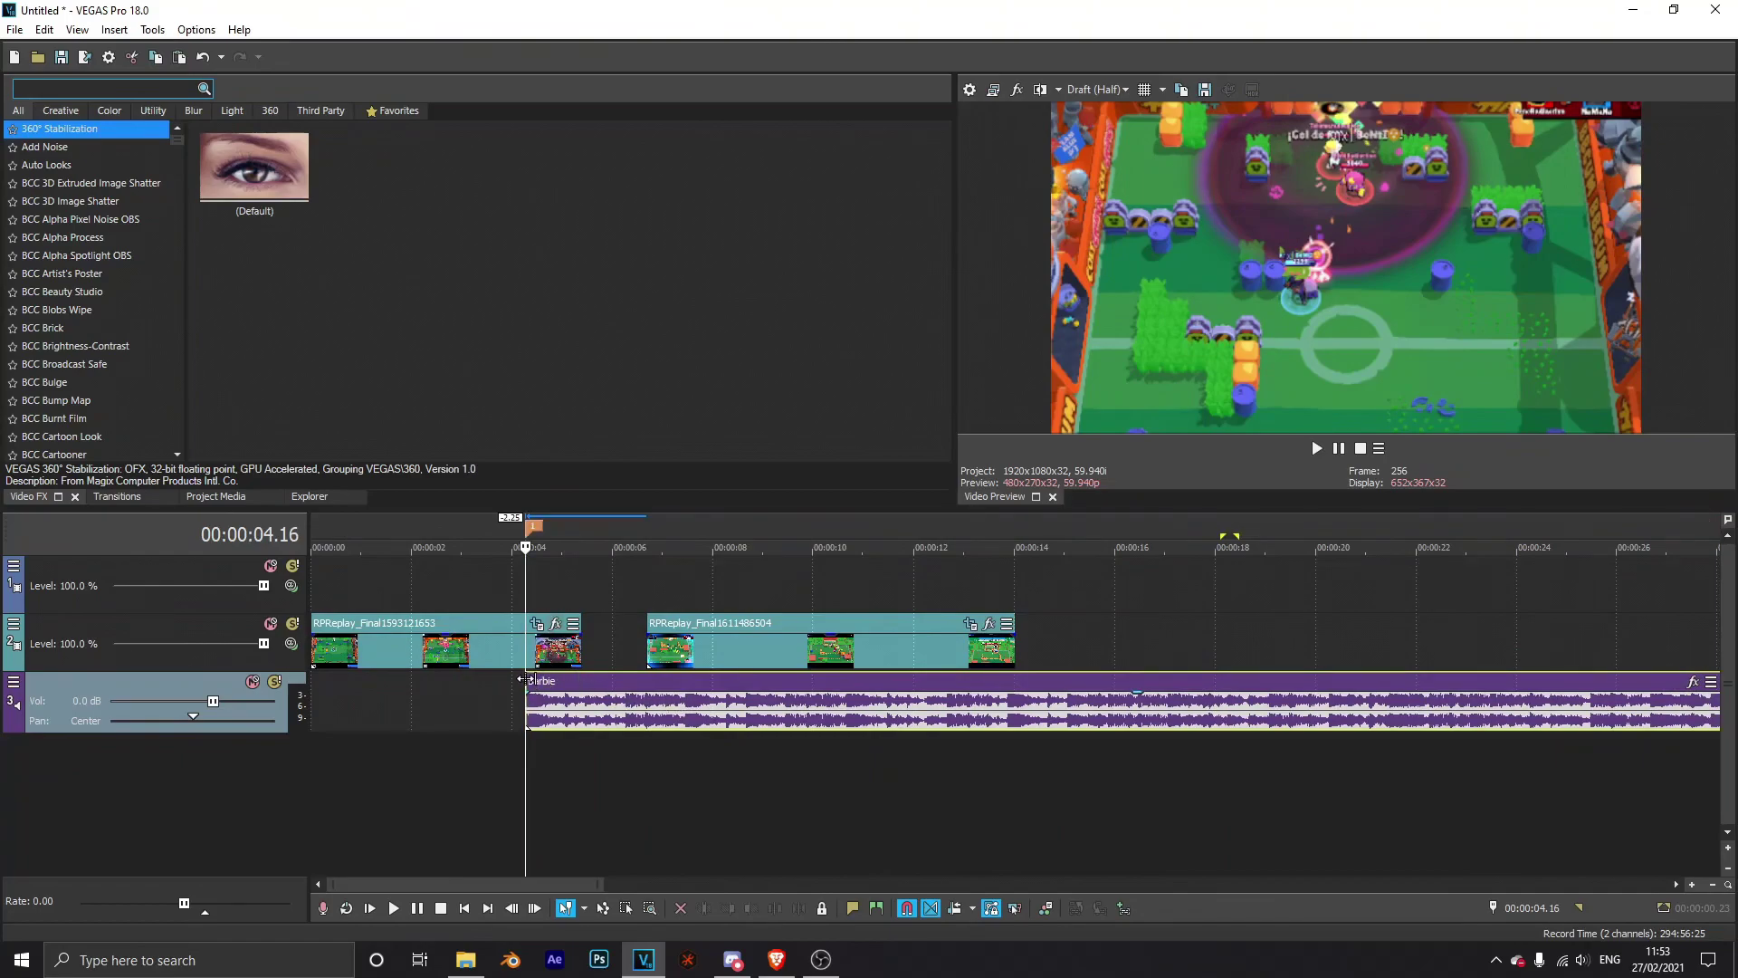
Step: Extend the song's start back to the beginning of the timeline and play back the section around the marker
drag(527, 679, 312, 681)
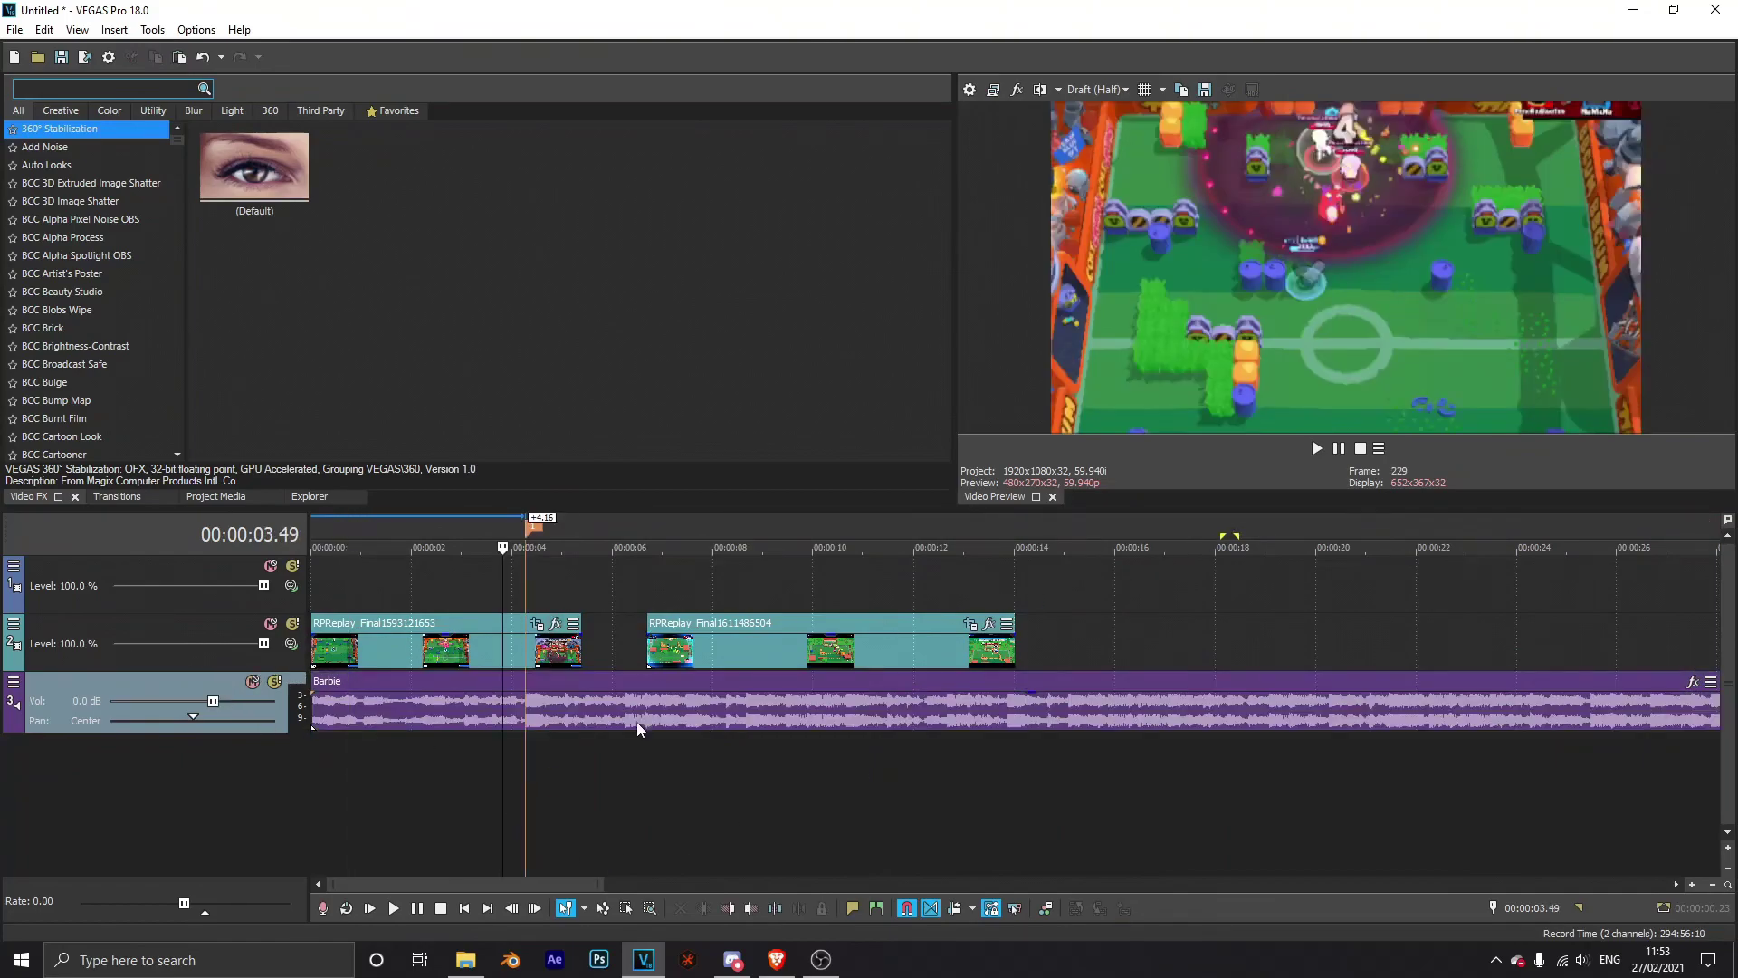
click(1317, 448)
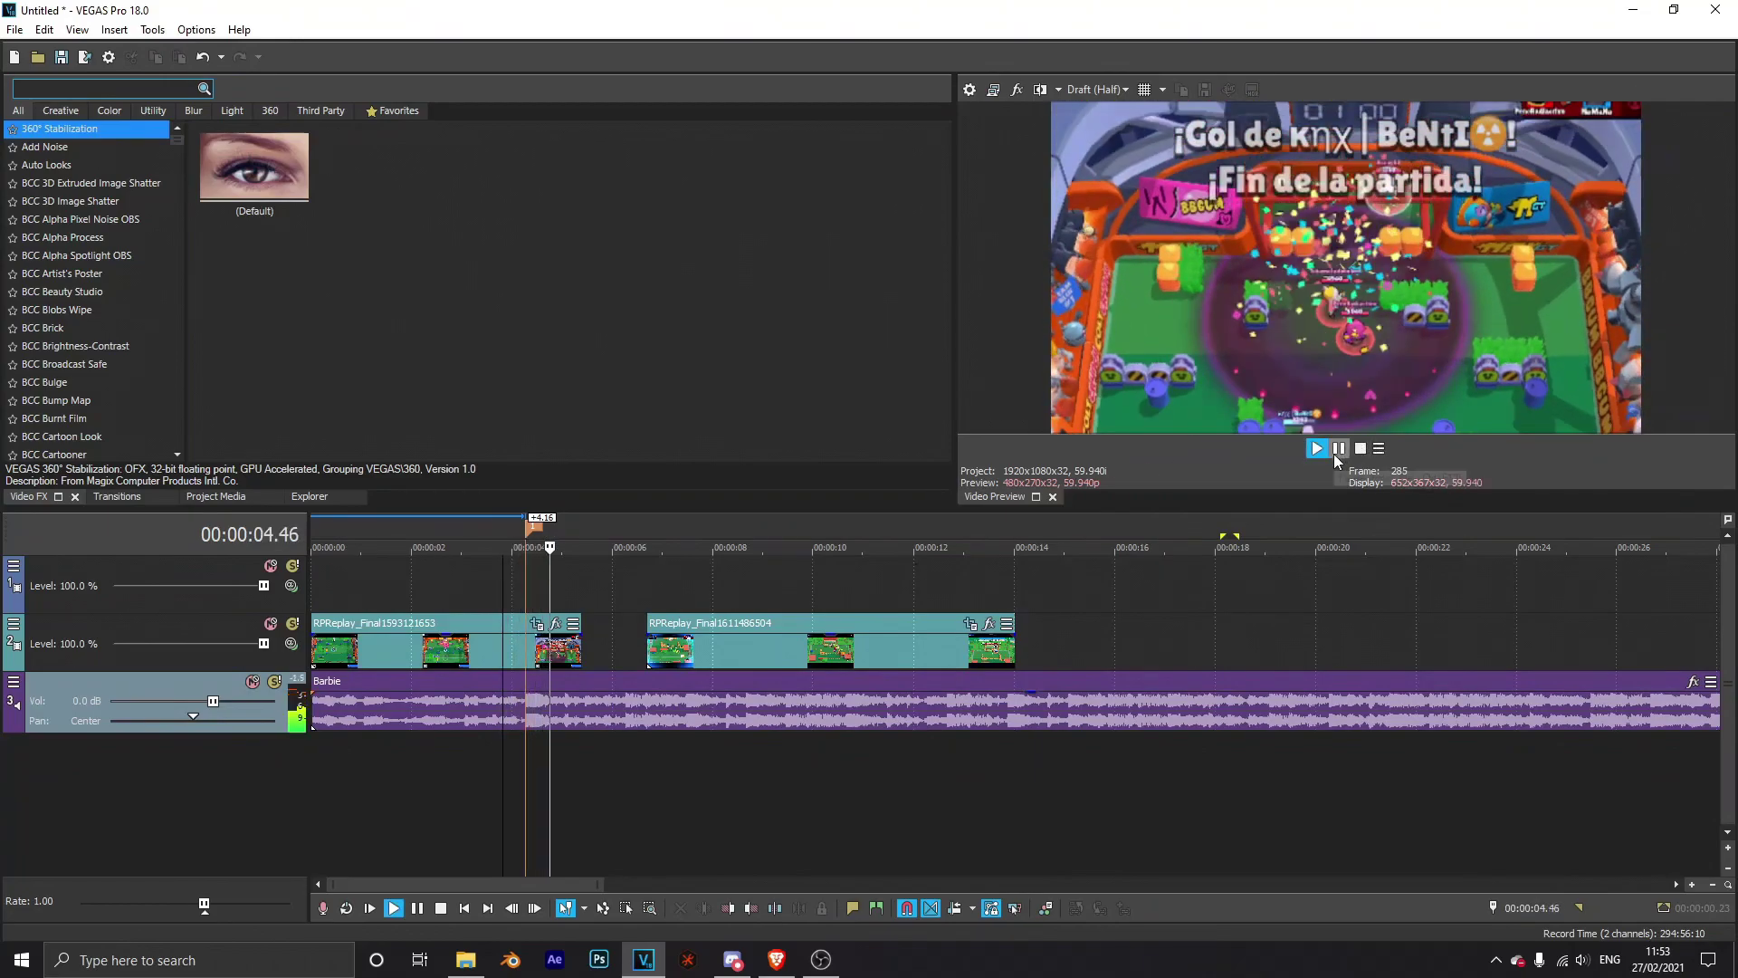
click(530, 530)
Step: Split the first clip at 00:00:02.54, the frame where the player is about to kick the ball
scroll(587, 722, up, 3)
click(631, 793)
key(Right)
key(Right)
key(Right)
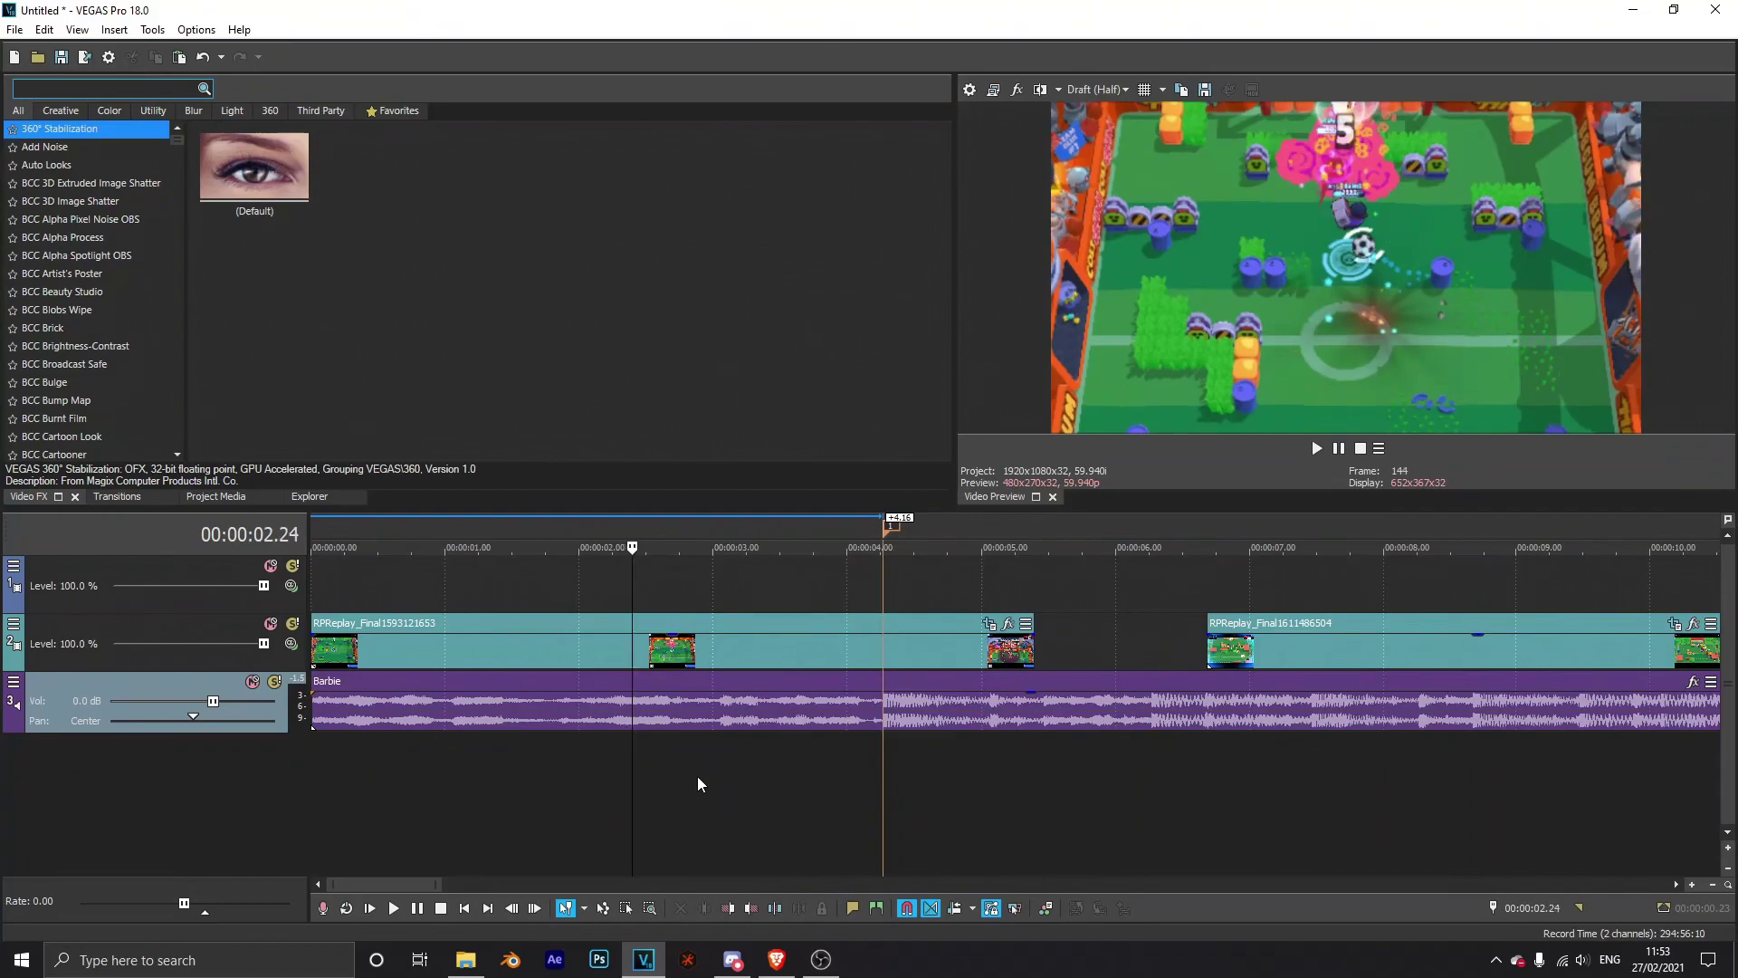
key(Right)
key(Right)
key(Right)
key(Right)
key(Right)
key(Right)
key(Right)
key(Right)
key(Right)
key(Right)
key(Right)
key(Right)
key(Right)
key(Right)
key(Right)
key(Right)
key(Right)
key(Right)
key(Right)
key(Right)
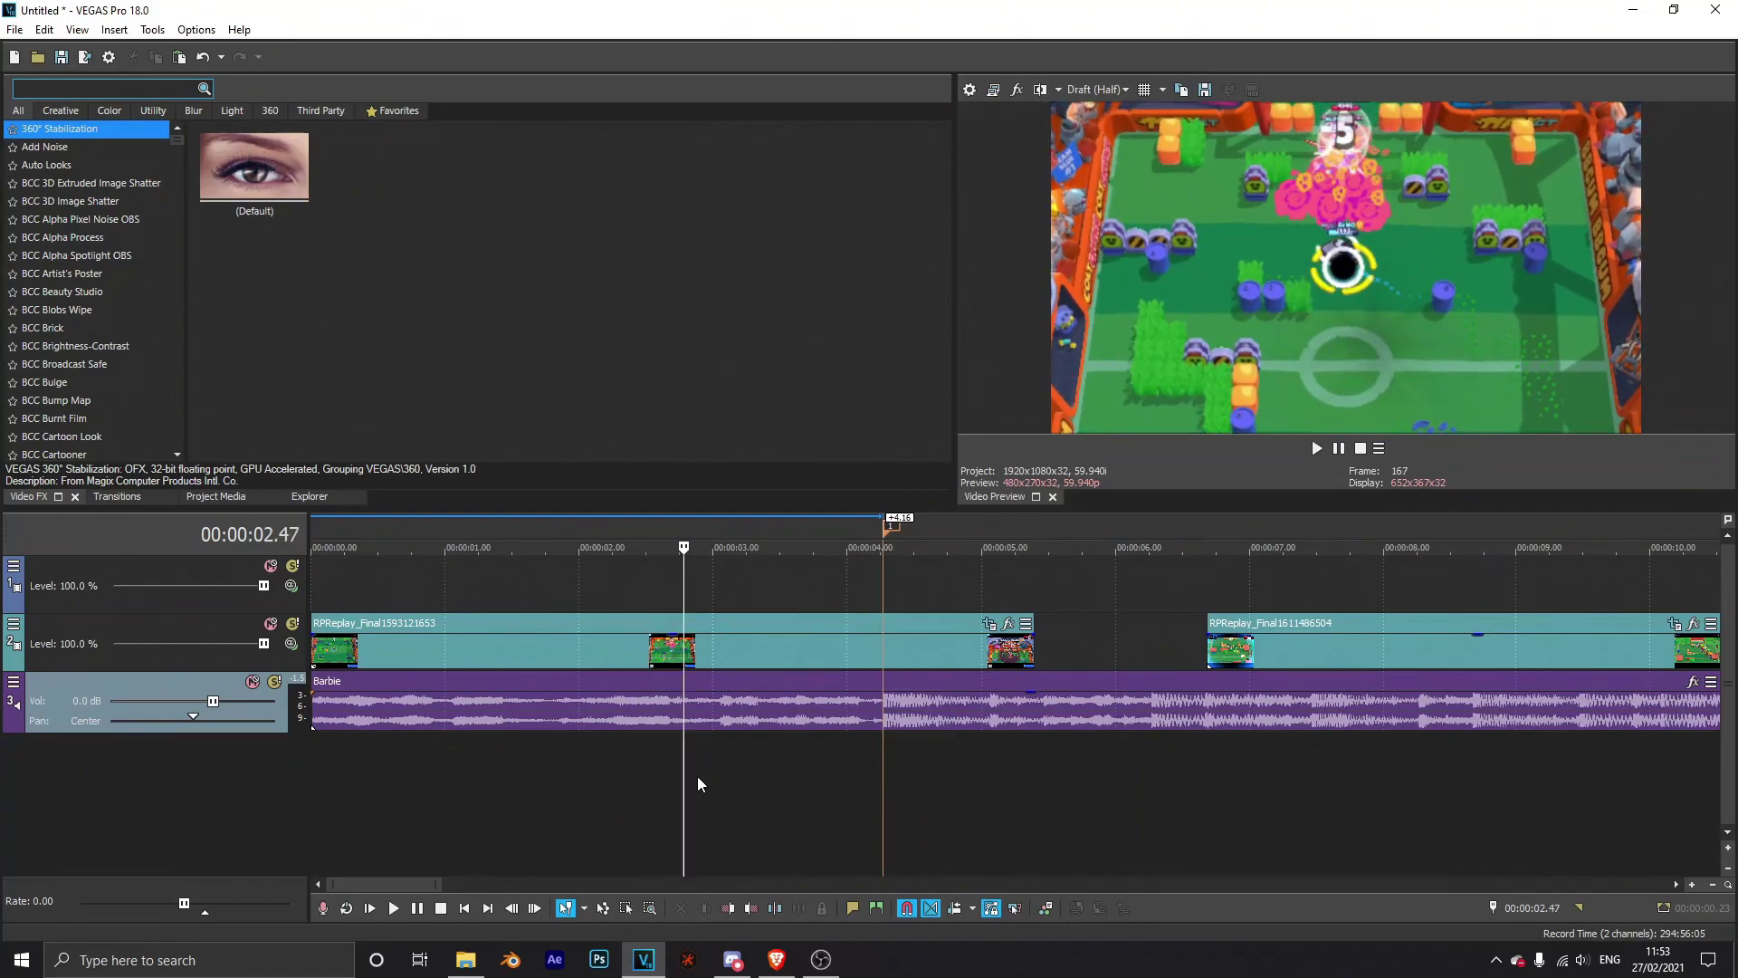
key(Right)
key(Right)
key(Right)
key(Right)
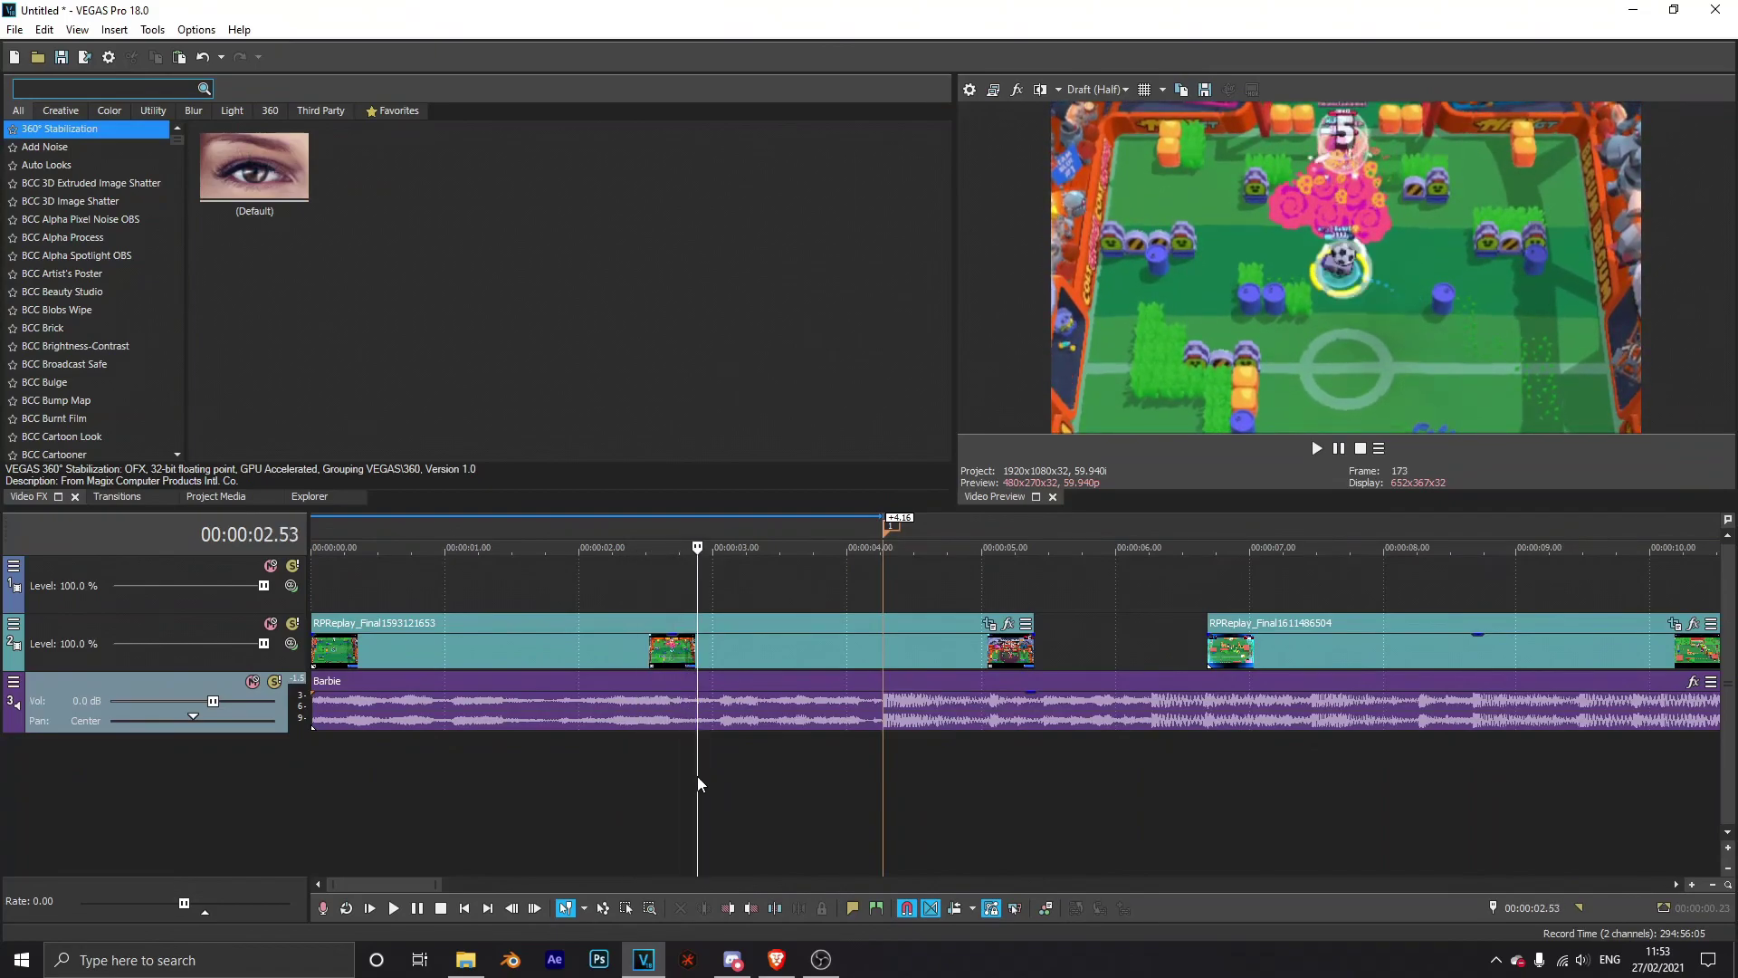
key(Right)
key(Right)
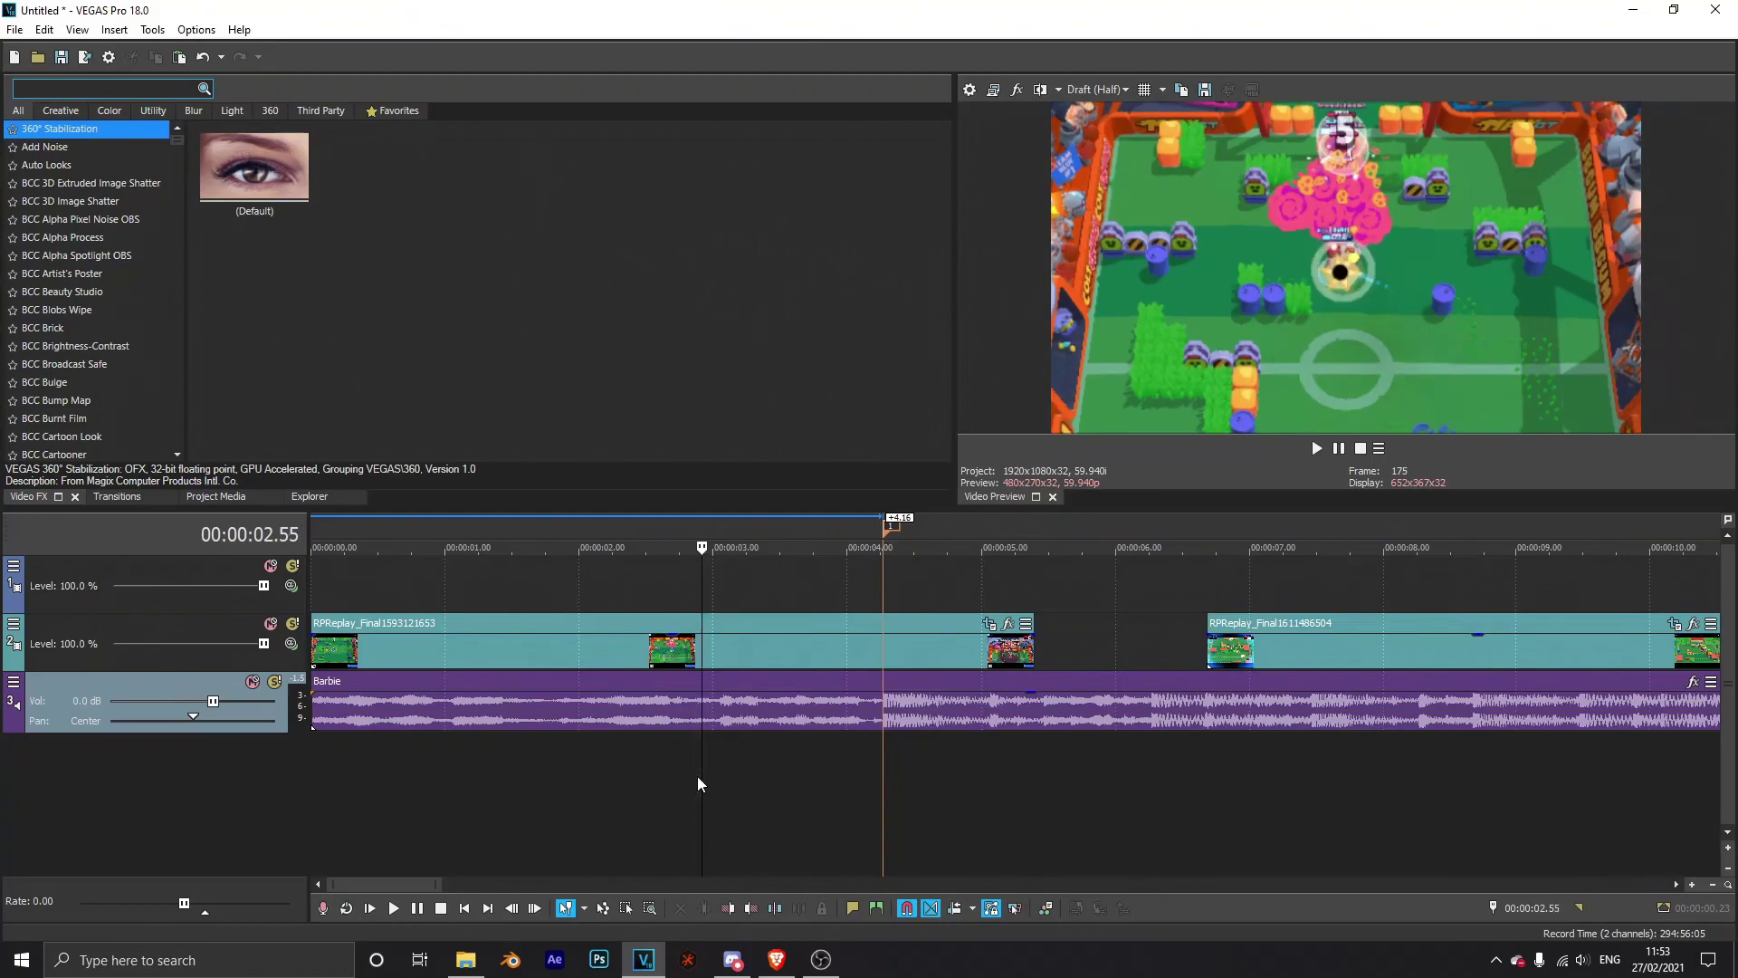
key(Left)
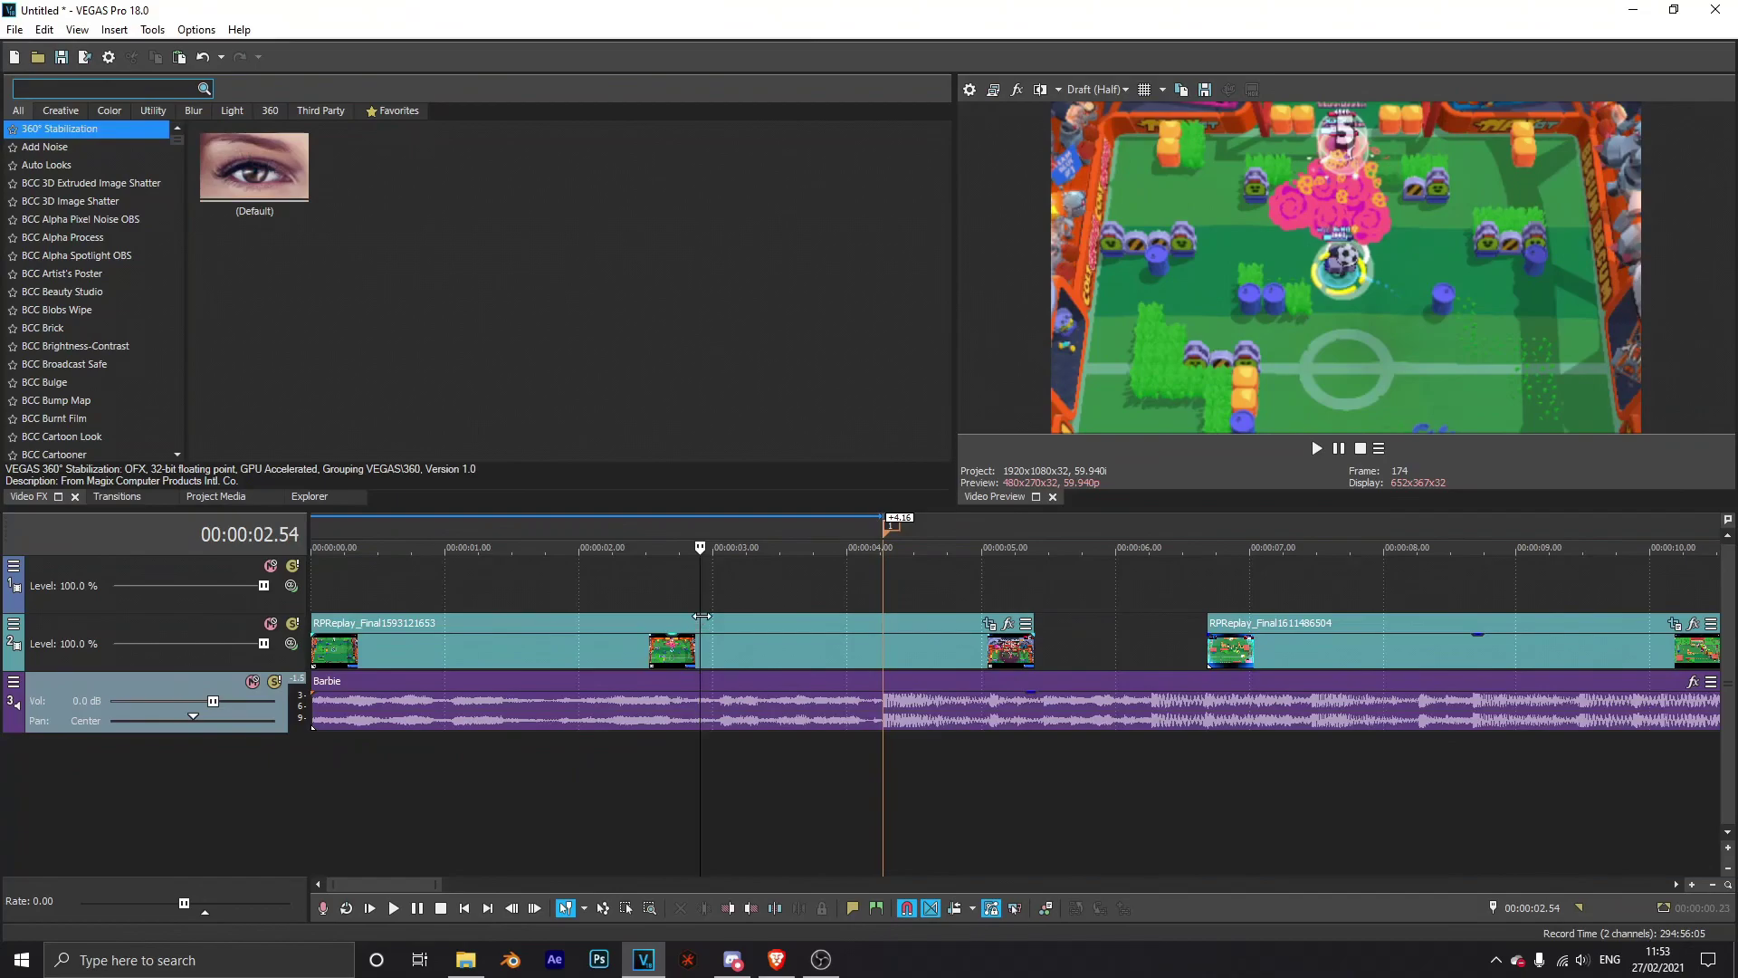
key(Up)
key(Up)
key(Up)
key(Up)
key(Up)
key(Up)
key(Up)
key(Up)
key(s)
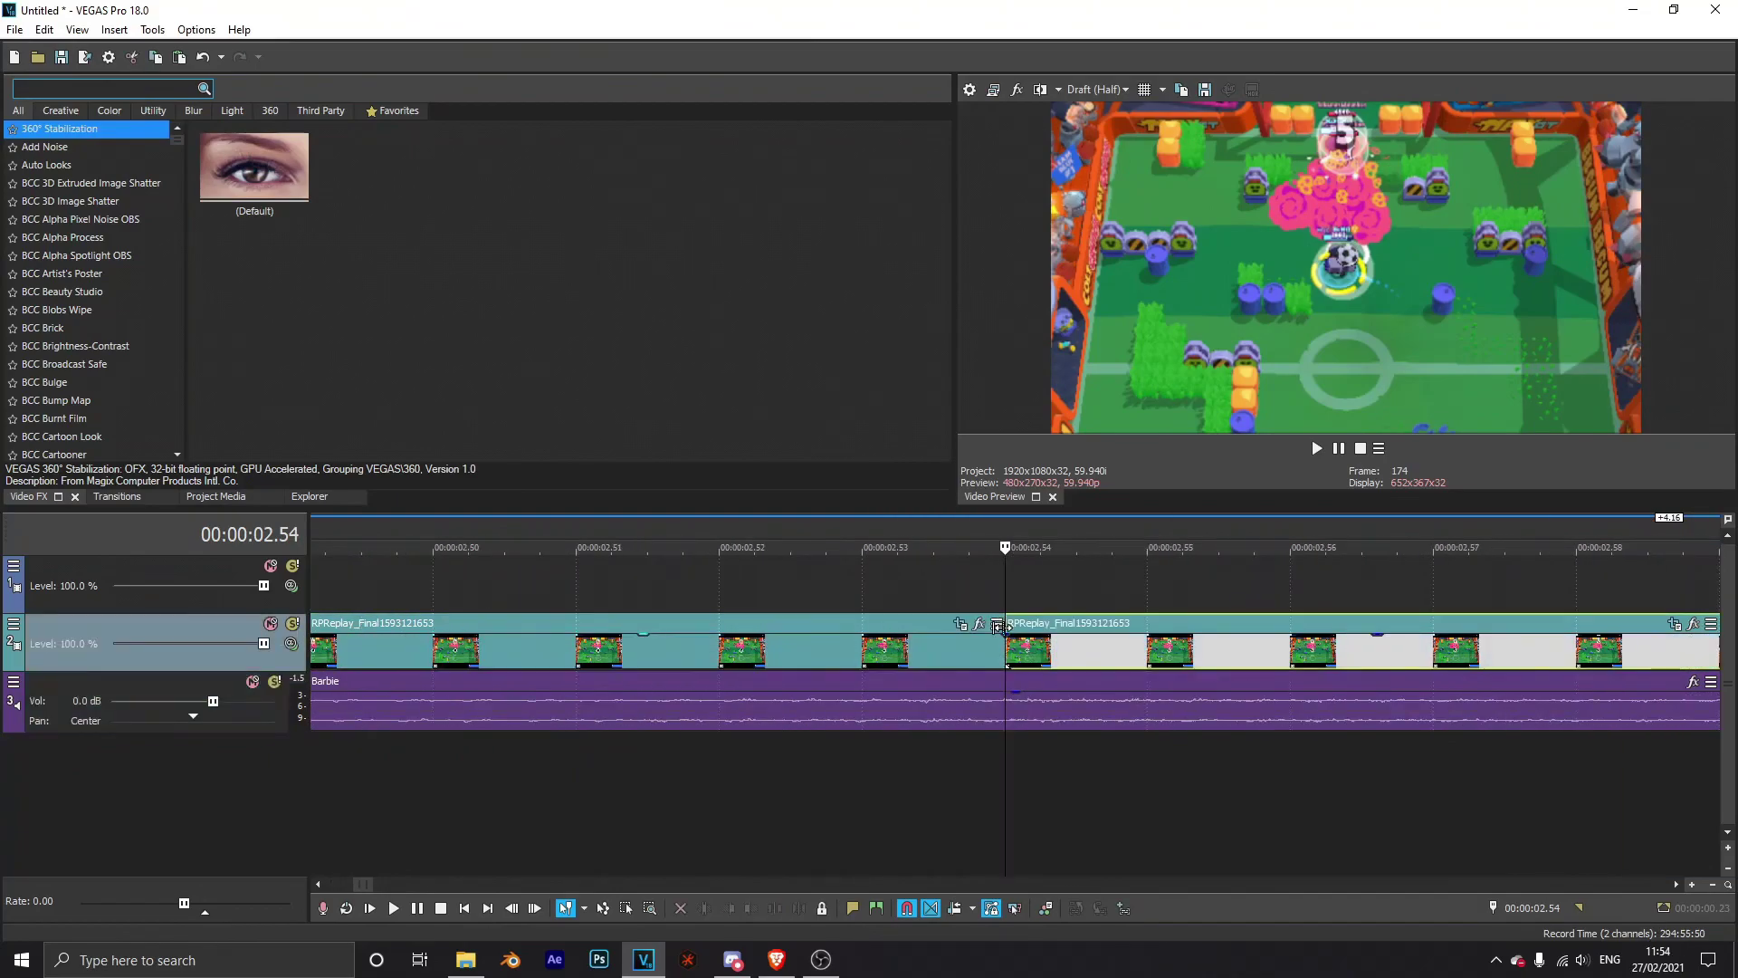
Step: Duplicate the second part of the split clip onto the empty video track above, directly over the original
scroll(1001, 626, down, 4)
ctrl+drag(1054, 623, 1059, 586)
scroll(1032, 652, down, 3)
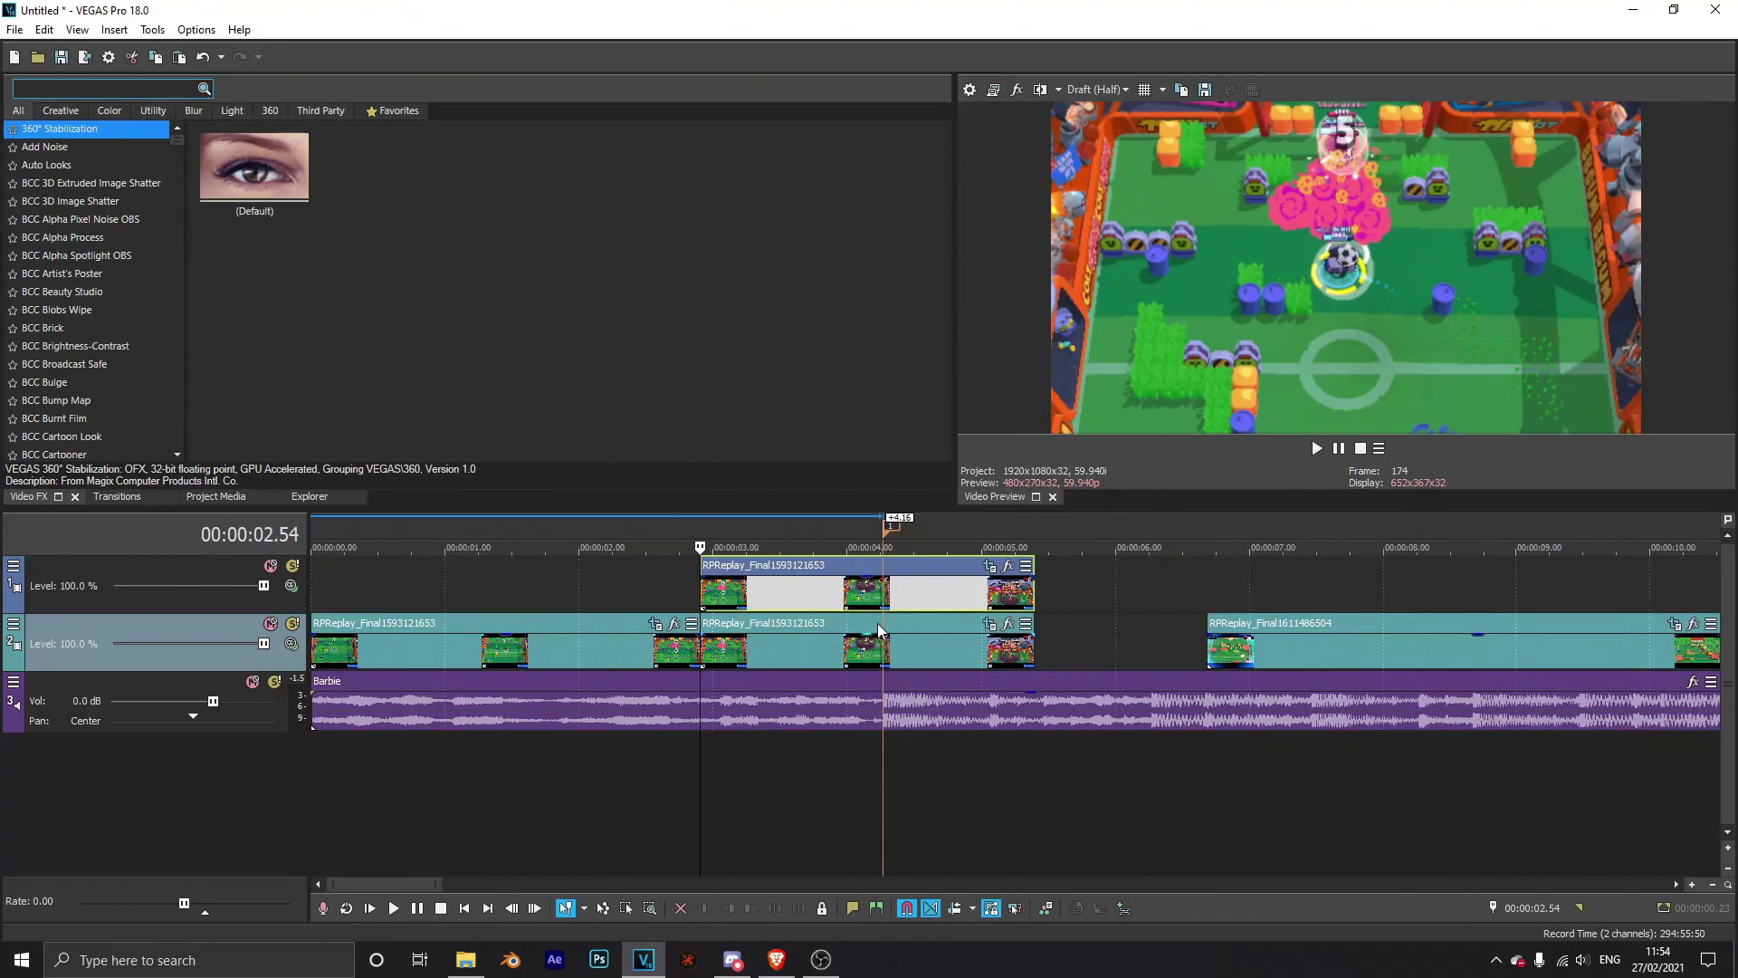
Step: Enable masking in the duplicated clip's Pan/Crop and draw a ball-sized oval mask, positioned over the ball at X 963.5, Y 683.7
click(1008, 568)
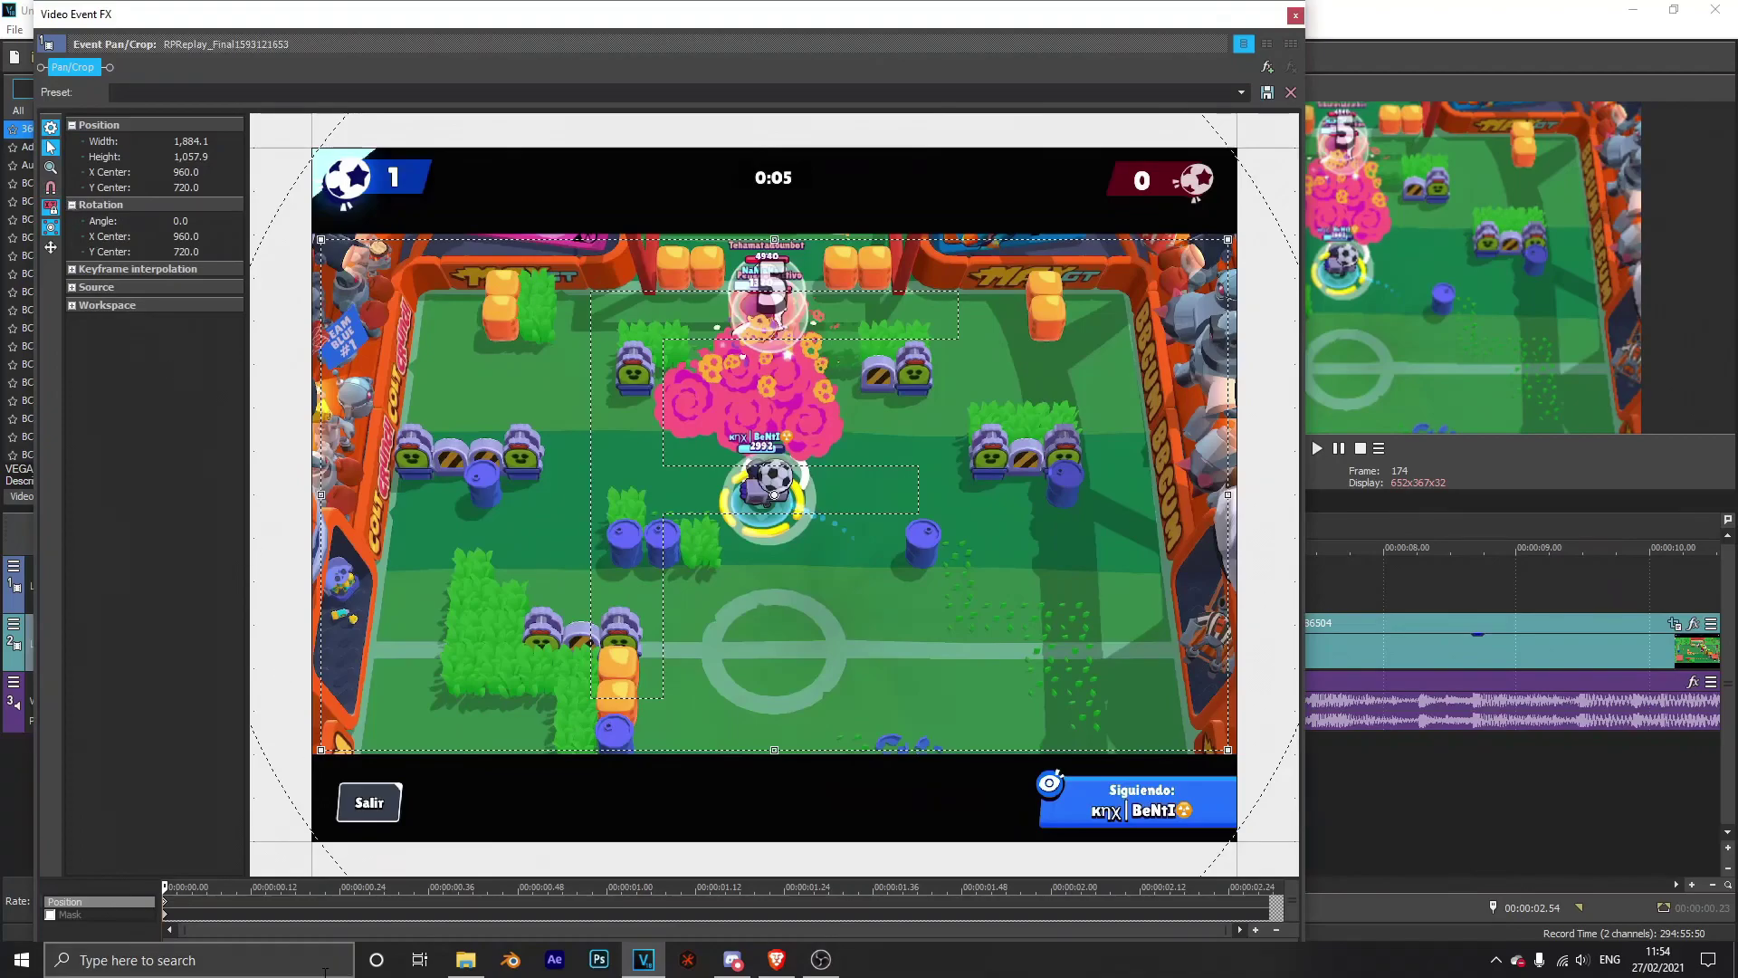
click(78, 916)
click(50, 246)
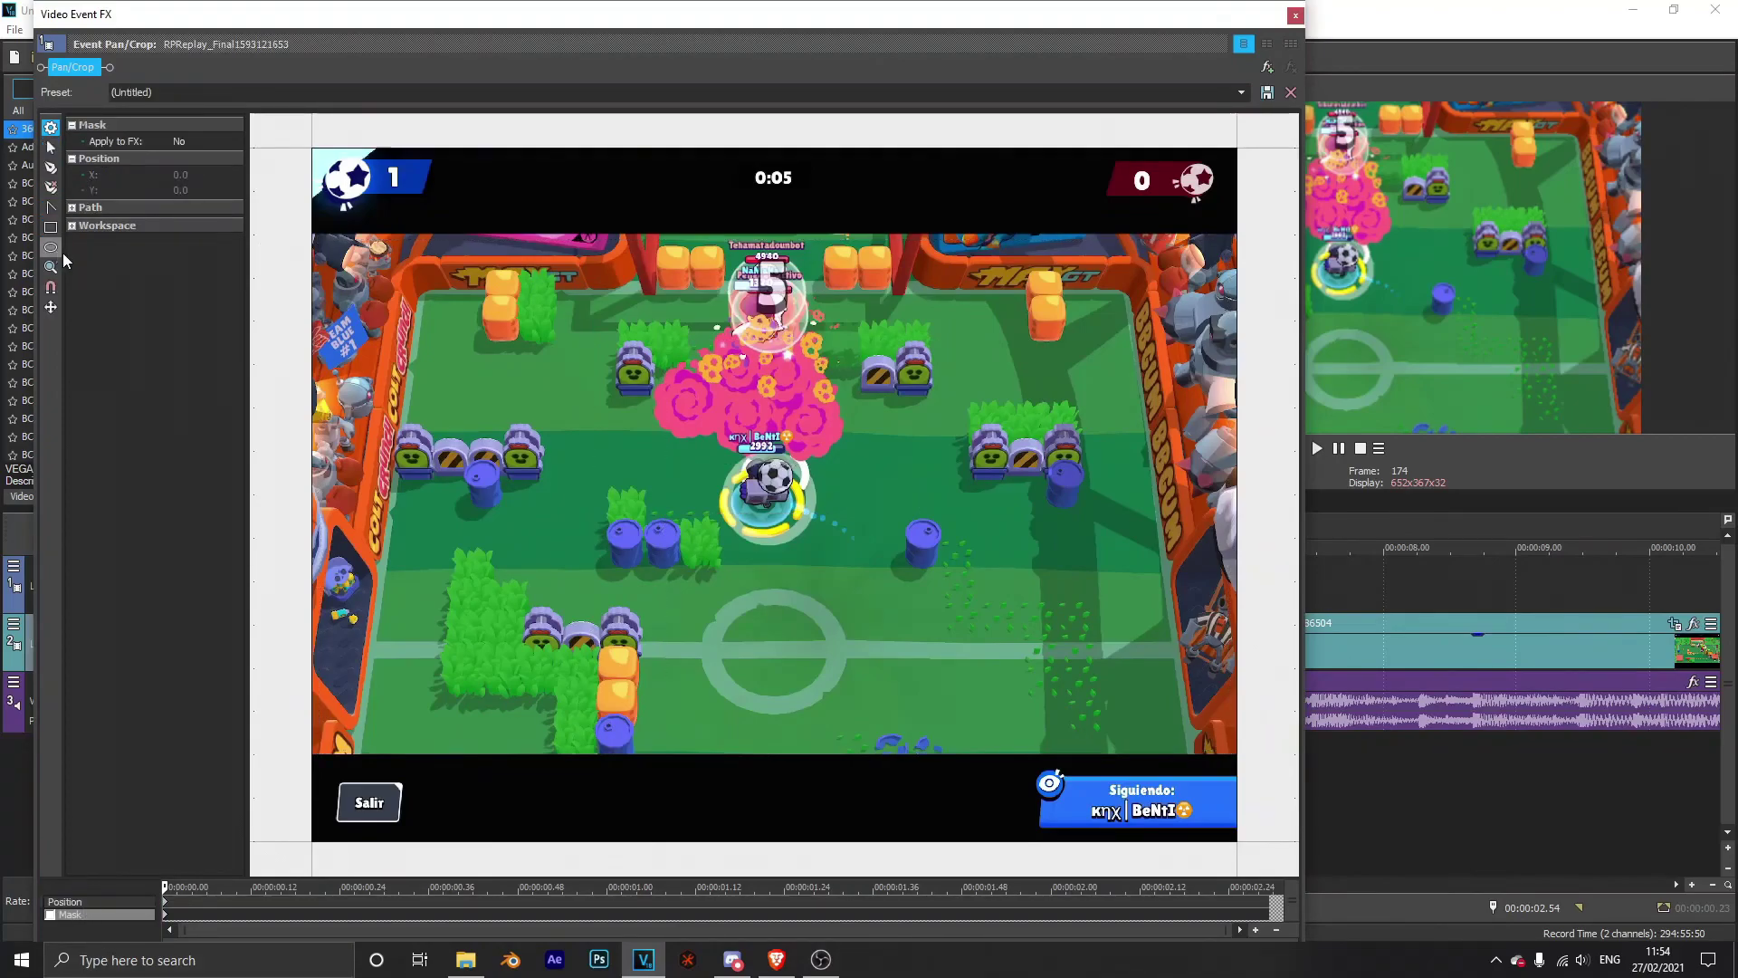
scroll(756, 437, up, 4)
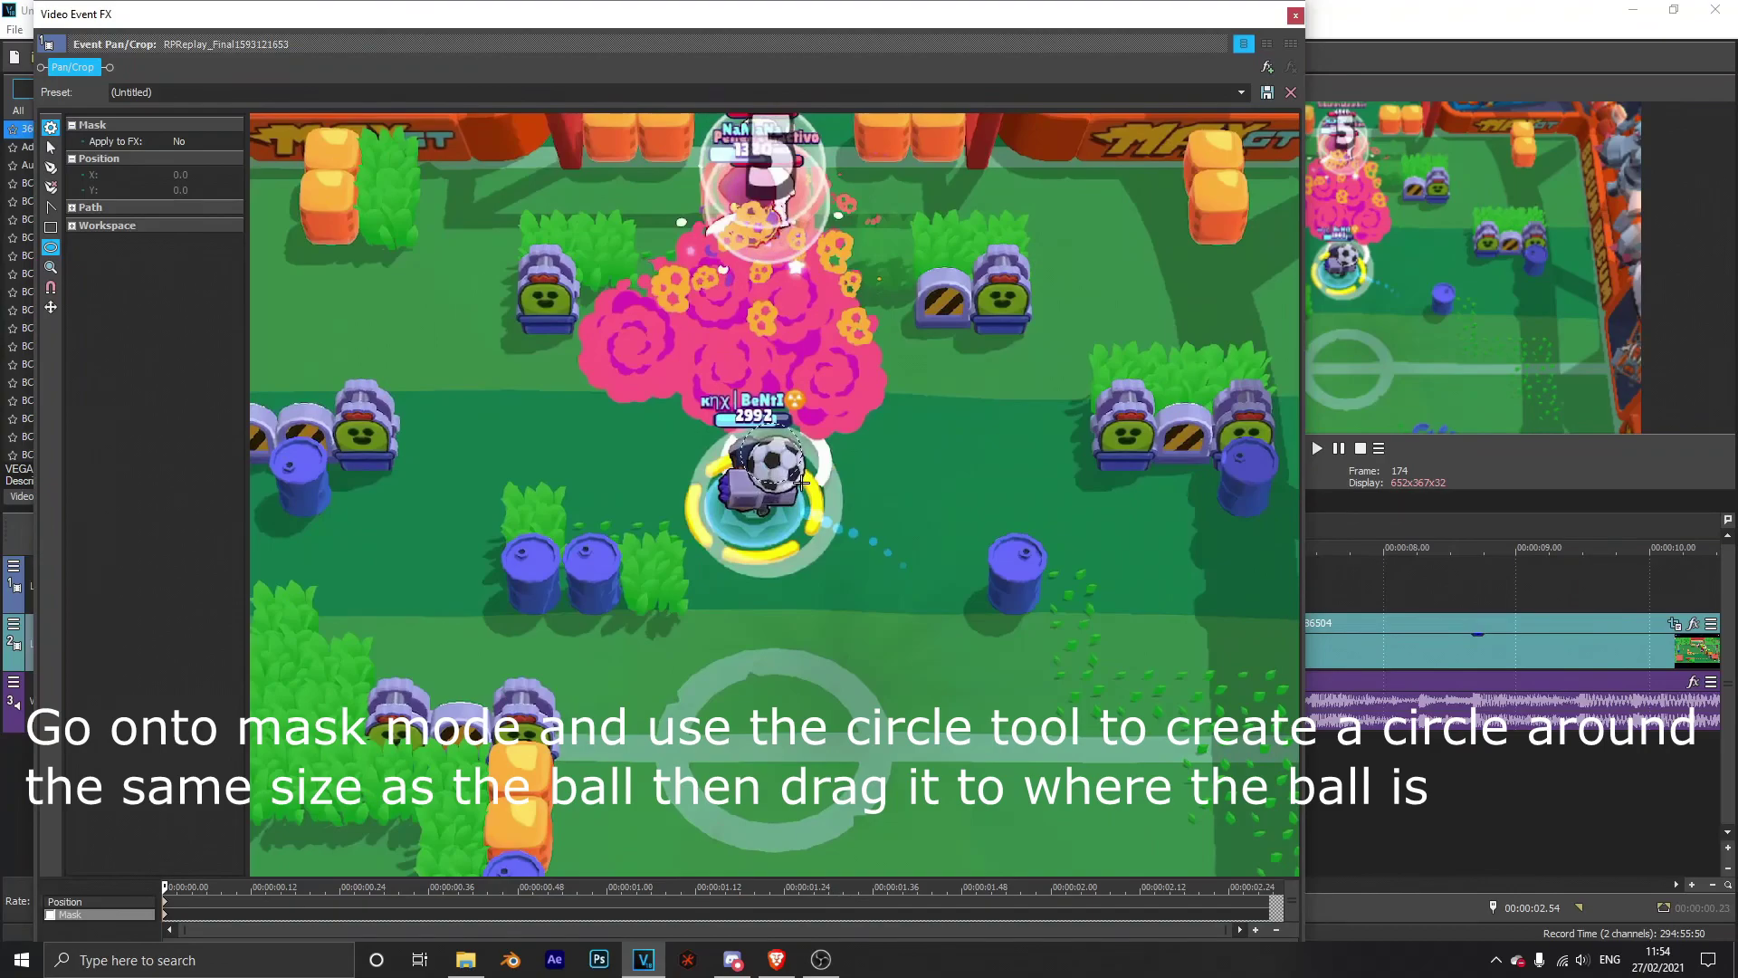
drag(797, 480, 797, 480)
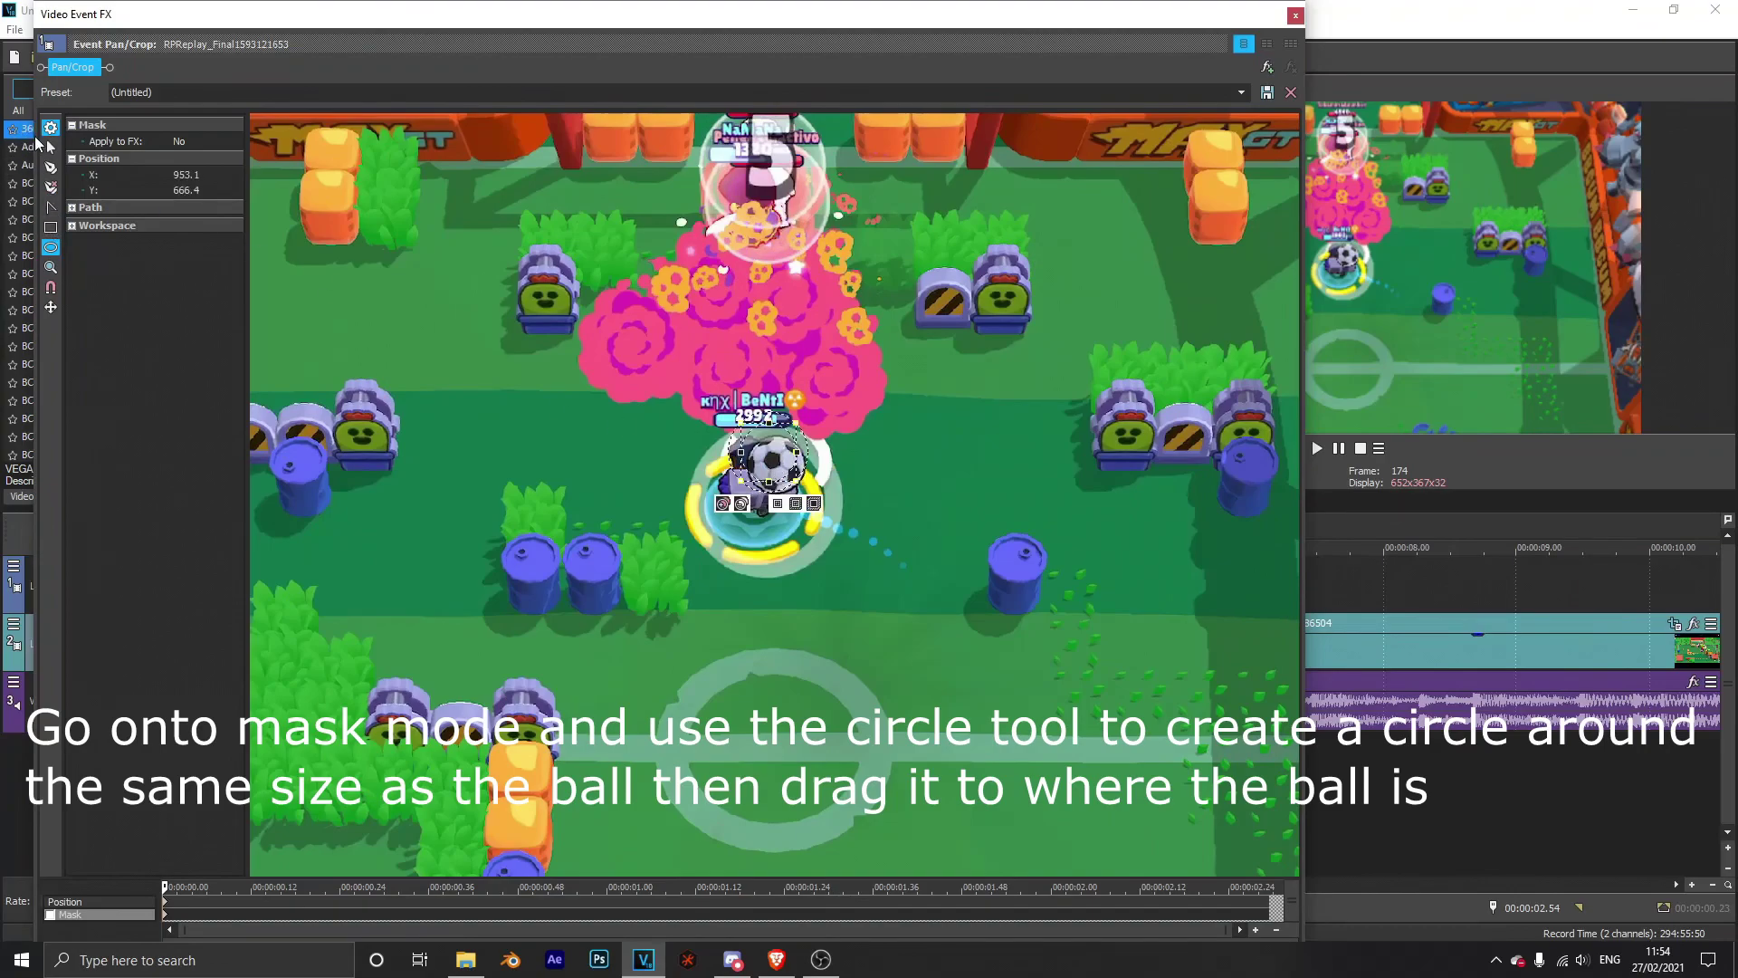
drag(763, 451, 771, 466)
Step: Keyframe the mask onto the ball at 00:00:03.18, positioned at X 1,139.4, Y 451.4
scroll(496, 724, down, 3)
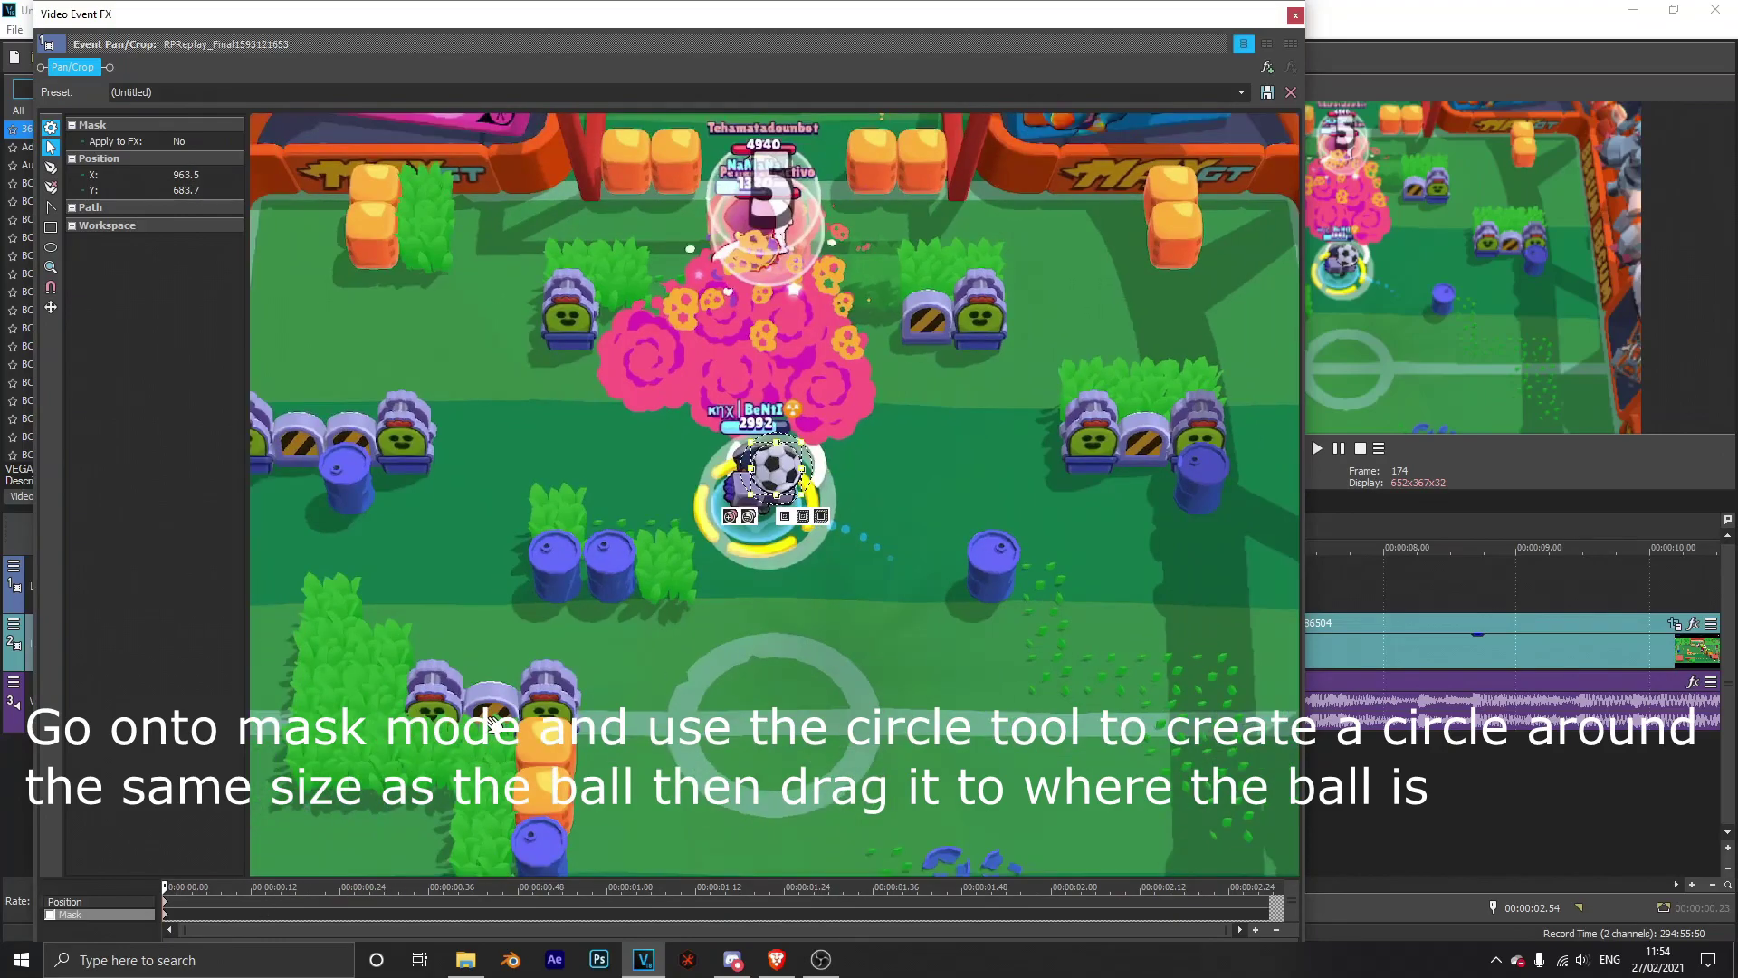
scroll(550, 704, up, 4)
scroll(551, 704, up, 2)
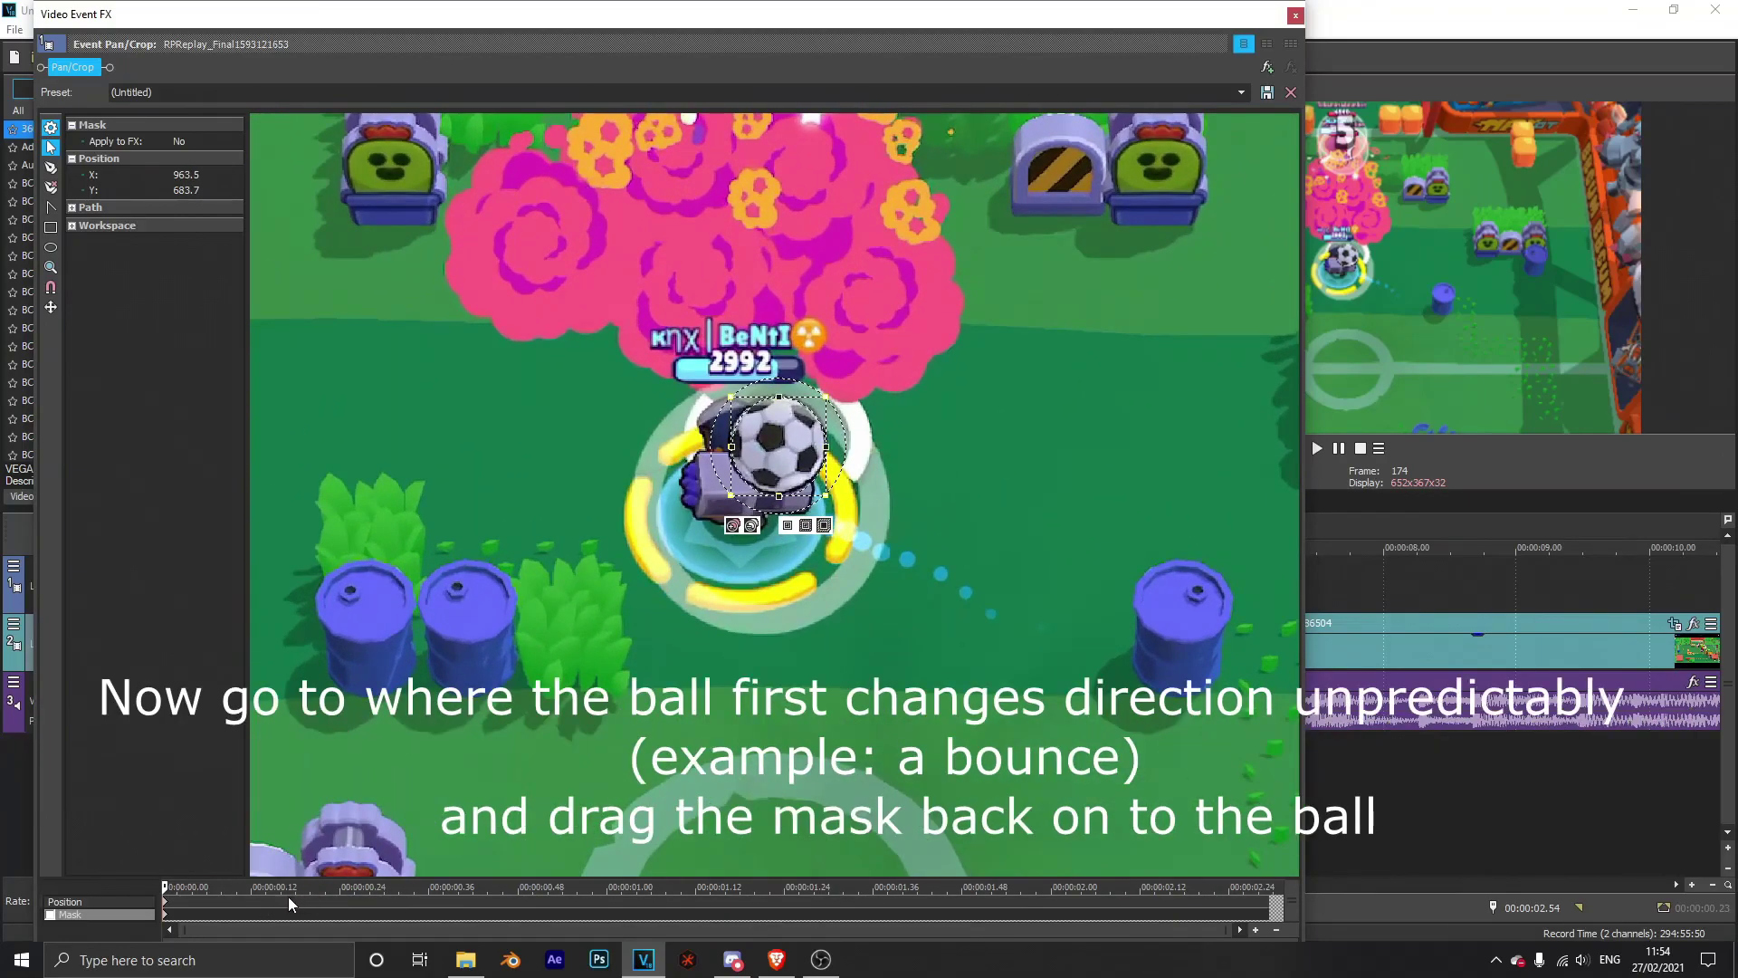
drag(166, 888, 339, 887)
scroll(647, 589, down, 3)
drag(774, 471, 776, 470)
drag(858, 348, 891, 322)
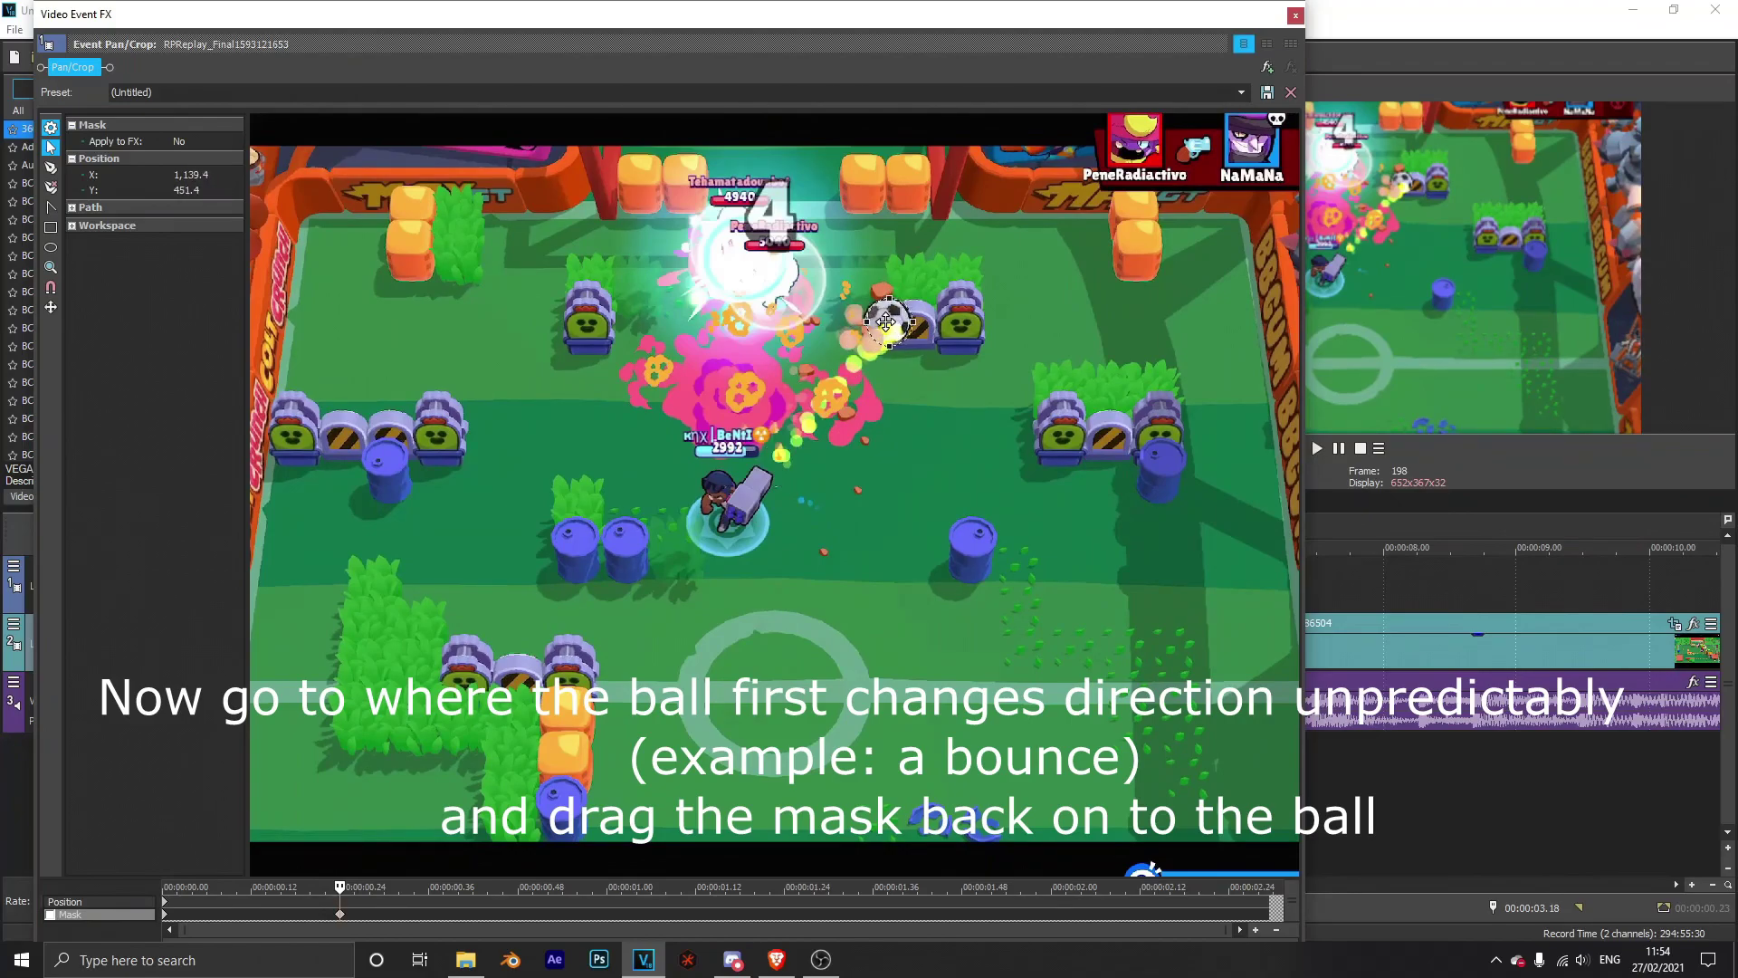
Step: Add mask keyframes that follow the ball at 00:00:03.20, 00:00:03.28 and 00:00:03.56
mouse_move(338, 887)
mouse_down()
mouse_move(158, 899)
mouse_move(349, 913)
mouse_up()
drag(883, 323, 873, 311)
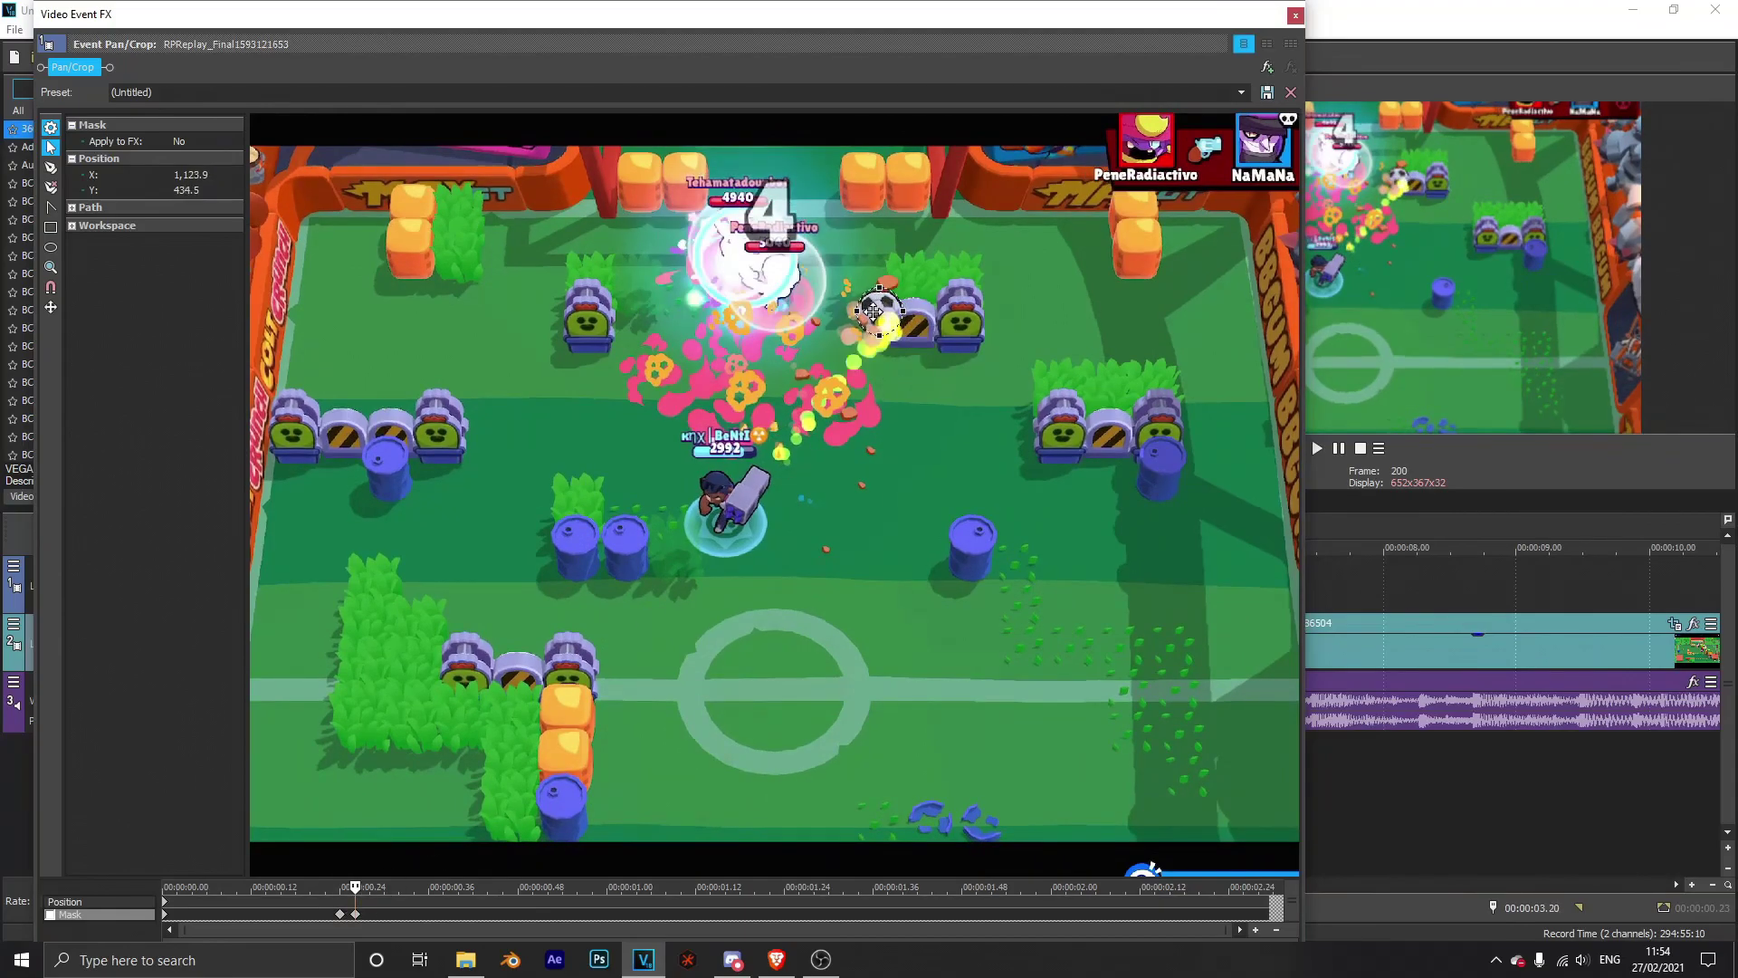
drag(355, 887, 413, 887)
drag(882, 297, 837, 288)
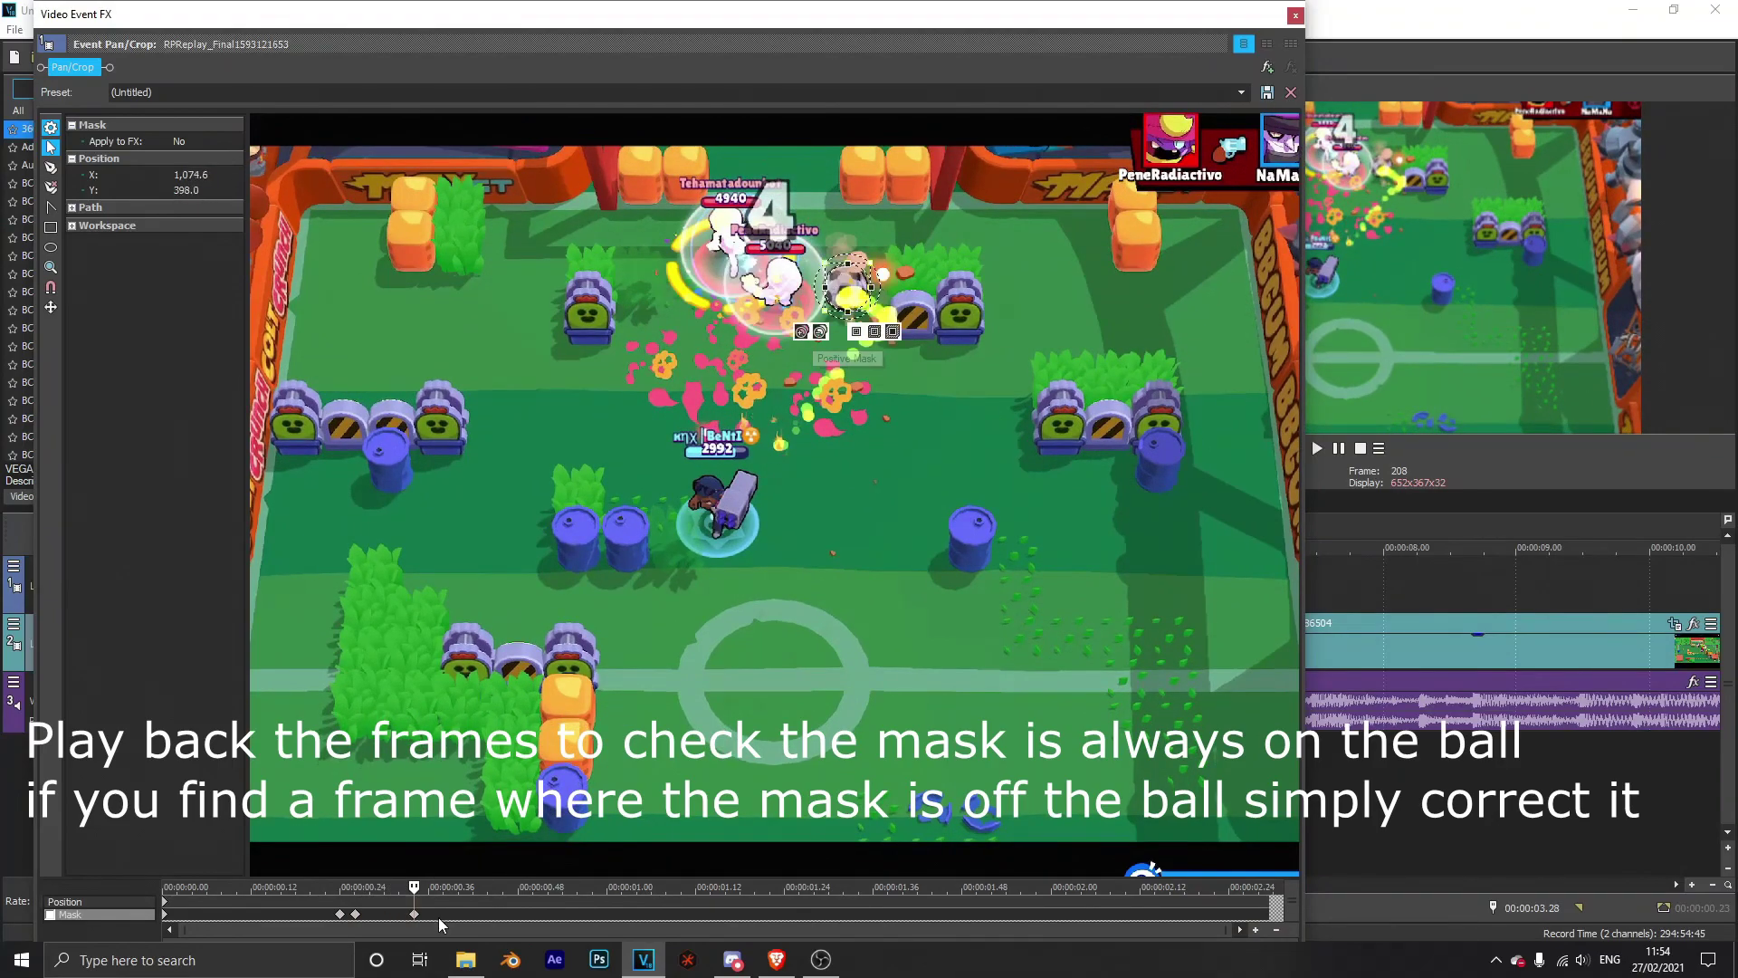
drag(415, 884, 621, 883)
drag(837, 286, 766, 180)
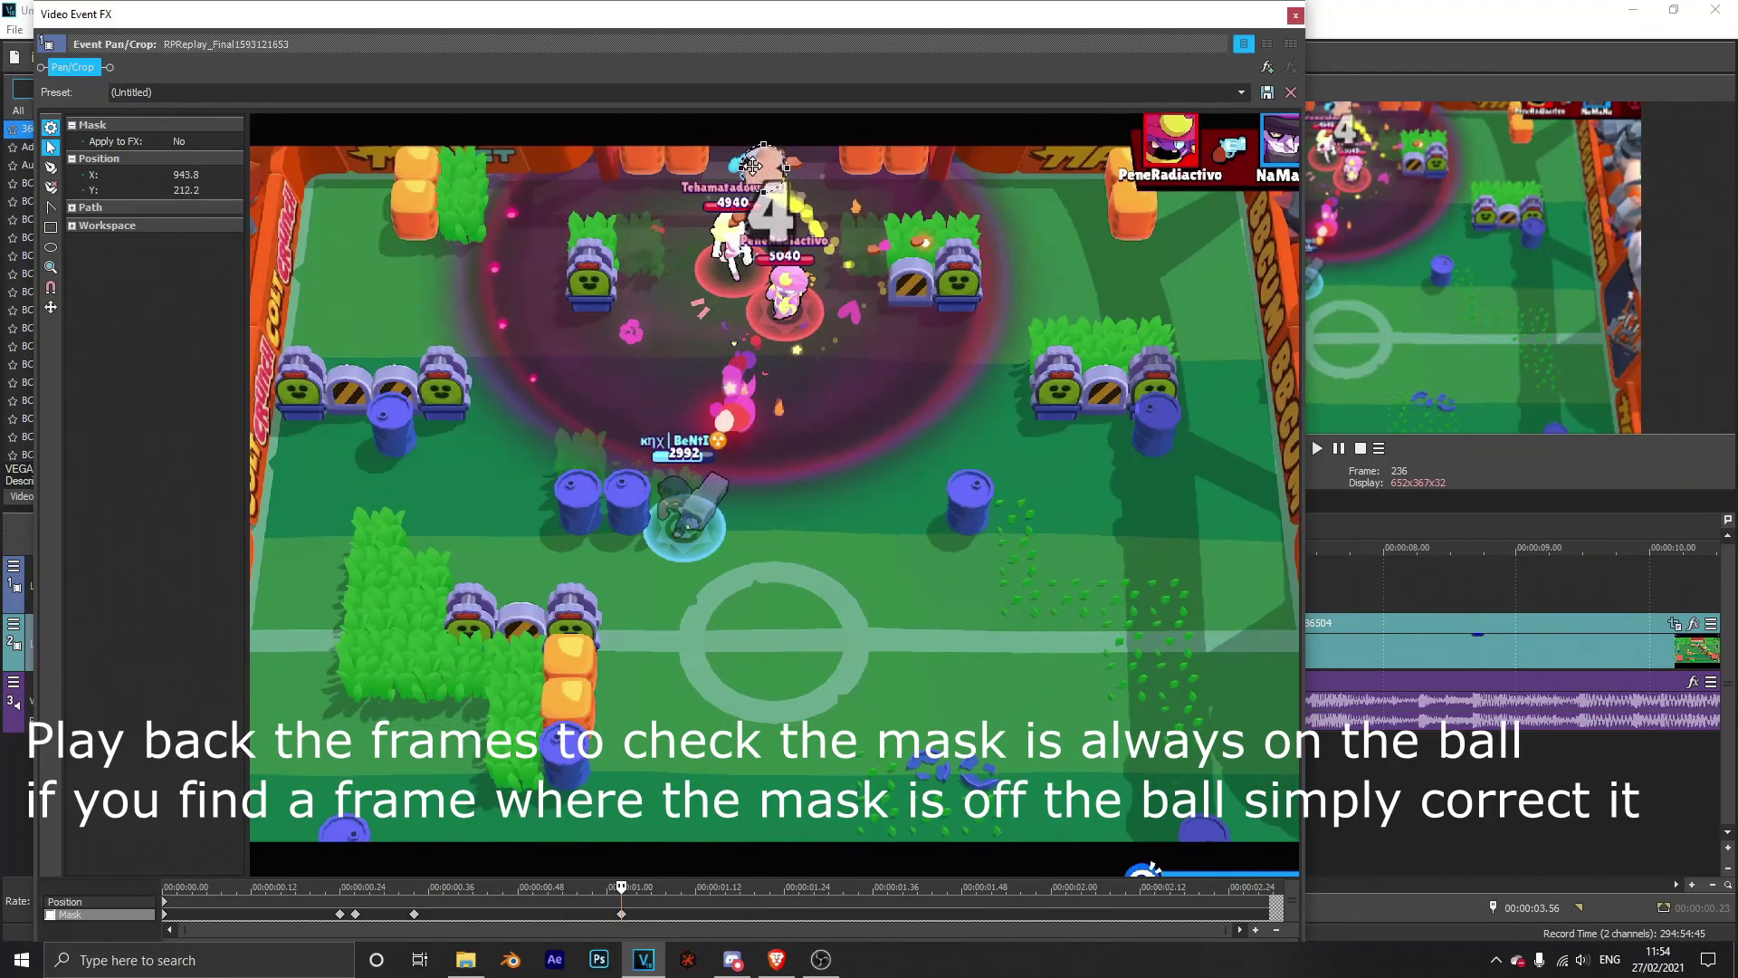
Step: Check the frames between keyframes and move the mask back onto the ball at 00:00:03.26, 00:00:03.30 and 00:00:03.49
drag(621, 887, 398, 915)
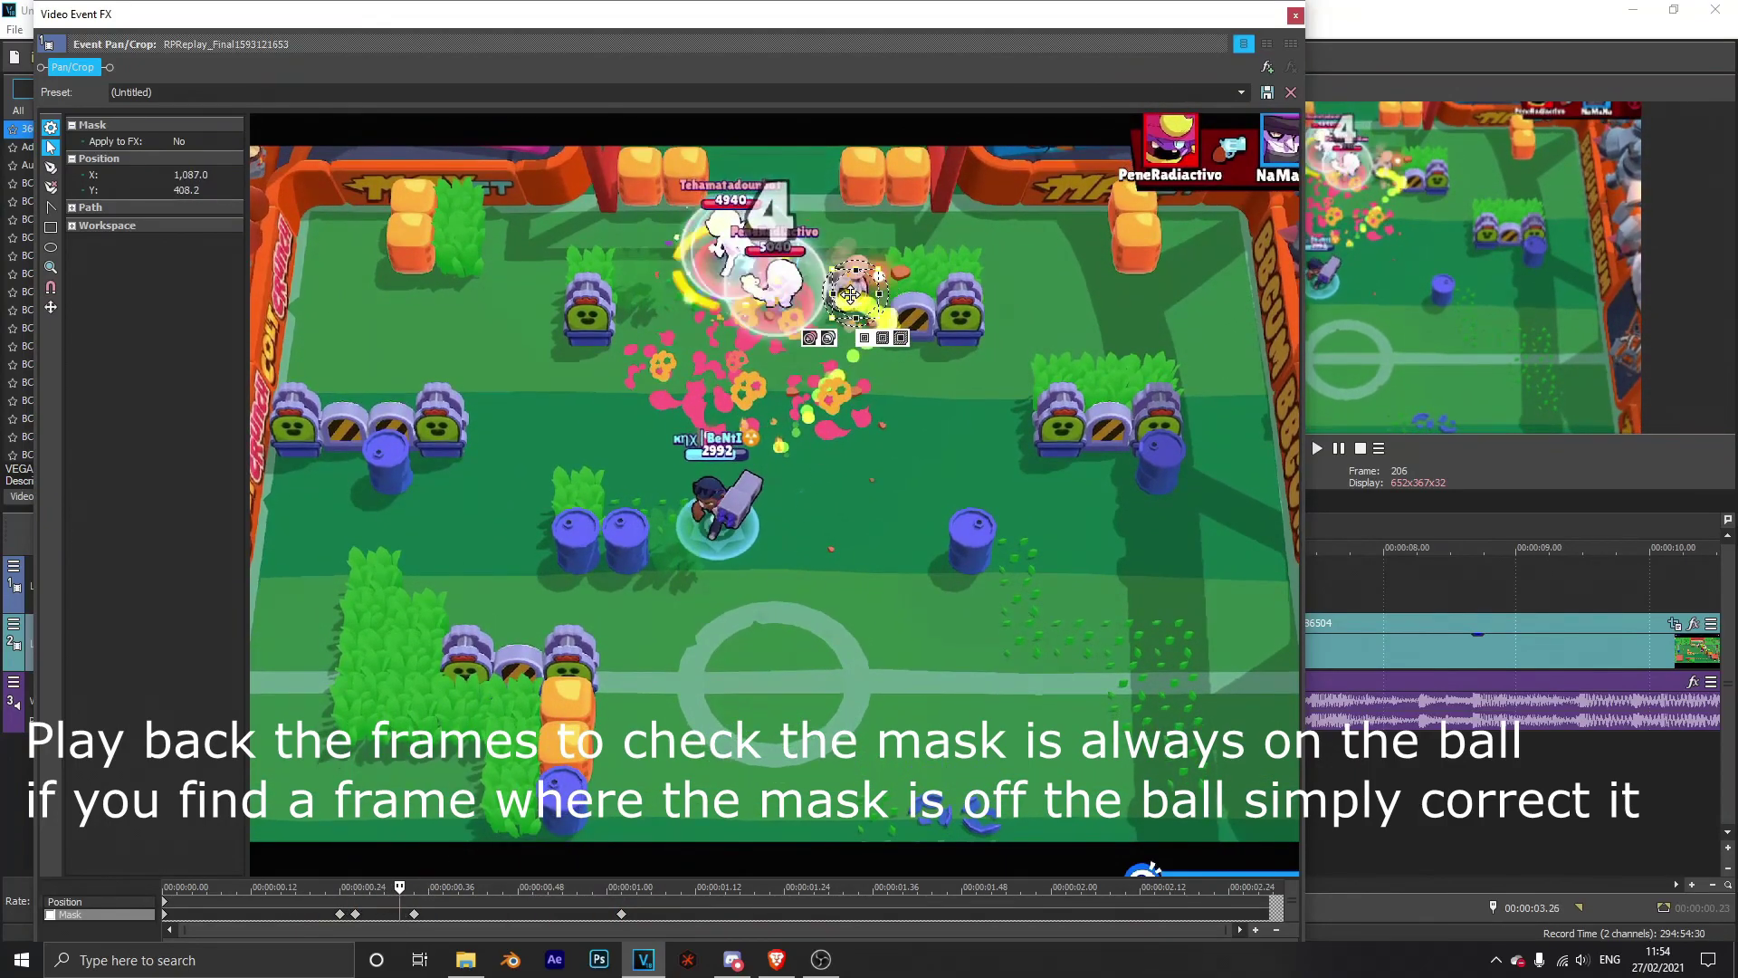
drag(840, 290, 842, 289)
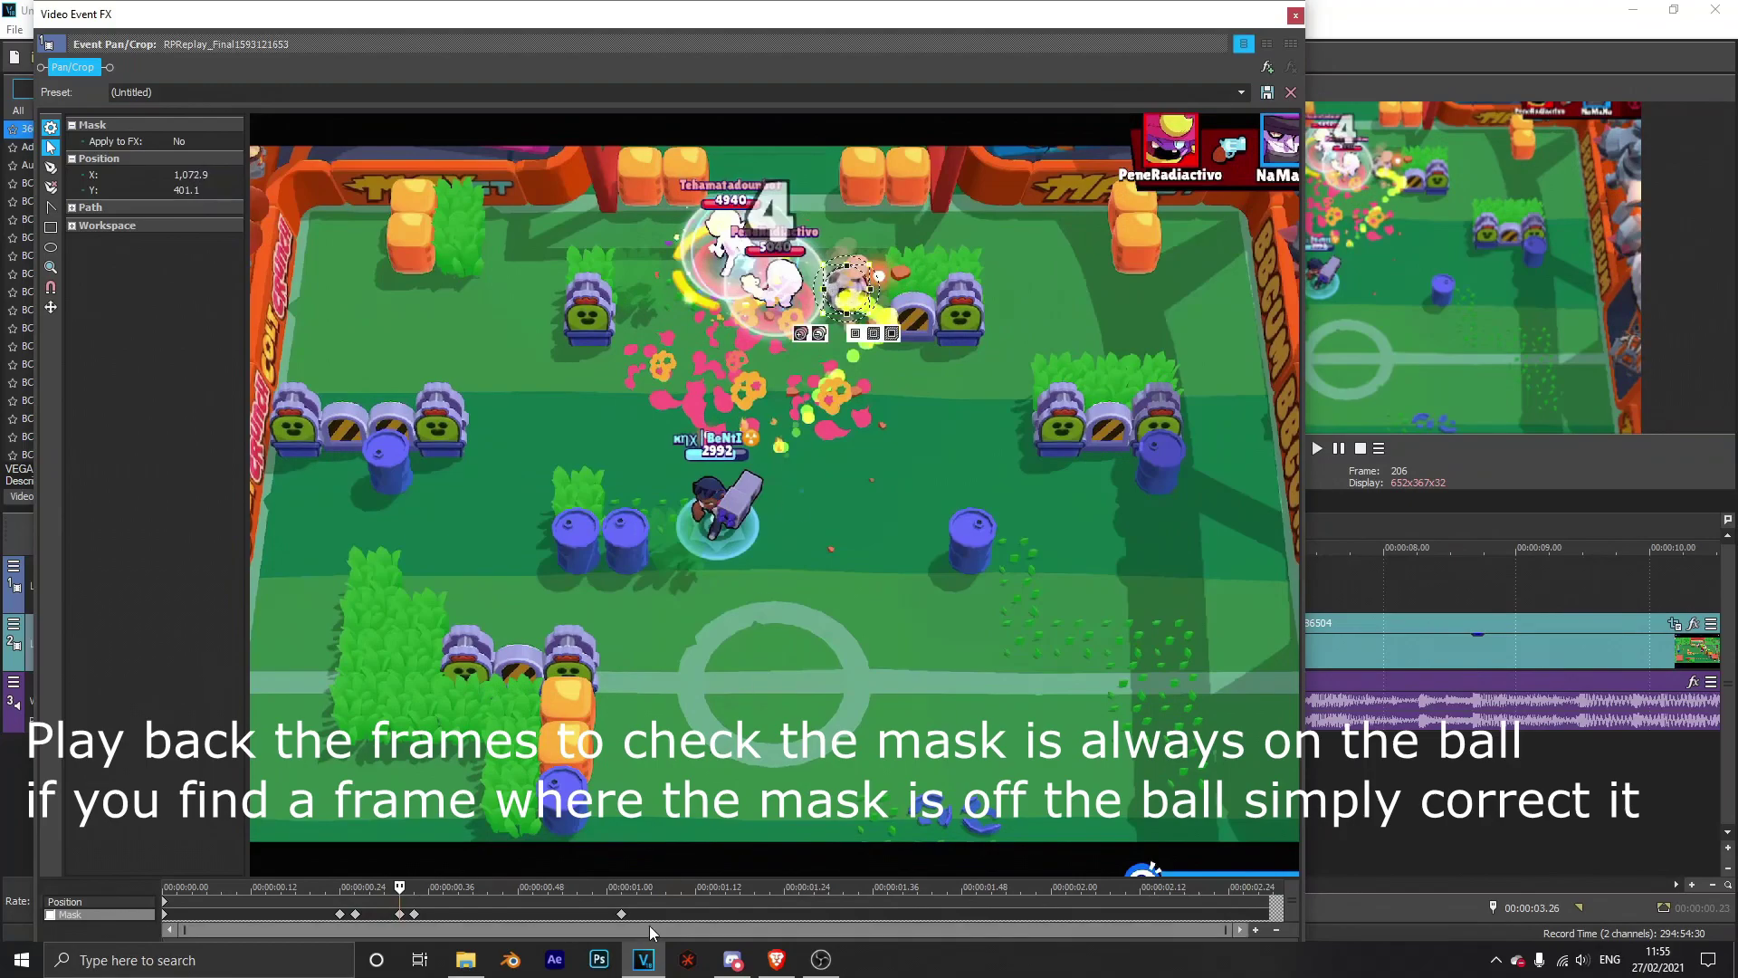
drag(400, 888, 431, 887)
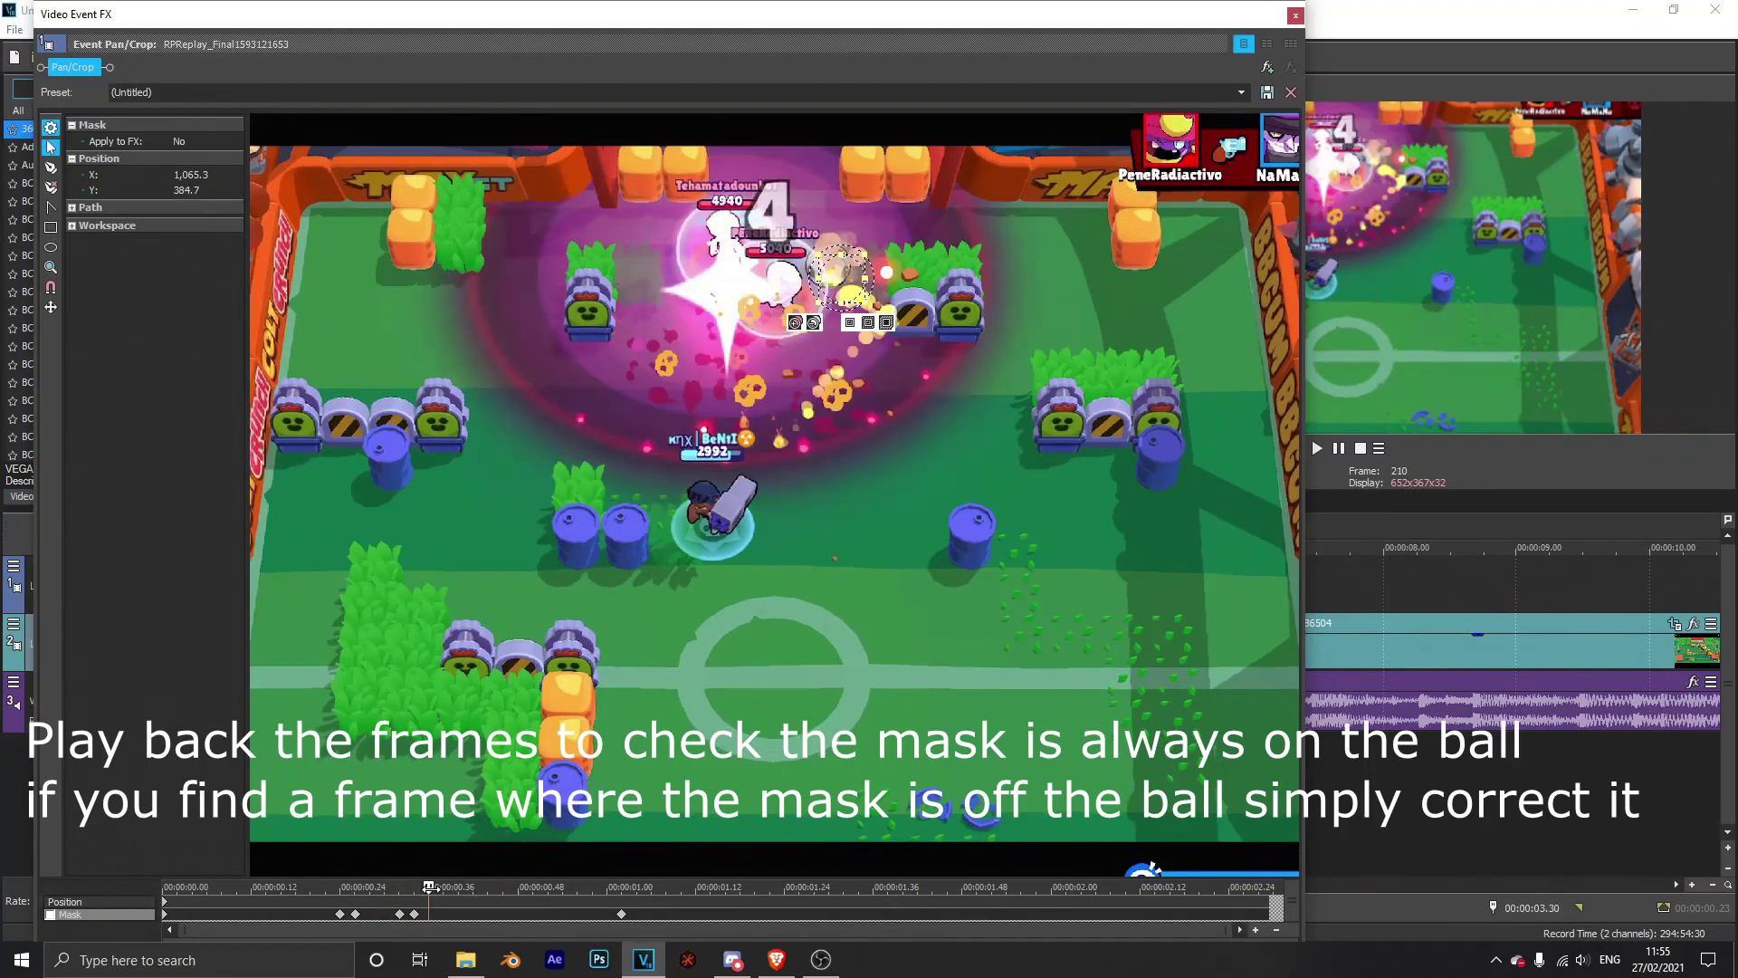
drag(833, 271, 819, 258)
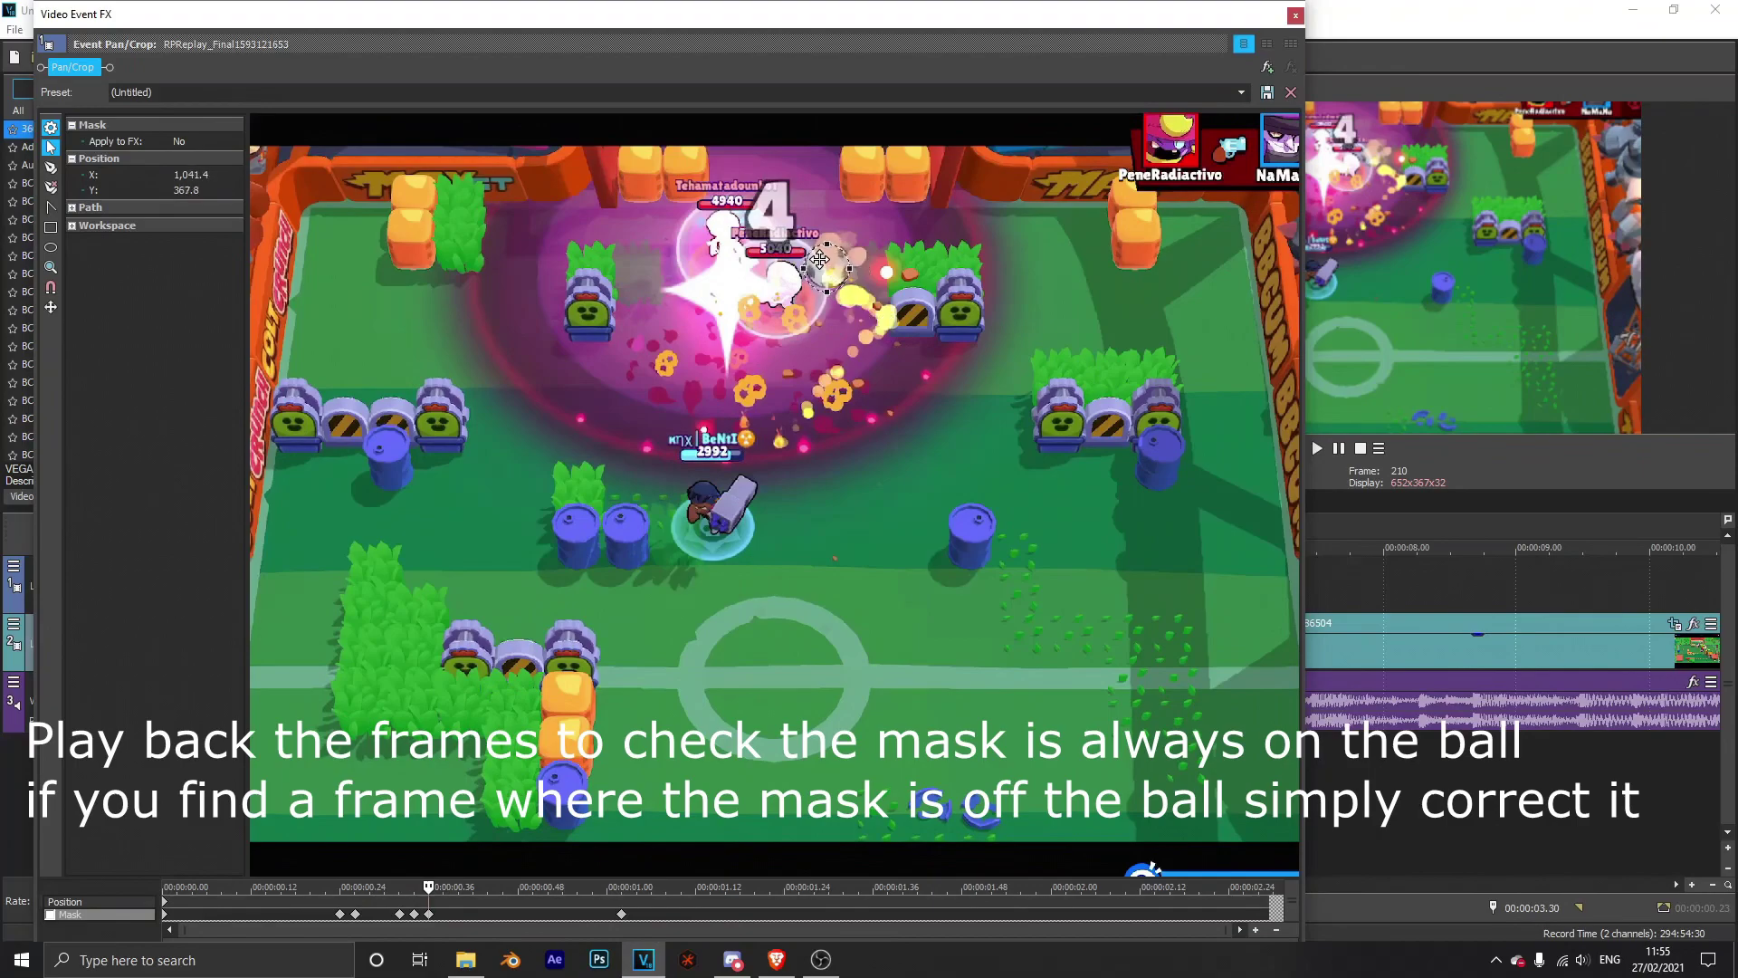
drag(428, 887, 569, 887)
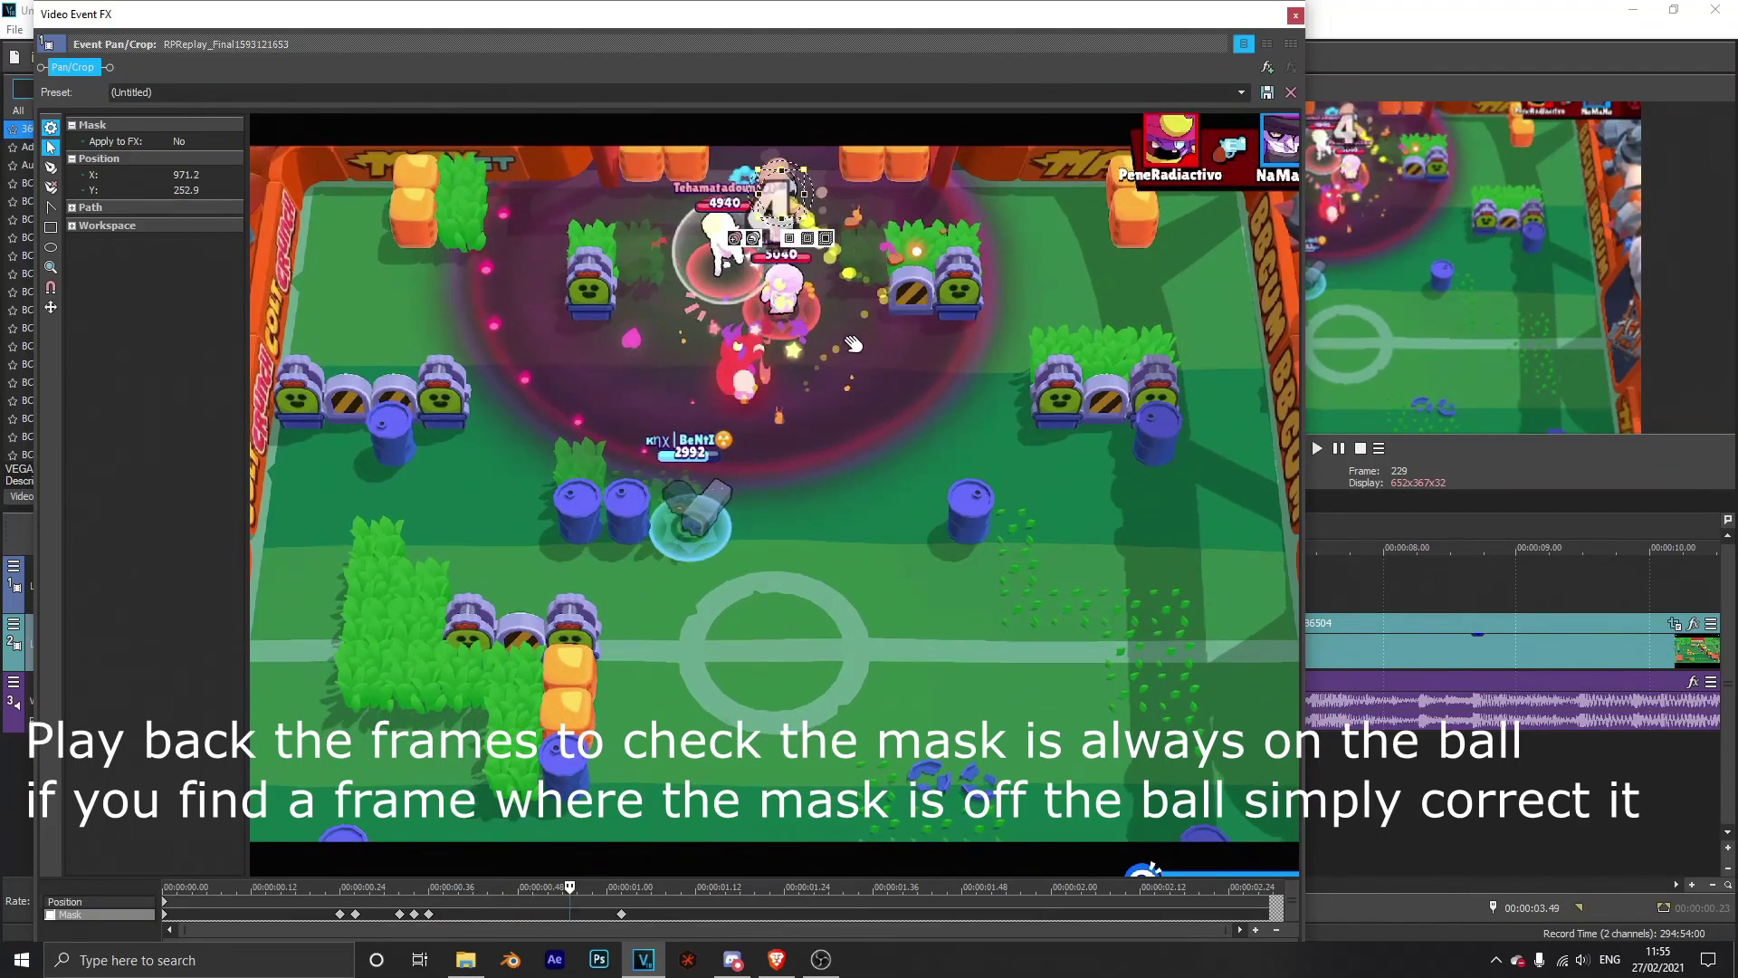
drag(780, 197, 769, 201)
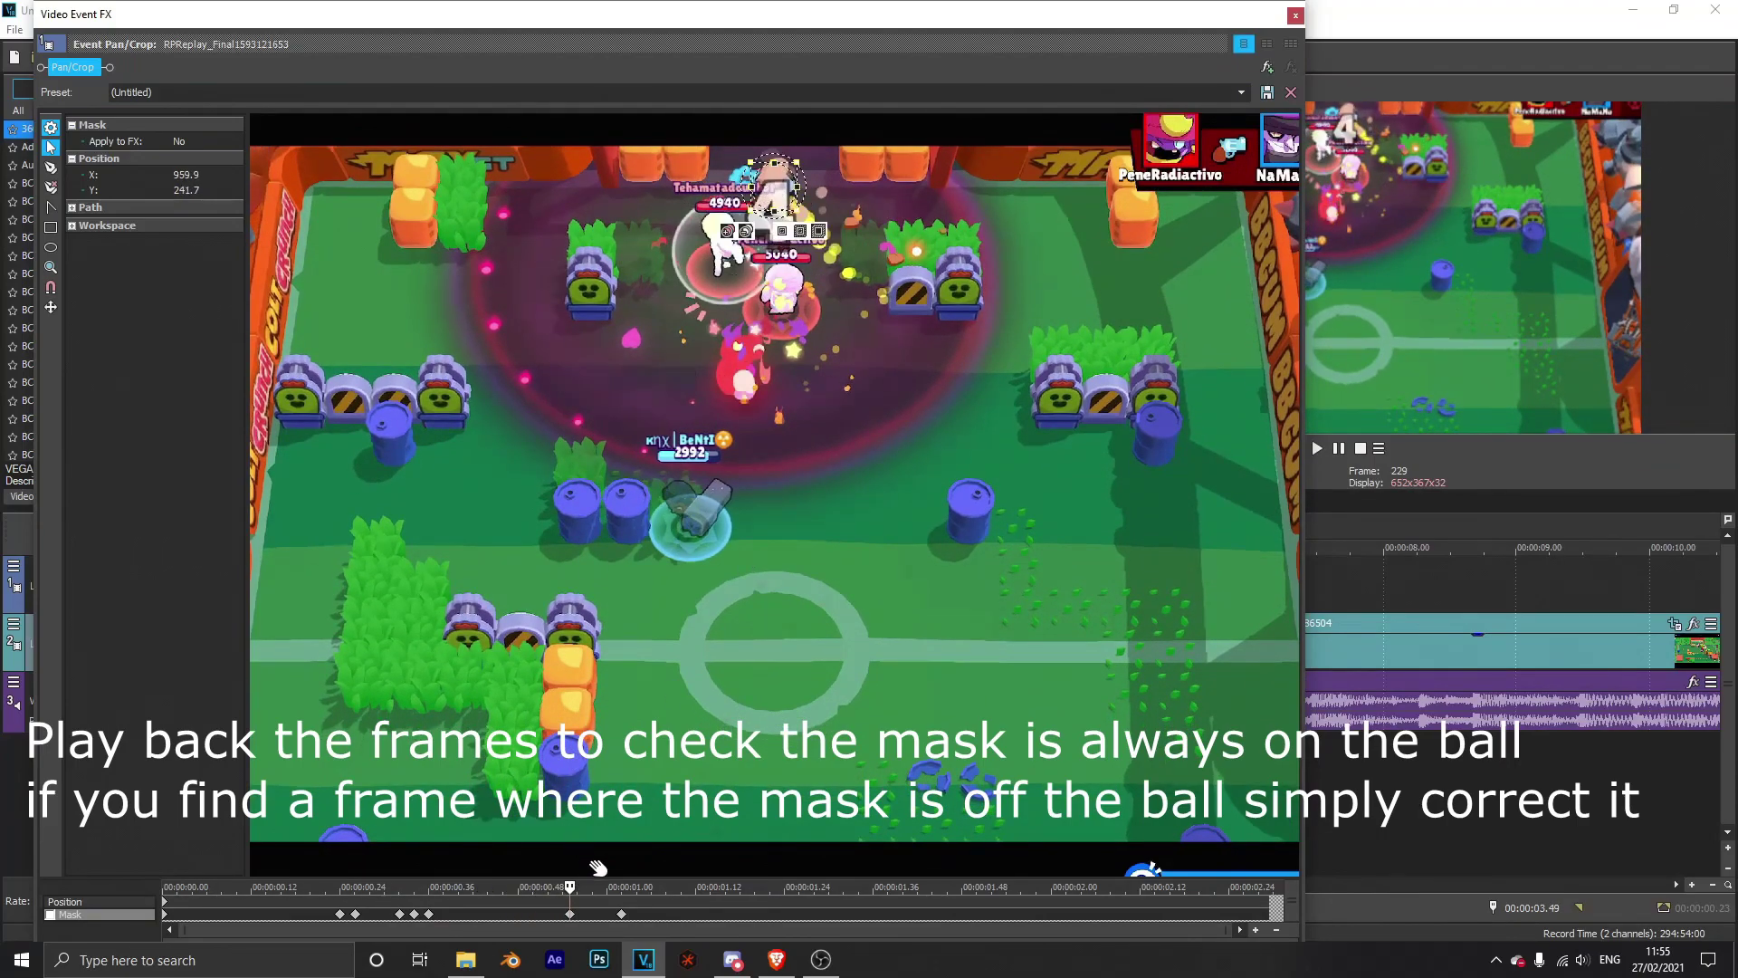
Step: Check the remaining frames and move the mask back onto the ball, ending at X 917.0, Y 172.8 at 00:00:04.06
drag(569, 887, 644, 900)
drag(777, 171, 764, 161)
drag(645, 887, 696, 889)
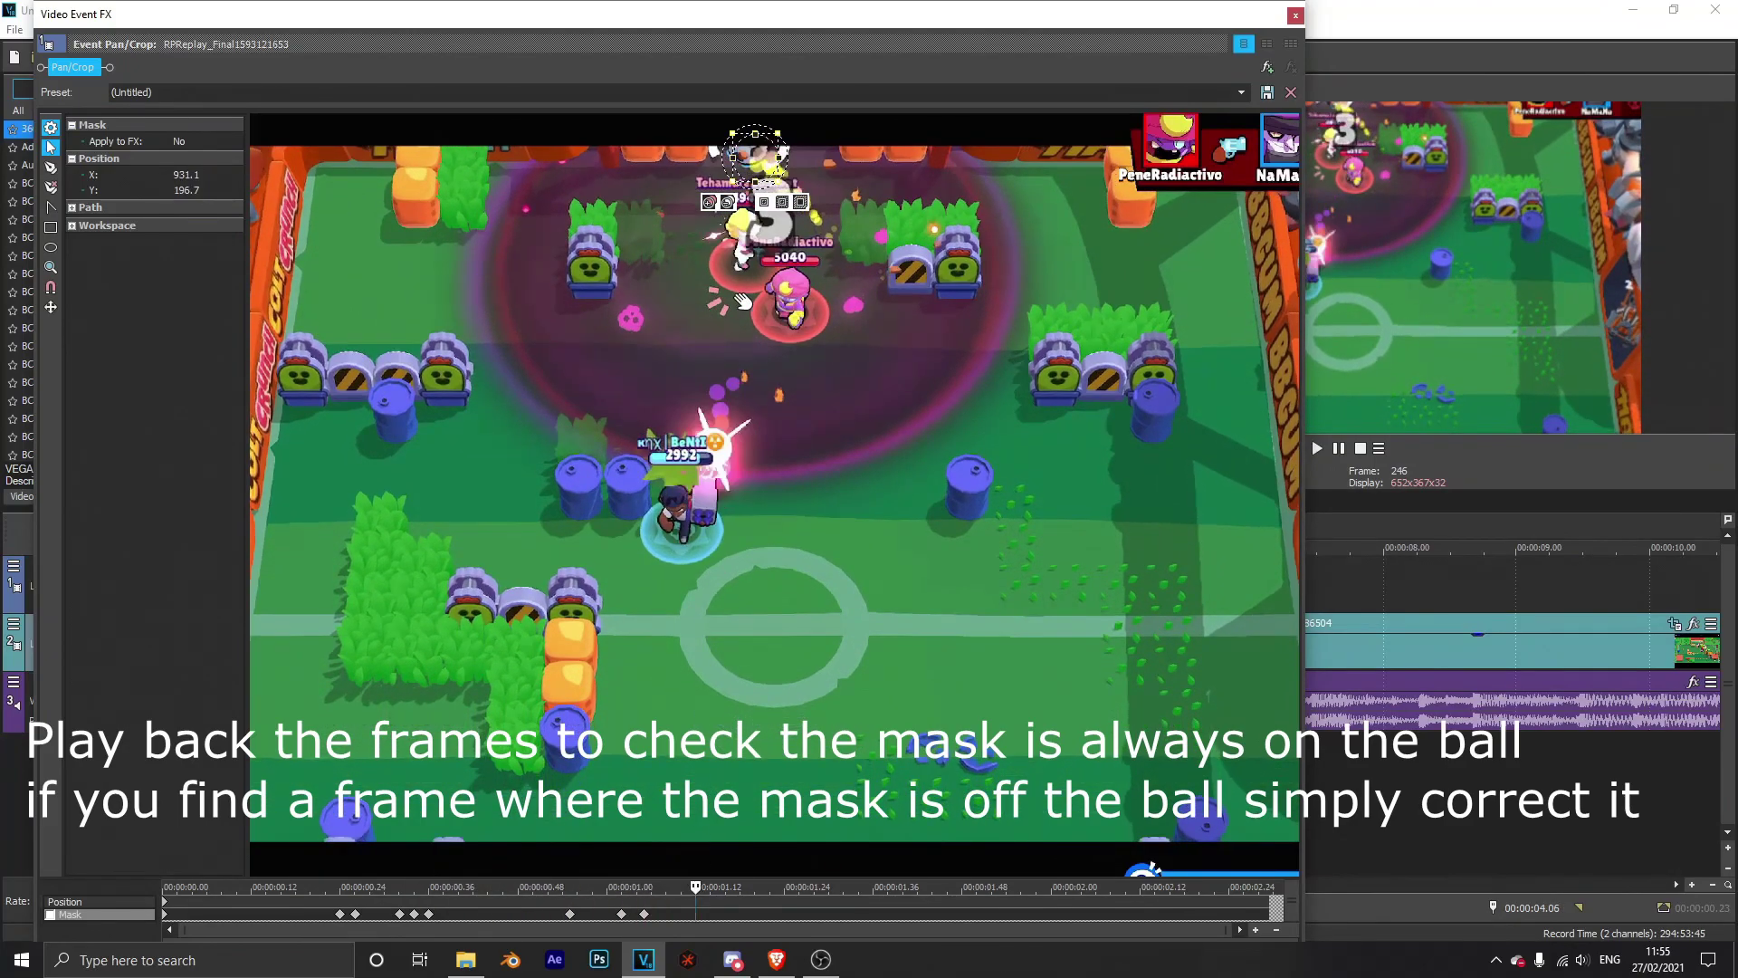
drag(743, 168, 731, 150)
click(735, 145)
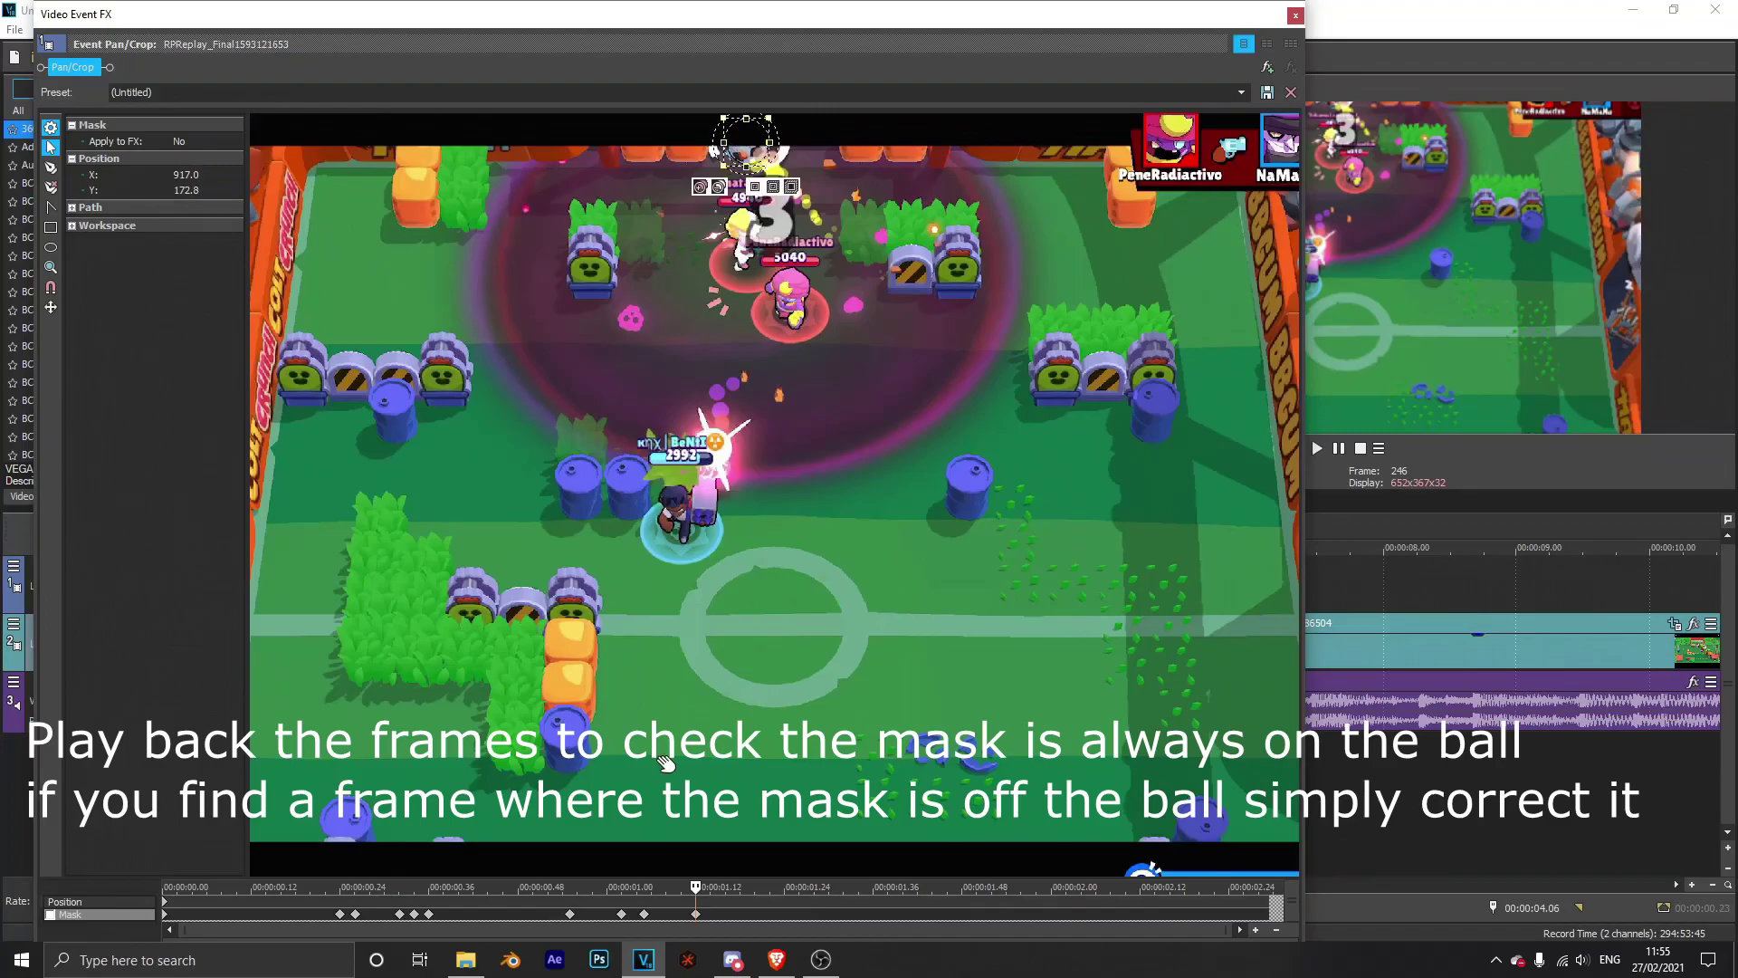
Step: Find the goal frame, split the duplicated clip at 00:00:04.15 and delete the part after it
drag(695, 889, 760, 886)
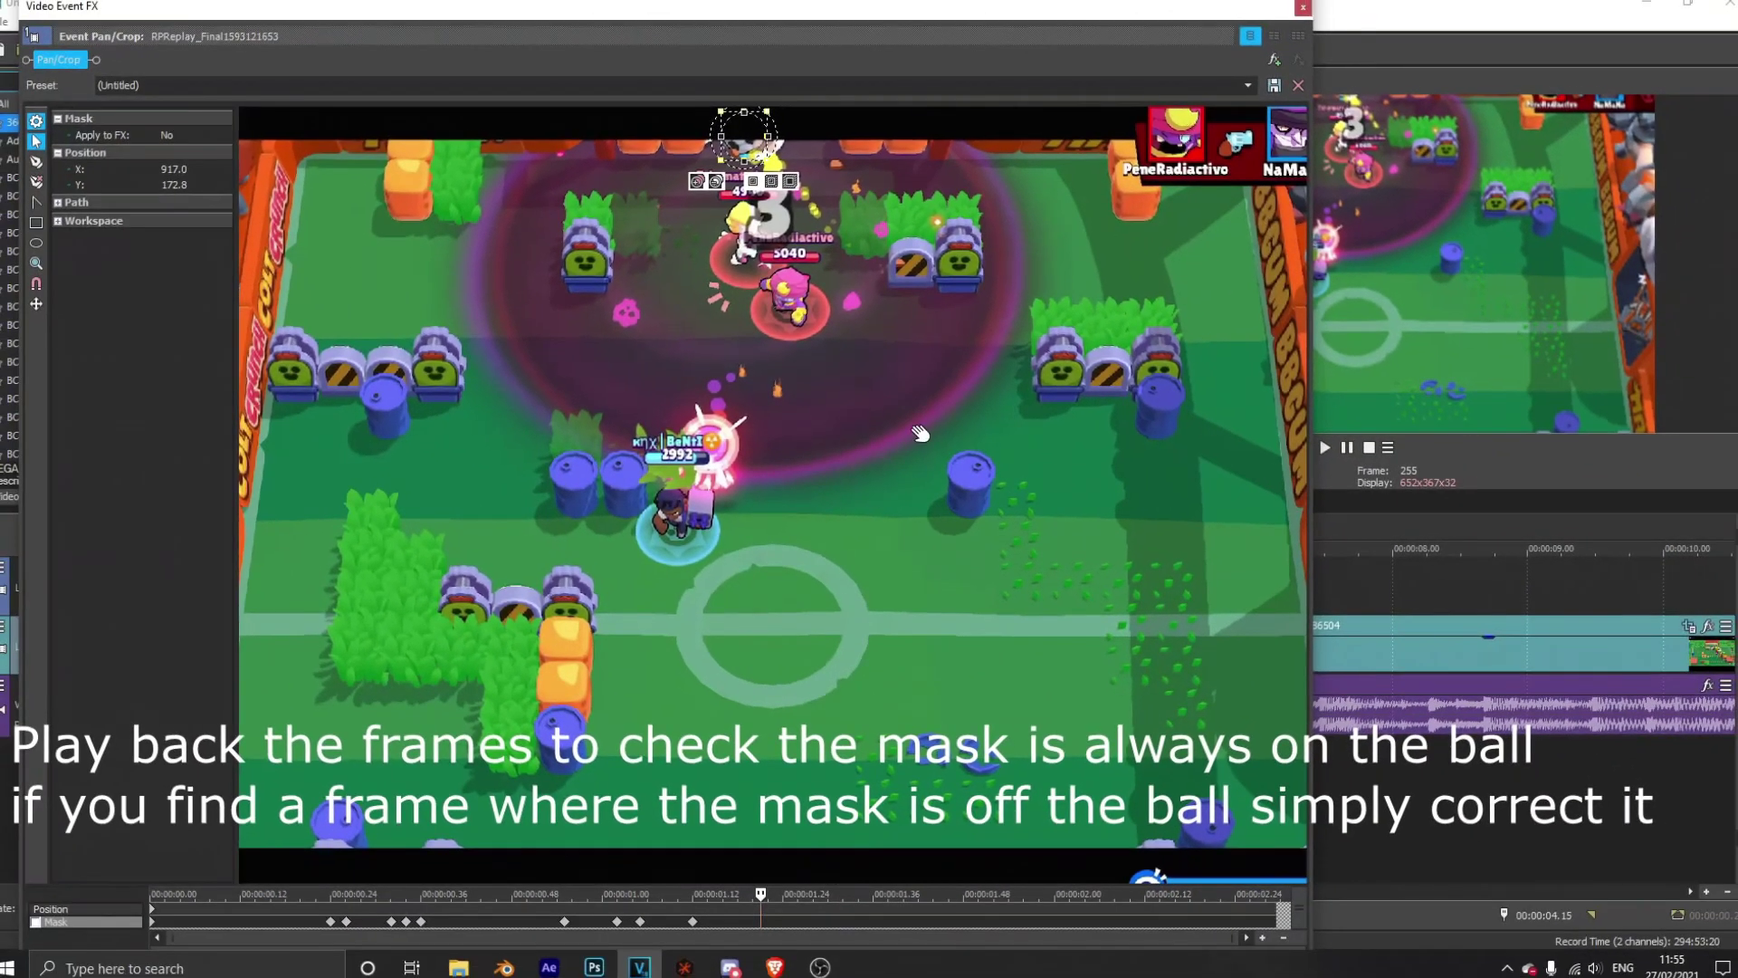
key(Right)
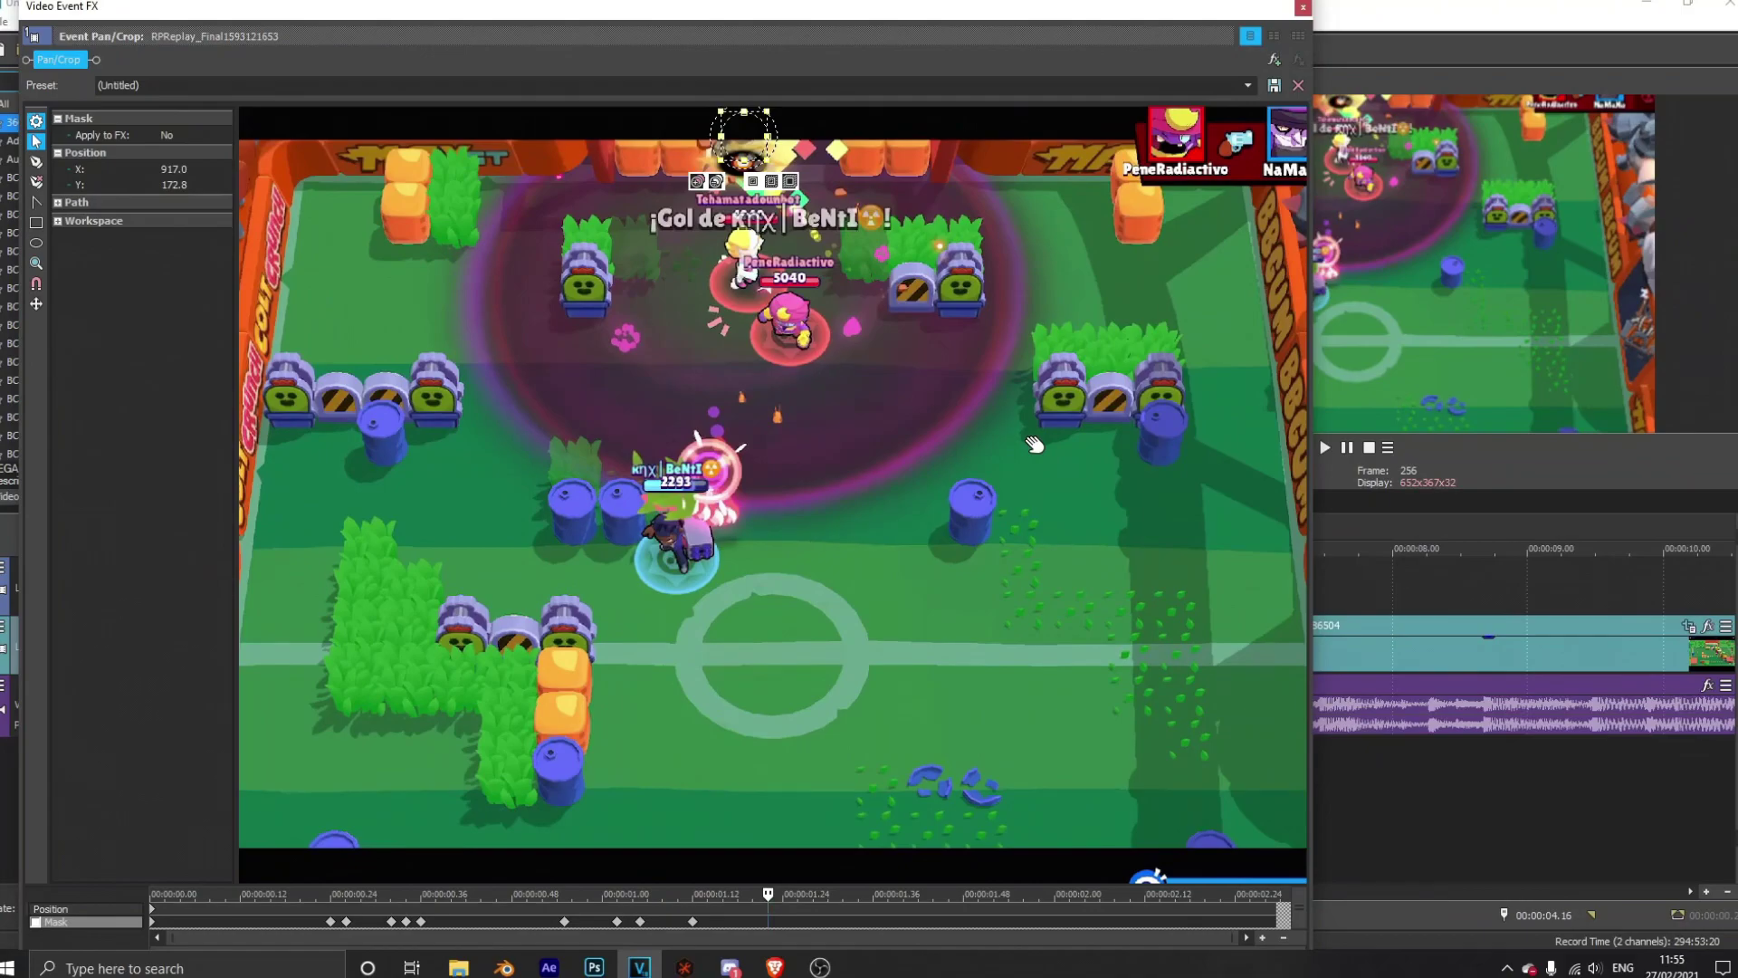
key(Left)
click(1303, 7)
scroll(1005, 587, up, 10)
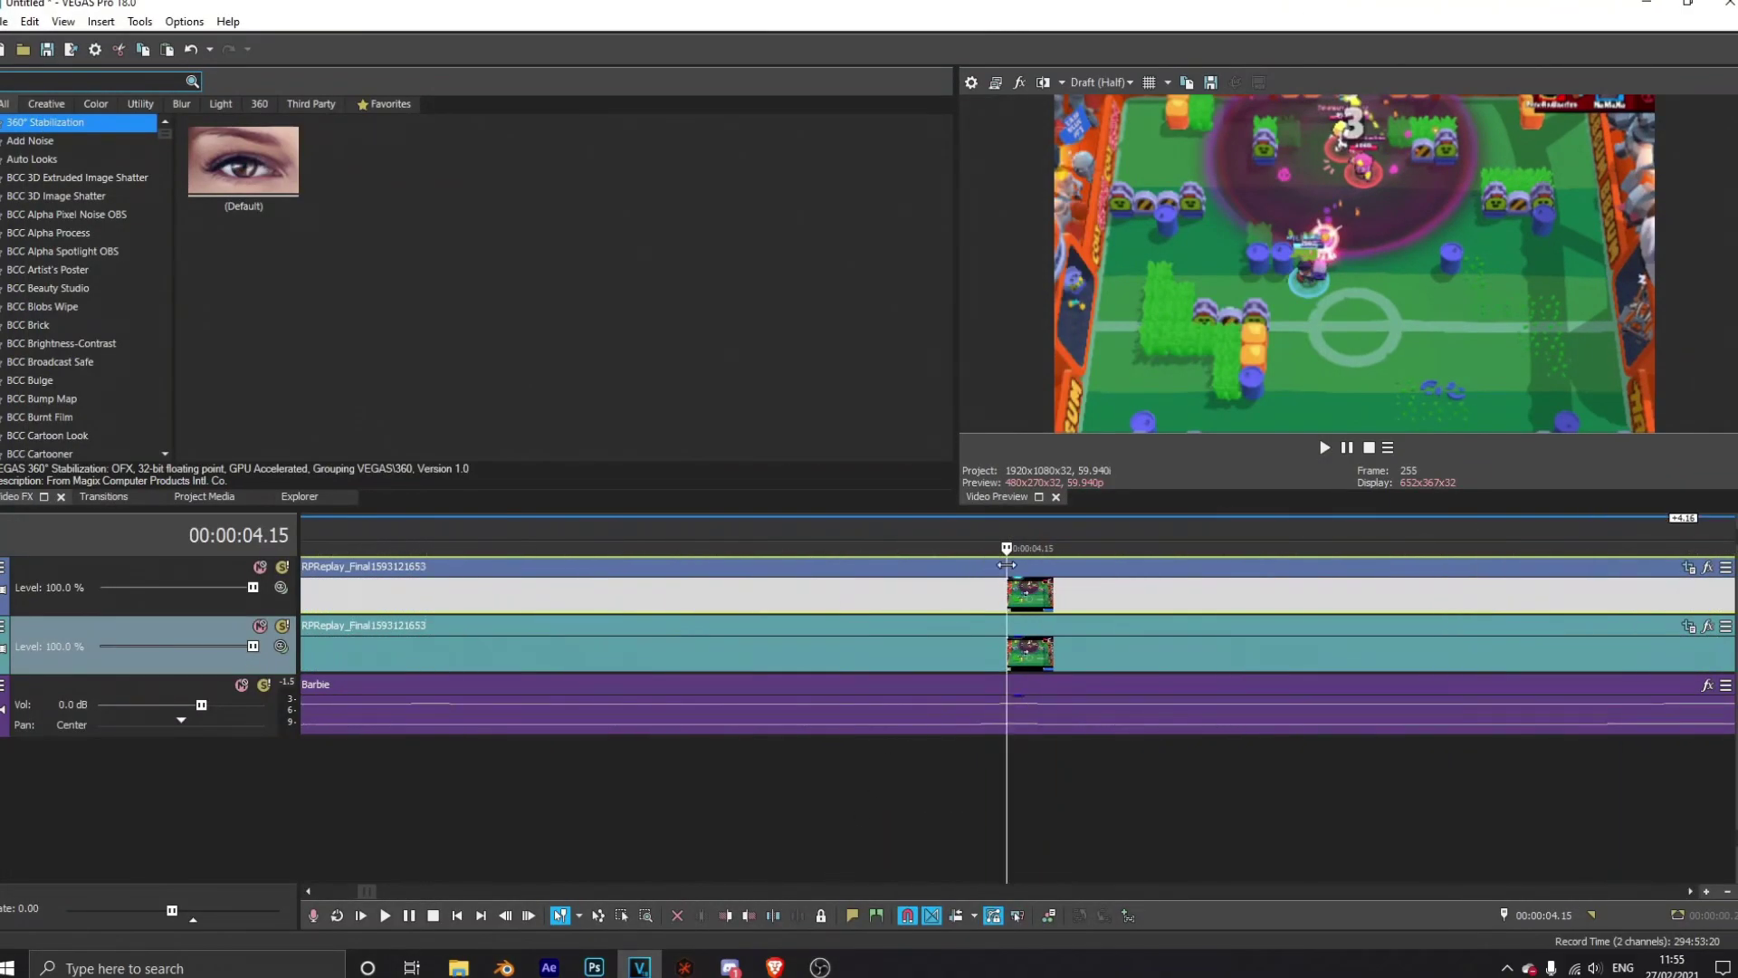
scroll(1006, 565, down, 10)
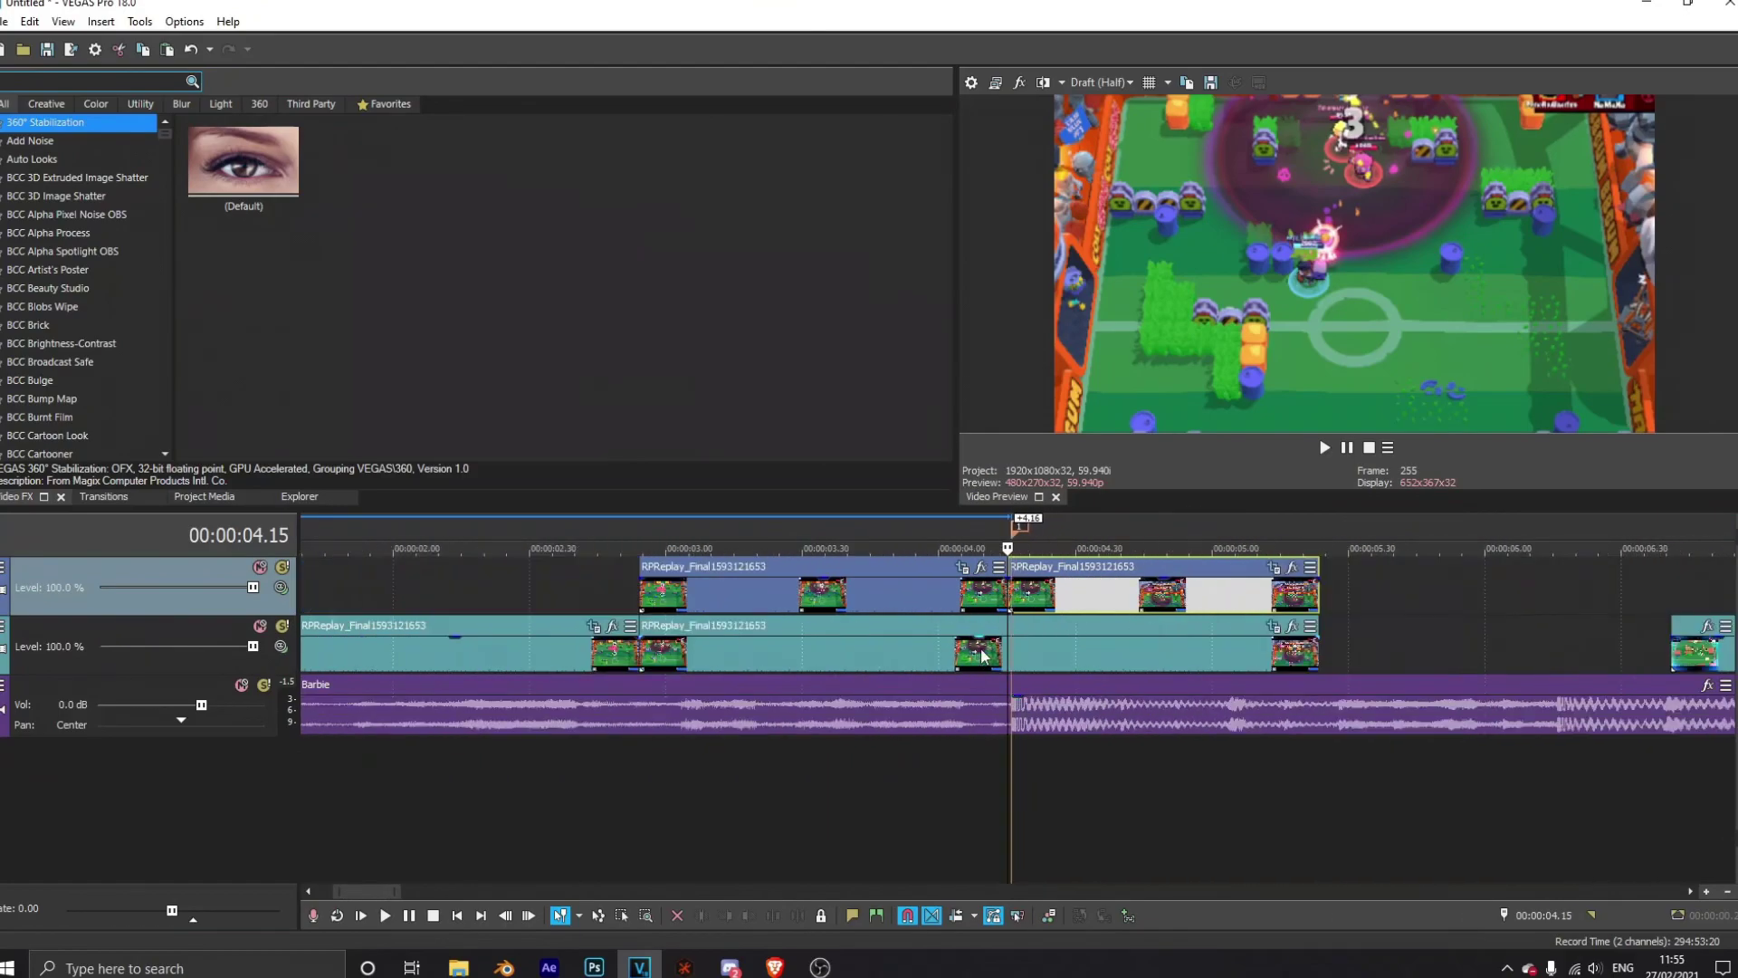
key(Delete)
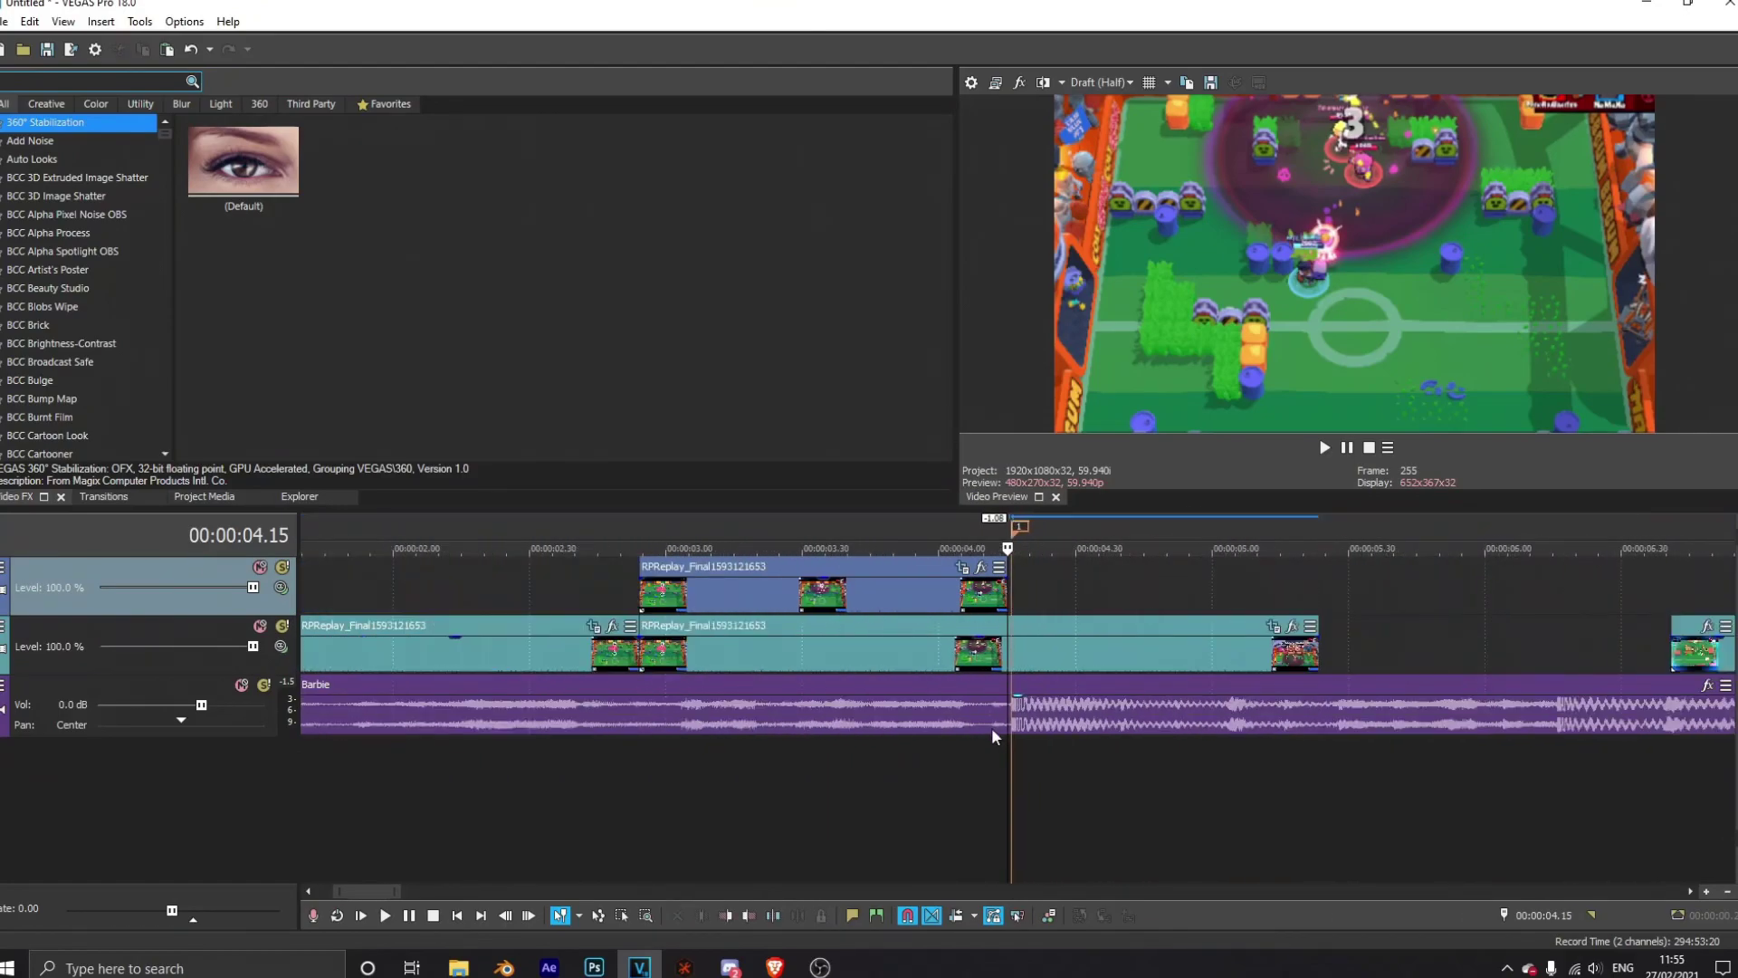
Step: Play back the duplicated clip and enable the Mask in its Pan/Crop settings
click(694, 825)
click(1323, 447)
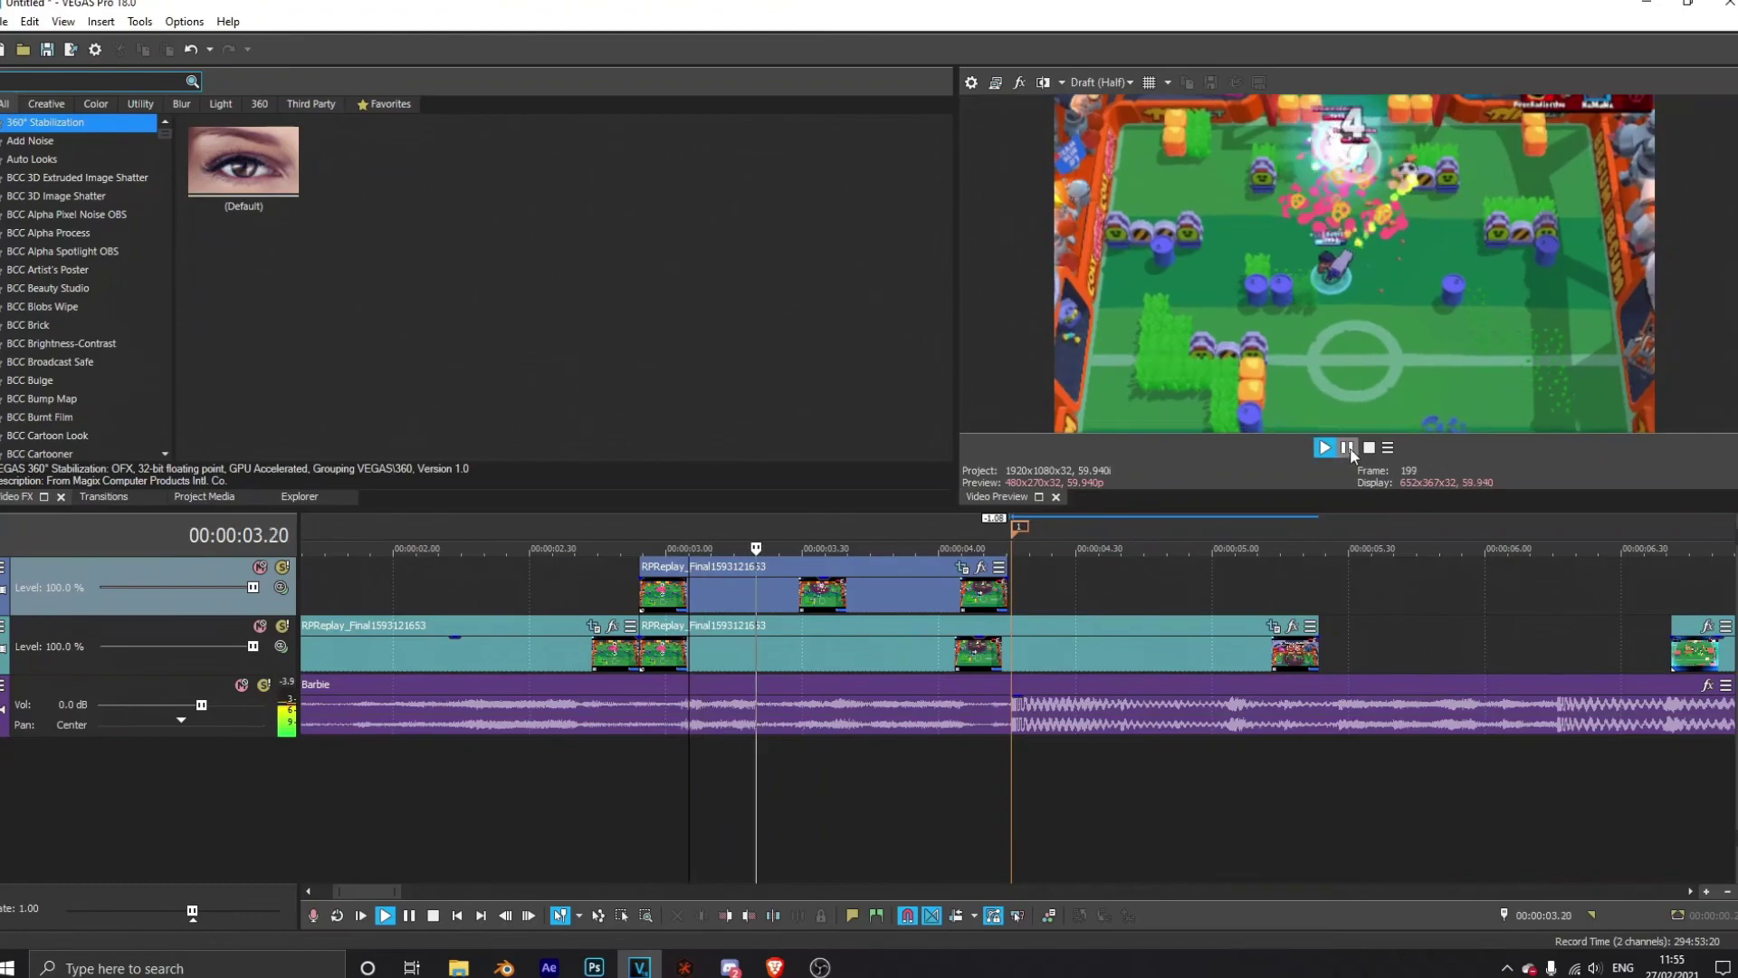
click(960, 567)
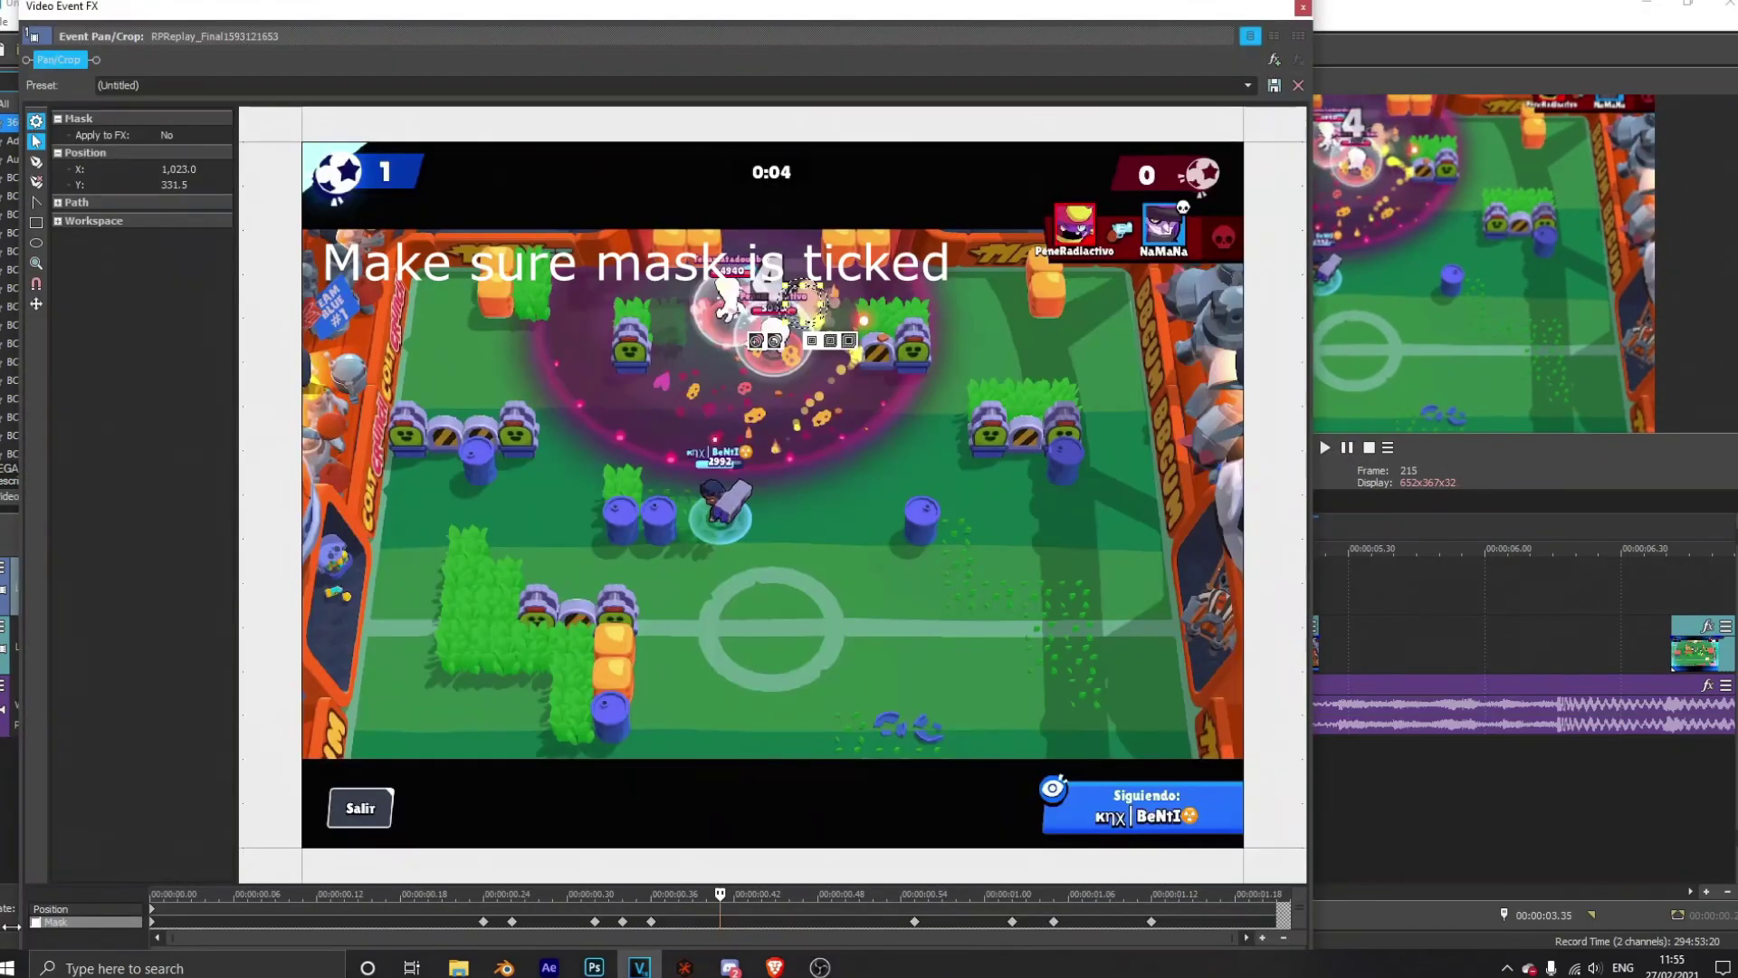
click(36, 922)
click(1303, 7)
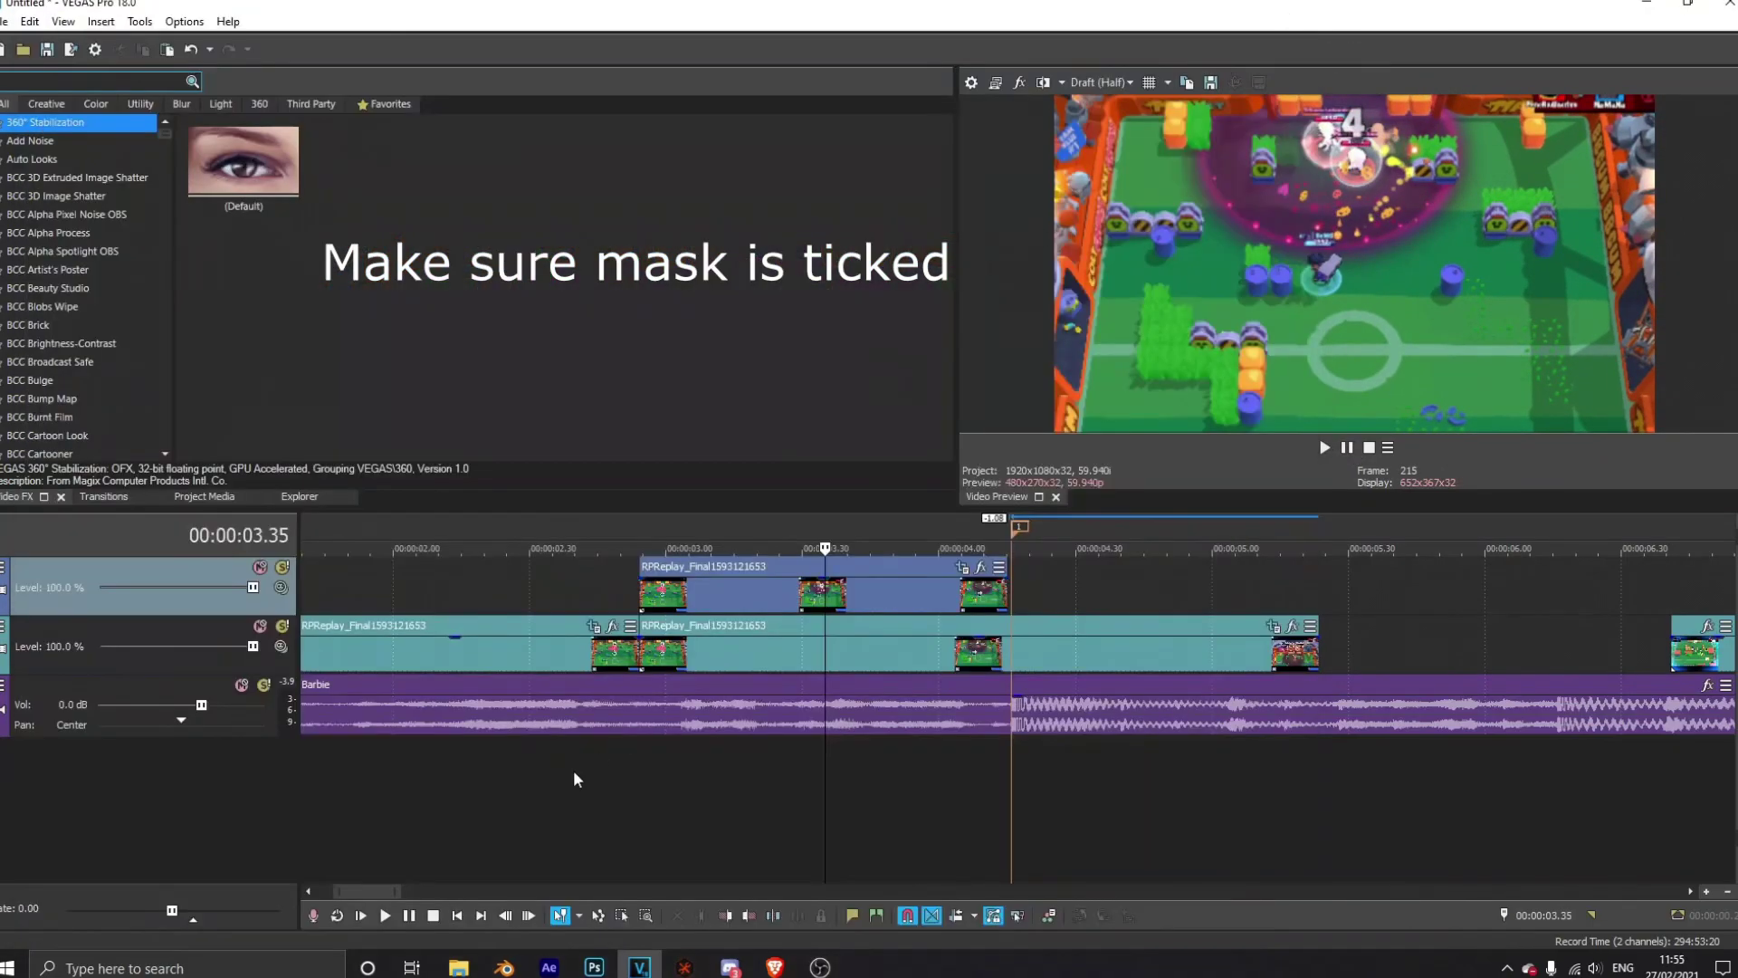
Step: Search the video effects for "glowed" and apply the S_GlowEdges Ball preset to the masked clip
click(647, 756)
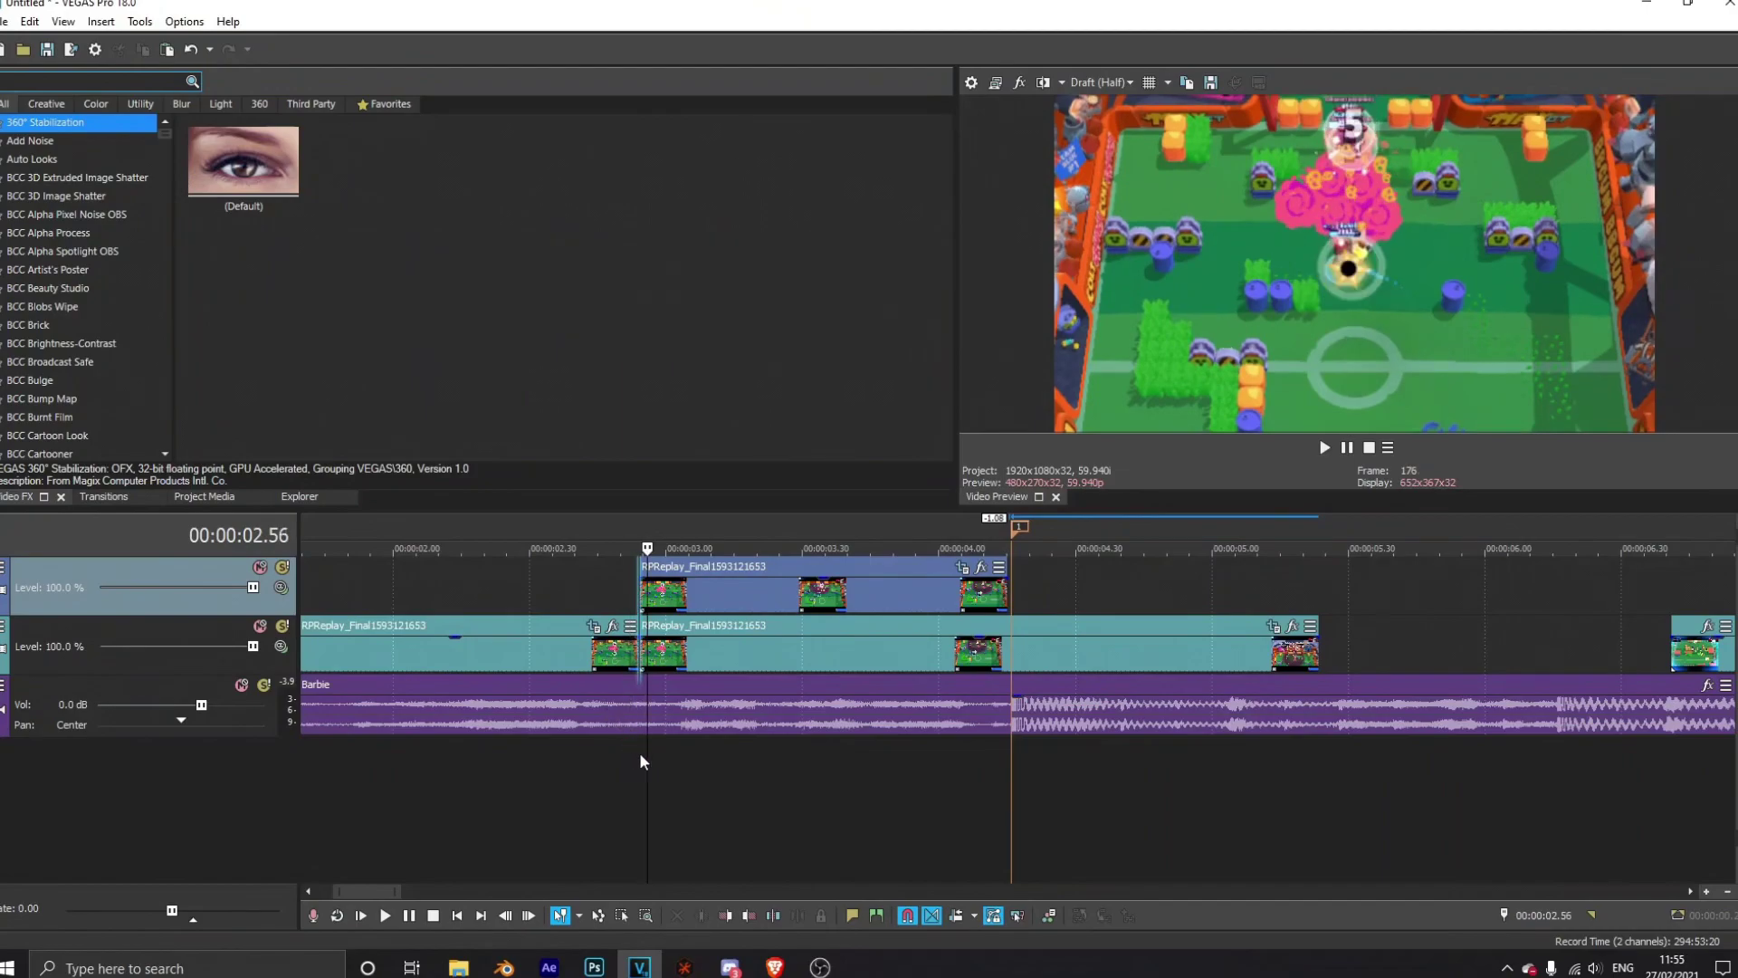
click(639, 757)
text(glowed)
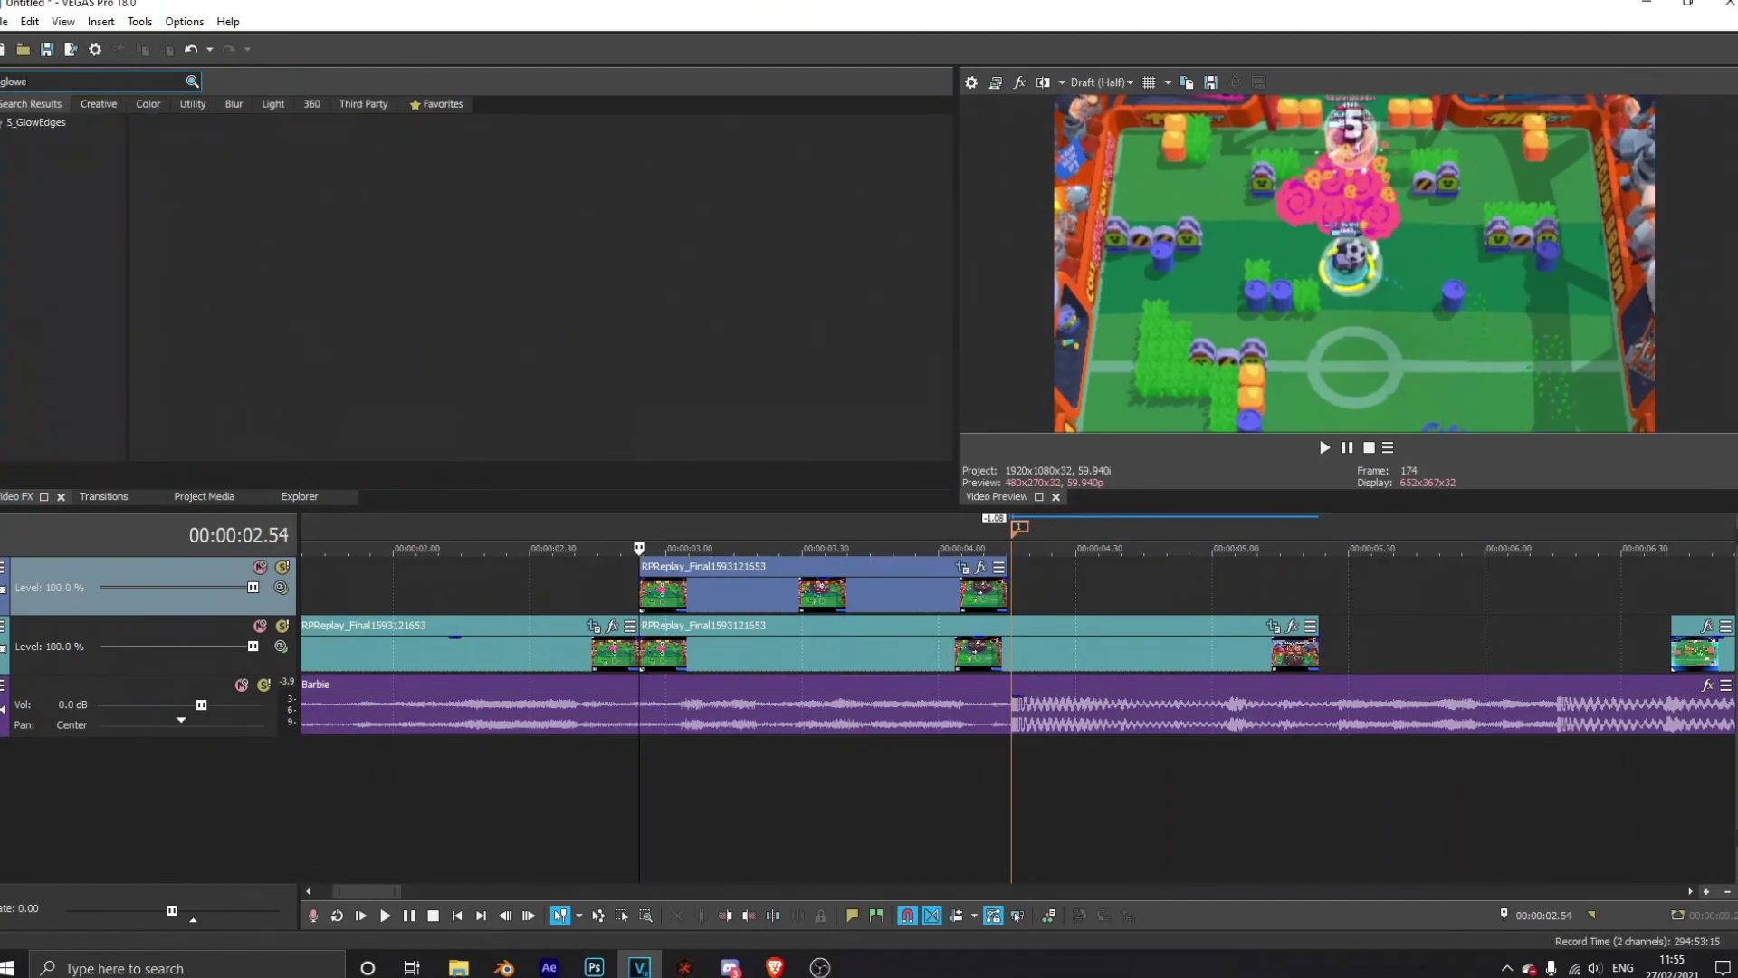
click(72, 127)
drag(303, 181, 704, 575)
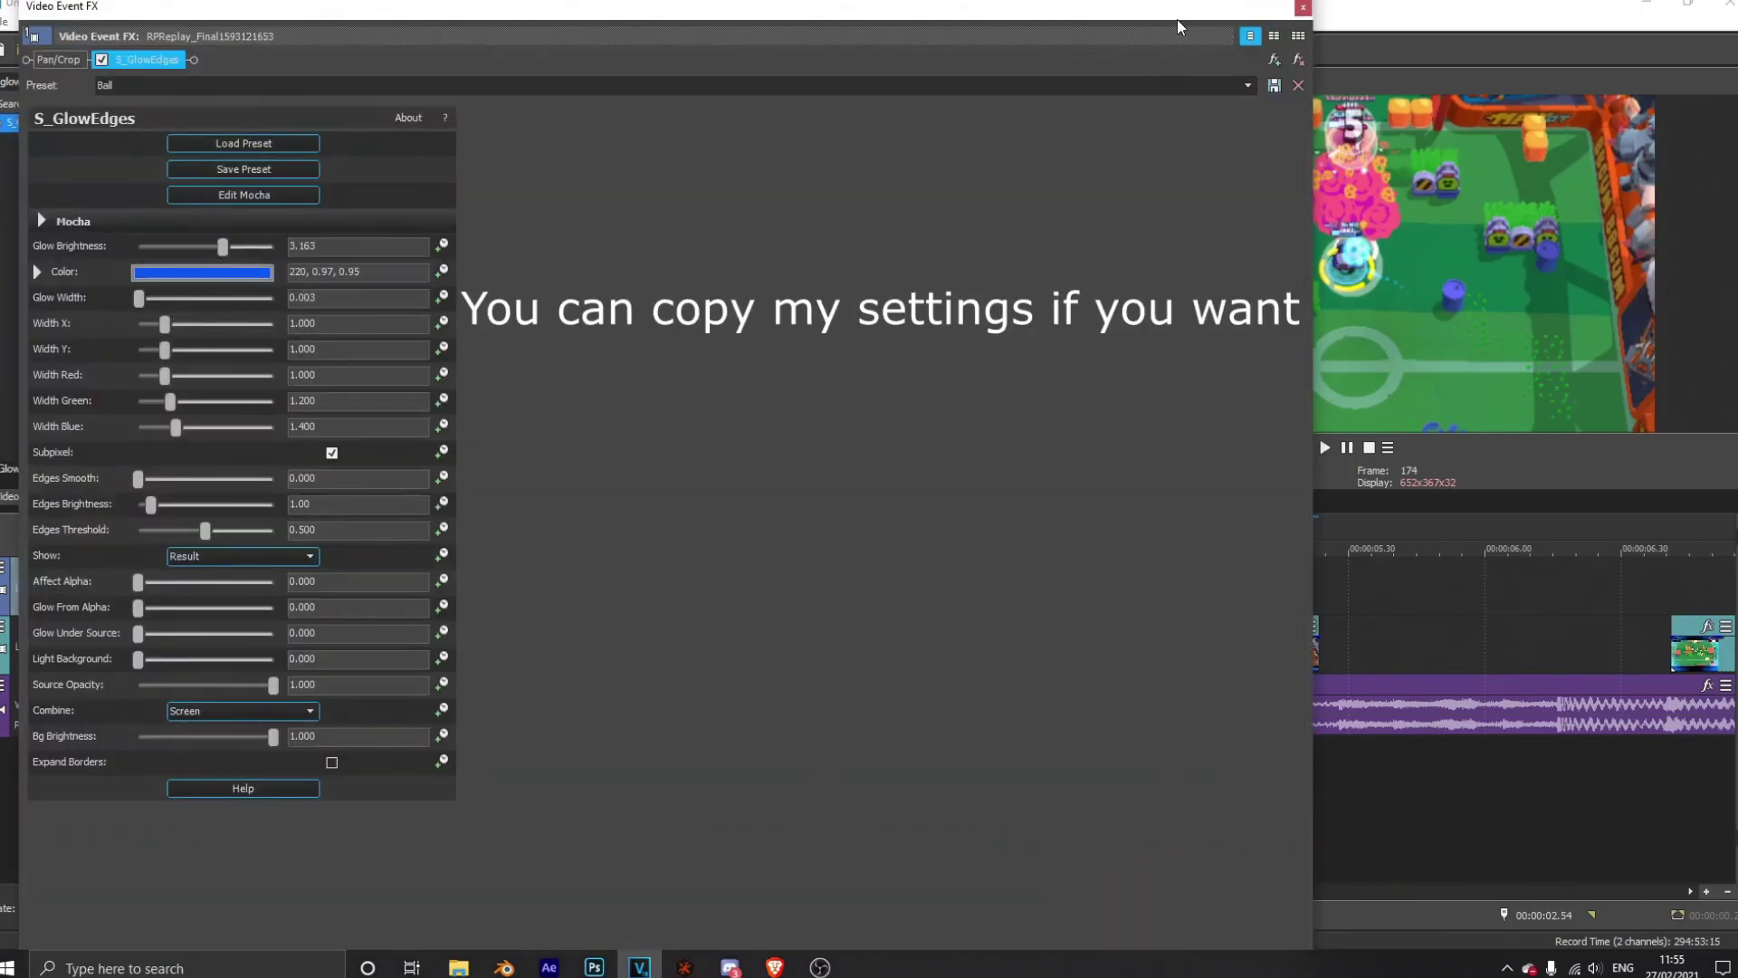
click(1308, 9)
Step: Select the range from 00:00:02.33 to 00:00:05.06, build its RAM preview and play back the glowing ball
click(1323, 447)
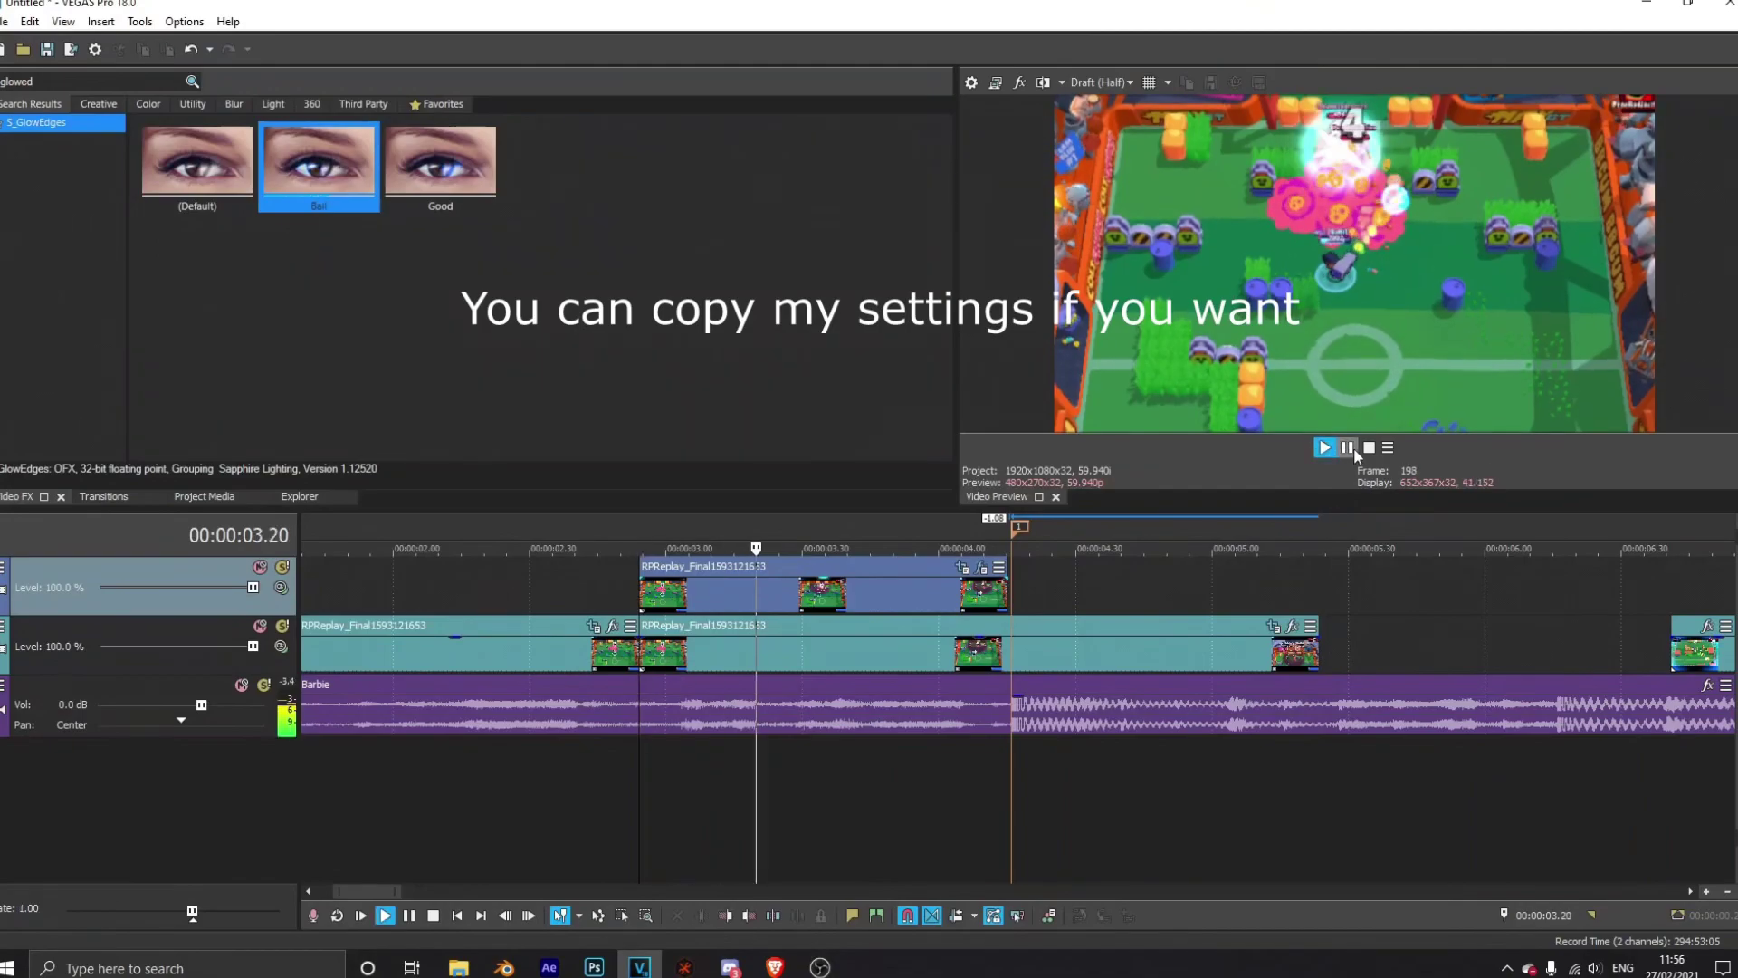
drag(544, 536, 1237, 541)
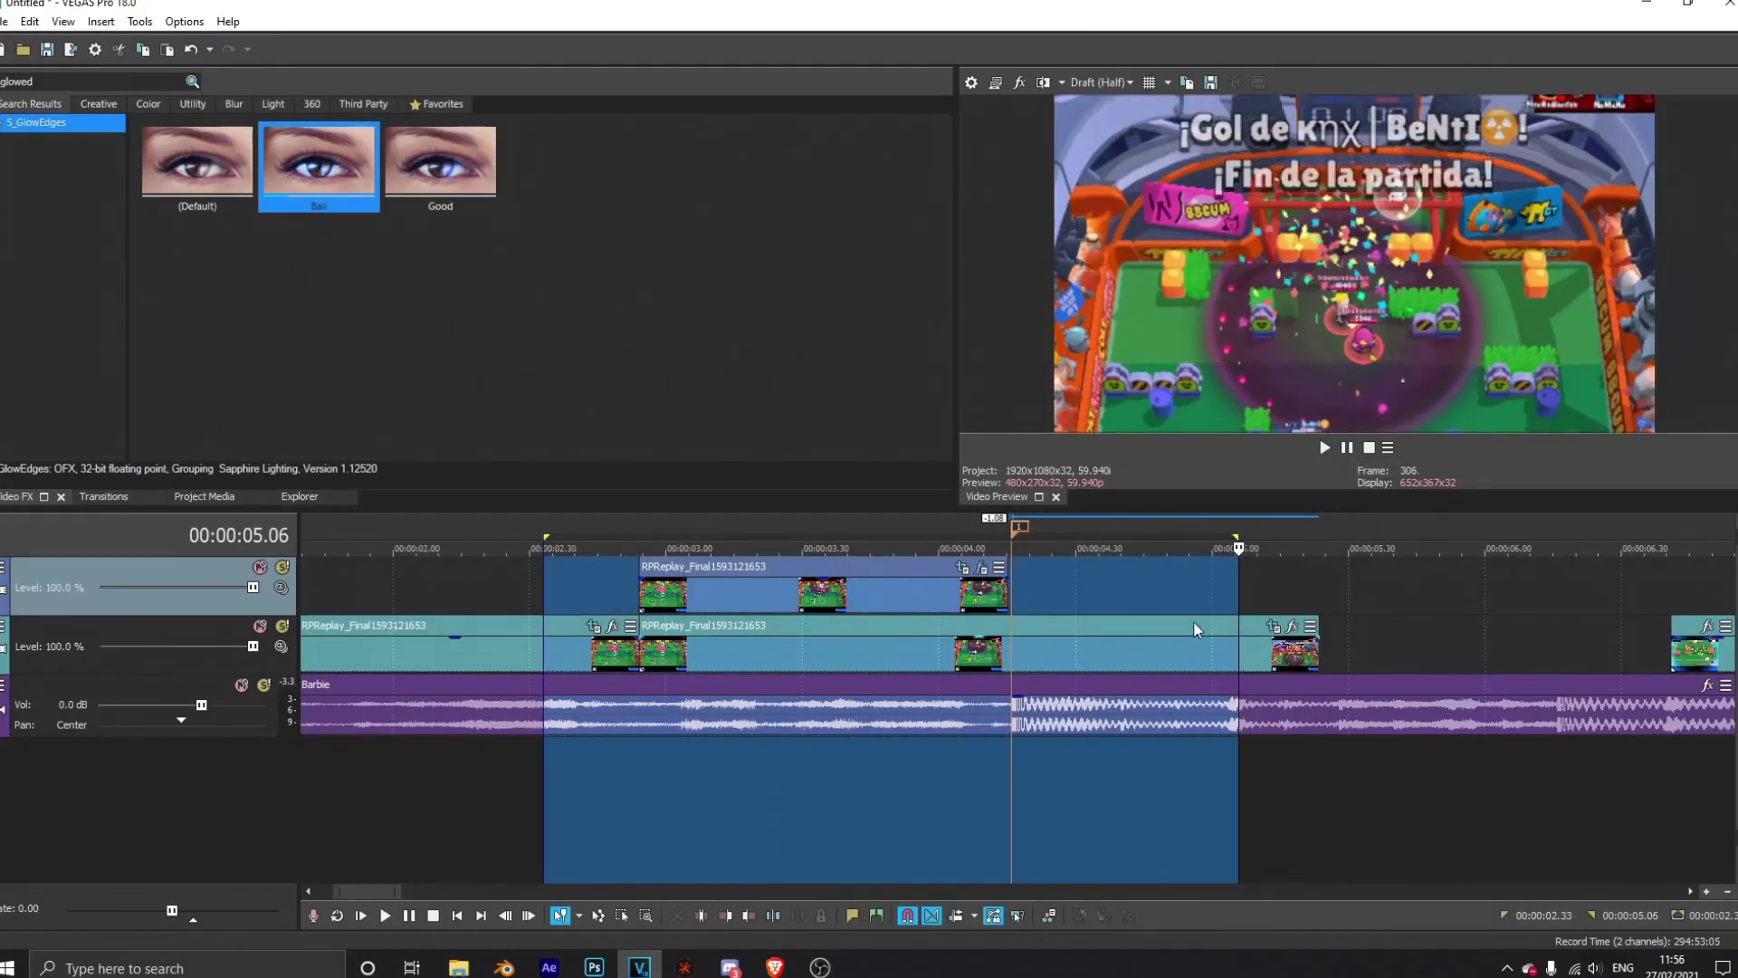
key(shift+b)
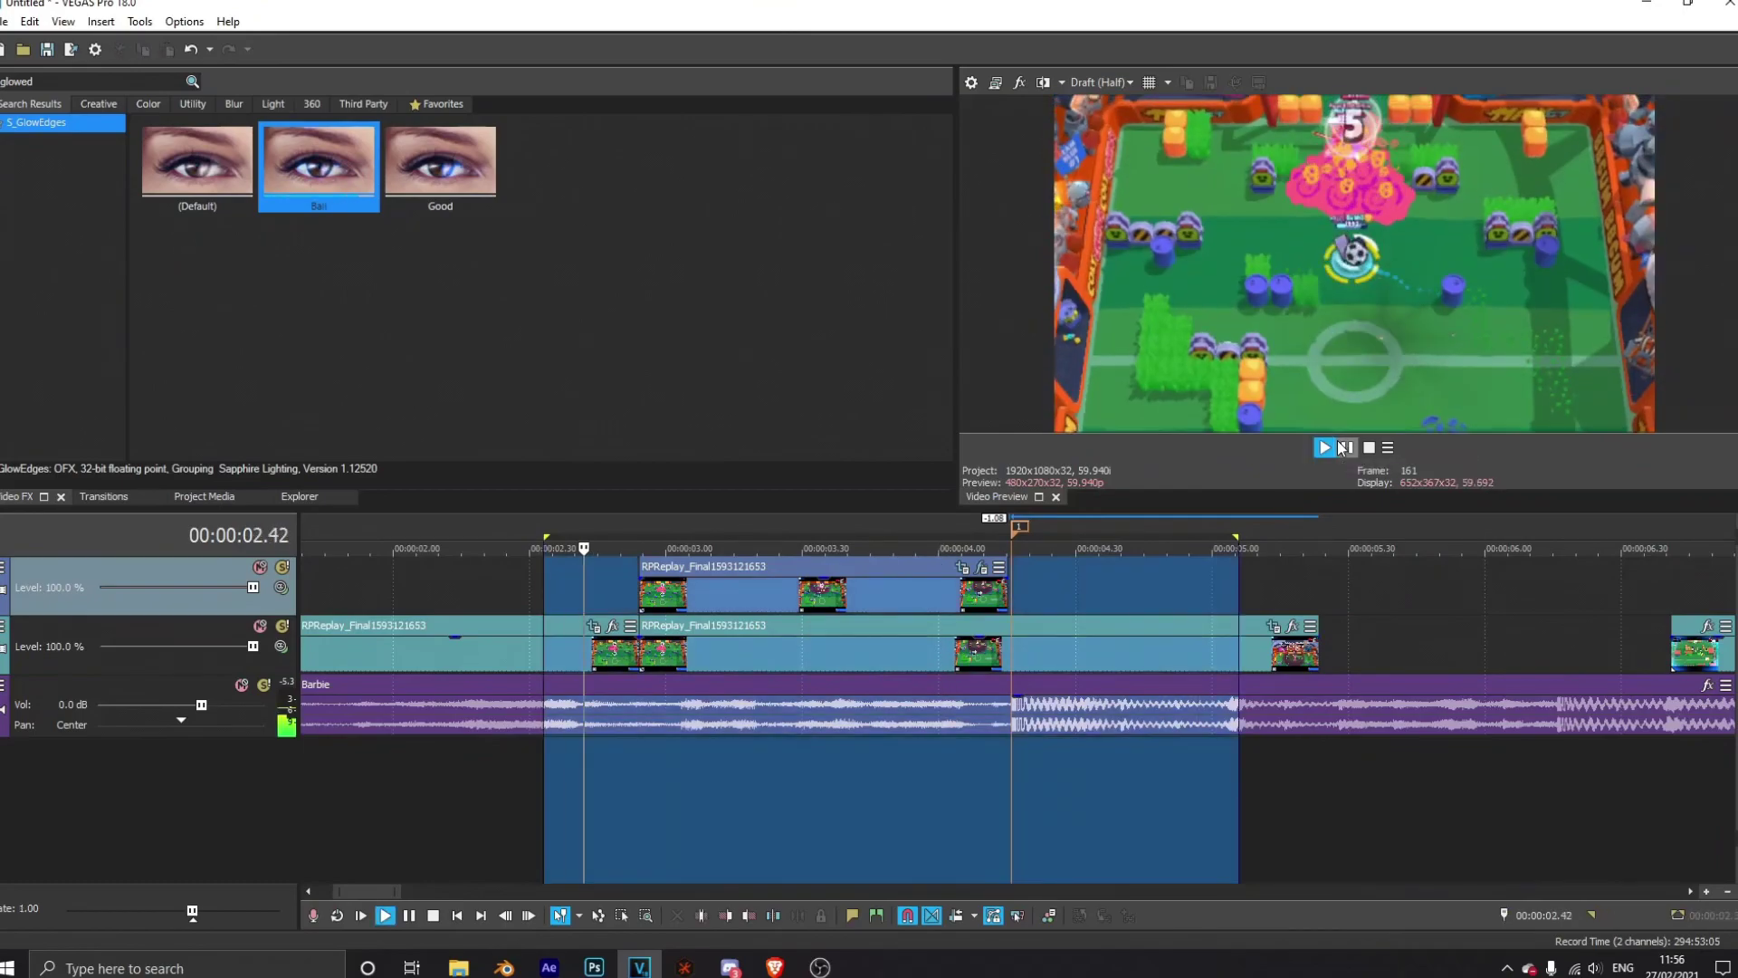
click(1347, 448)
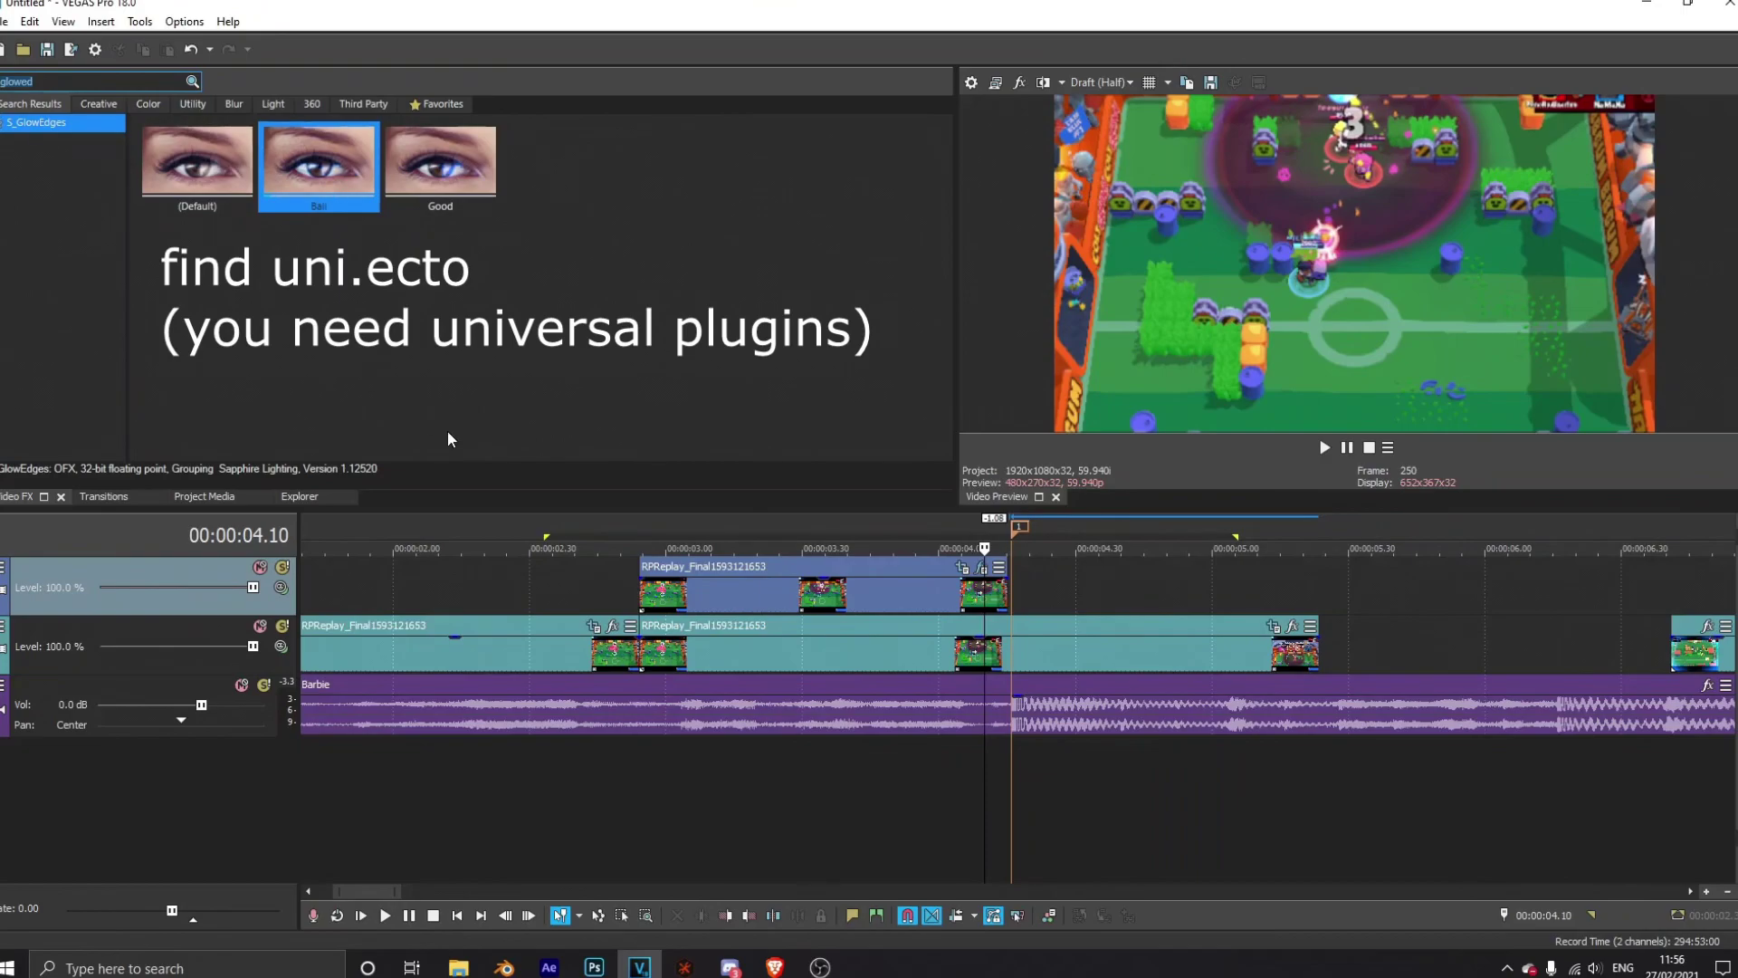
Step: Search the video effects for "ecto" and apply the default uni.Ecto preset to the masked clip
text(ecto)
click(98, 196)
drag(211, 161, 815, 588)
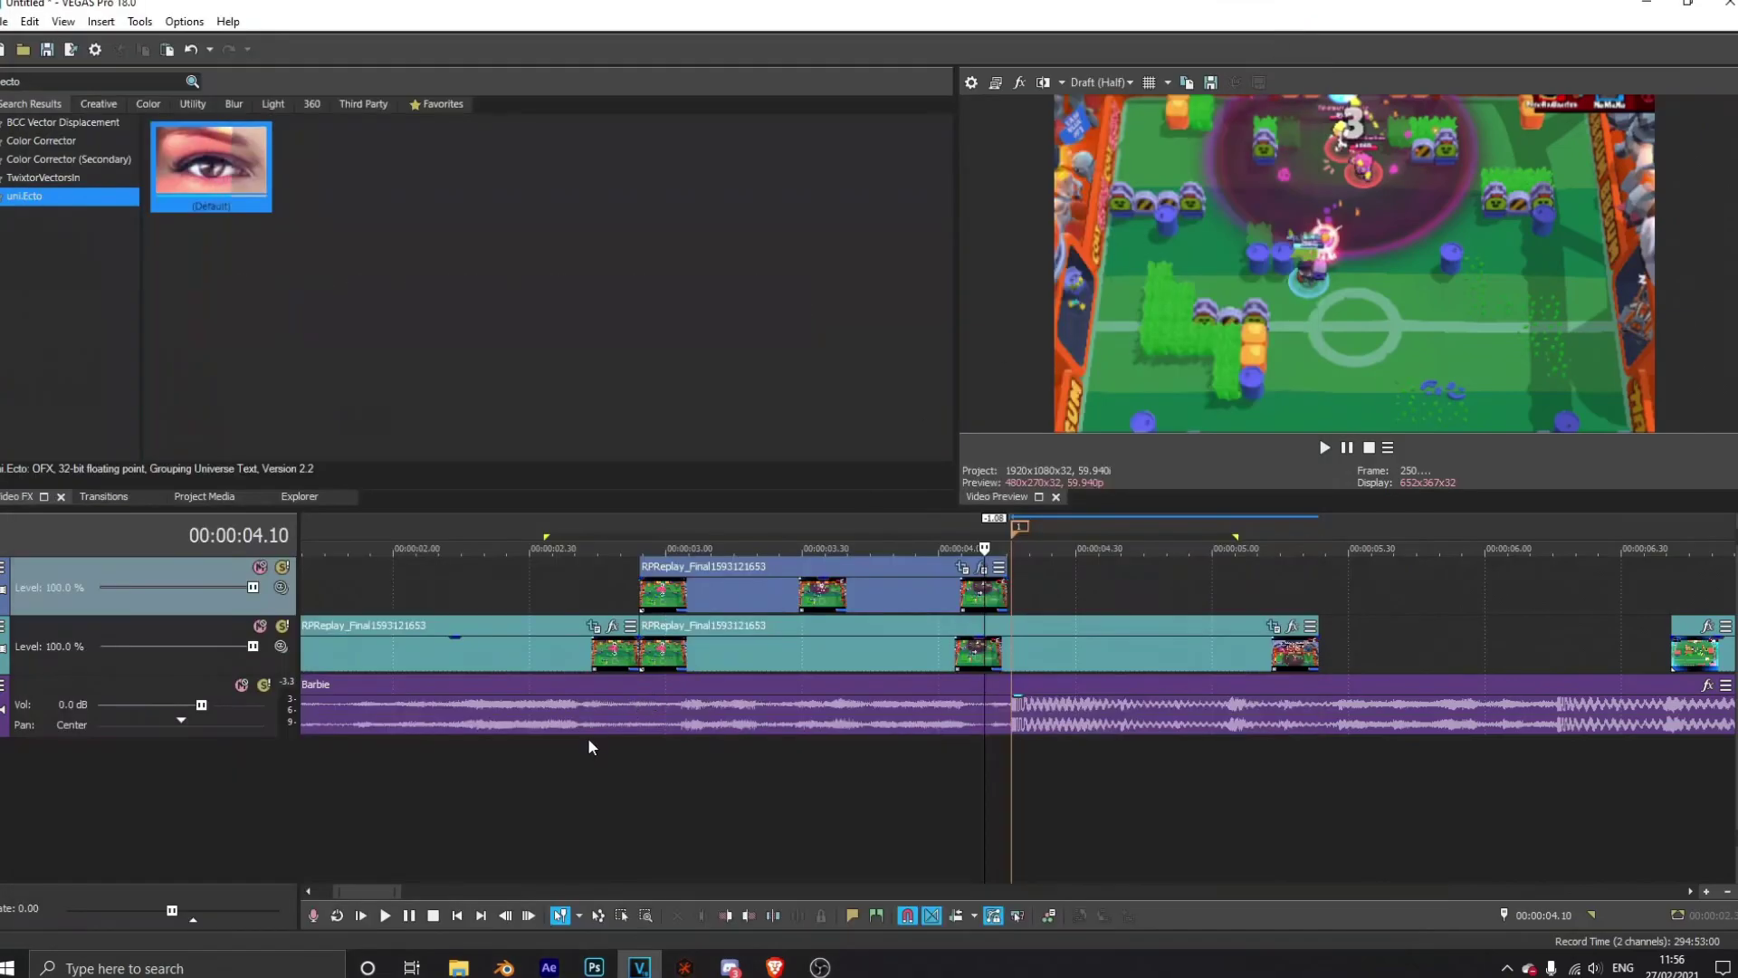
drag(585, 779, 1058, 751)
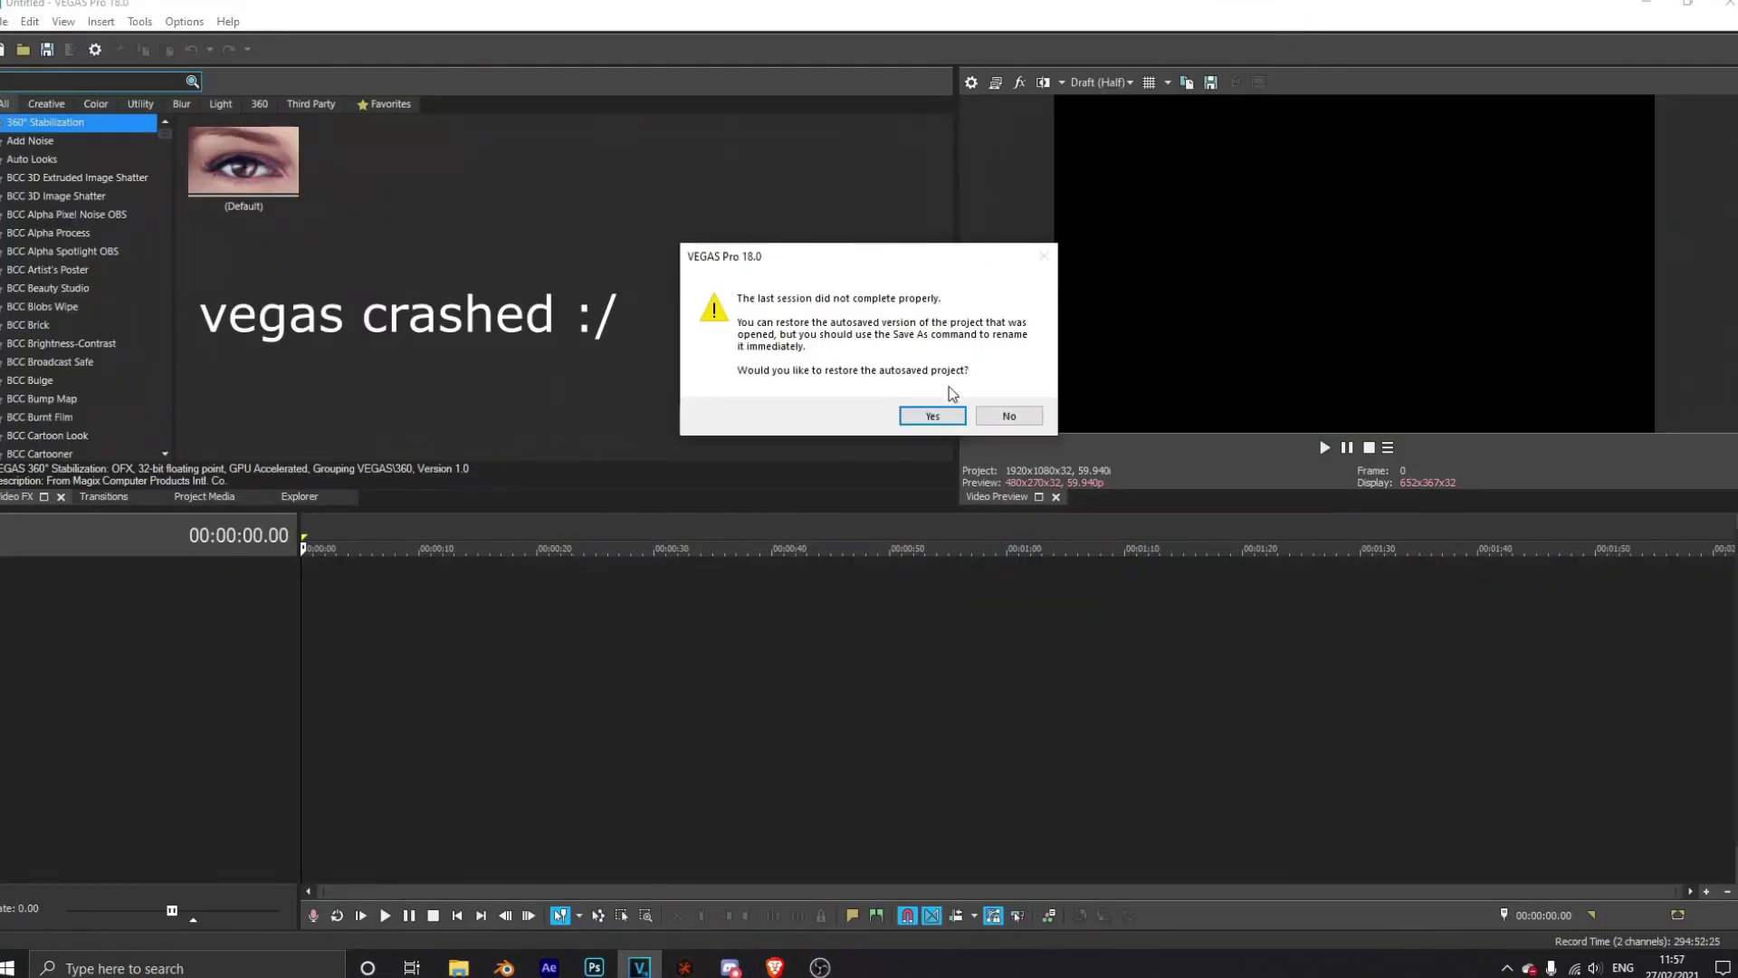
Step: Restore the autosaved project and play back the section around the beat drop
click(941, 410)
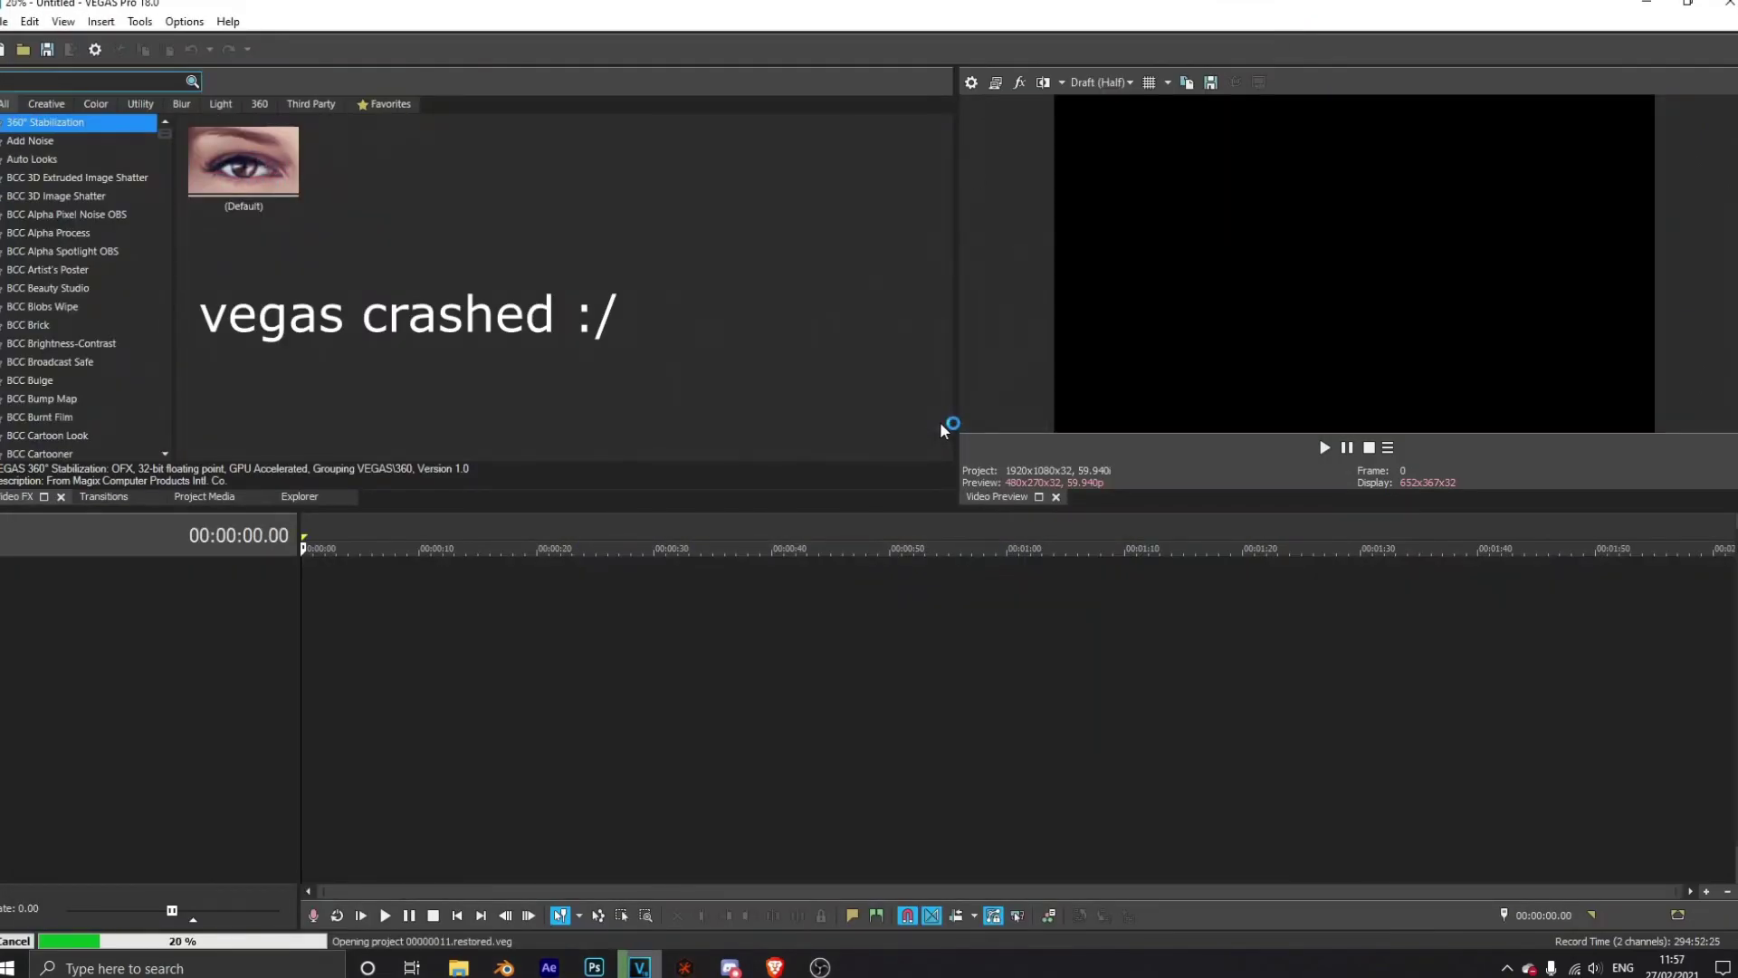
scroll(795, 860, up, 6)
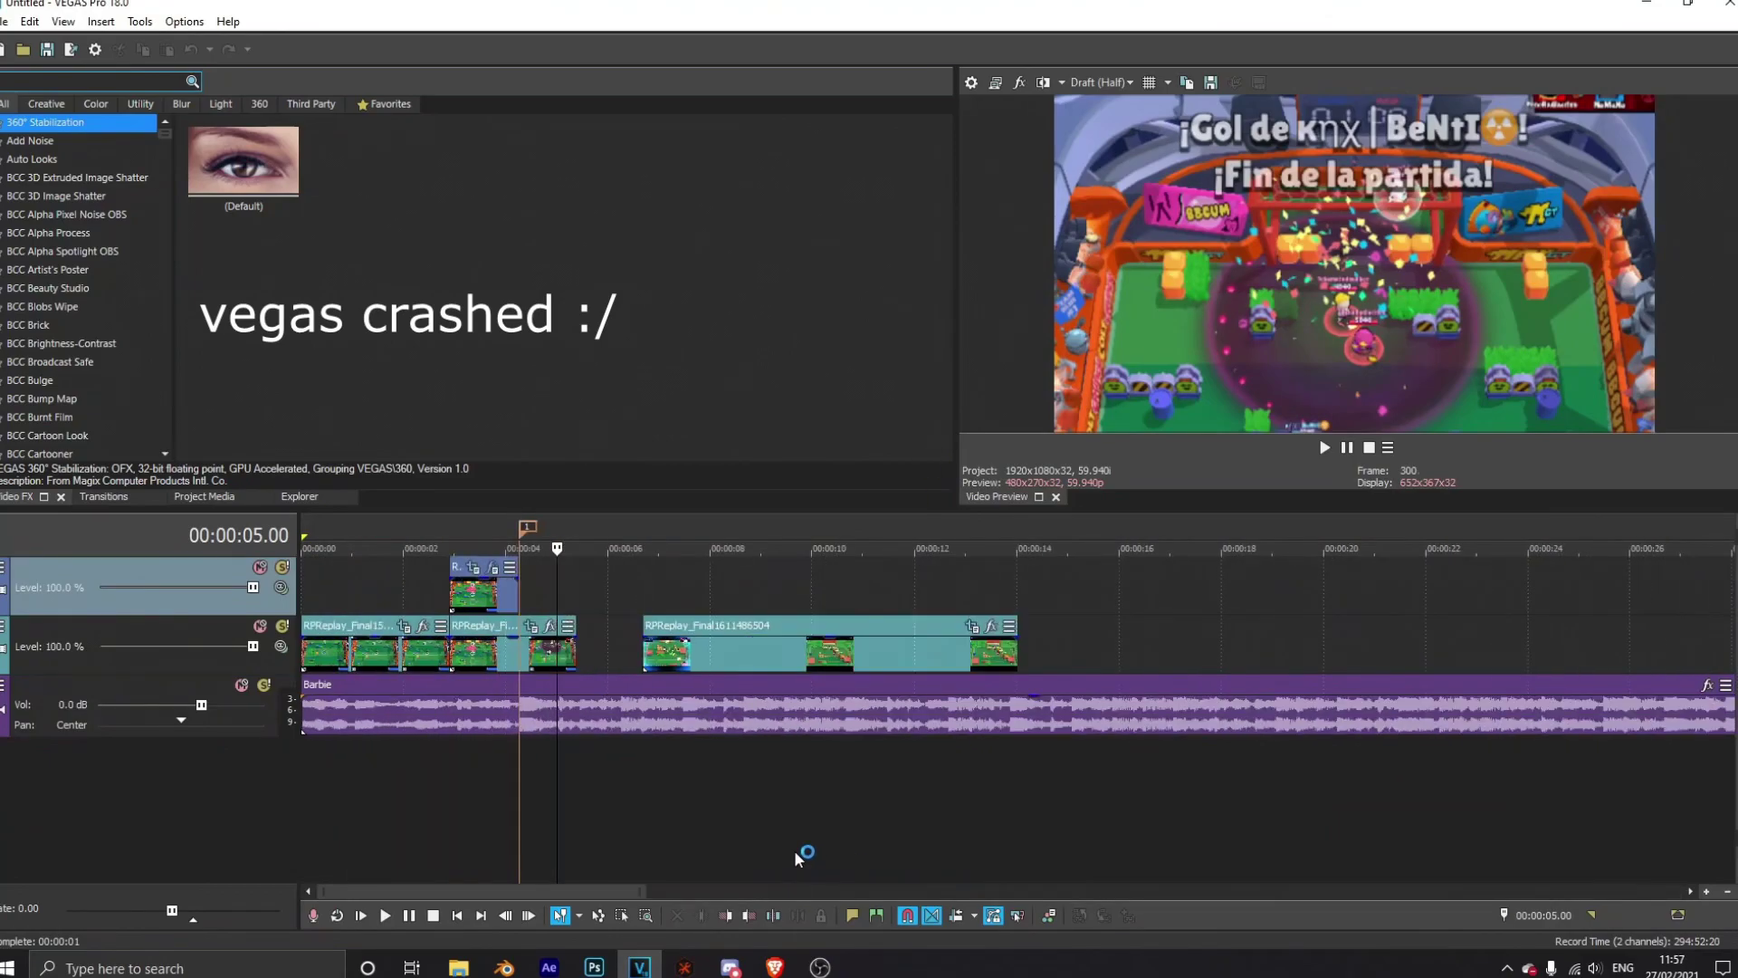
click(508, 802)
drag(431, 793, 764, 775)
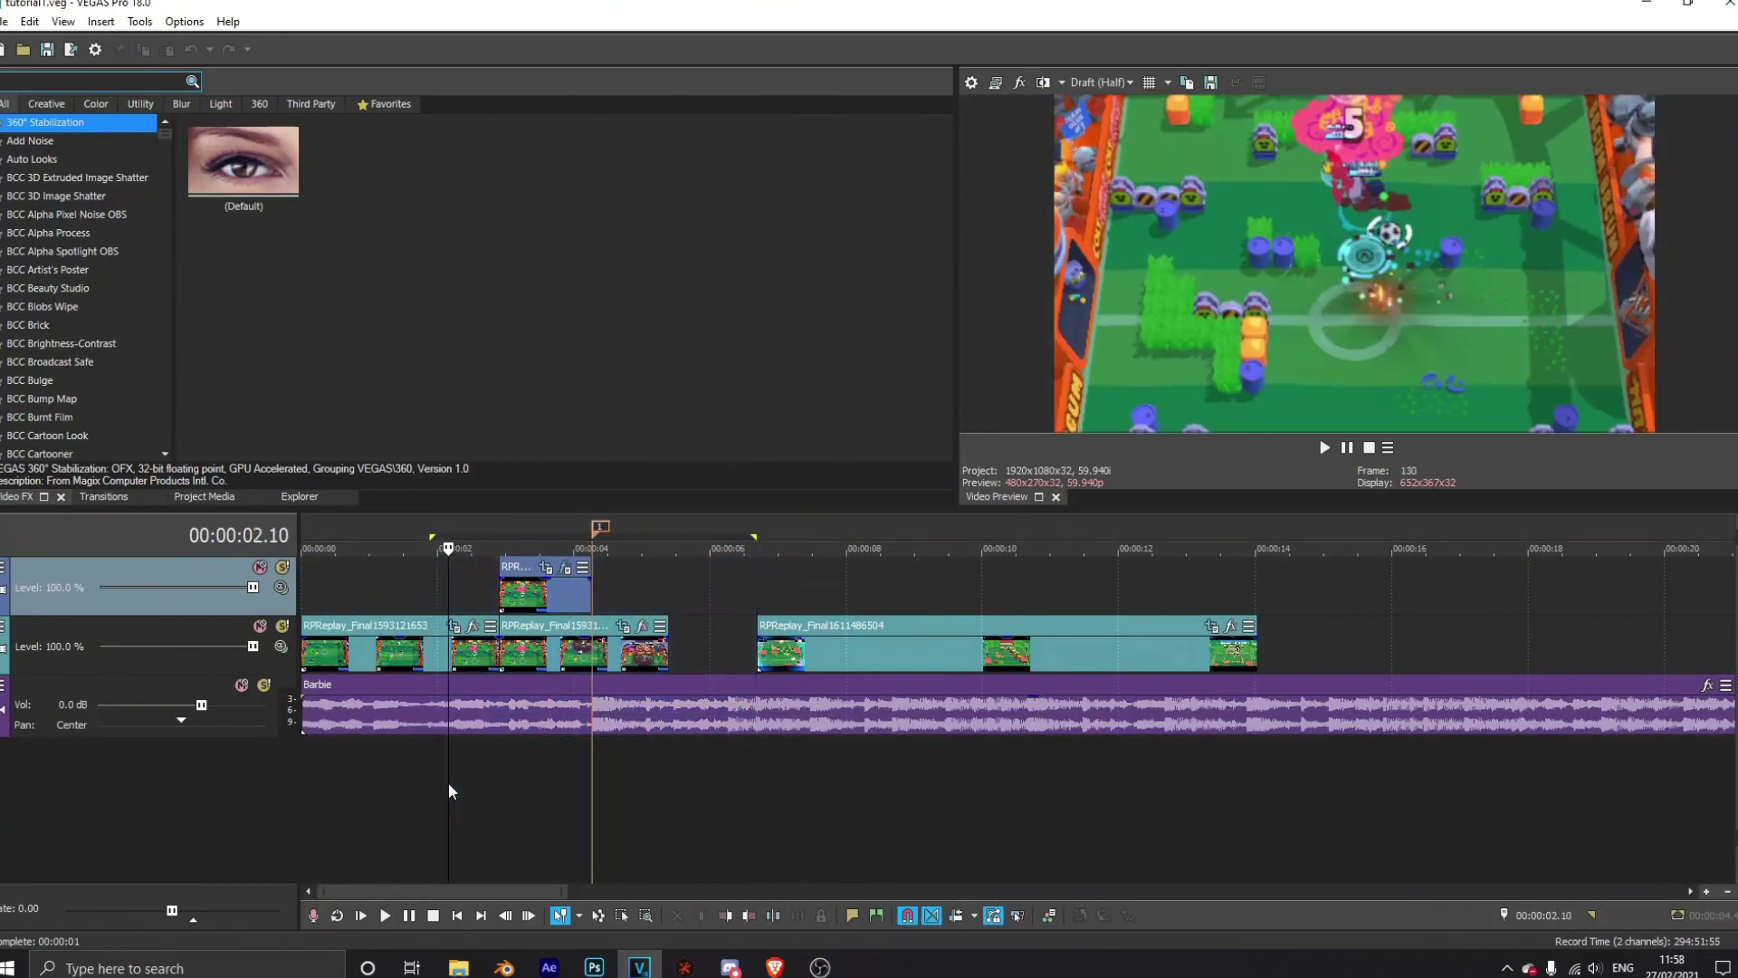
click(1347, 446)
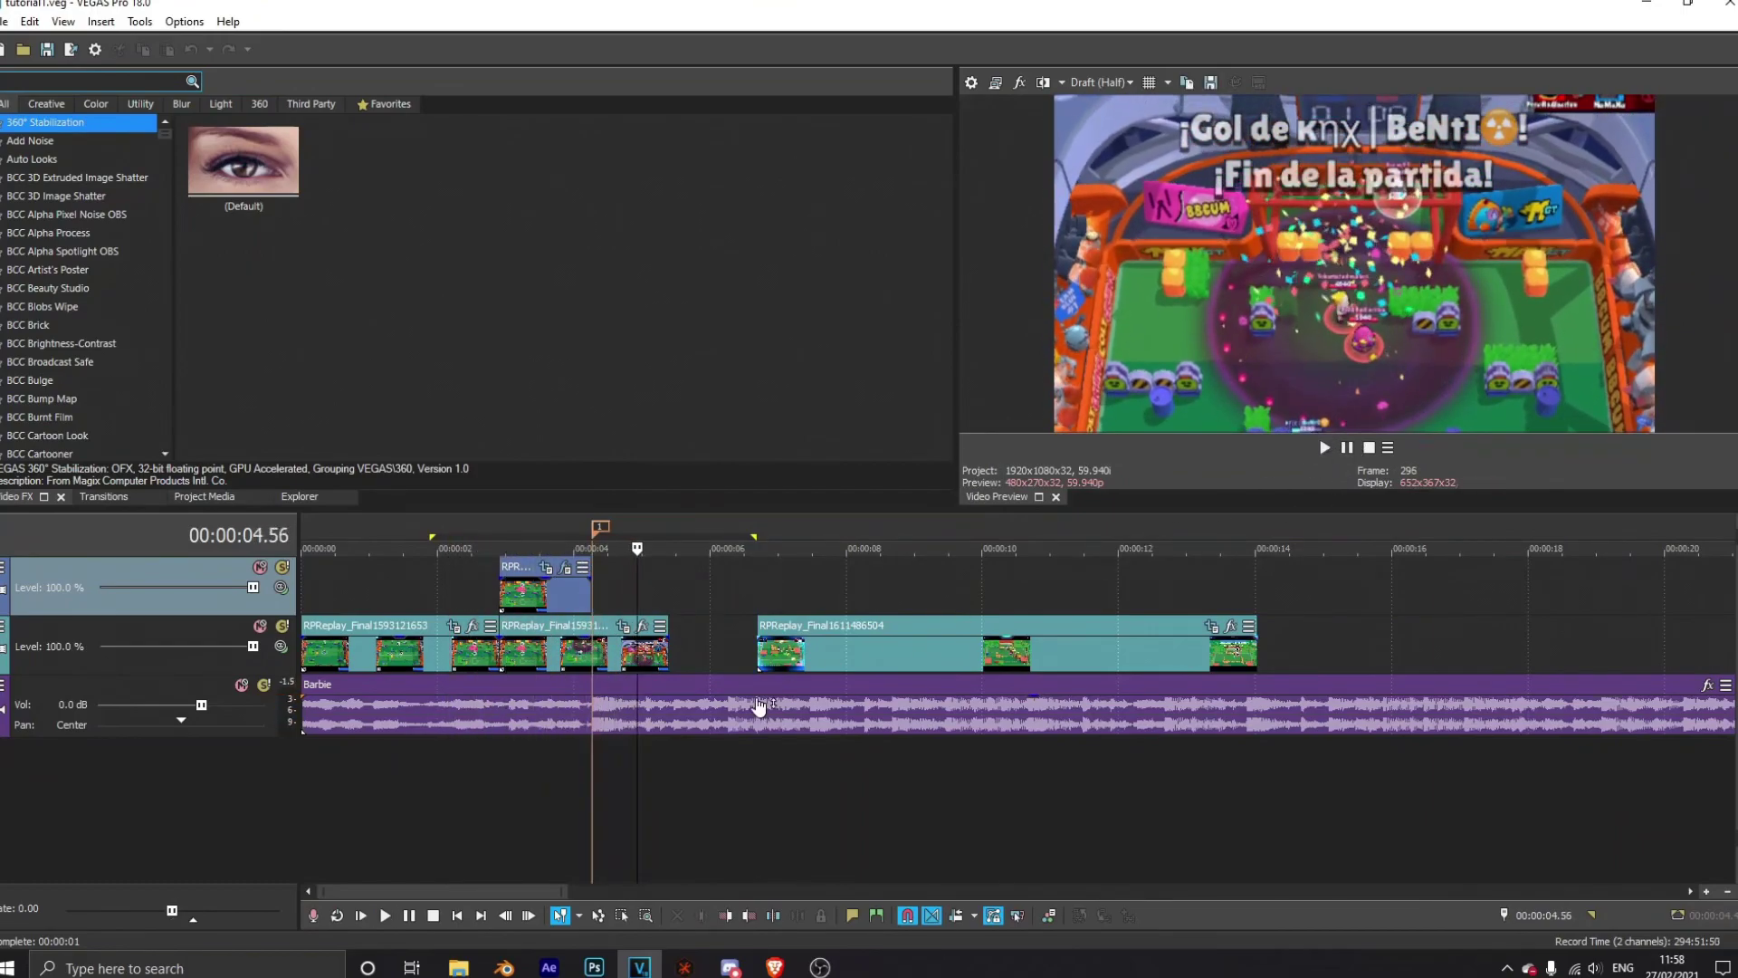
Step: Search the effects for "hot" and apply the S_Hotspots Wings preset to the gameplay clip beneath the masked ball clip
click(489, 780)
click(498, 769)
scroll(730, 680, up, 3)
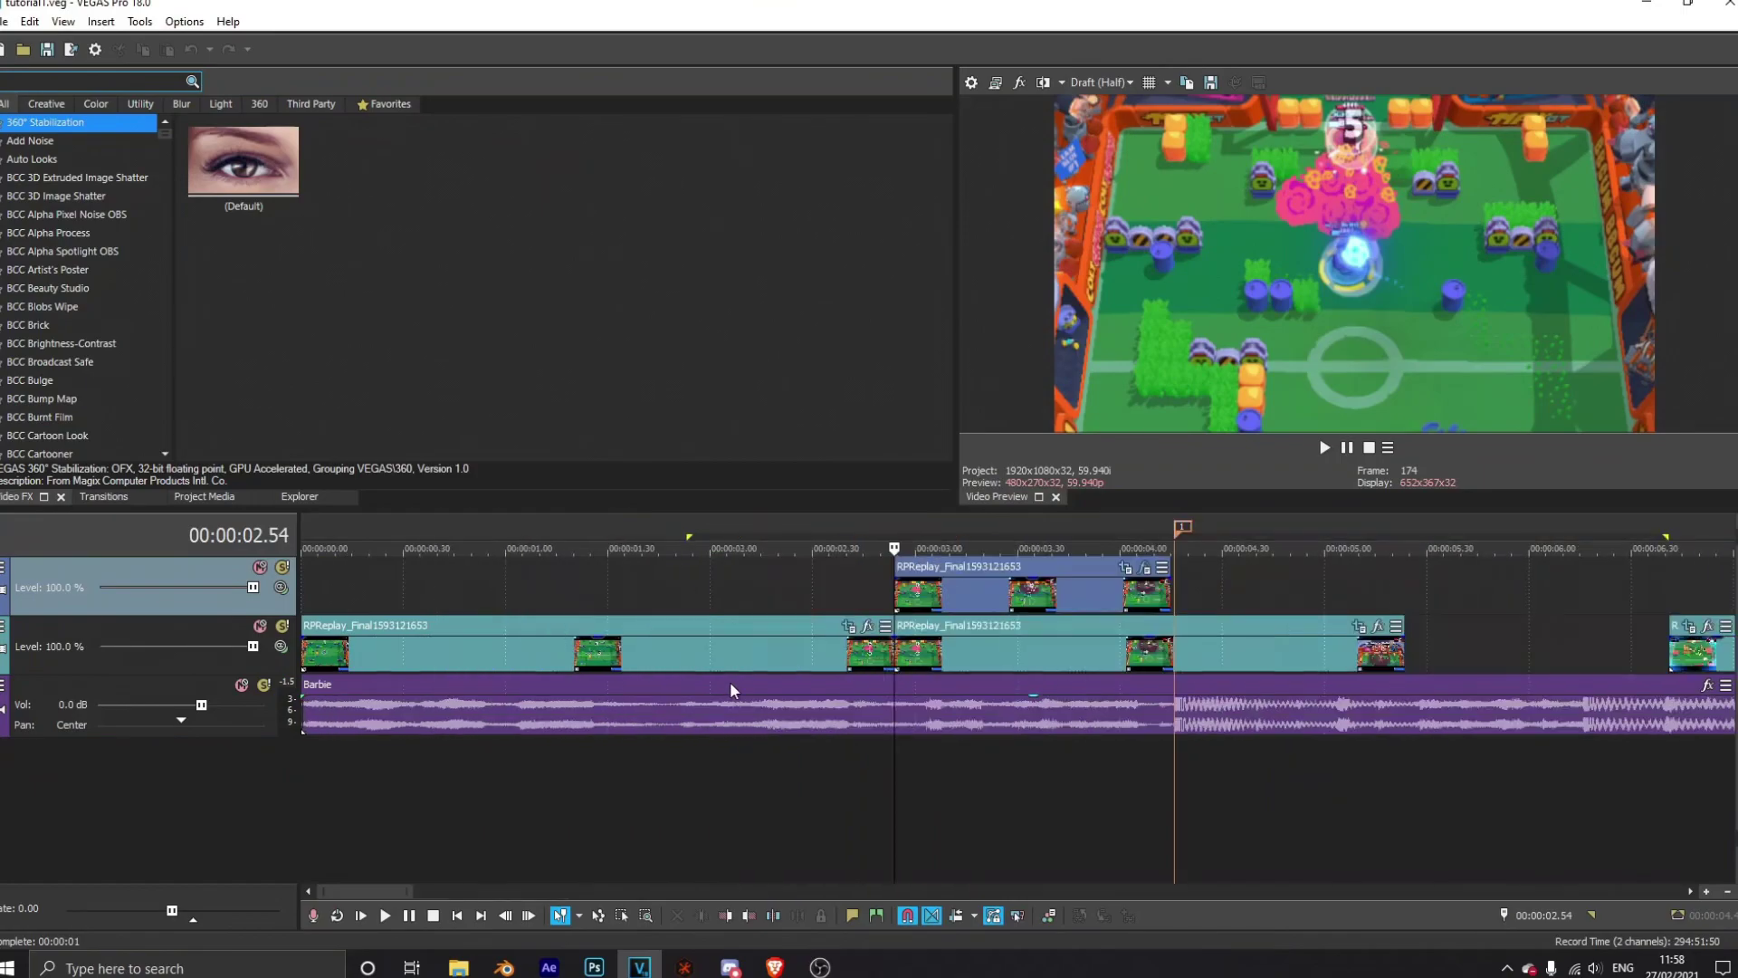
click(973, 647)
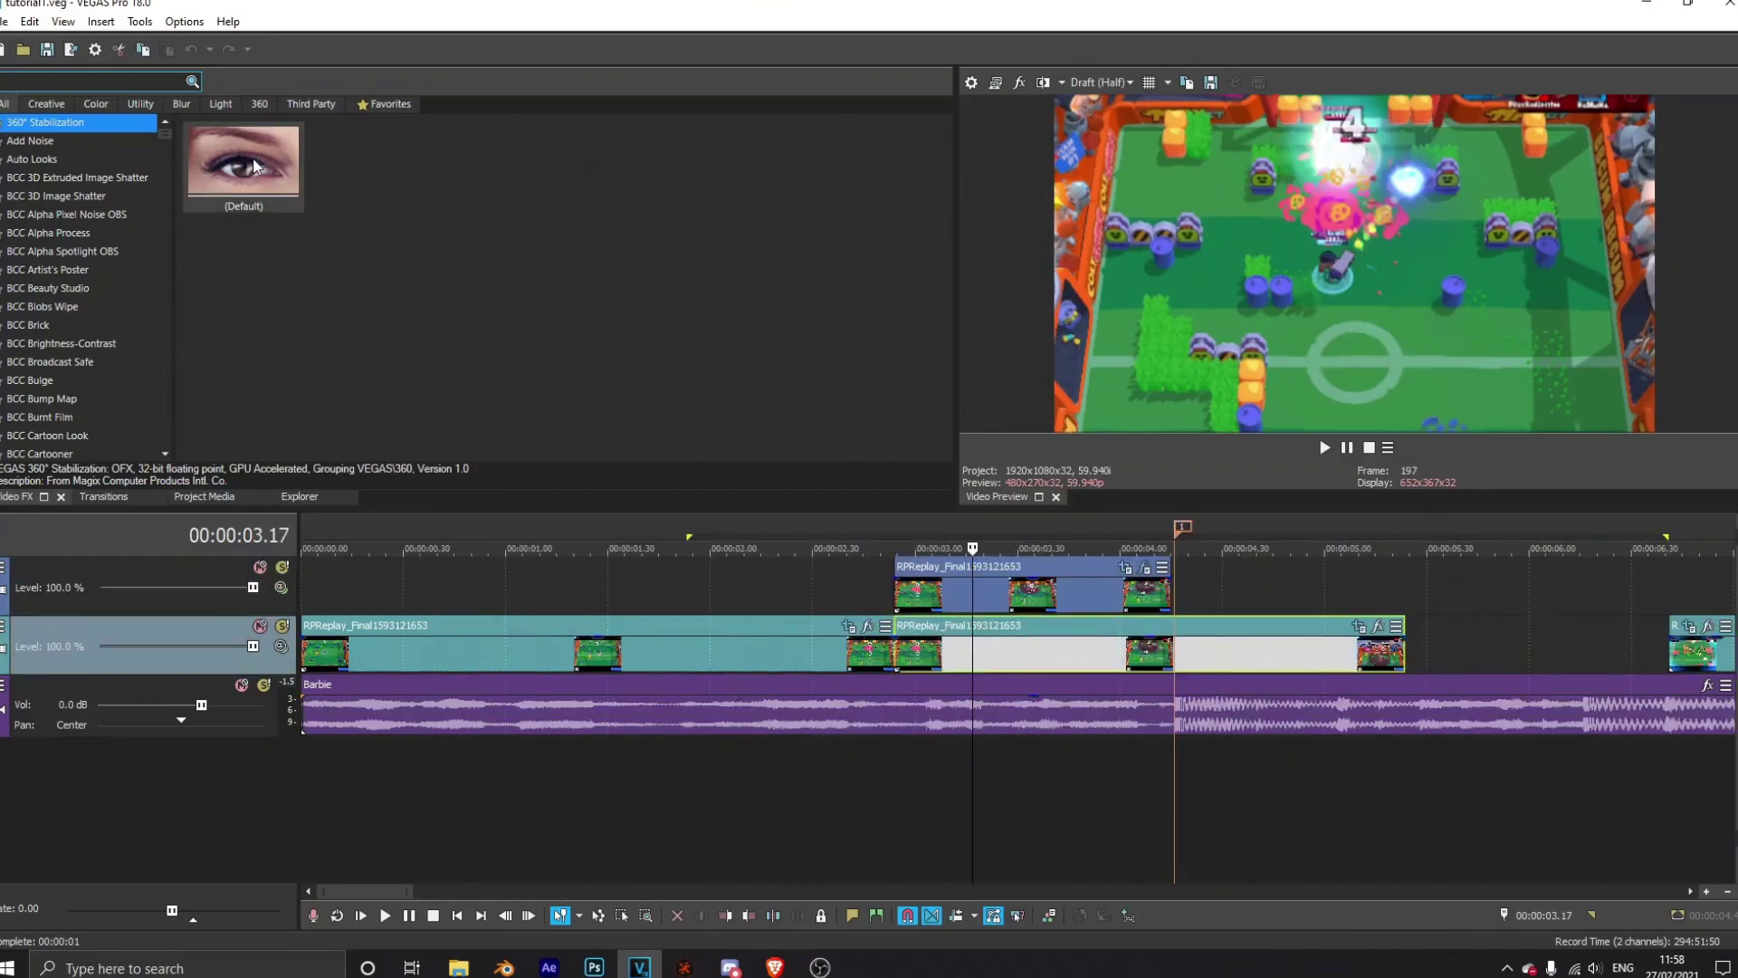
text(hot)
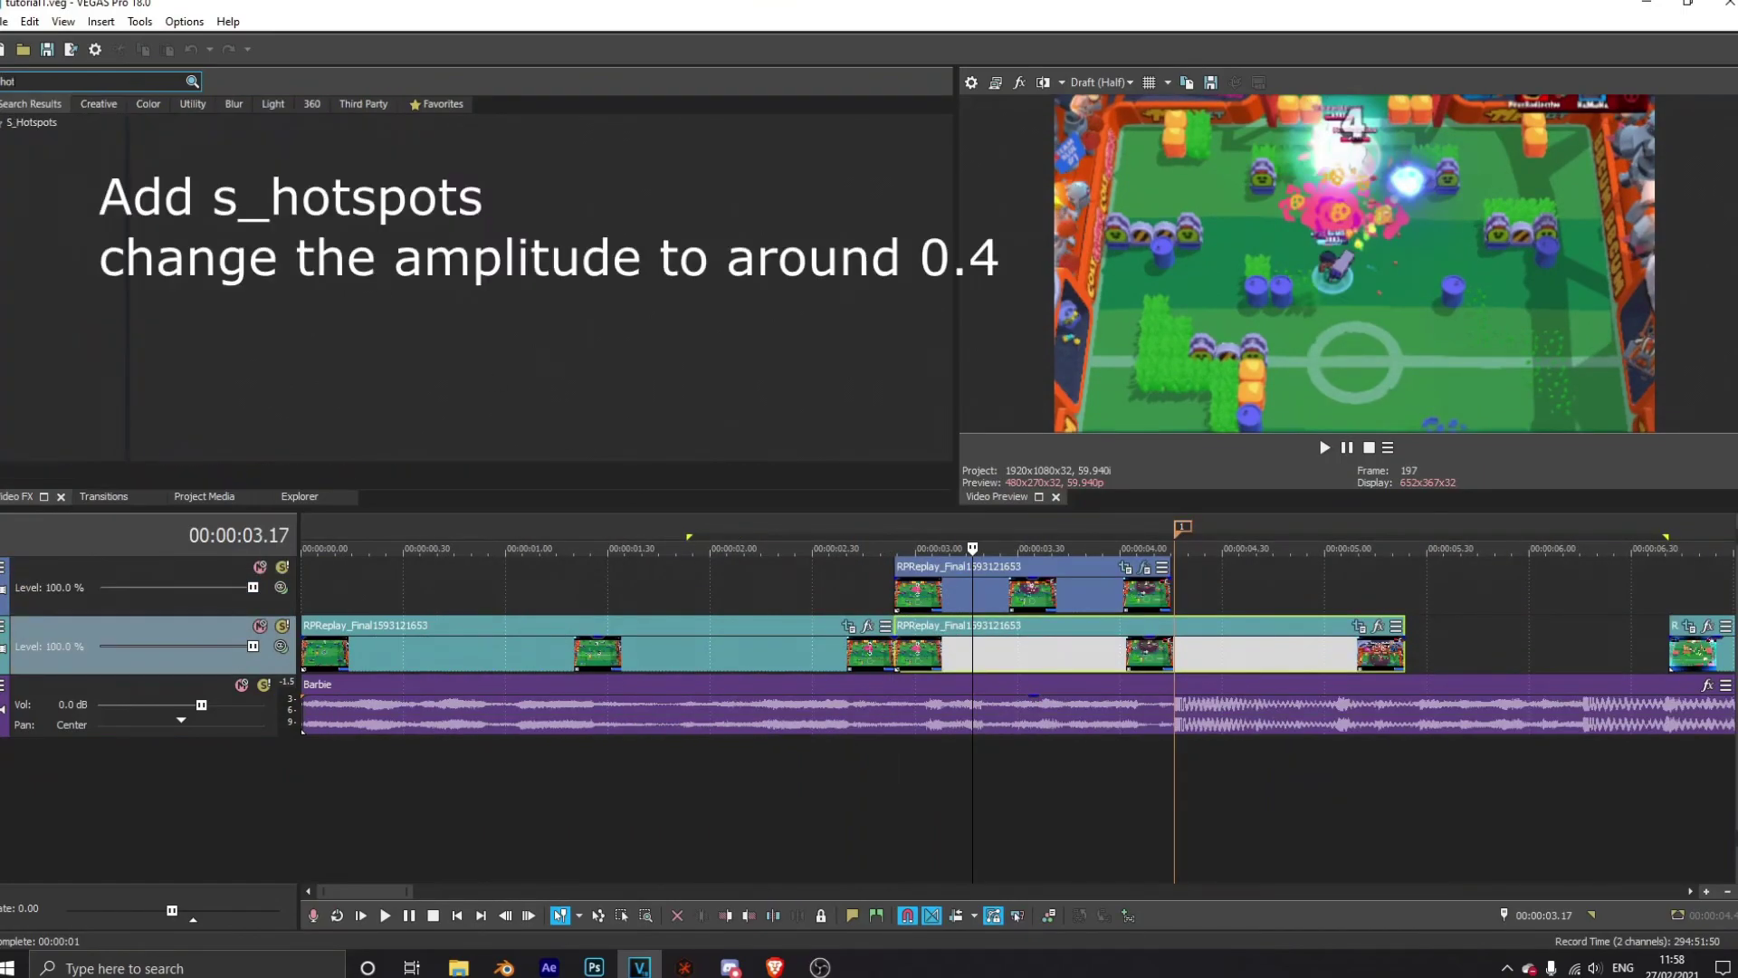
click(67, 123)
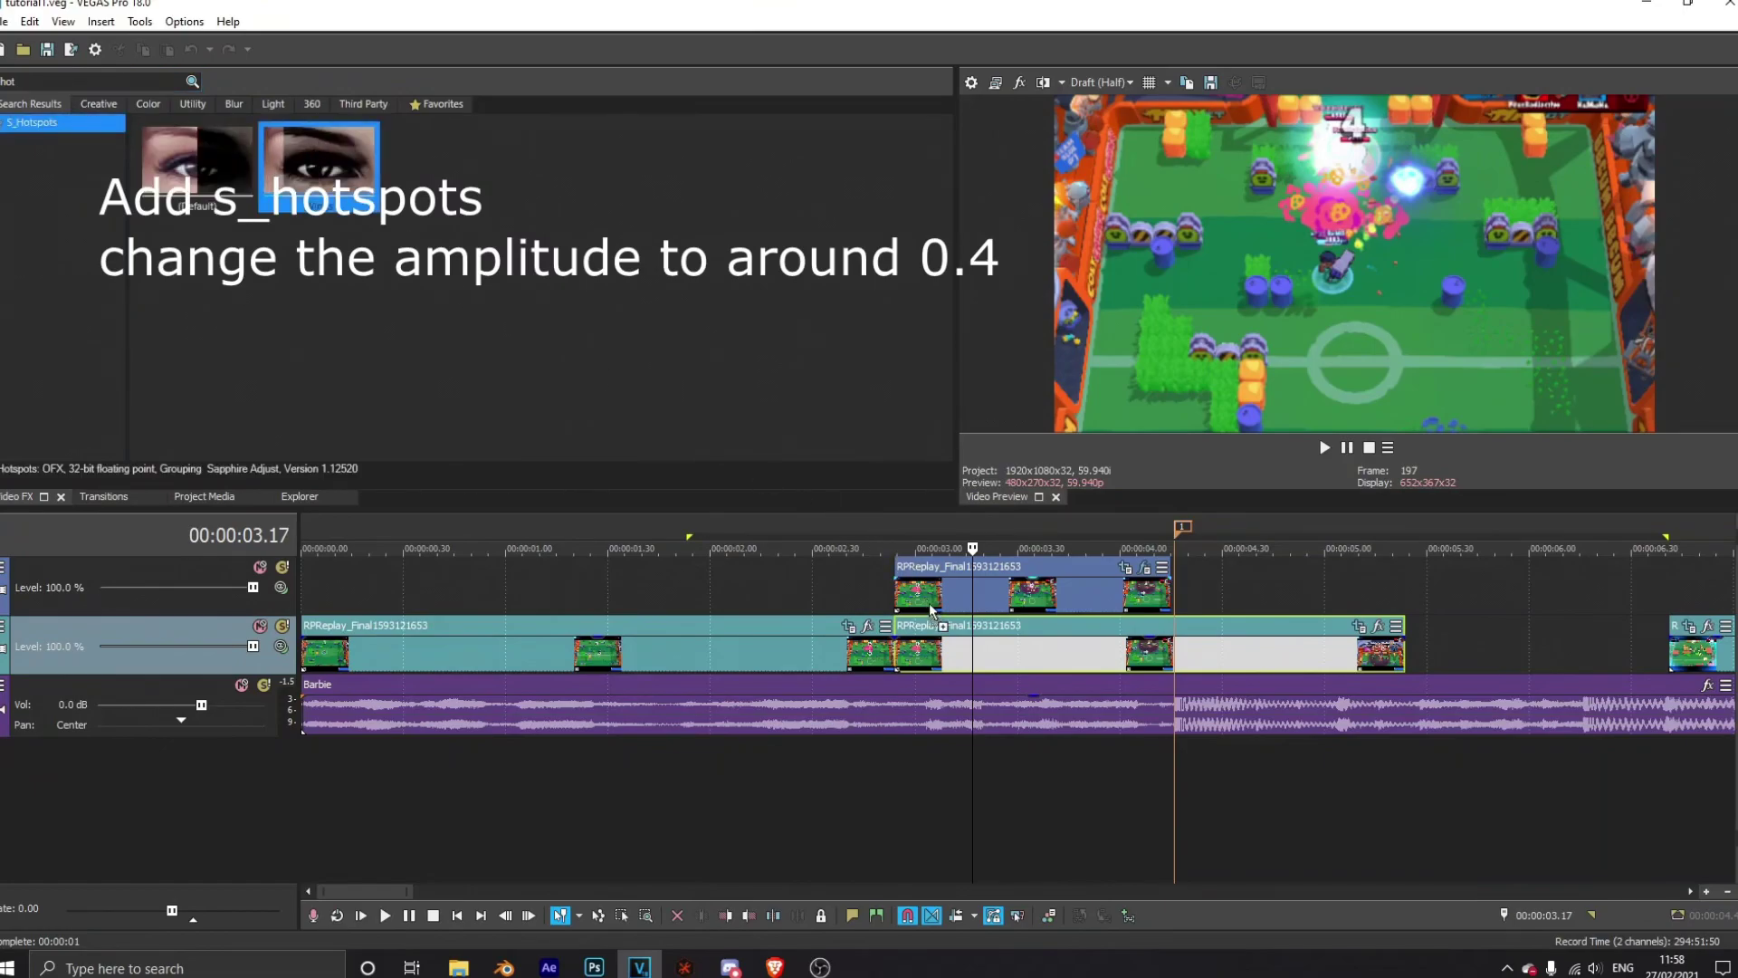
drag(945, 625, 947, 626)
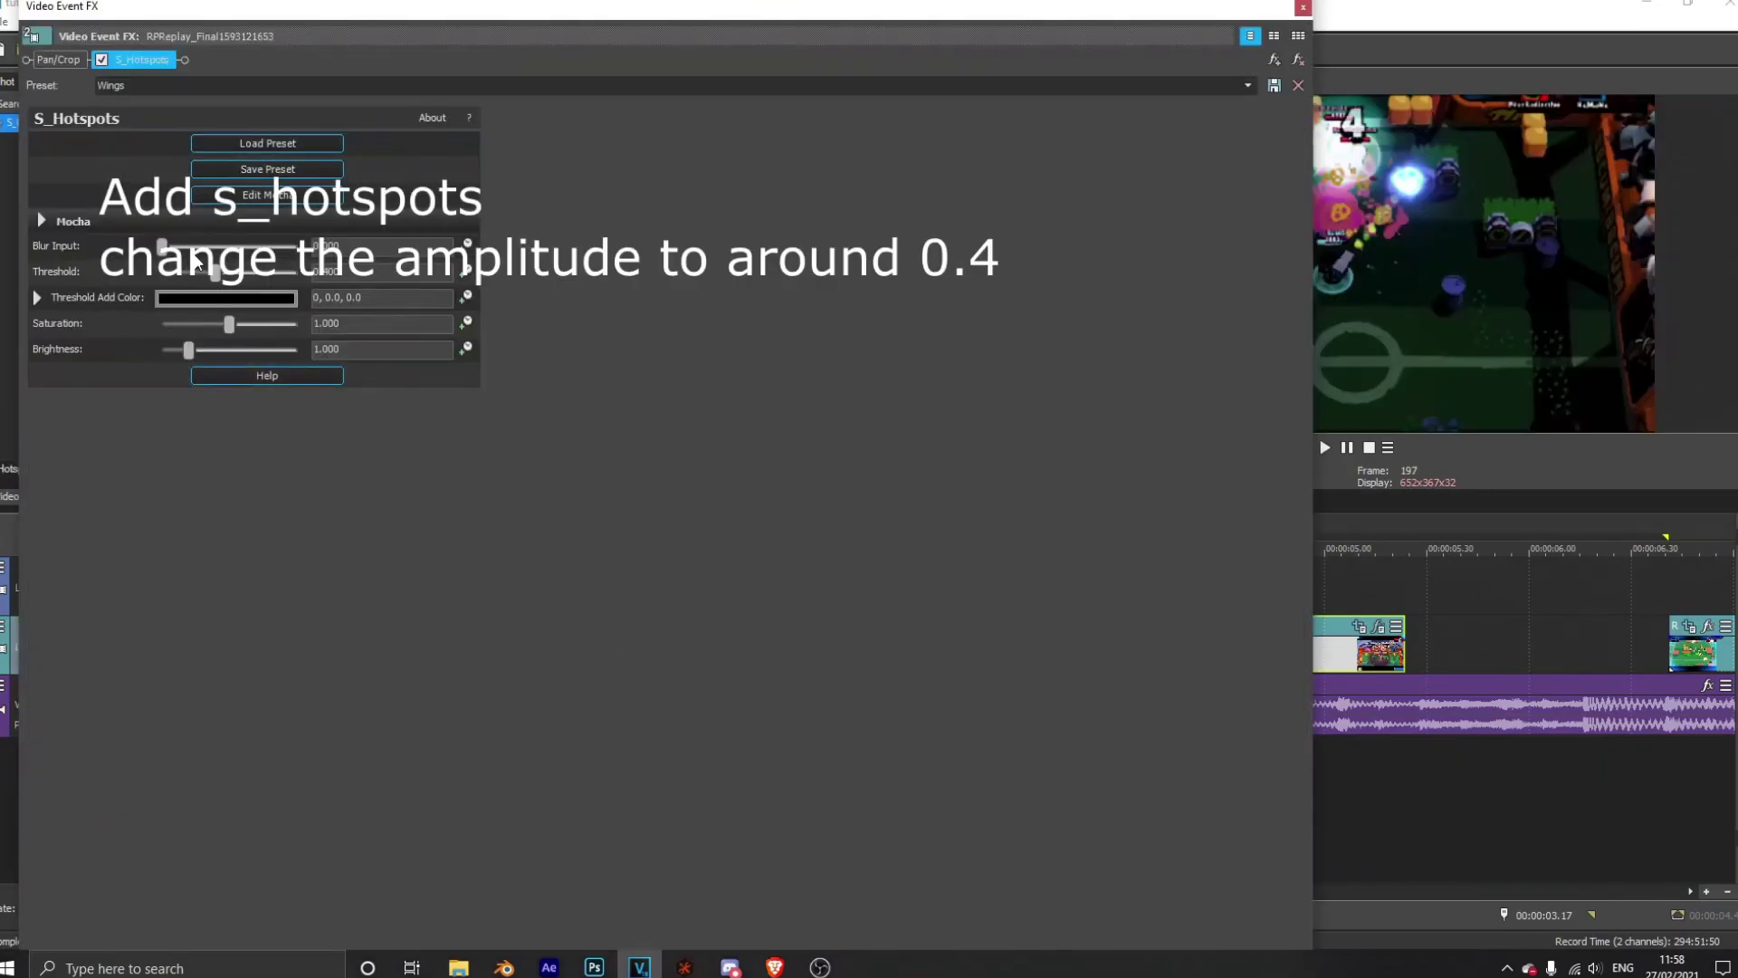
click(1303, 7)
Step: Play back the section around the masked clip to check the darkened background and glowing ball
click(873, 779)
click(1325, 447)
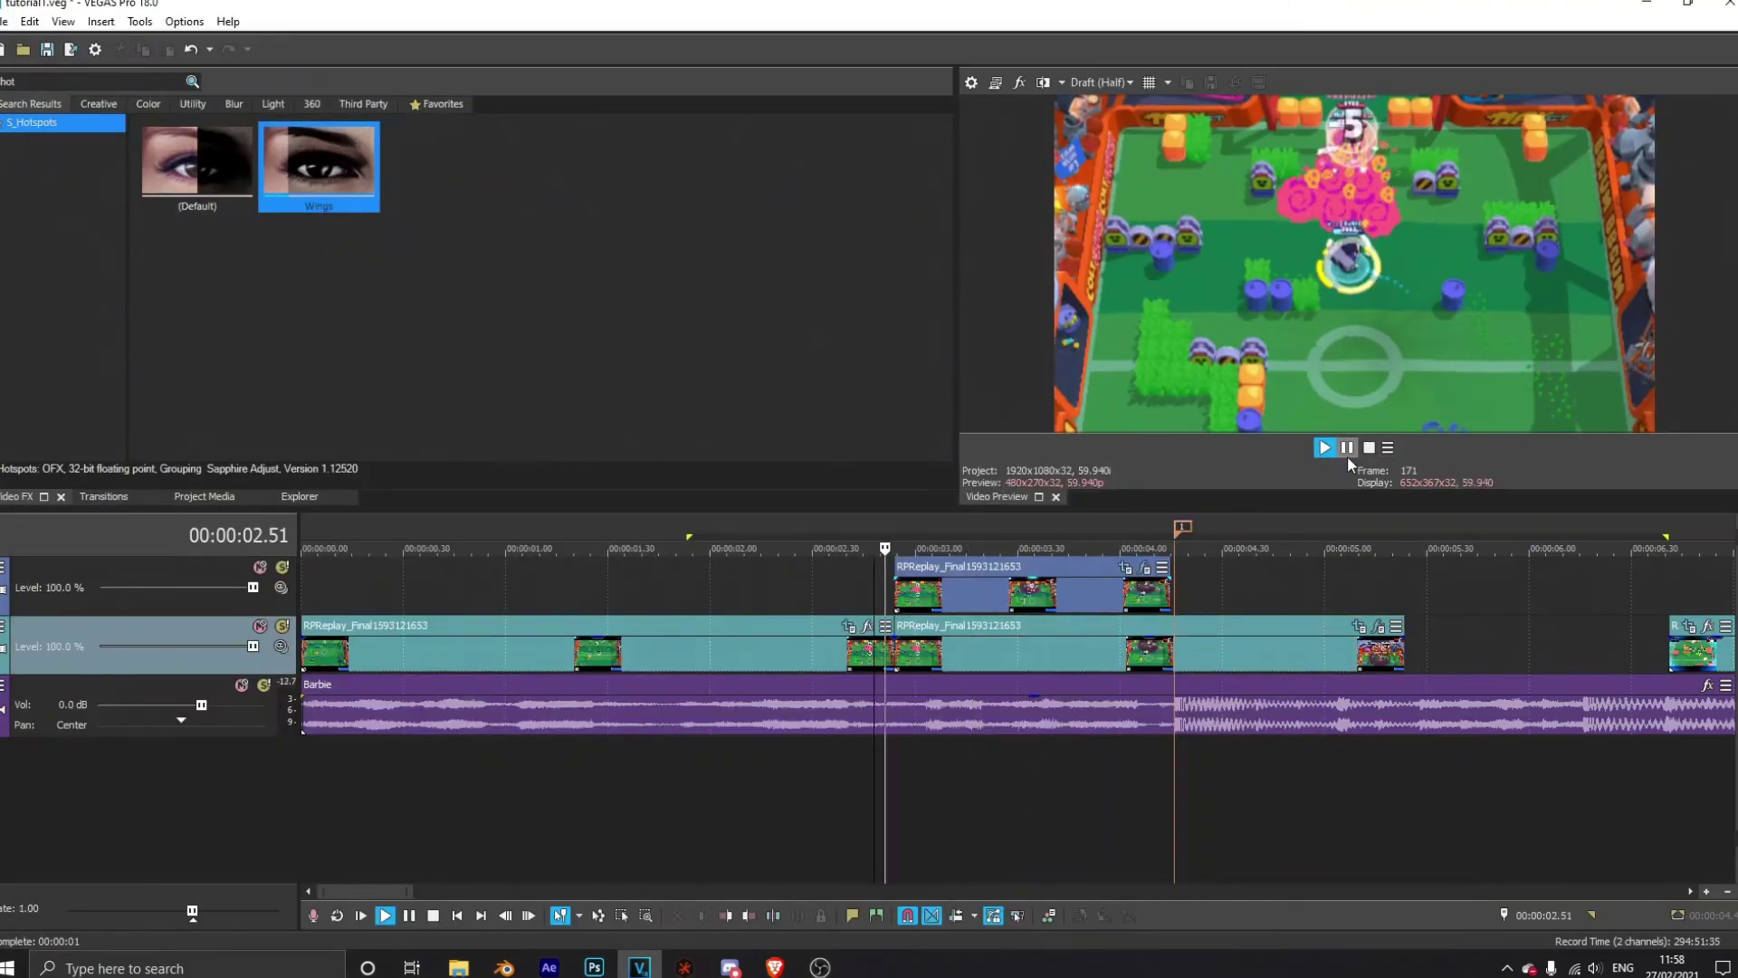
click(1348, 449)
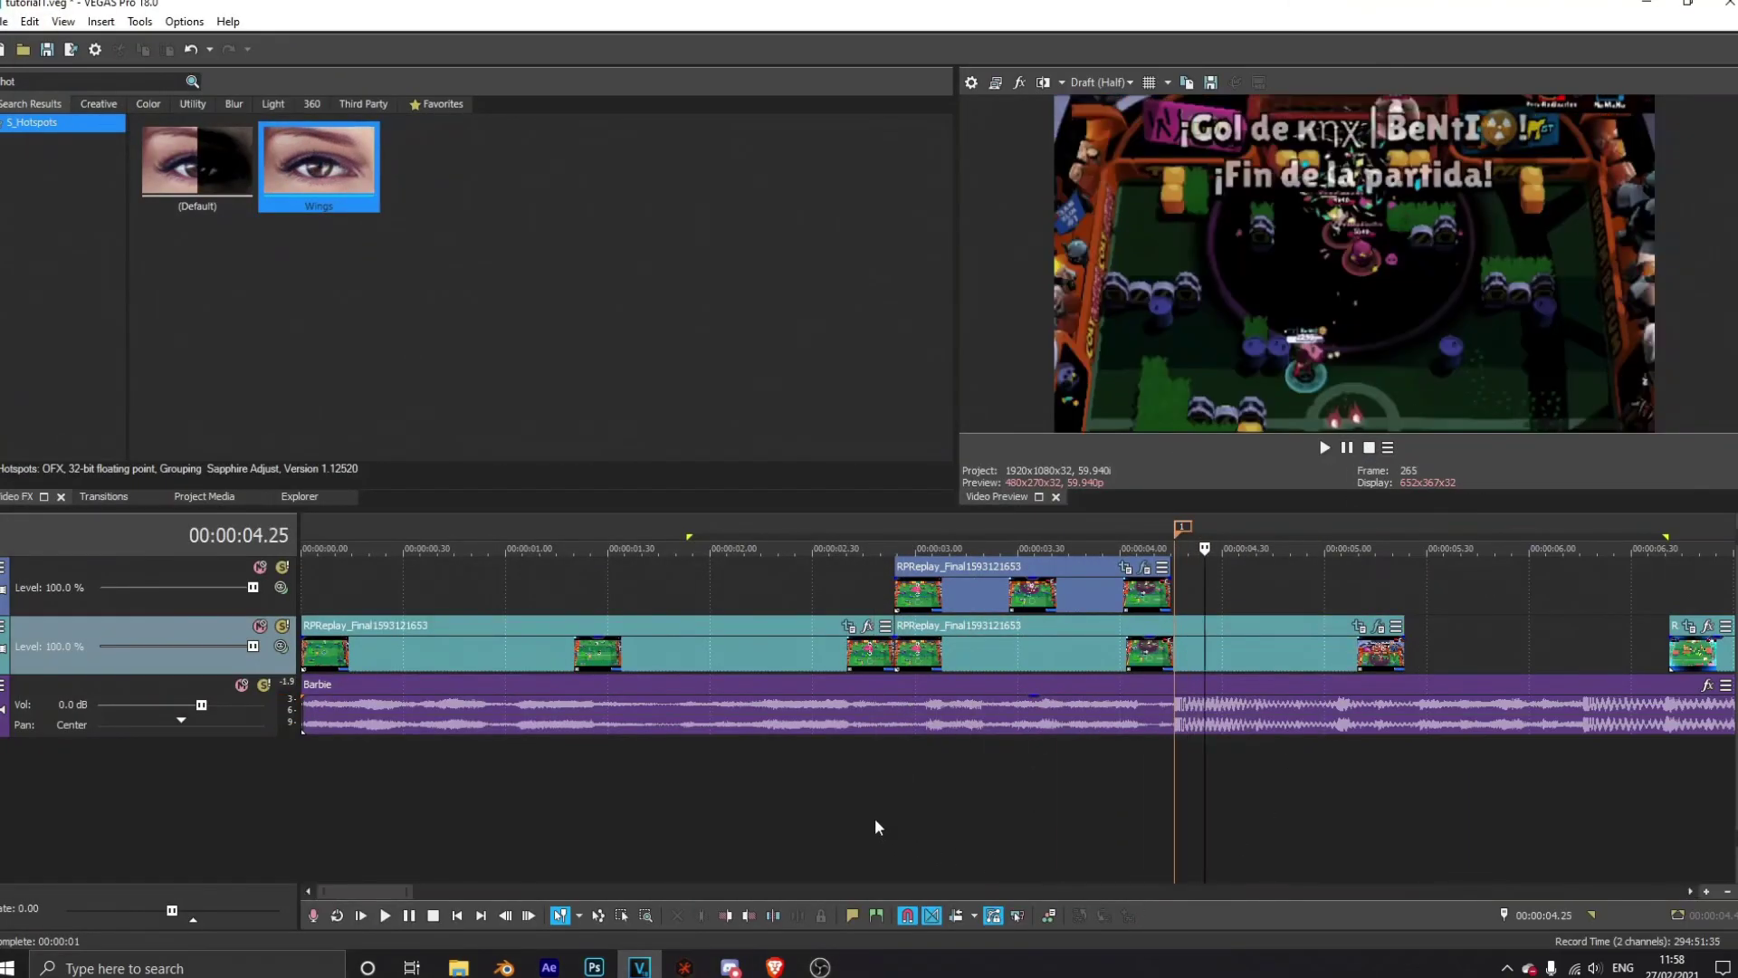
drag(845, 813, 1555, 729)
click(1093, 740)
key(space)
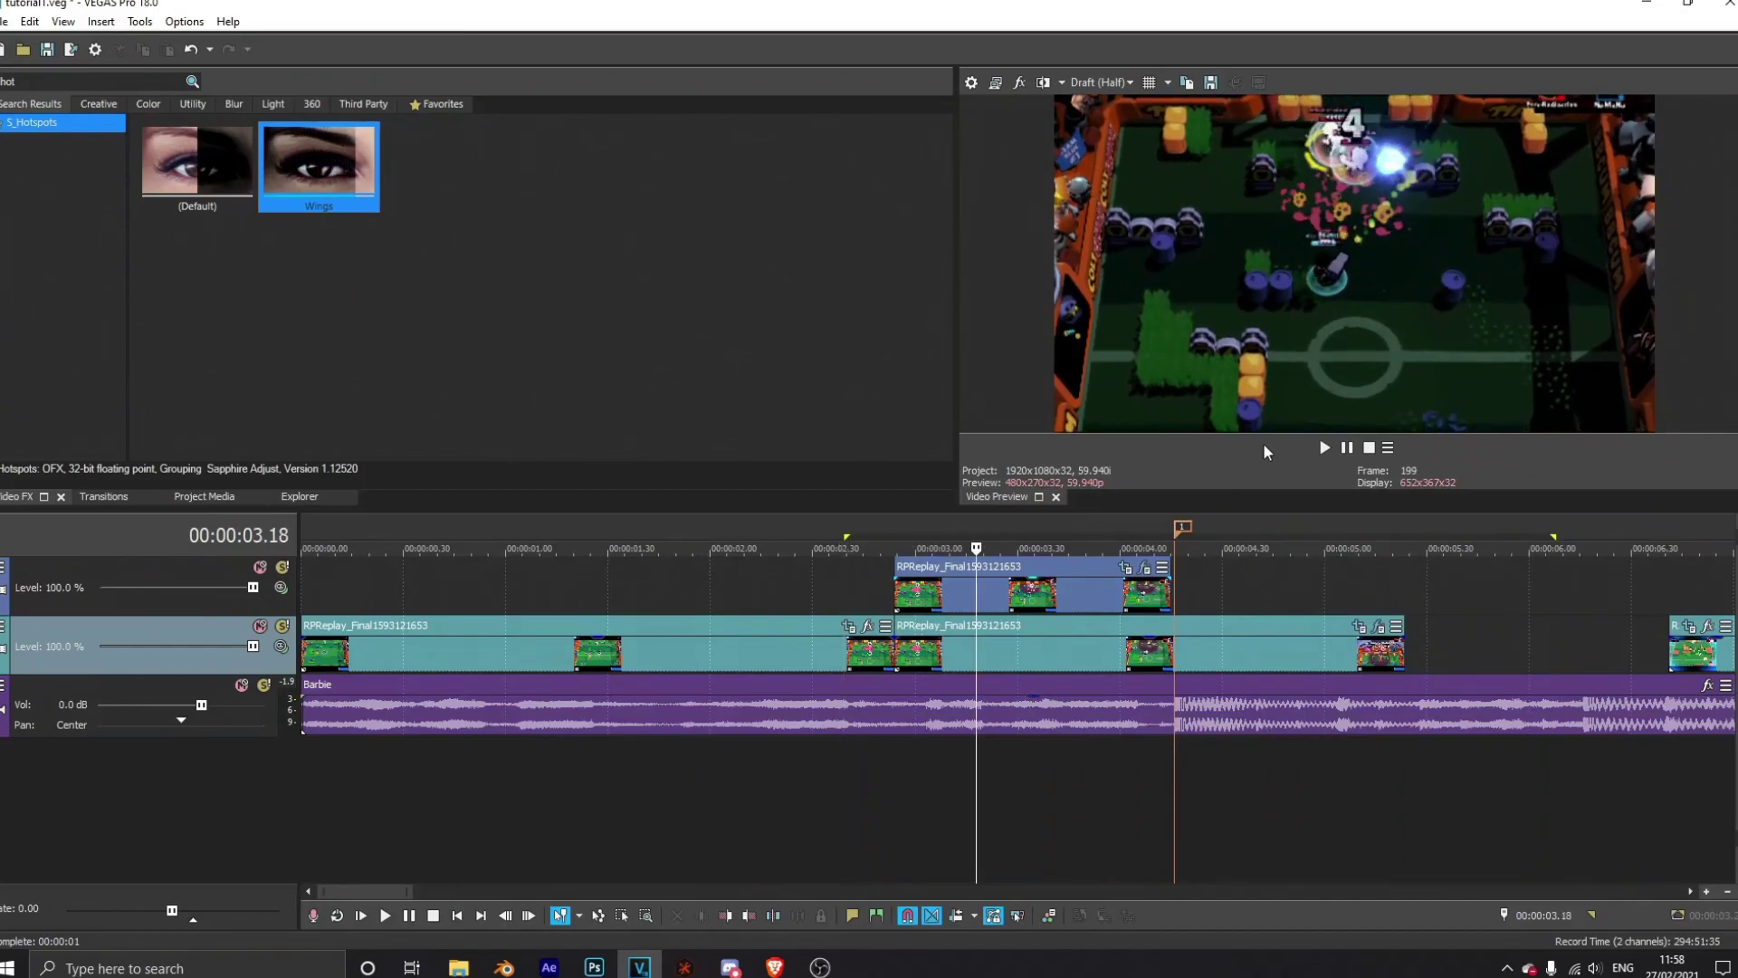
click(1331, 453)
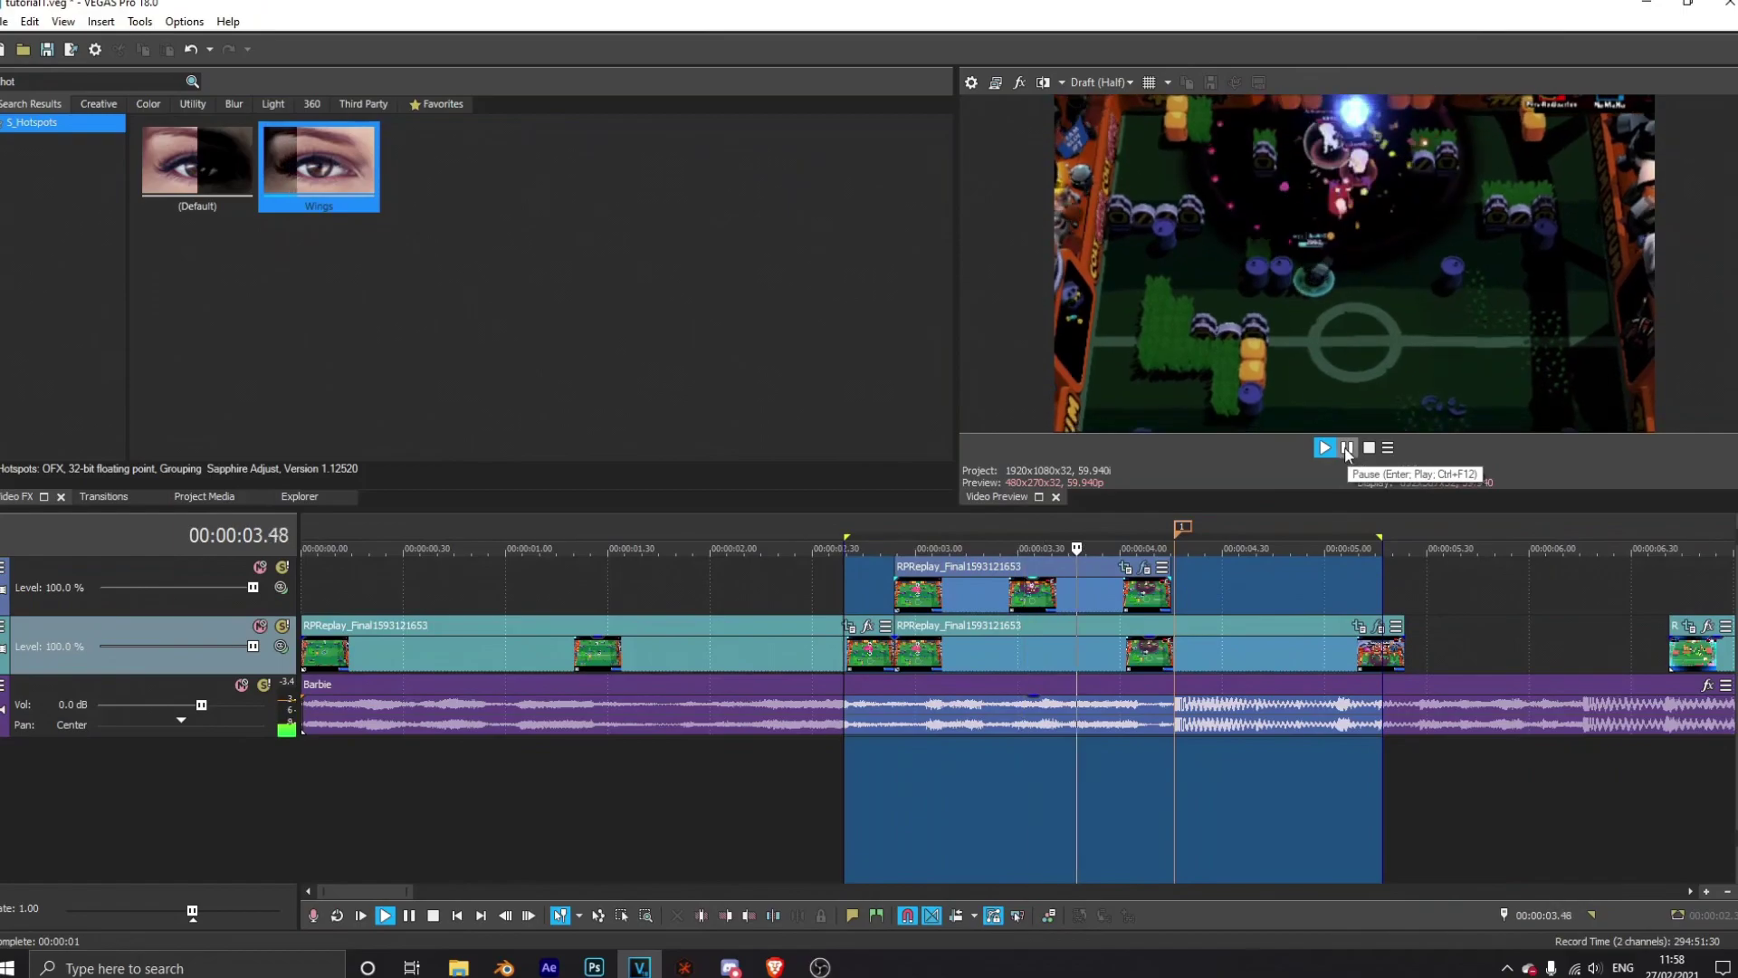
Step: Split the lower gameplay clip at the beat marker, 00:00:04.16, and remove S_Hotspots from the part after the goal
click(1179, 567)
click(1183, 533)
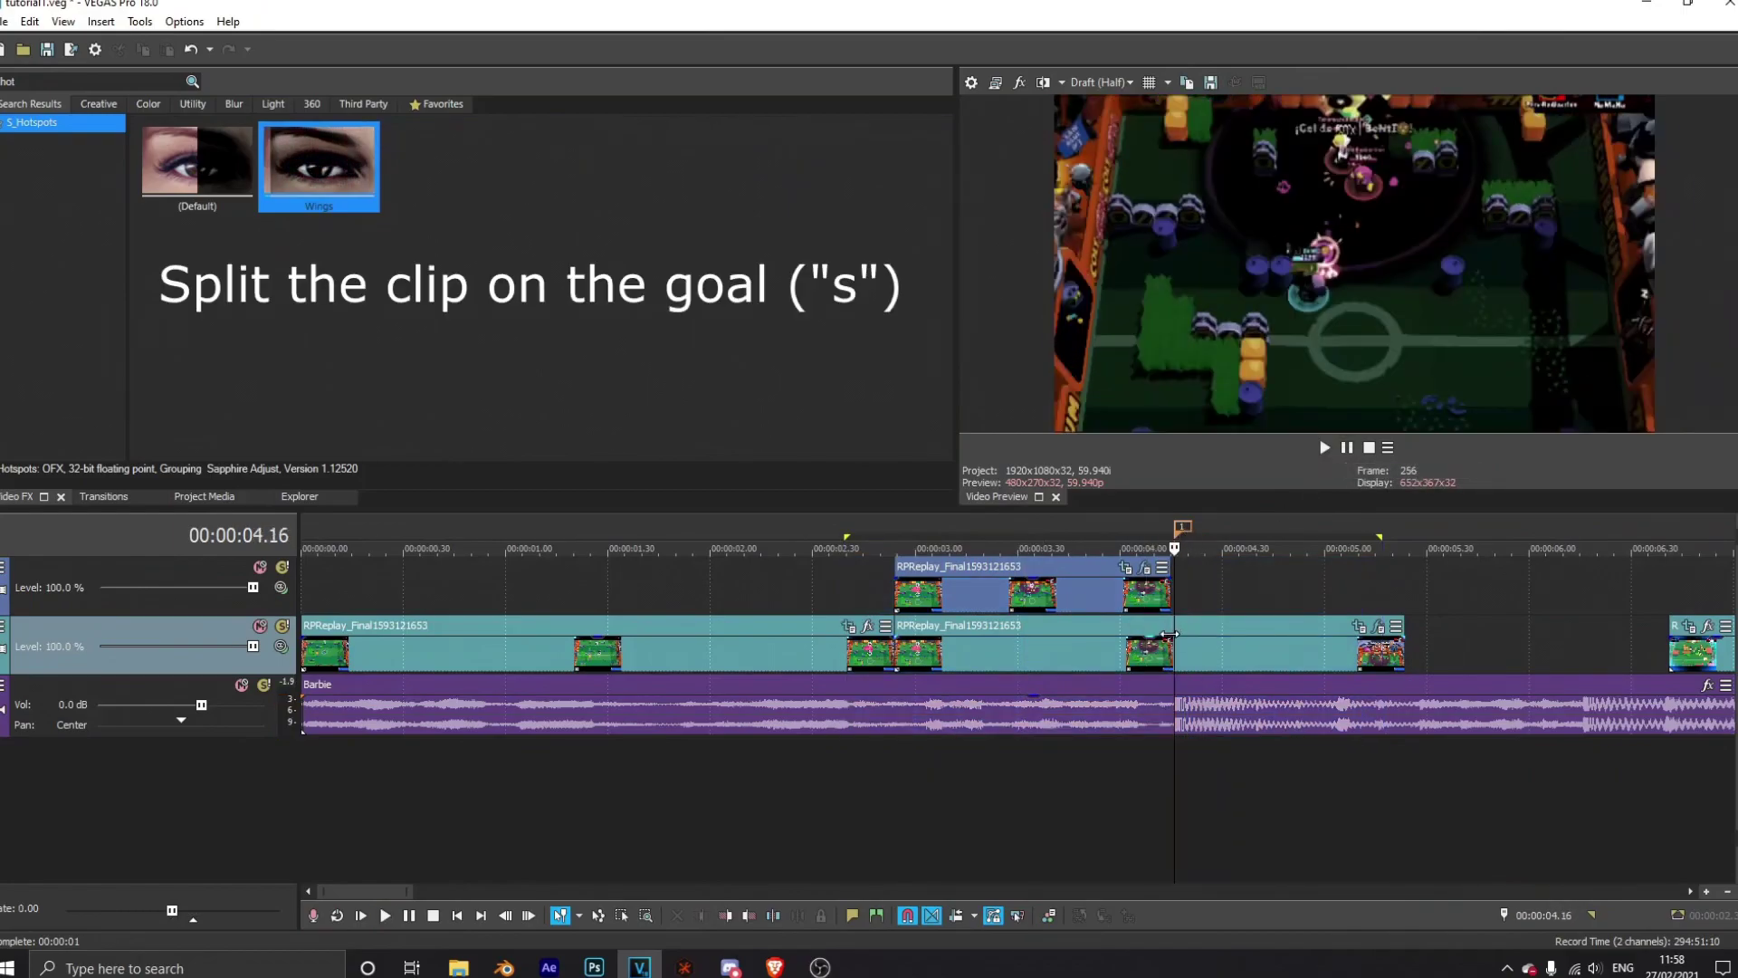
key(s)
click(1379, 628)
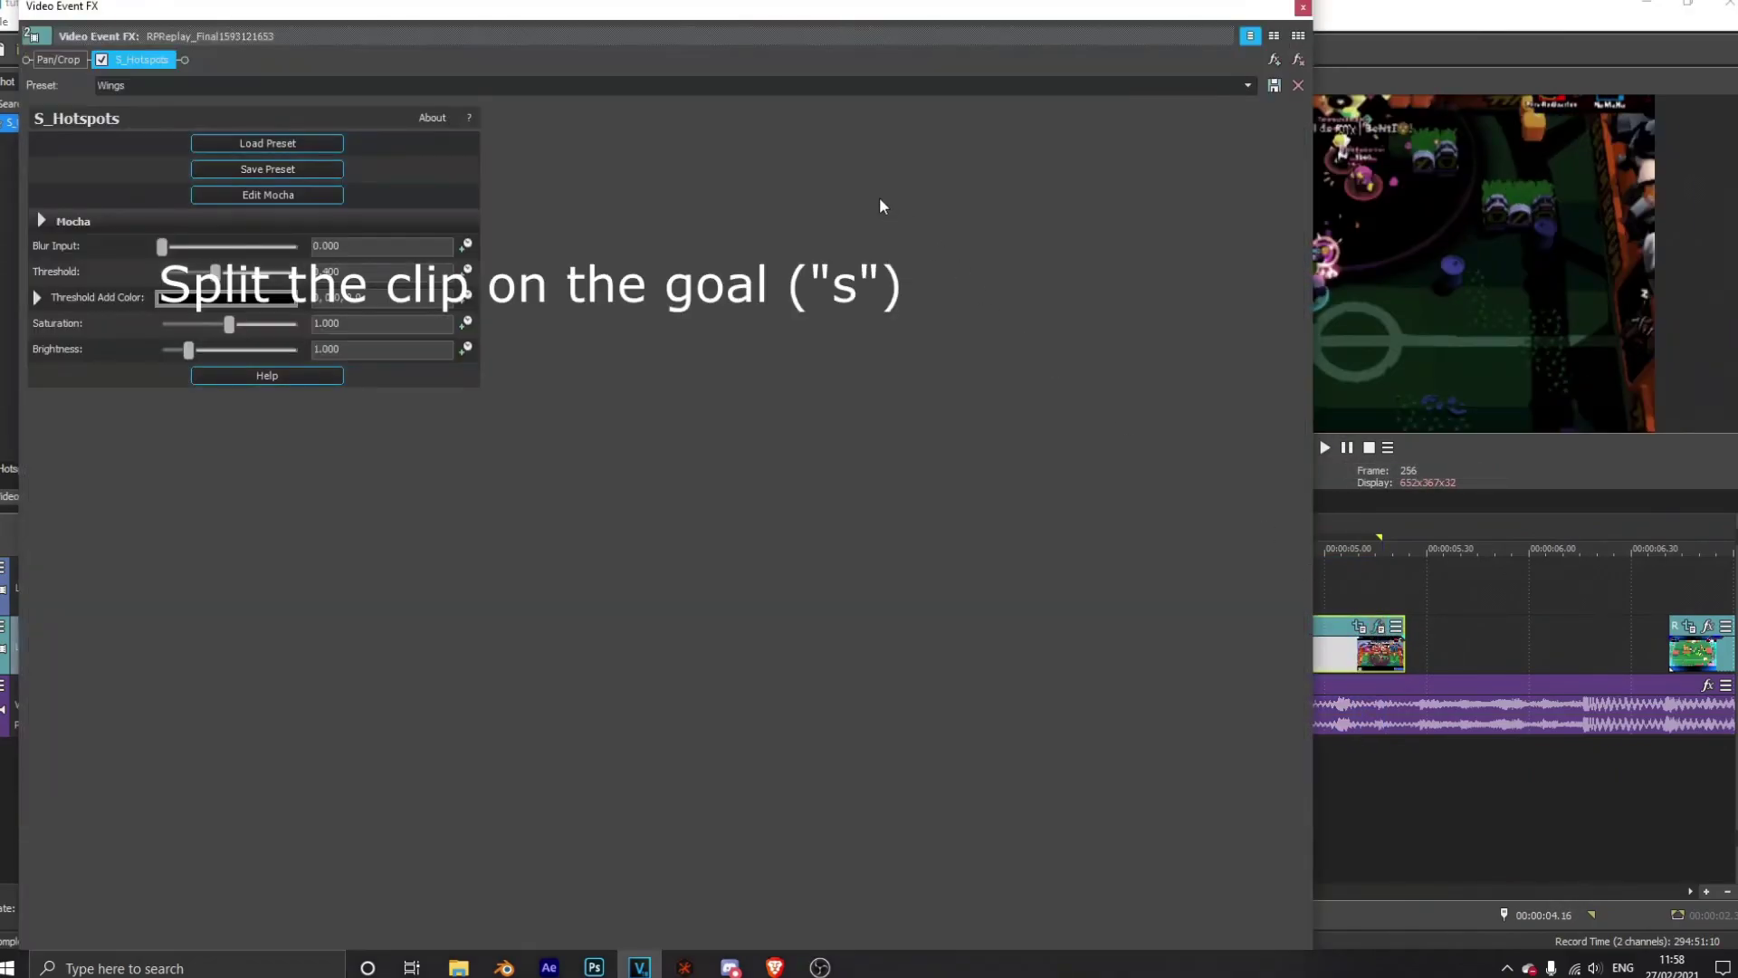
click(1297, 60)
click(1302, 7)
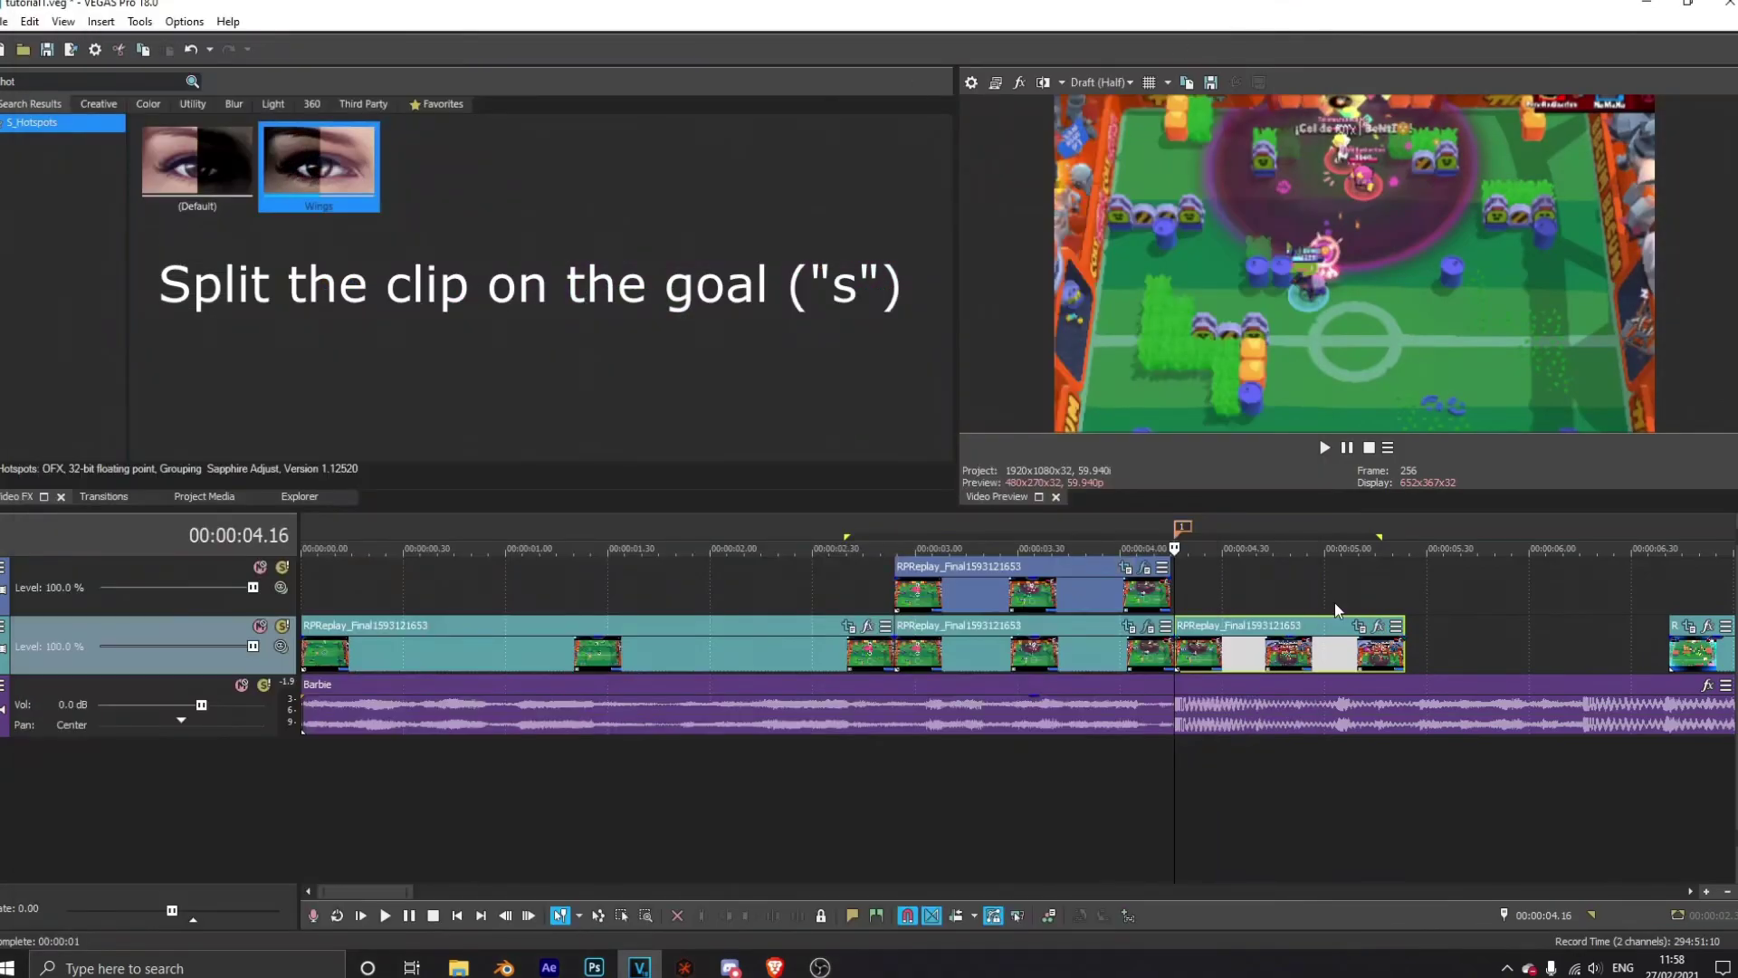
Step: Add the abmrgbimpact filter package from the Abm folder to the gameplay clip that starts at the beat marker
click(1379, 628)
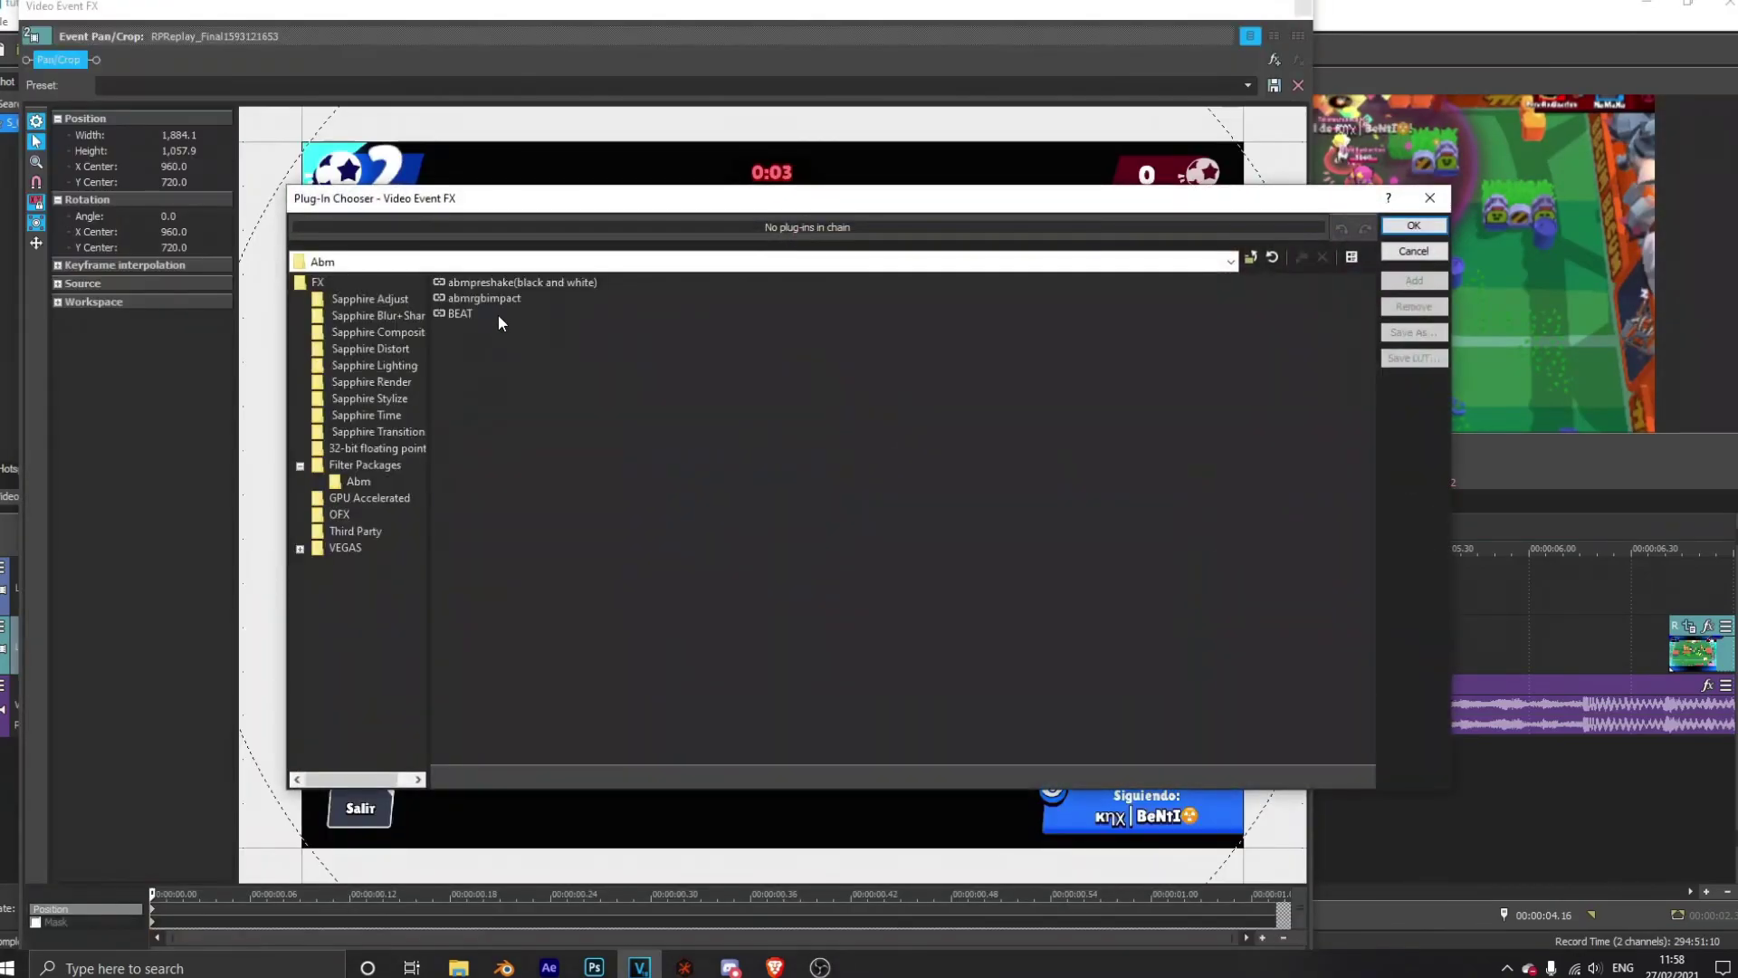
double_click(490, 302)
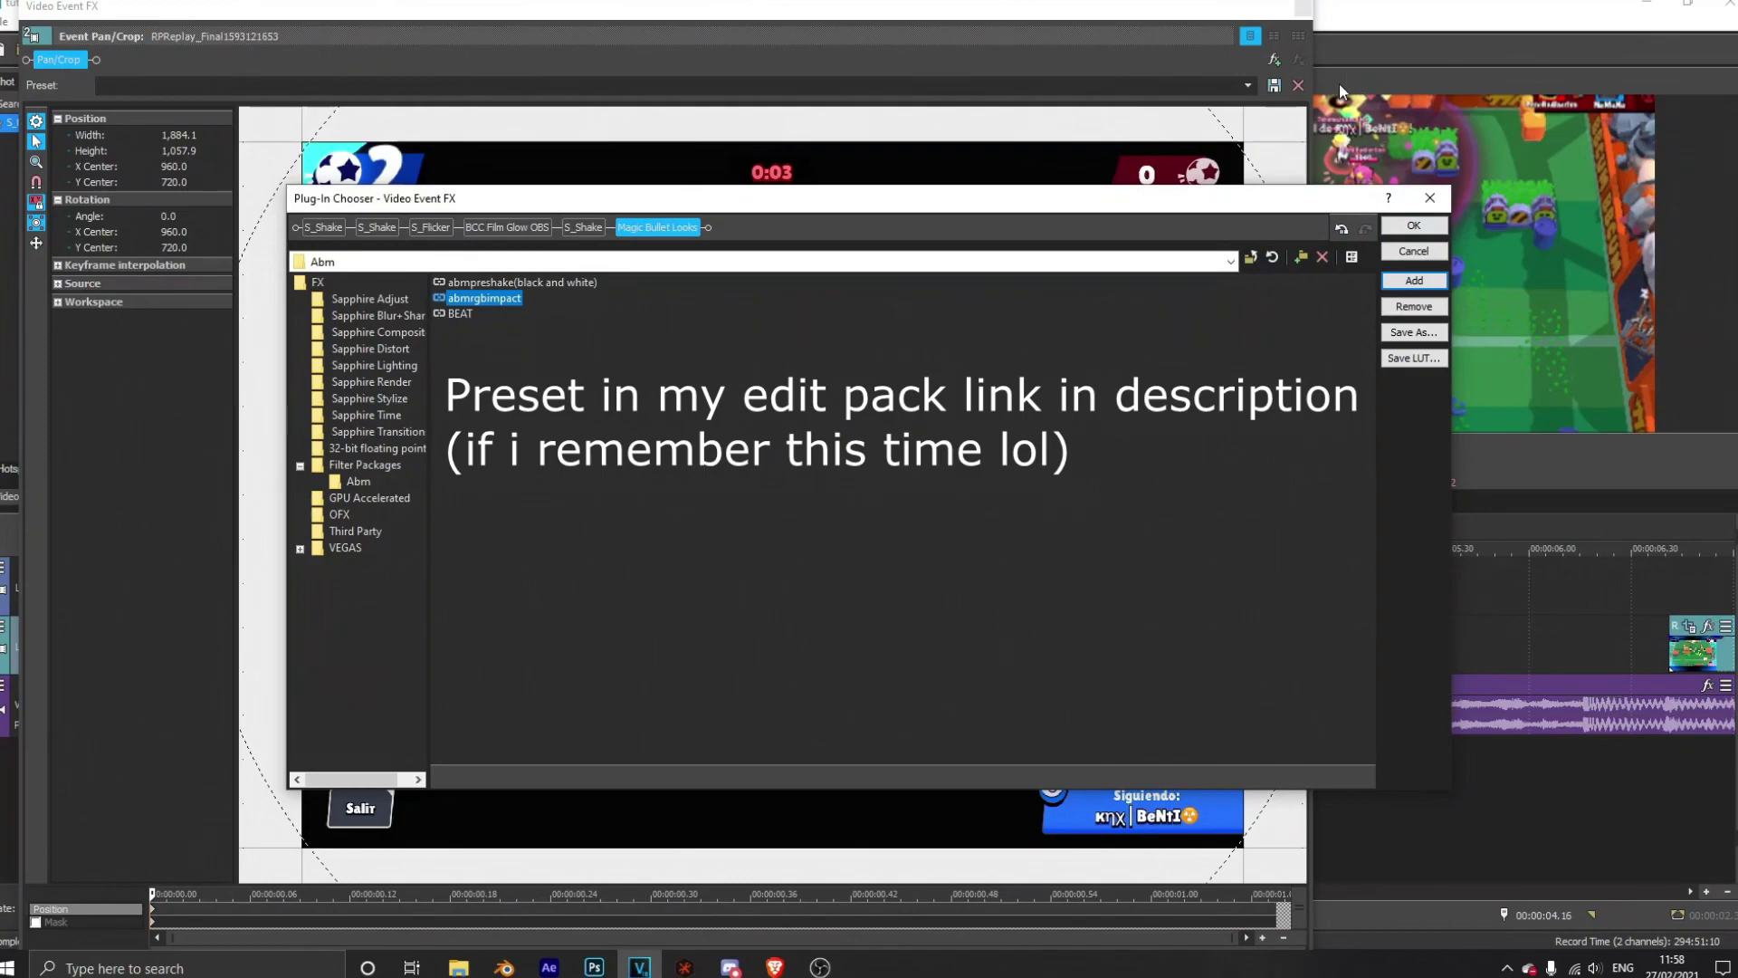
click(1417, 230)
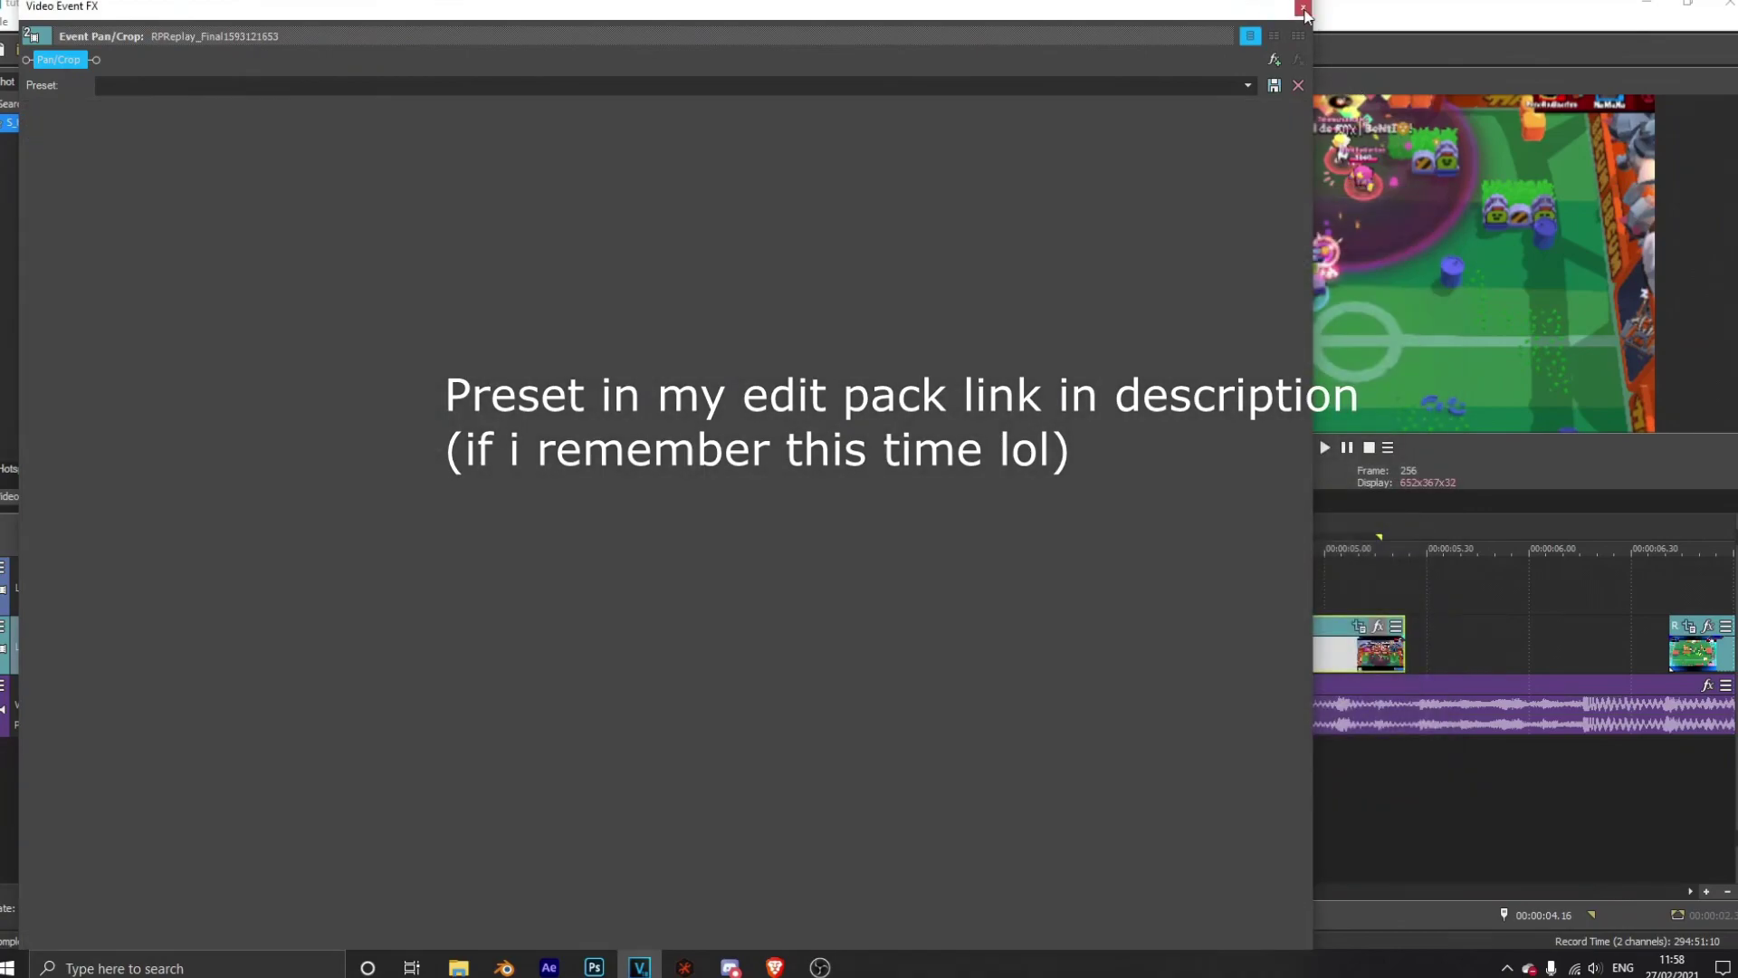
click(1301, 8)
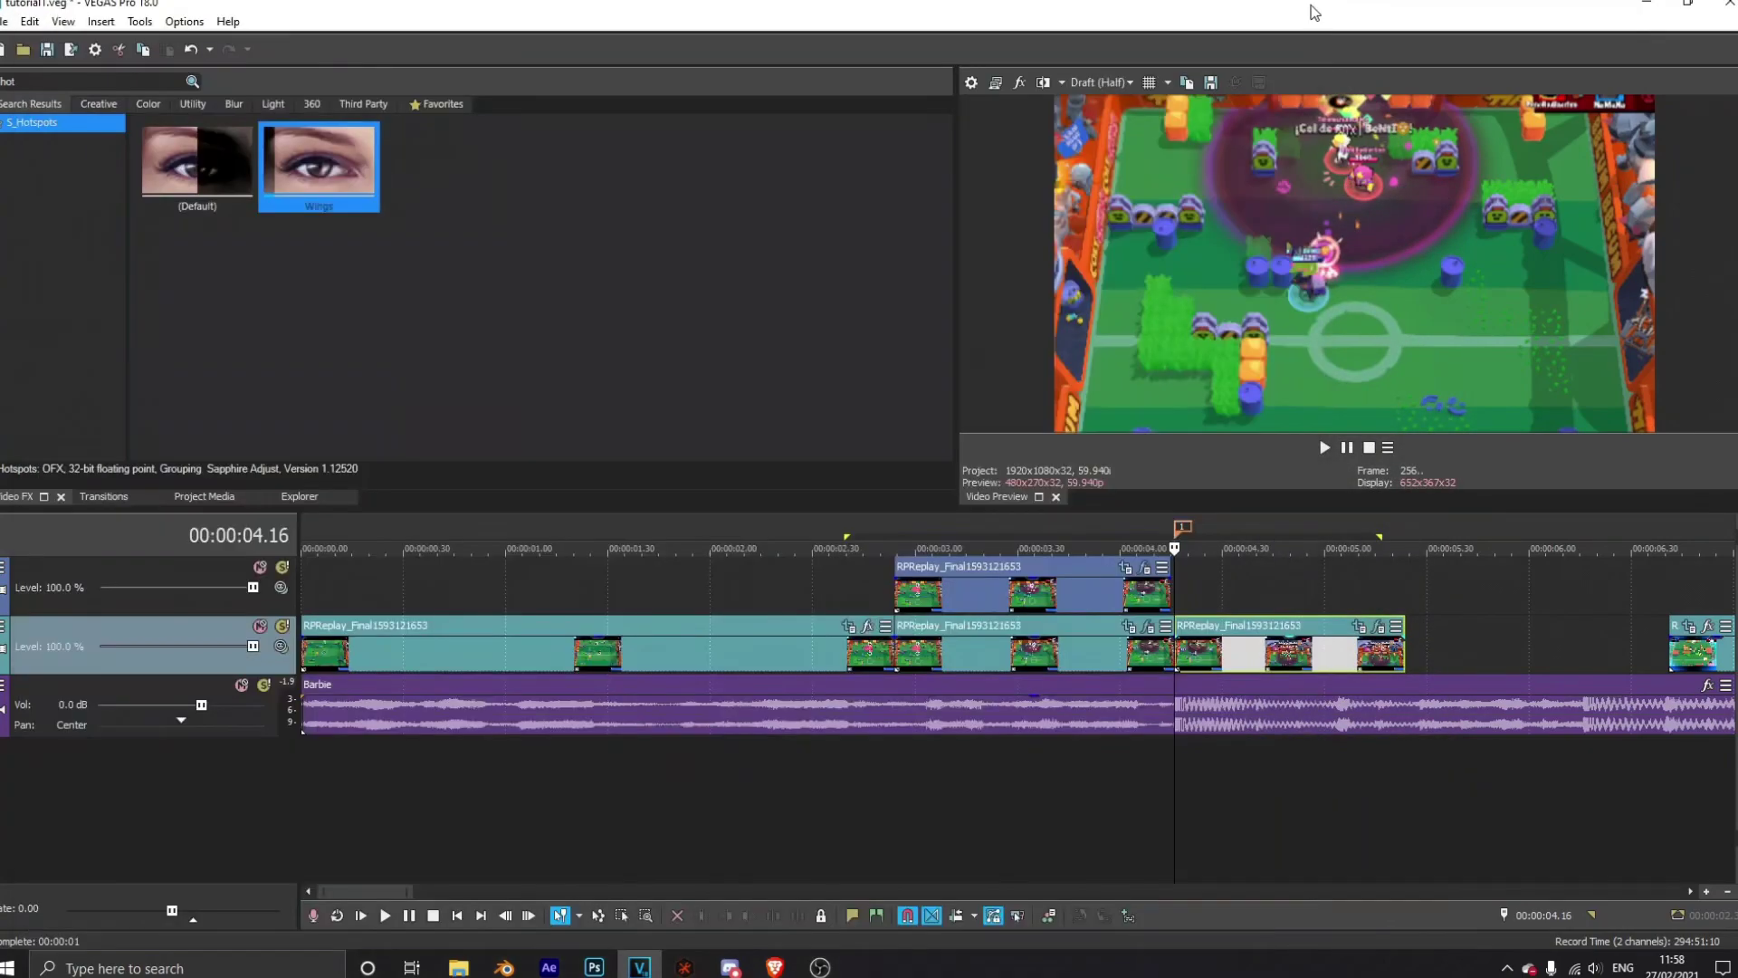
Step: Set the loop region from 00:00:02.29 to past the impact clip and play back the beat drop
drag(812, 812, 1510, 751)
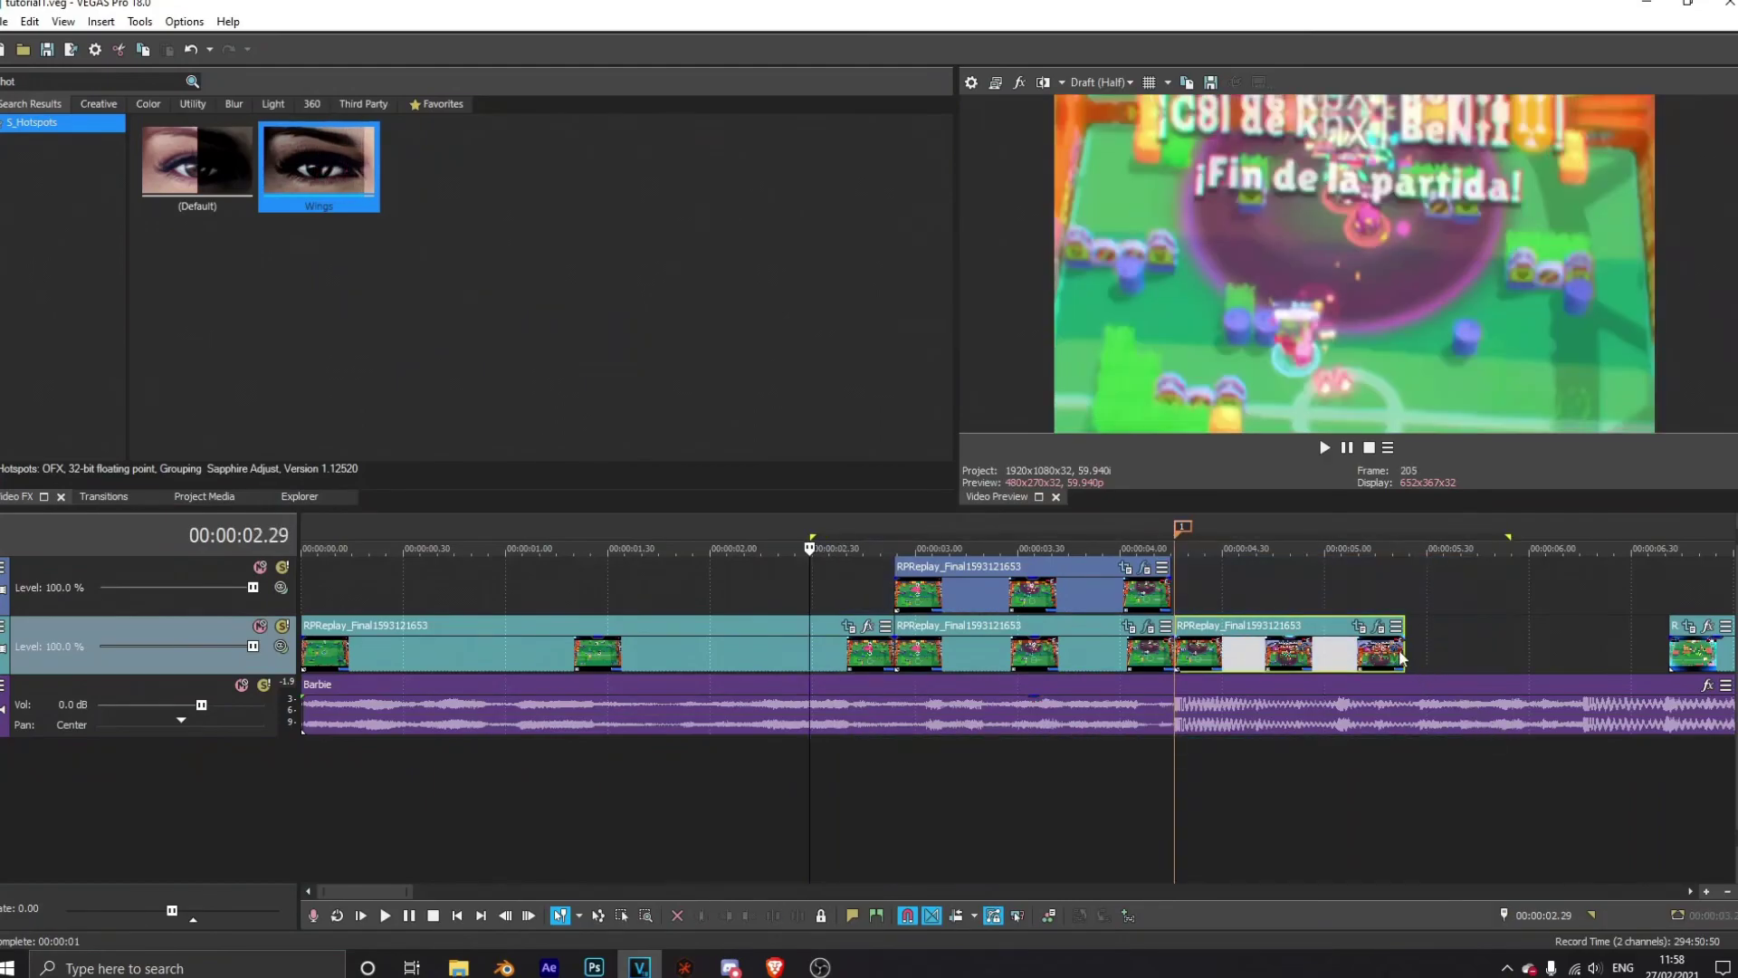
click(1323, 449)
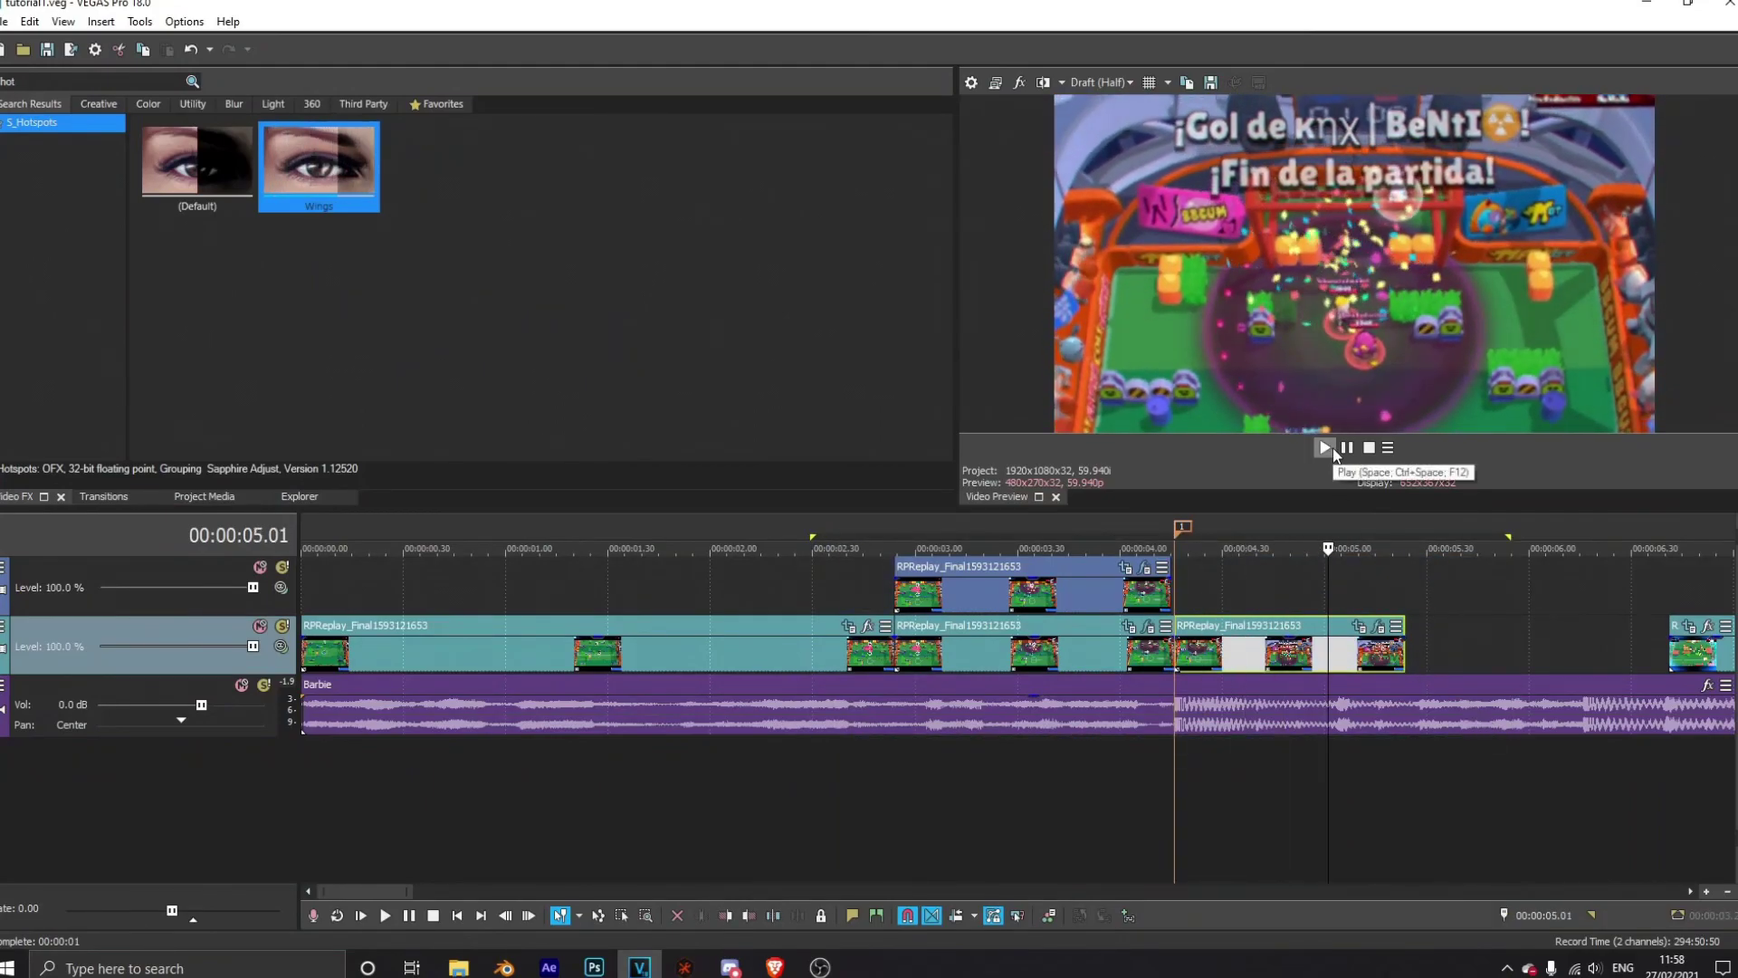
click(1333, 450)
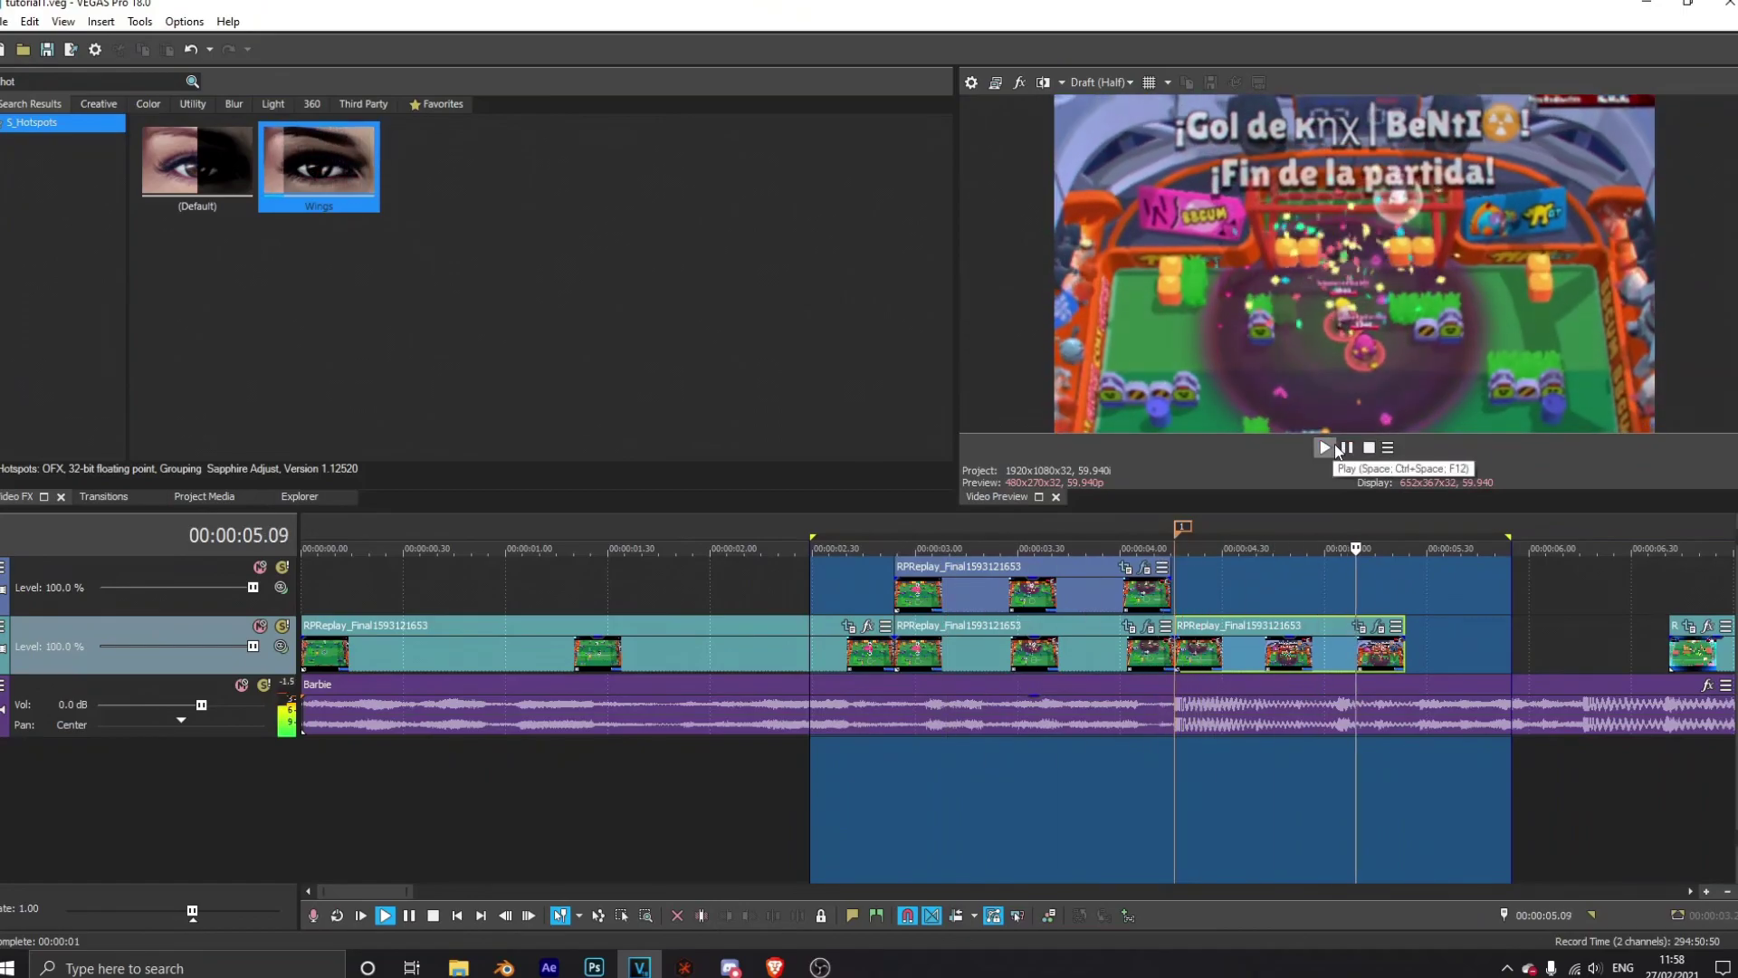
click(1329, 448)
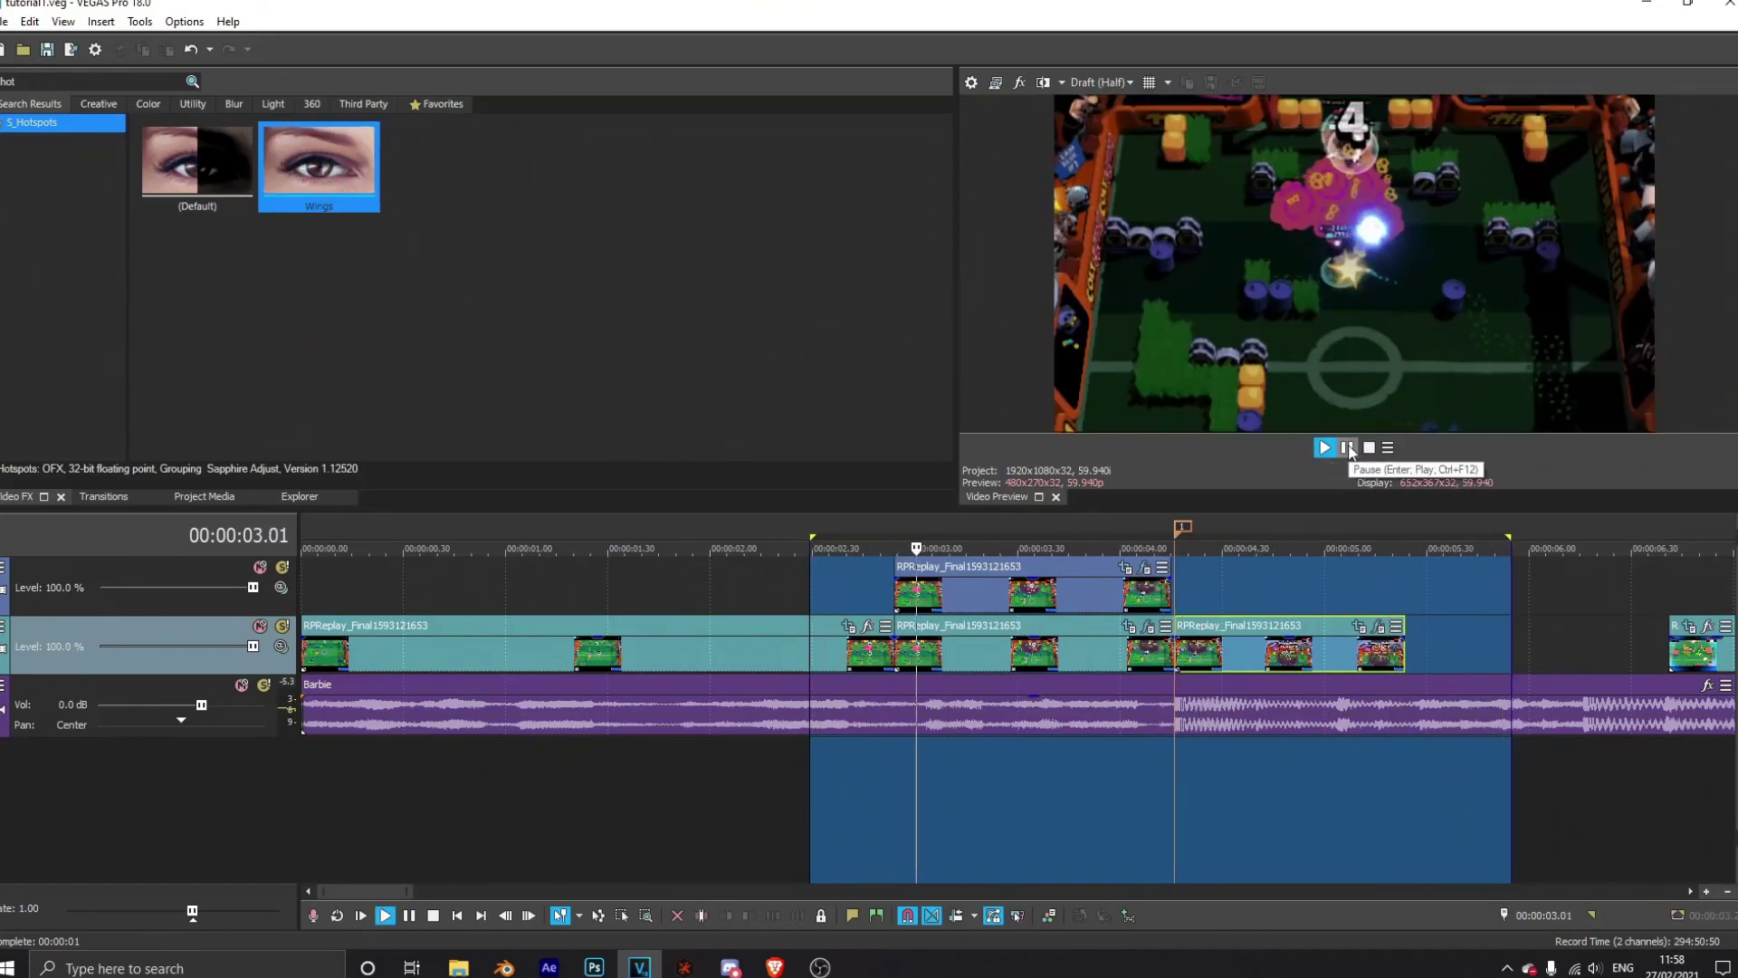
click(1348, 448)
Step: Split the Barbie audio at the start of the masked clip, 00:00:02.54, and at the beat marker, 00:00:04.16
click(861, 735)
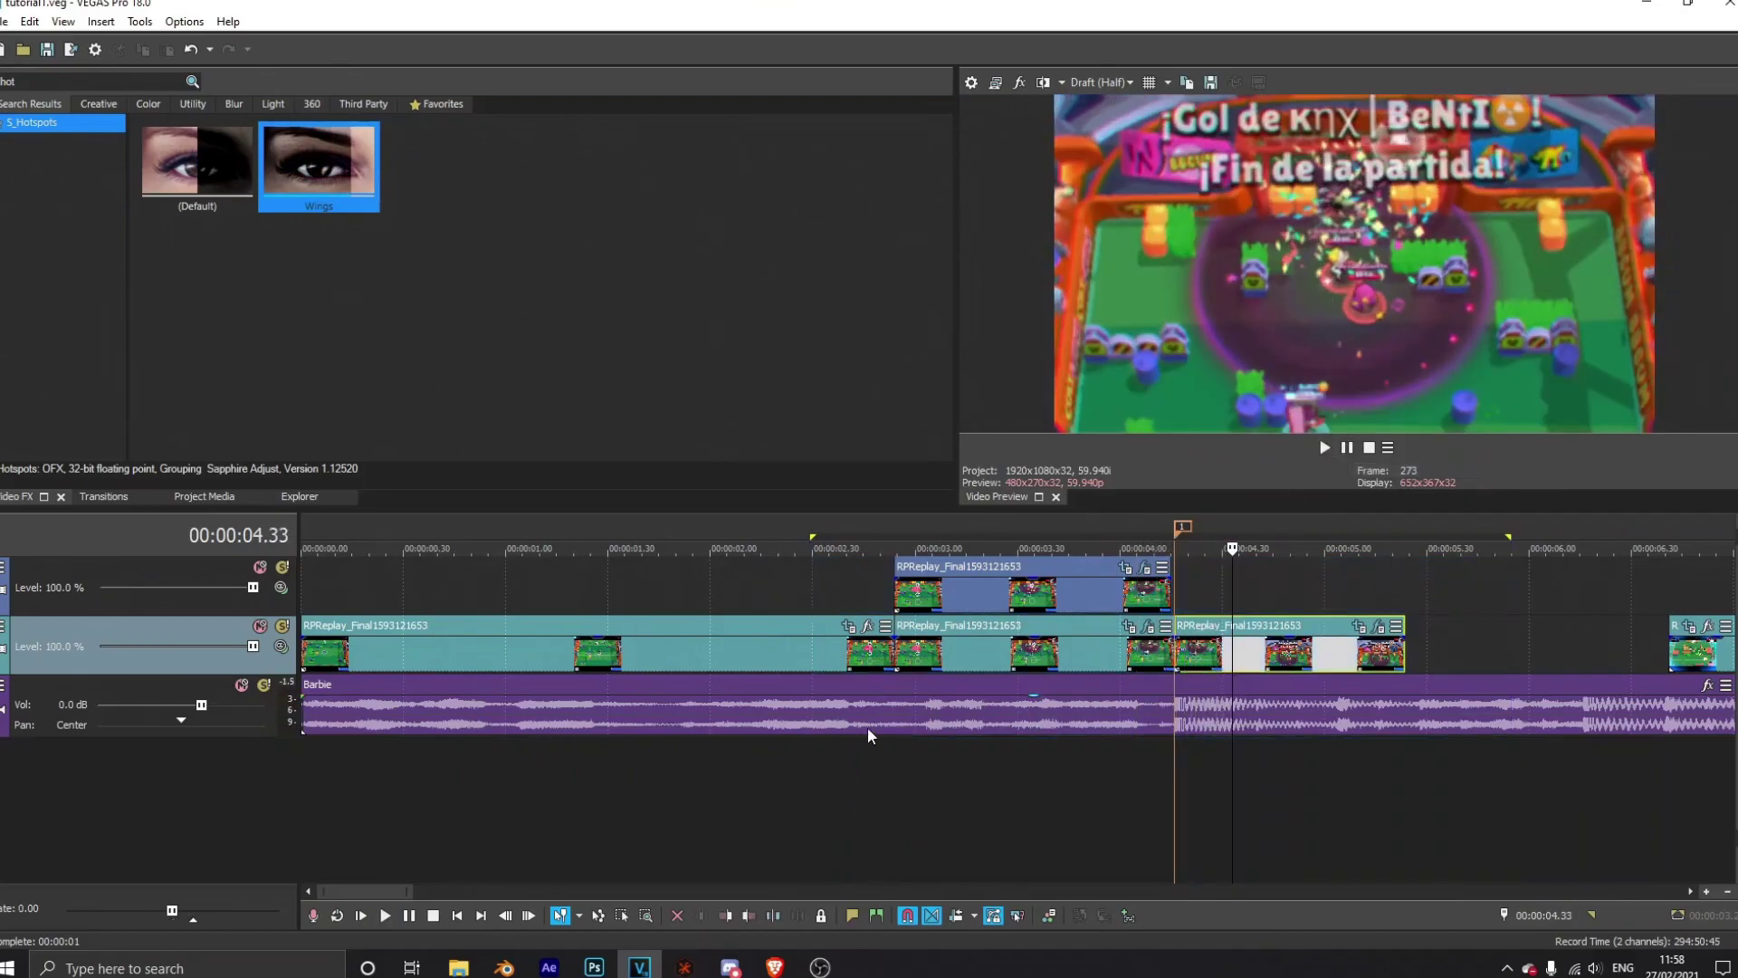
click(896, 706)
click(895, 702)
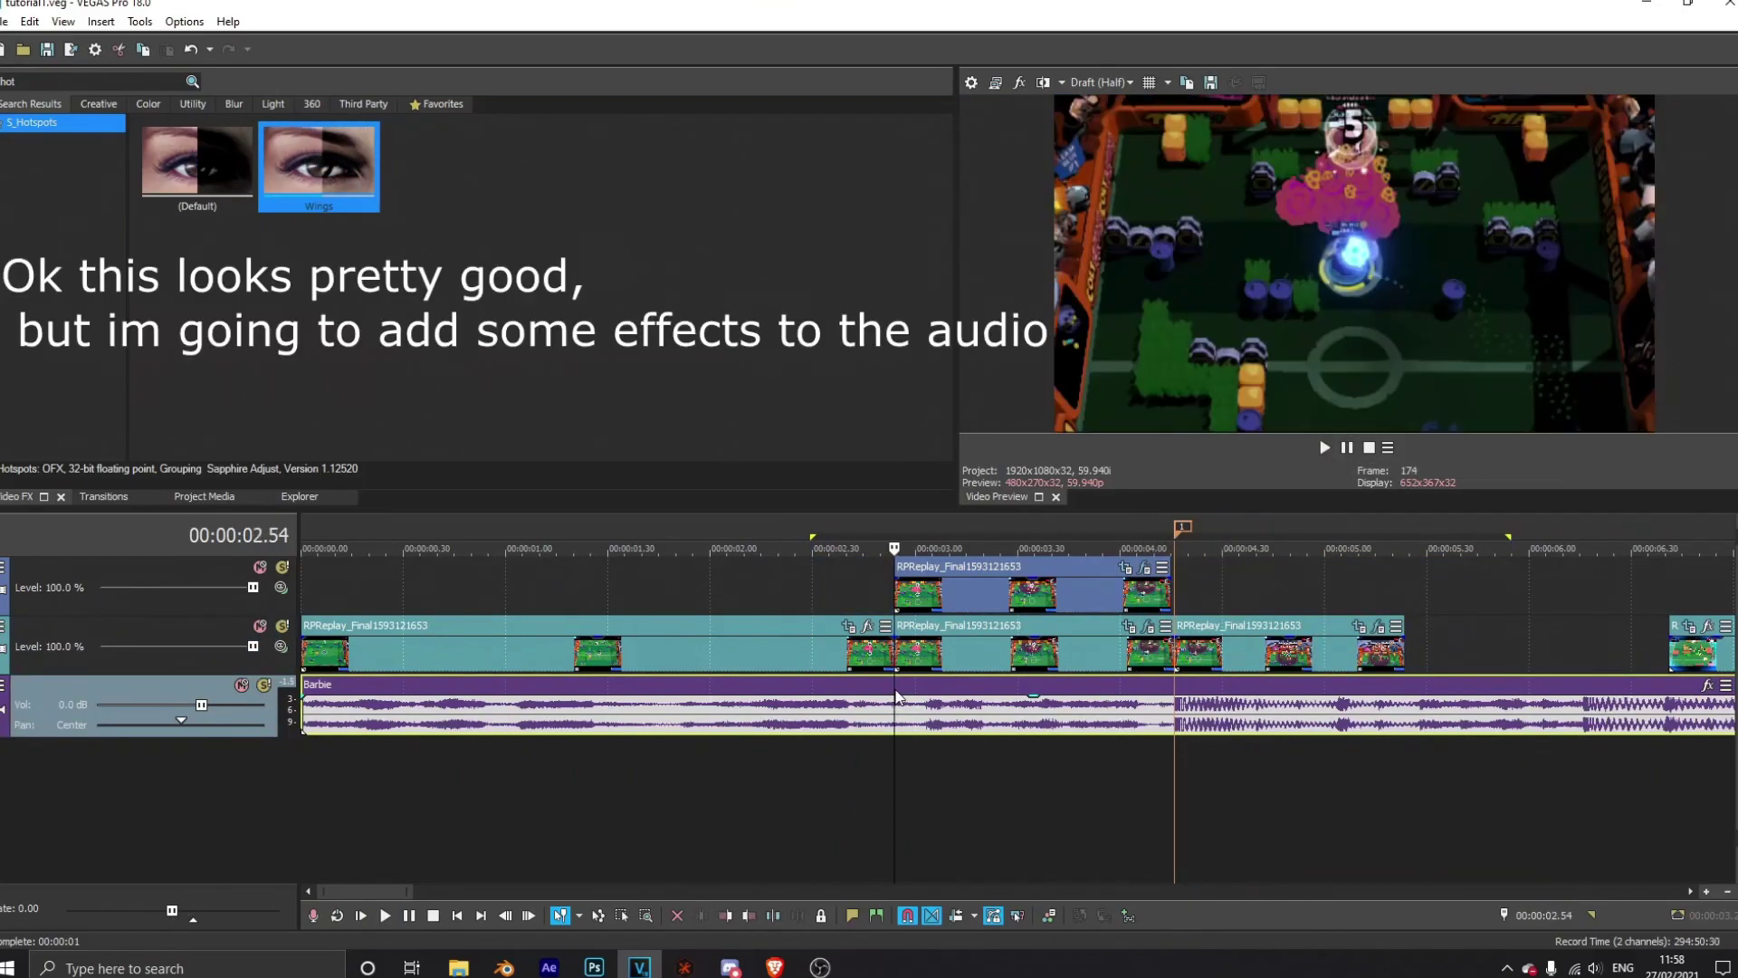
key(s)
click(1192, 543)
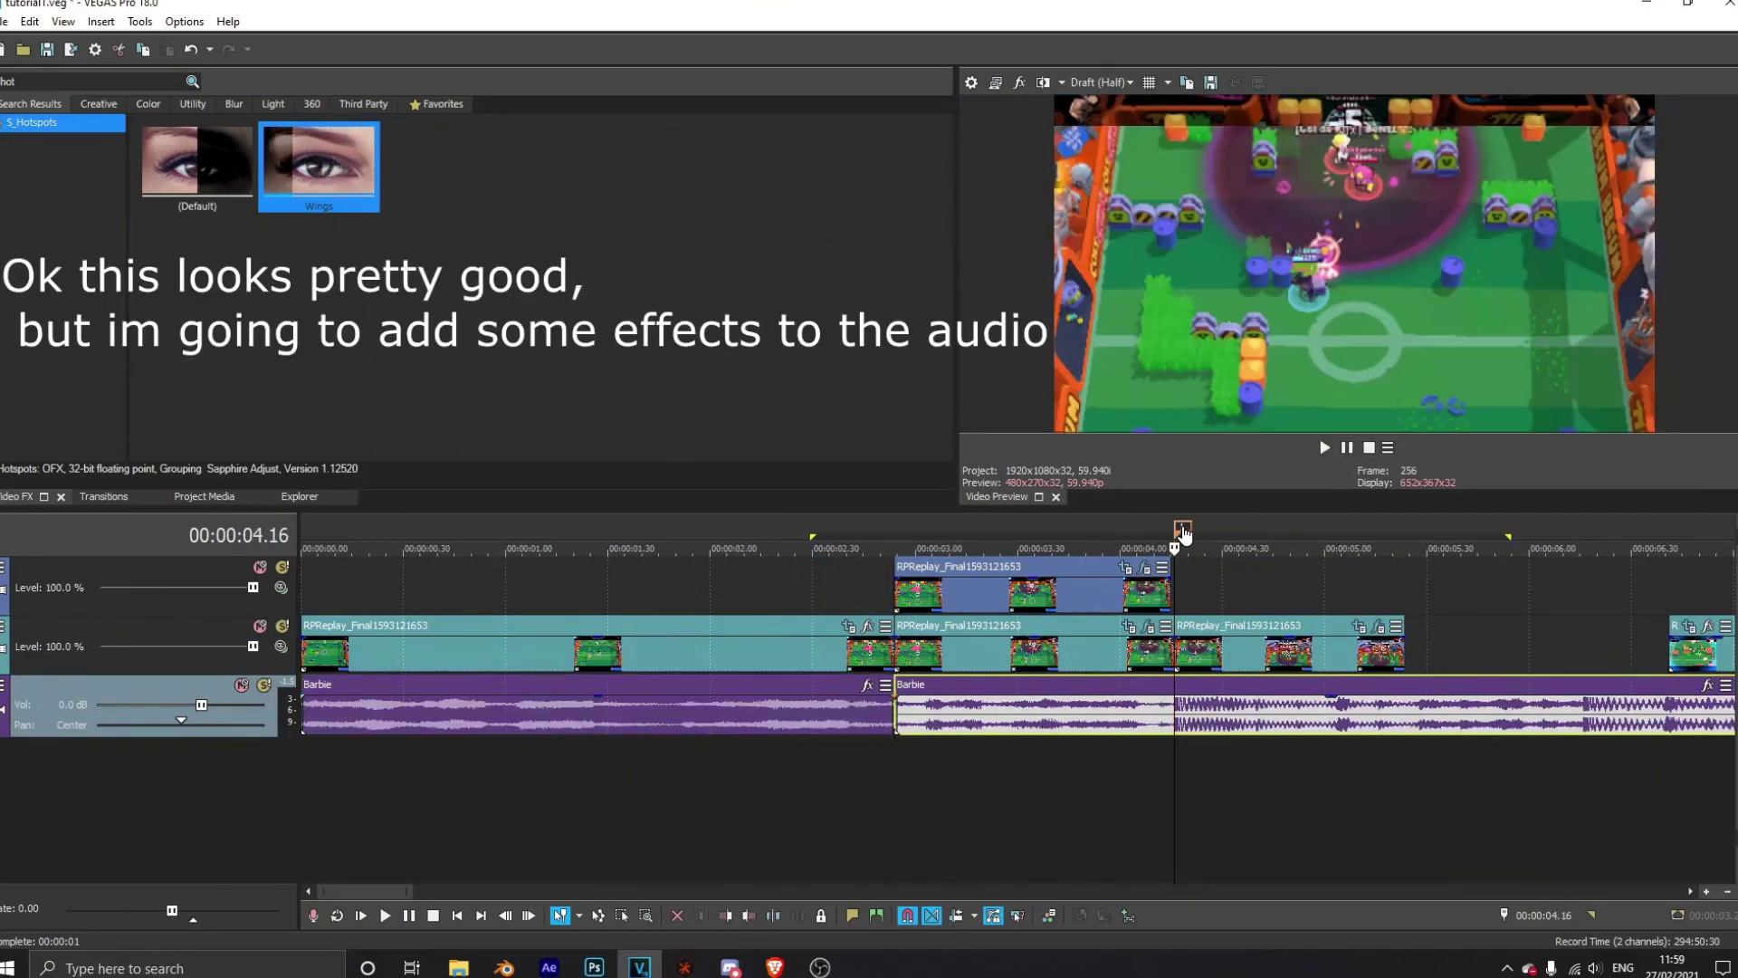
key(s)
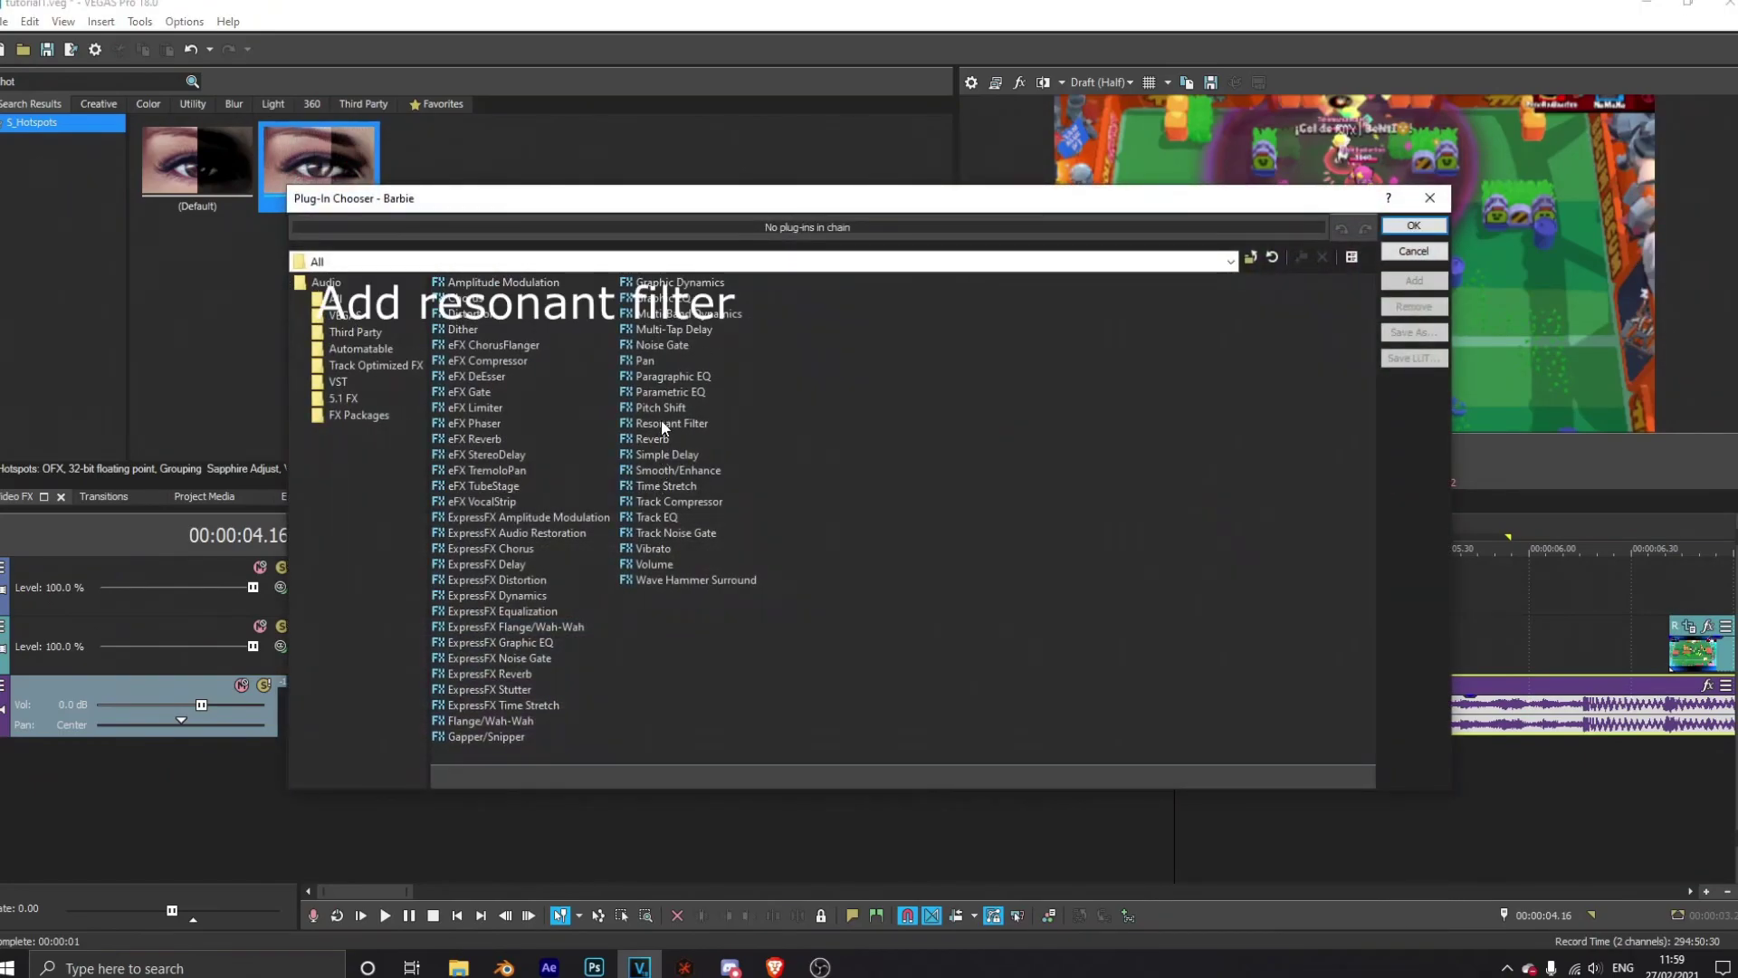
Step: Add a Resonant Filter with the Muffler preset to the middle segment of the Barbie audio
double_click(664, 424)
click(1411, 226)
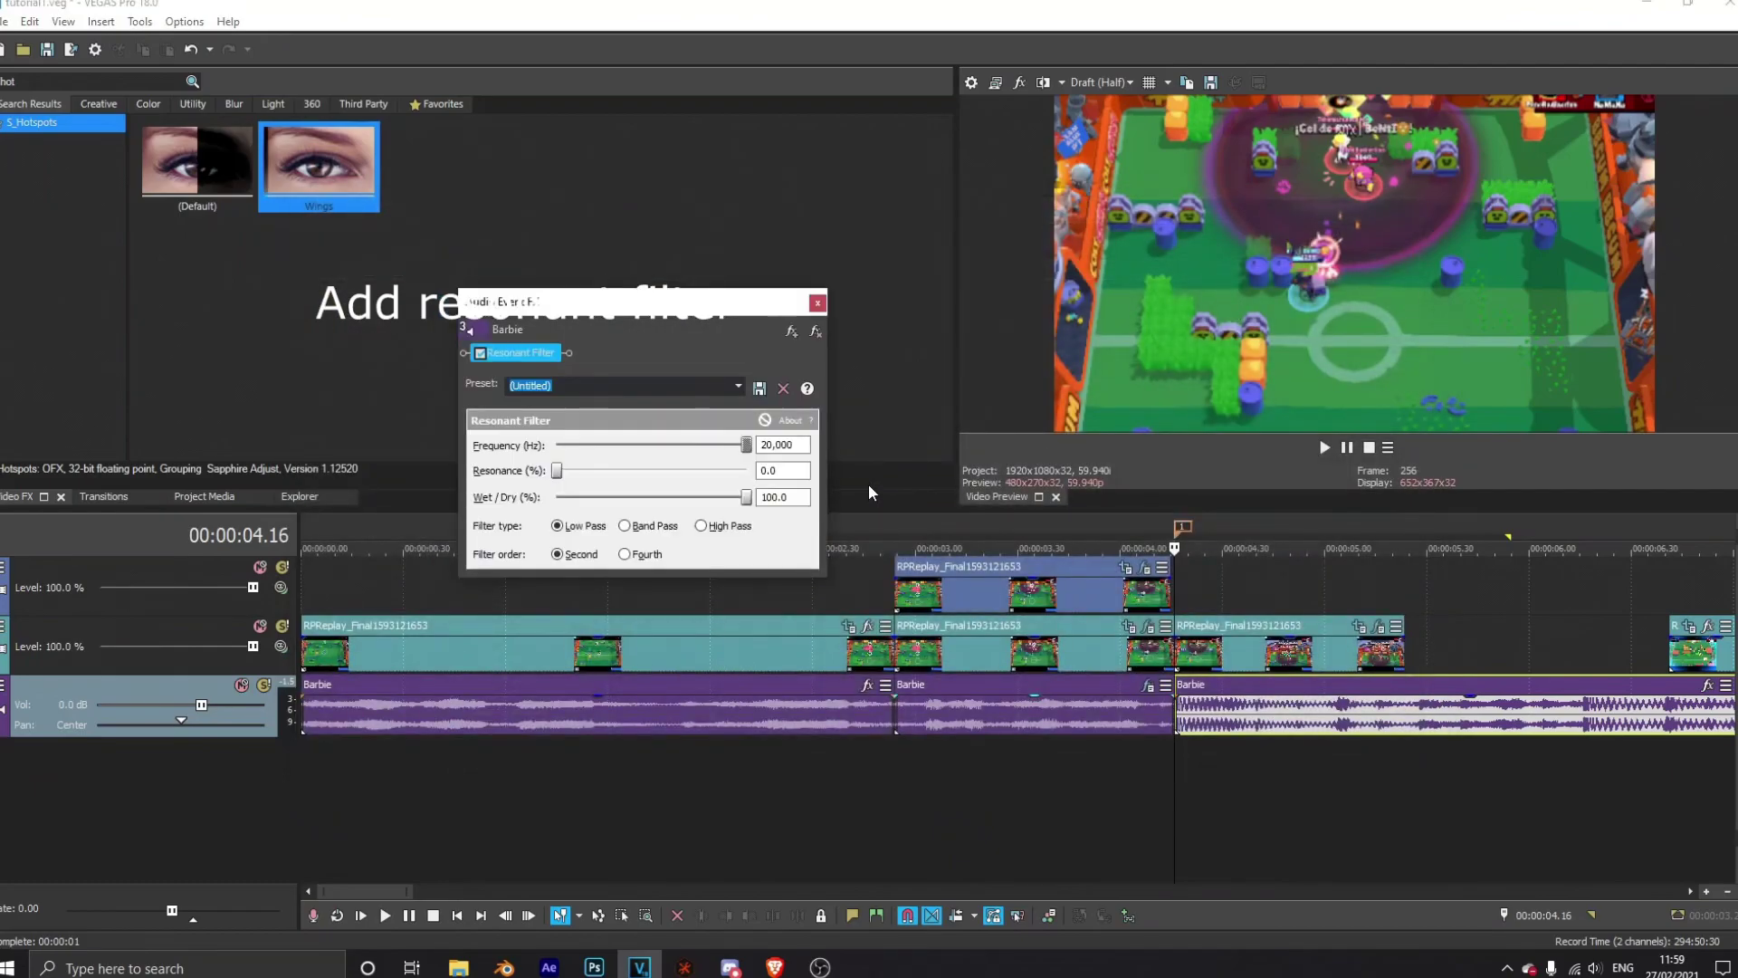
click(738, 386)
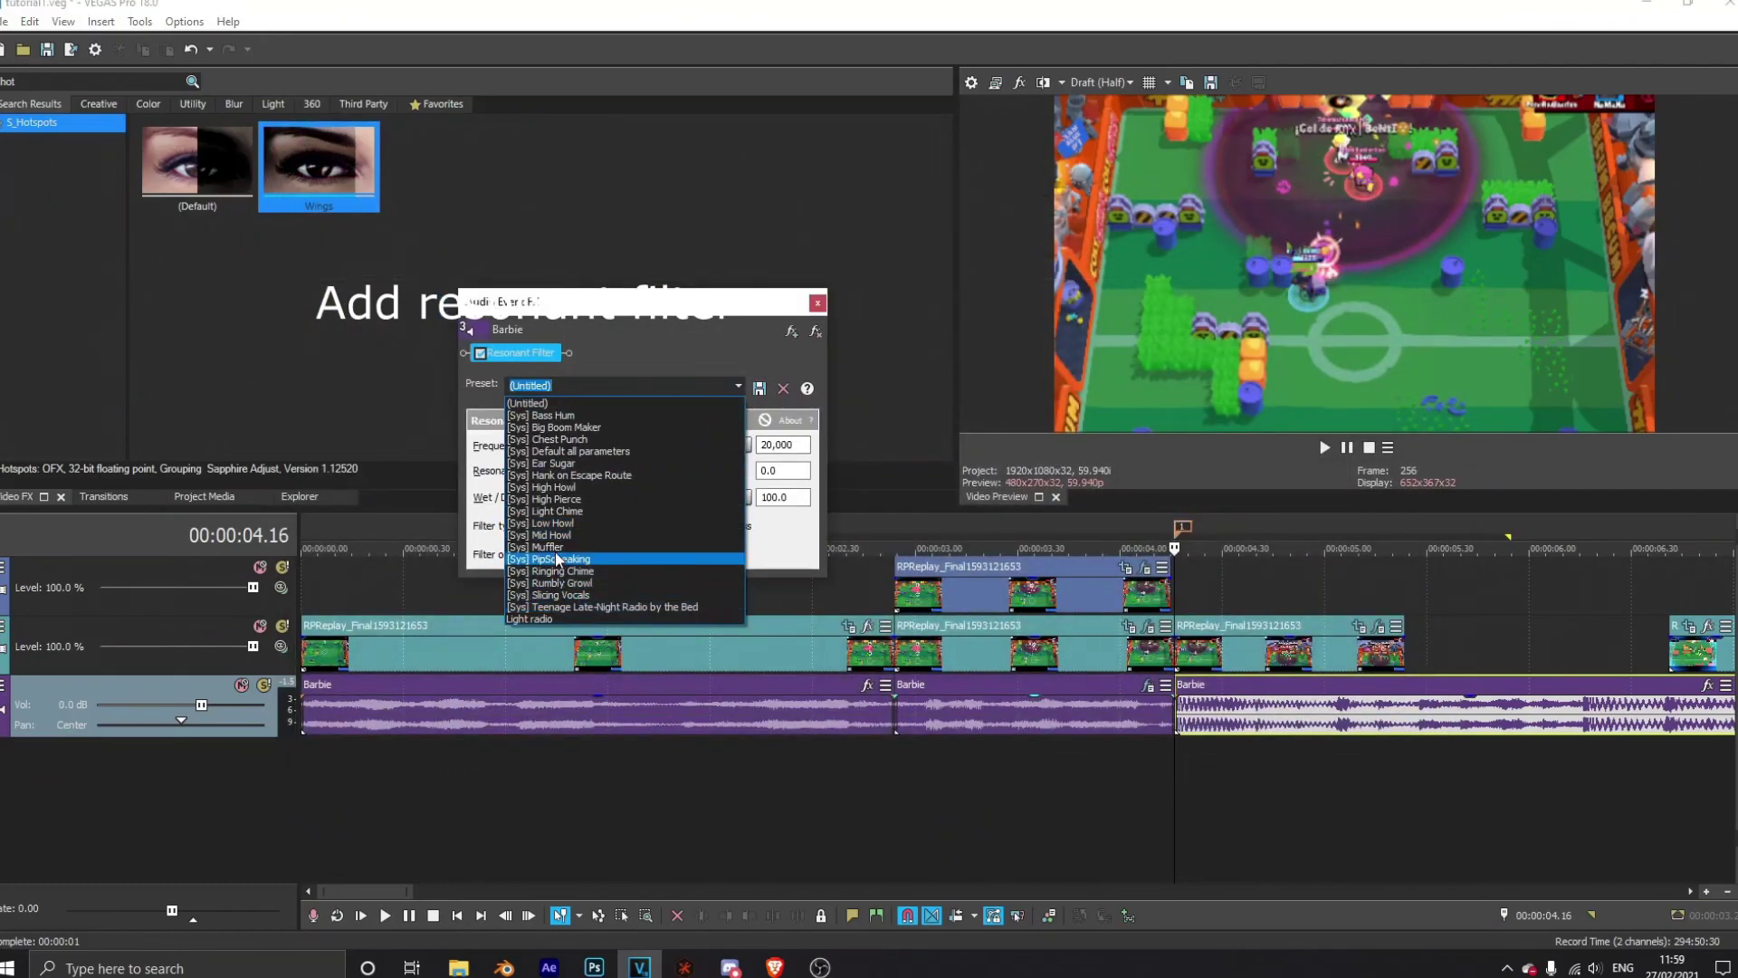
click(589, 547)
click(817, 302)
key(r)
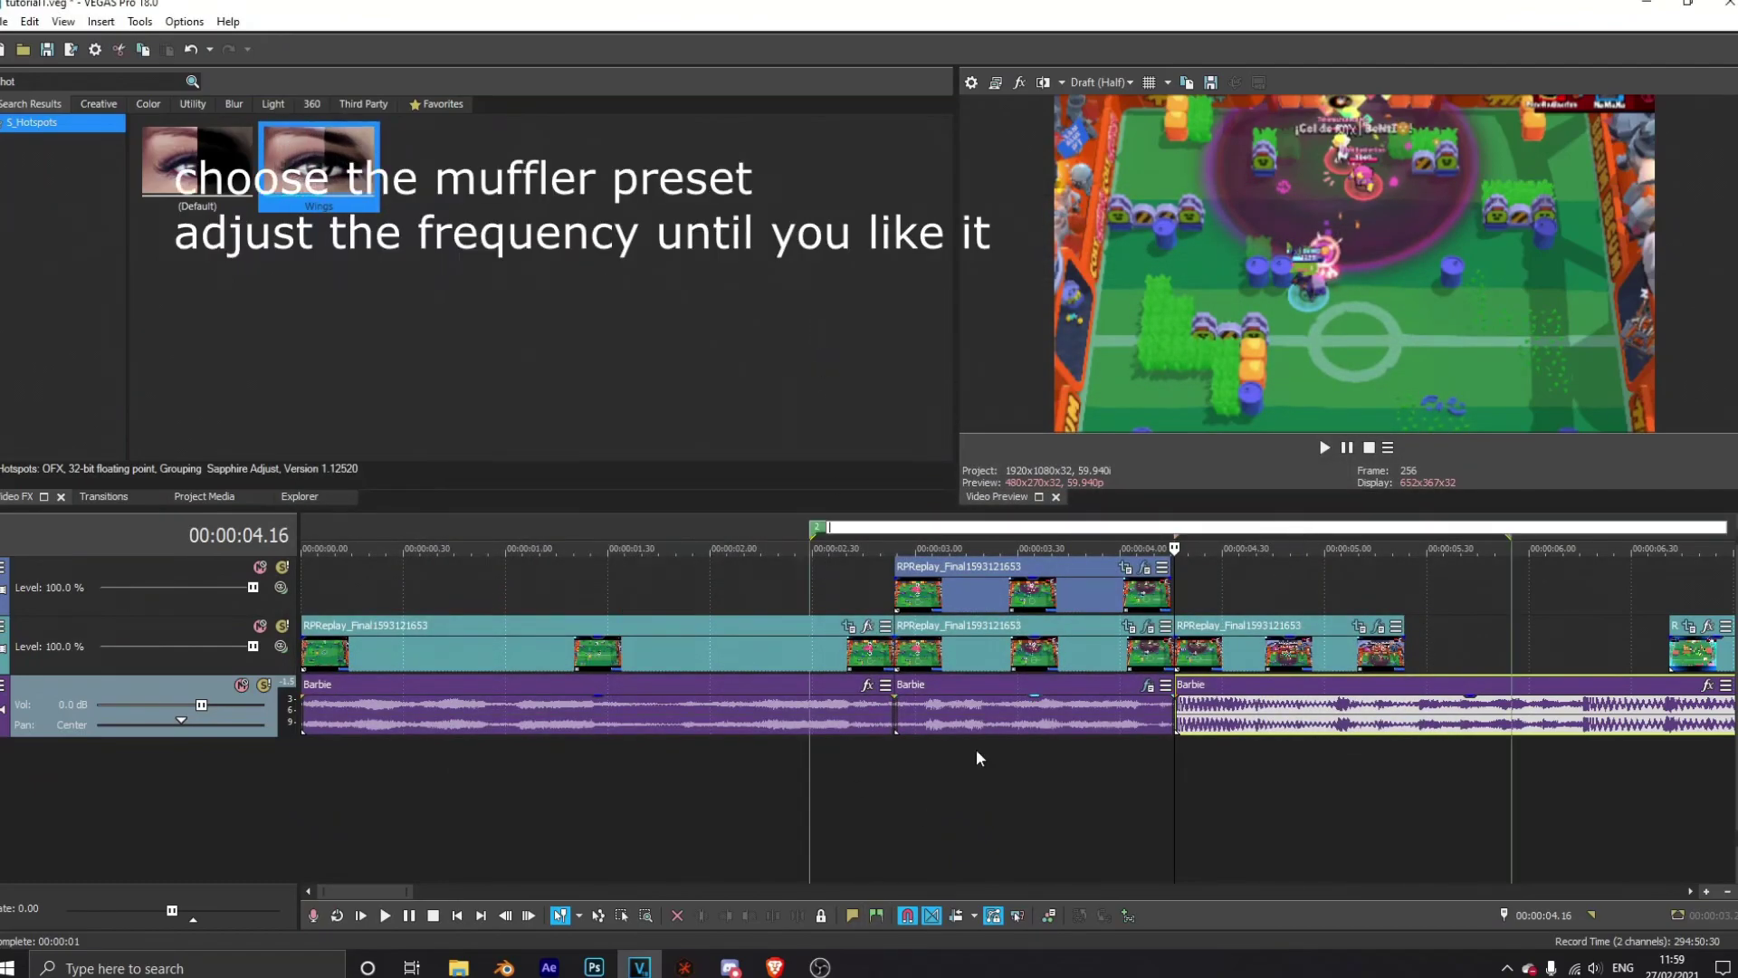
click(871, 792)
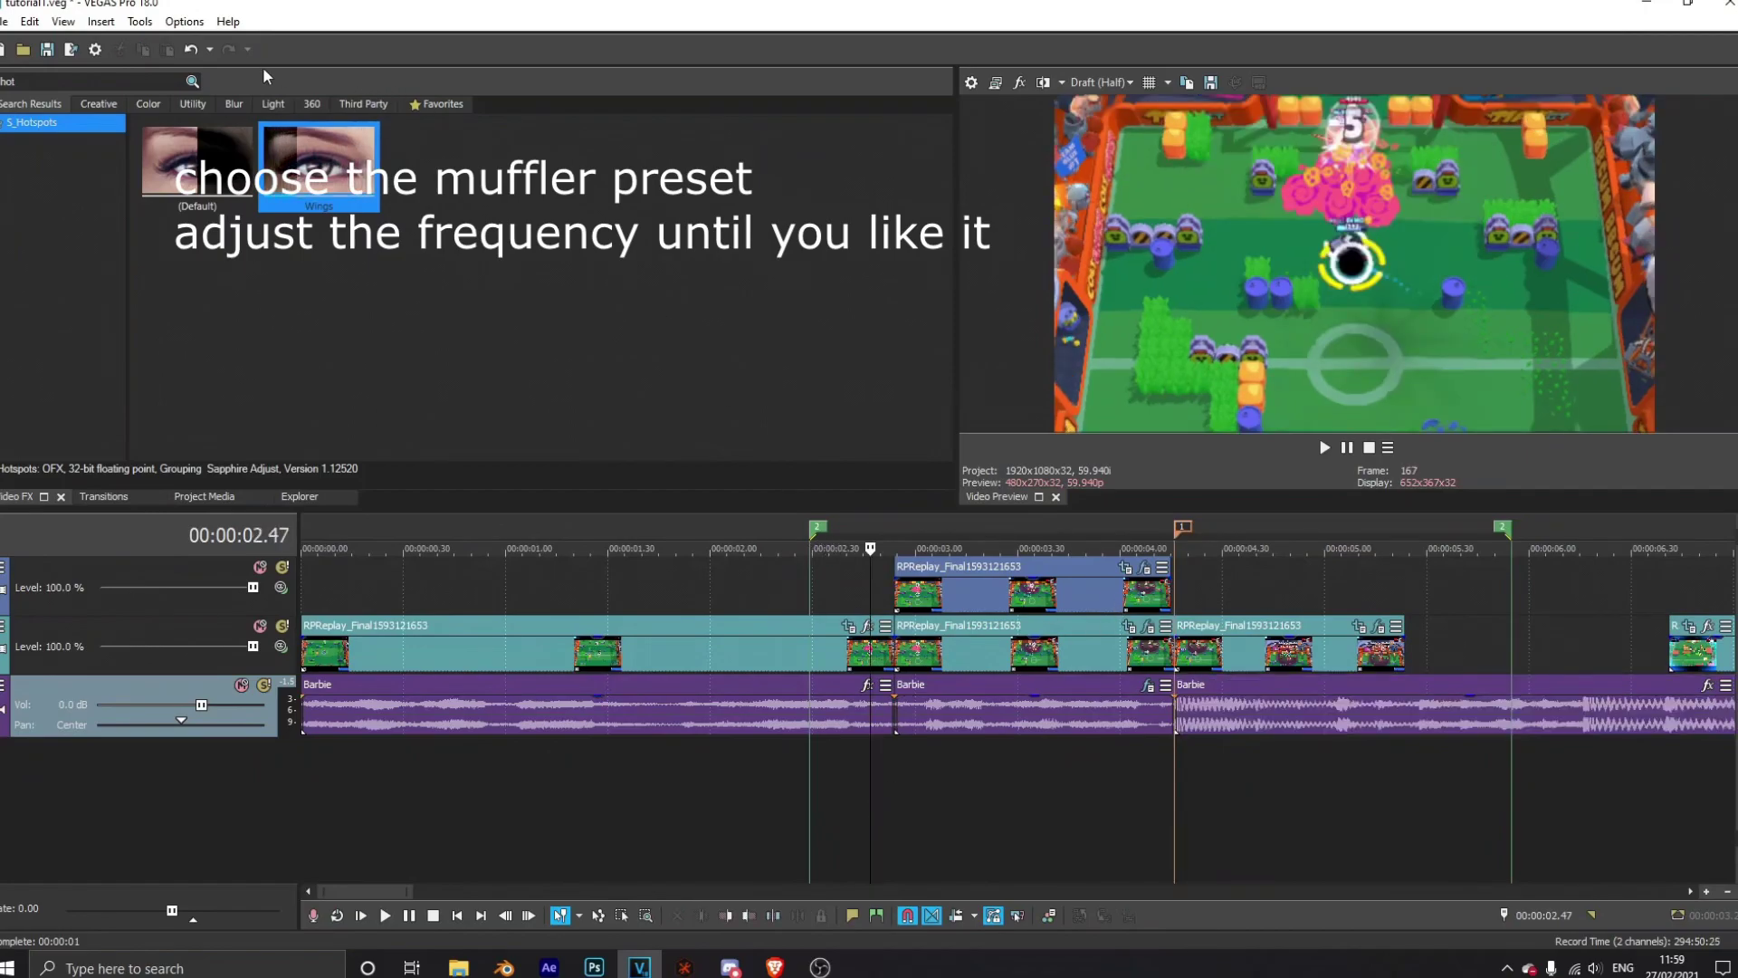
click(211, 50)
click(212, 76)
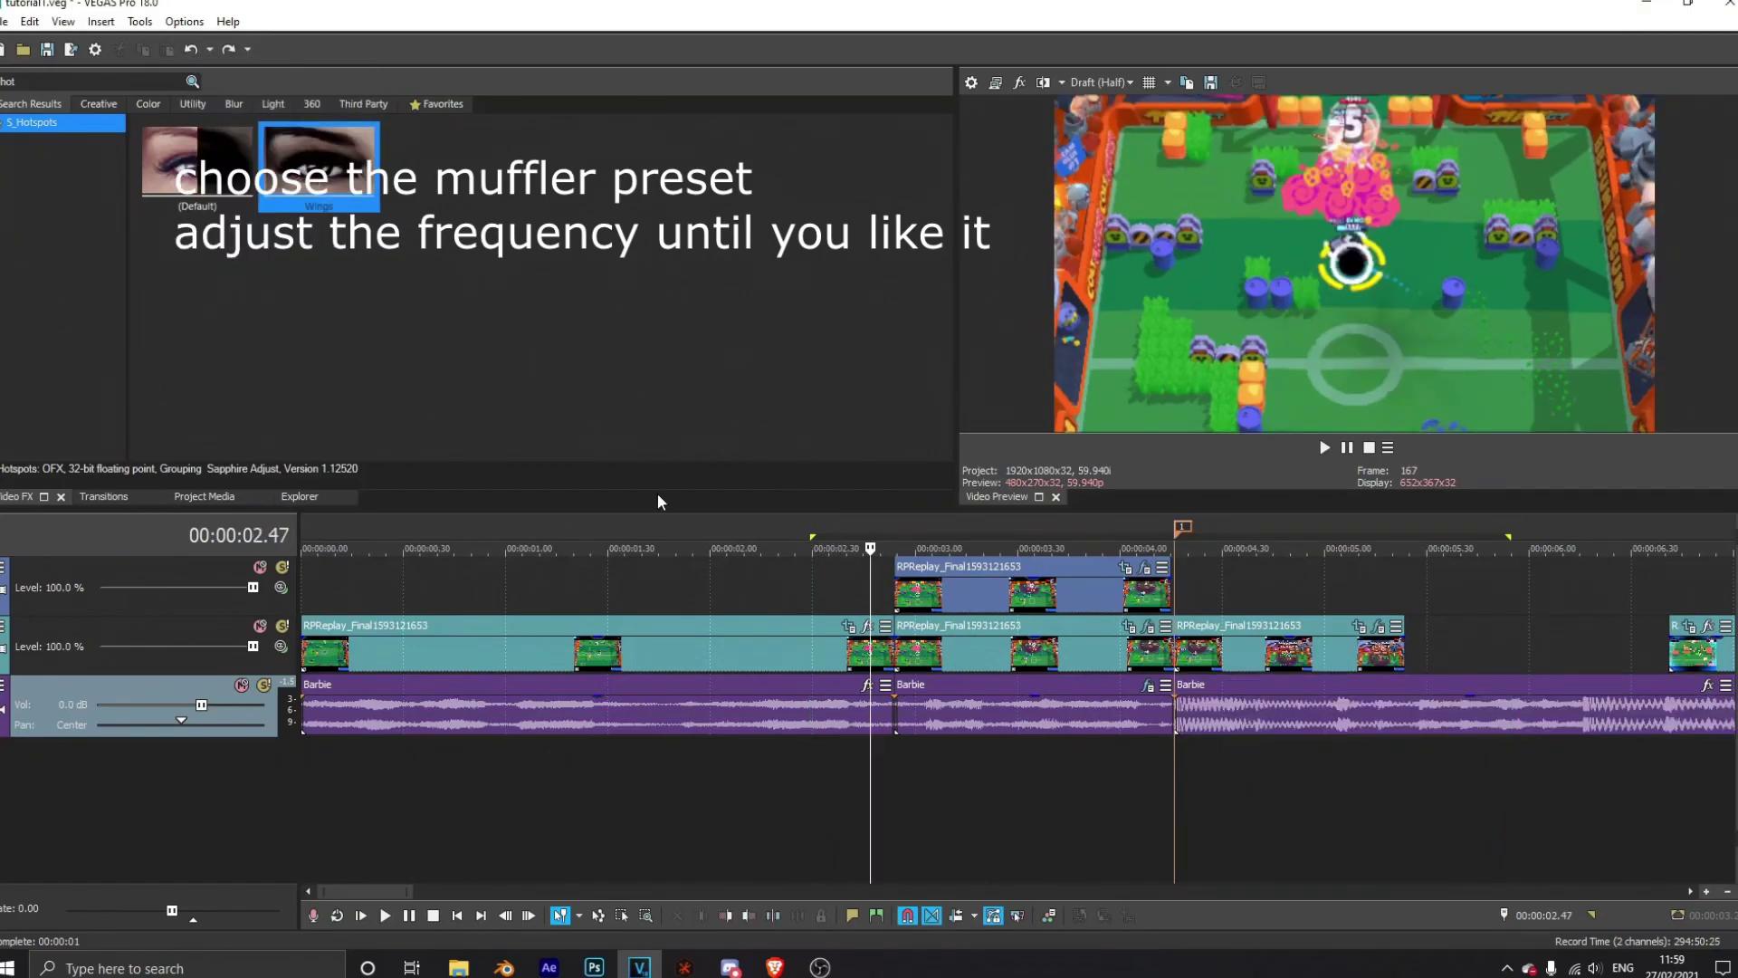
Step: Play back the muffled audio segment and return the playhead to its start at 00:00:02.54
click(1324, 449)
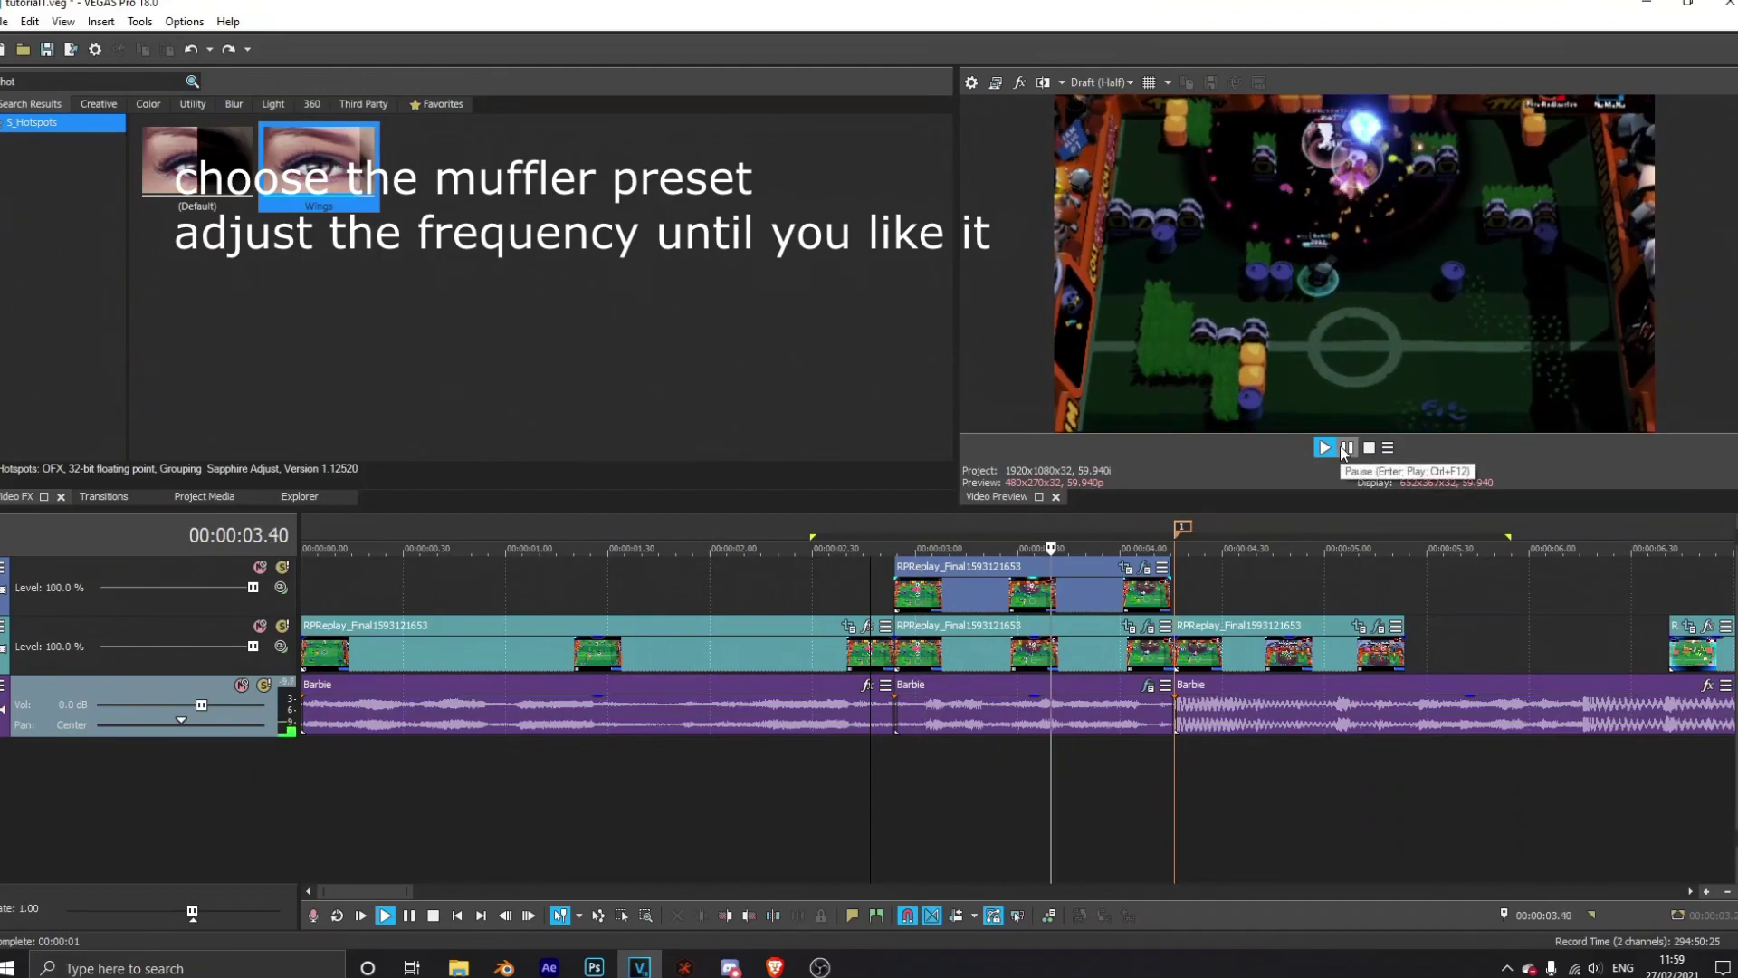
click(905, 753)
click(887, 753)
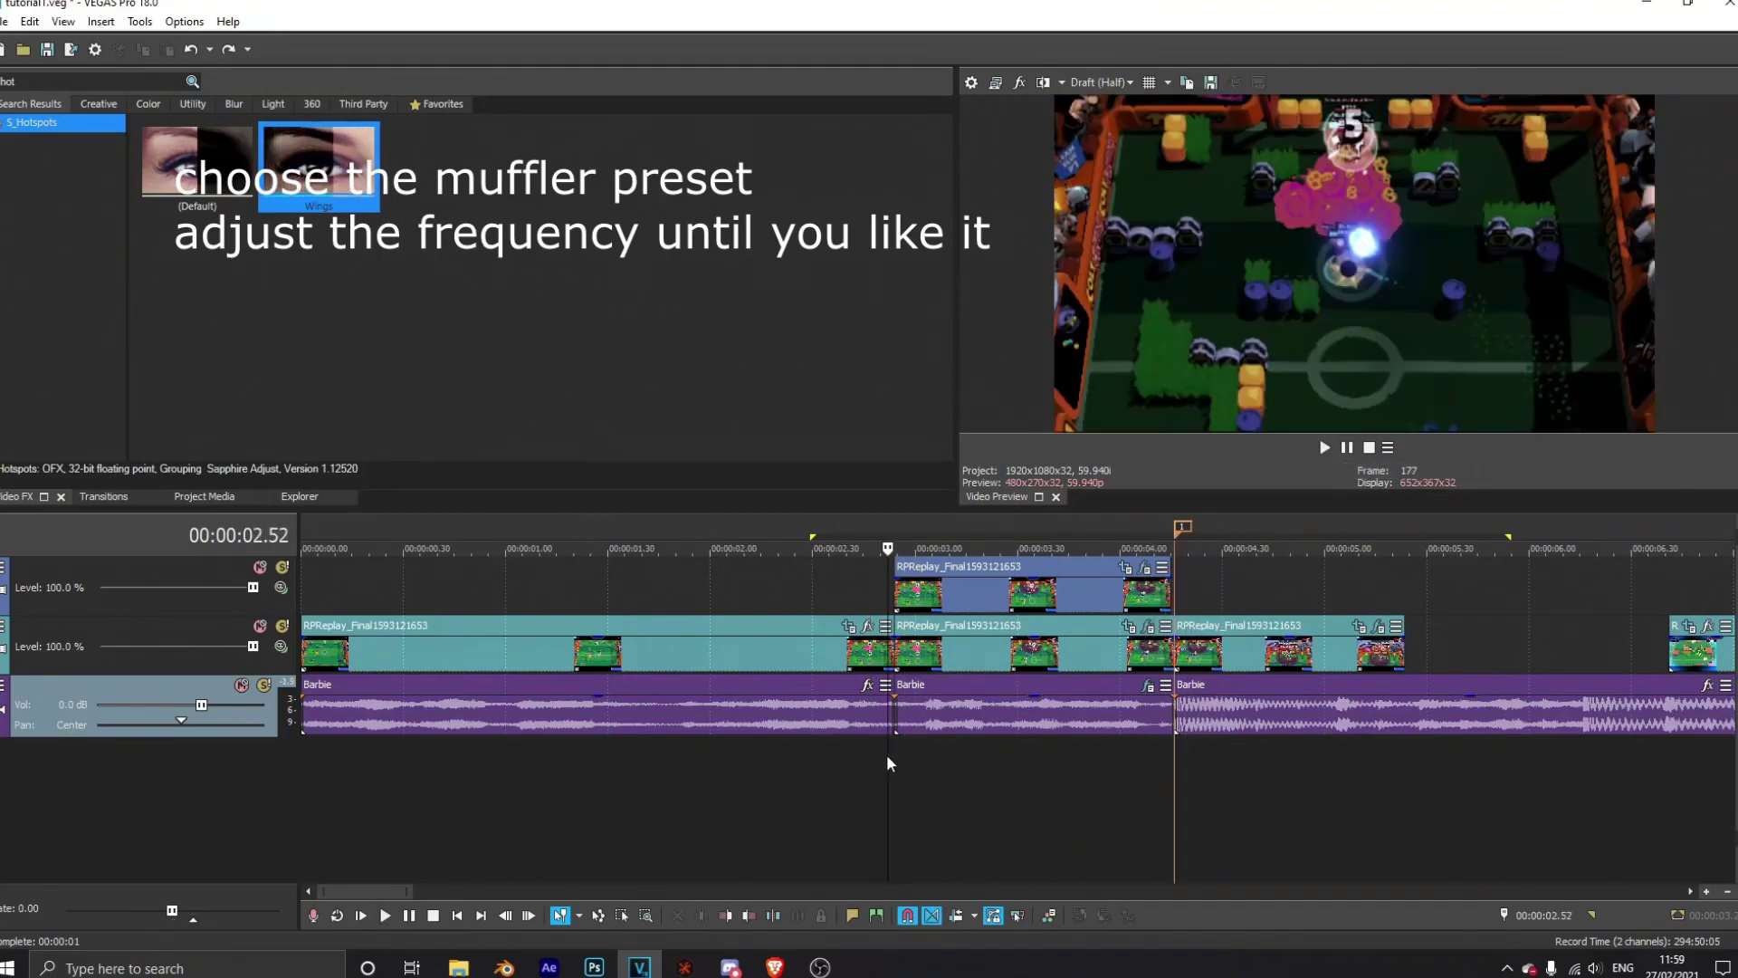
click(898, 752)
Step: Set the Resonant Filter's frequency to 2,347 Hz on the middle audio segment and play back the change
click(1148, 686)
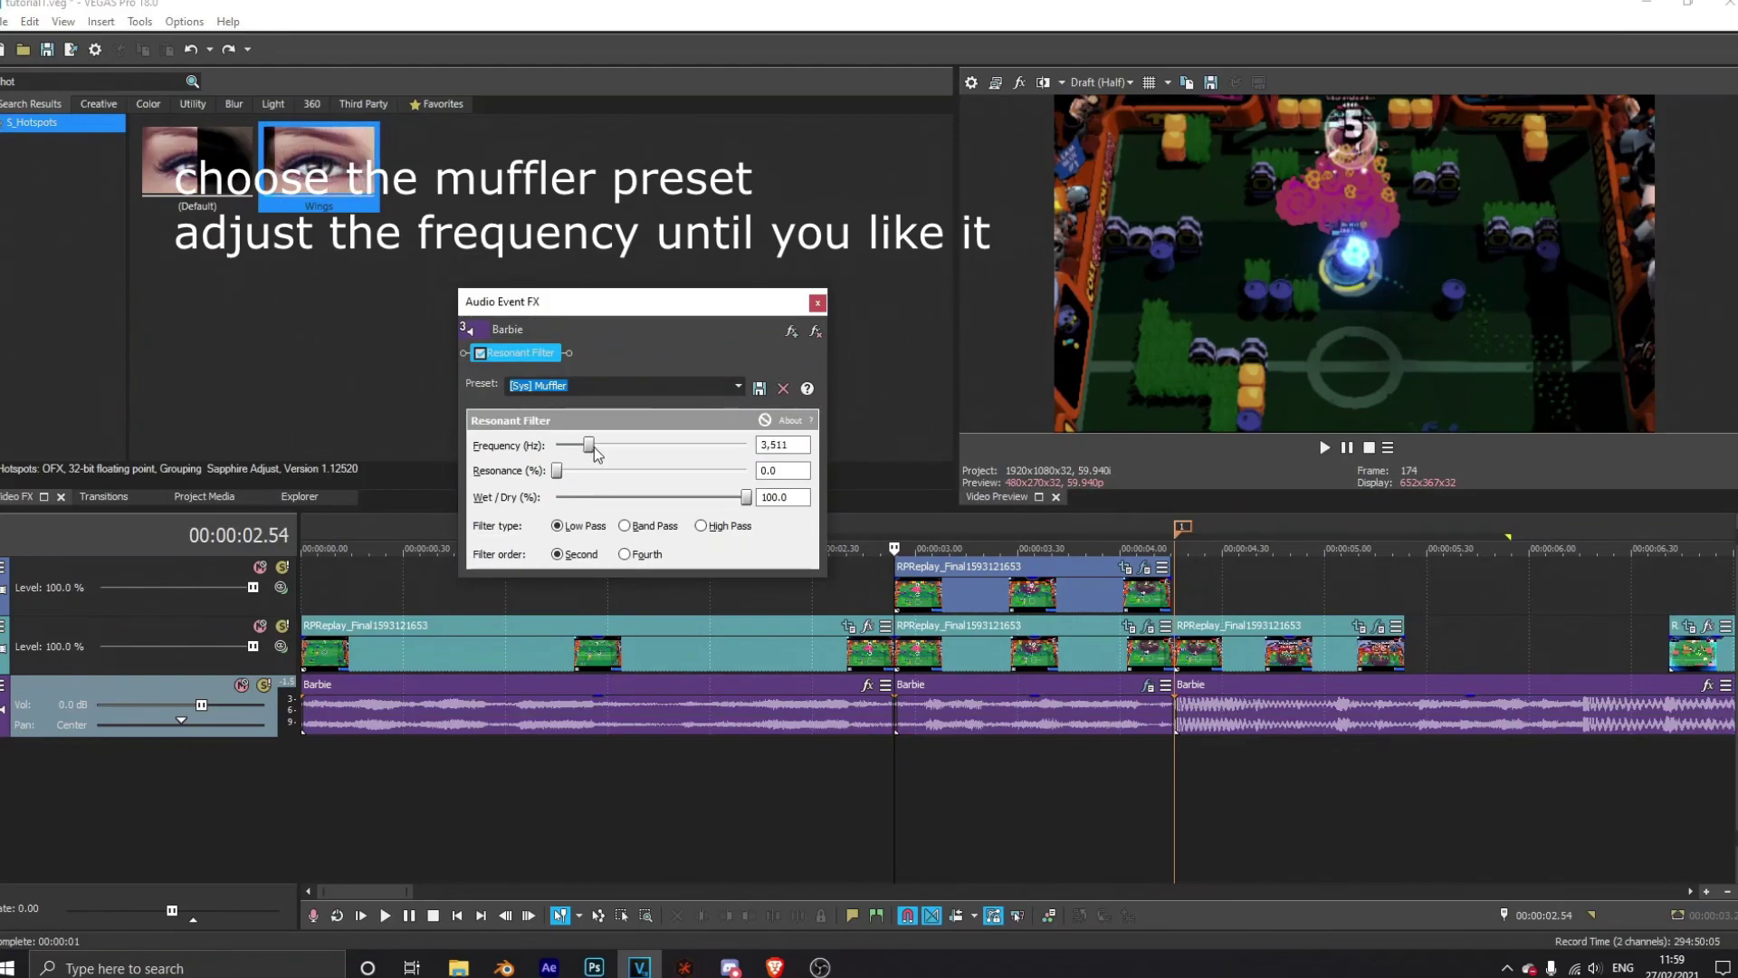
drag(584, 447, 582, 447)
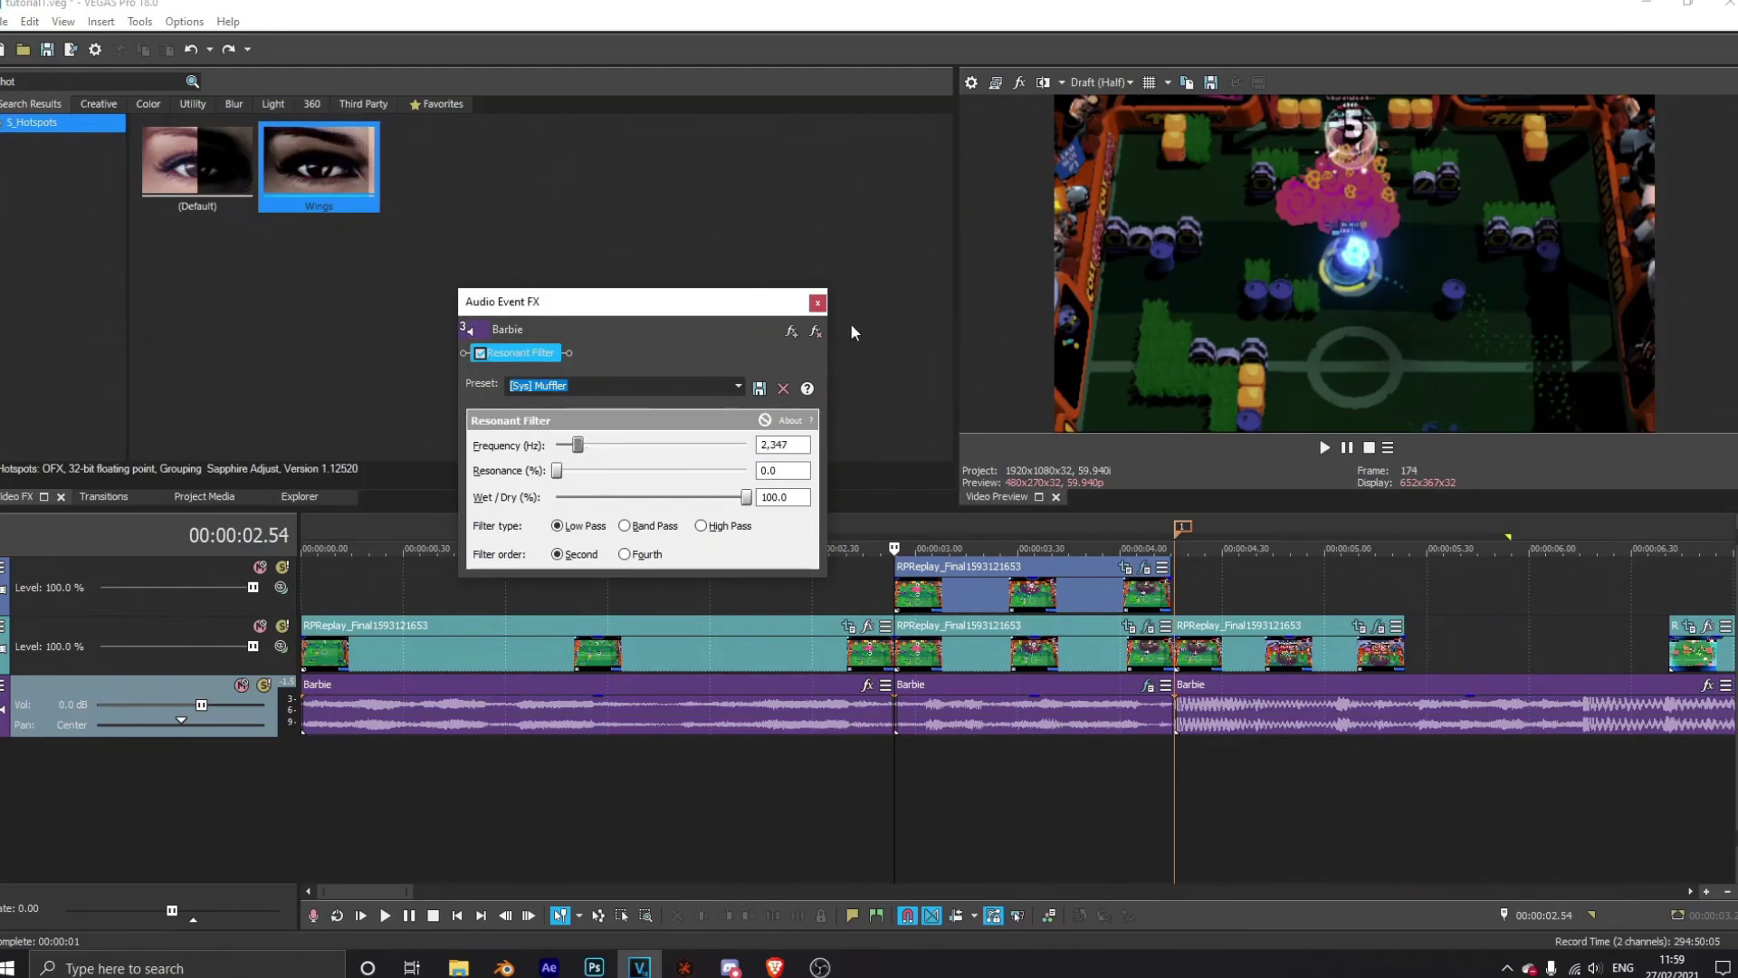
click(817, 306)
click(858, 751)
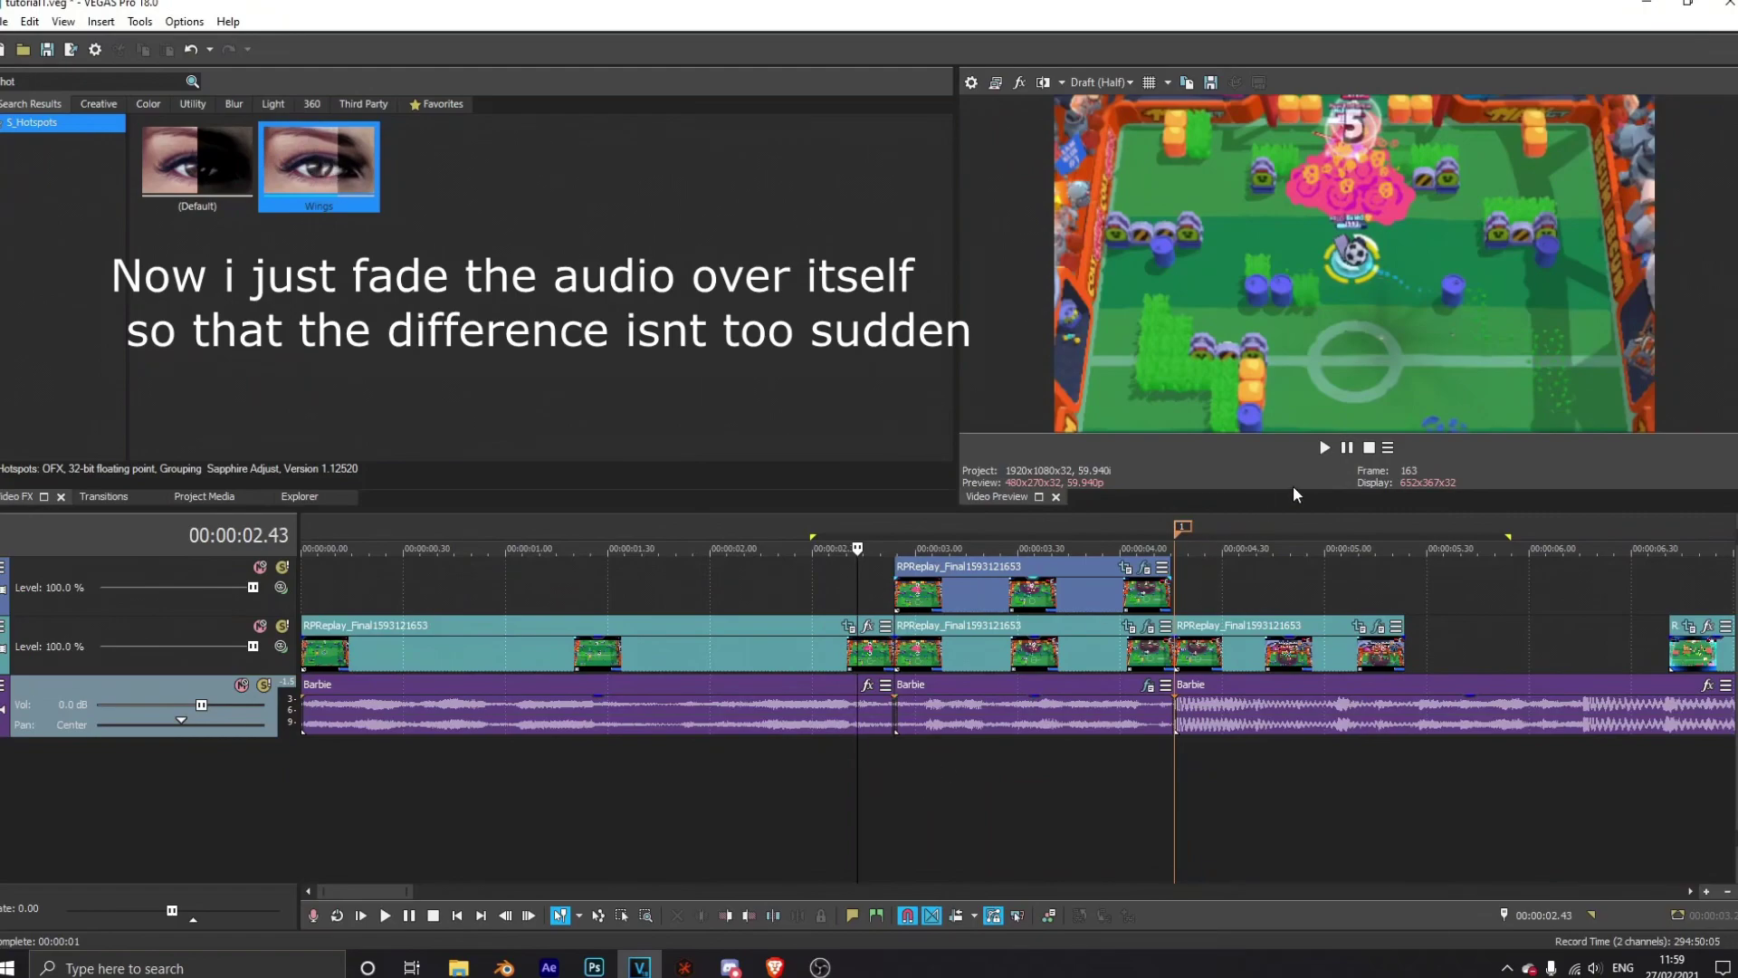
click(1327, 449)
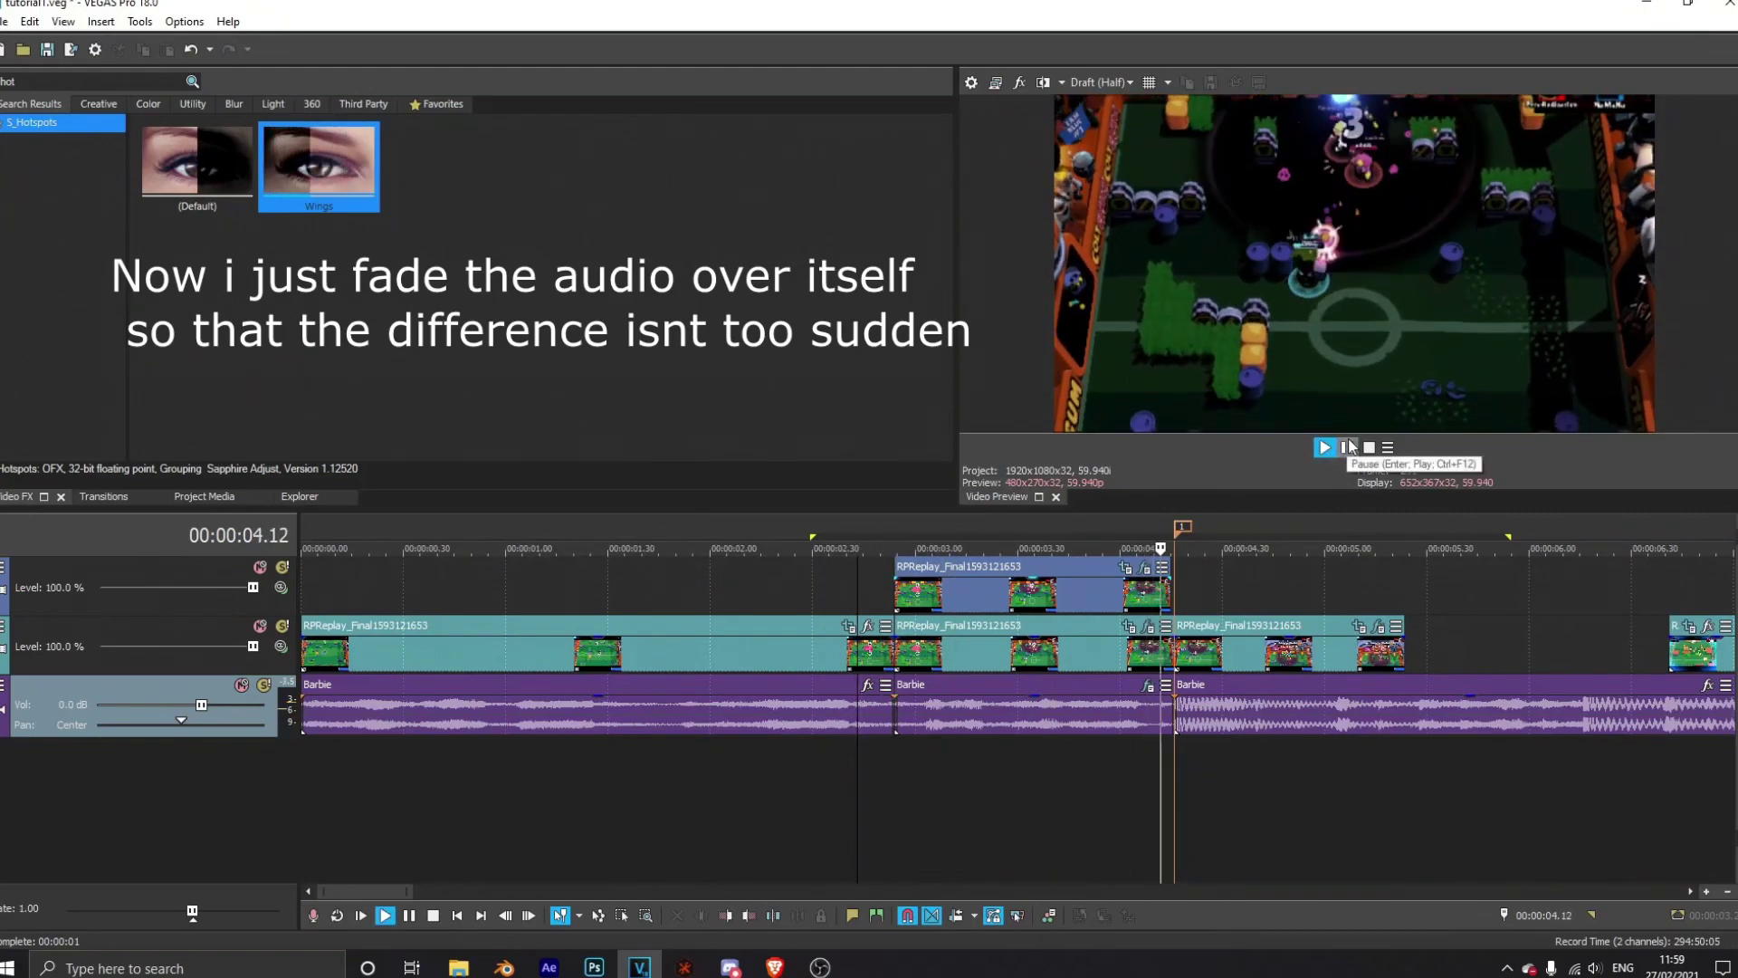
click(1348, 447)
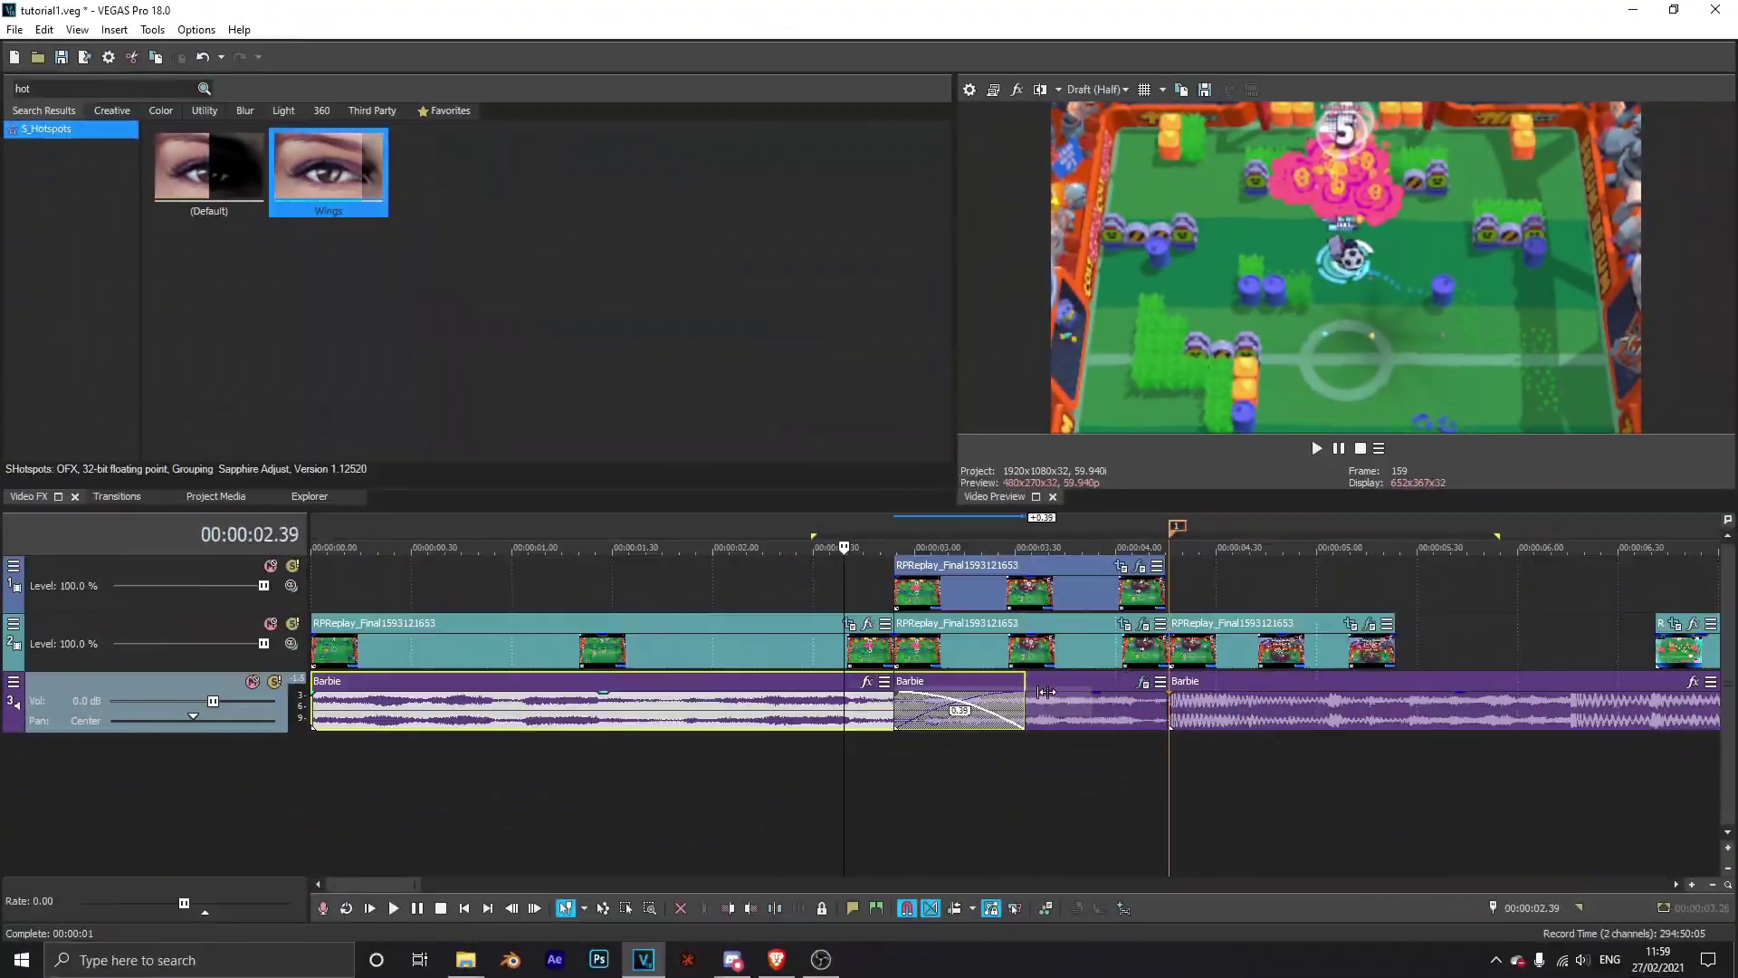
Step: Extend the first Barbie segment 0.51 over the muffled segment to crossfade them, and play back the transition
drag(1105, 698, 1063, 705)
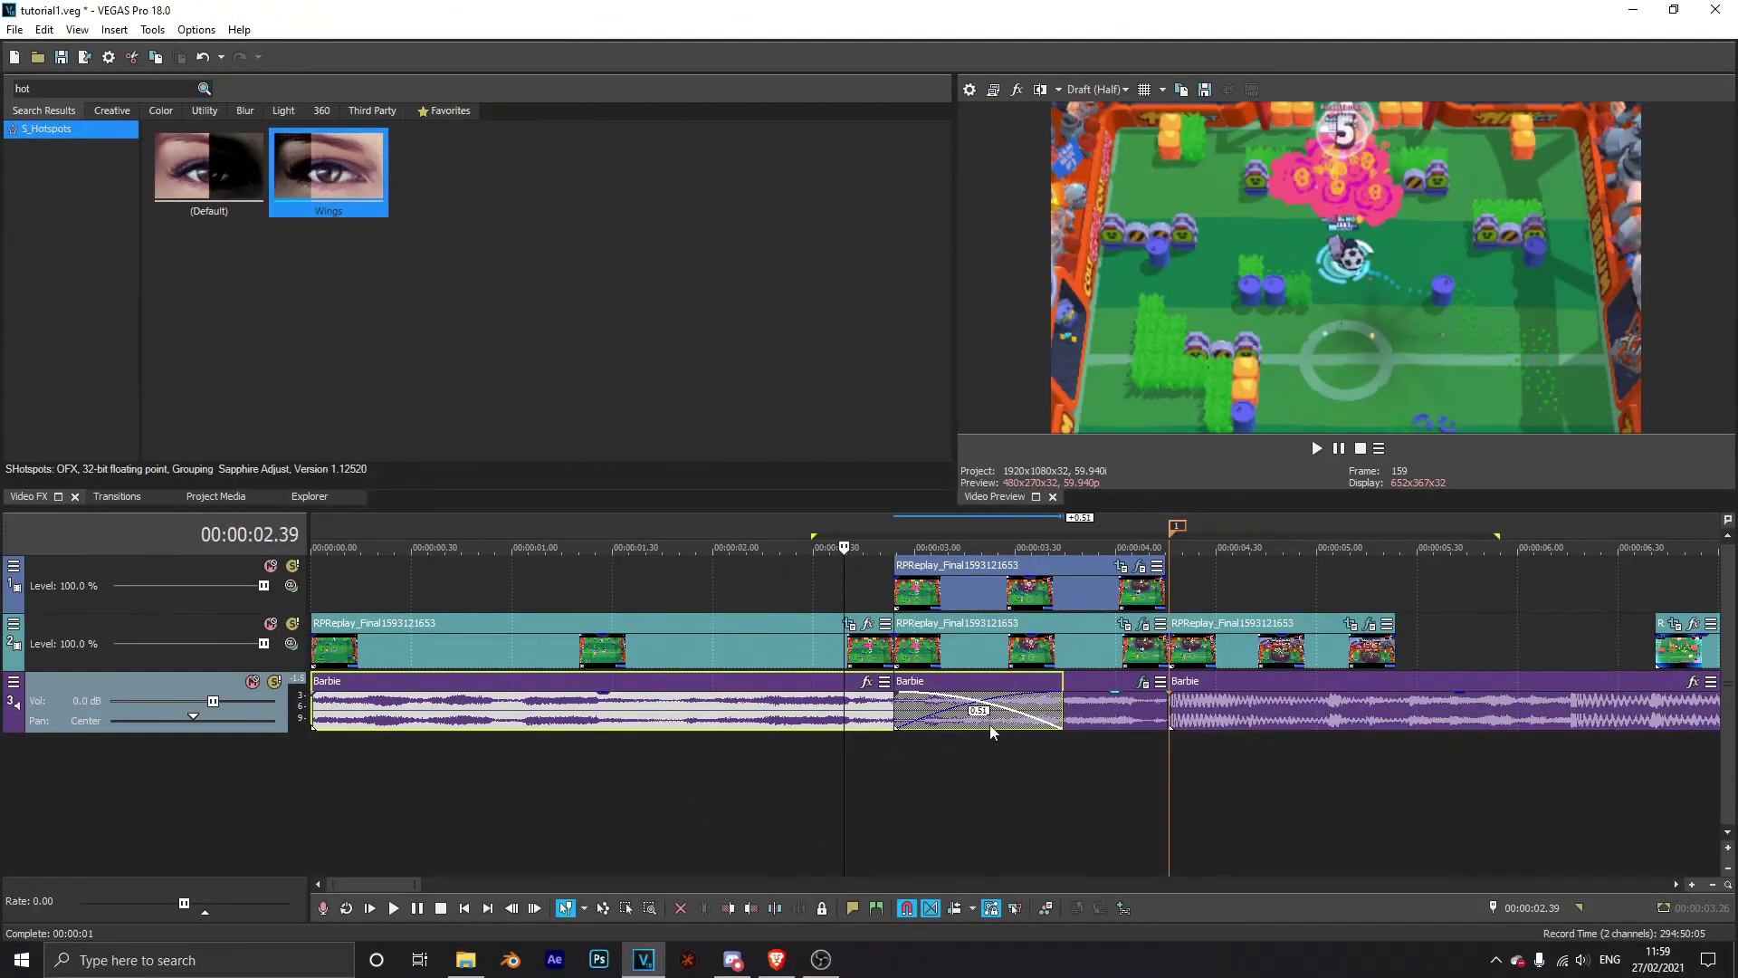
click(891, 585)
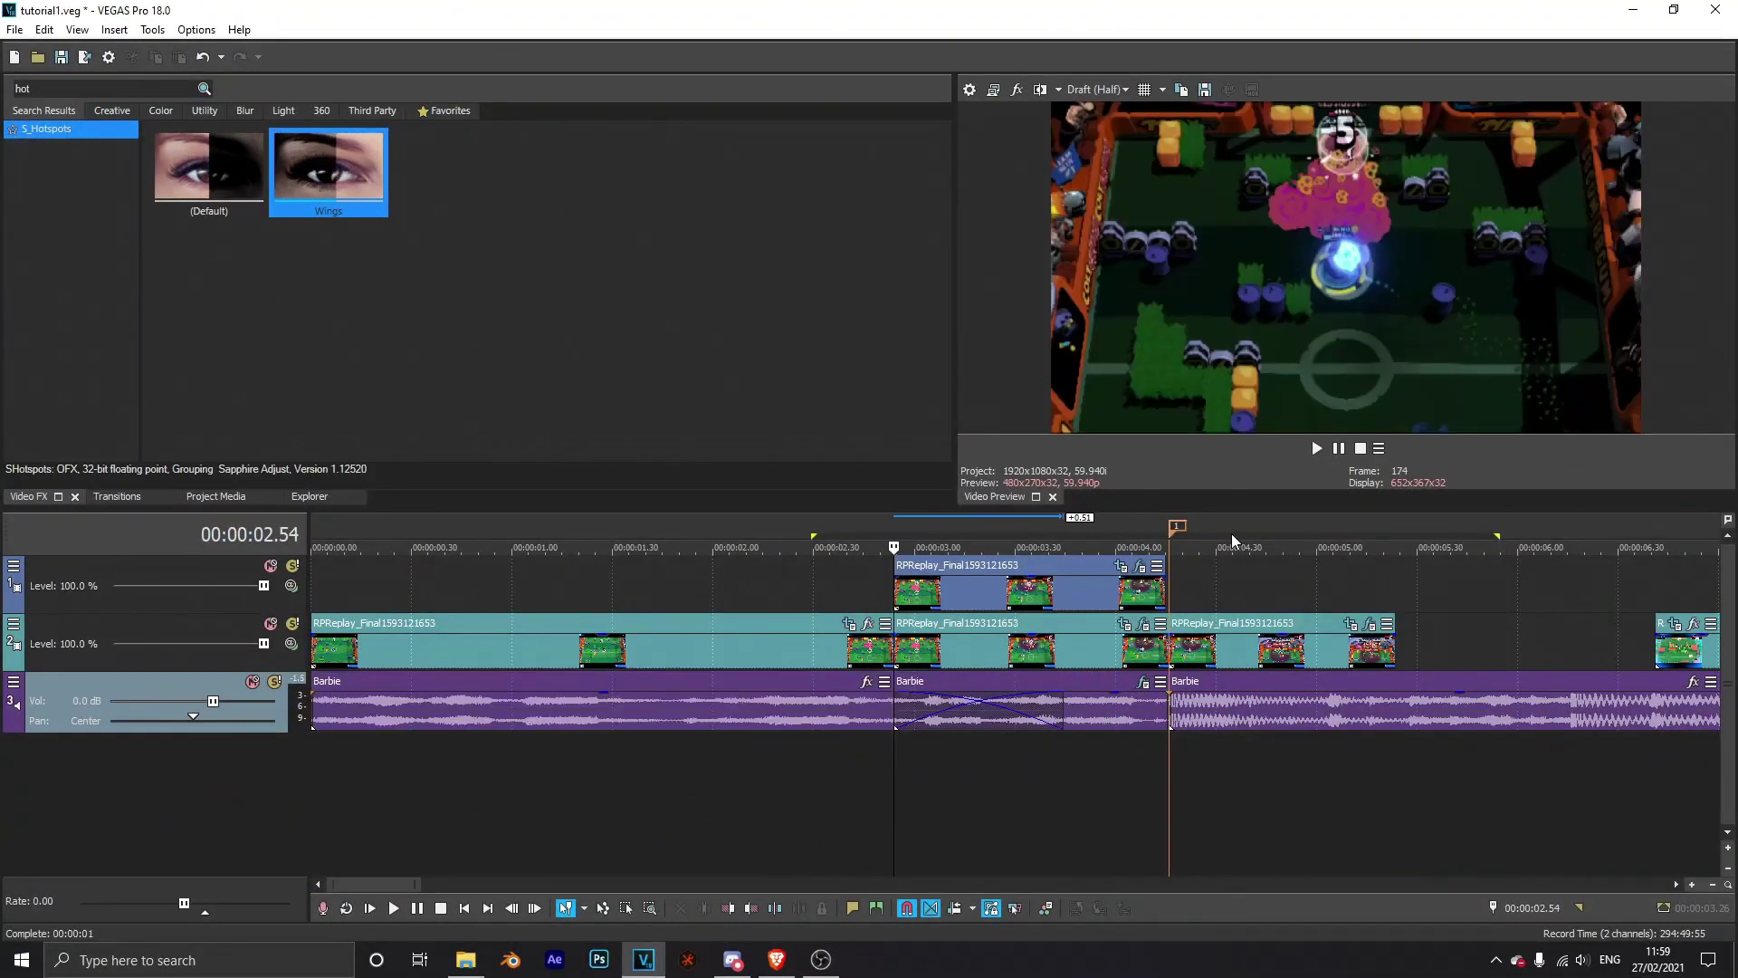
click(1316, 449)
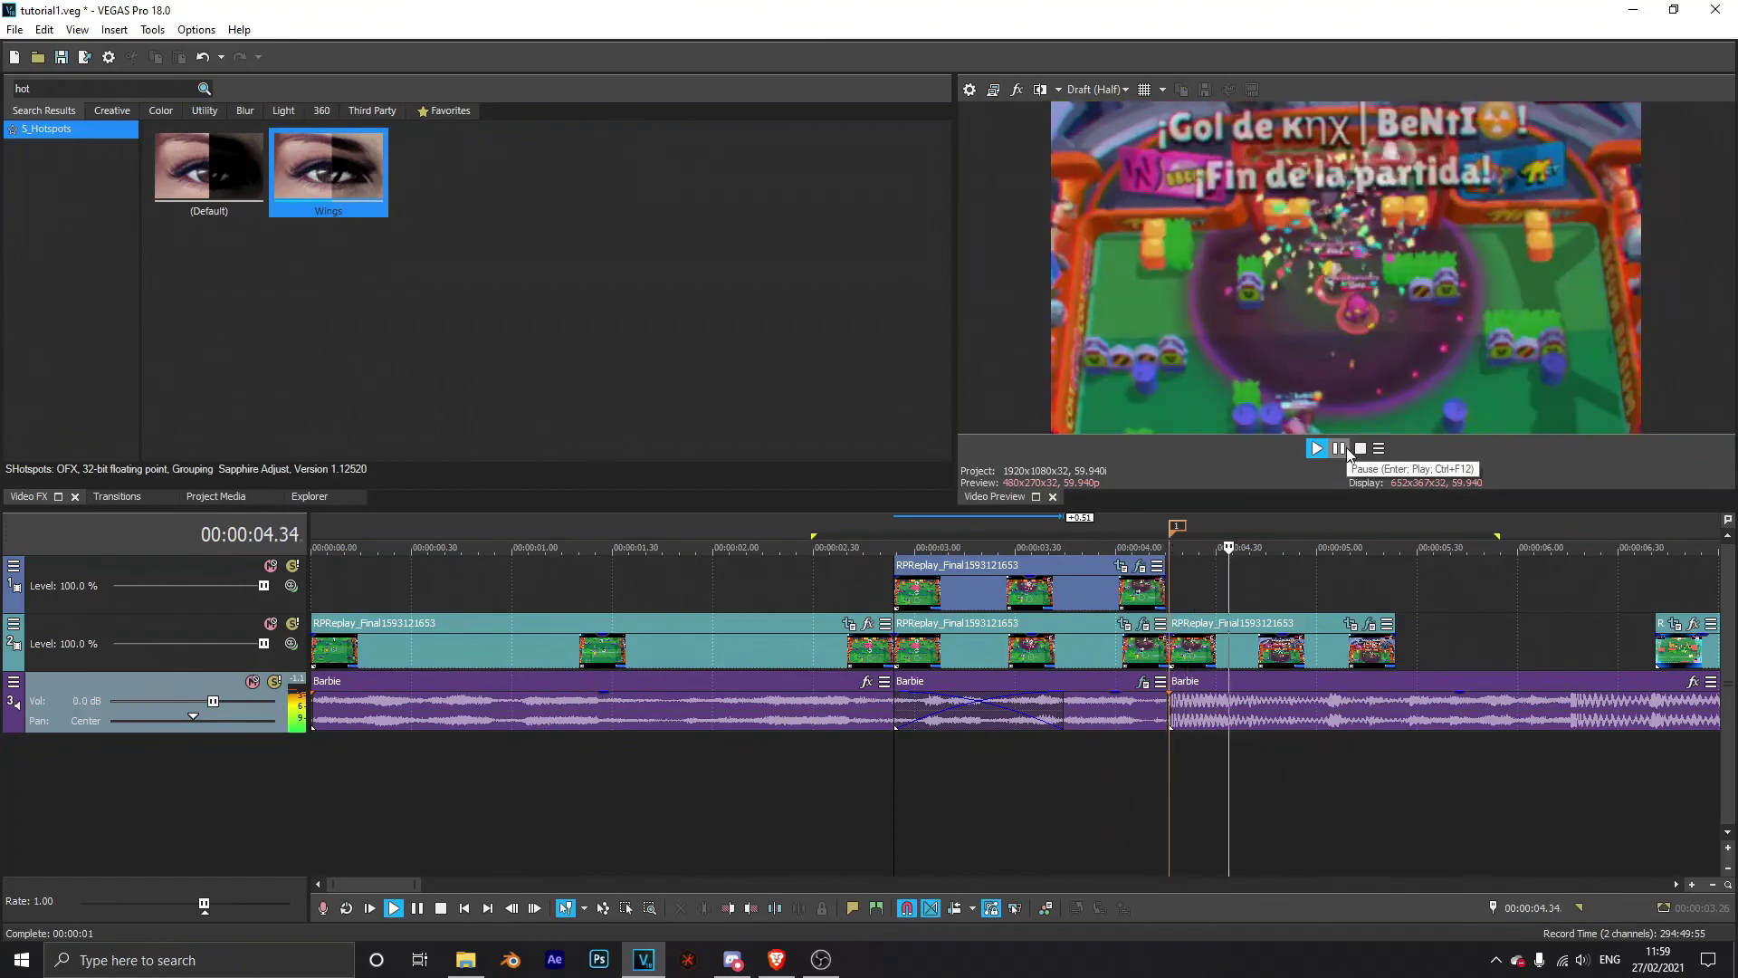
click(1339, 449)
click(887, 801)
click(1316, 449)
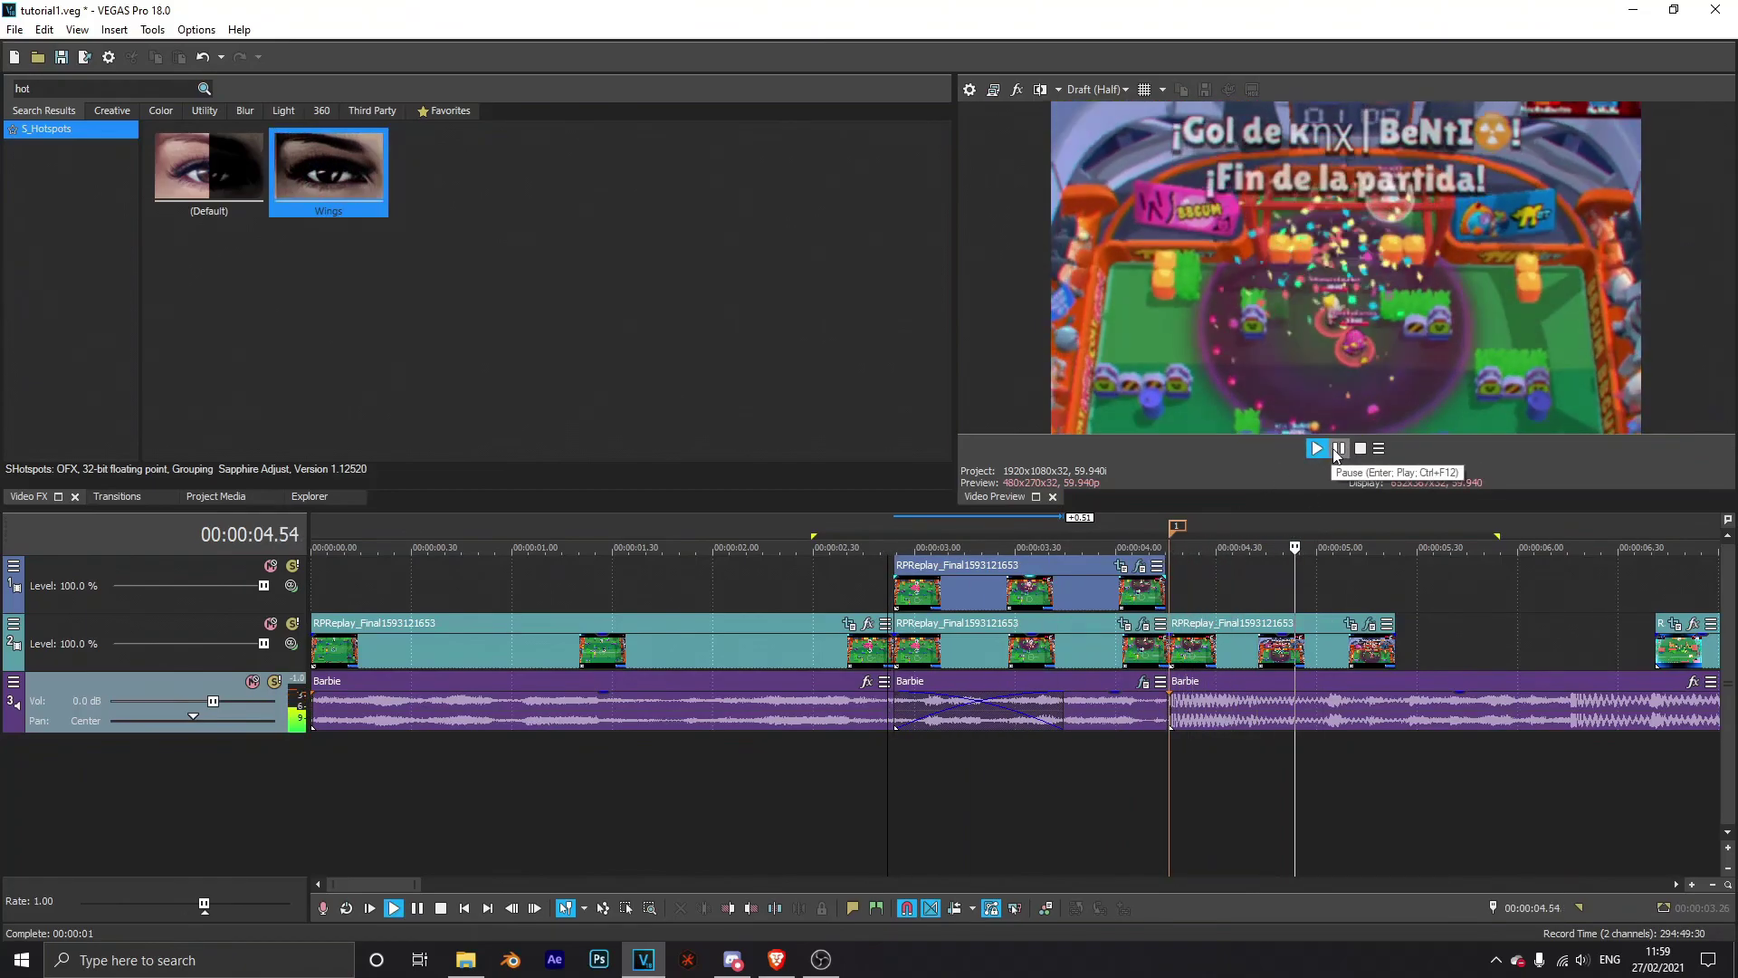
click(1339, 449)
click(898, 796)
scroll(1014, 810, down, 2)
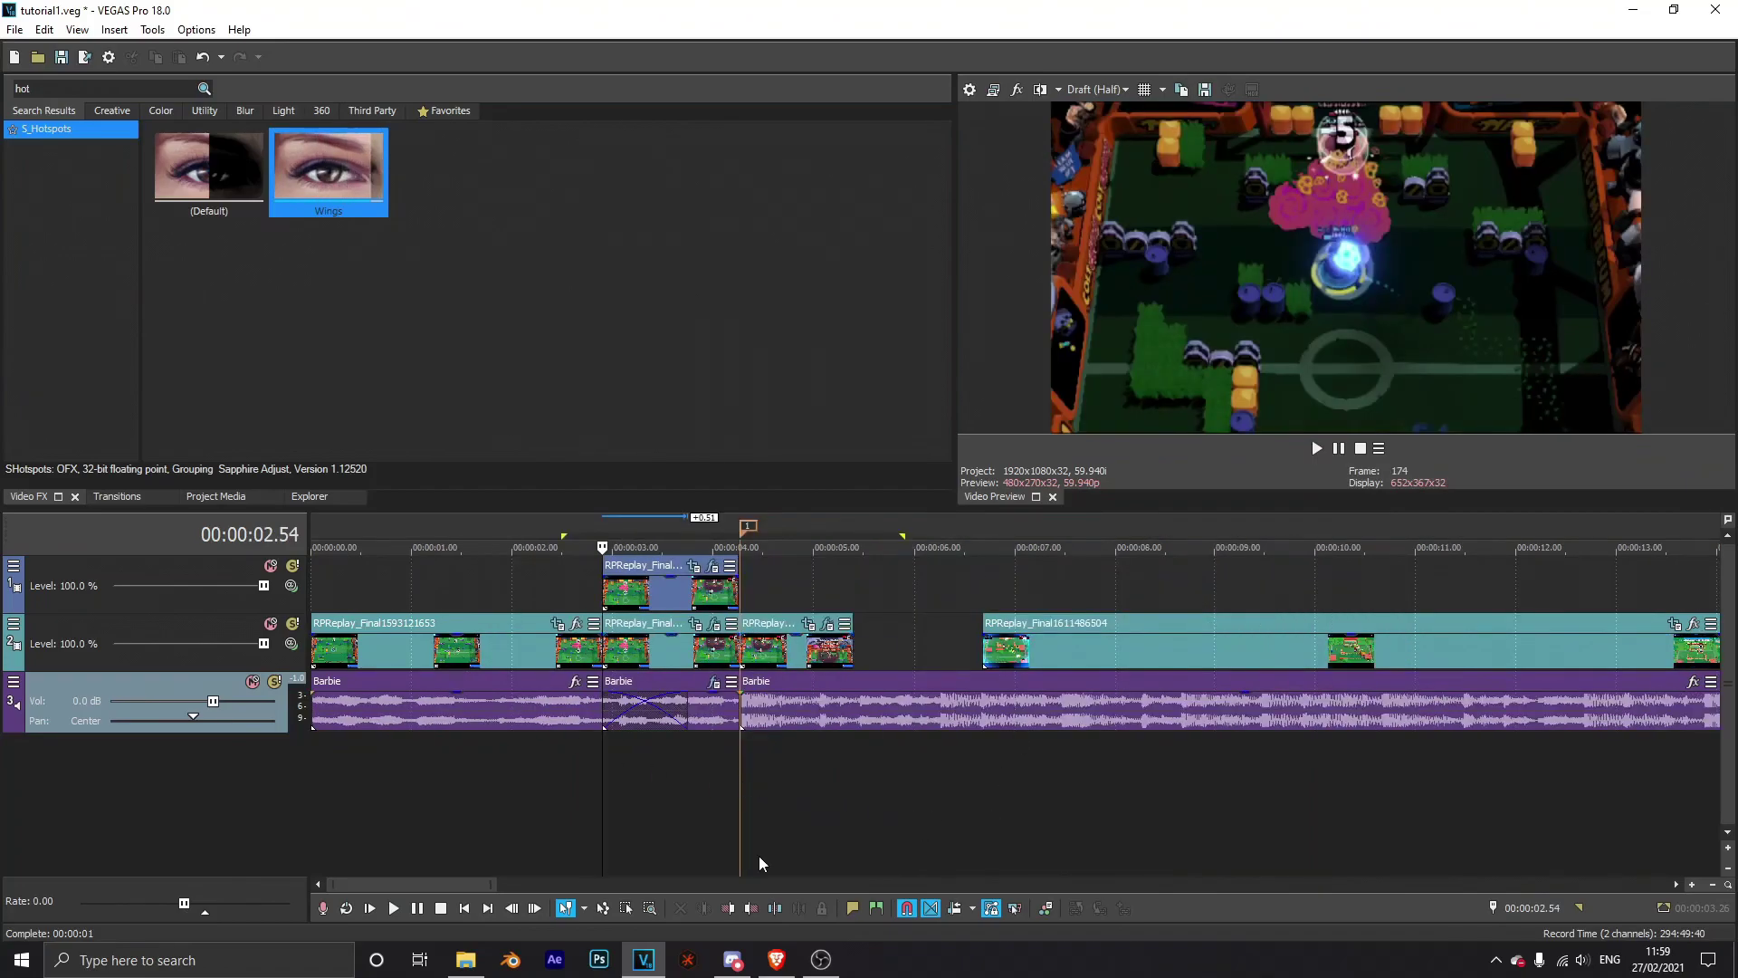
click(809, 776)
drag(1046, 627, 910, 638)
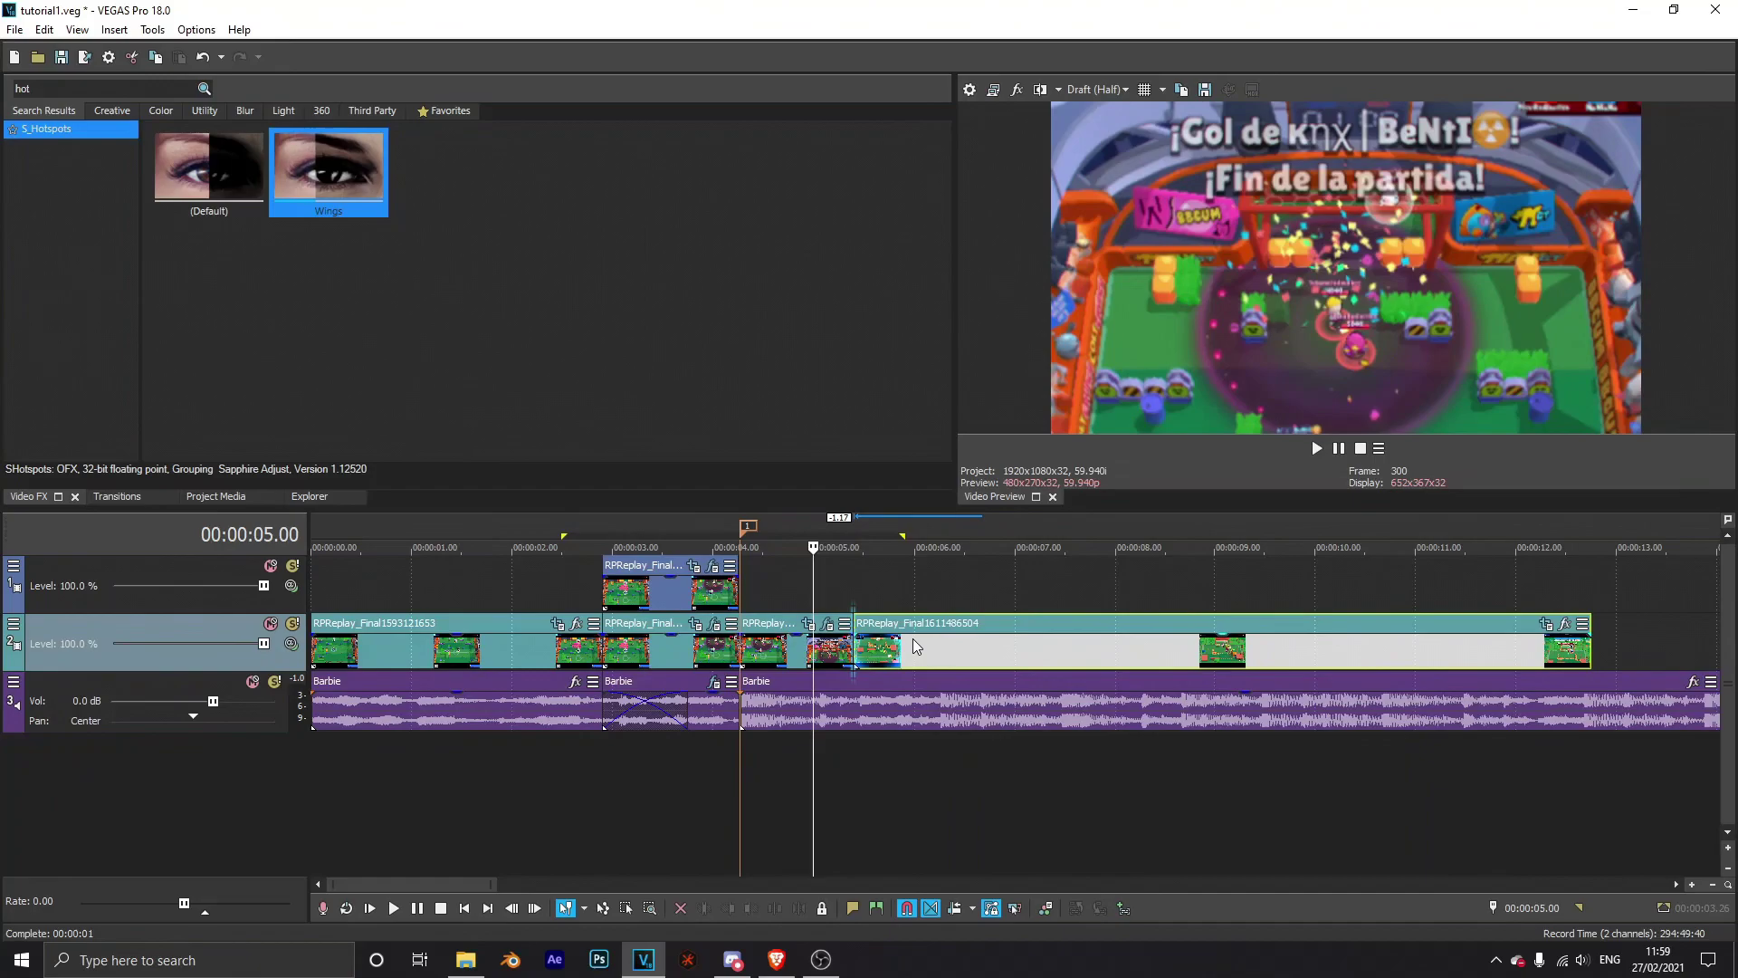
click(720, 785)
click(1316, 448)
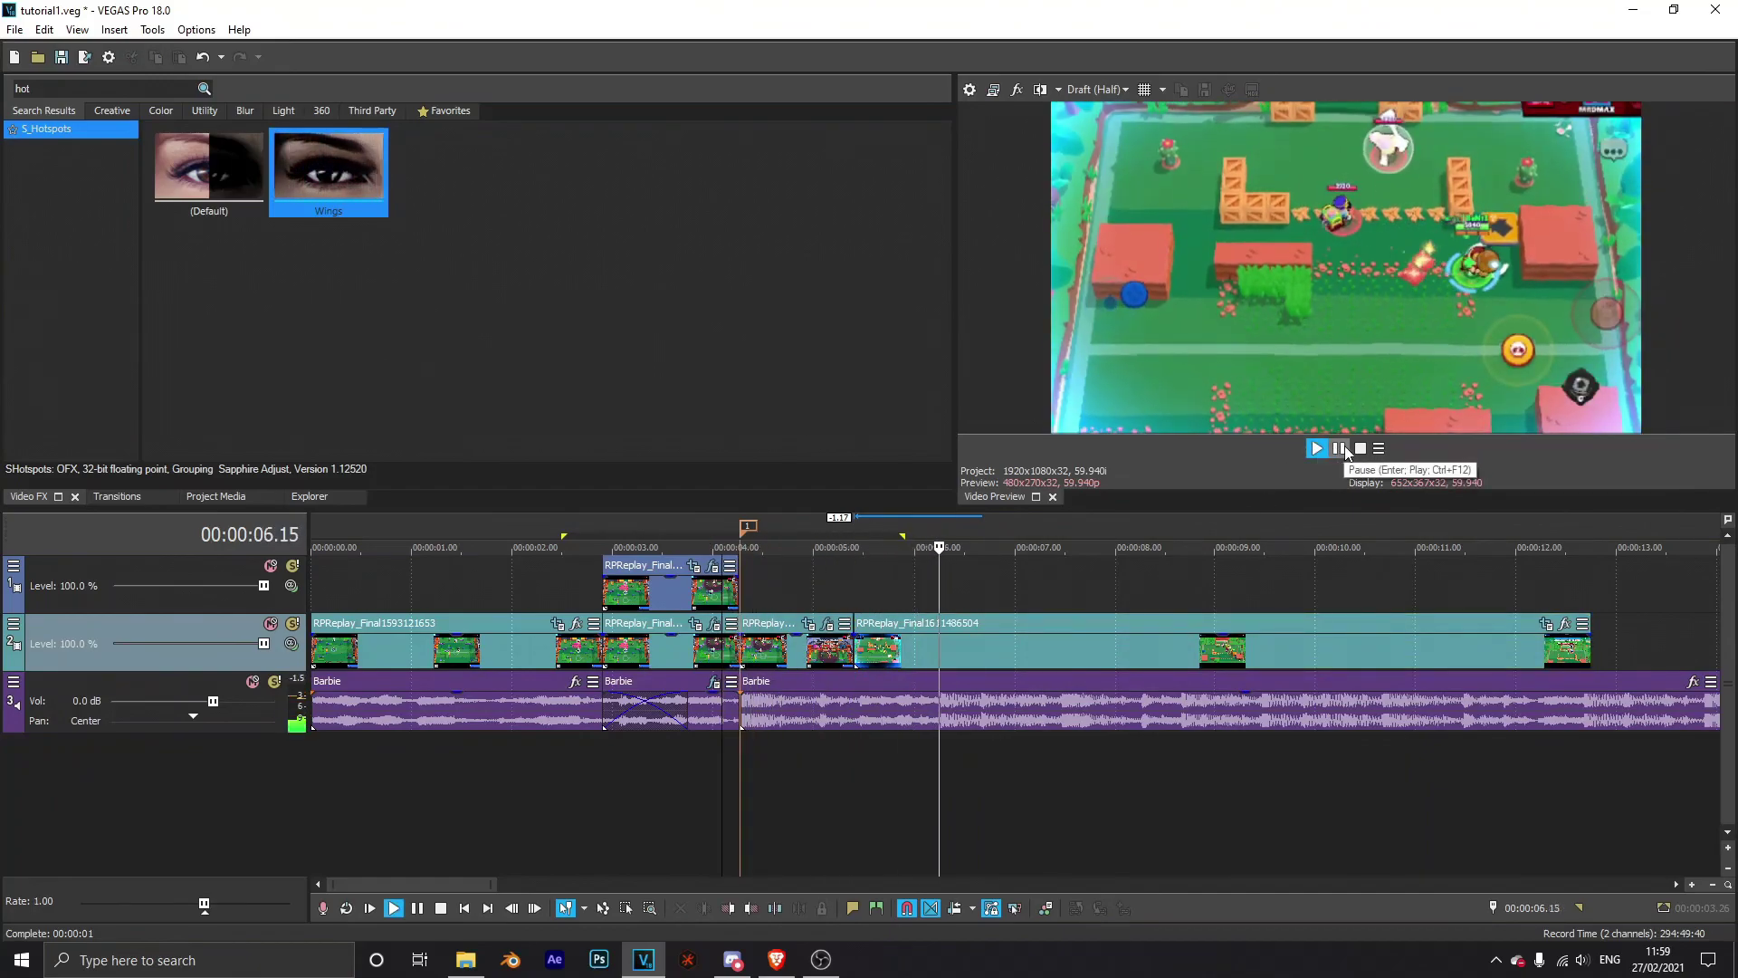
click(1346, 450)
Step: Add a marker on the song's beat at 00:00:06.16
click(1061, 720)
scroll(1127, 755, up, 5)
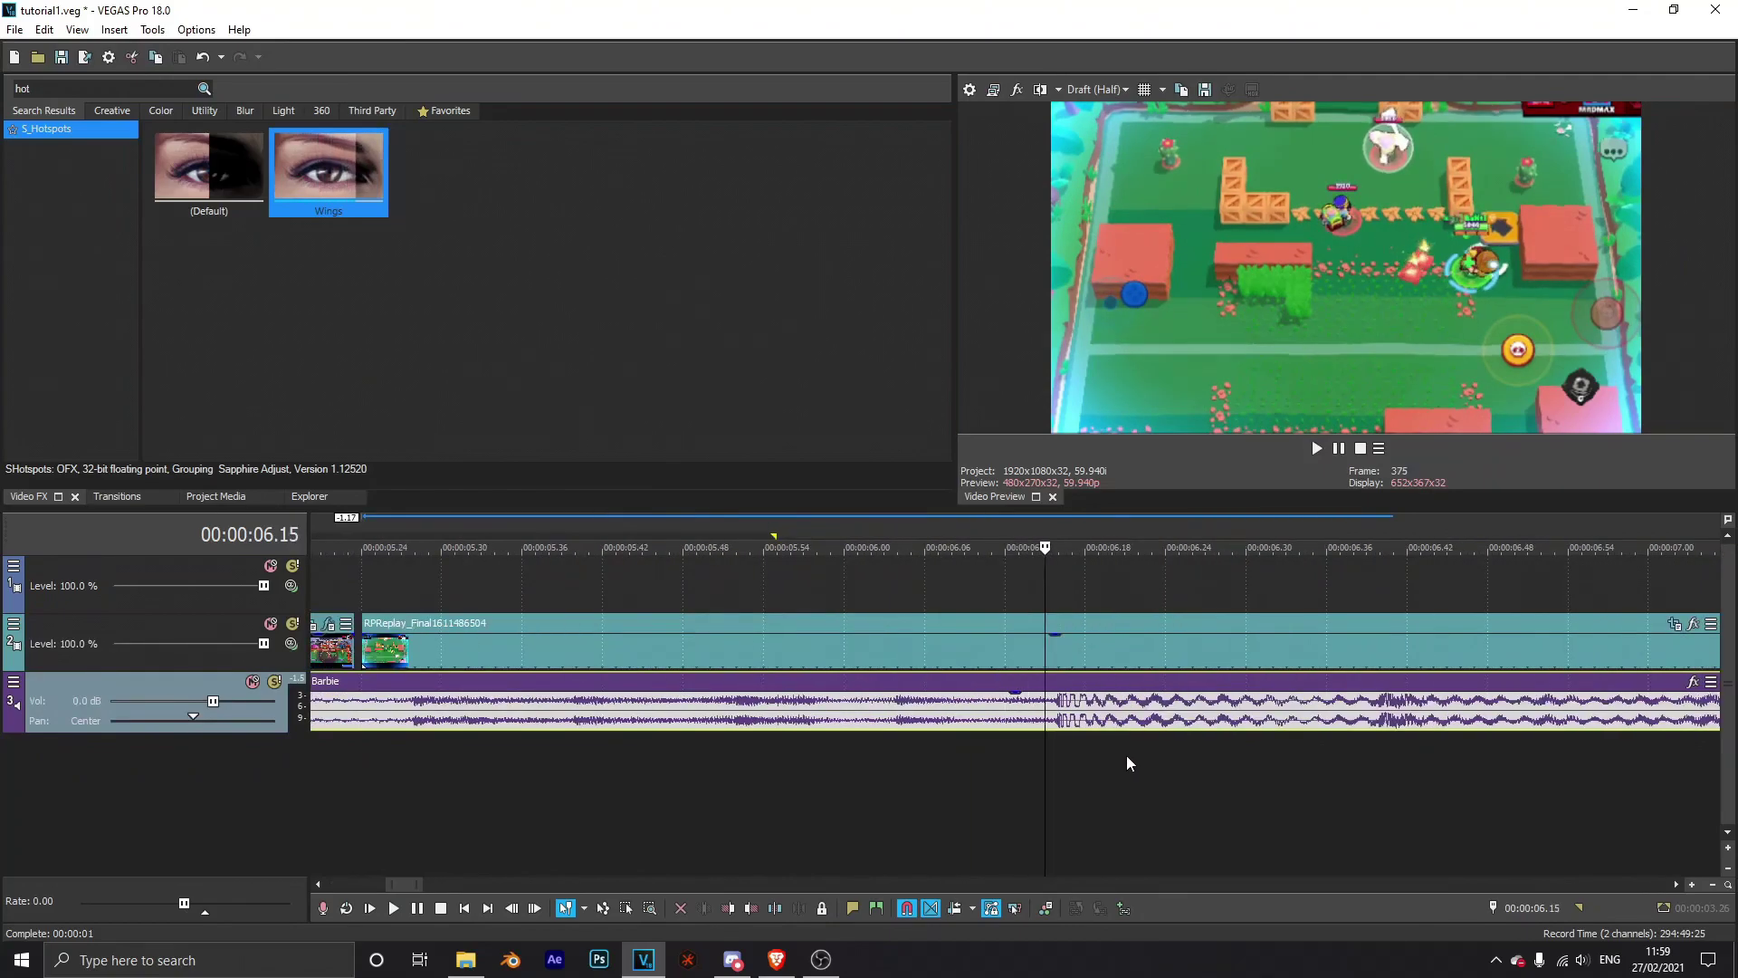
key(Right)
key(m)
scroll(1187, 772, up, 3)
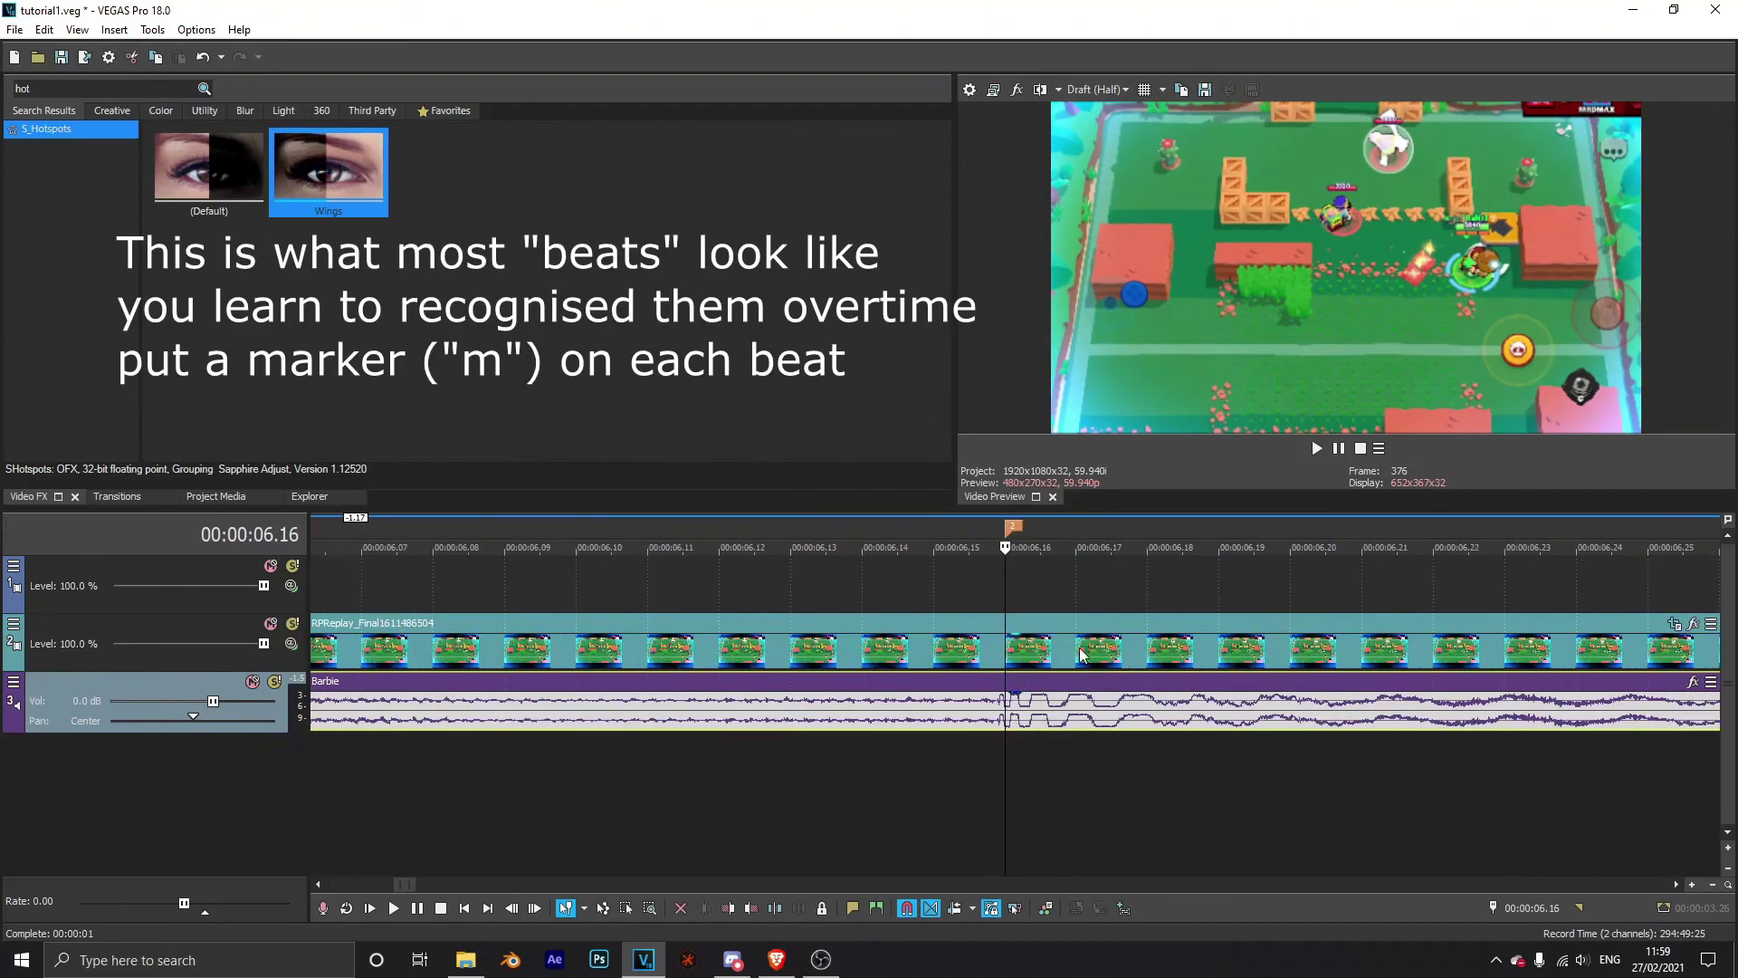
Step: Add a marker on the song's next beat at 00:00:07.27, just before the waveform spike
scroll(1175, 708, down, 5)
click(1230, 752)
scroll(1262, 795, up, 3)
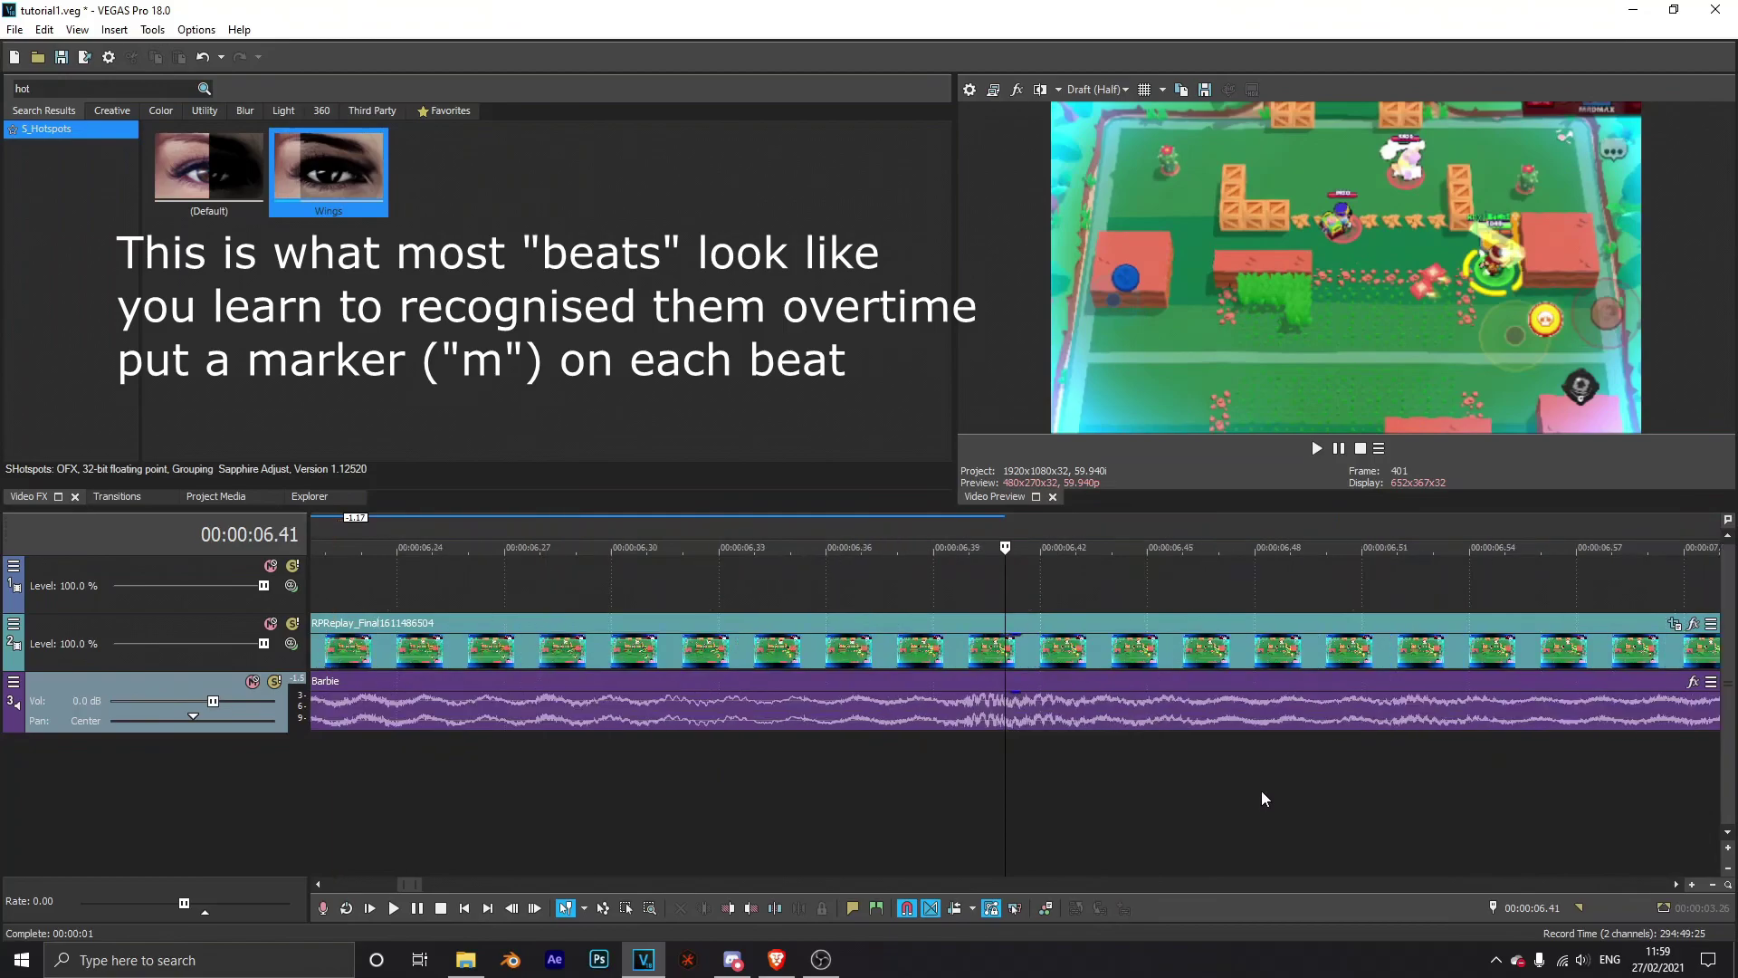
scroll(1231, 787, down, 5)
click(1219, 769)
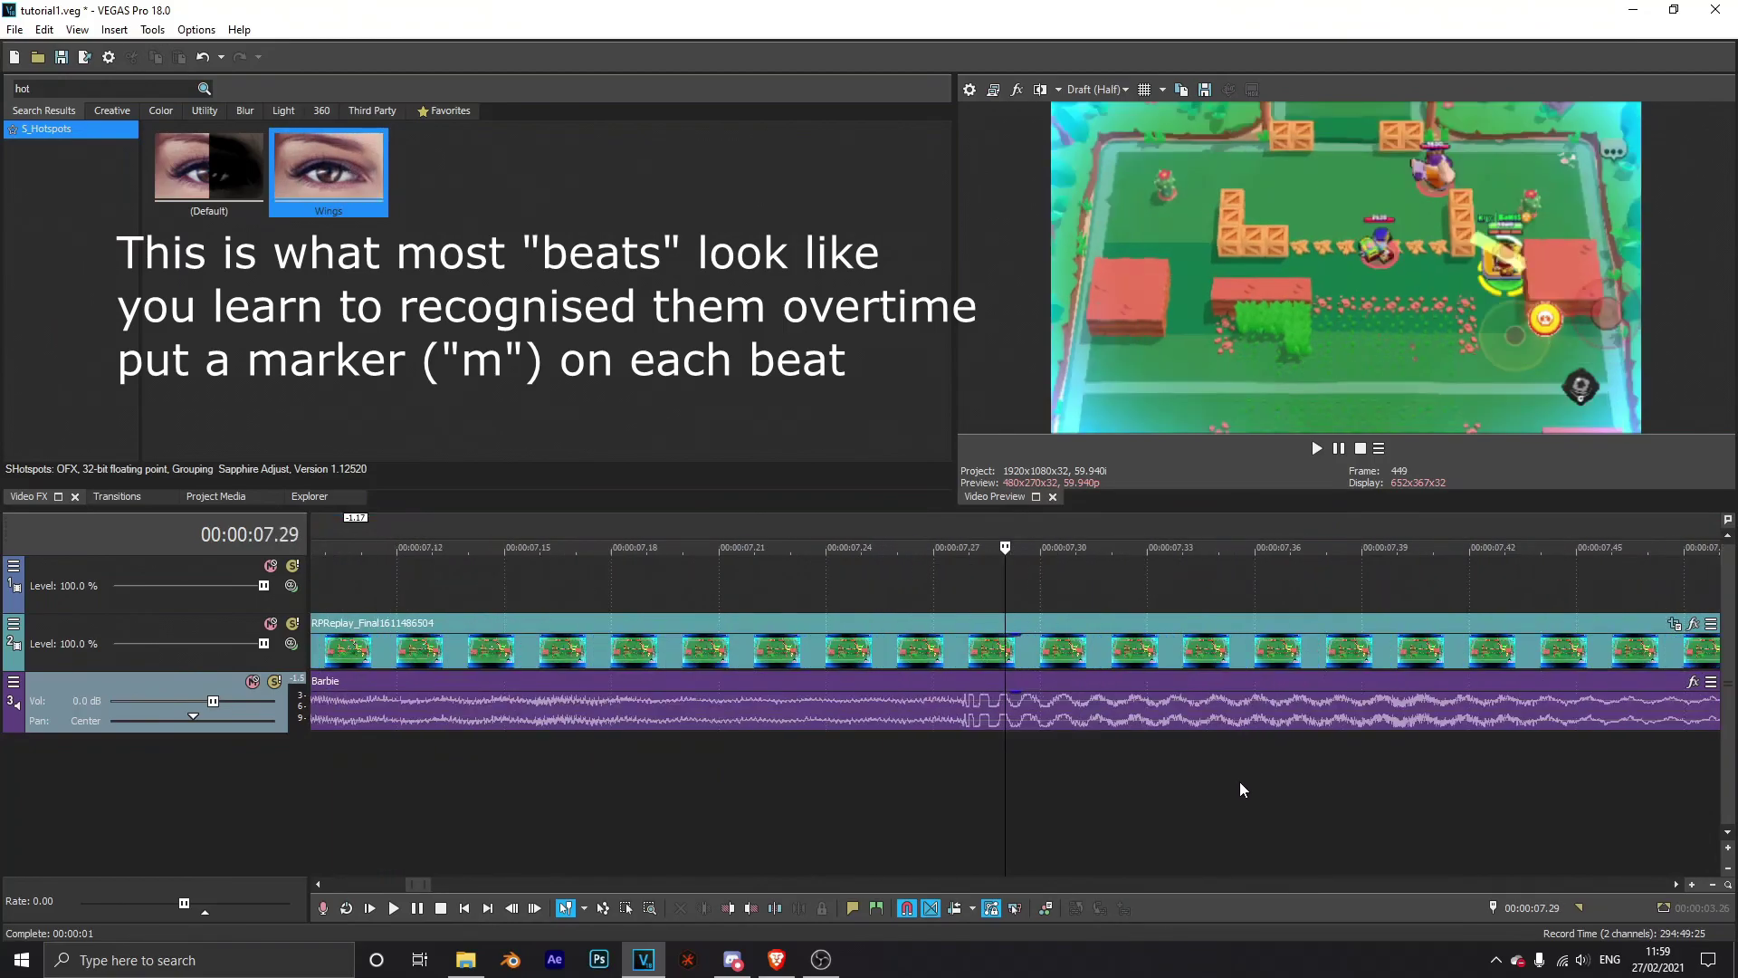
scroll(1045, 749, up, 5)
key(Left)
double_click(920, 759)
click(923, 756)
key(Left)
key(m)
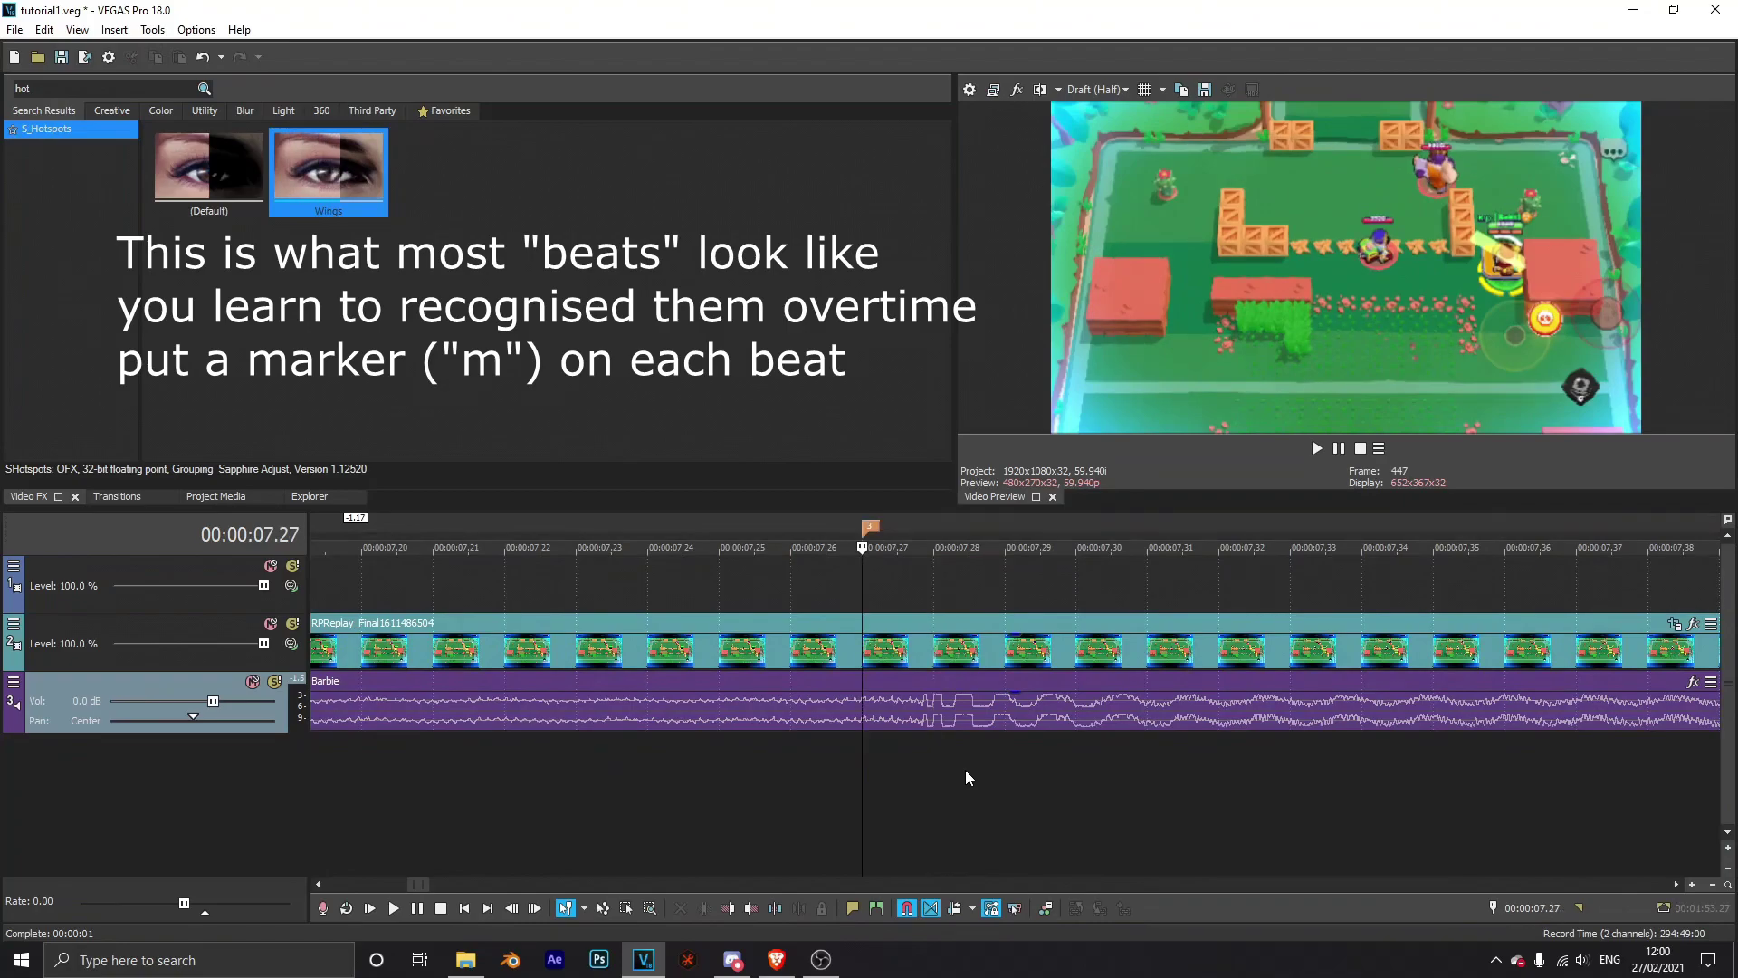
Step: Add a marker on the song's following beat at 00:00:08.39
scroll(896, 757, down, 4)
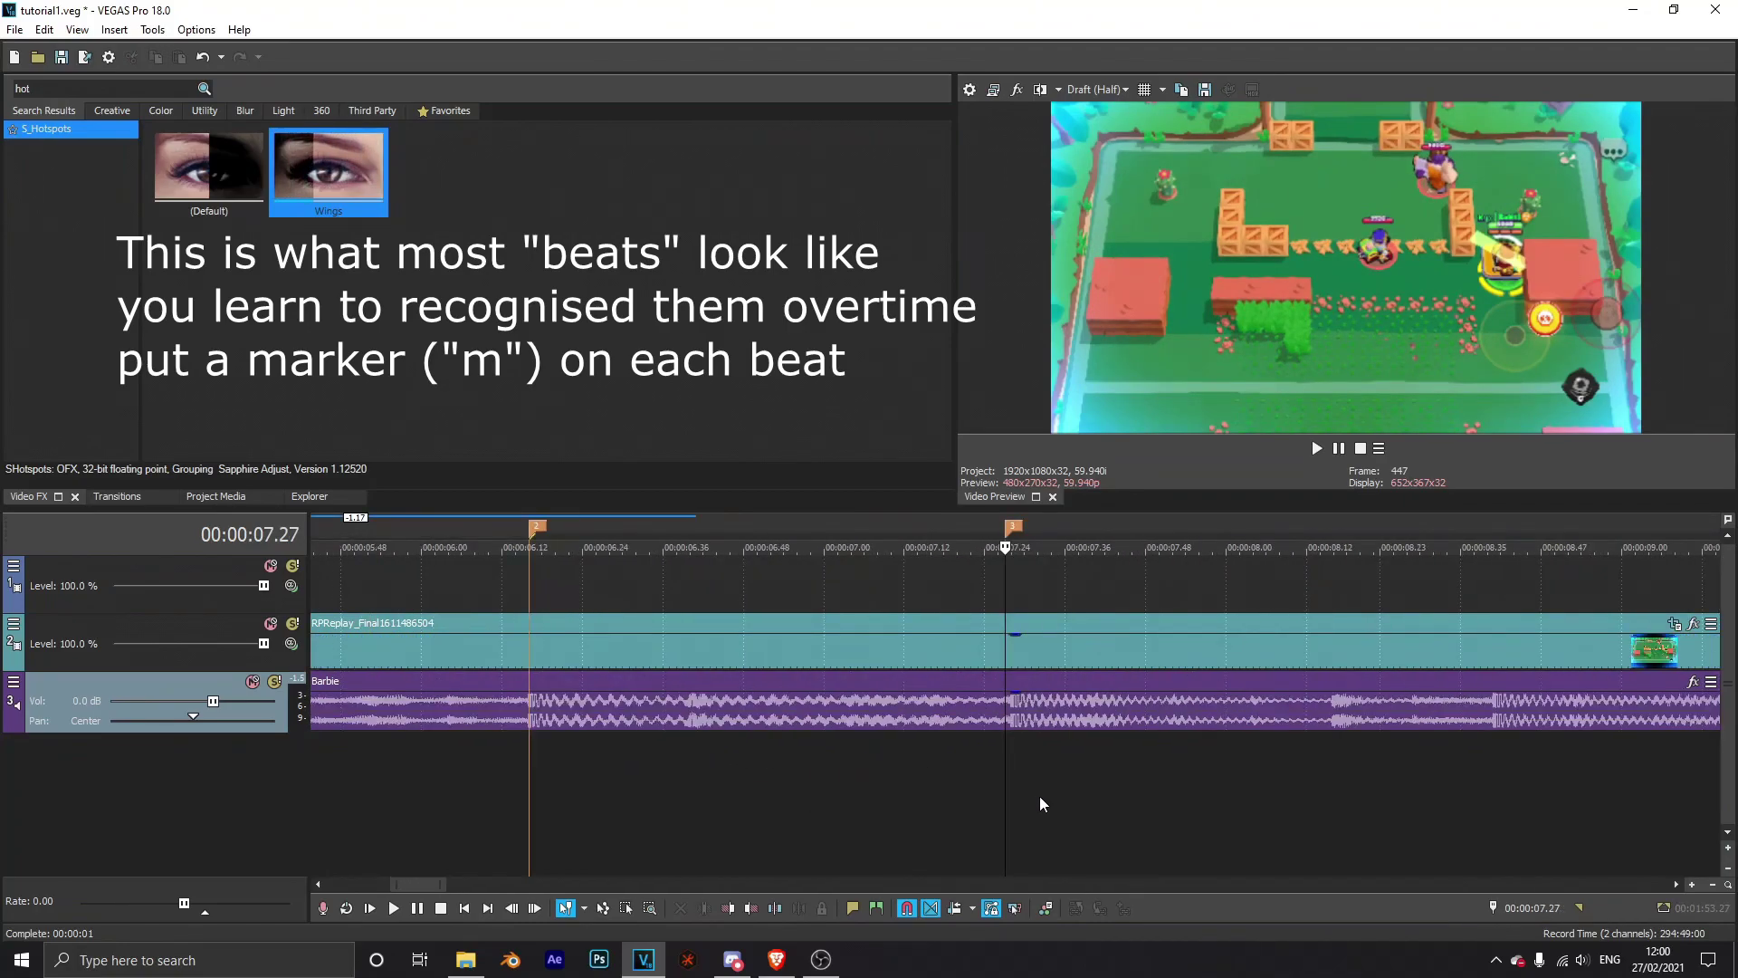
scroll(1394, 768, up, 5)
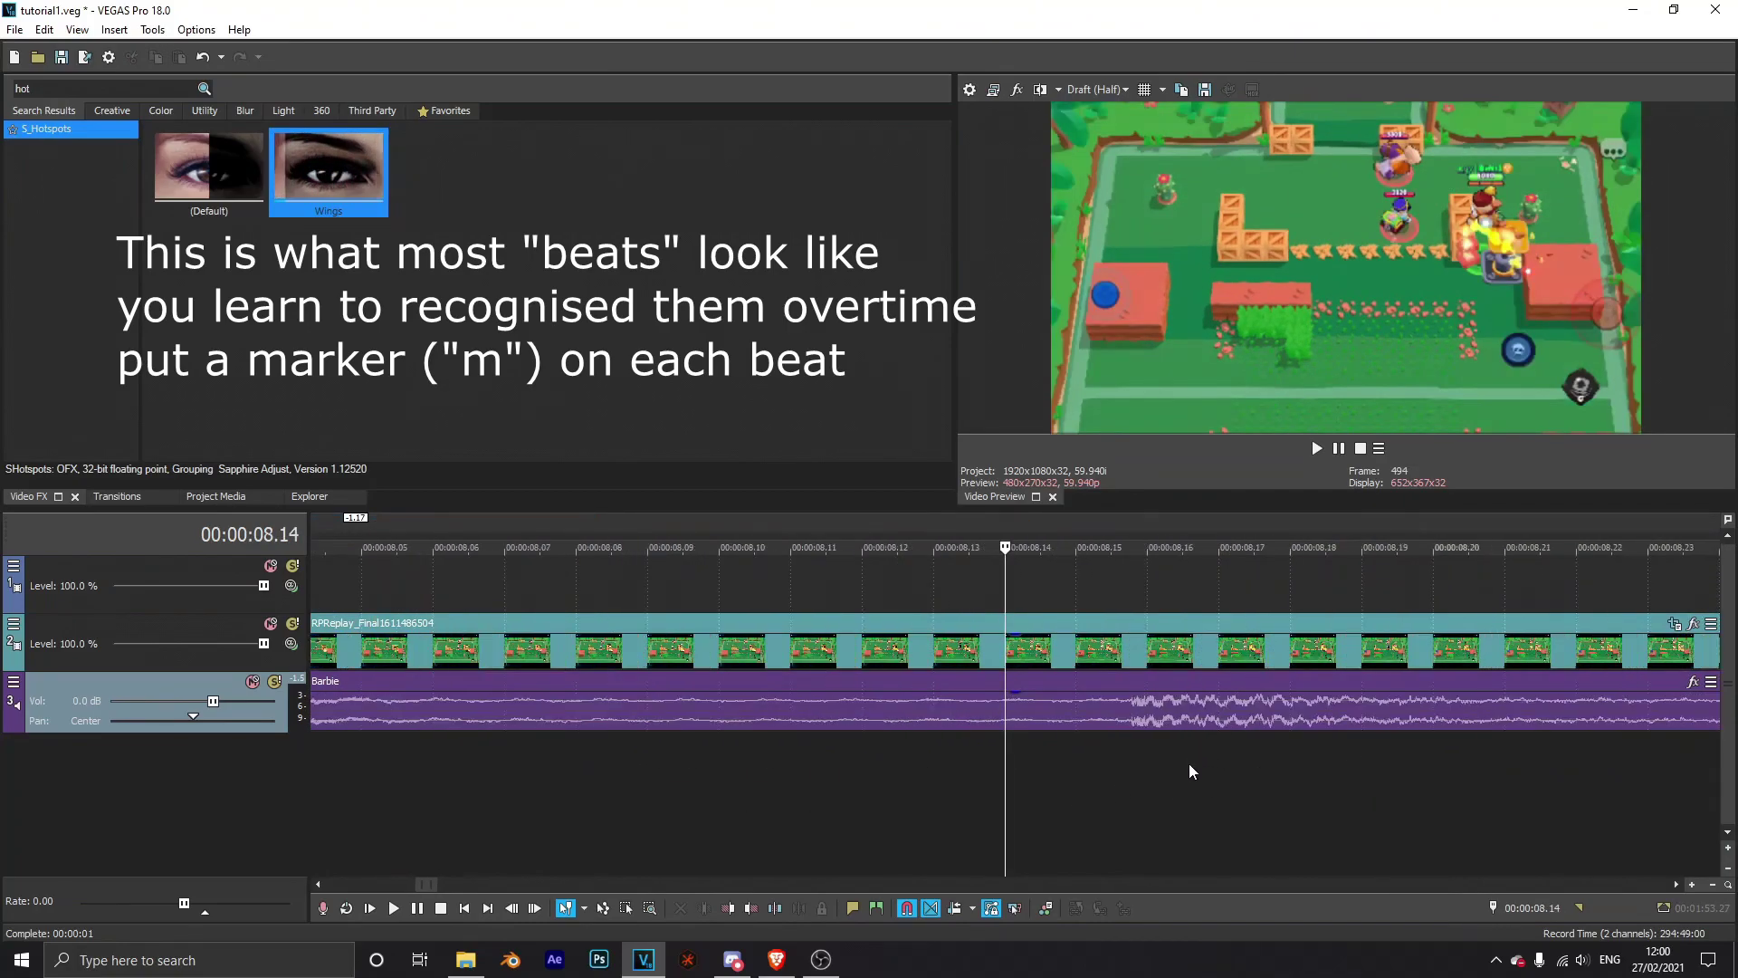
scroll(1186, 760, down, 4)
click(1244, 755)
scroll(1245, 757, up, 4)
scroll(1245, 765, up, 3)
key(Left)
key(Left)
key(m)
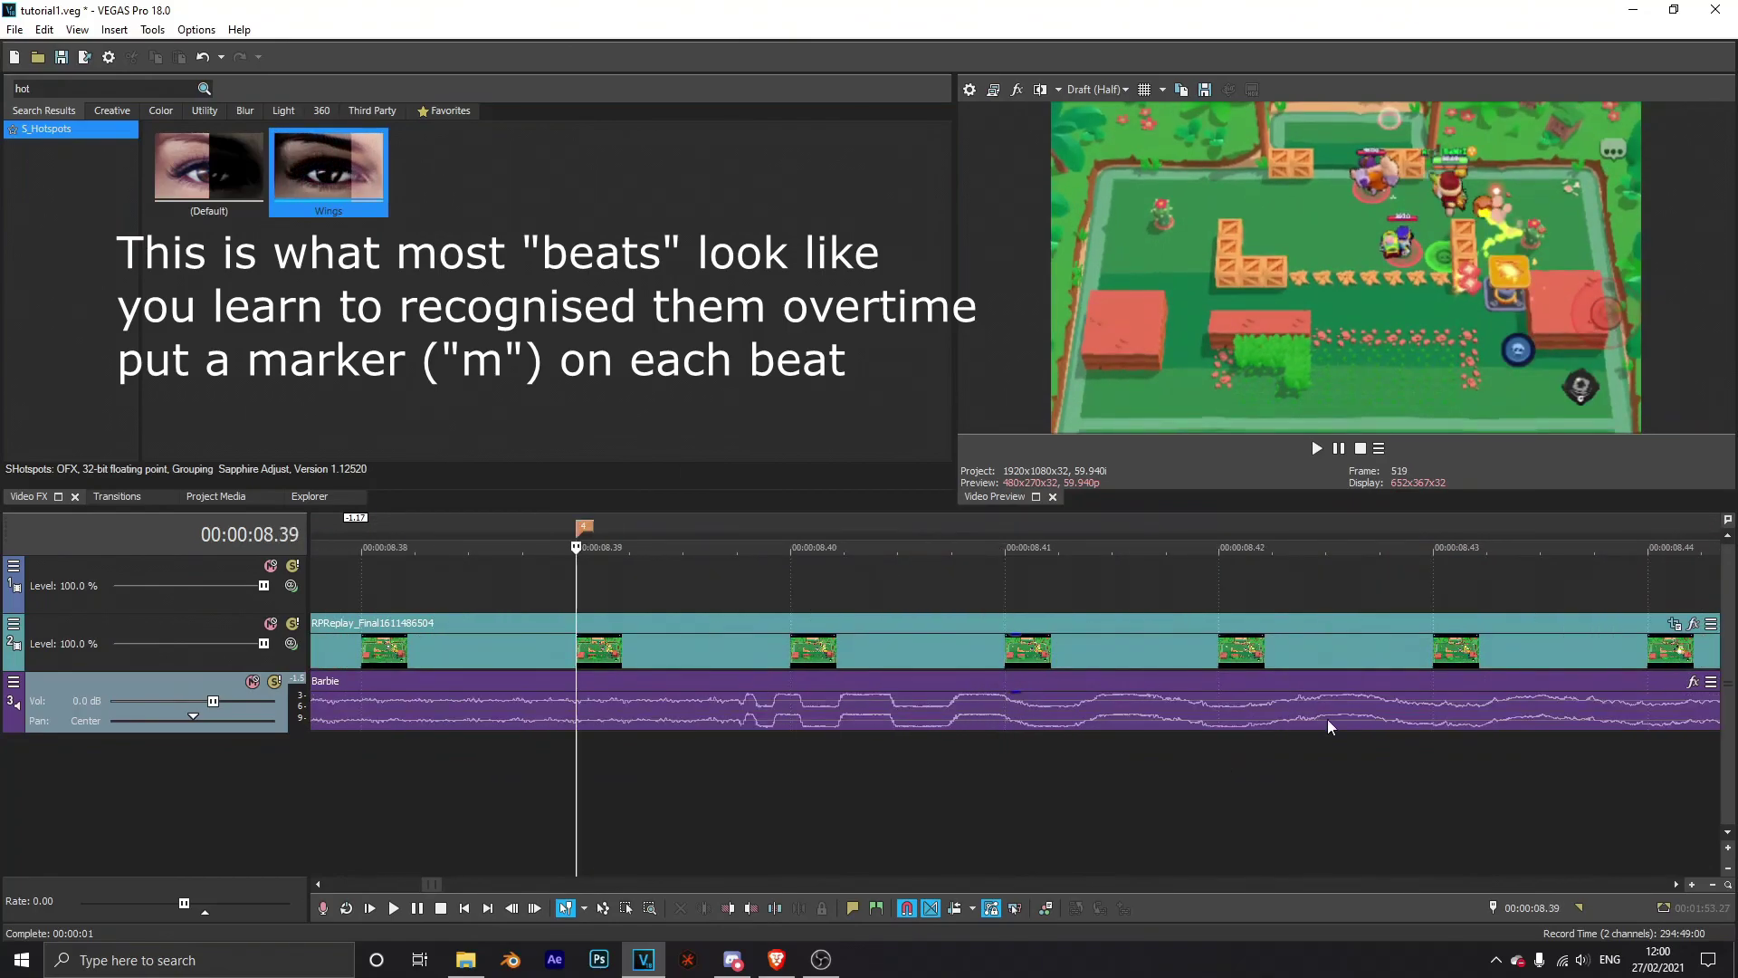
Step: Add a marker on the song's beat at 00:00:09.28
scroll(1327, 725, down, 6)
click(1163, 749)
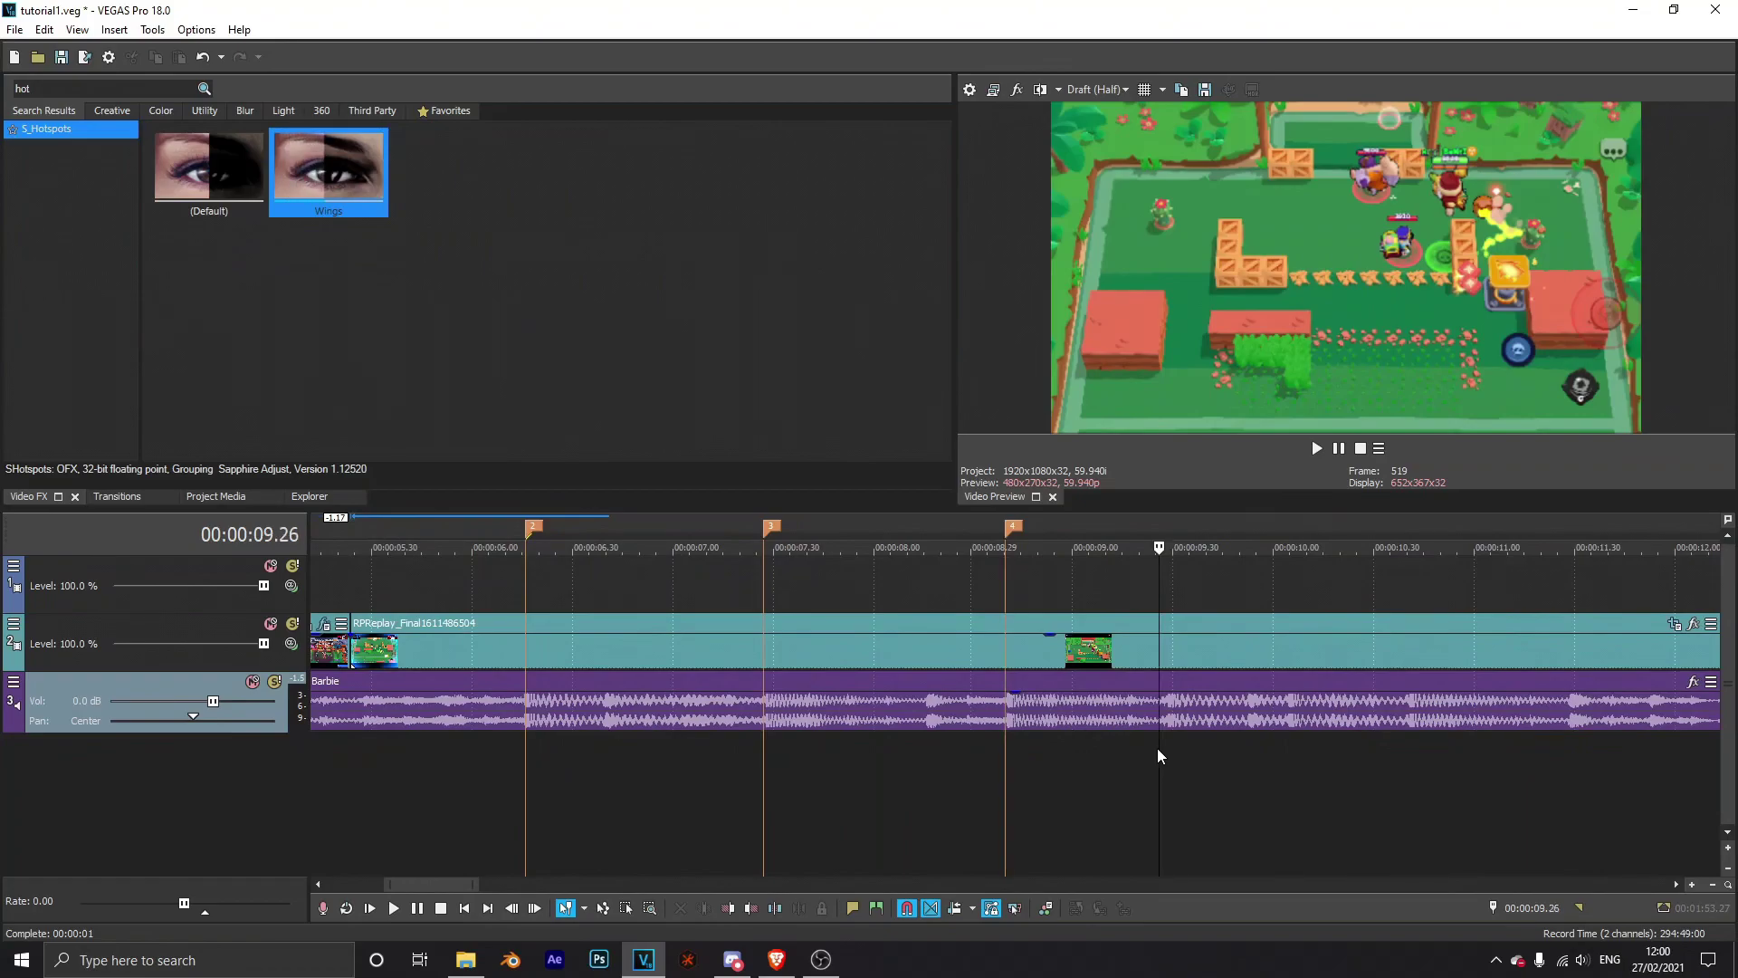
scroll(1168, 755, up, 8)
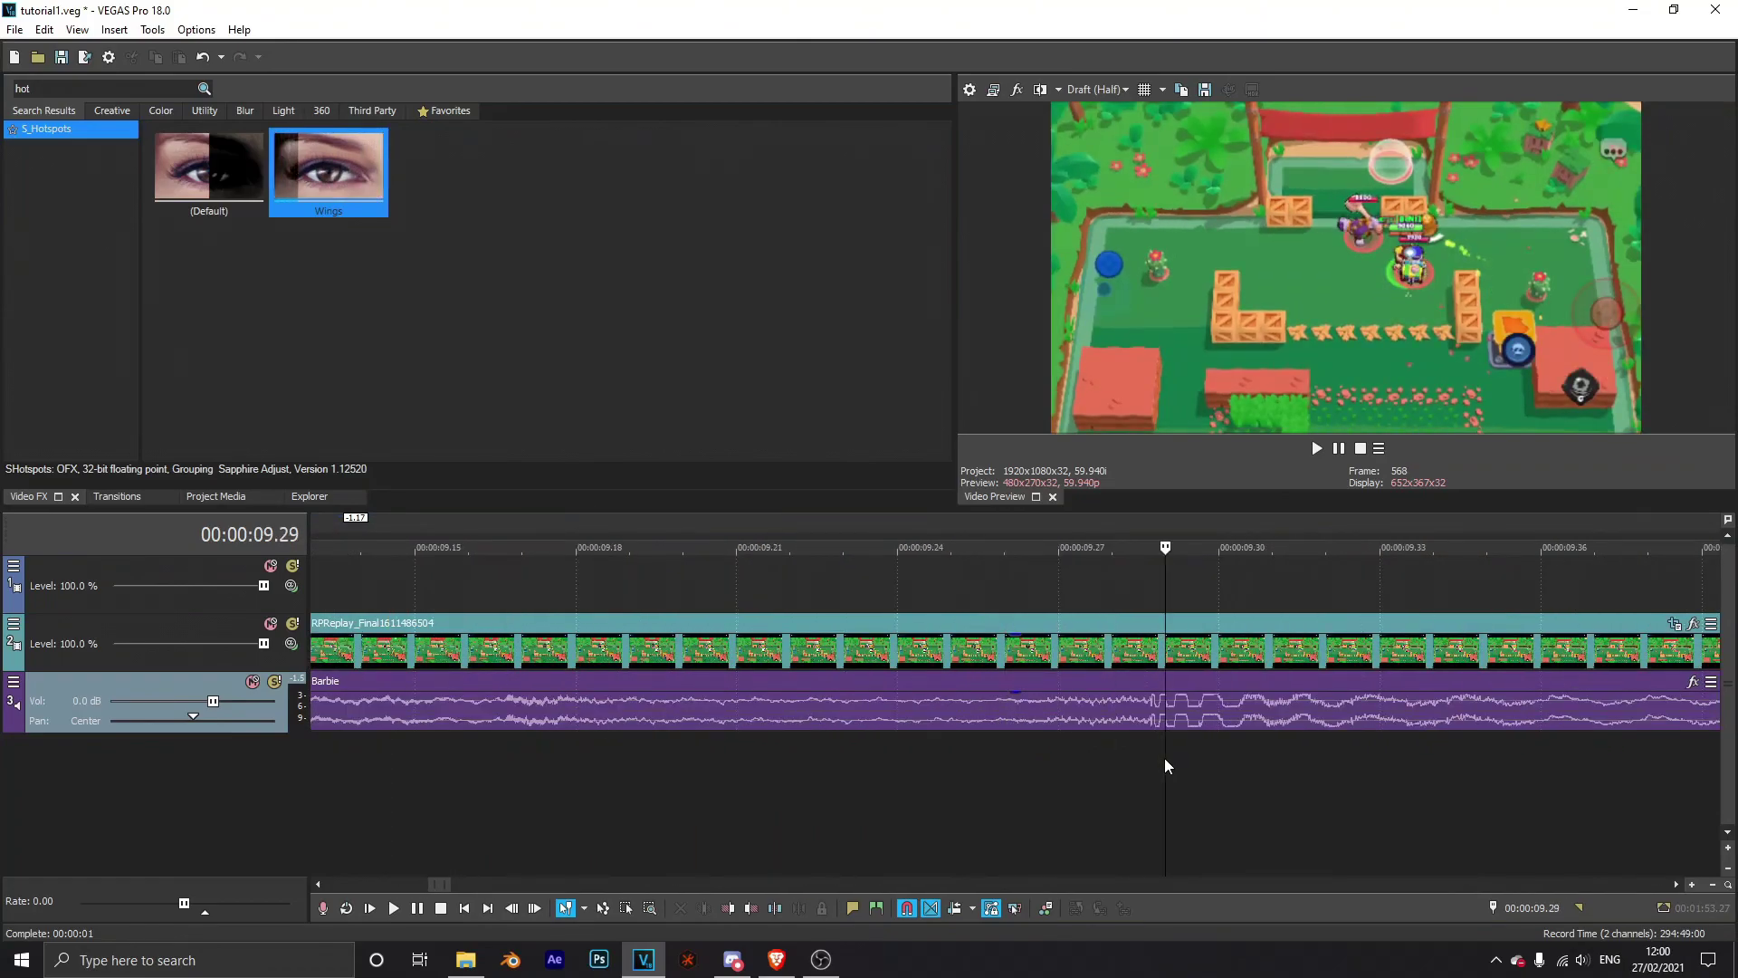
key(m)
scroll(1160, 752, down, 10)
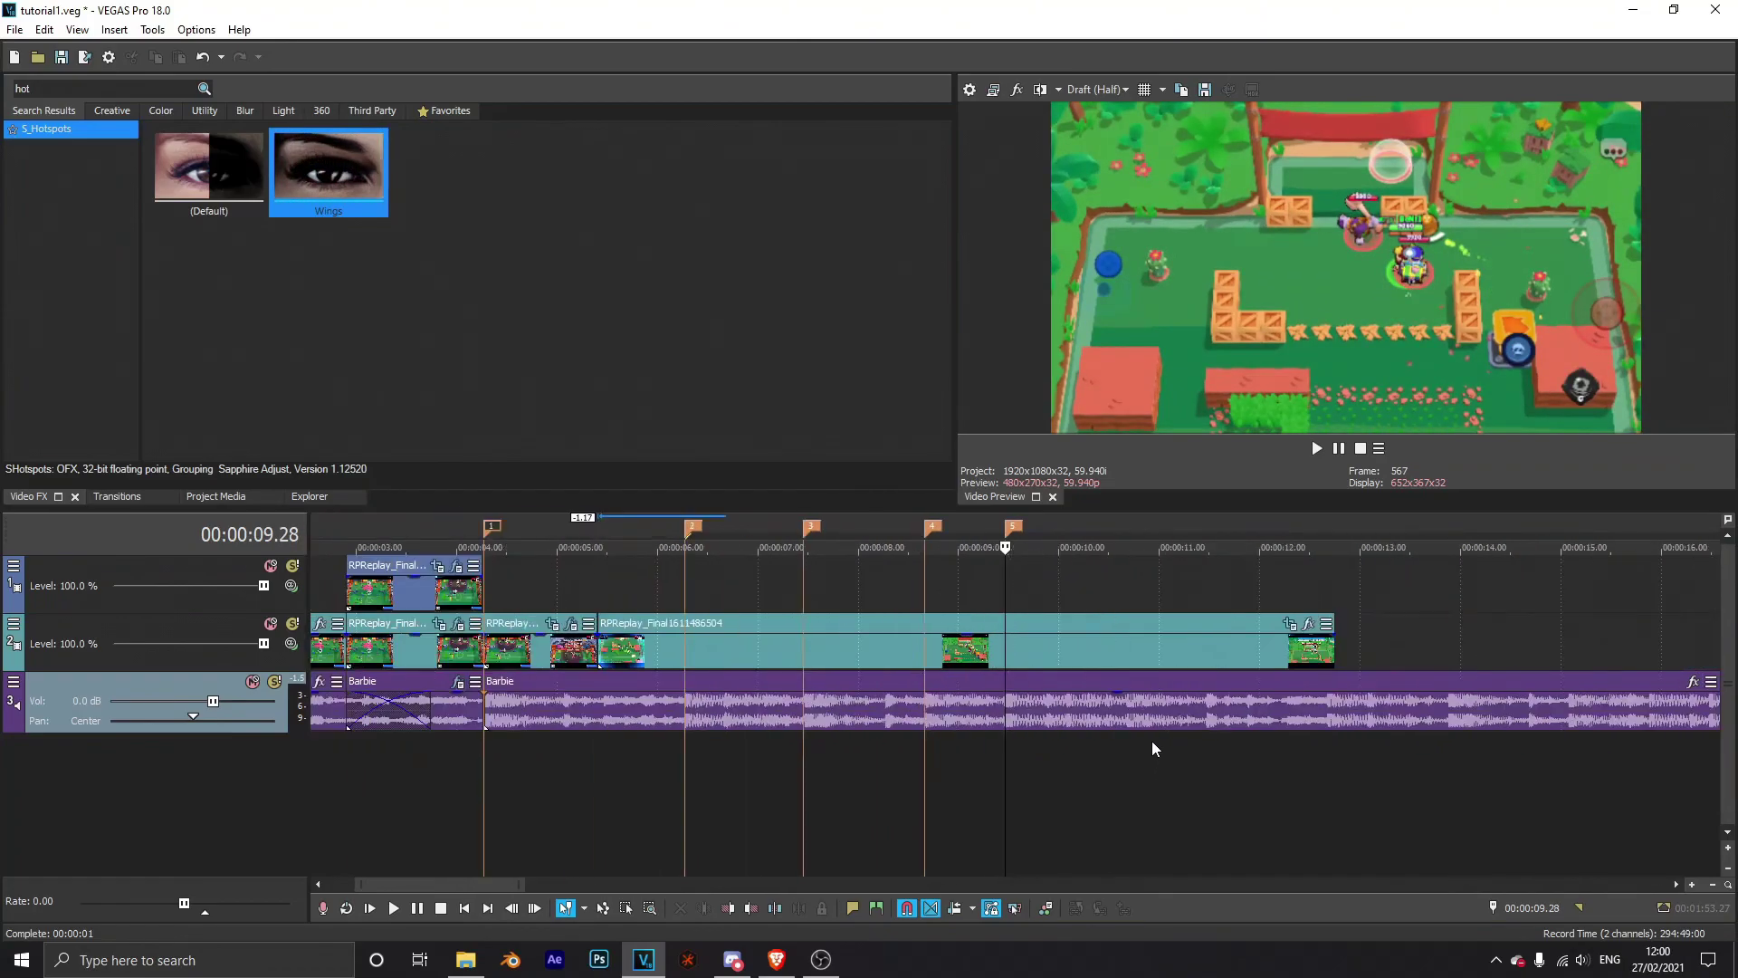
Step: Add markers on the song's next two beats at 00:00:10.04 and 00:00:10.40
click(1087, 746)
scroll(1161, 764, up, 5)
click(908, 768)
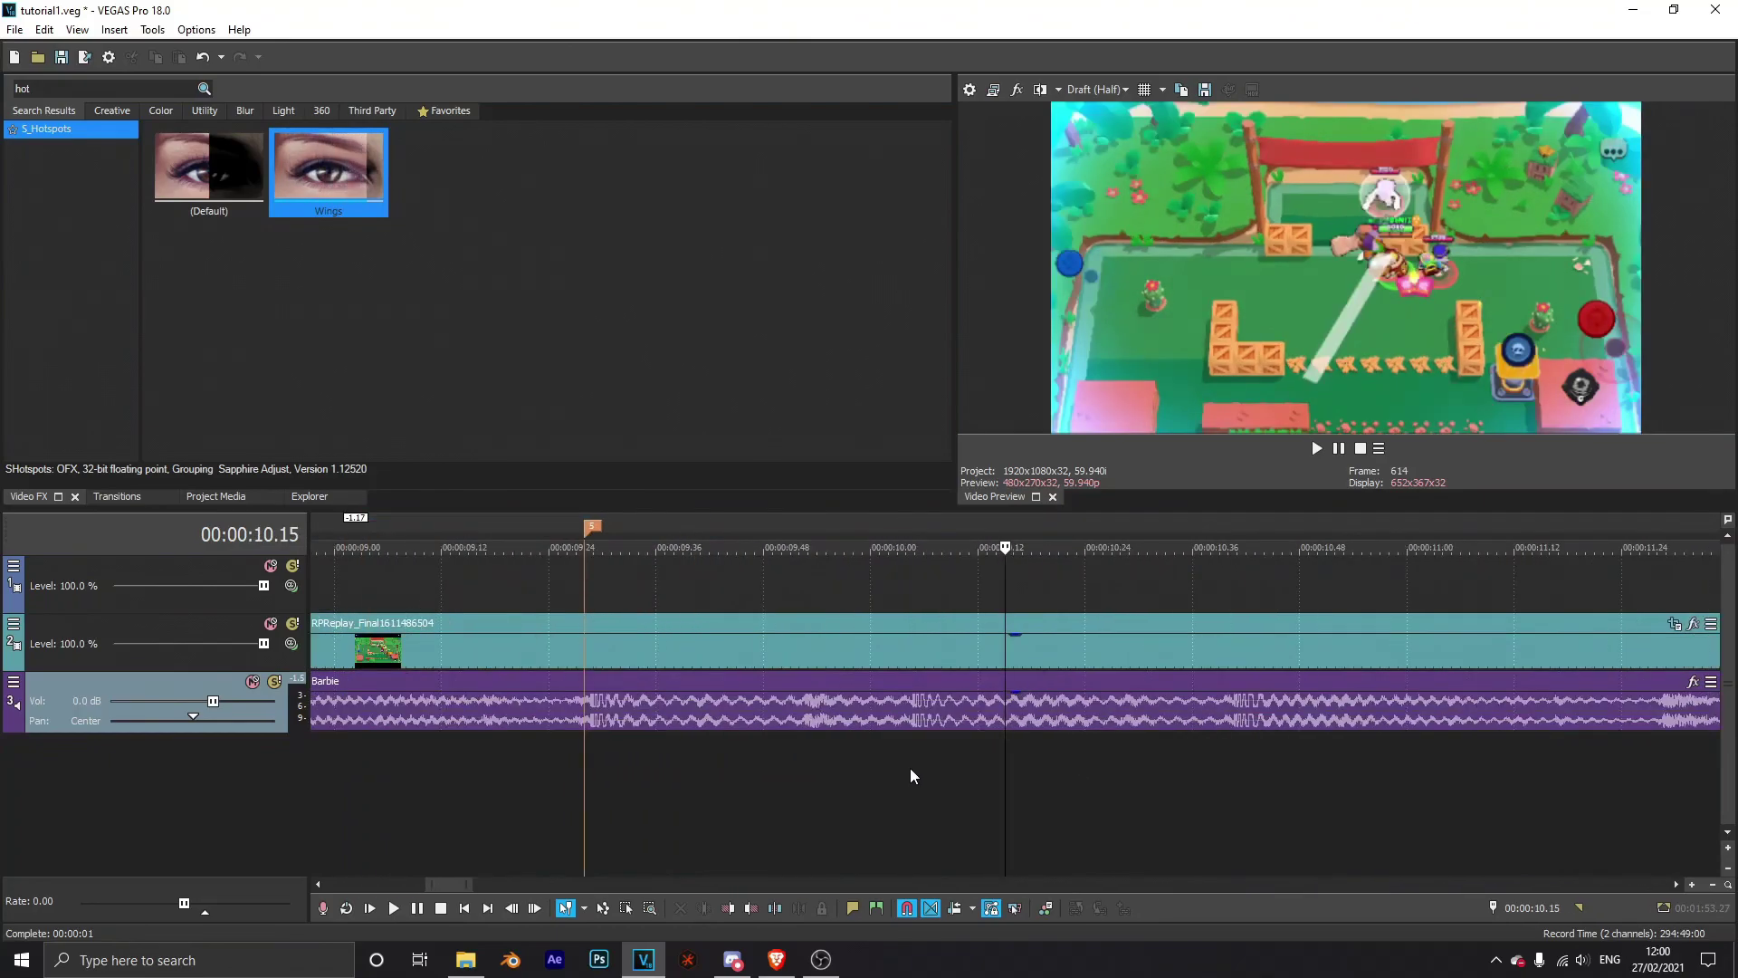
key(m)
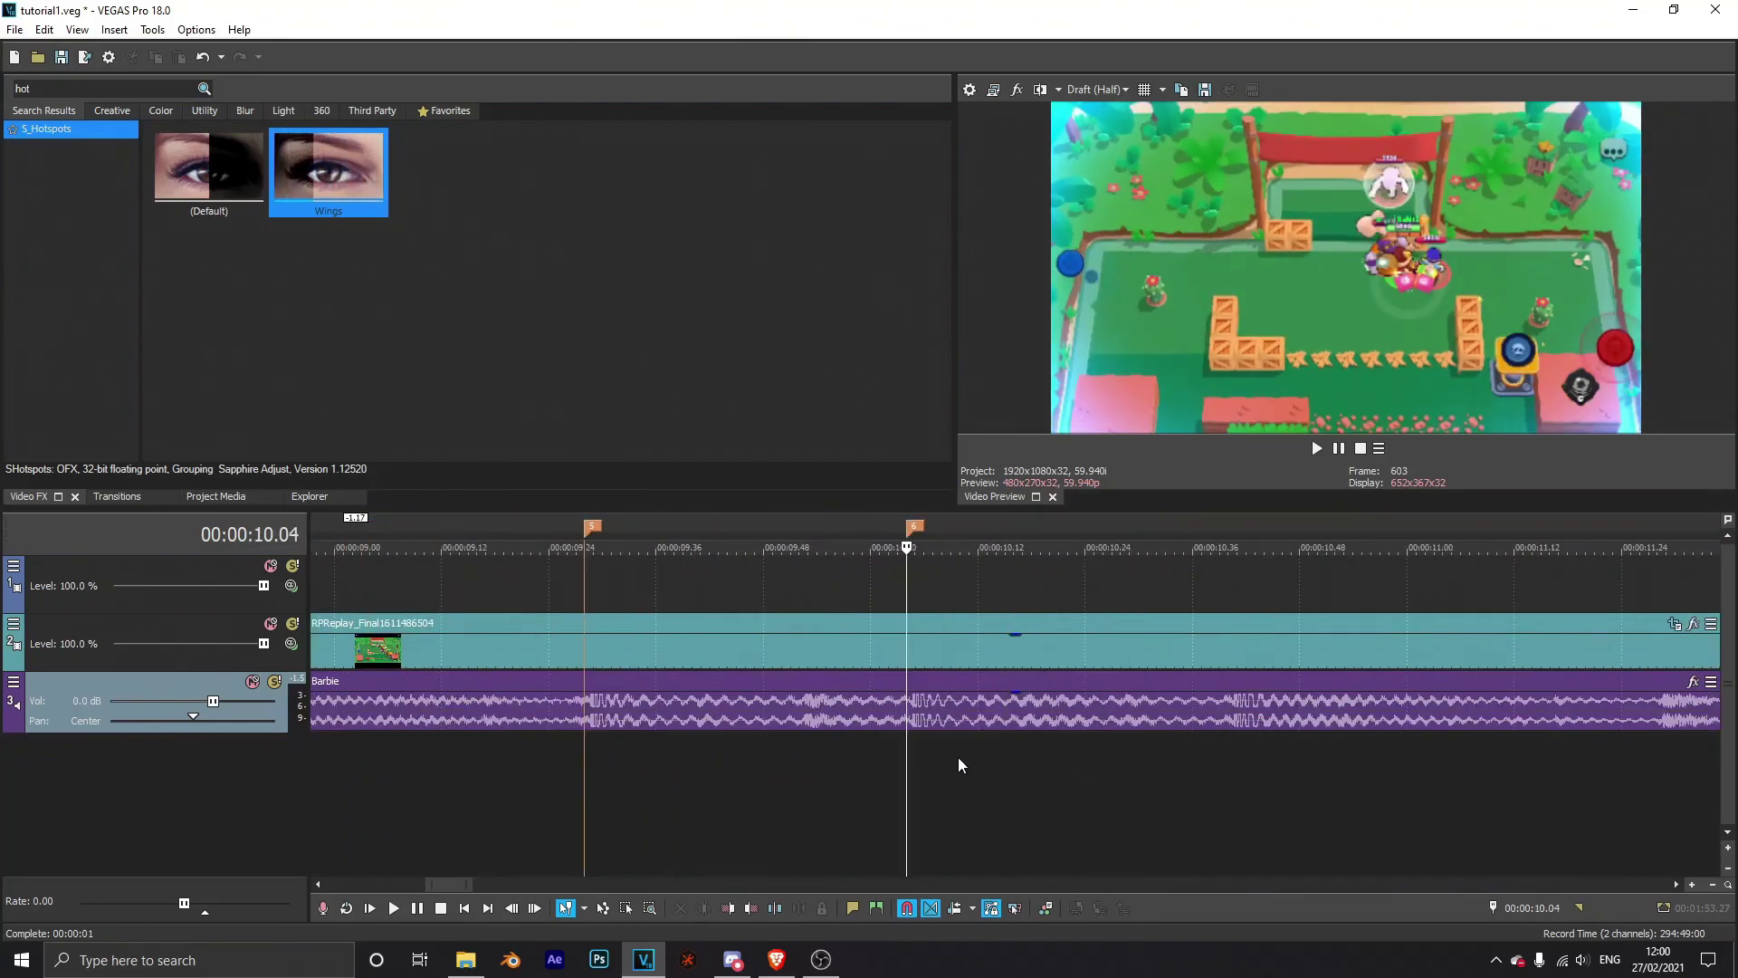
click(1235, 768)
key(m)
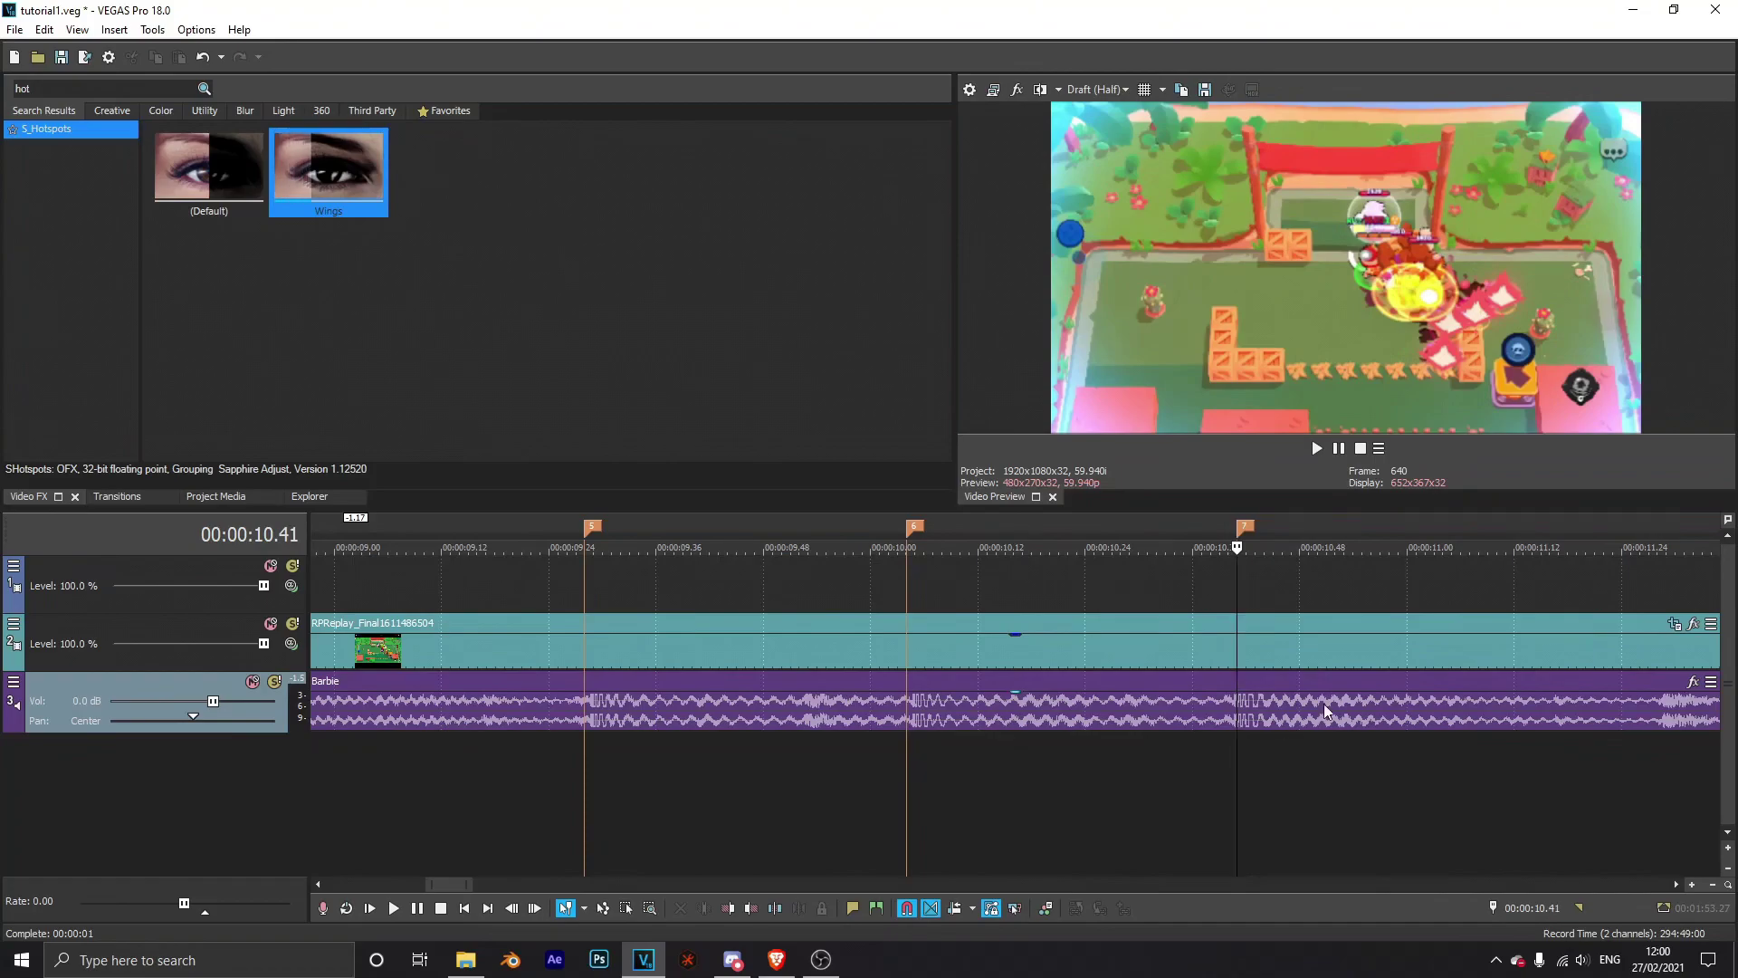
drag(1246, 532, 1238, 533)
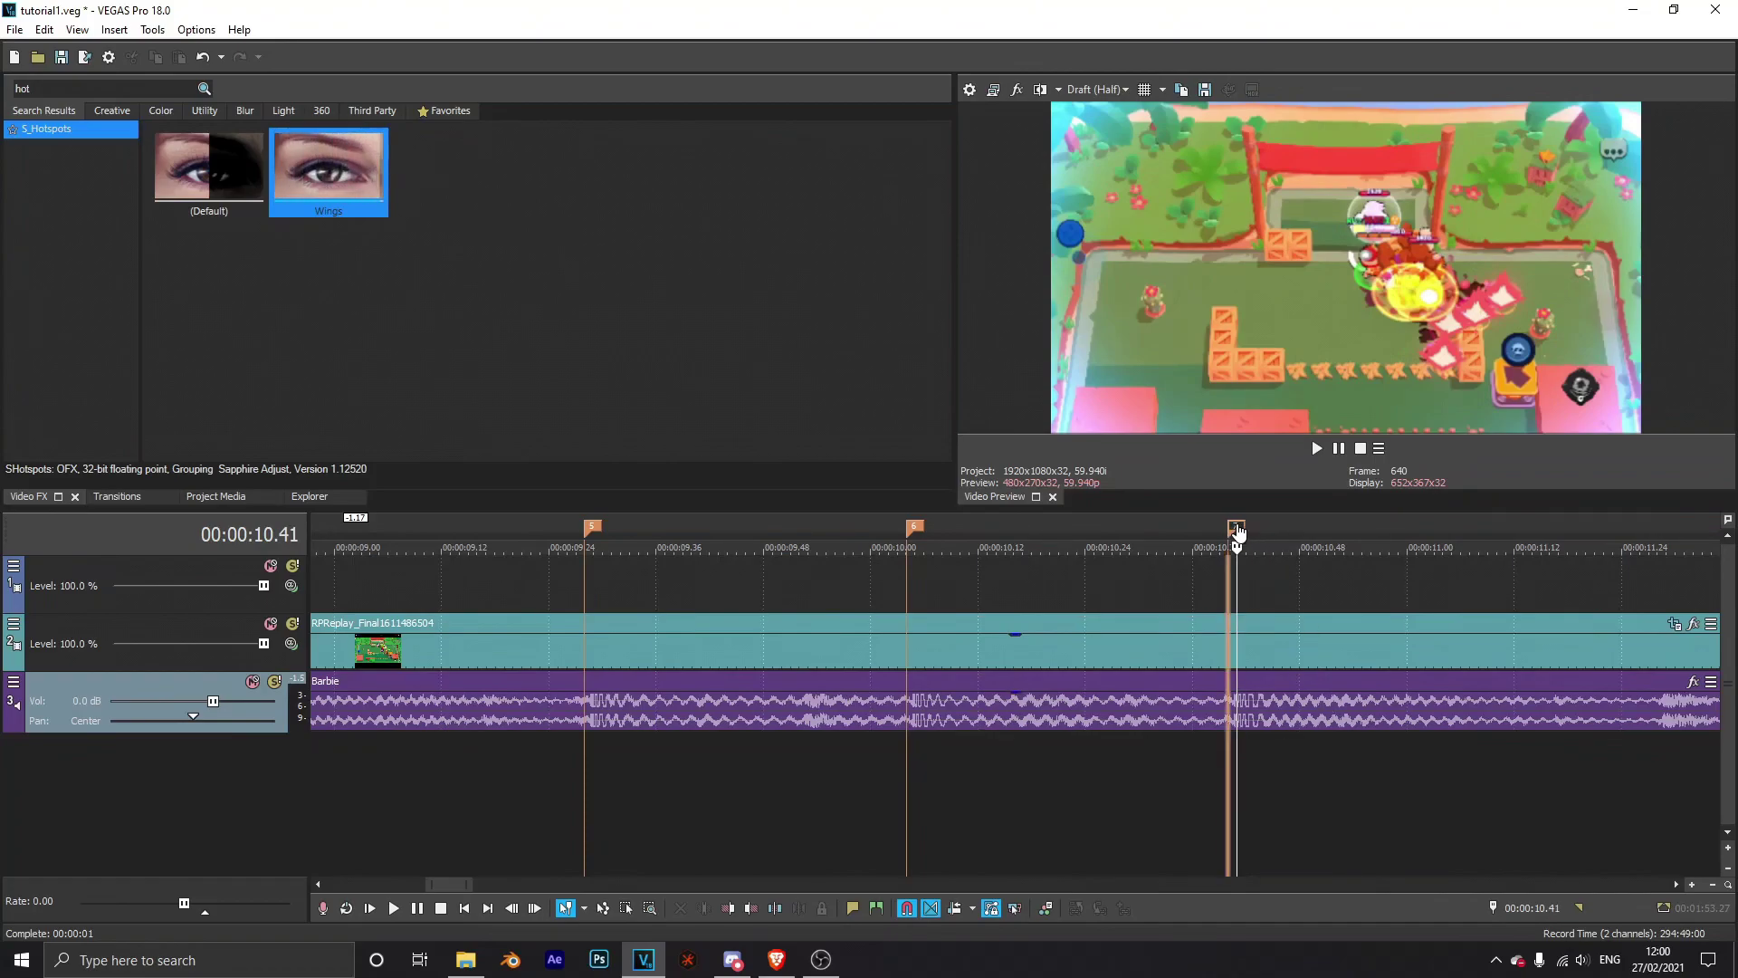
Step: Play back the timeline from 00:00:05.49 past the last marker to check the markers against the song's beats
click(1222, 751)
scroll(1301, 770, down, 3)
click(1164, 758)
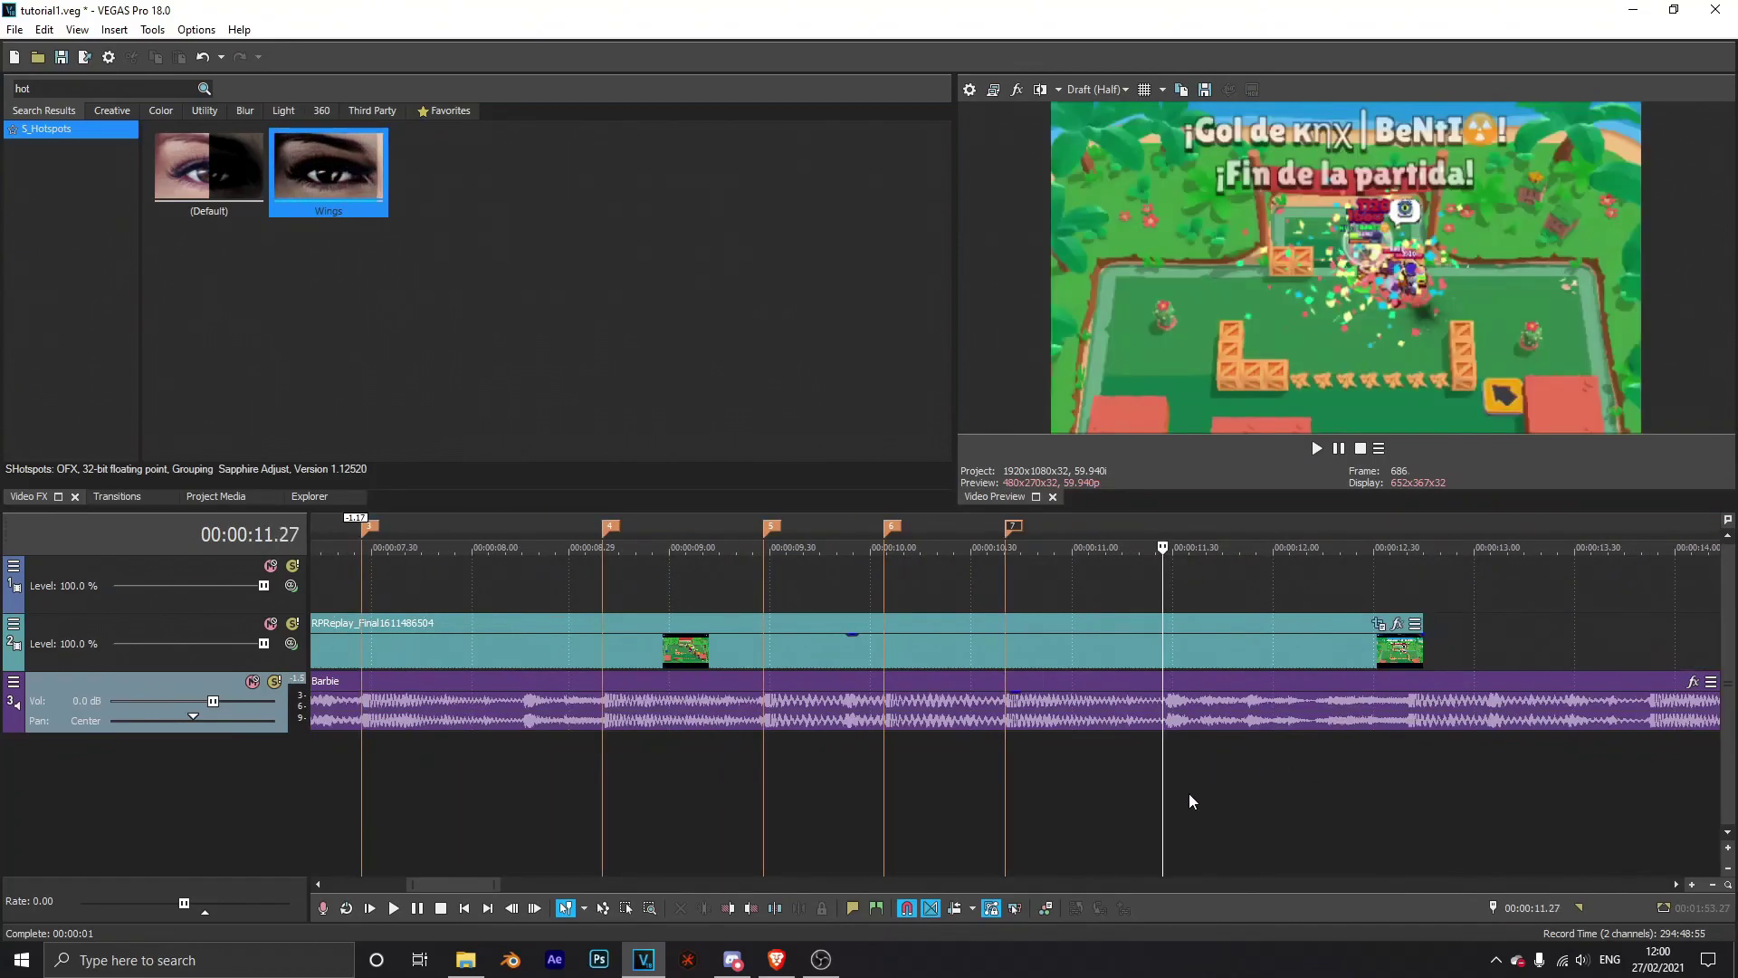
scroll(822, 779, down, 5)
click(627, 800)
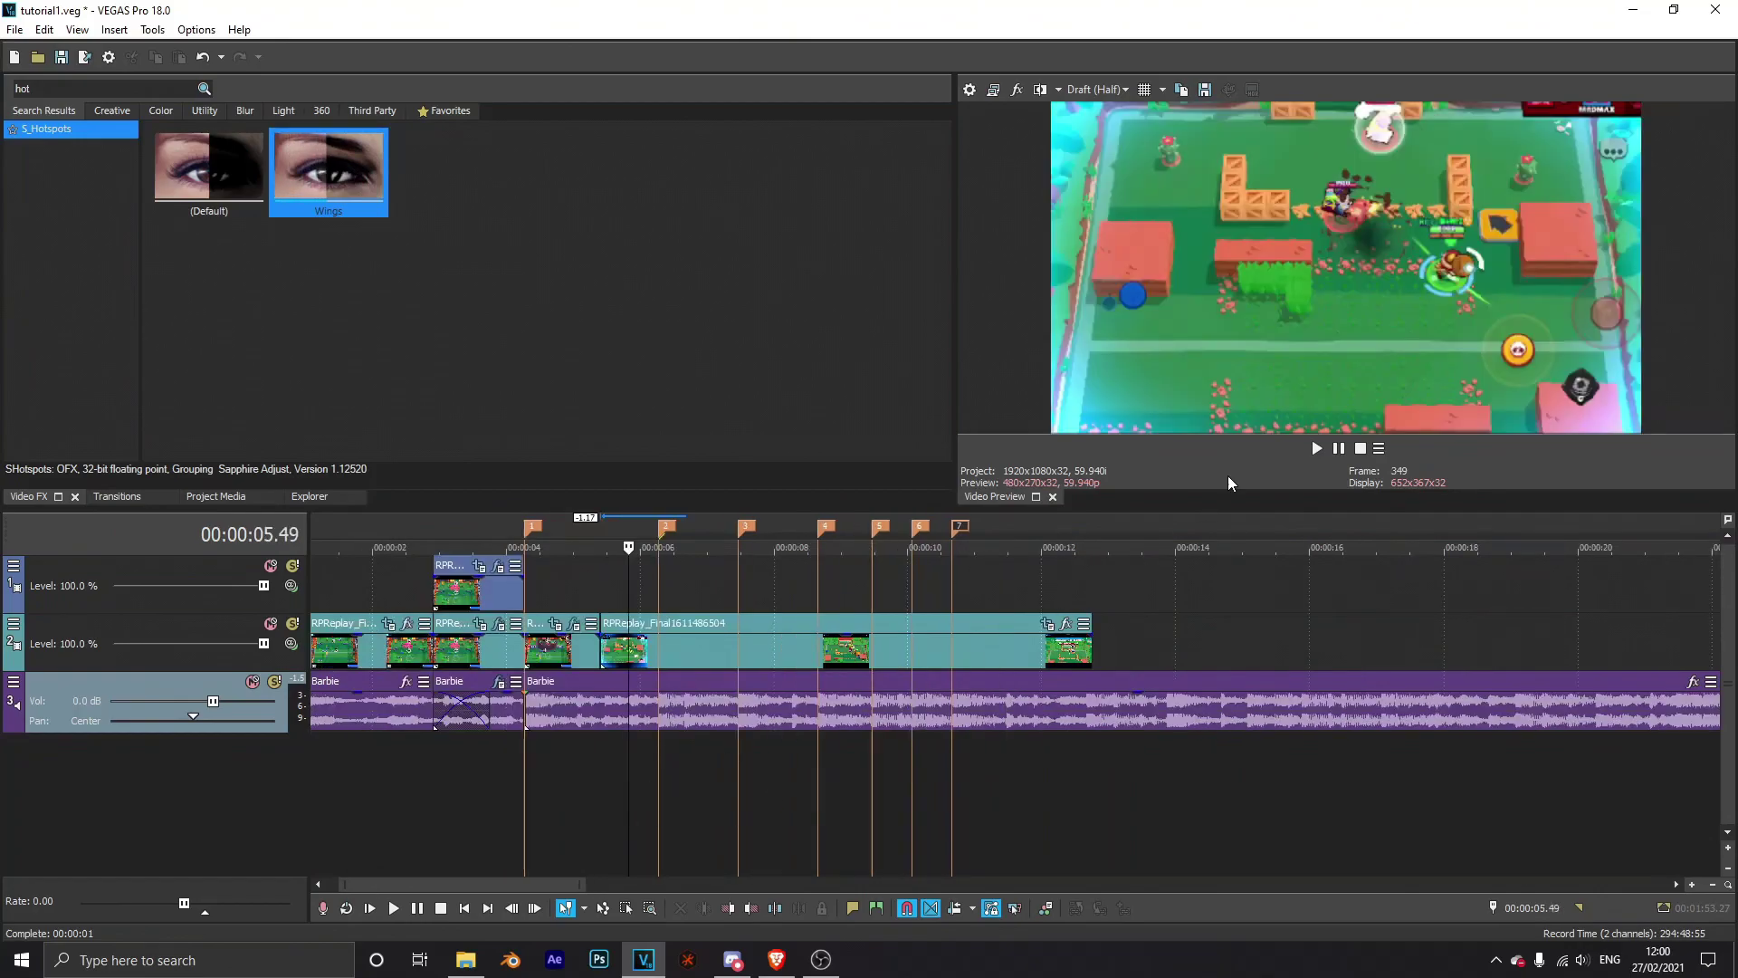
click(1318, 448)
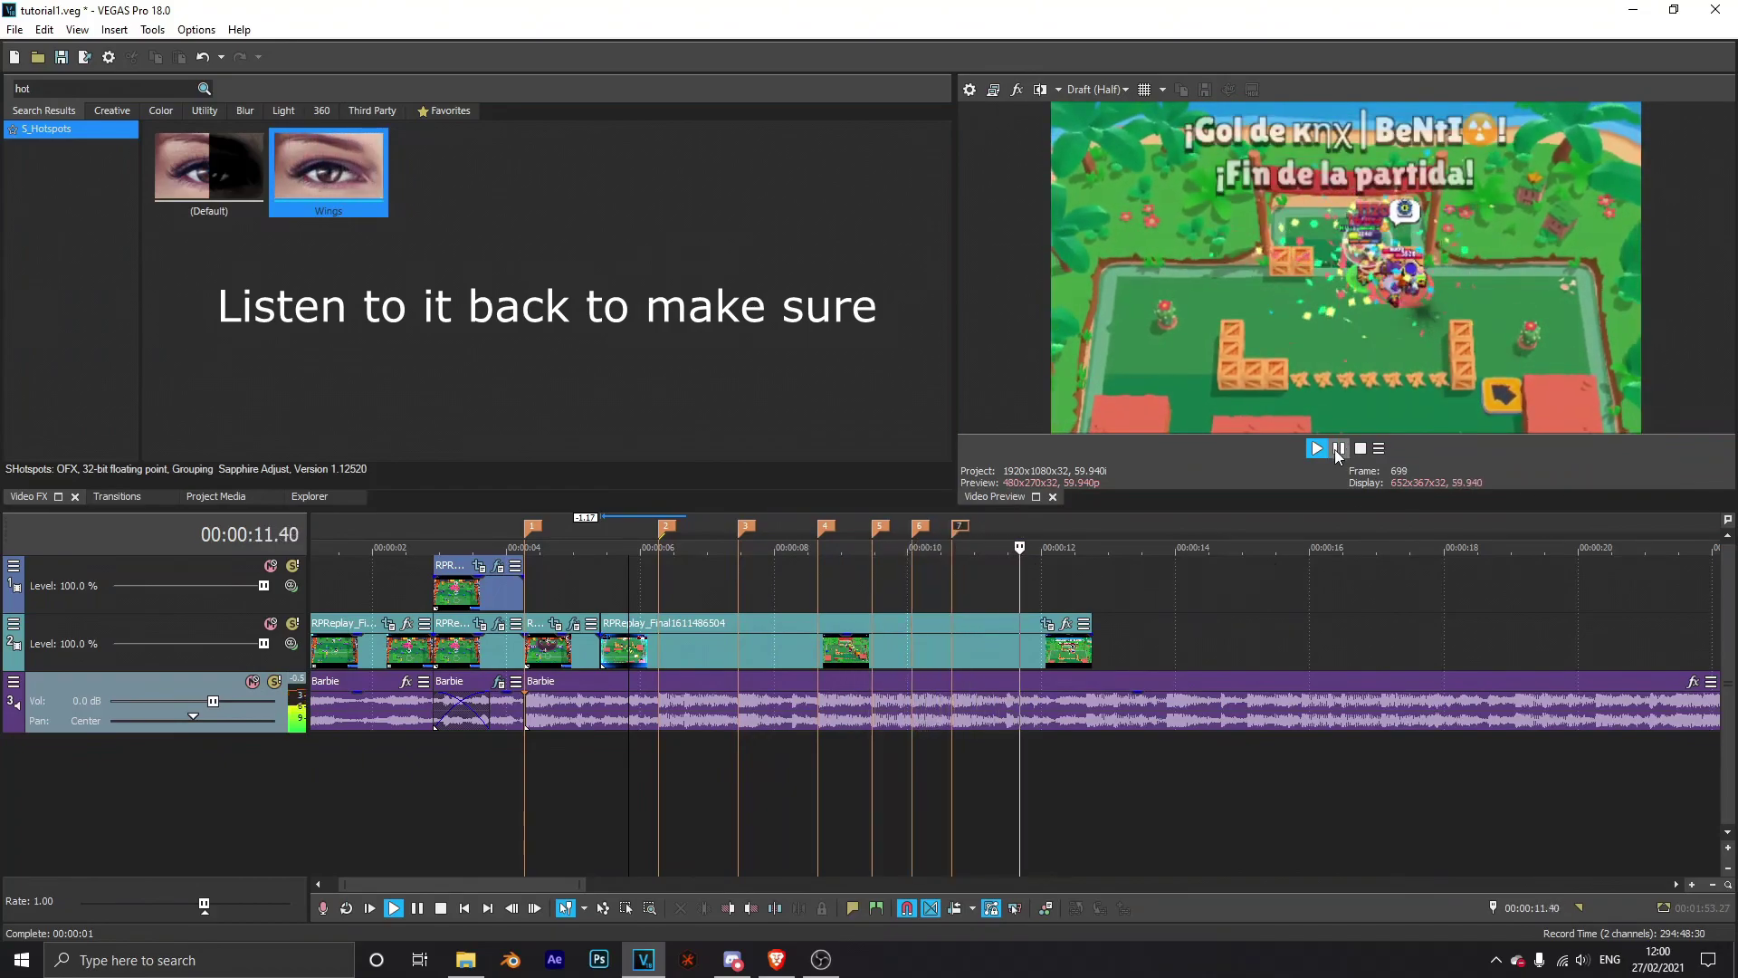
key(Return)
scroll(1056, 684, up, 7)
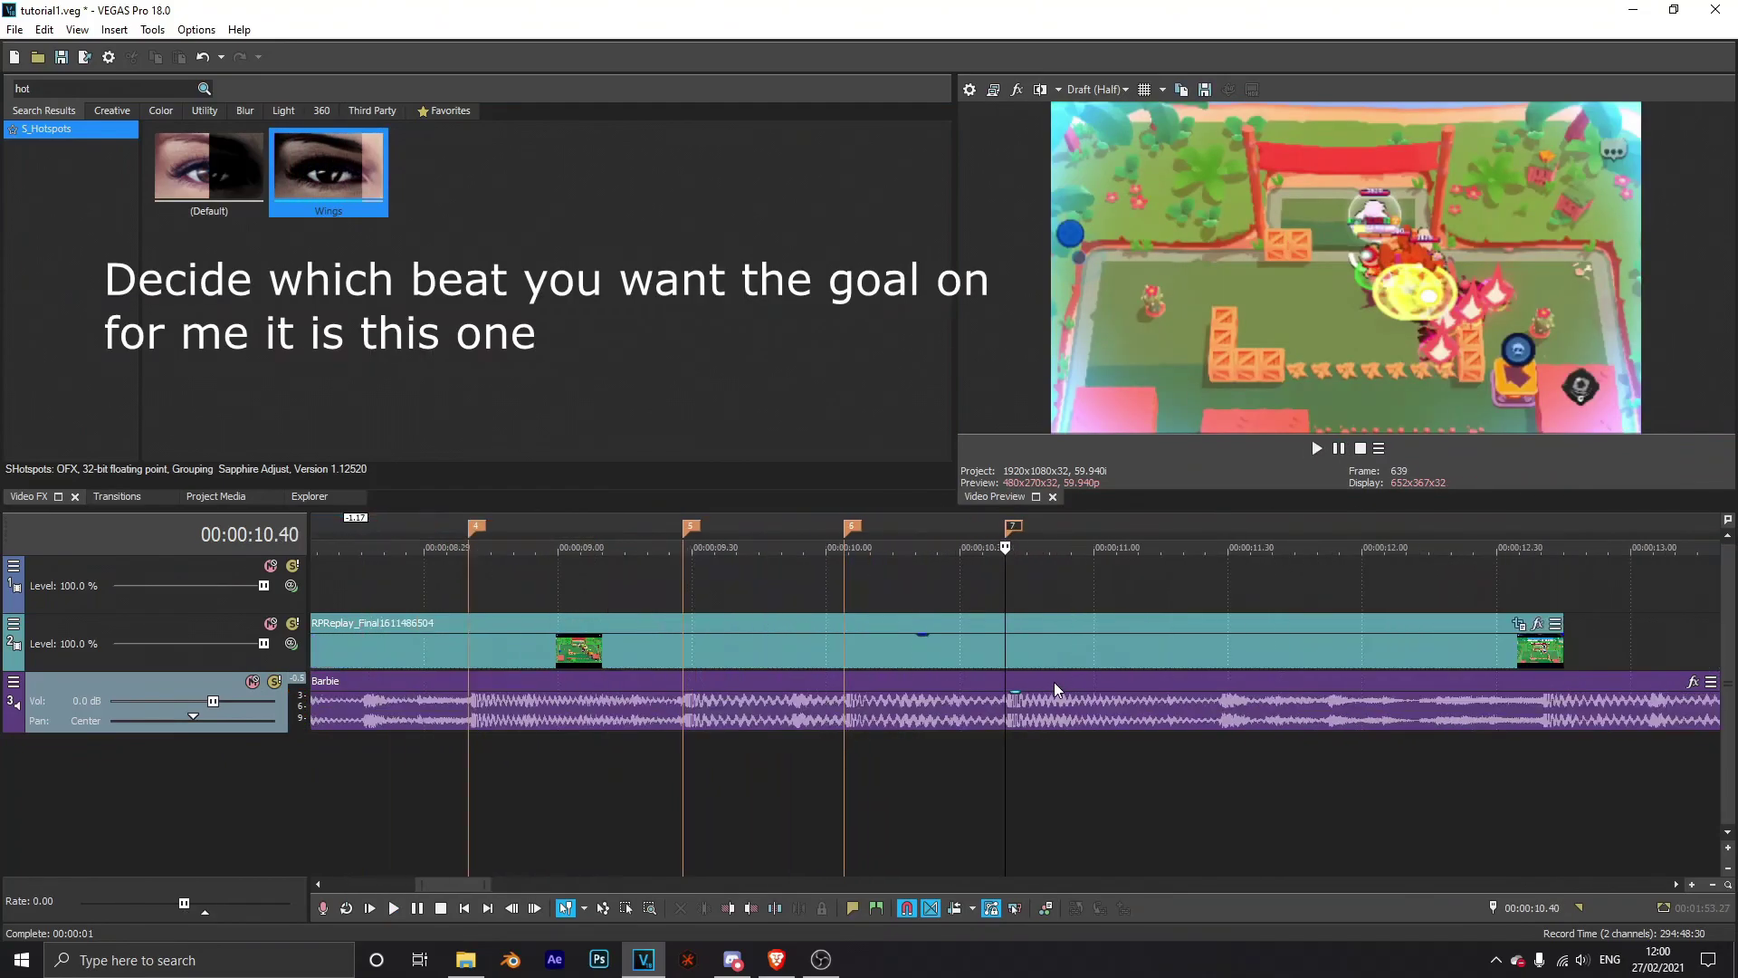
click(1043, 623)
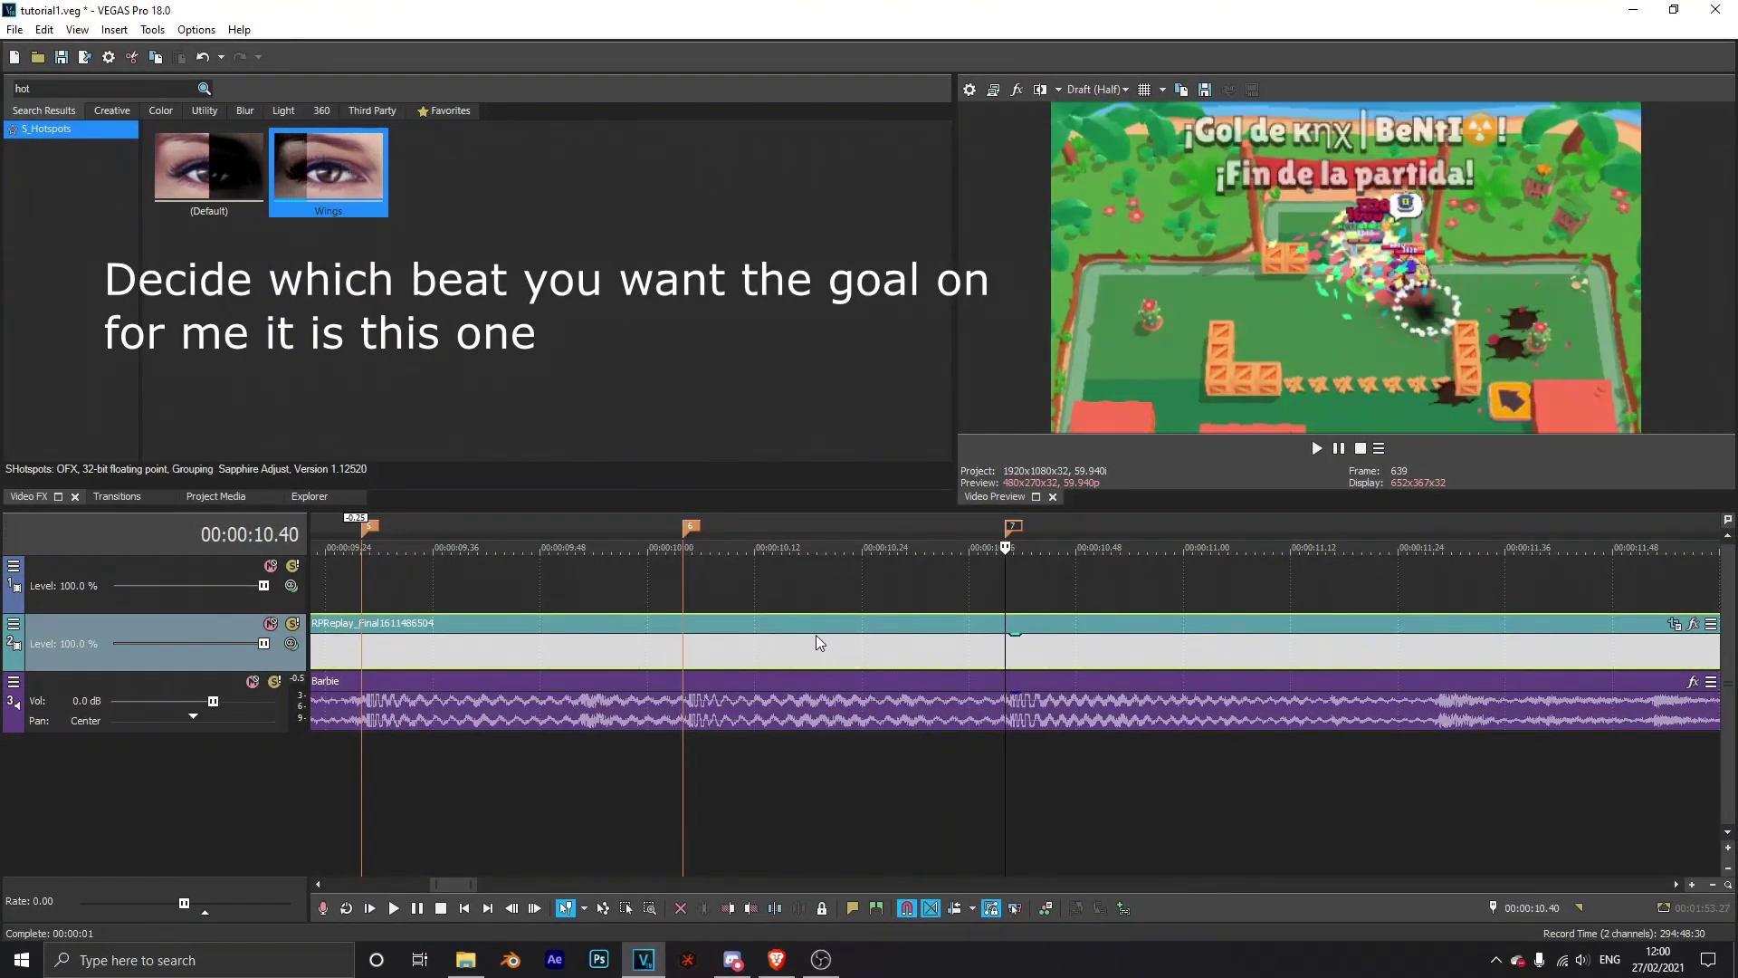
scroll(834, 643, down, 8)
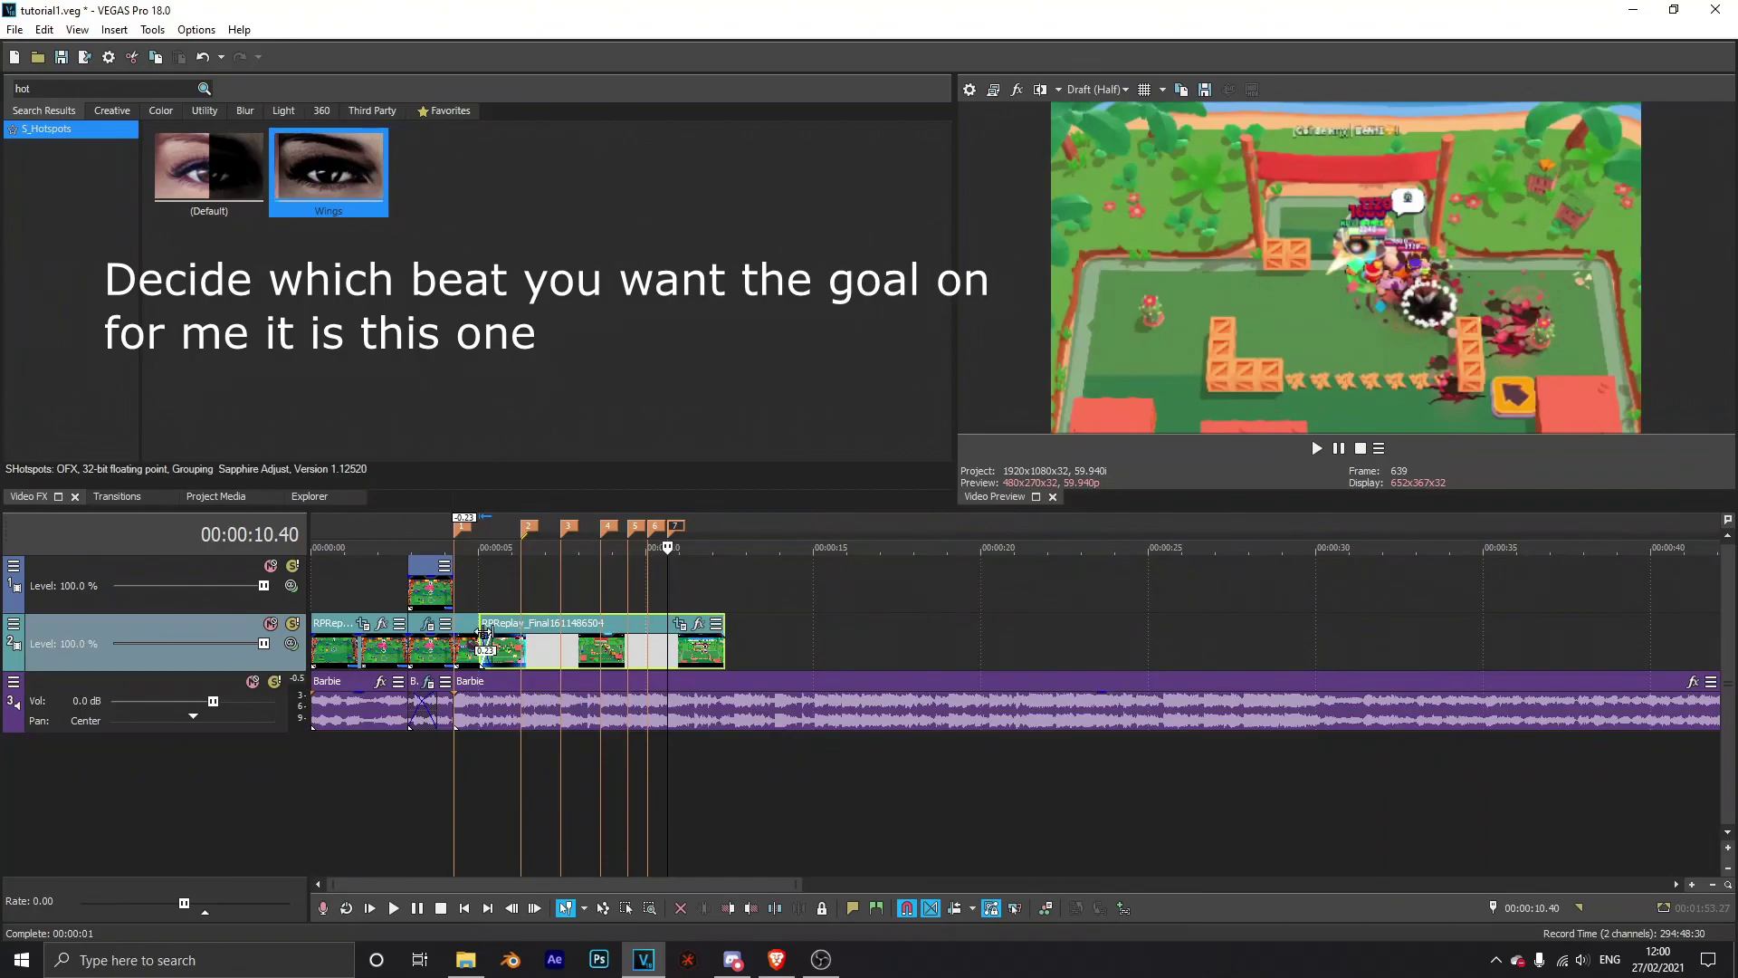
drag(478, 624, 493, 623)
Step: Play back the clip and its second half to check the goal's timing against the last beat marker
click(482, 764)
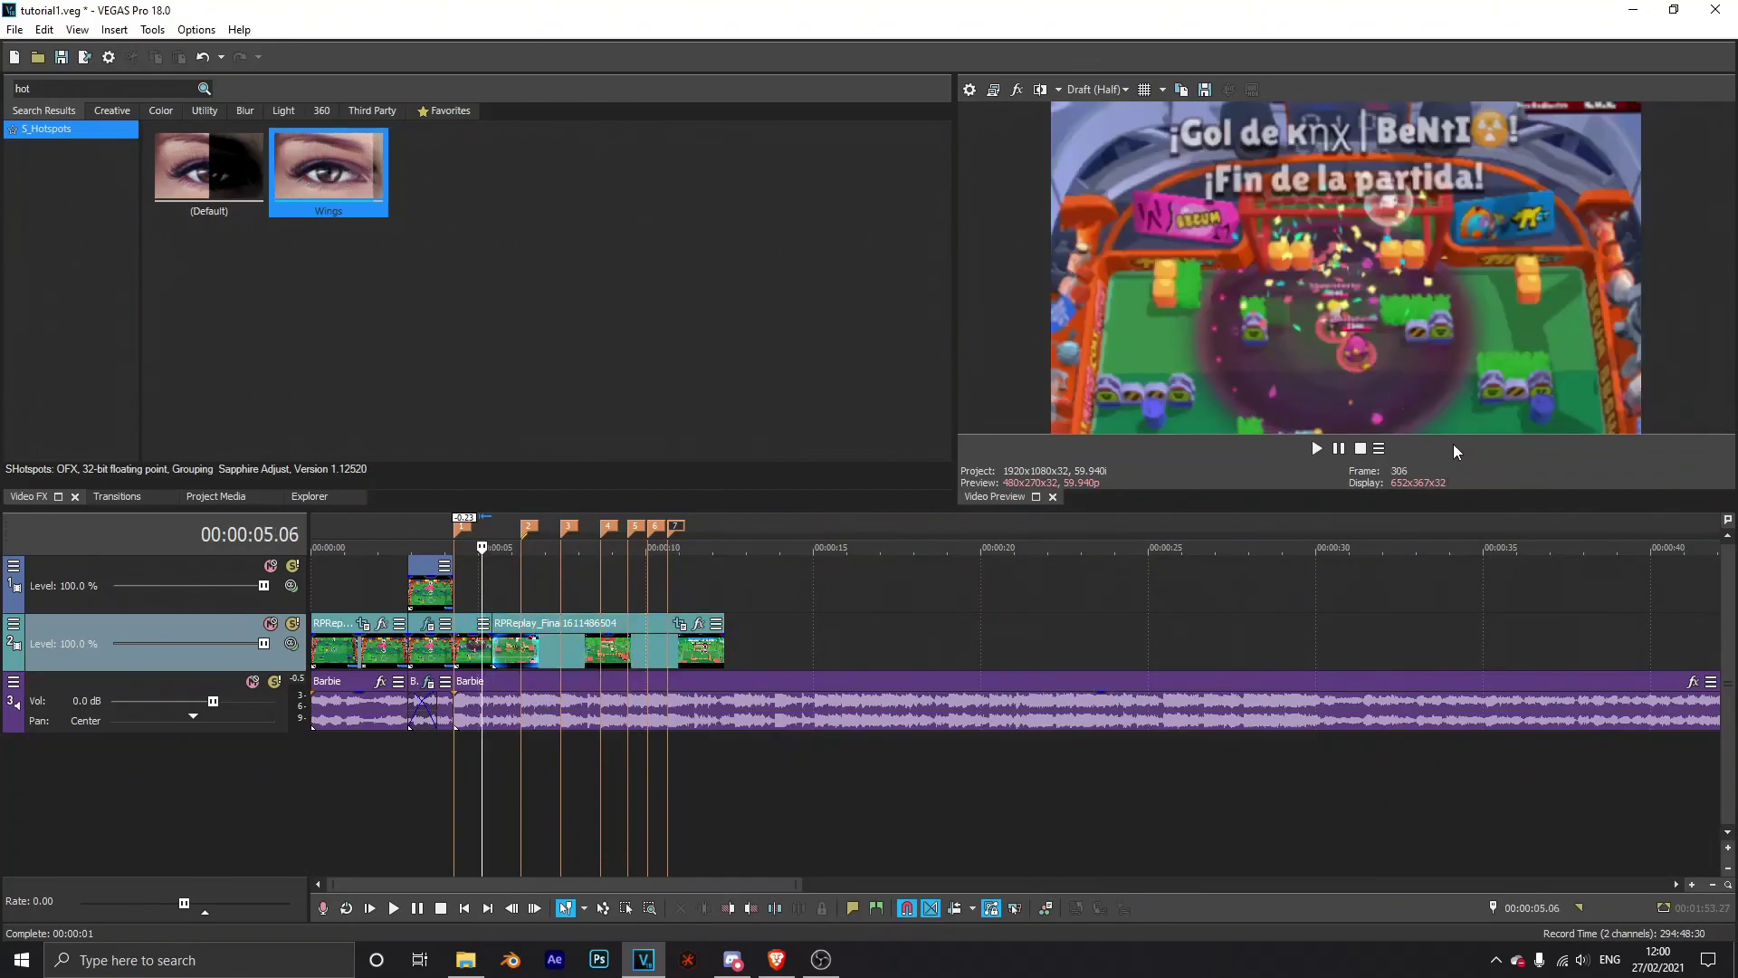
click(1318, 450)
scroll(1301, 630, up, 4)
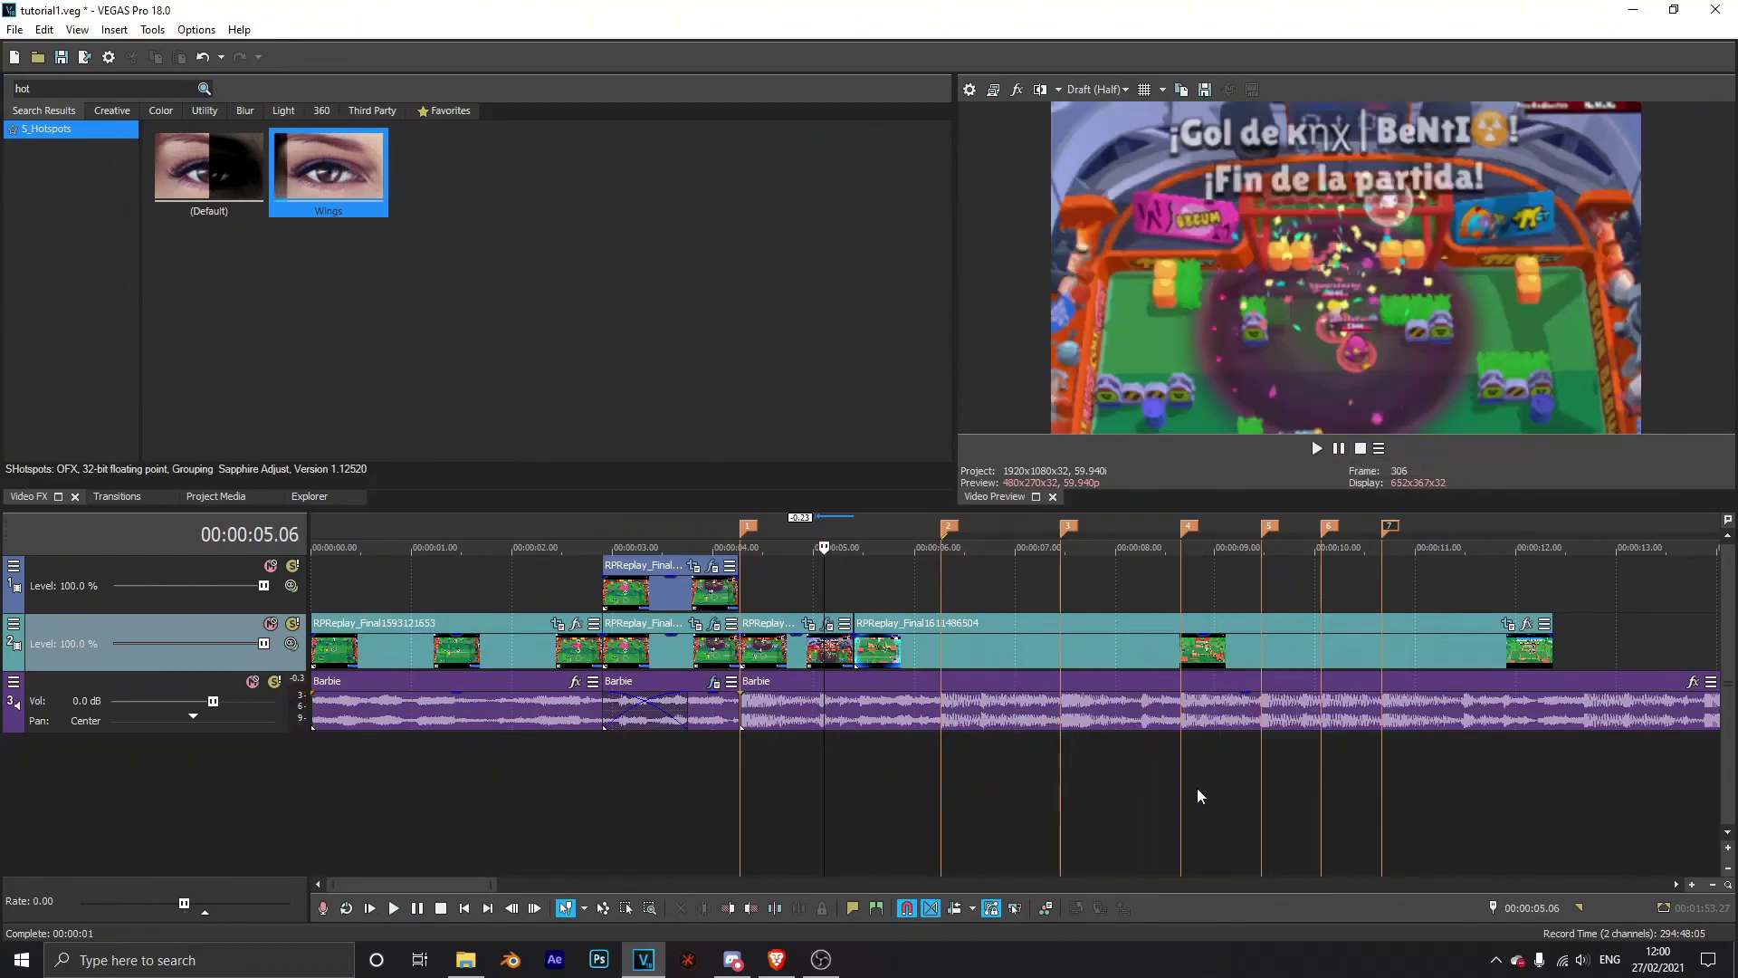
drag(1112, 786, 1543, 774)
click(1318, 448)
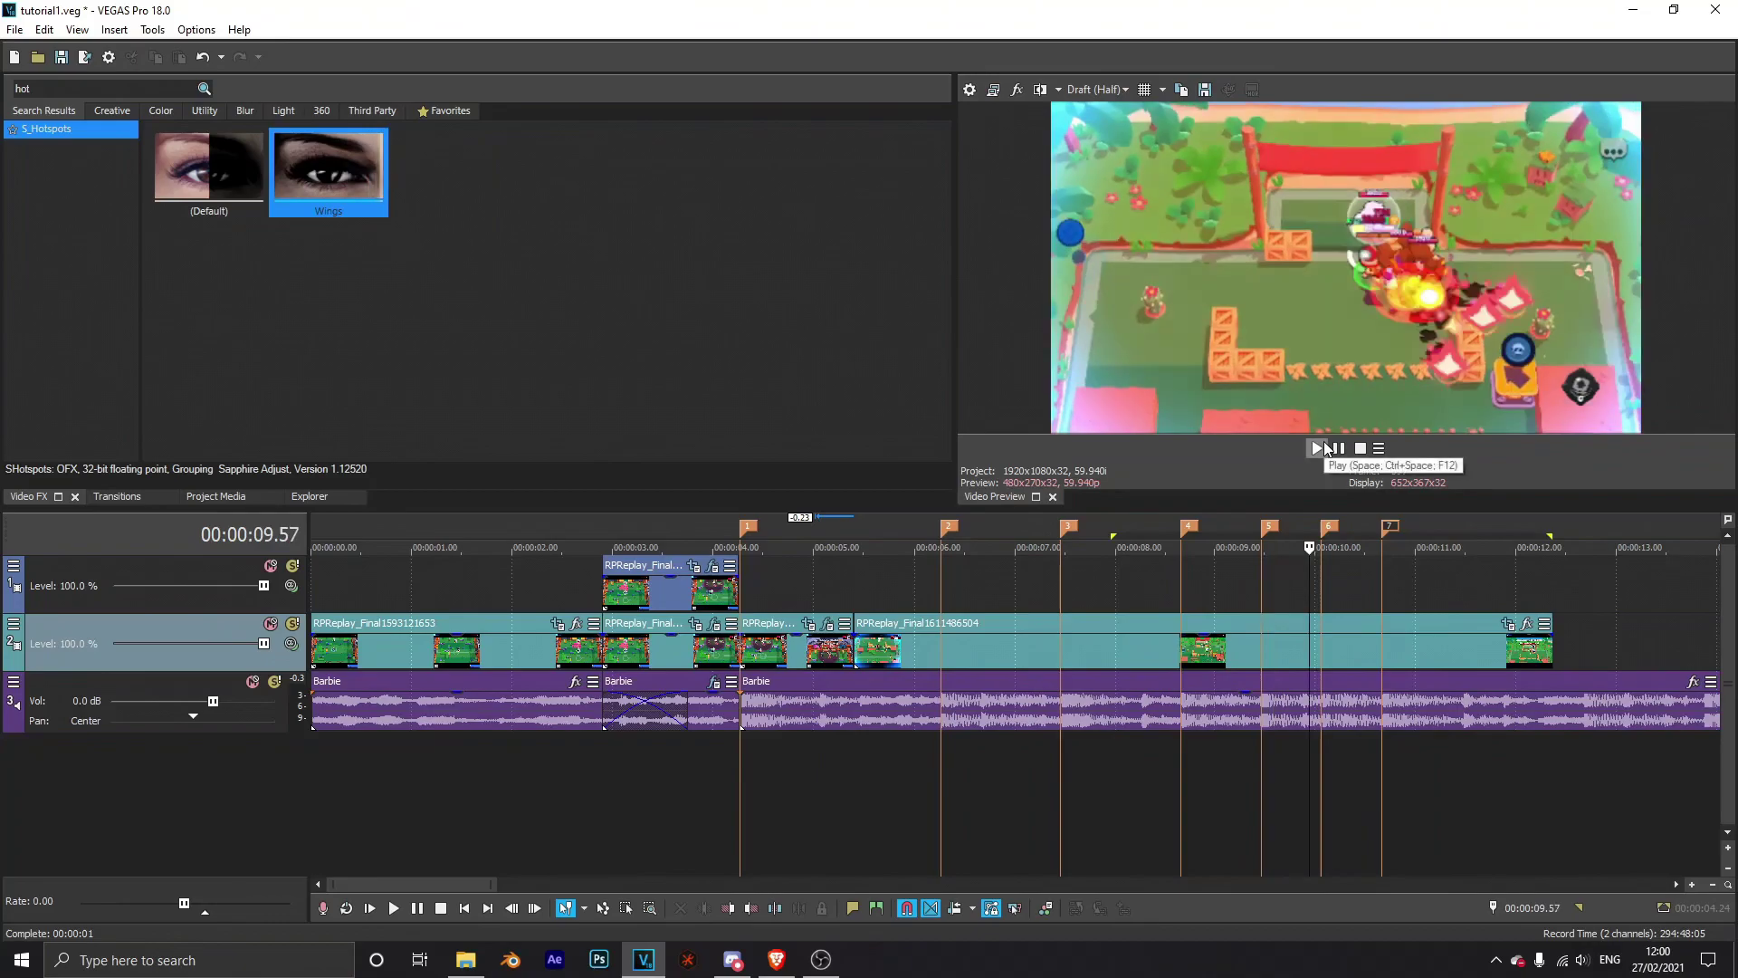
click(1317, 449)
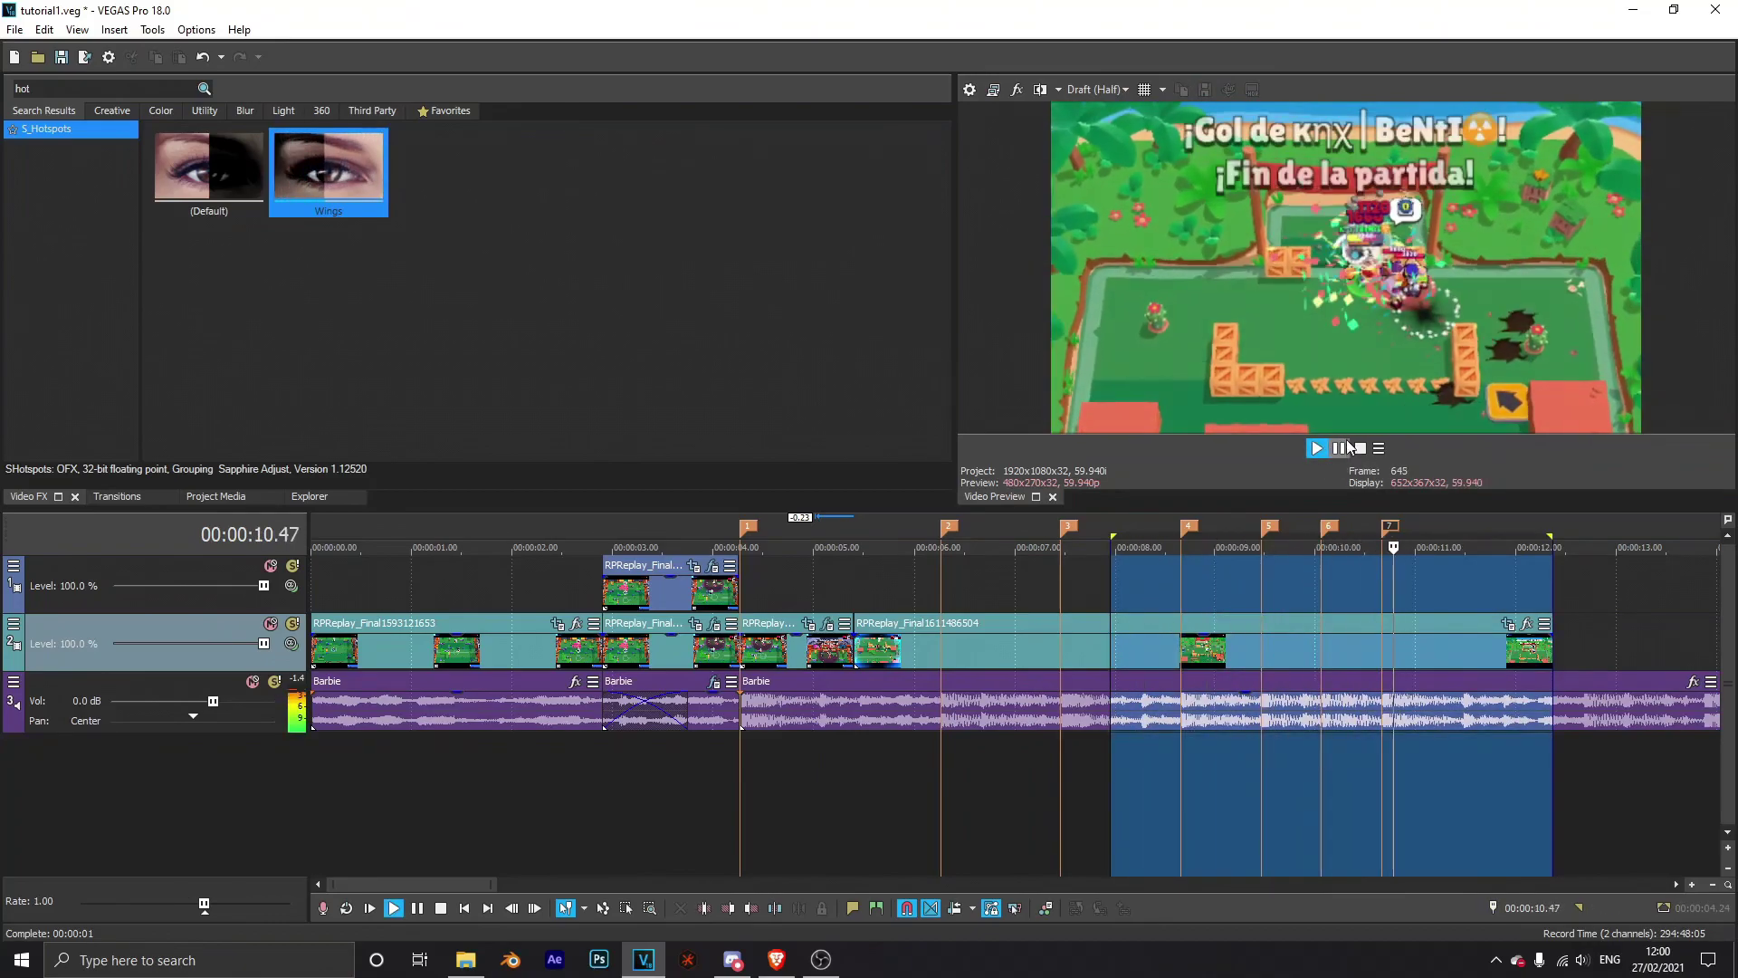
click(1359, 451)
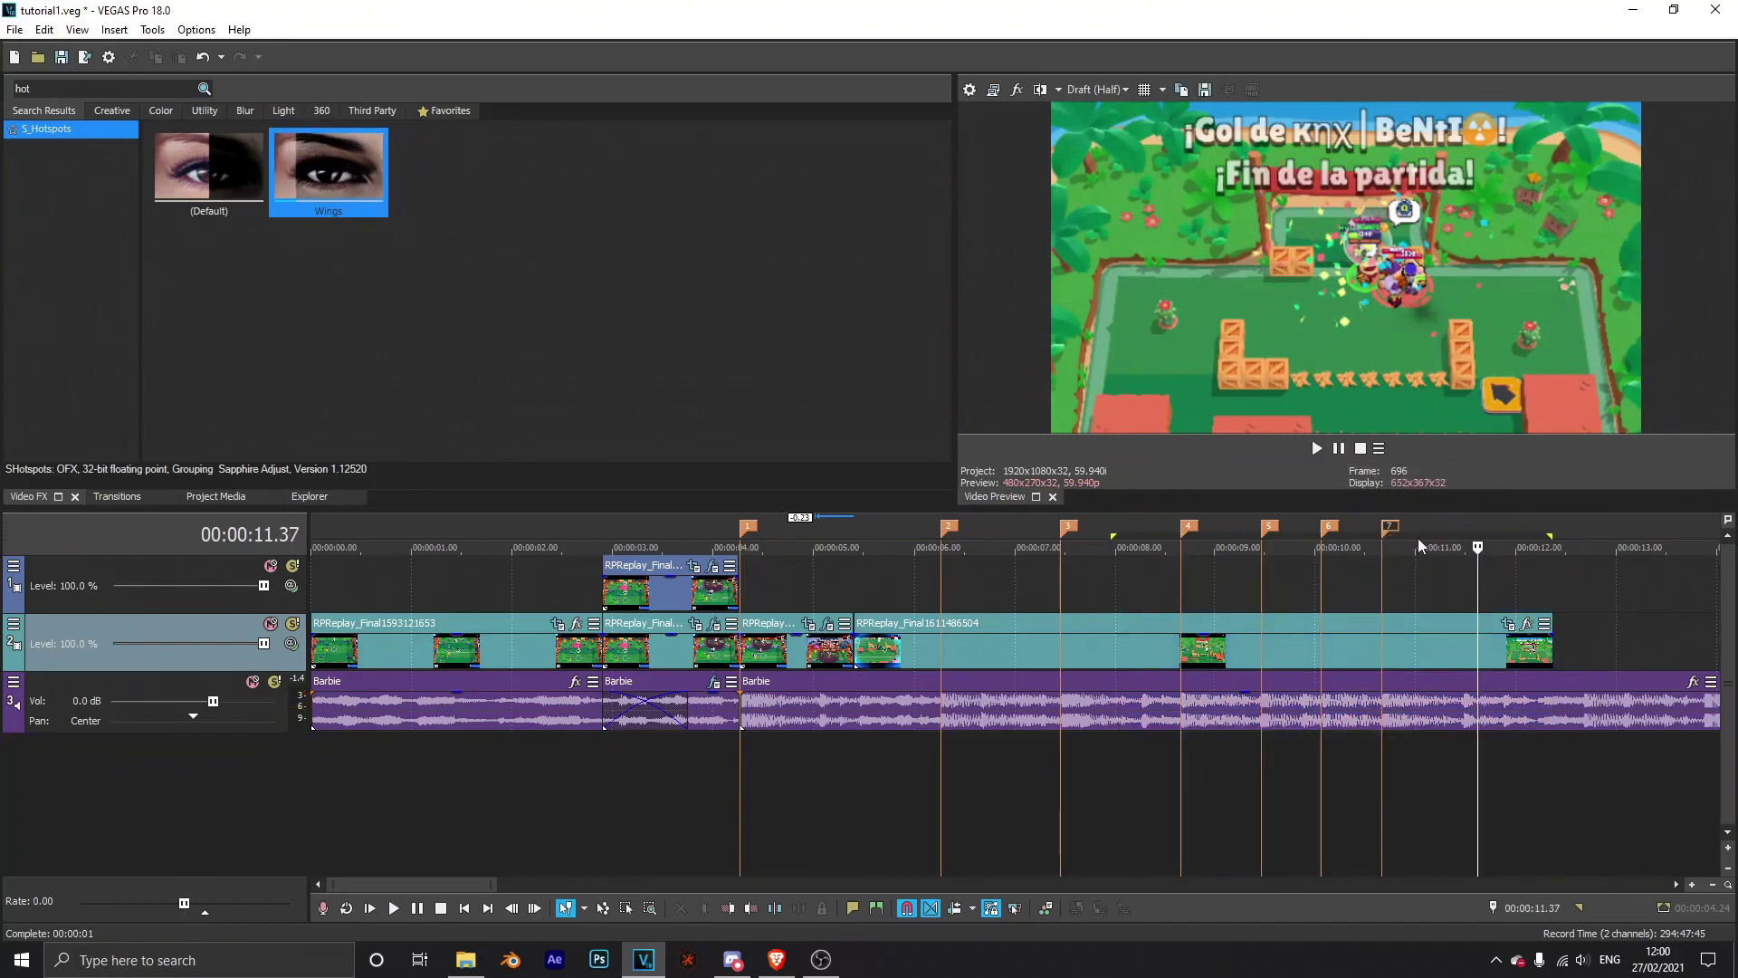
click(1392, 528)
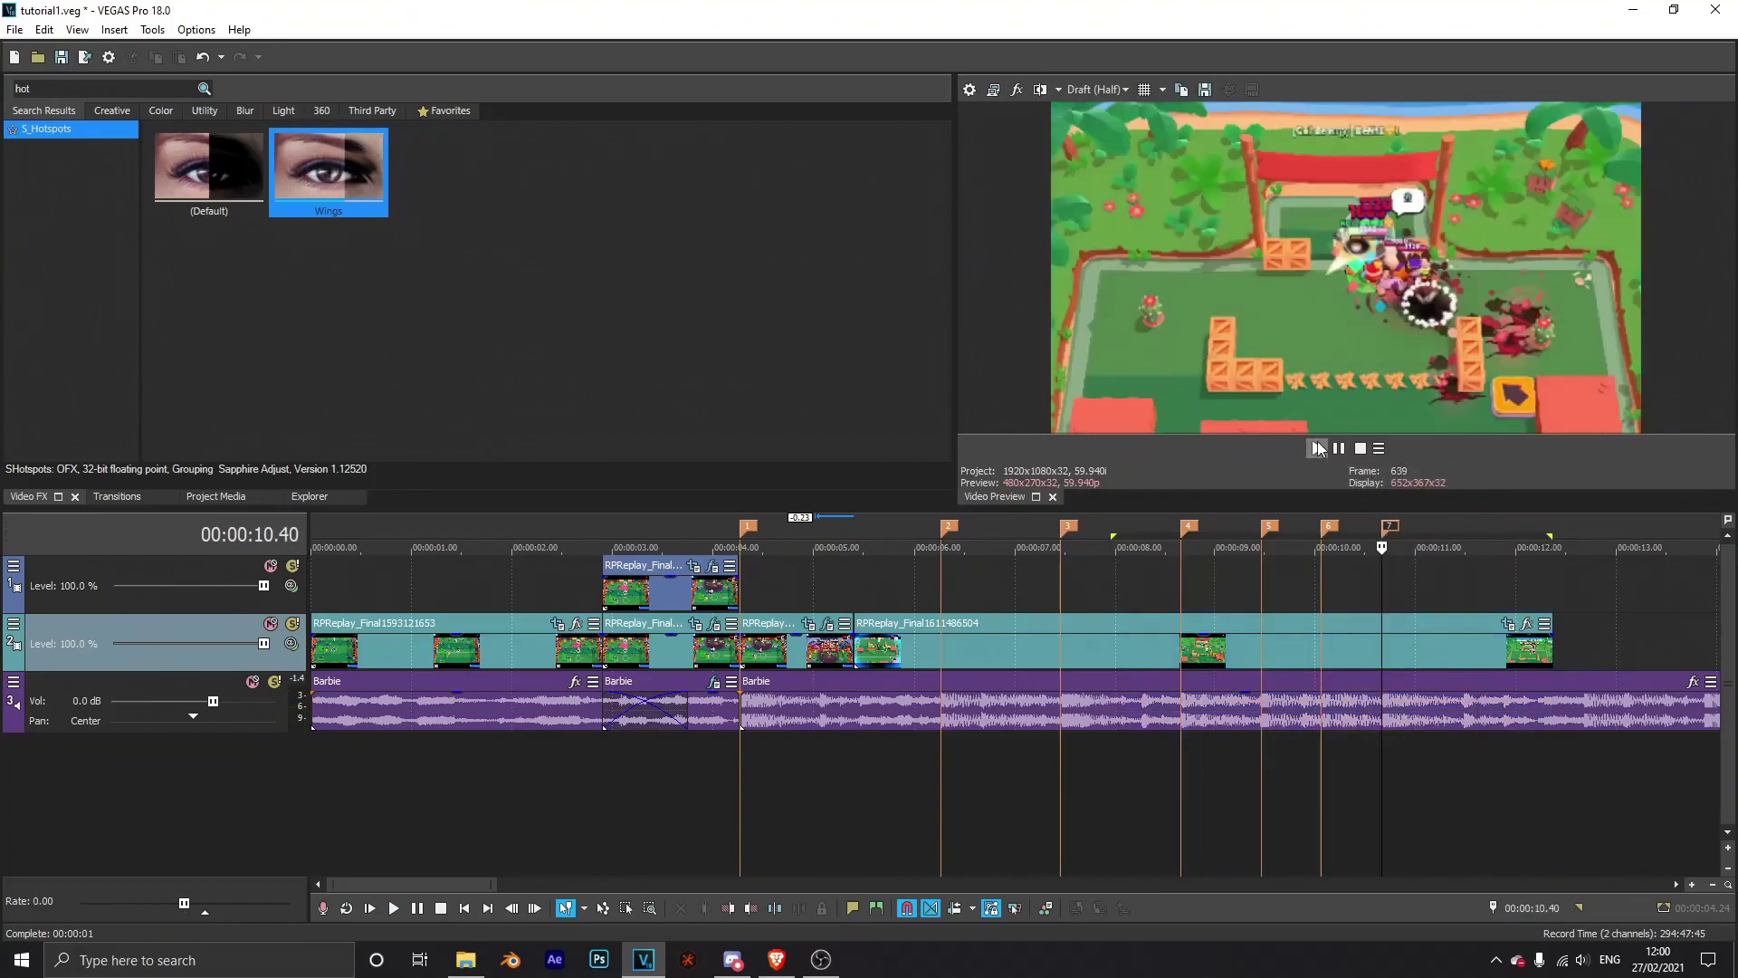
click(1382, 623)
key(s)
click(1321, 621)
key(s)
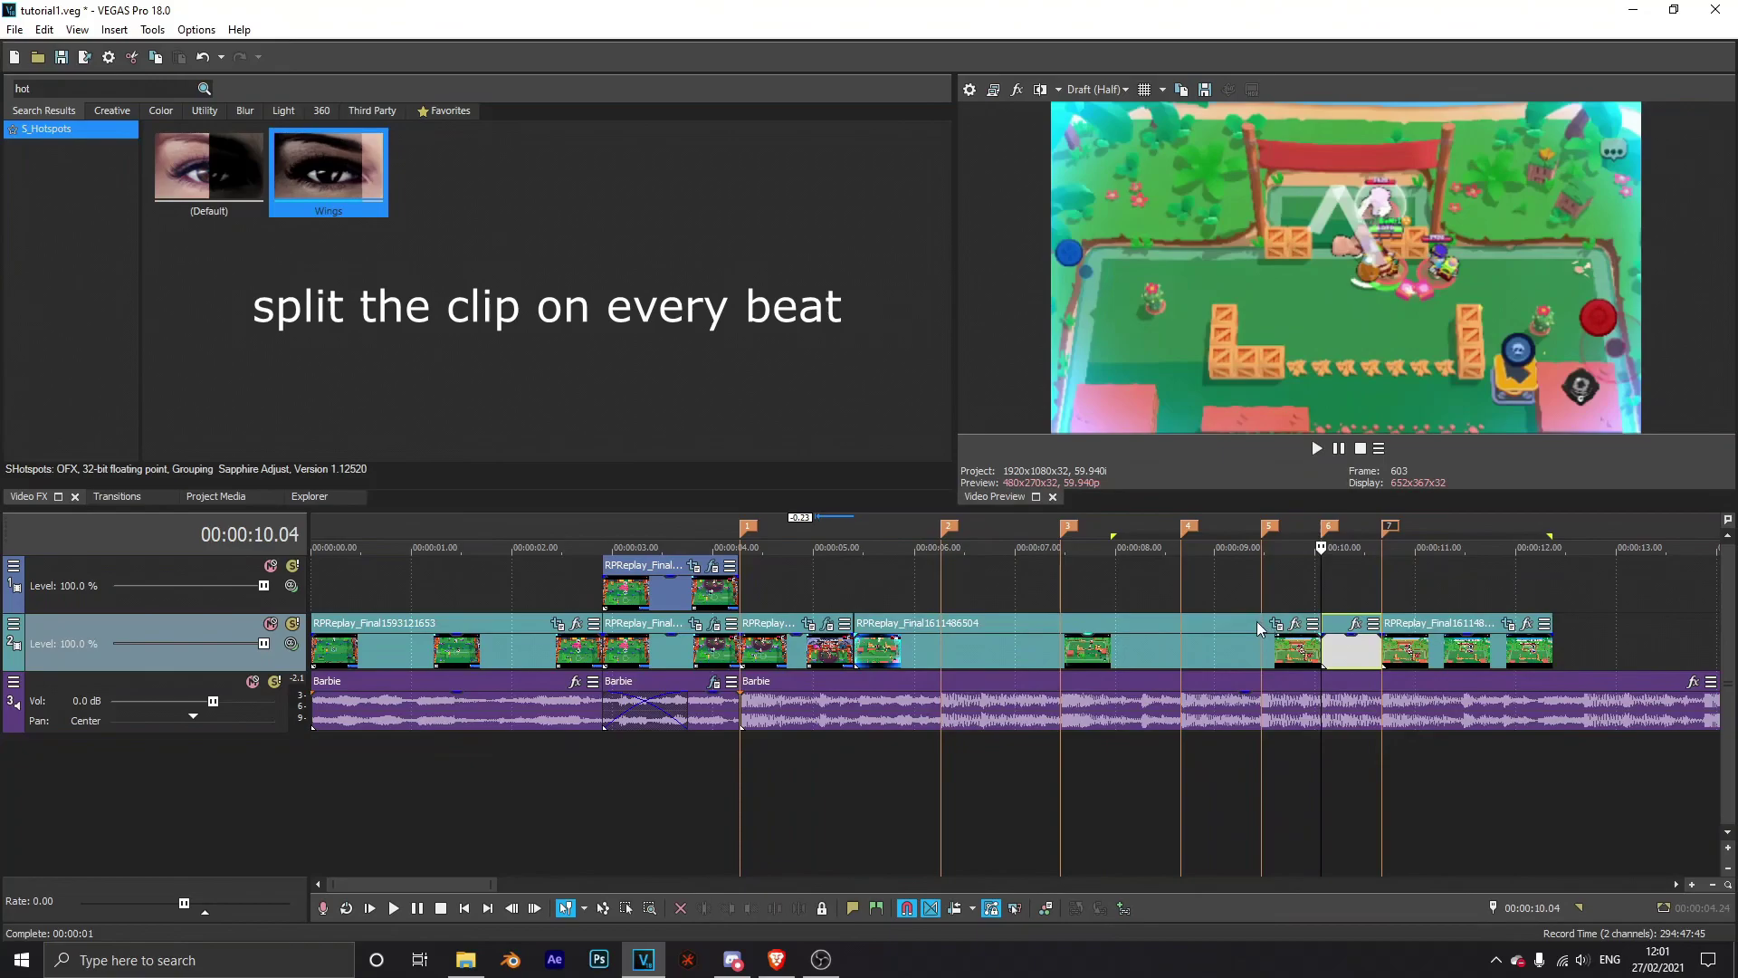
click(1259, 622)
key(s)
click(1179, 623)
key(s)
click(1061, 625)
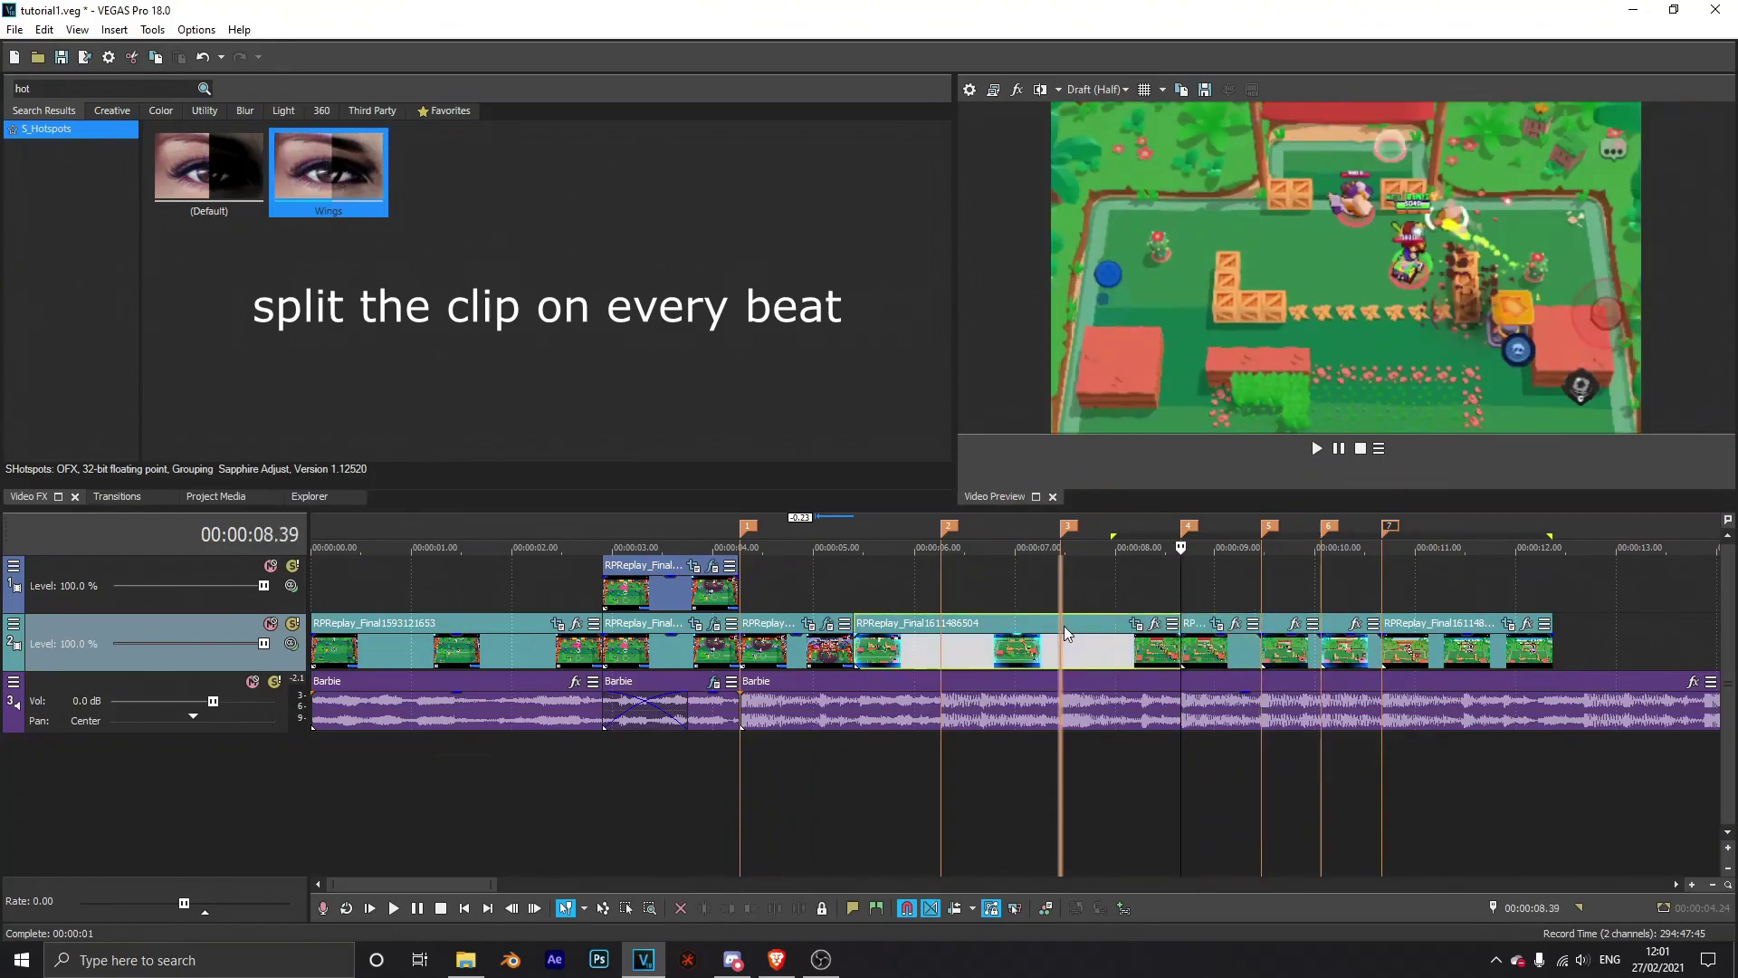
key(s)
click(937, 625)
key(s)
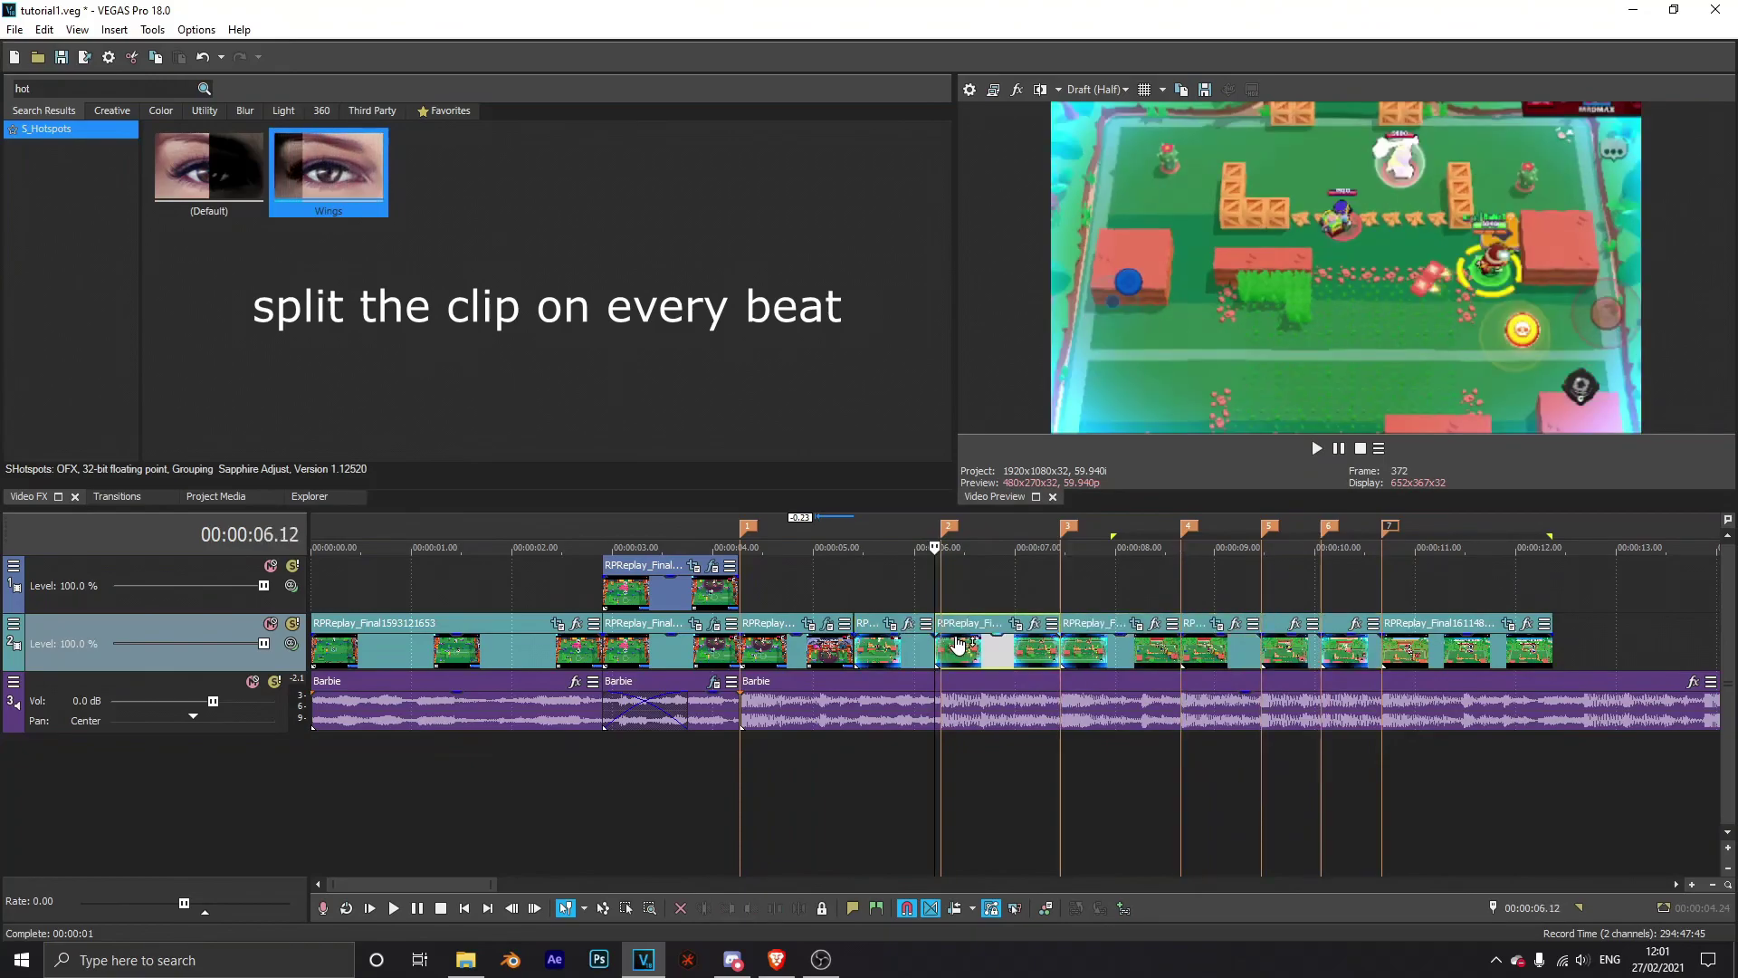
key(ctrl+z)
click(943, 627)
key(s)
click(893, 664)
scroll(933, 659, up, 2)
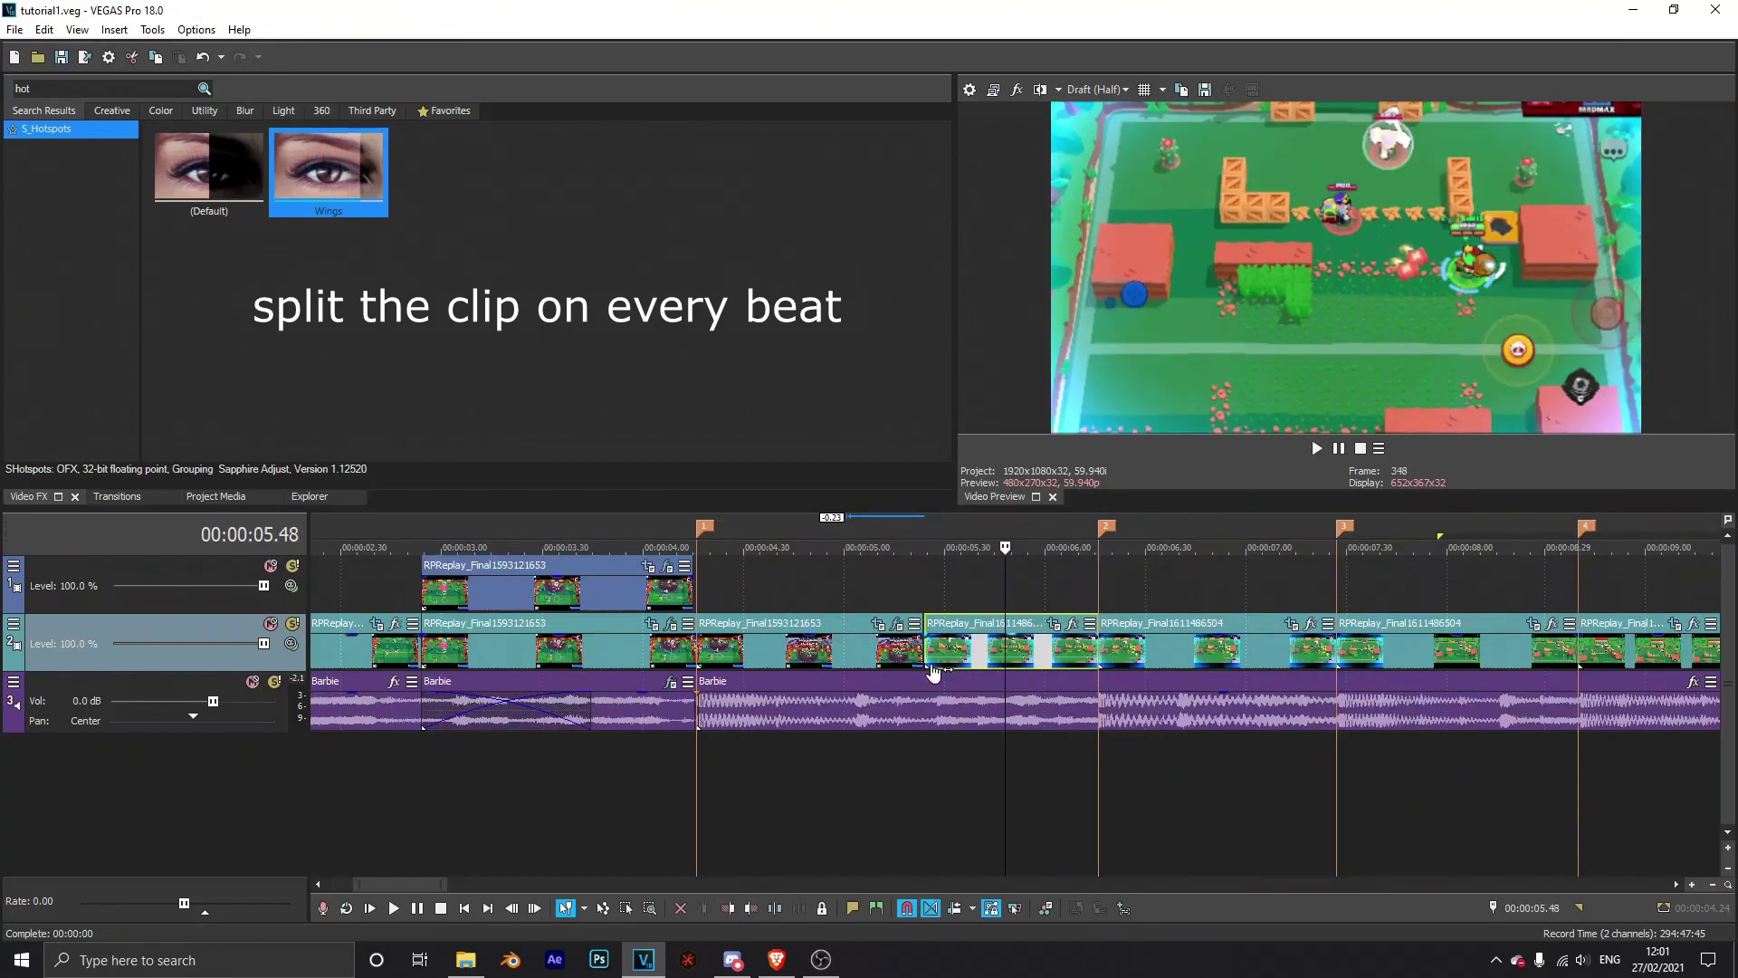
Step: Apply the Abm filter package containing S_Shake, S_Glint and Magic Bullet Looks to the clip segment that starts at 00:00:06.16
click(1253, 629)
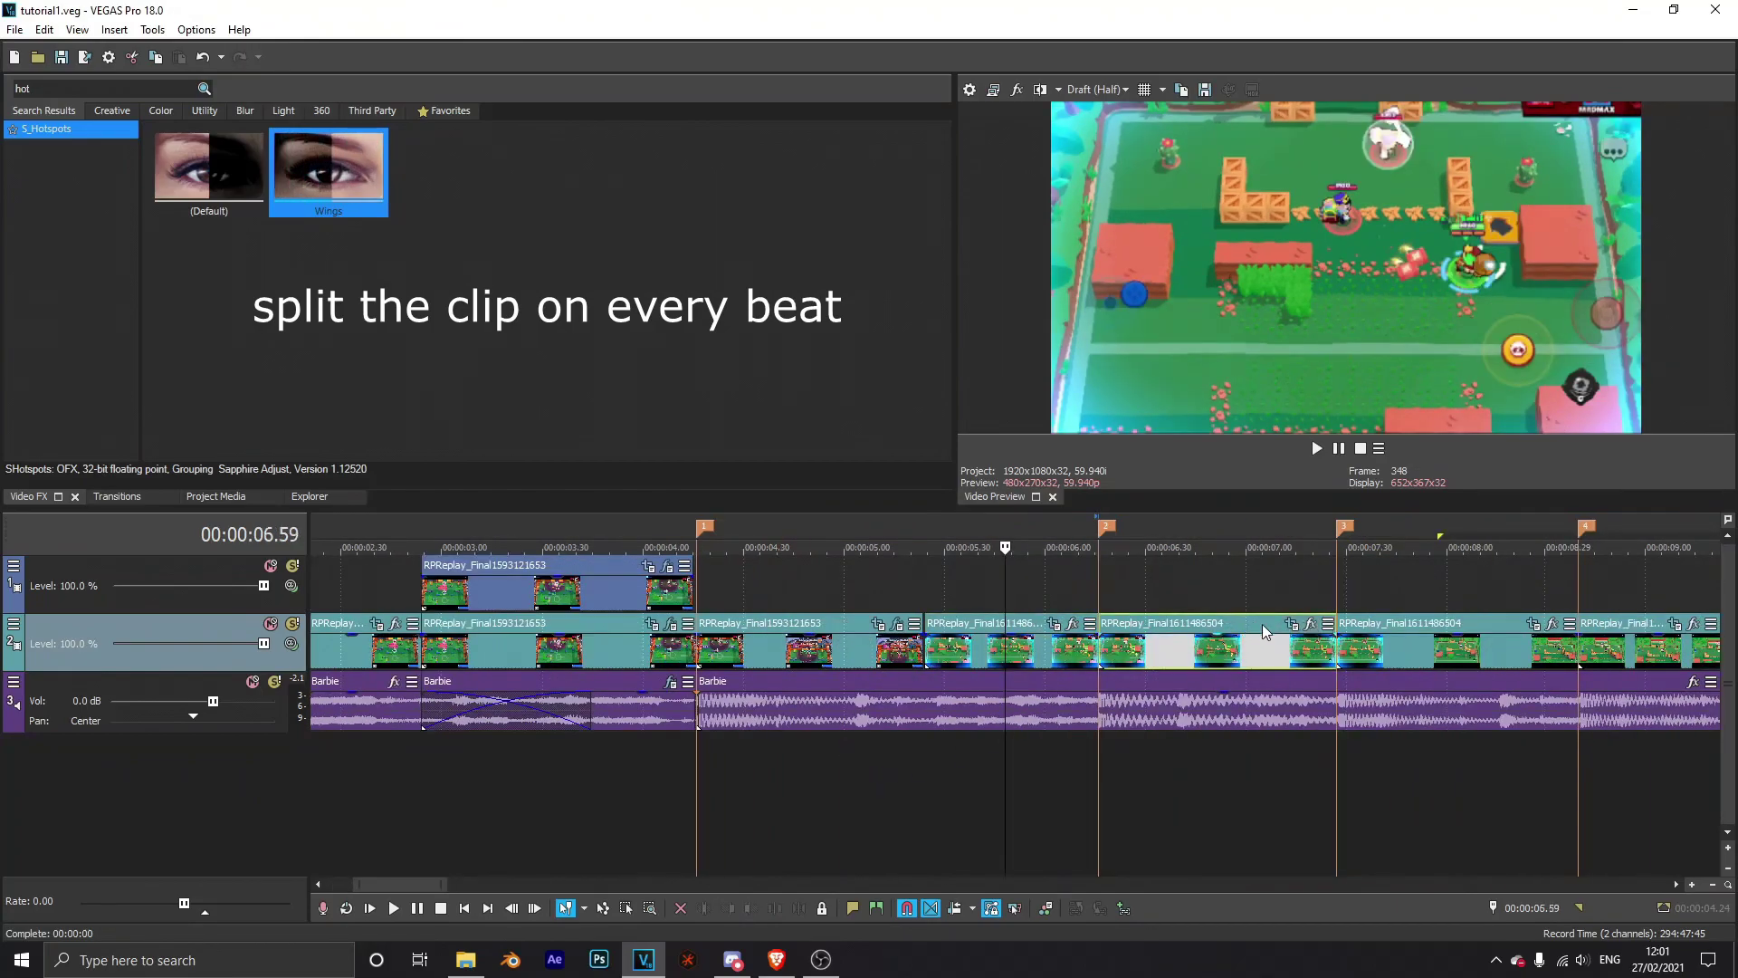
click(1310, 623)
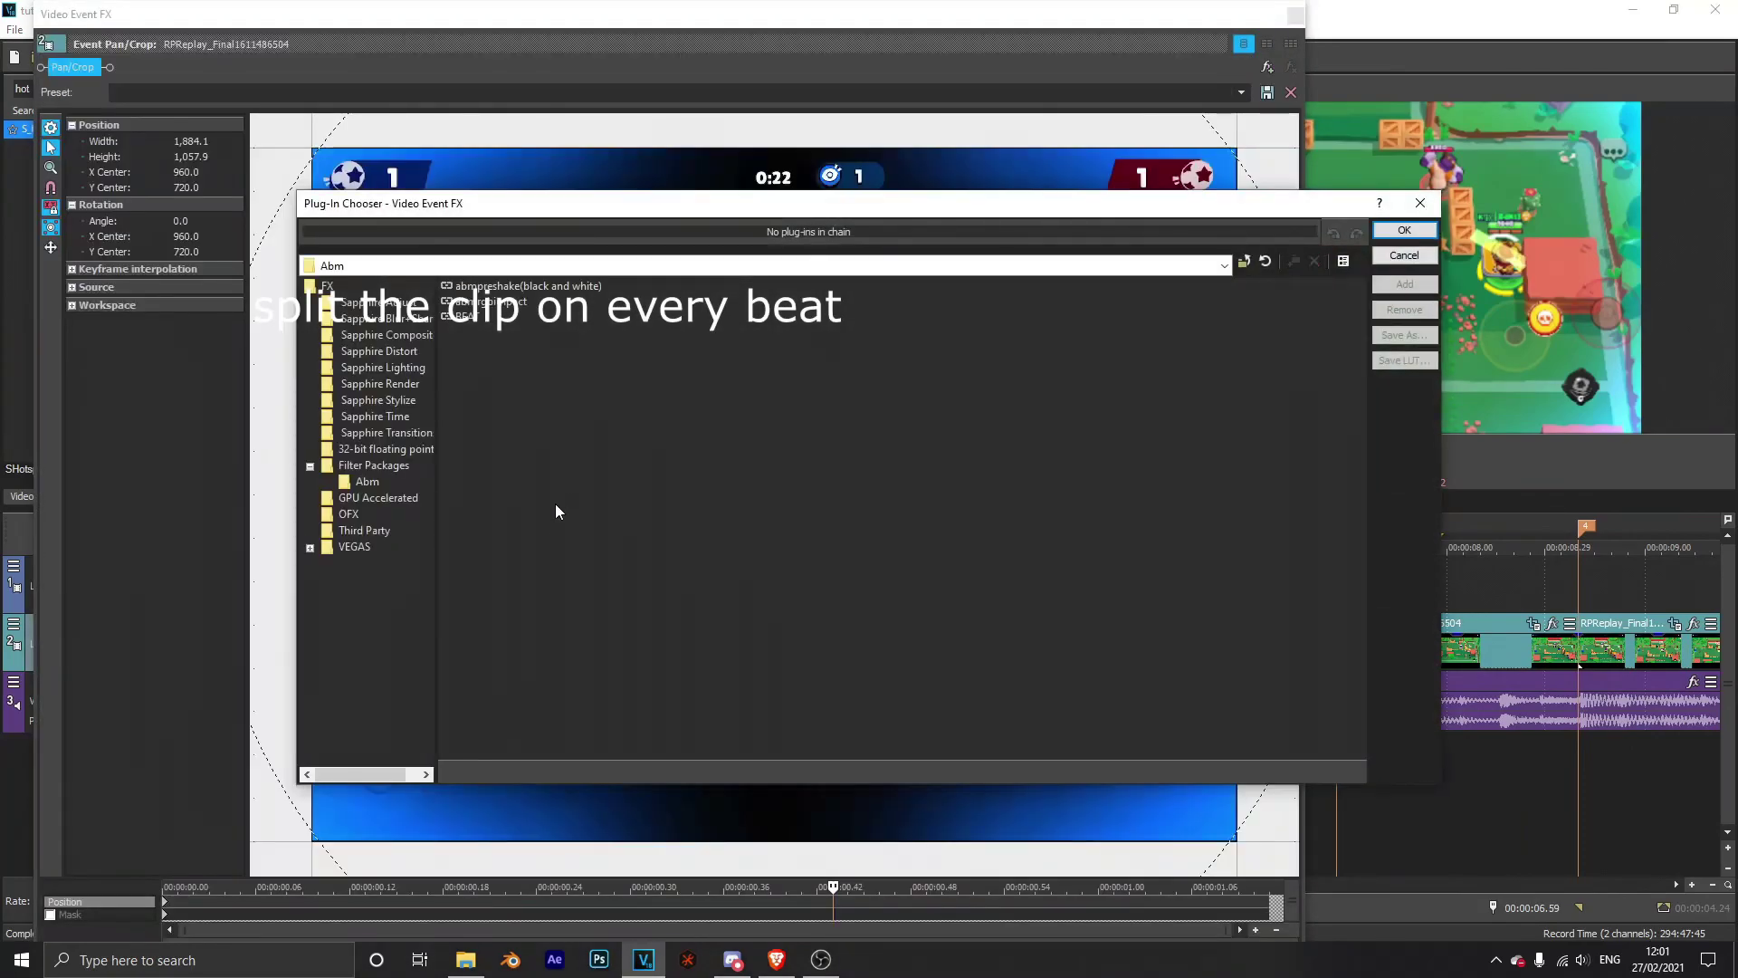
double_click(463, 315)
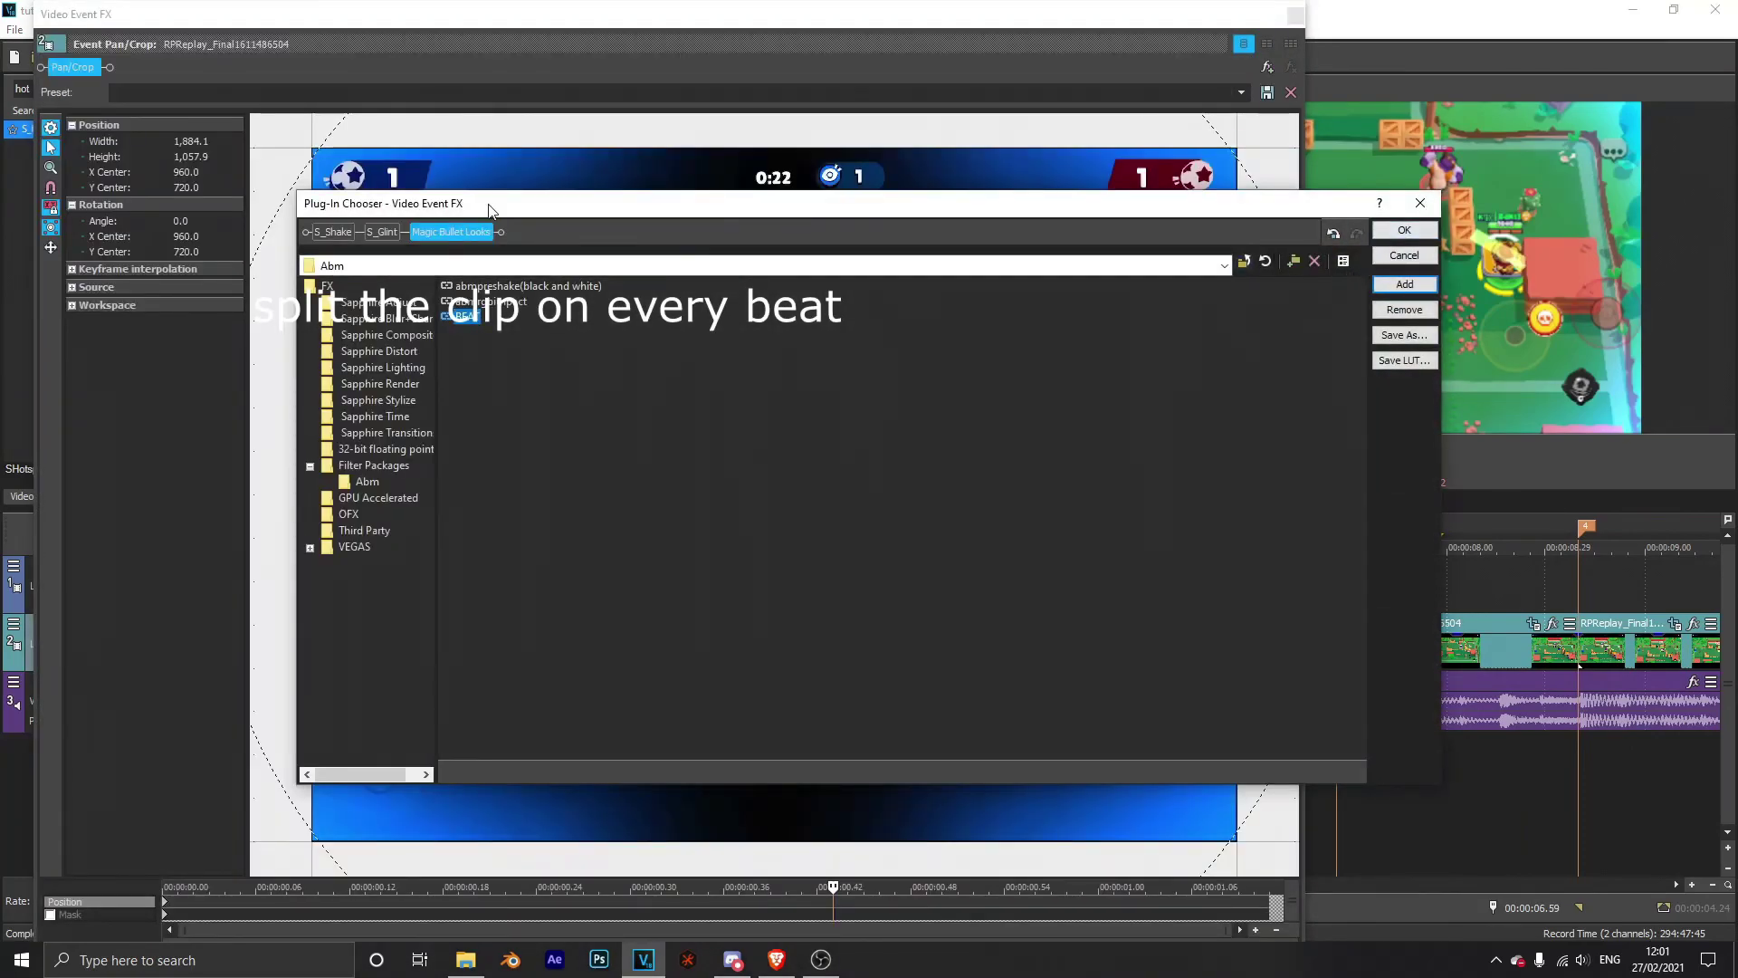
click(1391, 229)
click(1293, 15)
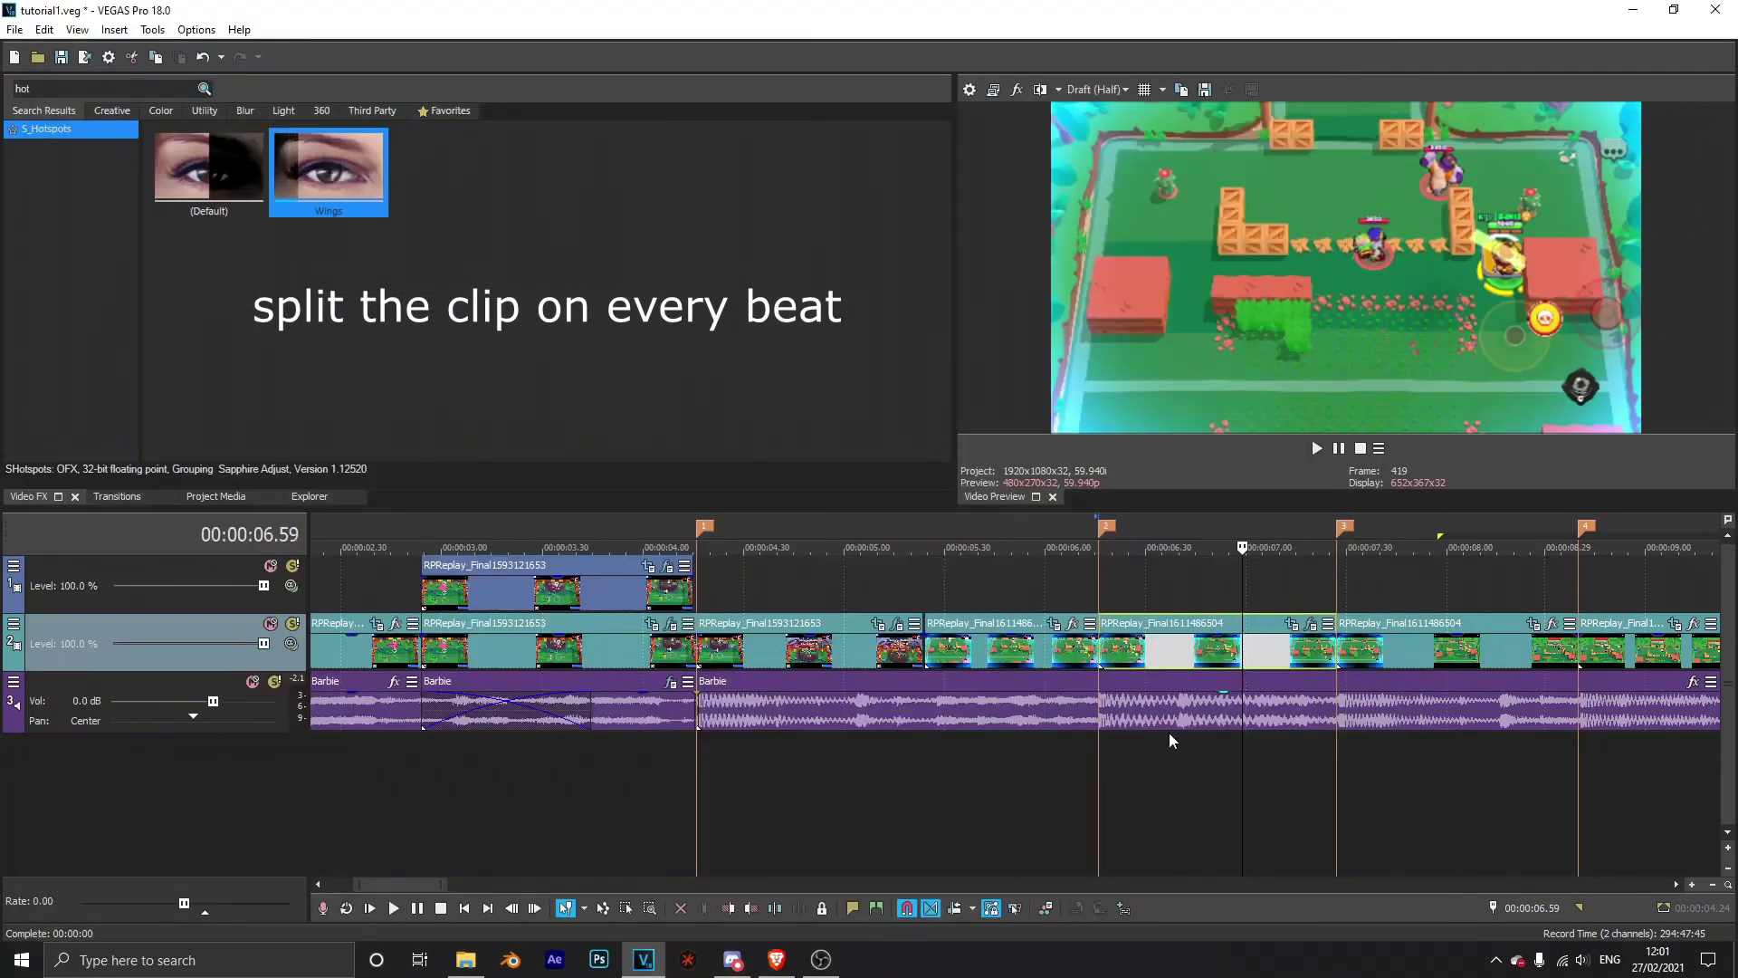
Step: Play back the segment from just before the 00:00:06.16 marker to check the beat shake effect
click(1074, 738)
click(1317, 448)
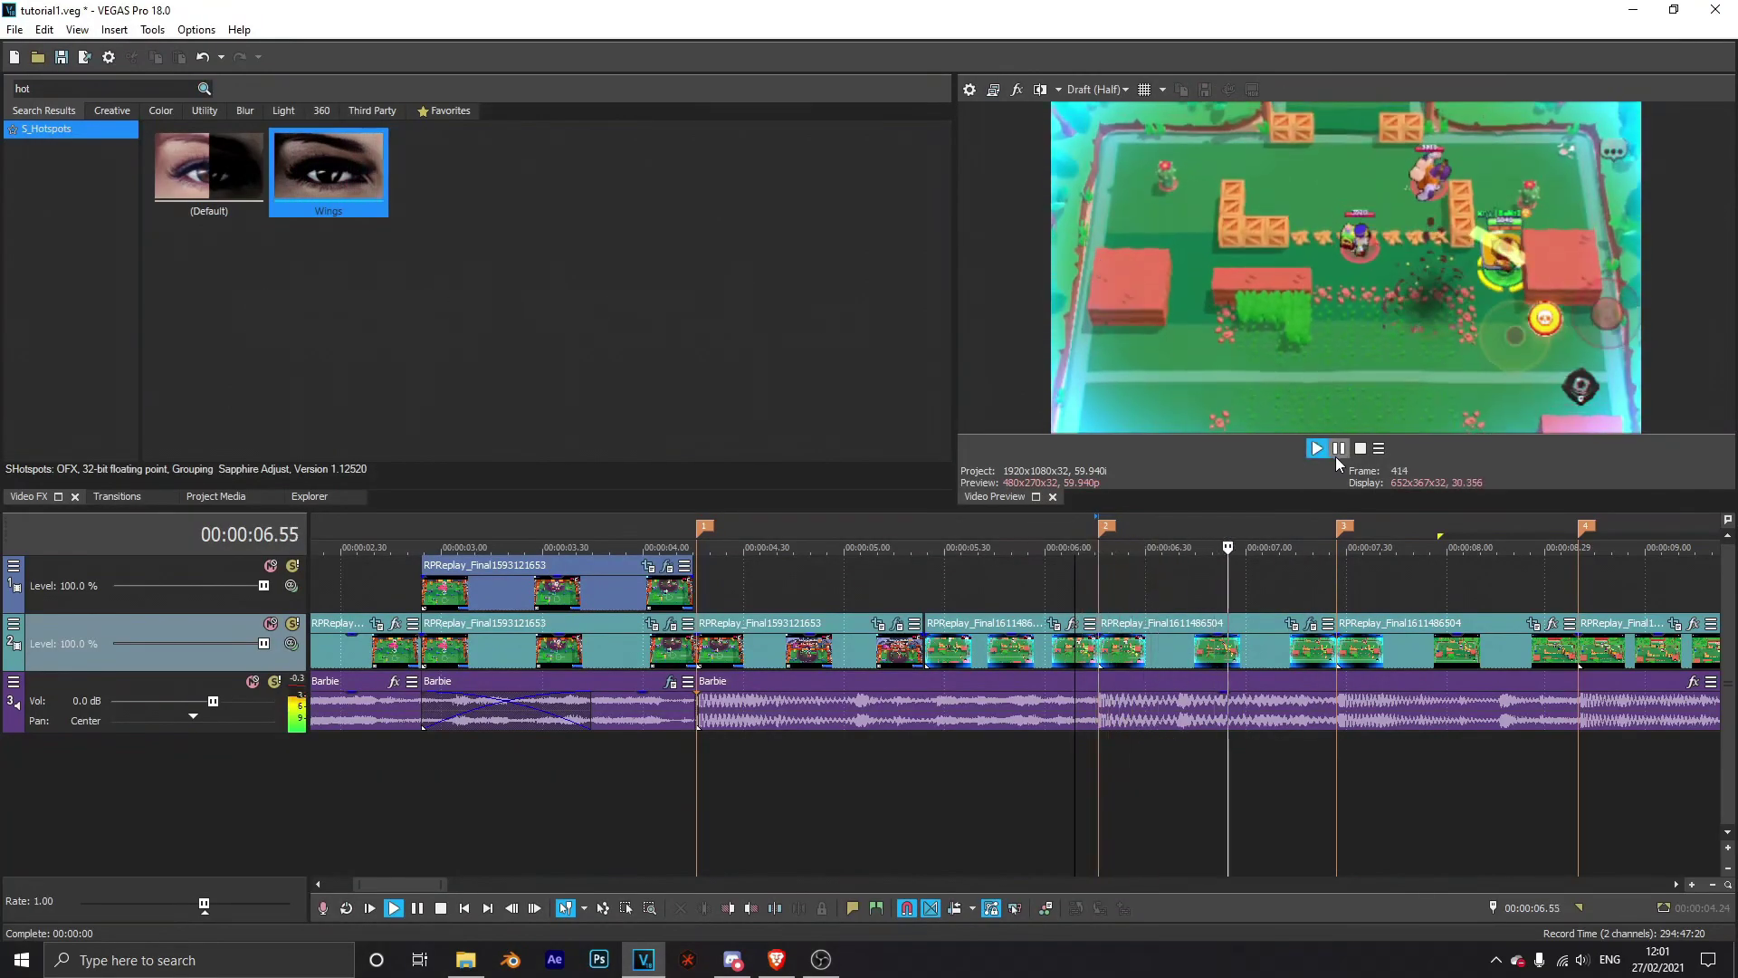
scroll(1154, 785, down, 1)
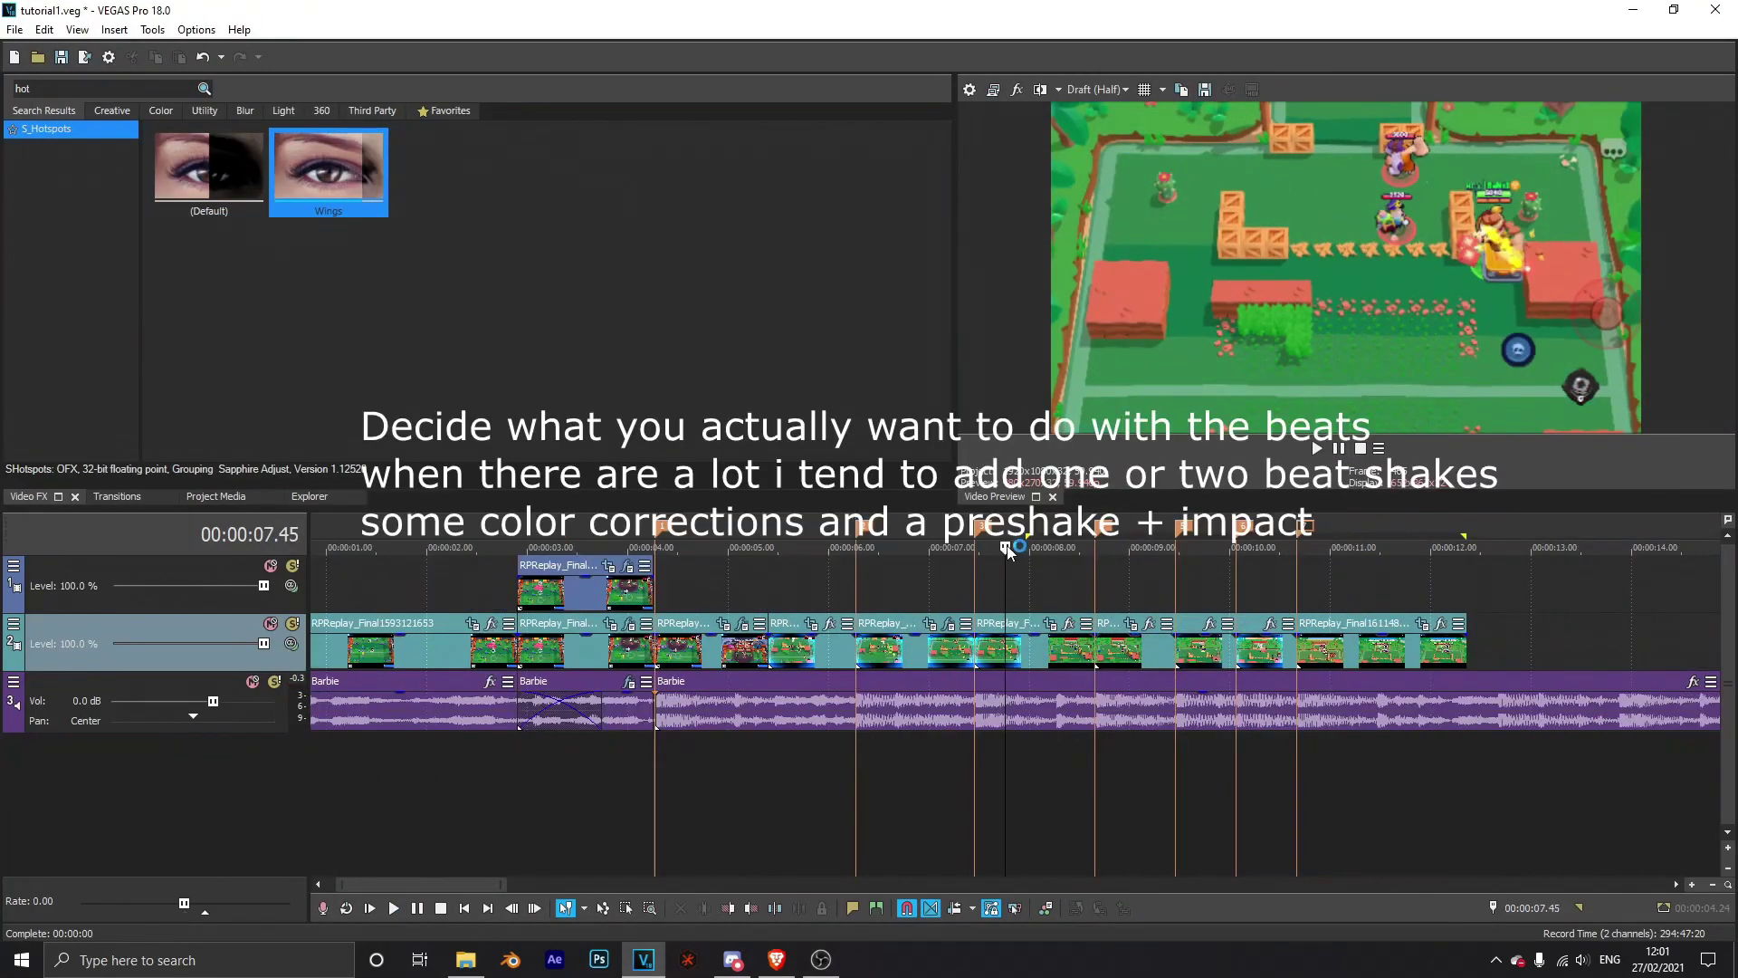
Step: Save the project and apply the S_Shake Tilt shake preset to the clip segment that starts at 00:00:07.27
key(ctrl+s)
click(977, 548)
scroll(1026, 641, up, 2)
scroll(1026, 641, up, 2)
scroll(844, 588, down, 2)
click(109, 87)
text(shake)
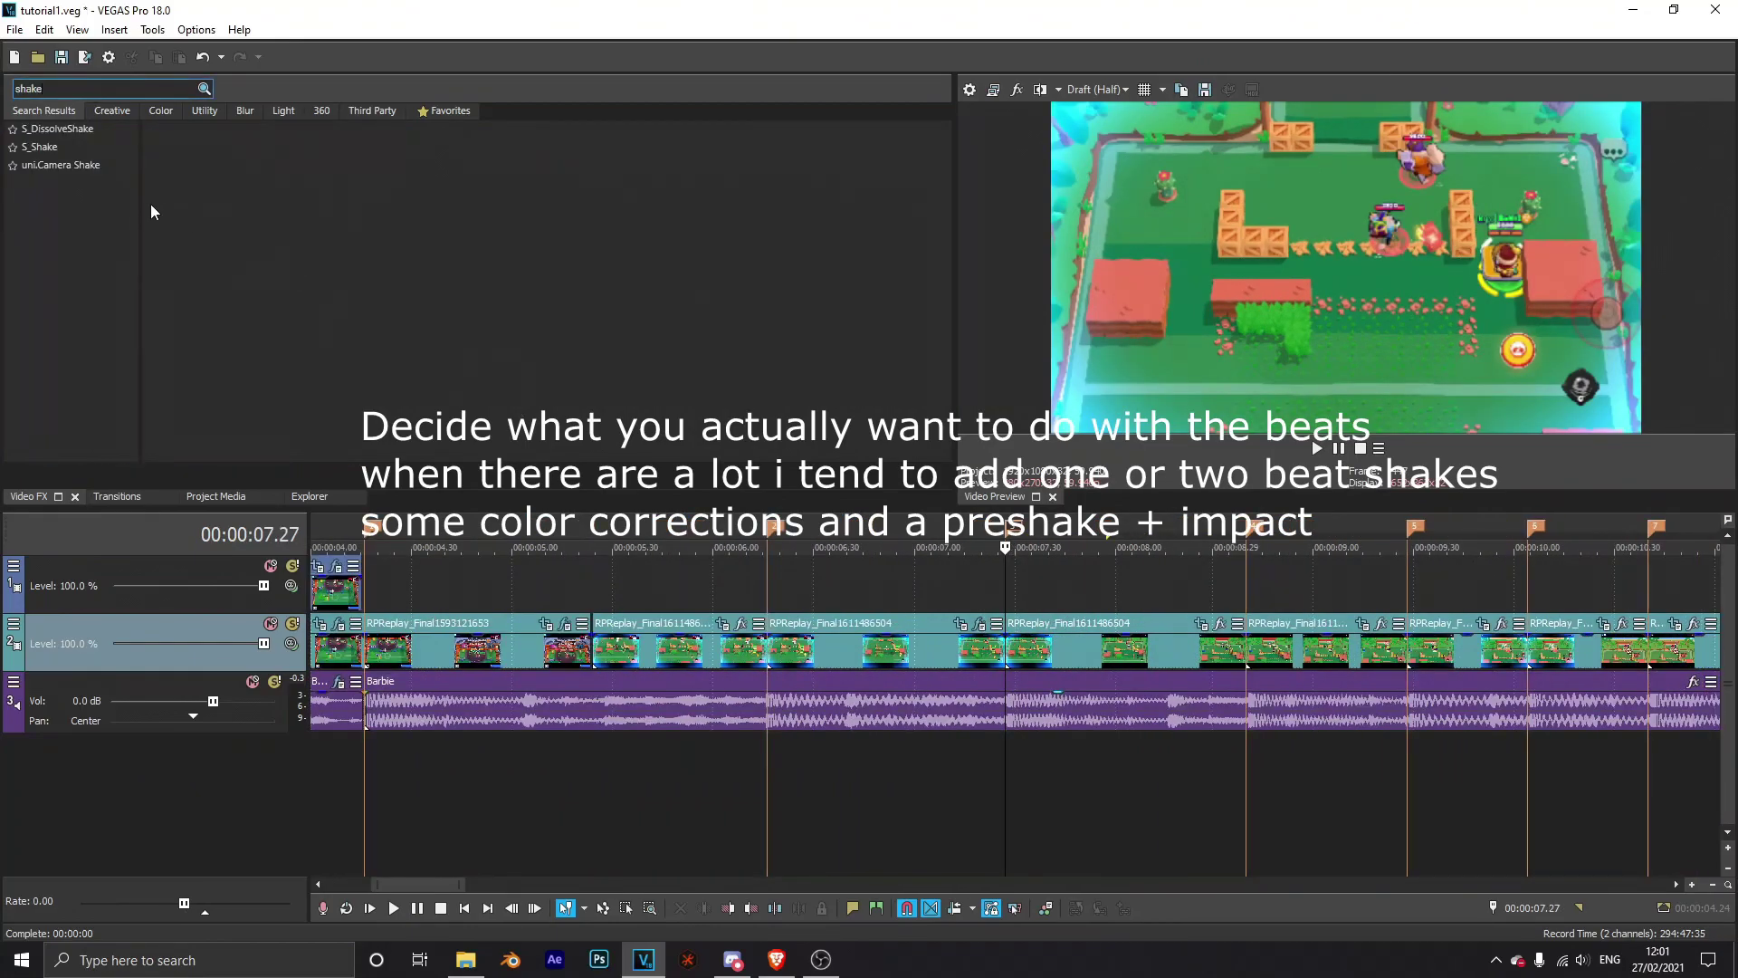
click(44, 149)
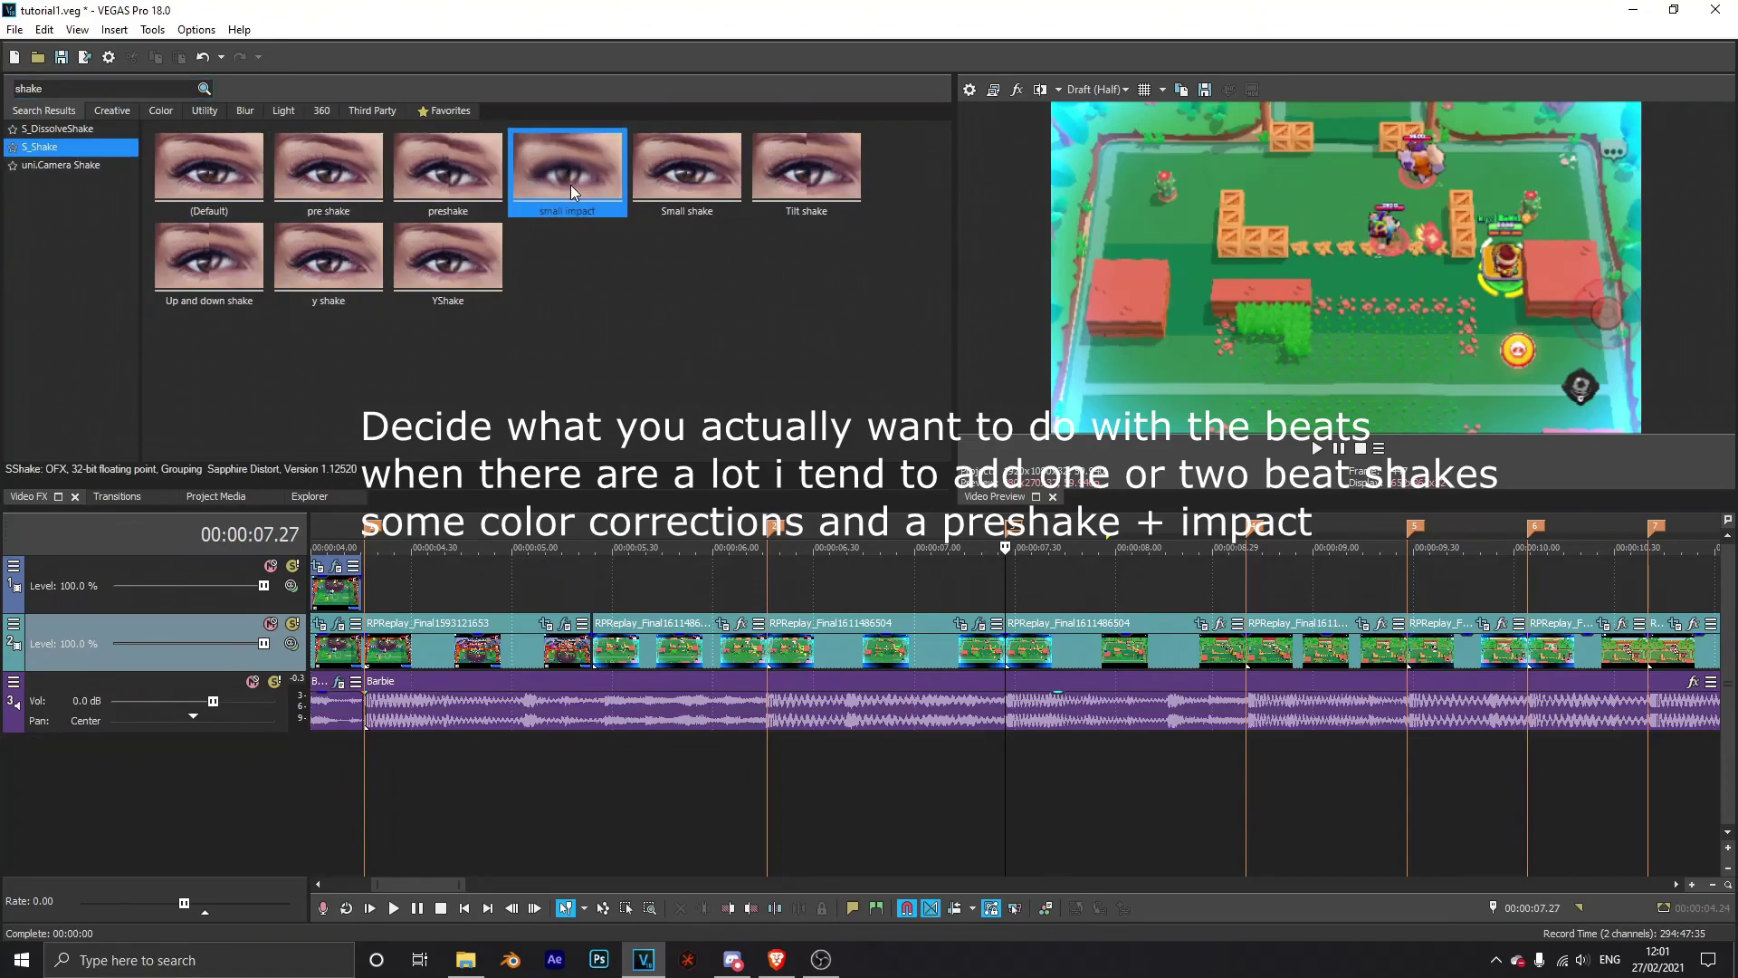
drag(856, 322, 1048, 633)
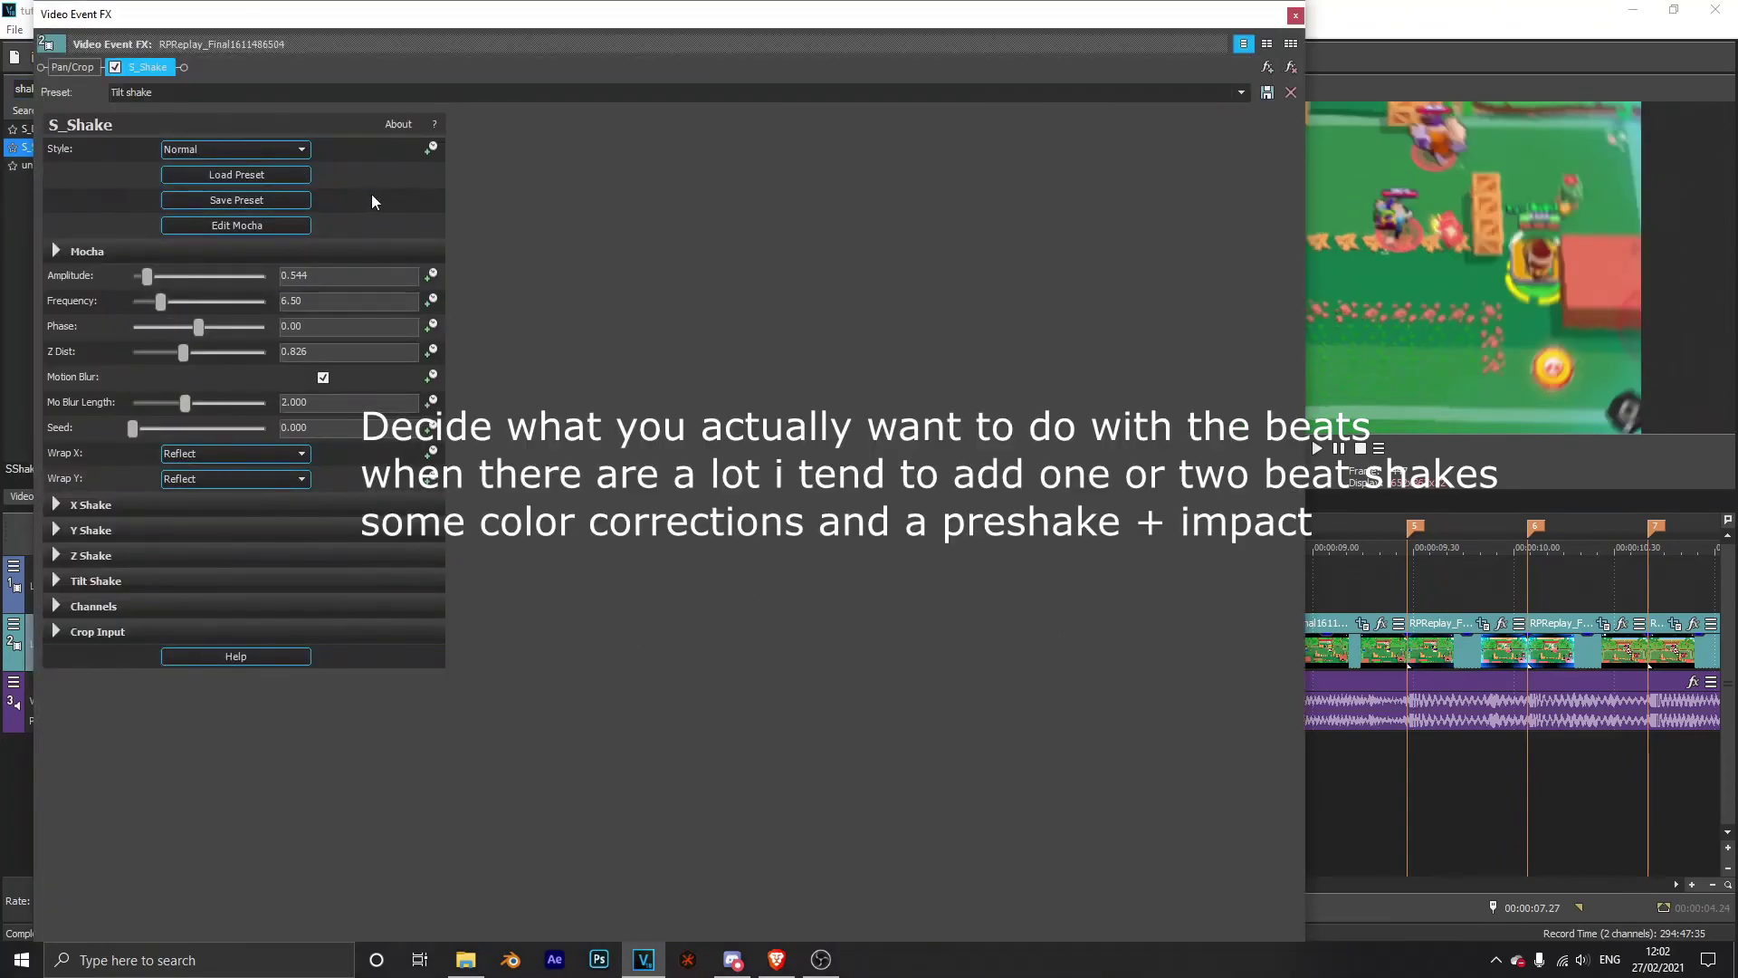
Step: Animate the Tilt shake's Amplitude and Z Dist, keyframing Z Dist at 1 and Amplitude at 0 at 00:00:00.24
click(432, 276)
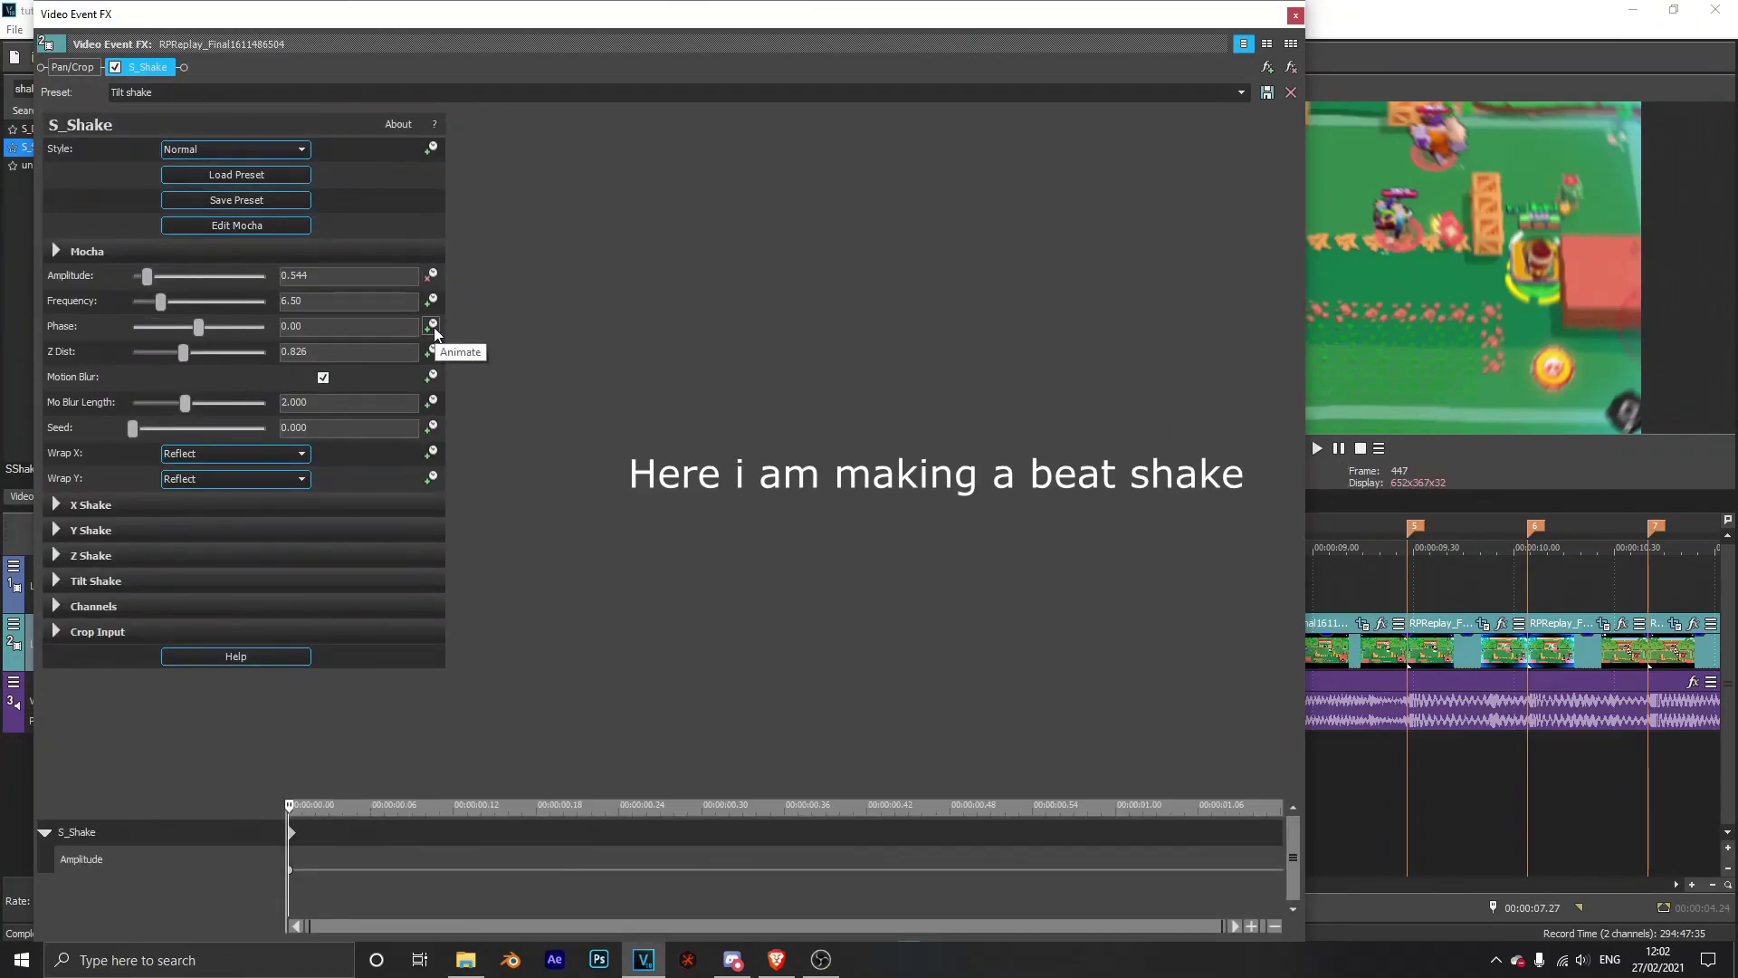
click(431, 351)
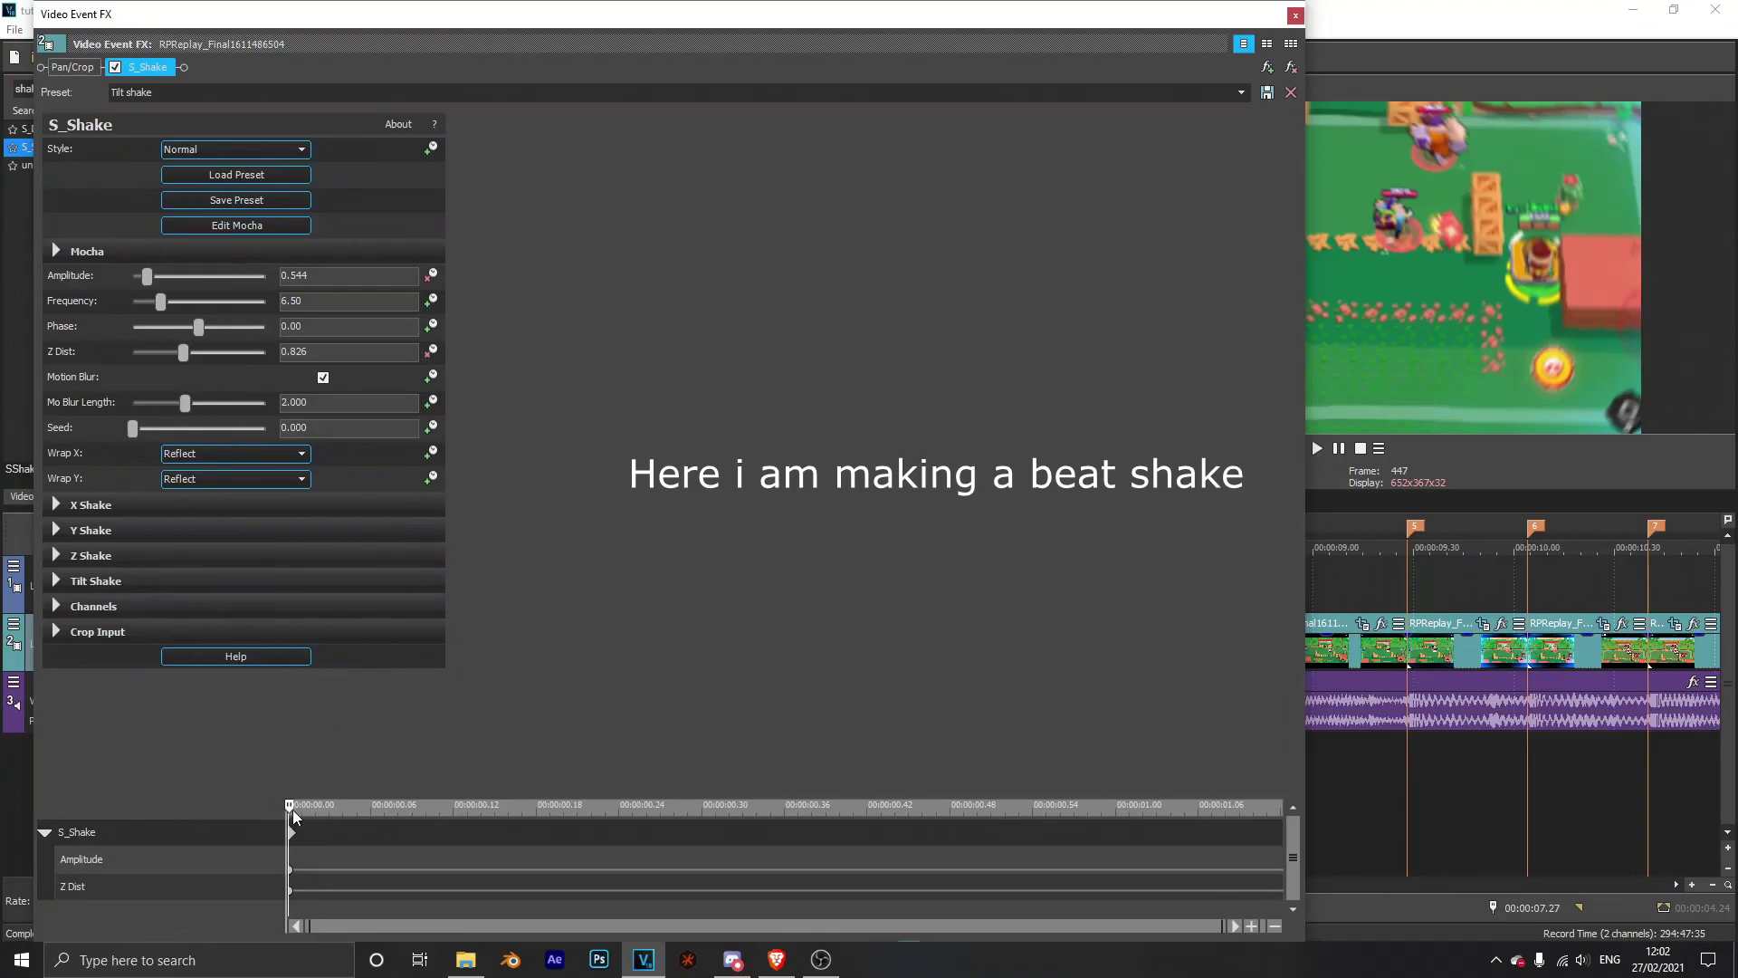
drag(292, 811, 482, 811)
drag(764, 19, 827, 84)
drag(546, 638, 698, 645)
click(680, 637)
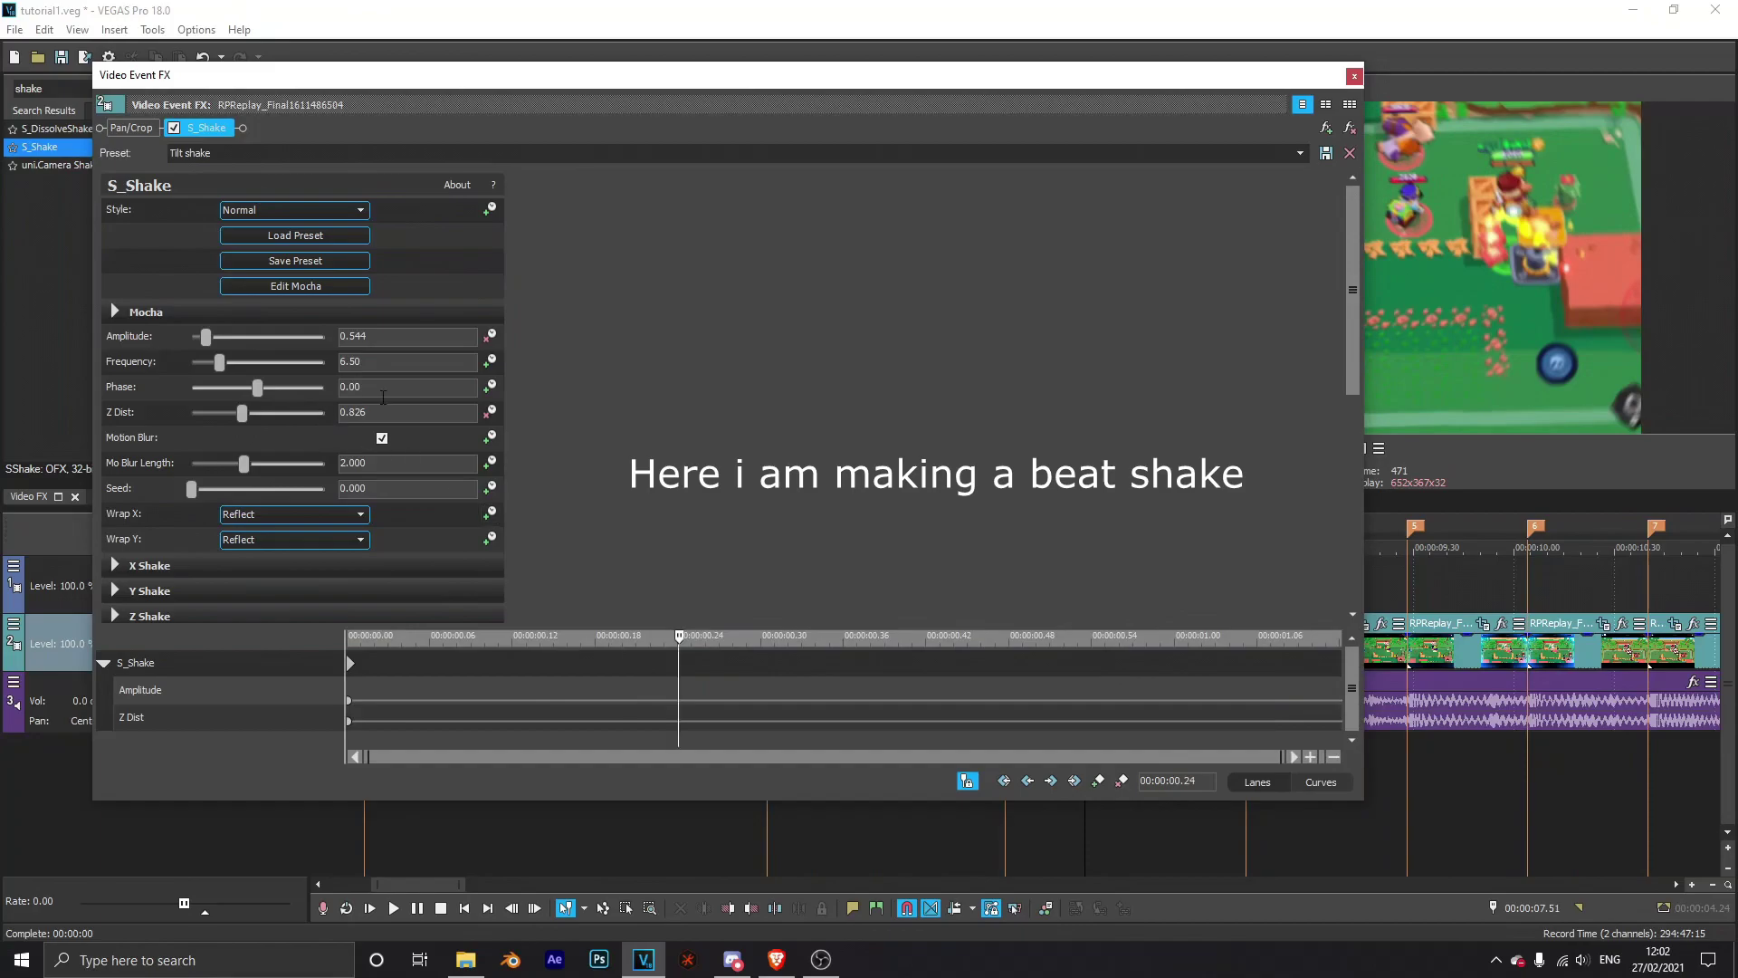
click(416, 411)
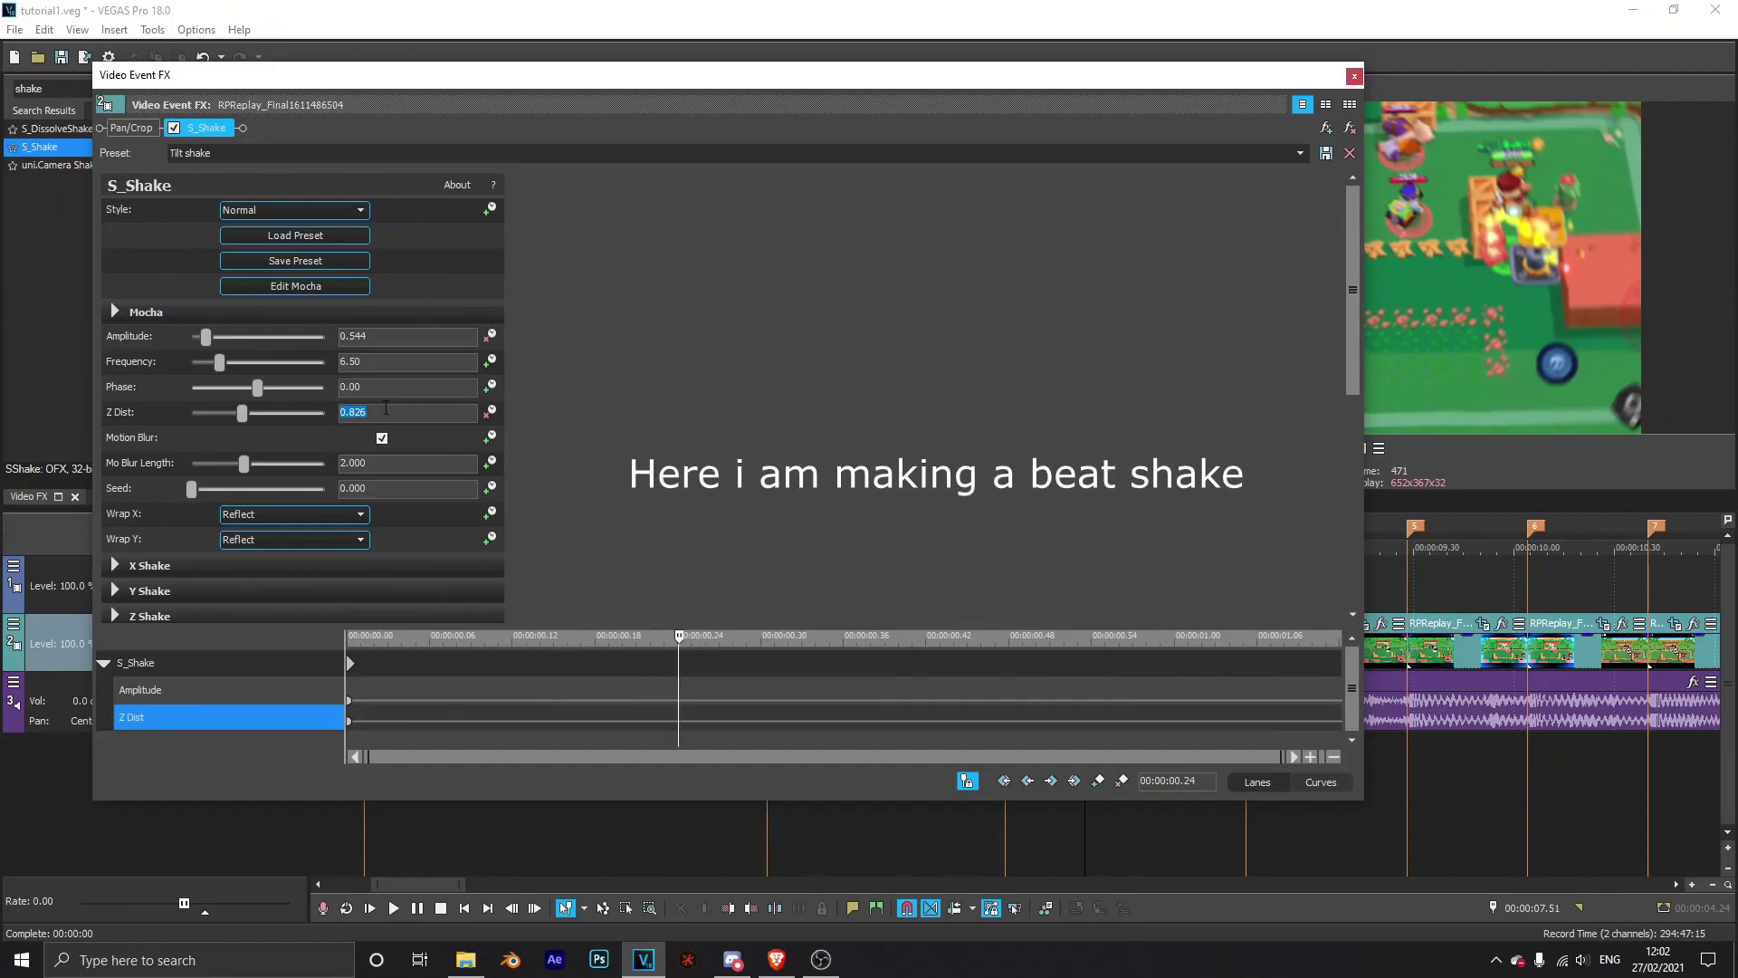
text(1)
key(Return)
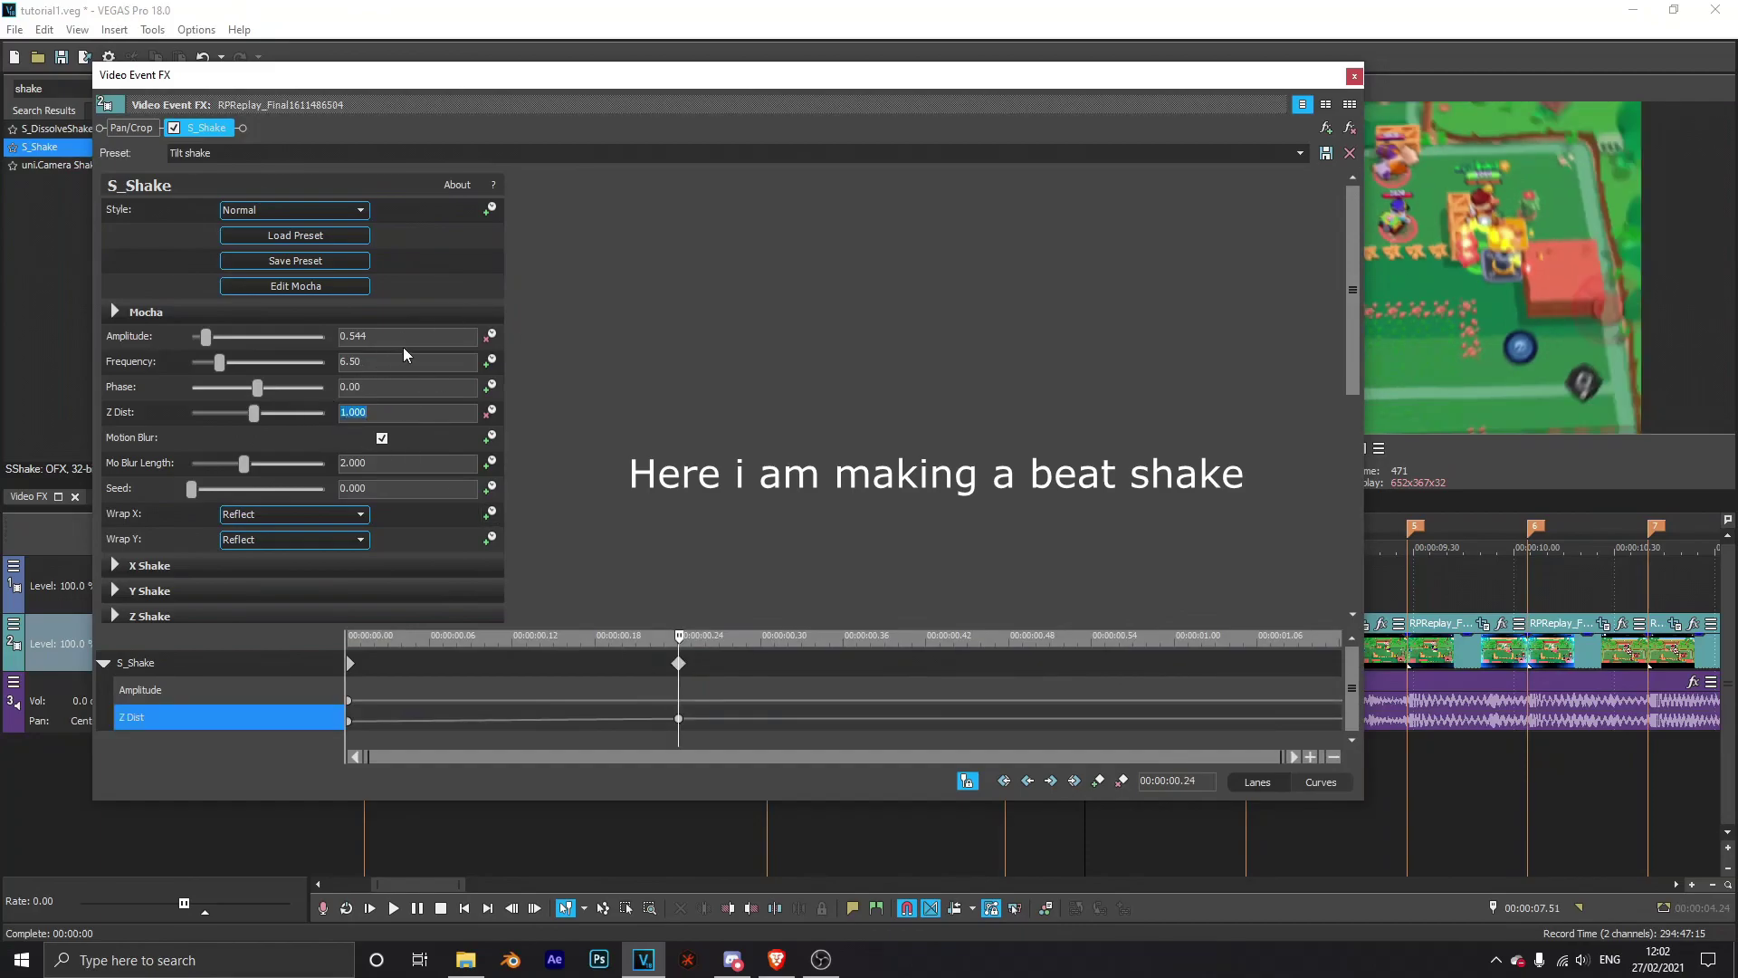
click(203, 339)
key(Return)
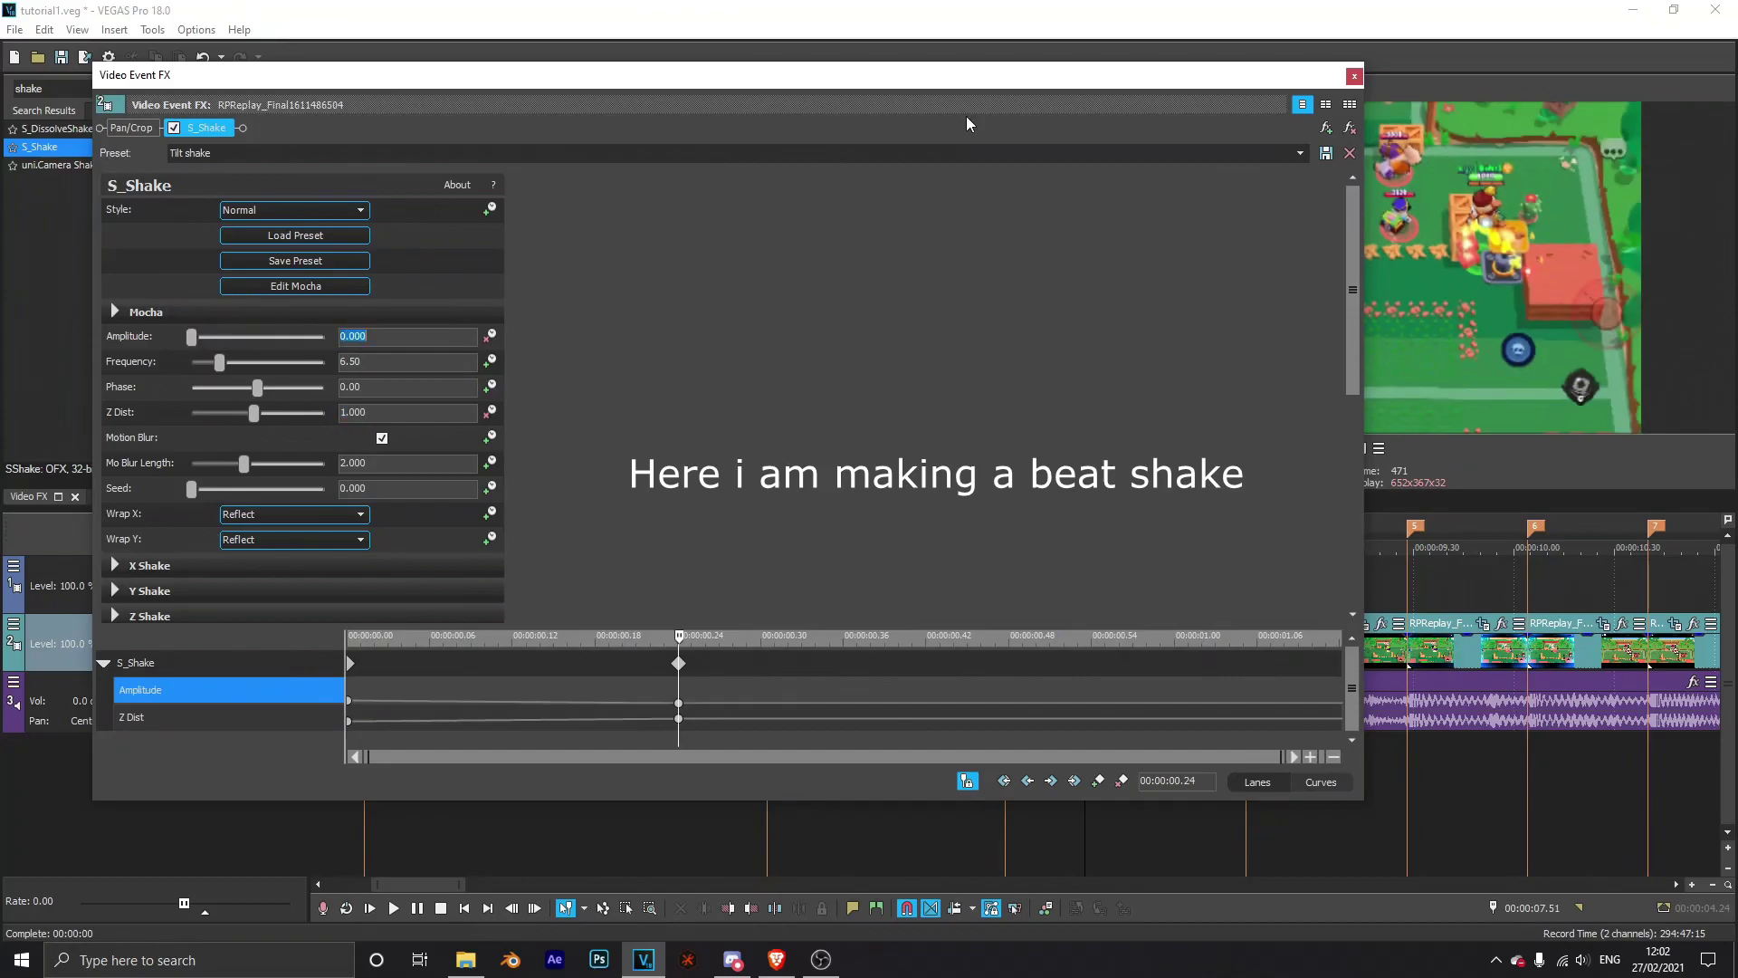
Step: Play back the beat at 00:00:07.27 from just before its marker to check the tilt shake
click(1355, 77)
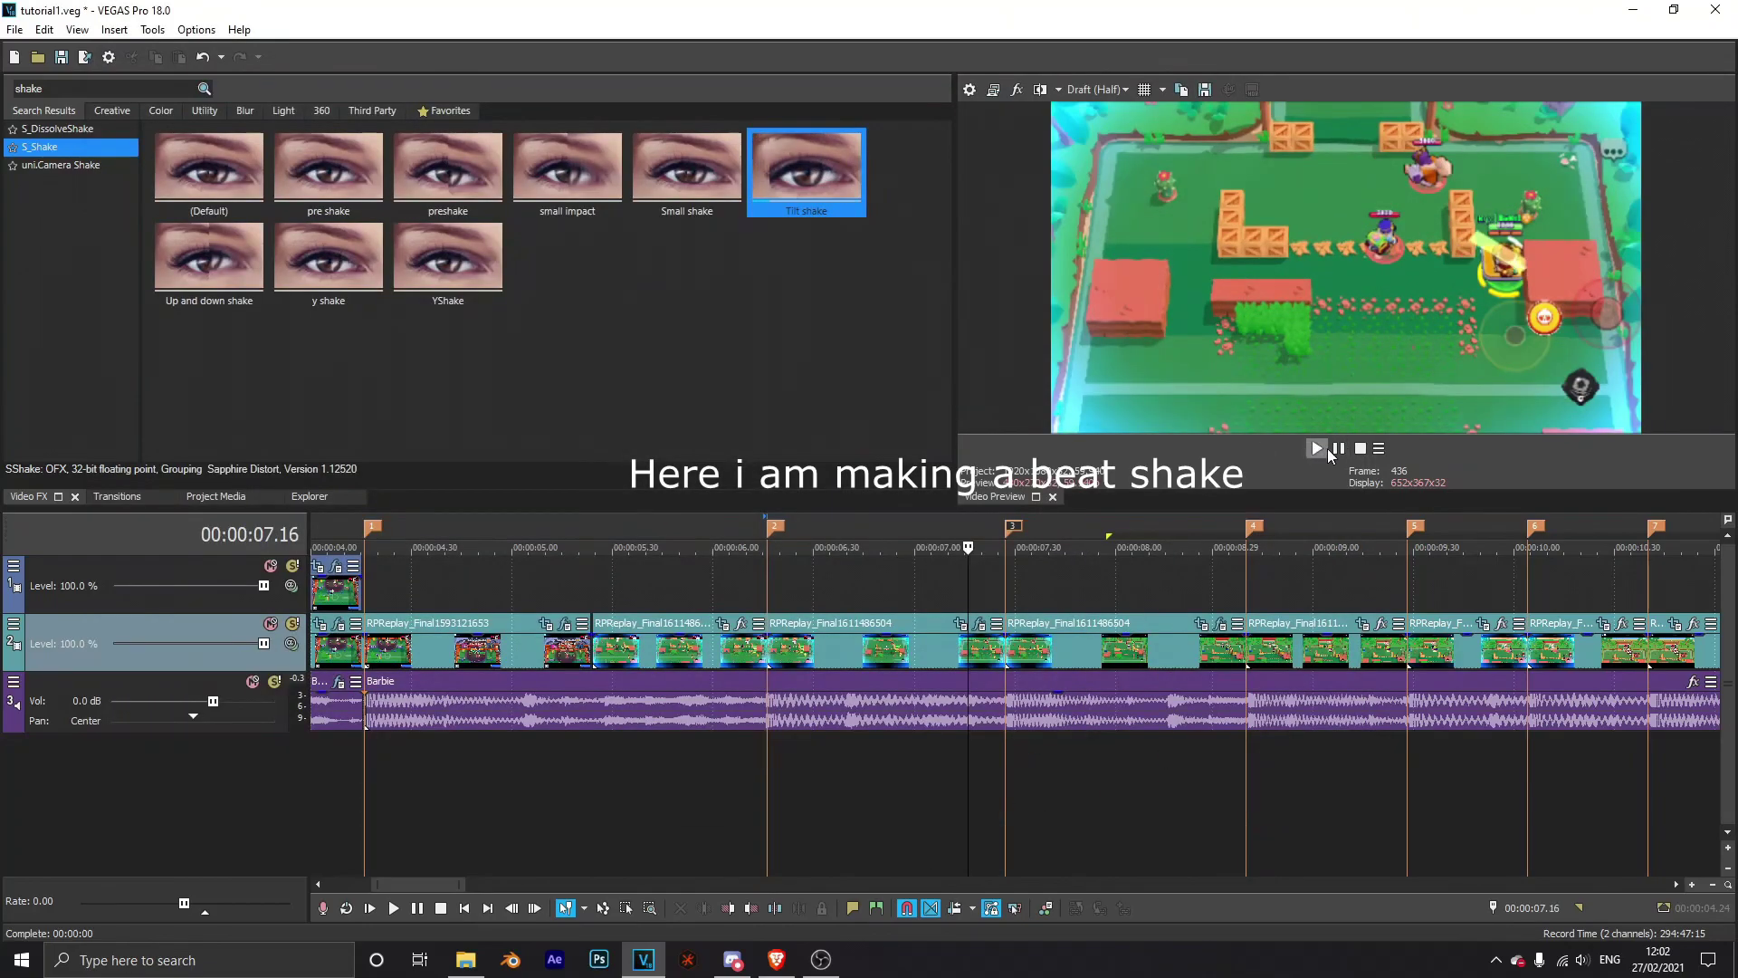
click(1320, 448)
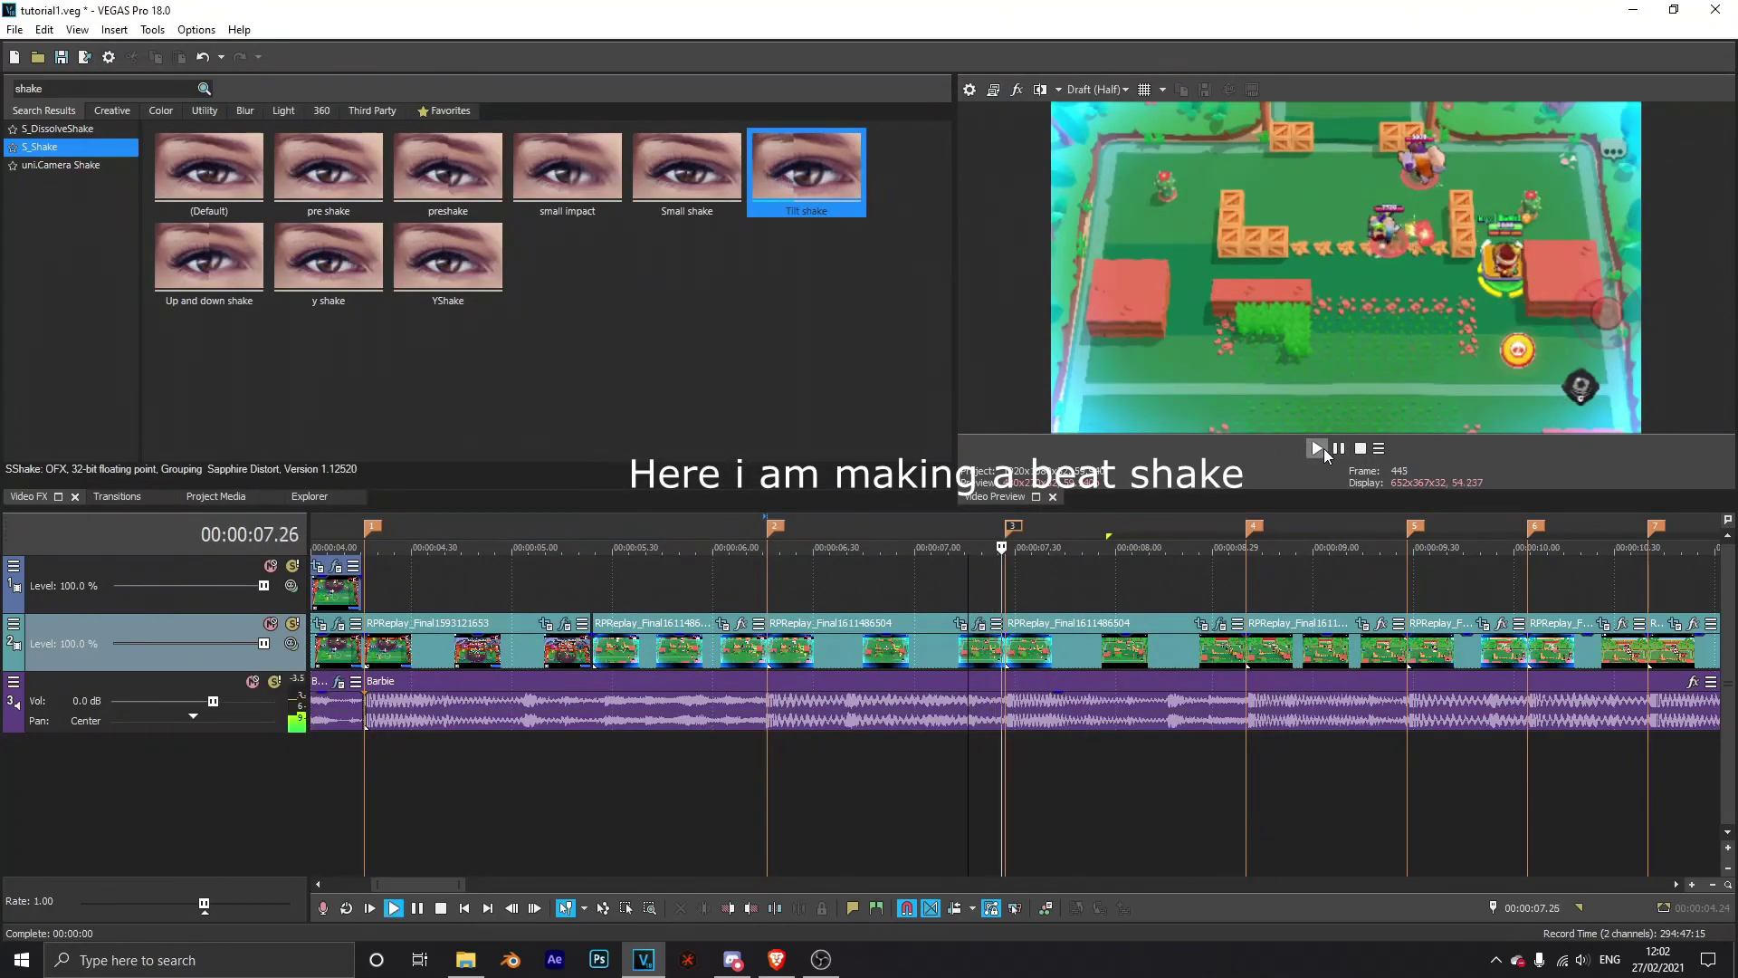
click(1004, 778)
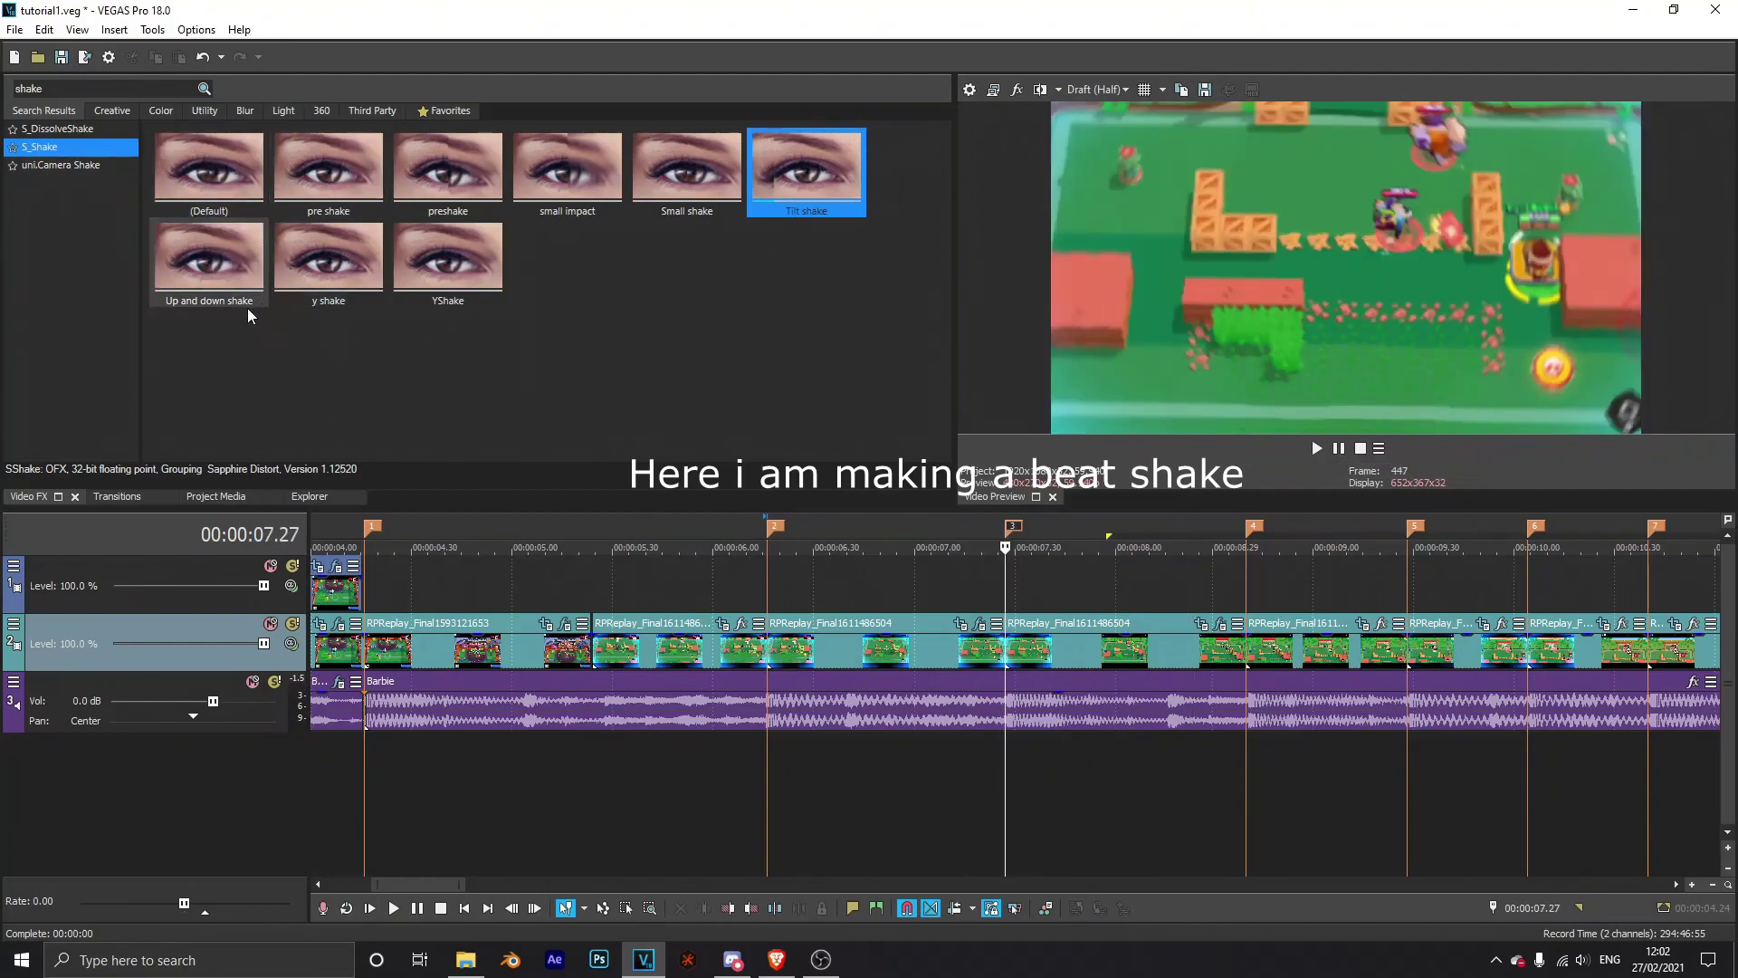
Step: Add the S_Shake Up and down shake preset to the same segment and keyframe its Amplitude down to 0 at 00:00:00.12
drag(254, 307, 1057, 625)
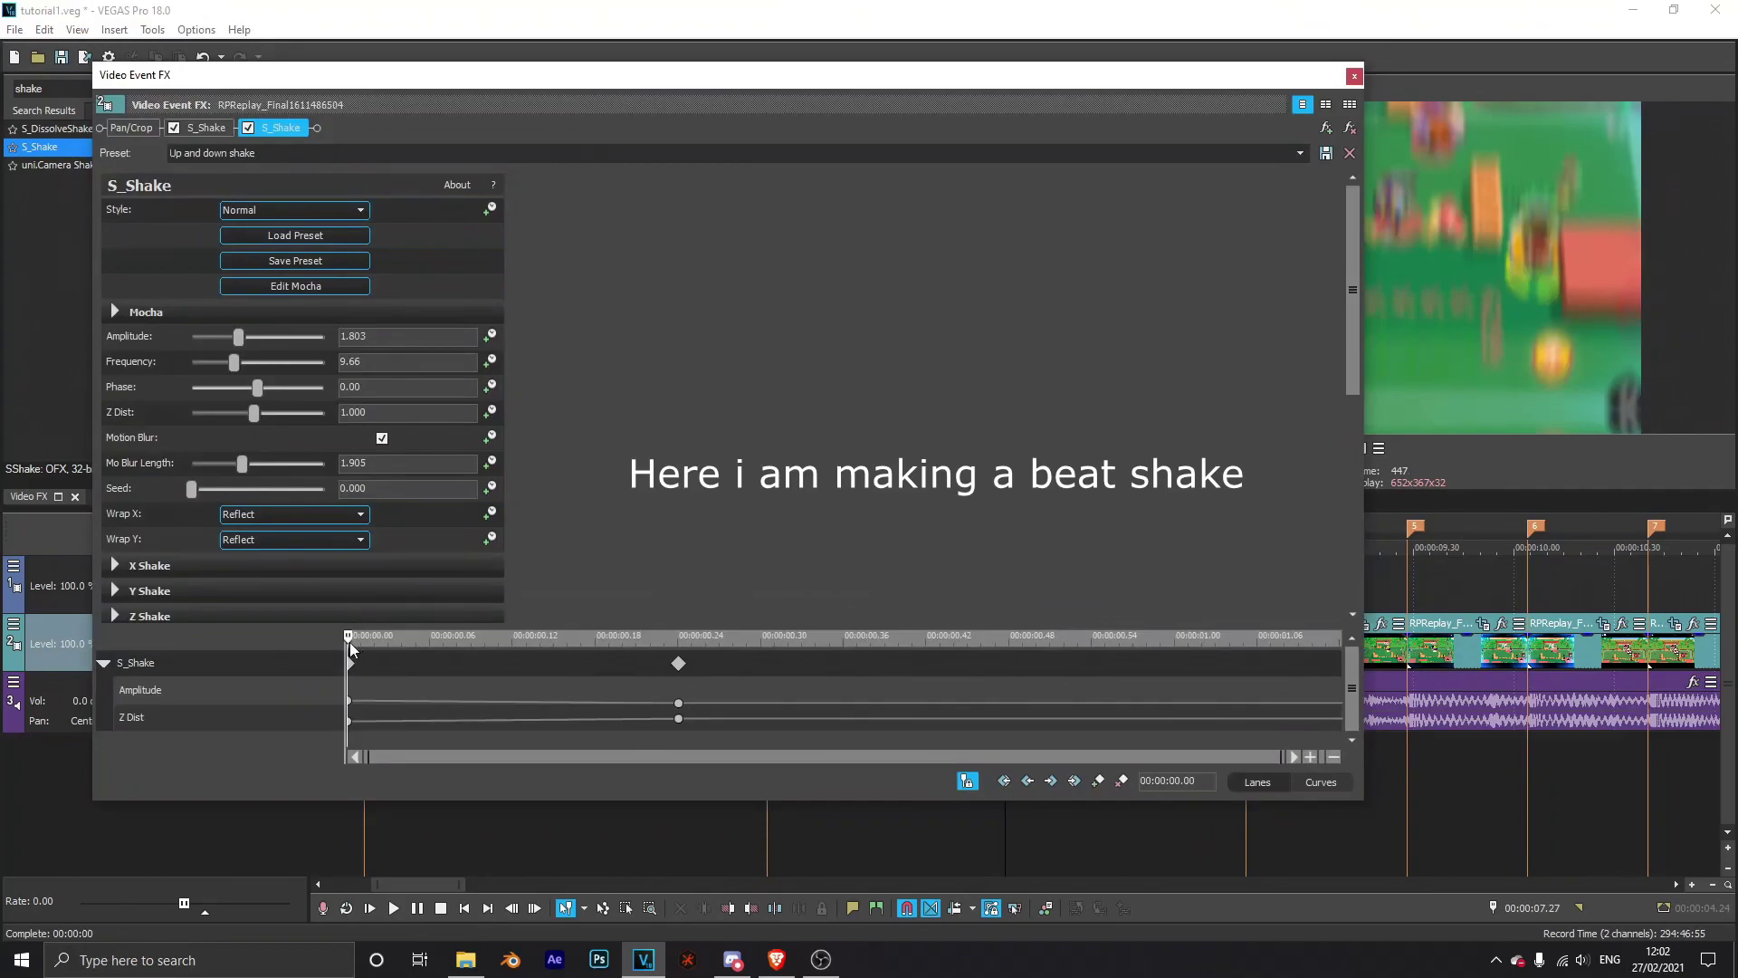
drag(360, 643, 513, 644)
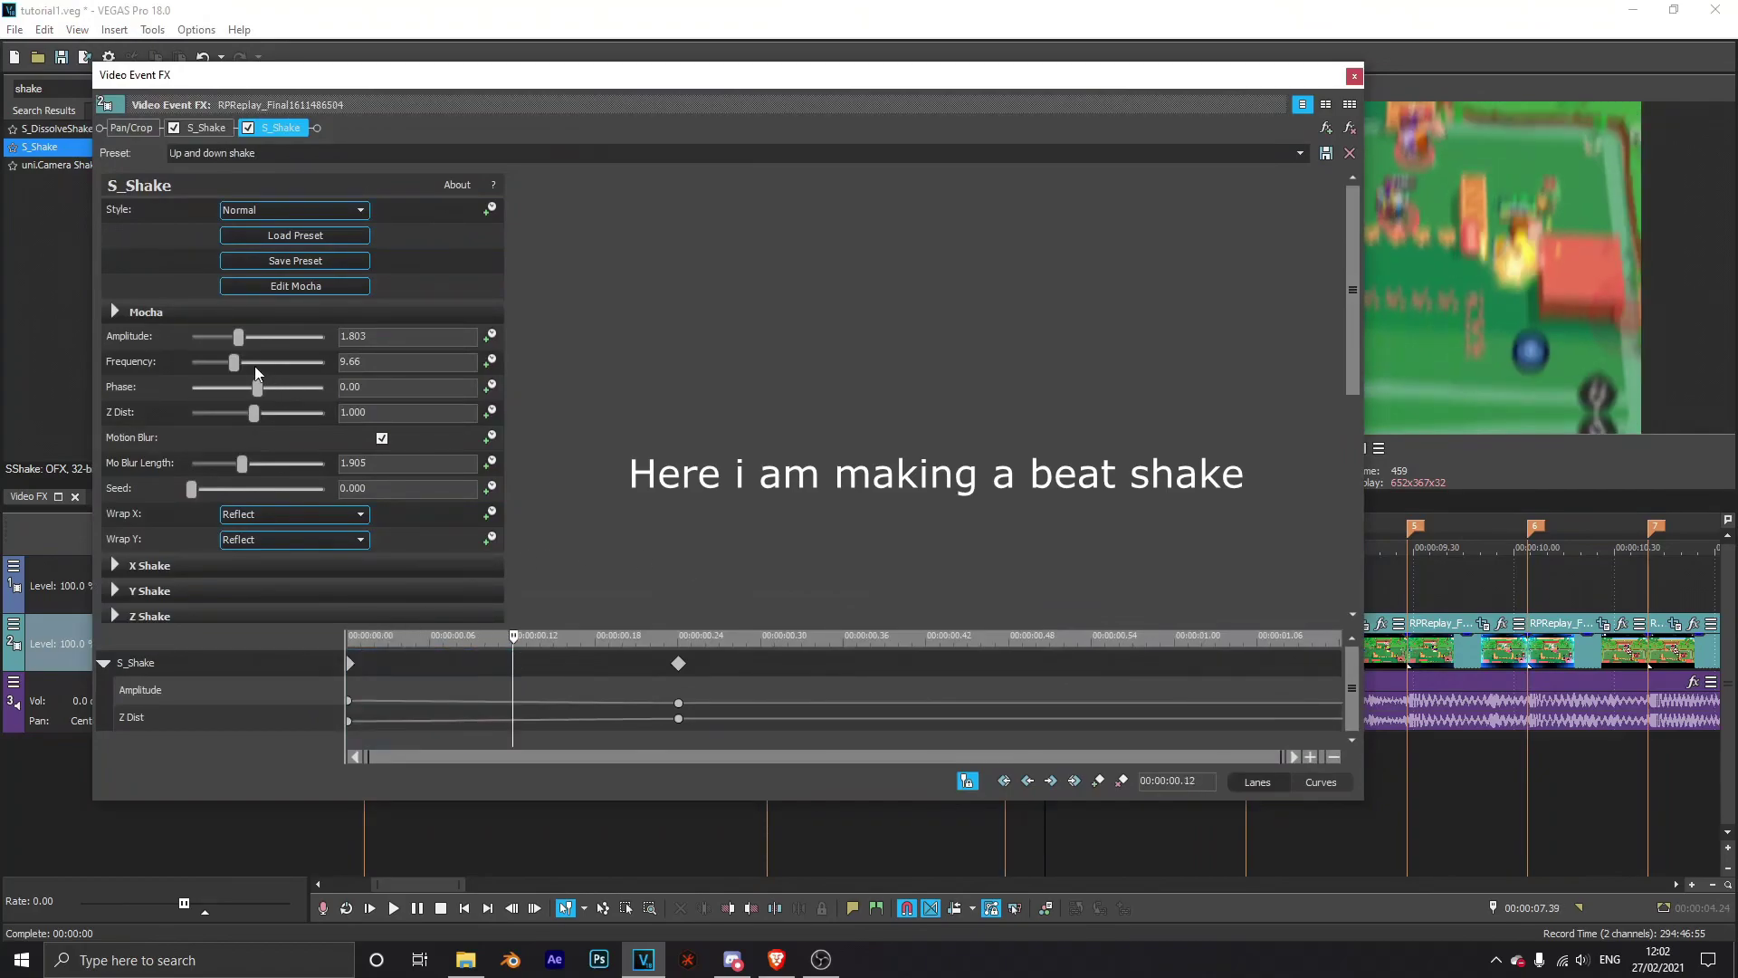
click(490, 362)
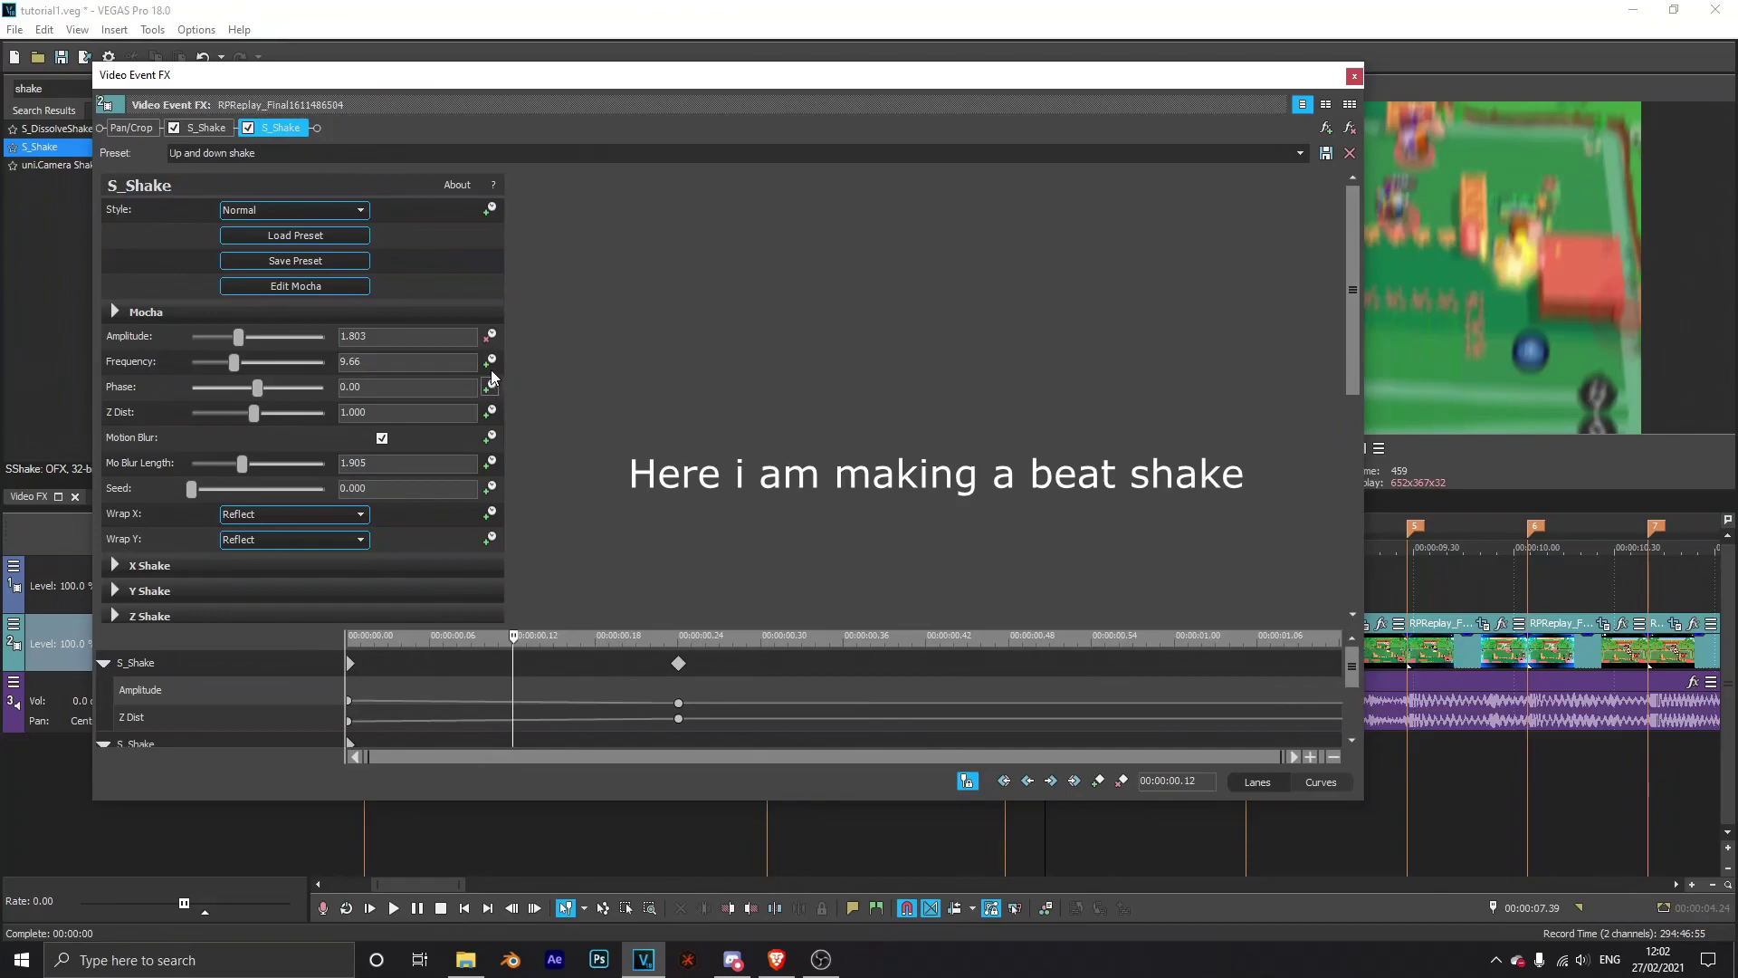
drag(382, 337, 221, 339)
text(0)
key(Return)
click(1354, 76)
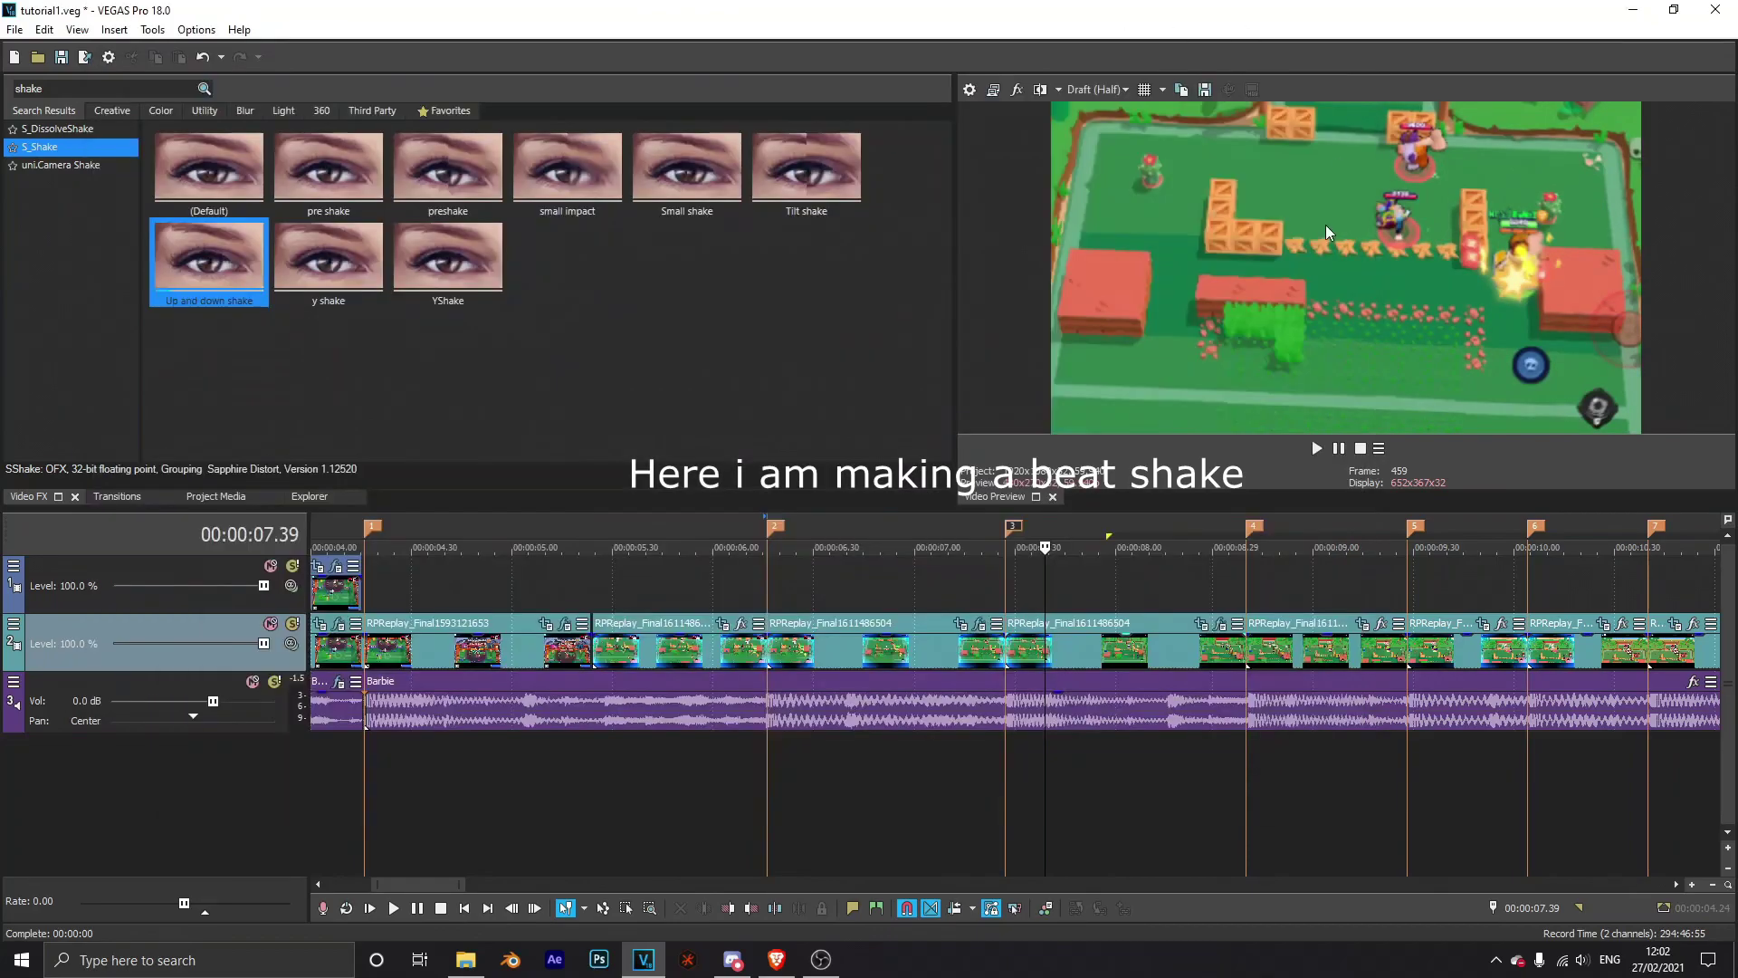
Step: Play back the beats at 00:00:06.16 and 00:00:07.27 to check the combined shake effects
click(1313, 444)
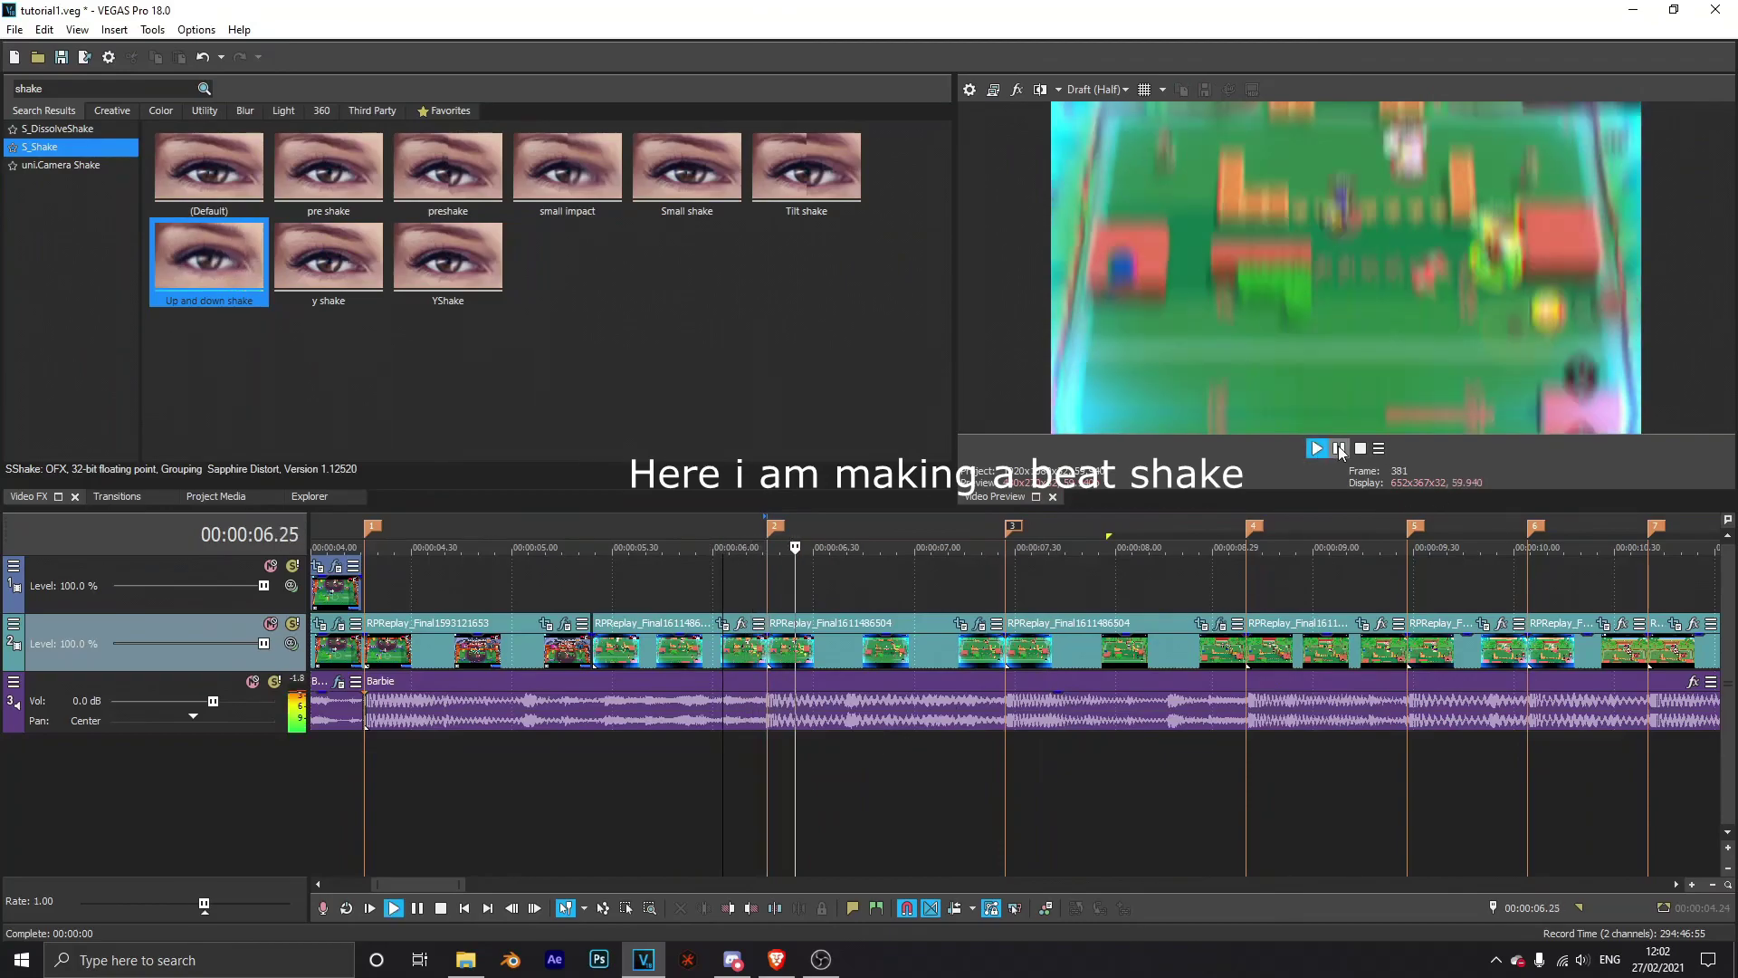
click(1353, 449)
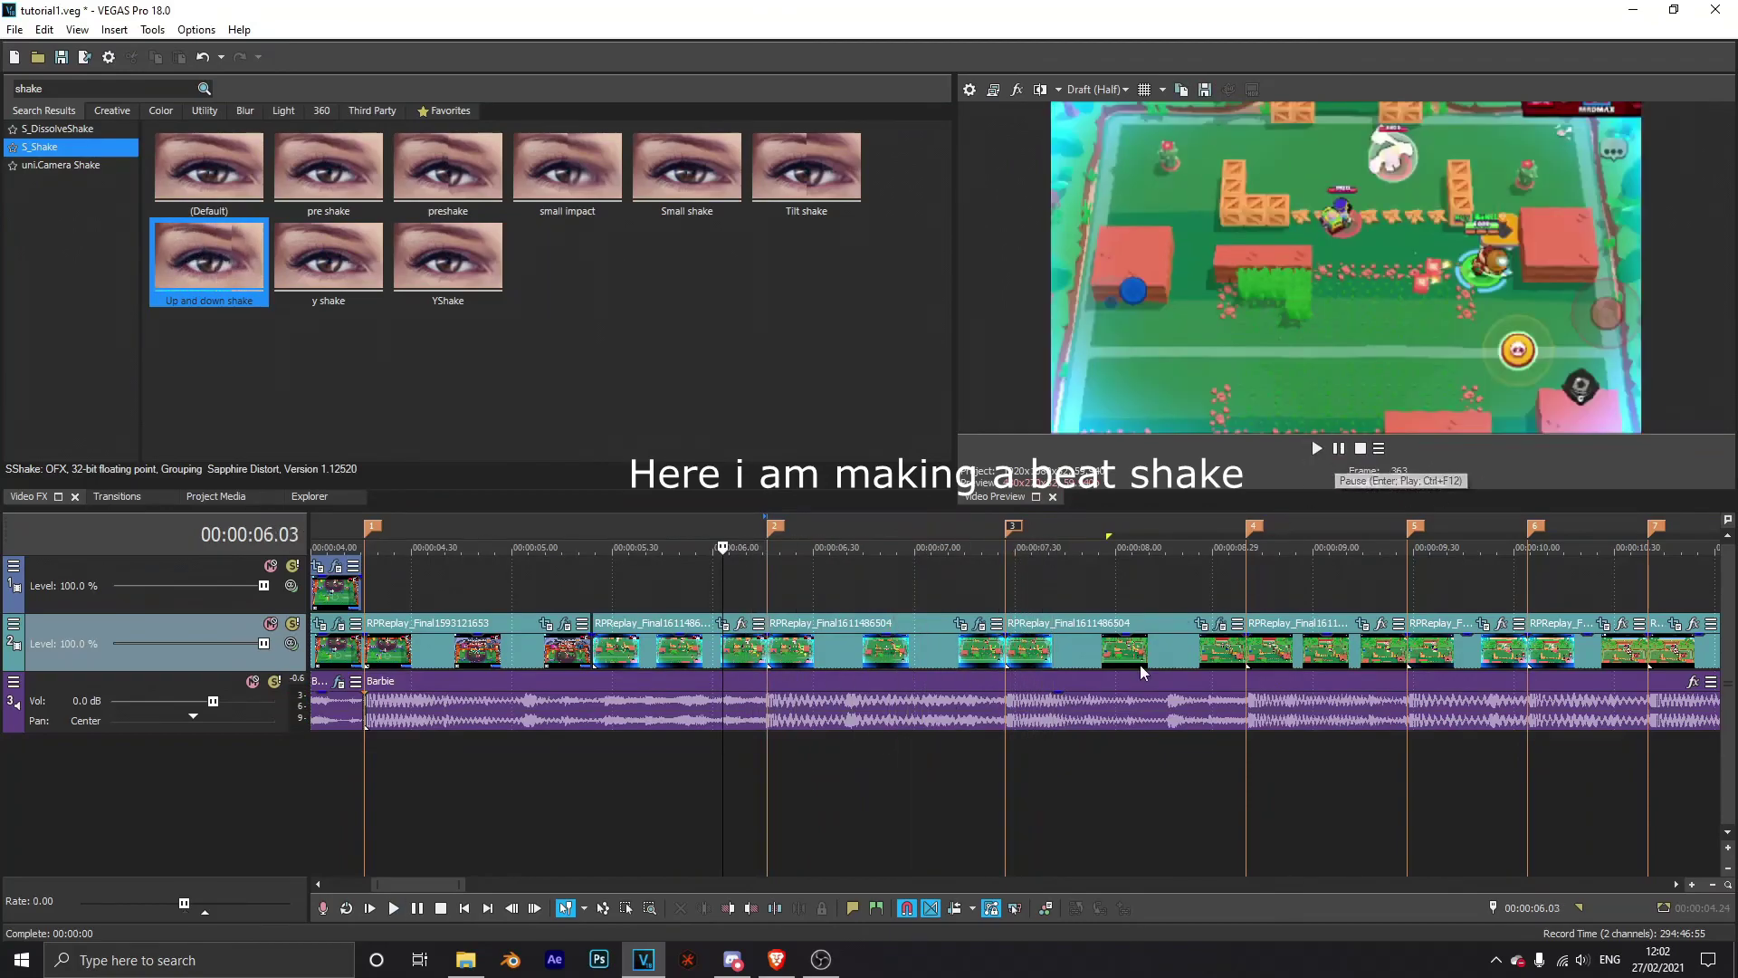
click(1312, 440)
click(1314, 446)
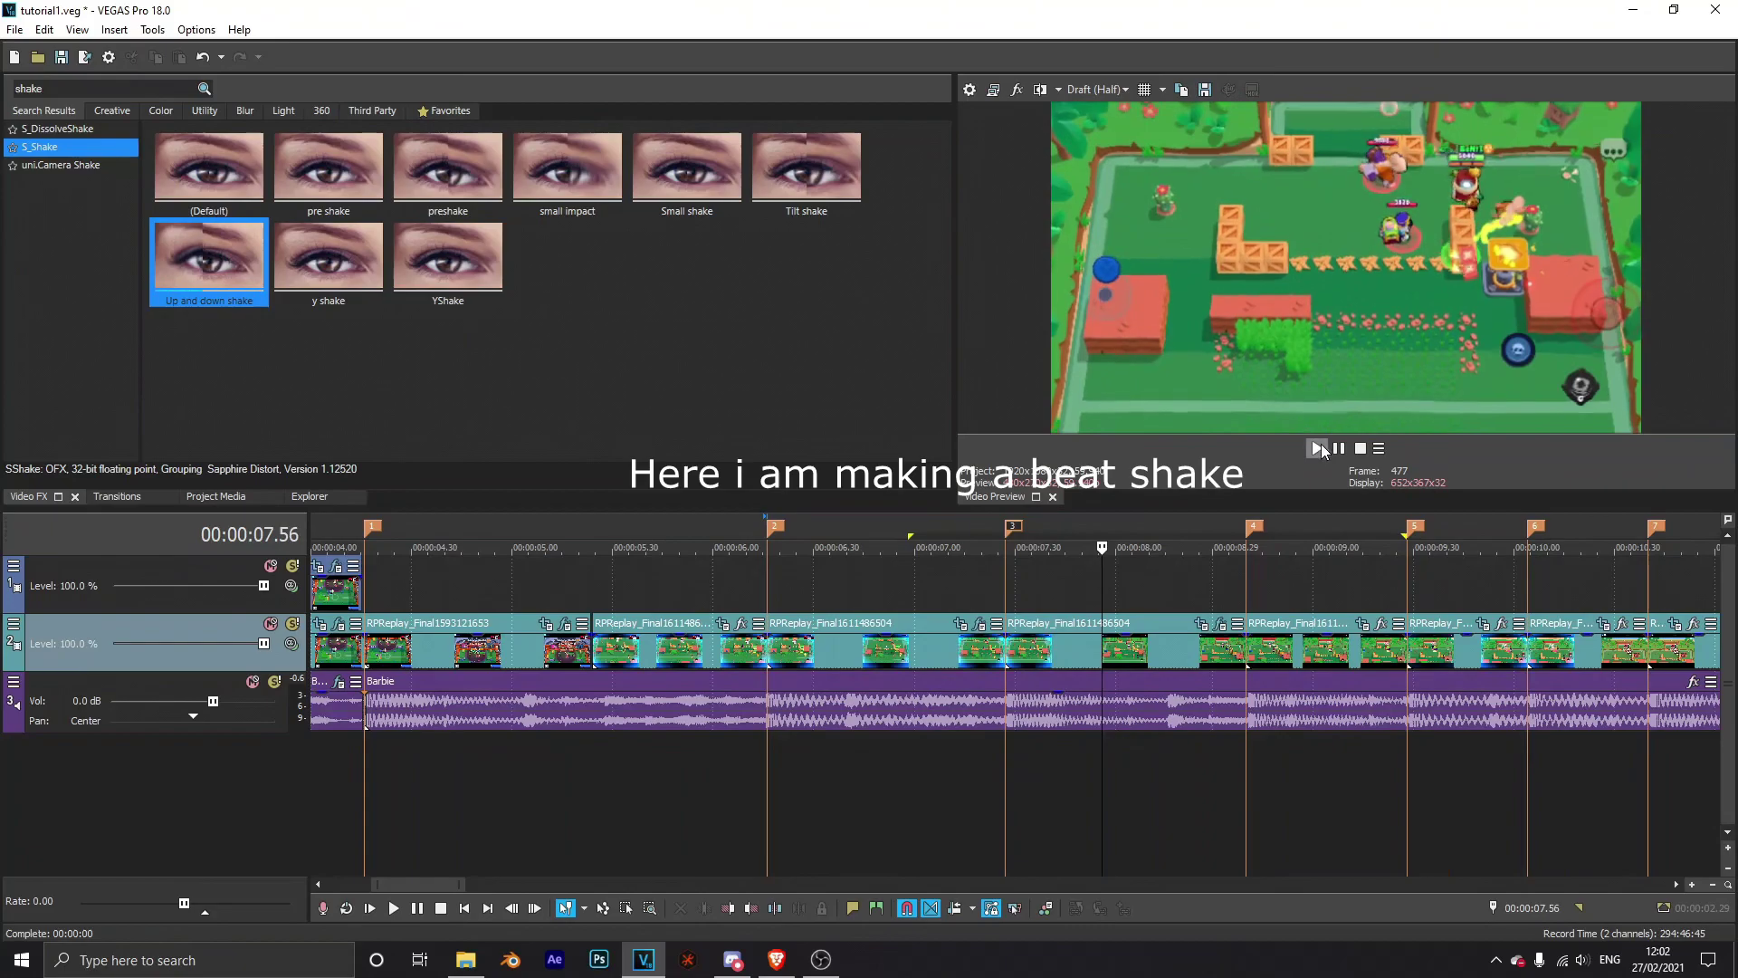
click(1321, 447)
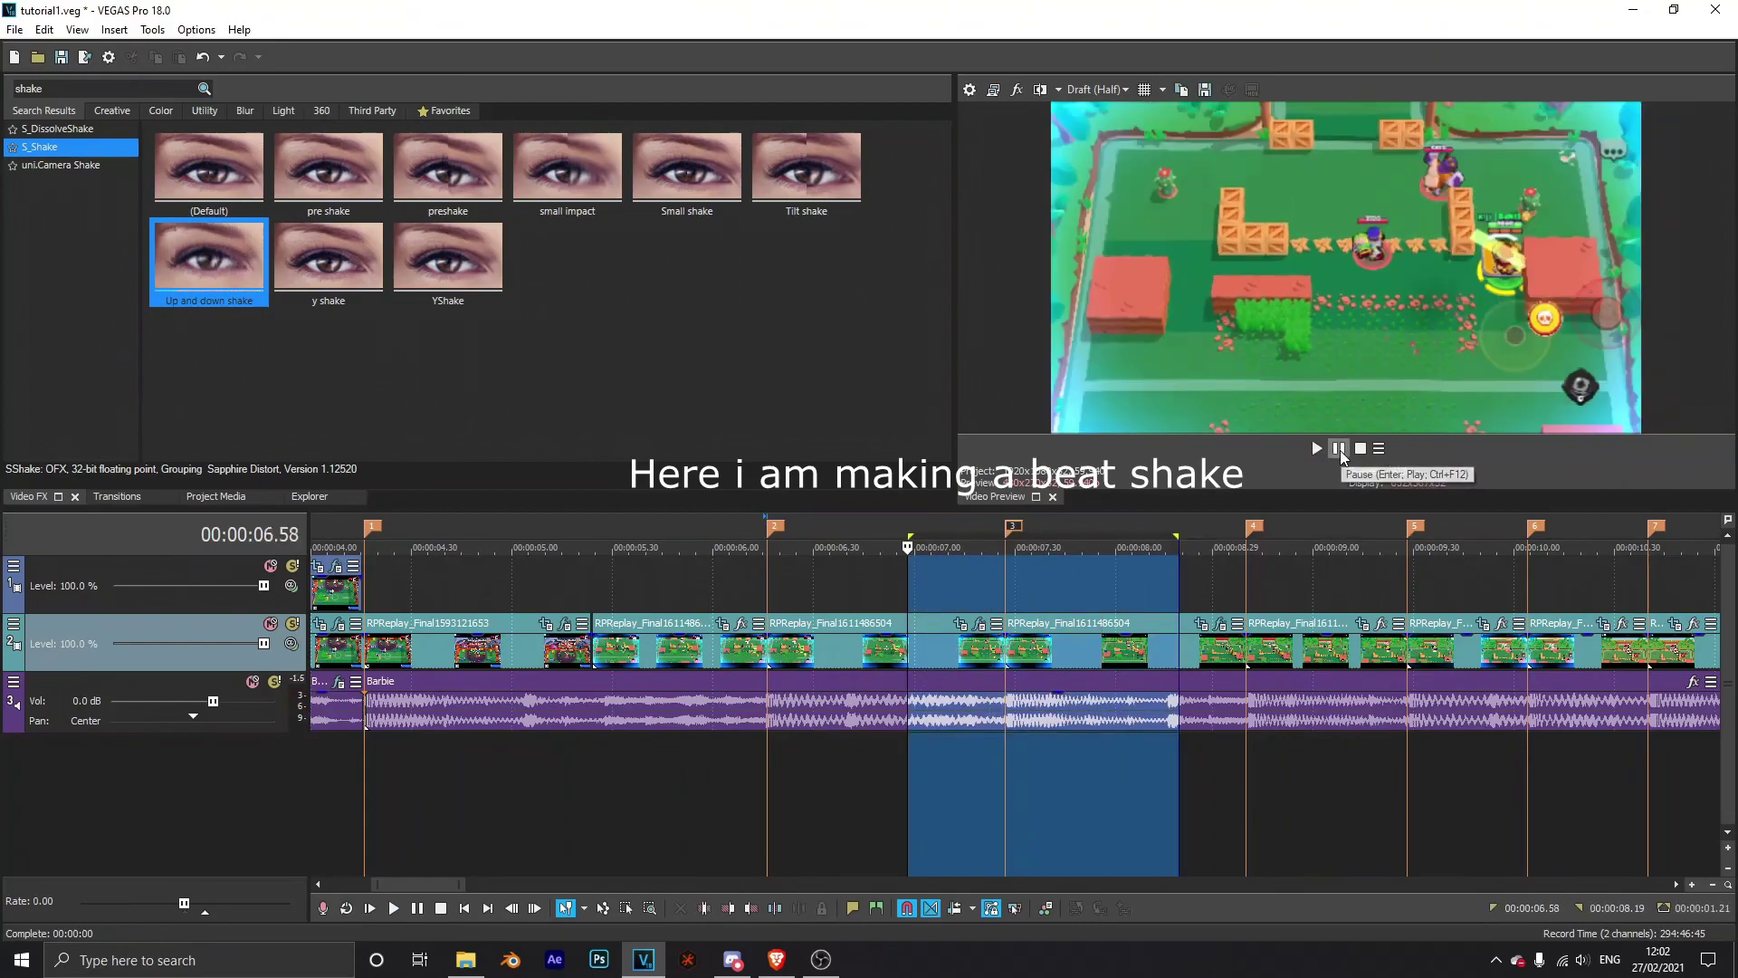
click(1336, 447)
Step: Apply the default Magic Bullet Looks effect to the clip segment that starts at 00:00:07.27 and open its look editor
click(91, 88)
text(magic bullet)
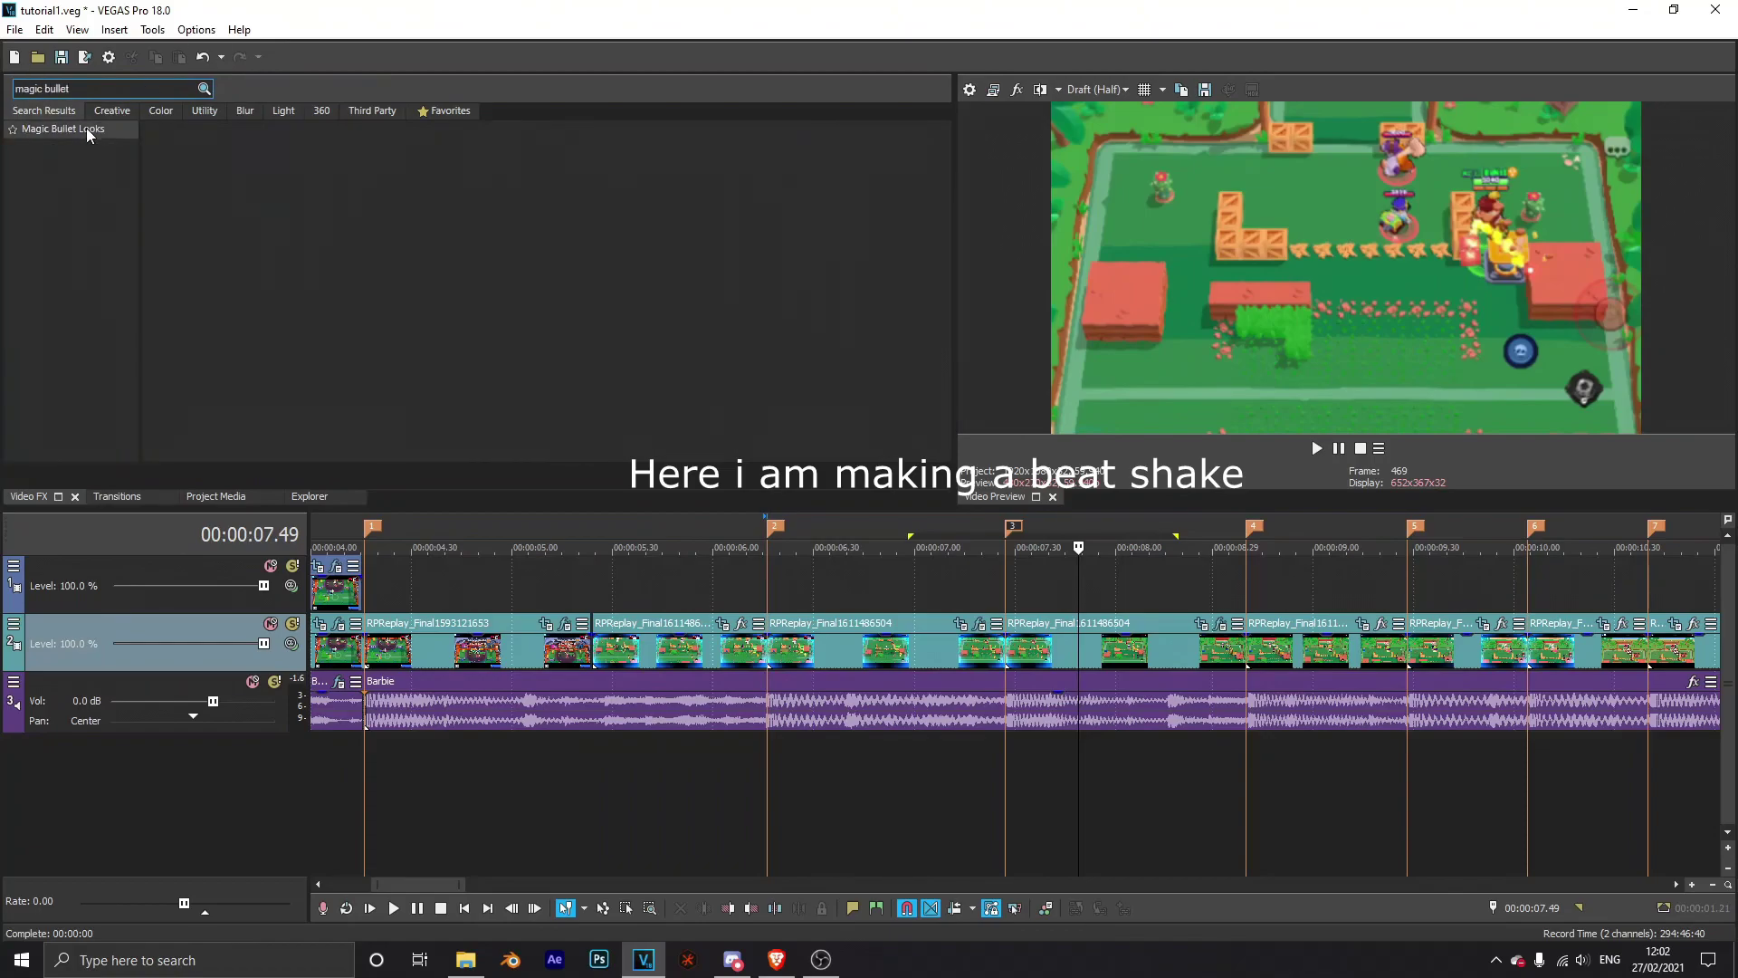
click(88, 132)
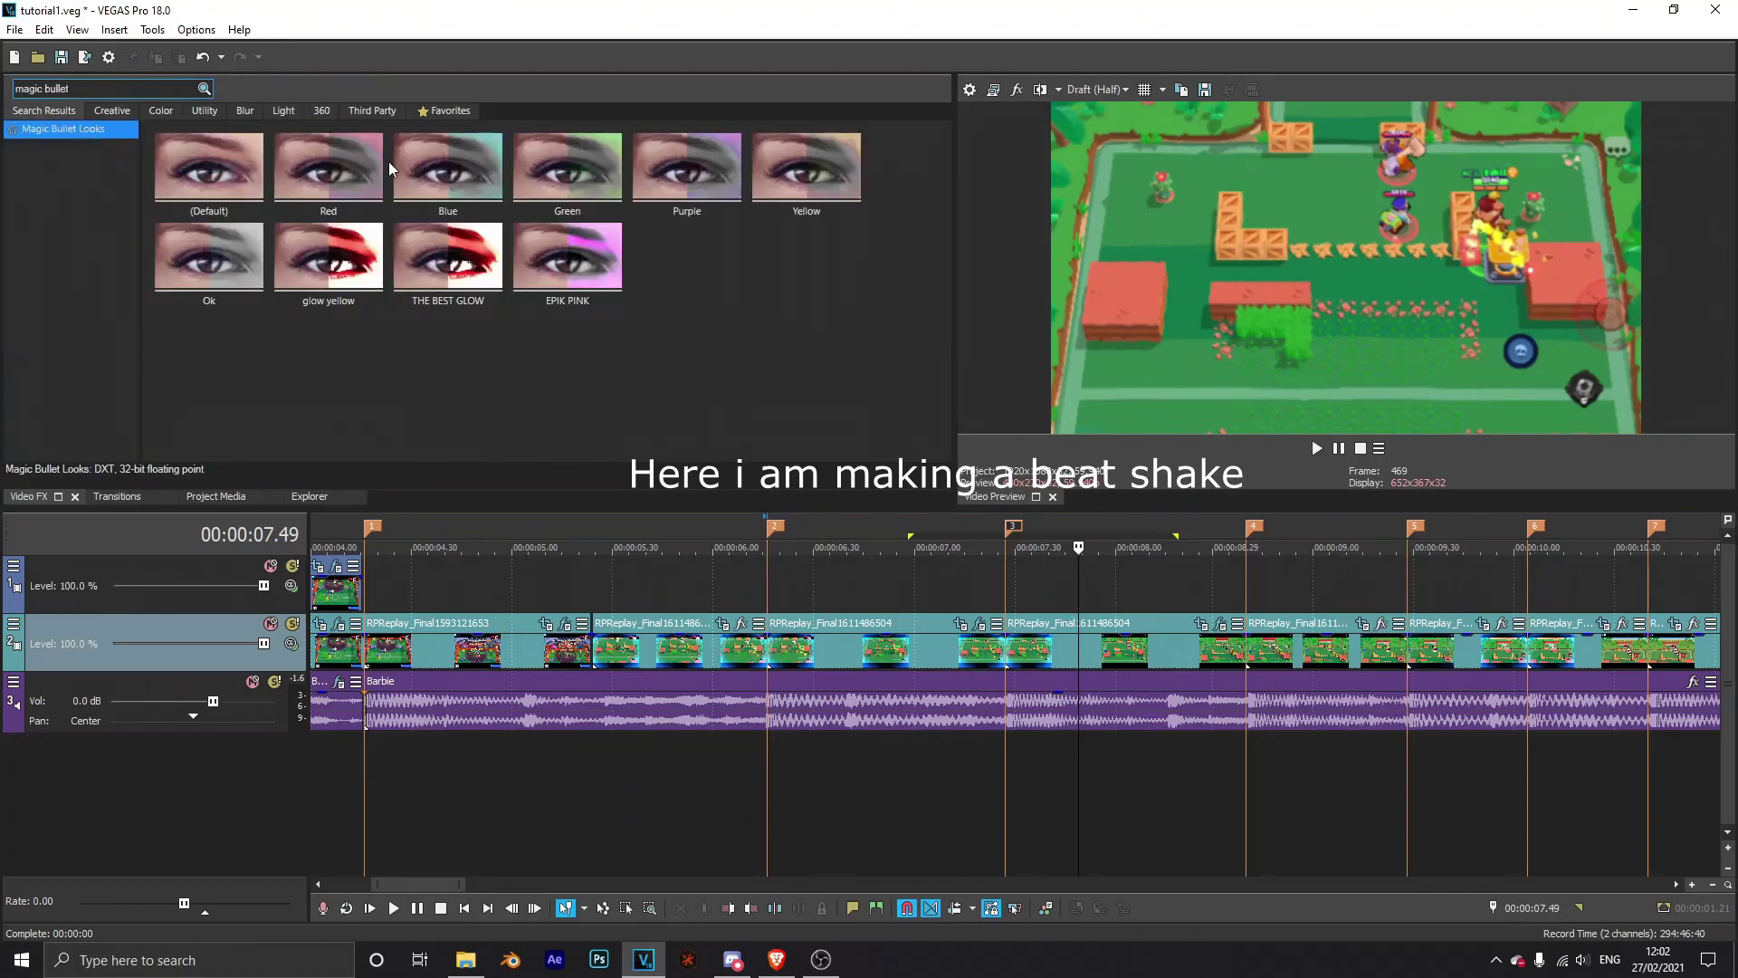
drag(209, 167, 878, 614)
drag(1064, 626, 1064, 626)
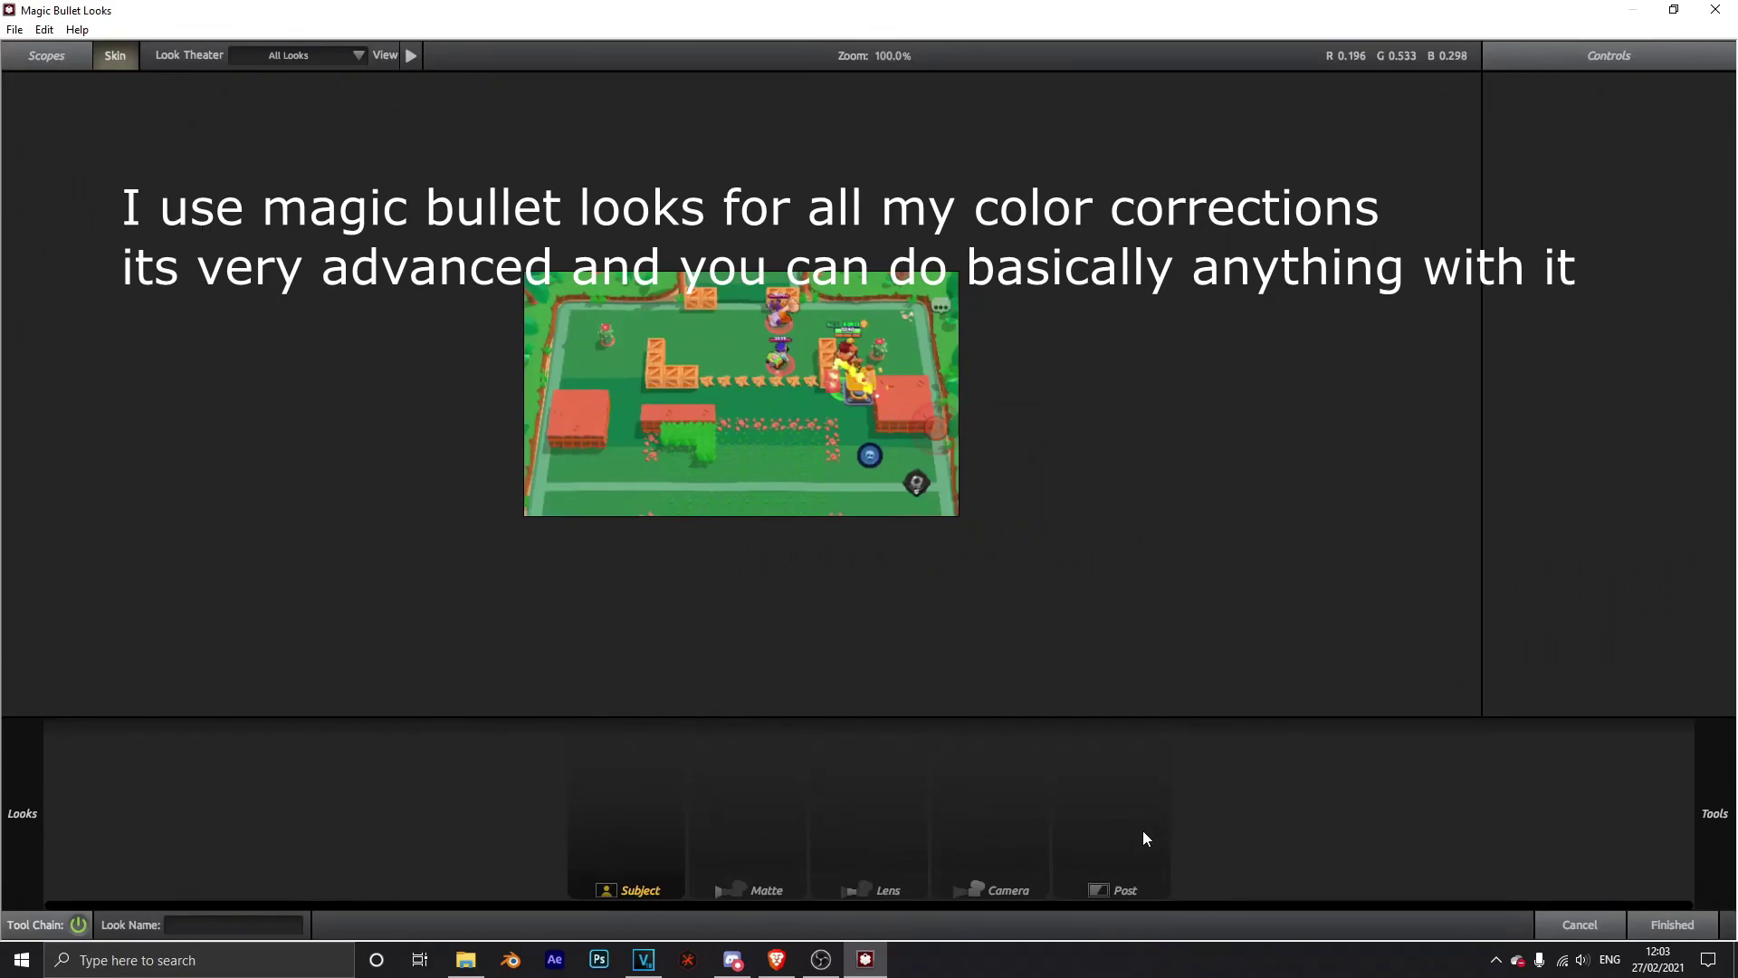
Step: Add the Ranged HSL tool to the Post stage of the look's tool chain
click(1143, 830)
mouse_move(1703, 815)
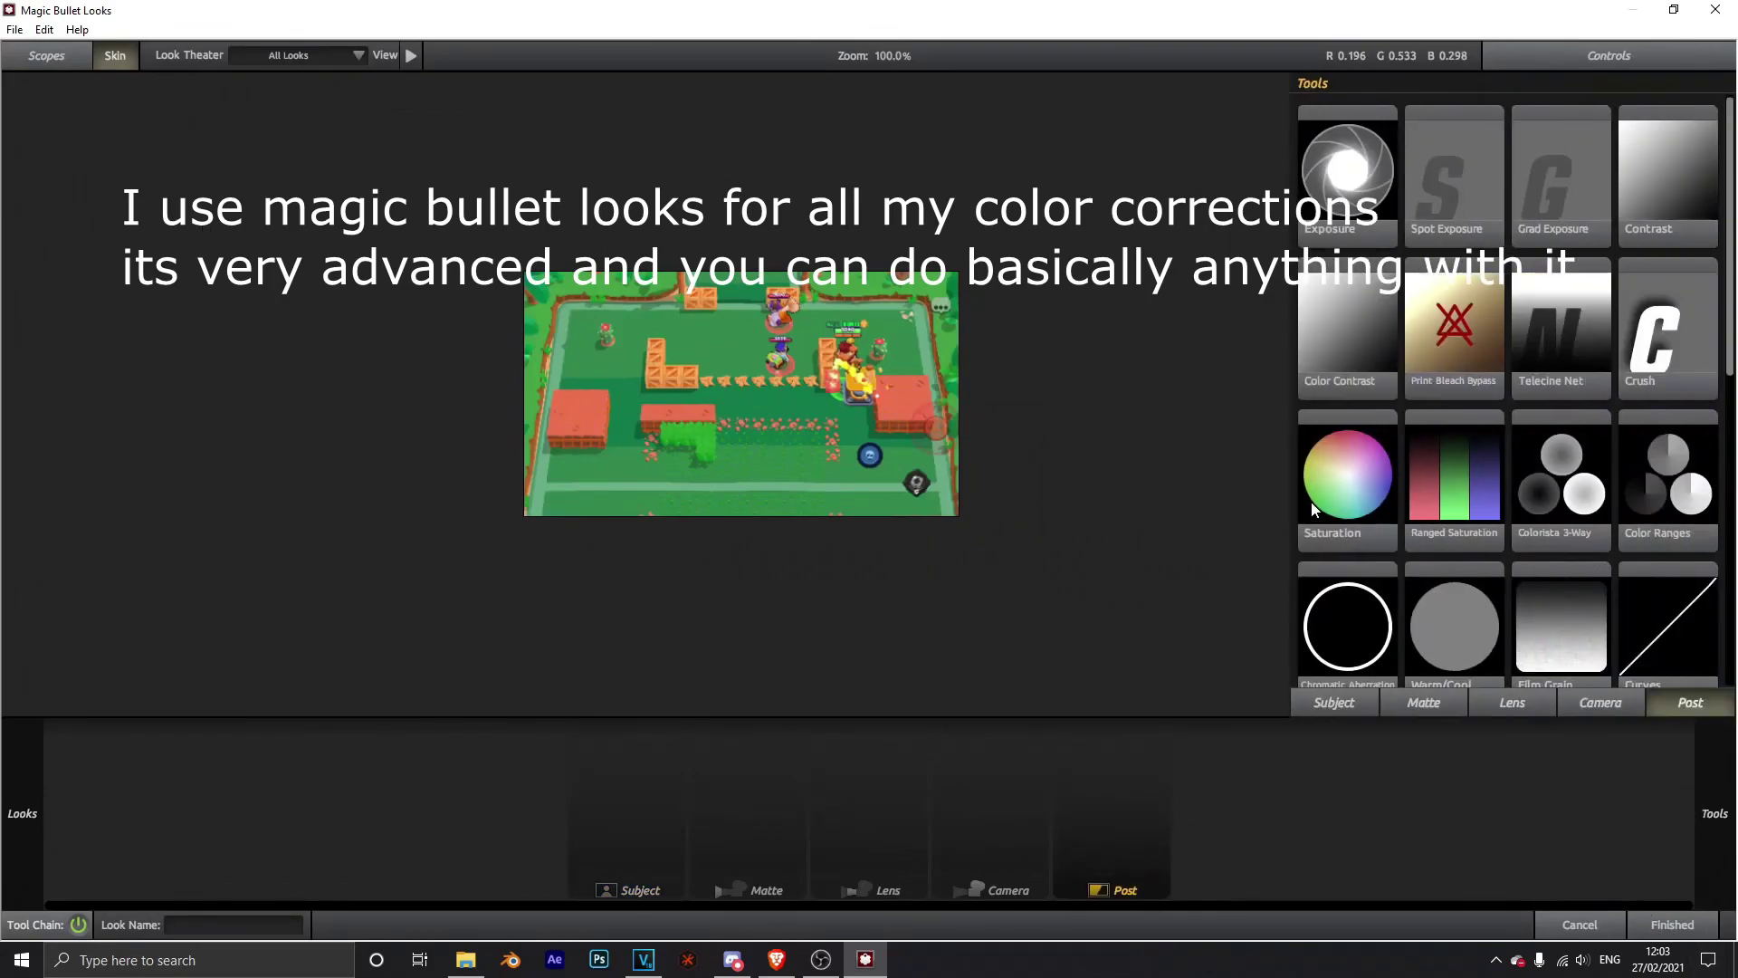
scroll(1465, 485, down, 5)
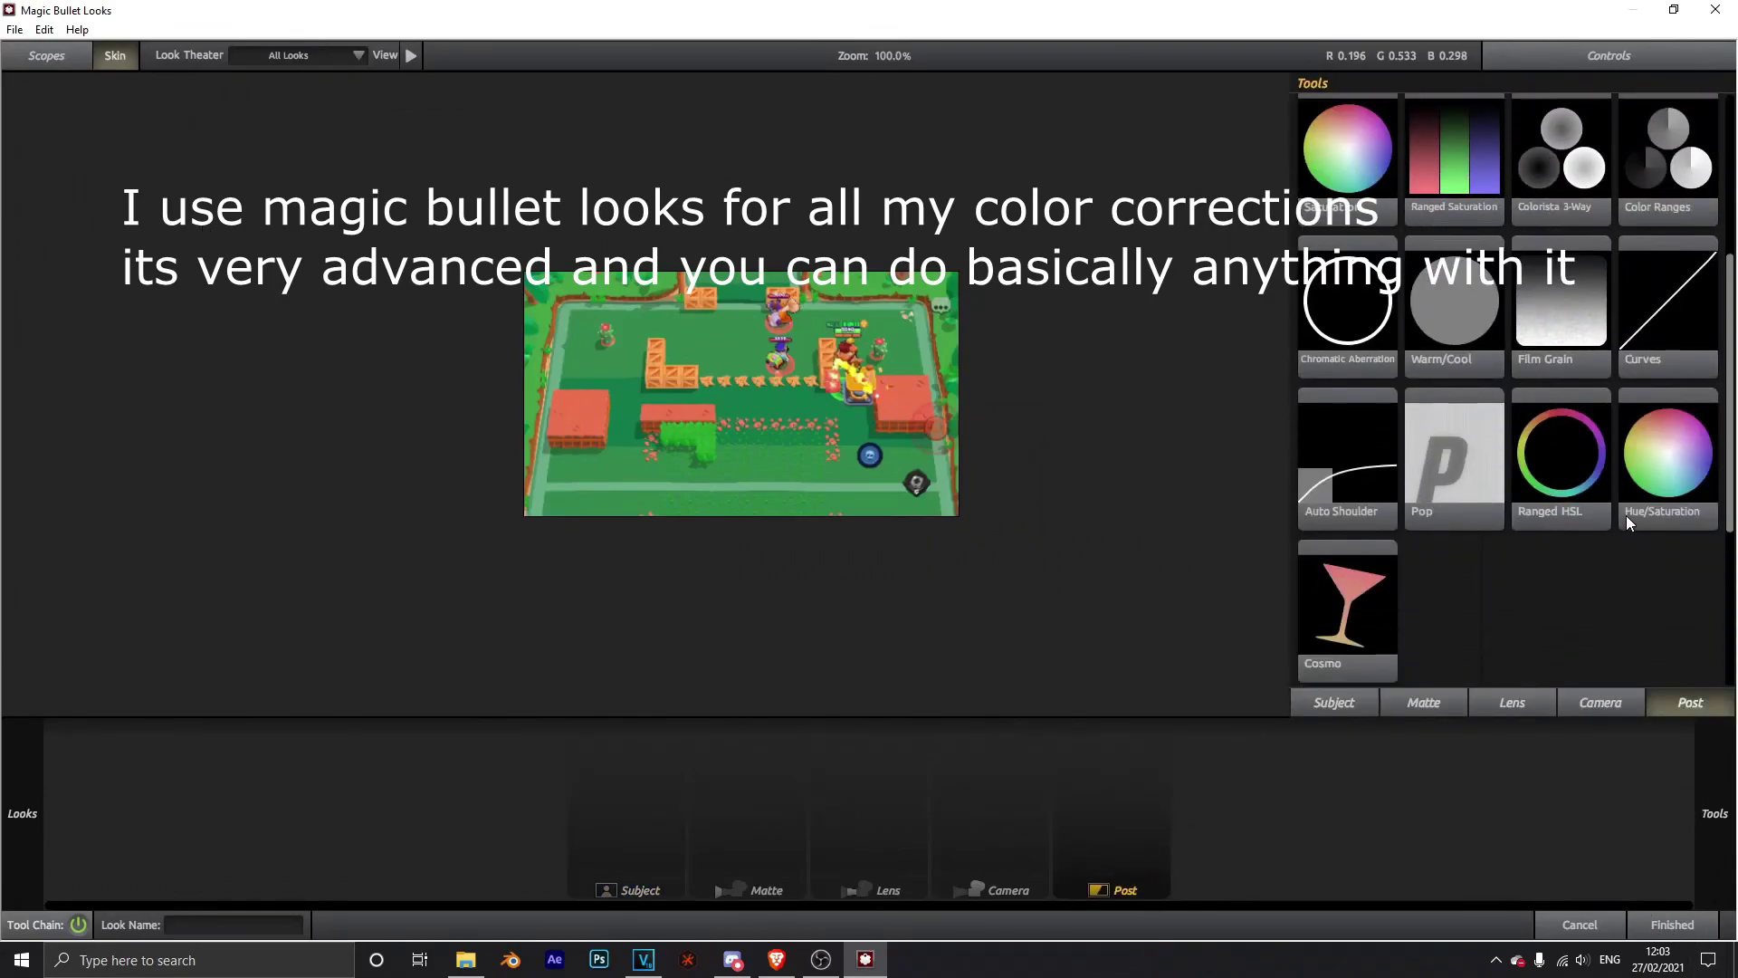
drag(1534, 509, 1106, 836)
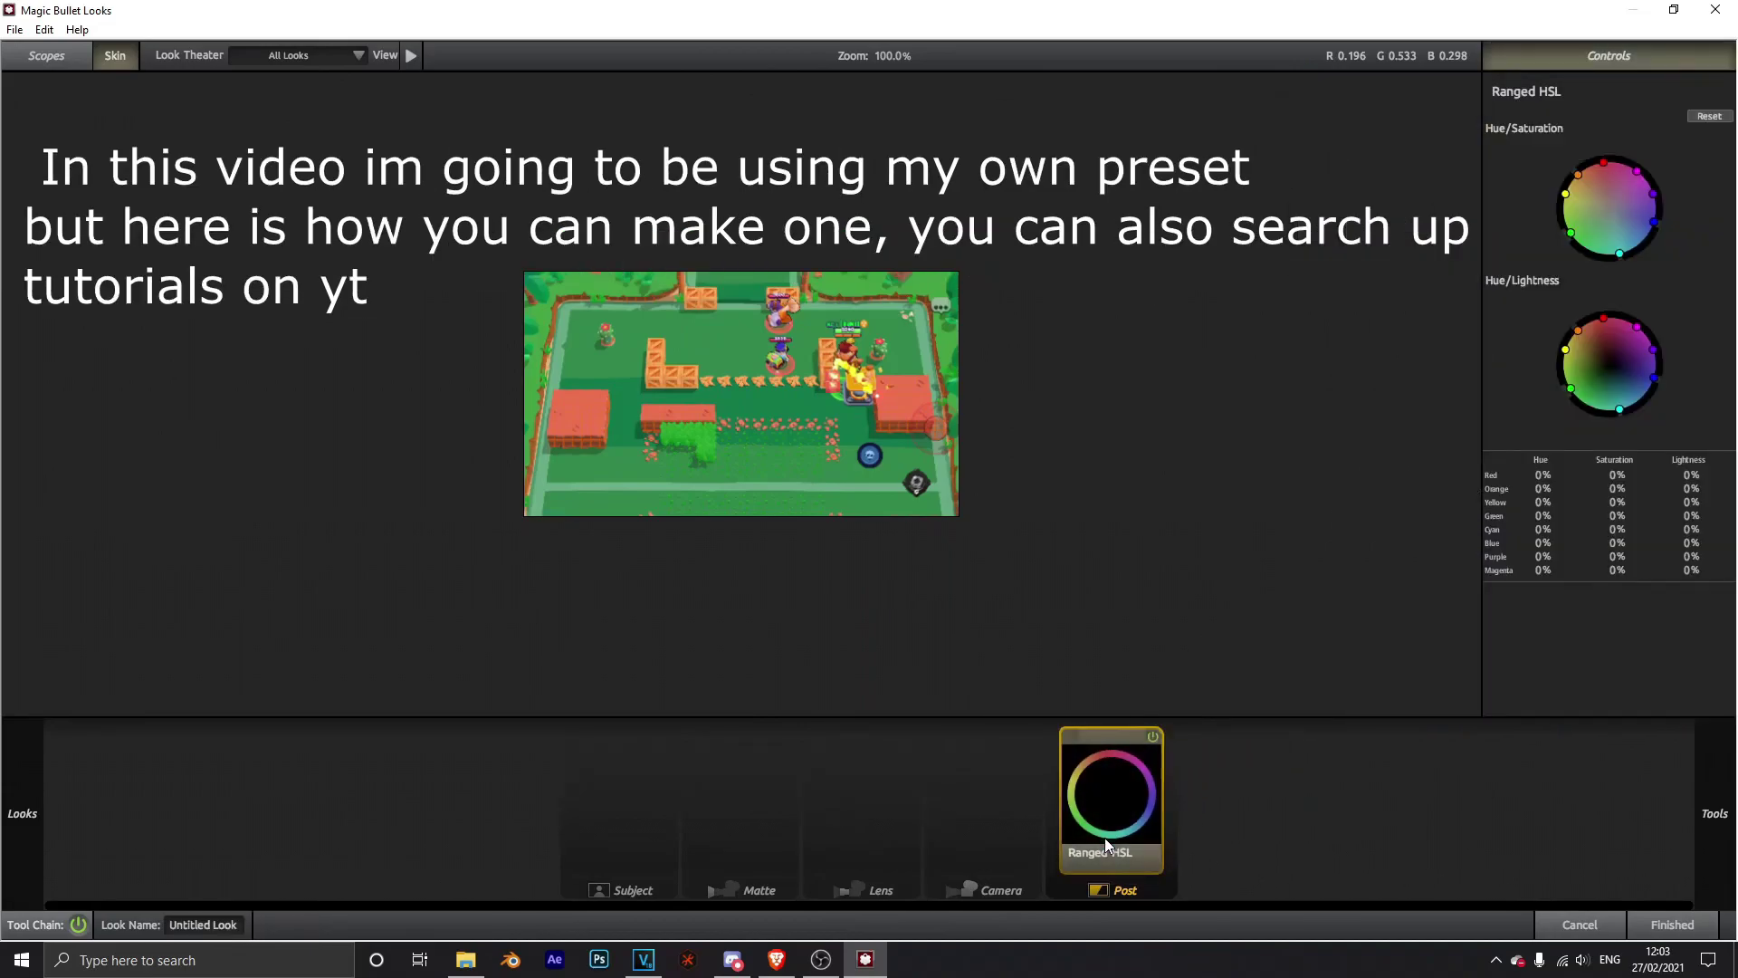
Step: In Ranged HSL, set red and orange saturation to +100%, all other colours' saturation to -100%, and red and orange hue to -100%
scroll(1086, 362, up, 4)
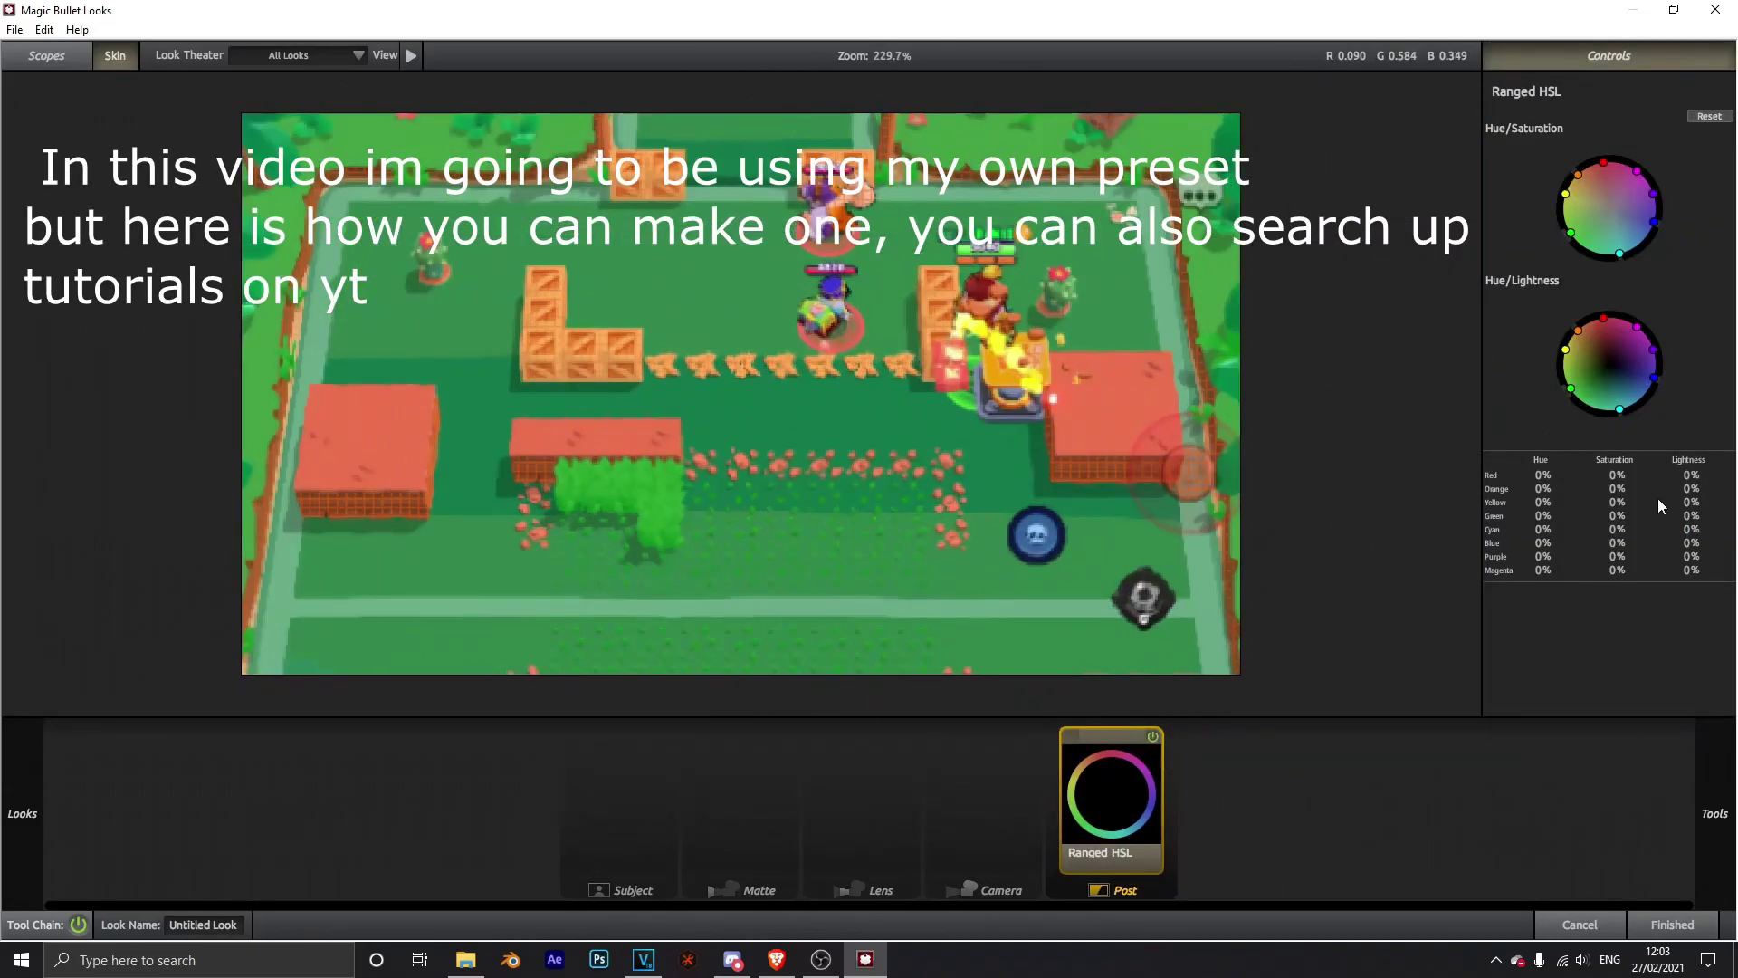
drag(1603, 163, 1610, 207)
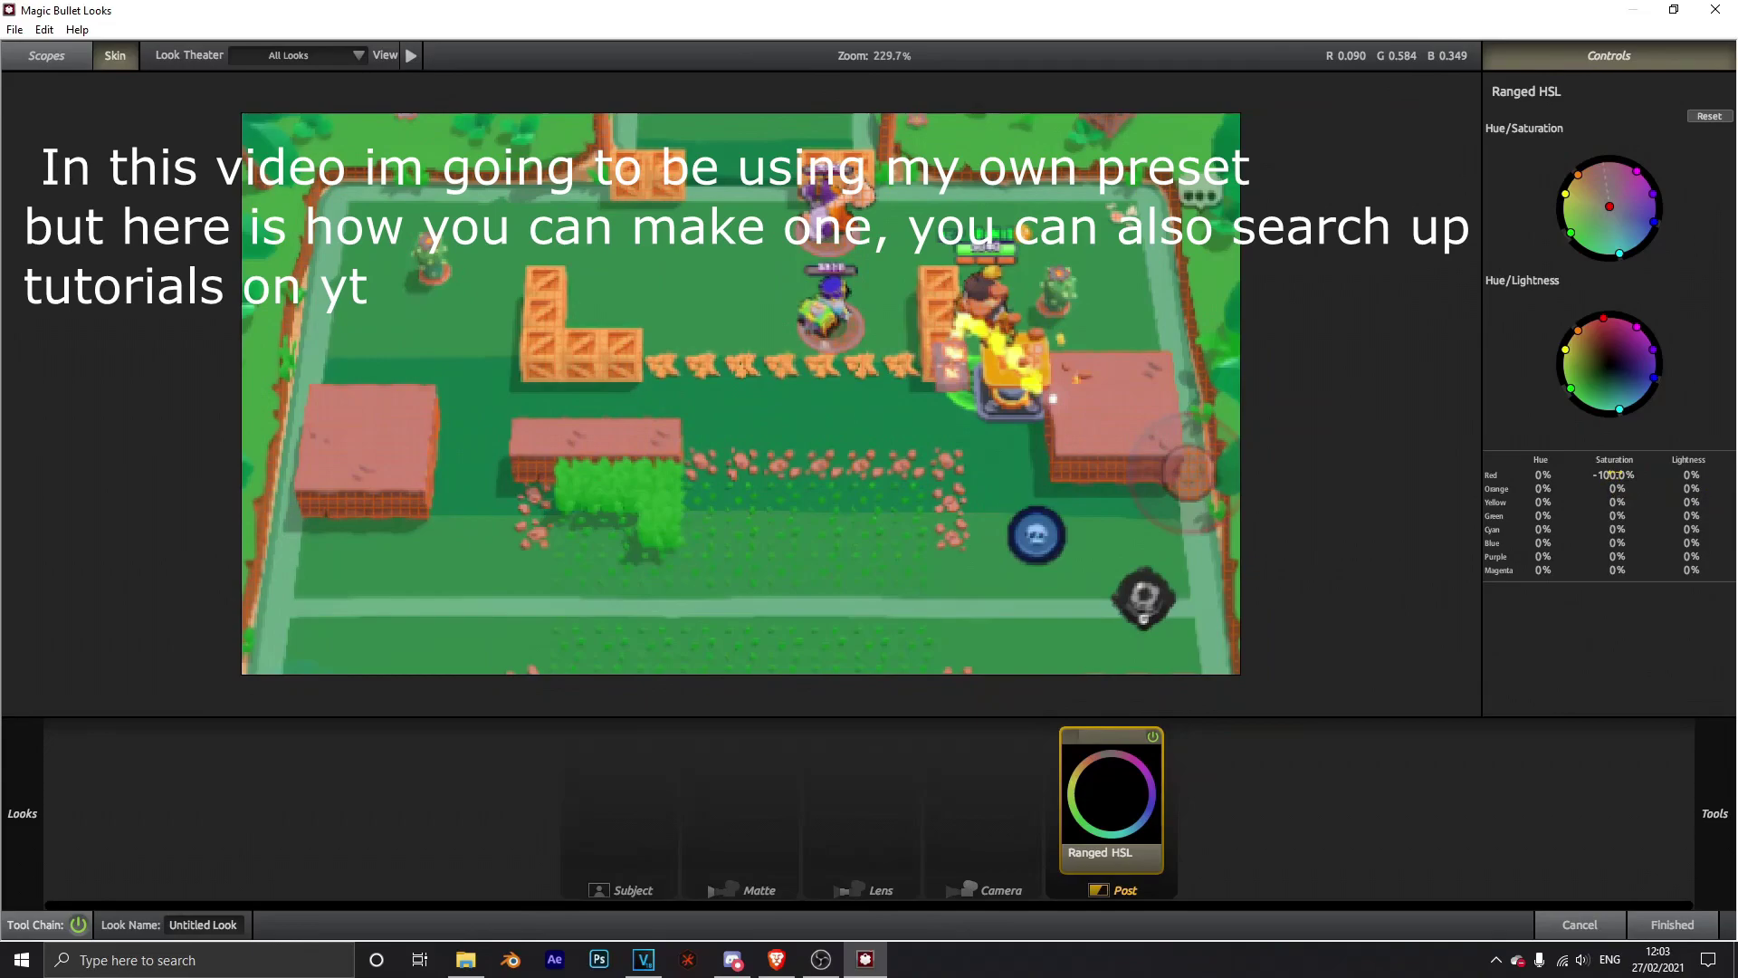
drag(1614, 473, 1720, 474)
mouse_move(1577, 175)
mouse_down()
mouse_move(1557, 152)
mouse_move(1597, 204)
mouse_up()
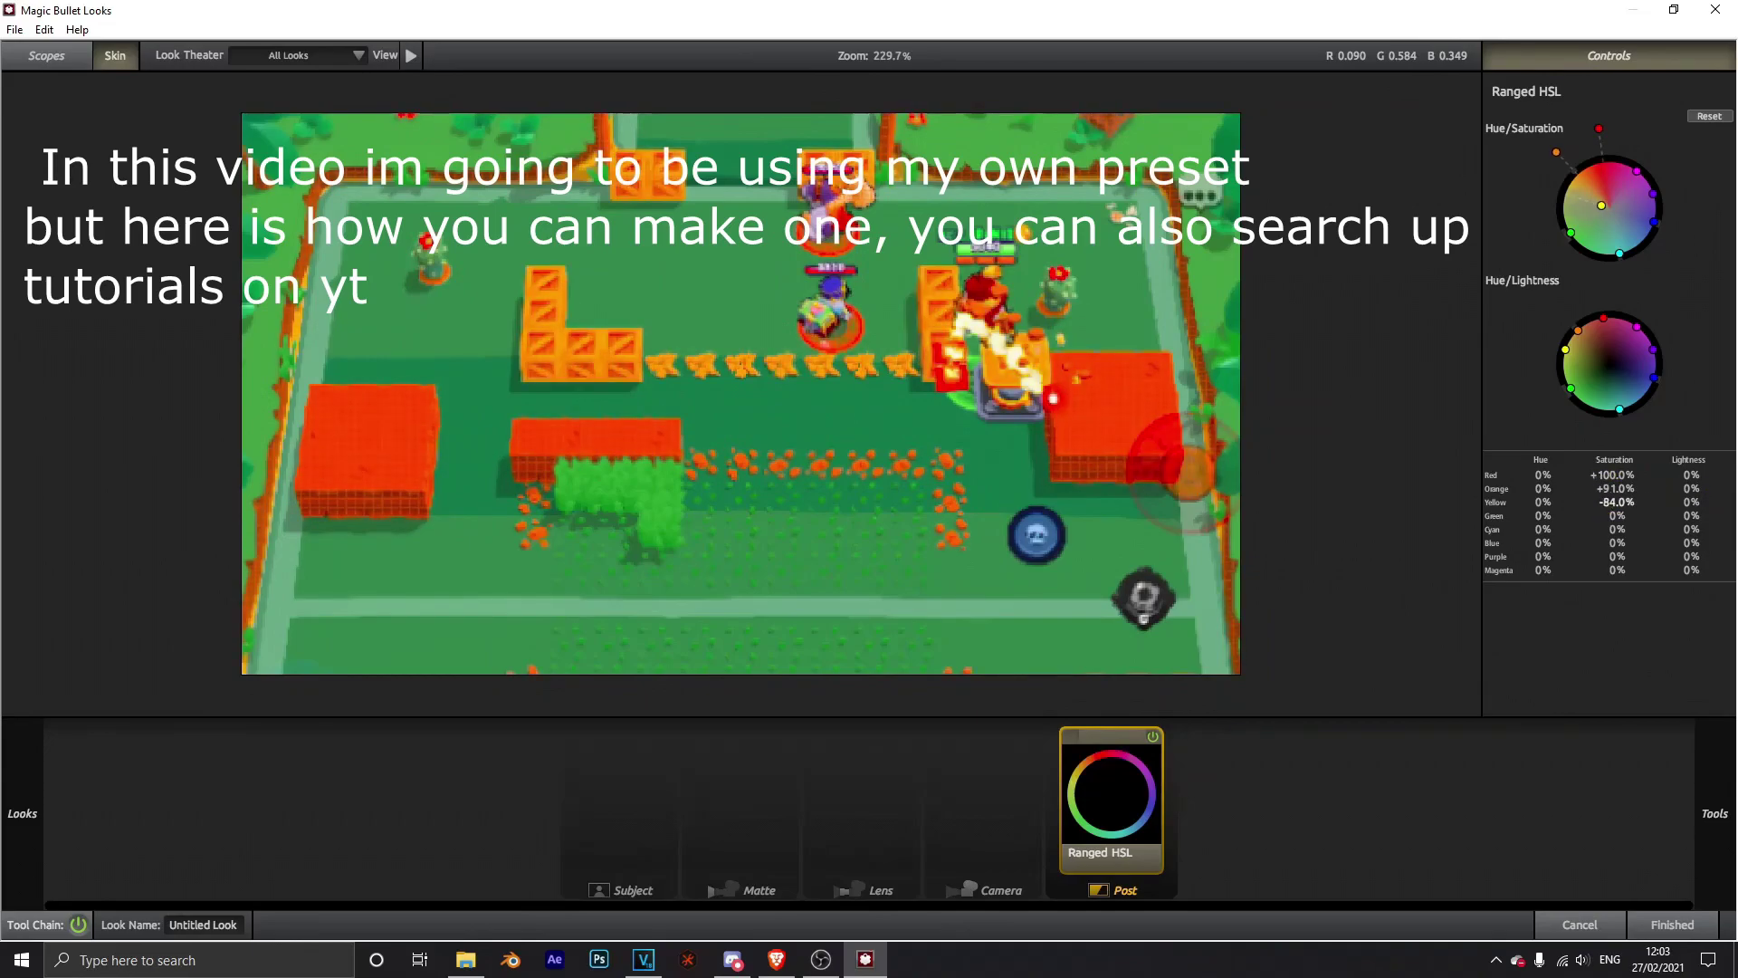
drag(1630, 518, 1539, 570)
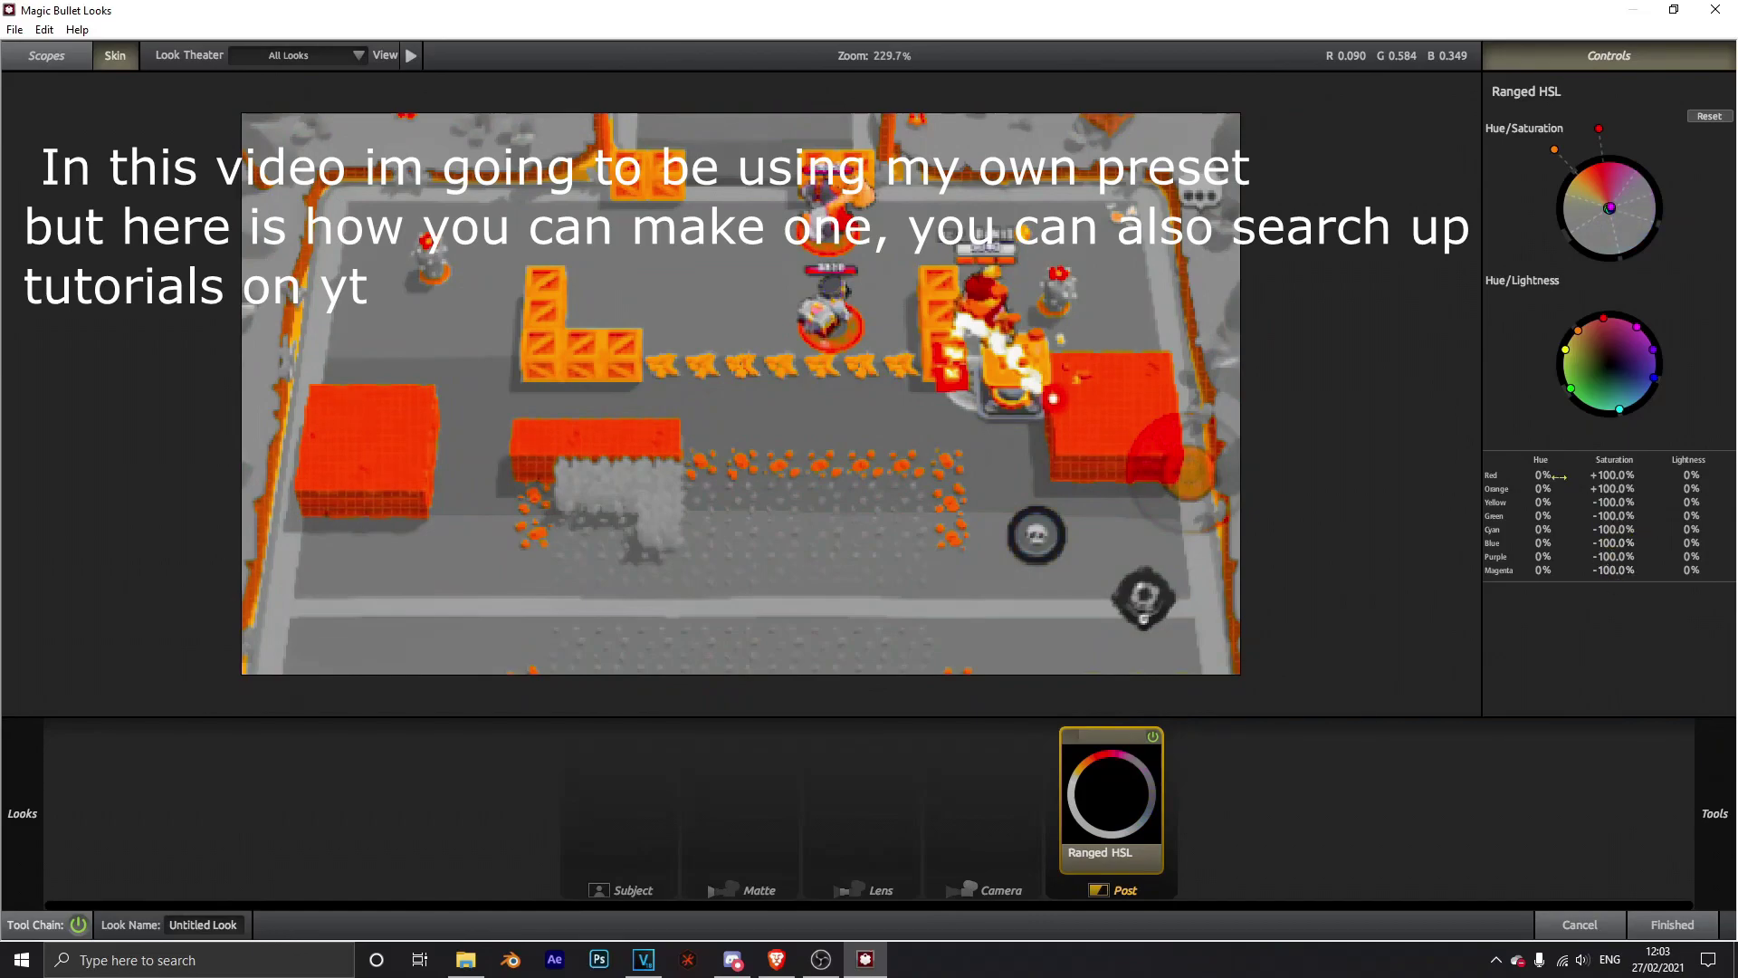
drag(1543, 474, 1452, 474)
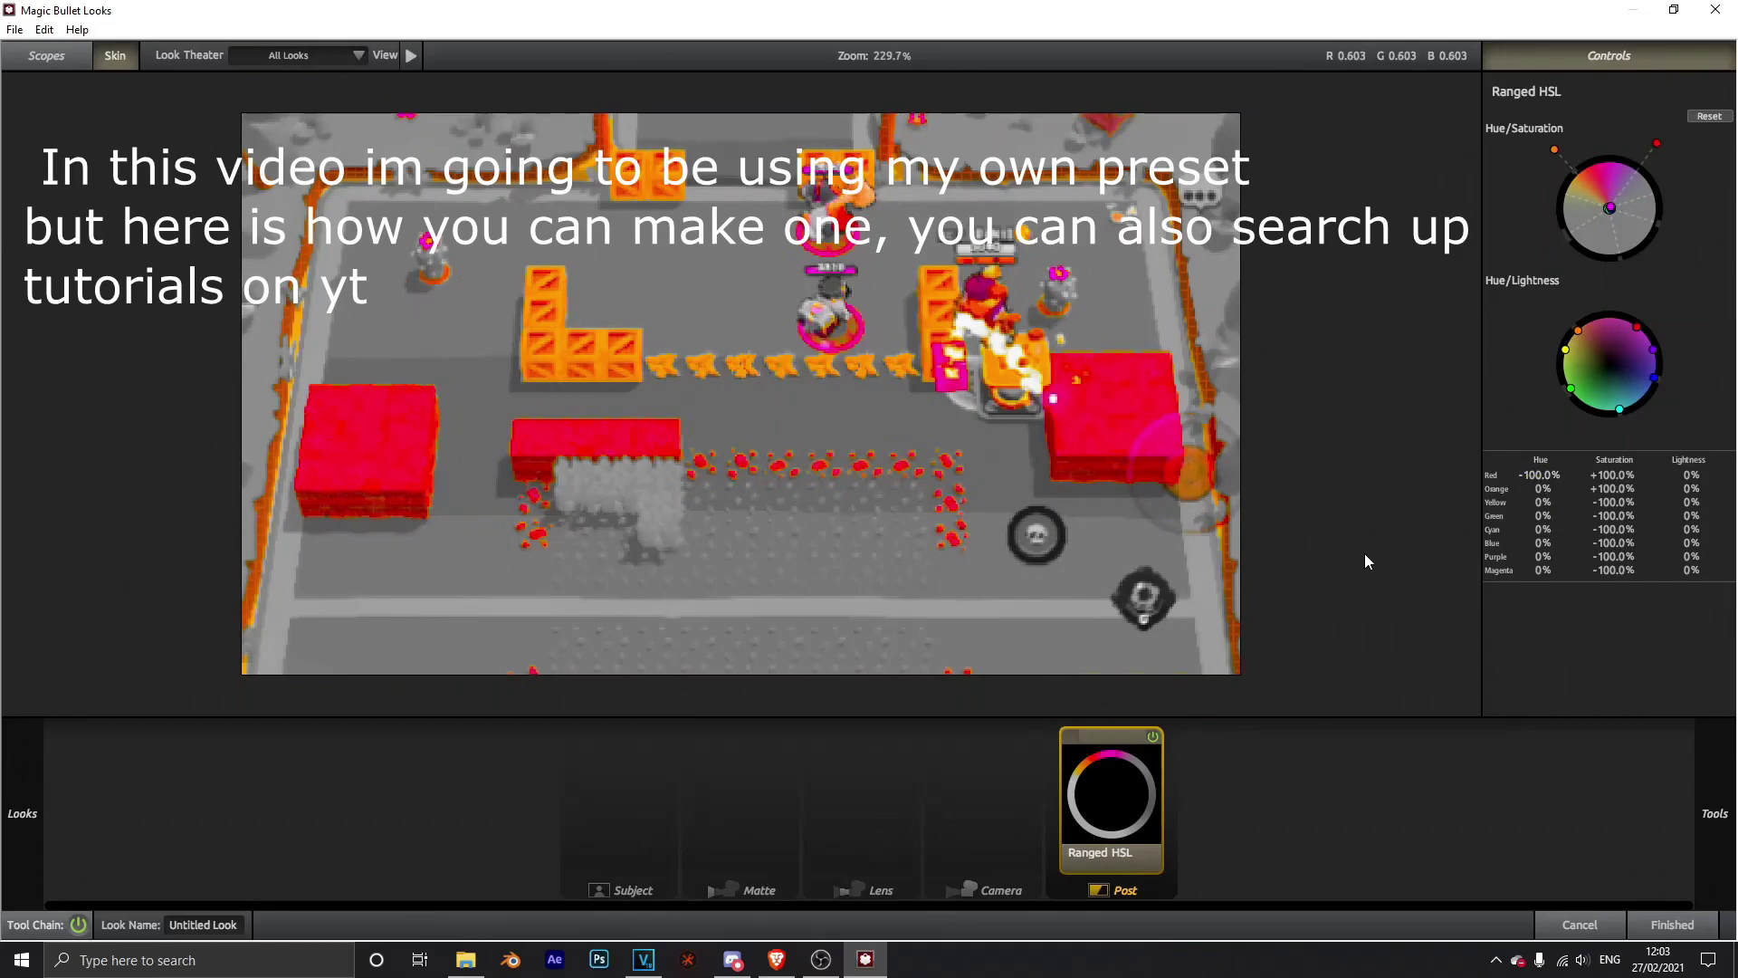
drag(1542, 488, 1502, 489)
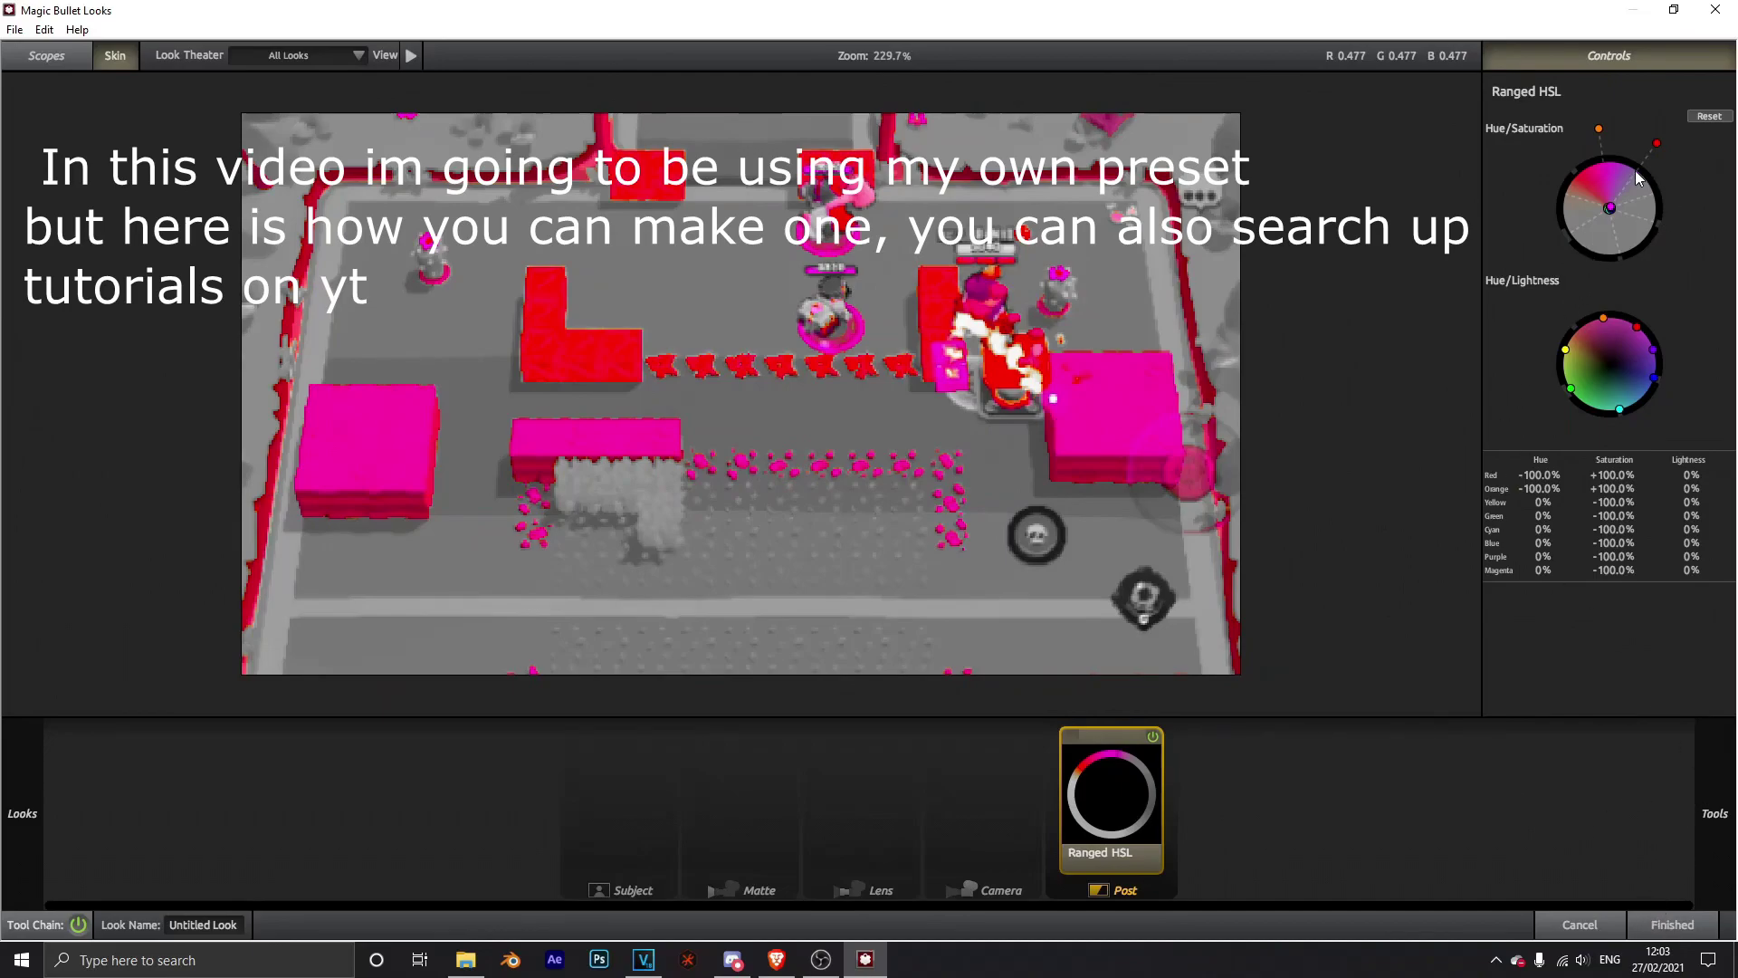
Step: Add the Hue/Saturation tool to the Post stage and shift its hue to about +9.1
mouse_move(1714, 833)
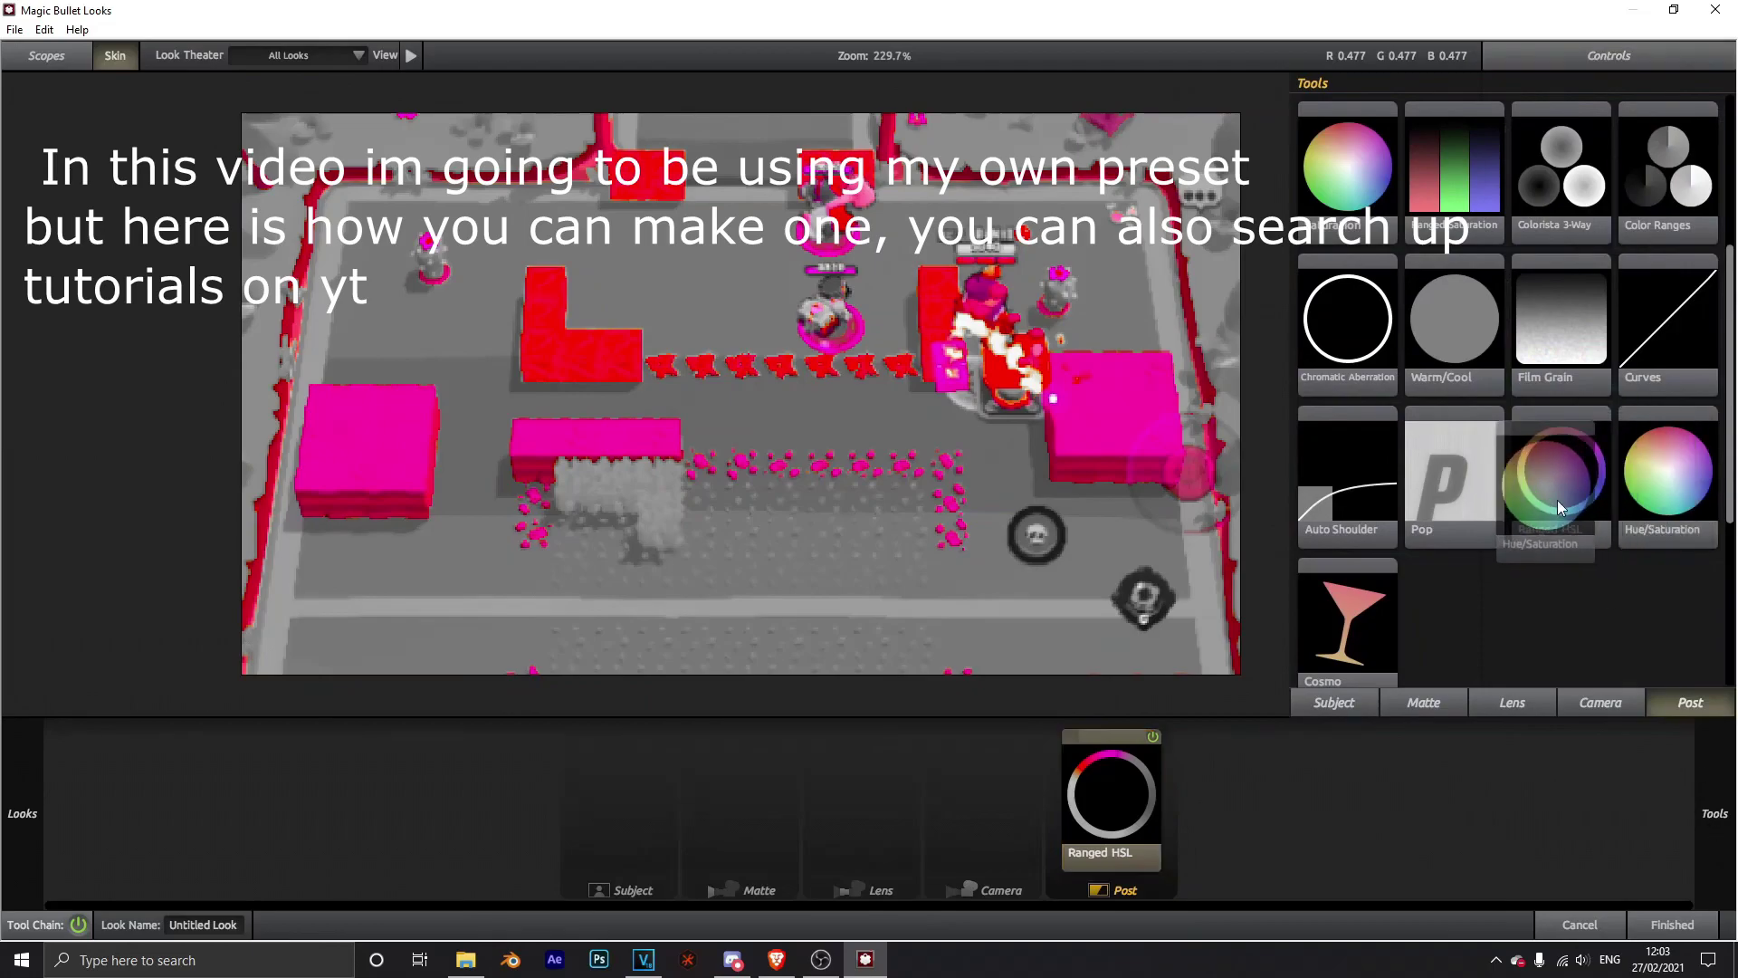
drag(1668, 475, 1213, 761)
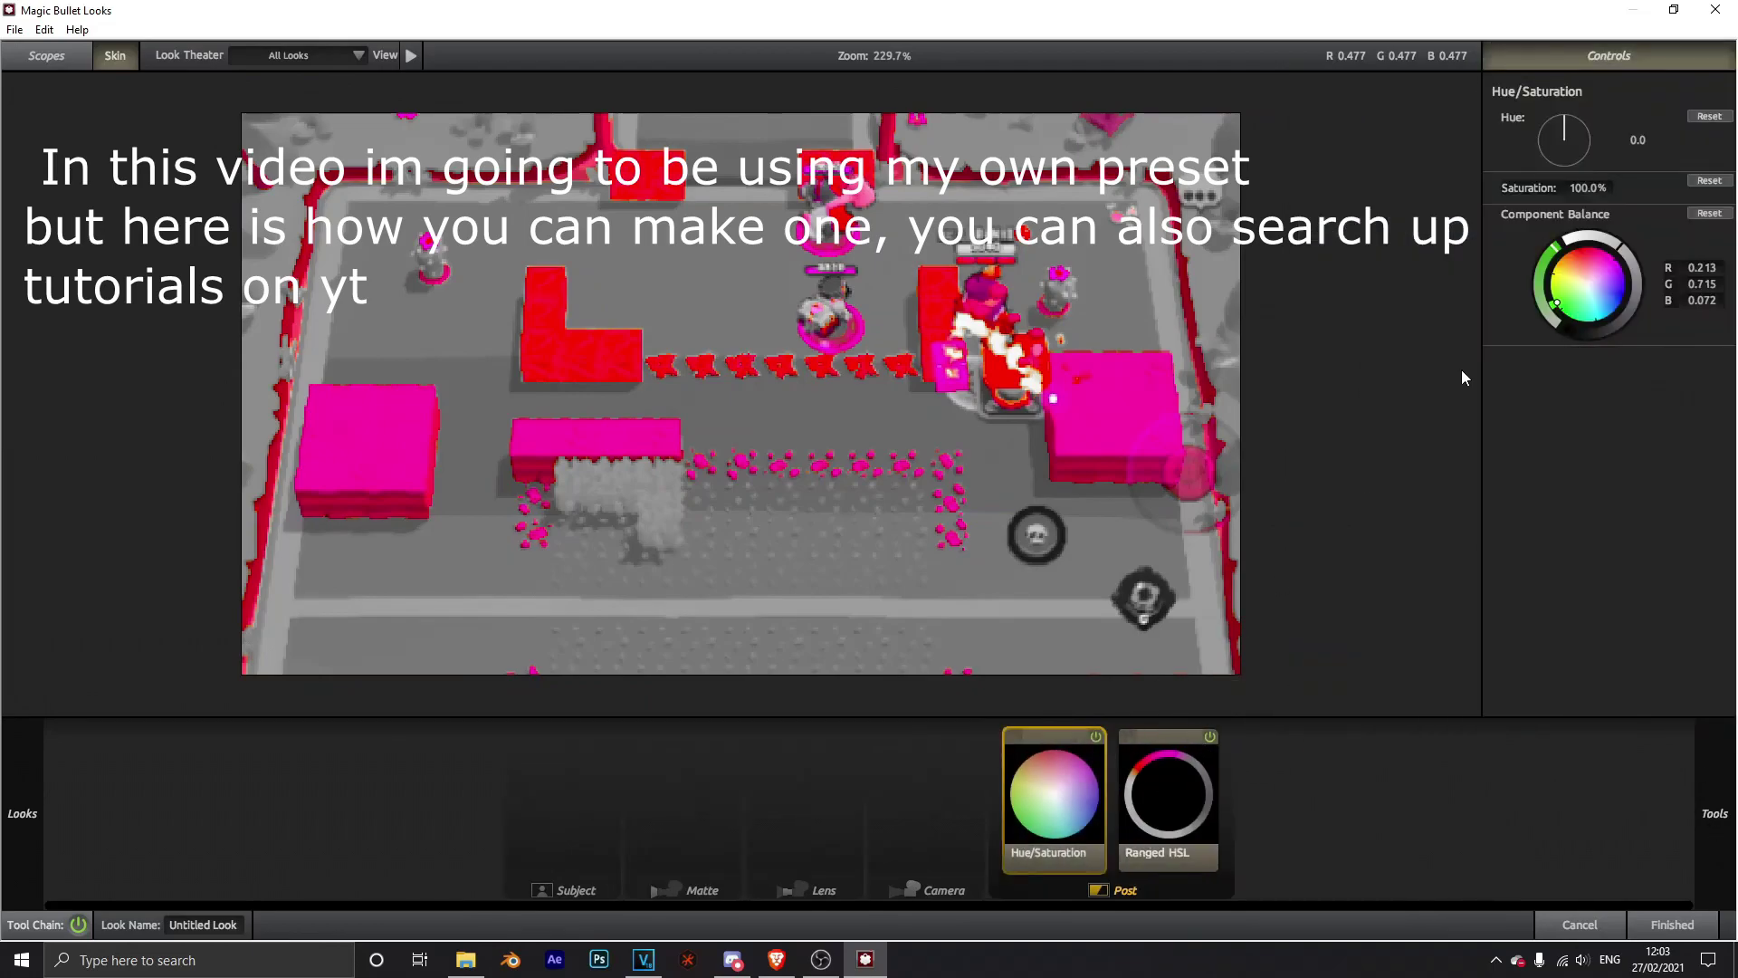
mouse_move(1563, 144)
mouse_down()
mouse_move(1589, 140)
mouse_move(1584, 124)
mouse_move(1540, 129)
mouse_move(1553, 116)
mouse_move(1559, 139)
mouse_up()
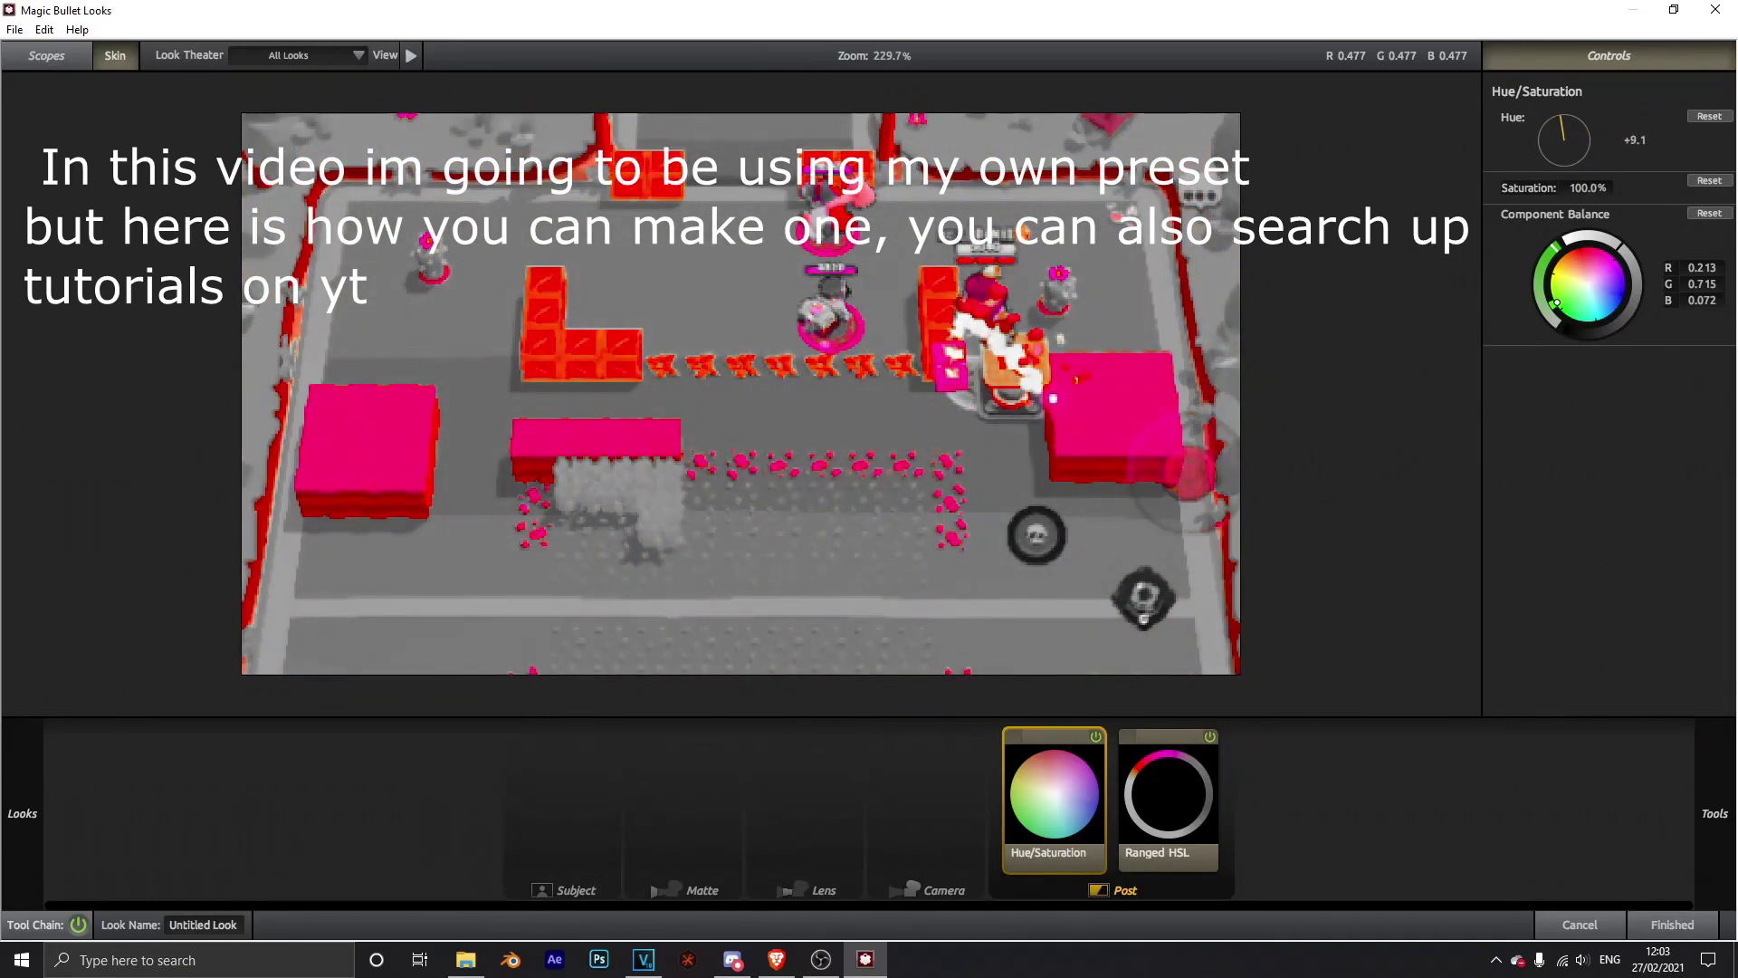
Step: Discard the custom look and apply the THE BEST GLOW Magic Bullet Looks preset to the clip segment that starts at 00:00:07.27
scroll(944, 328, down, 2)
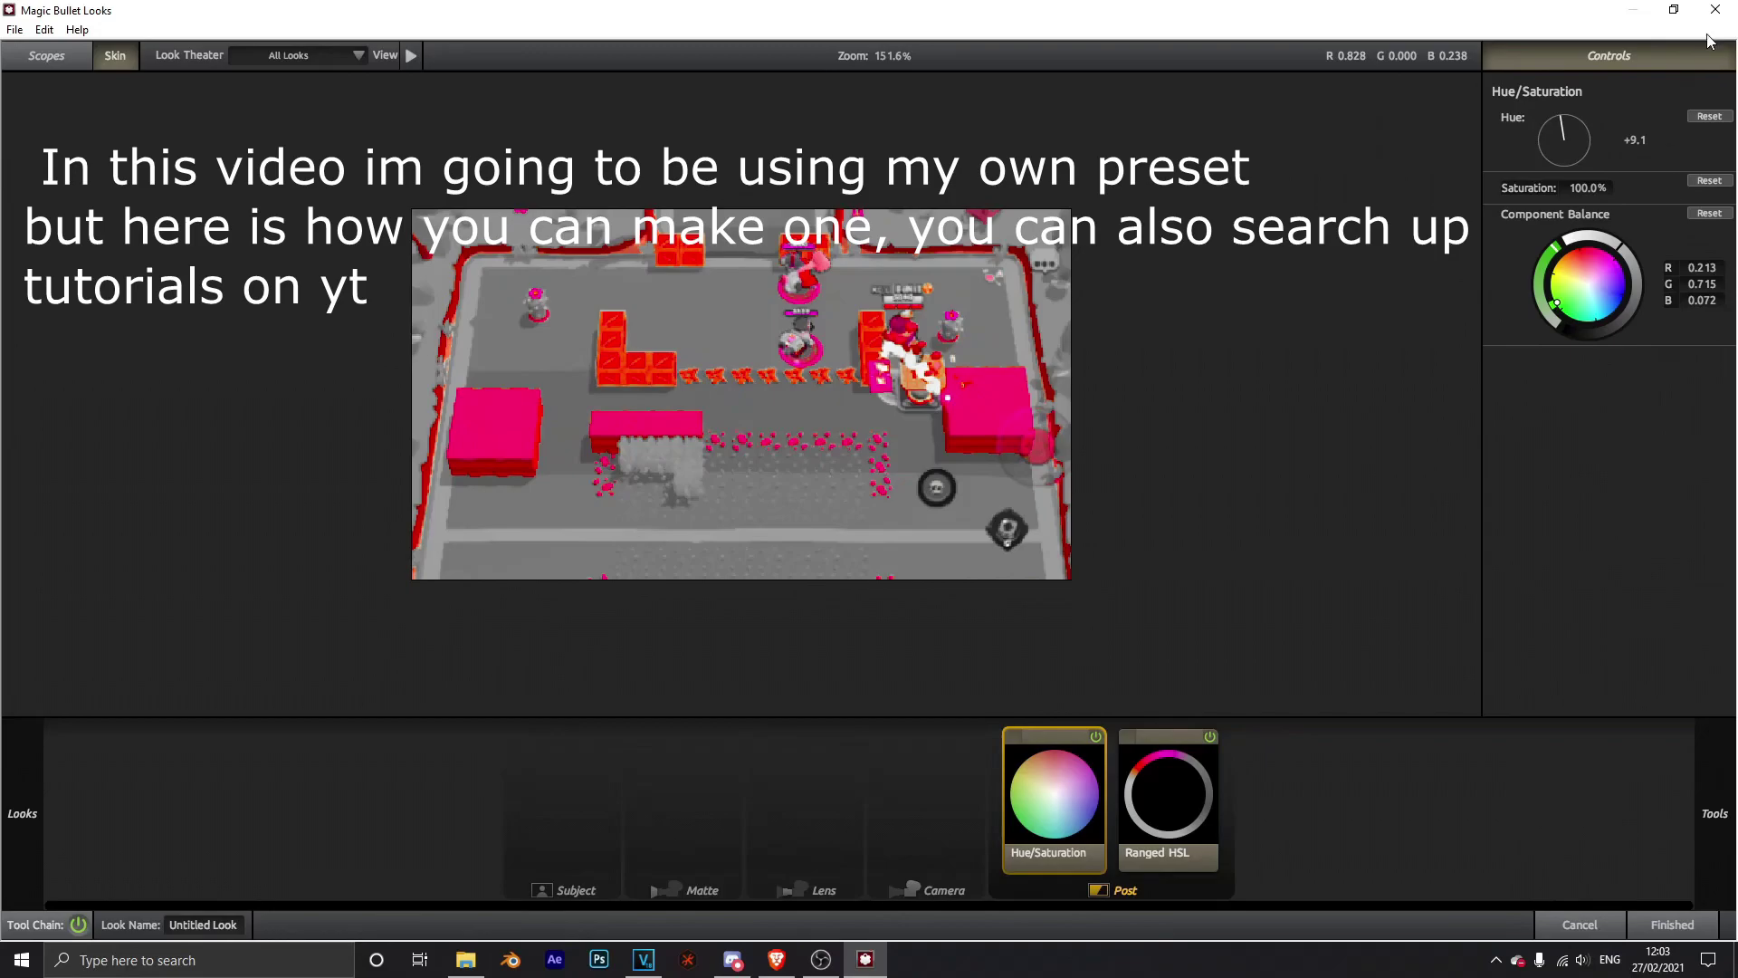
click(1586, 926)
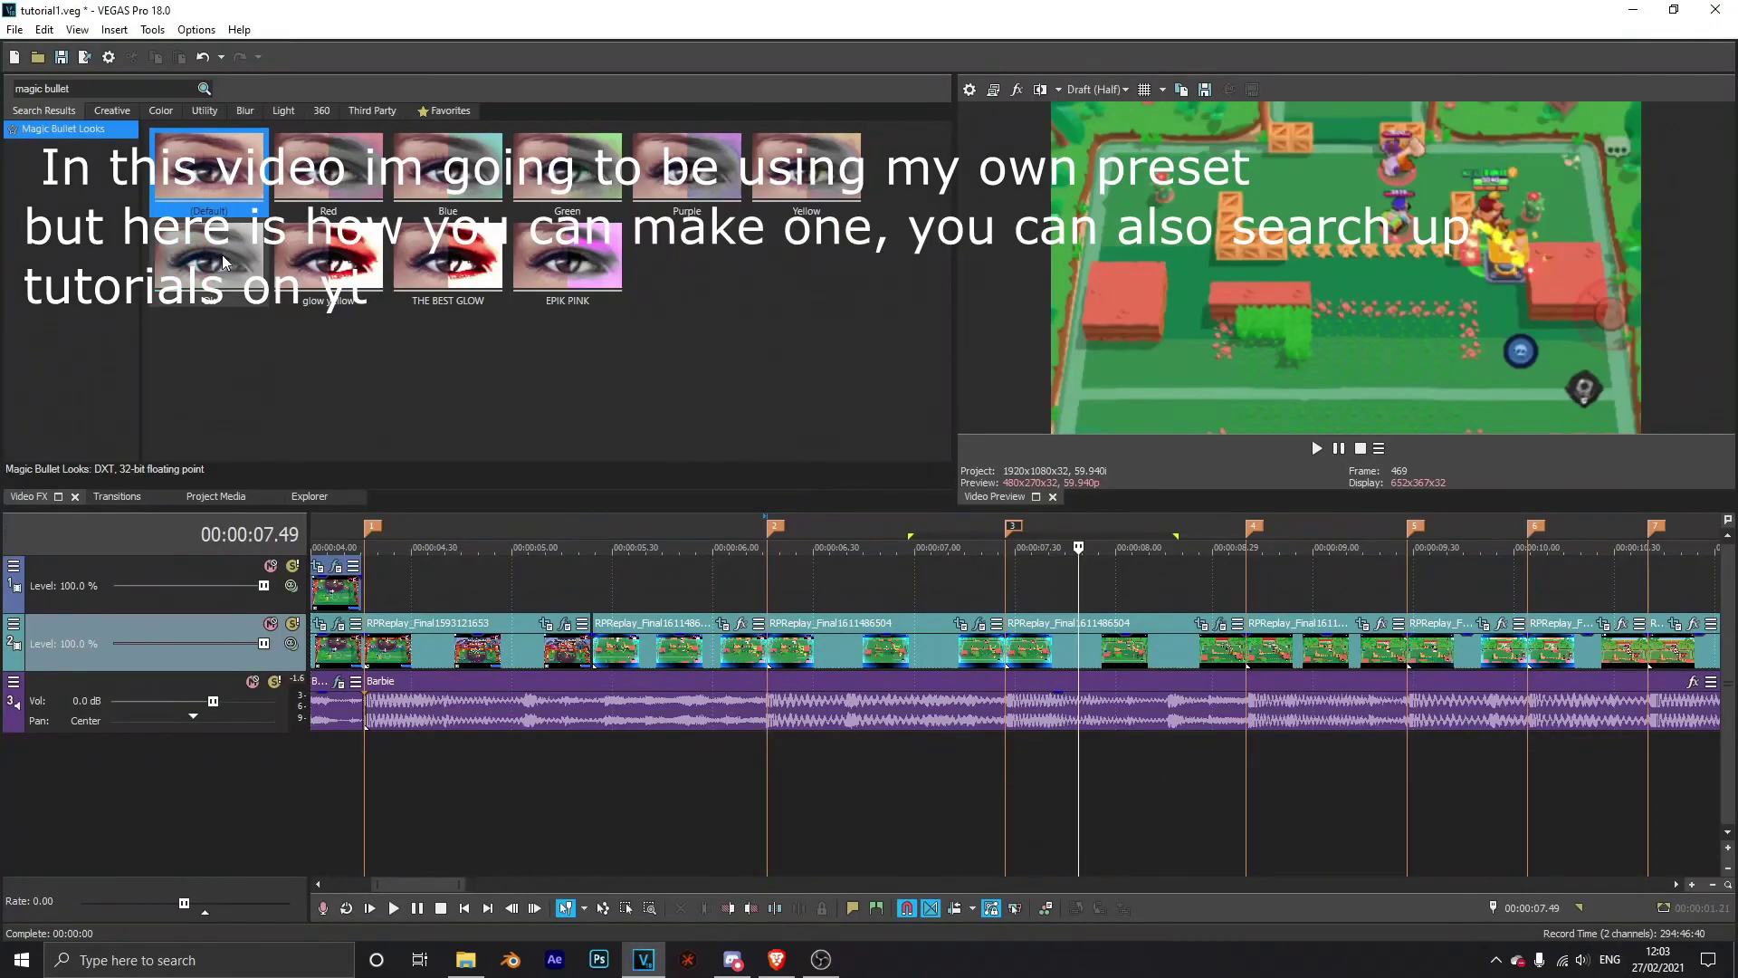
drag(435, 260, 1079, 624)
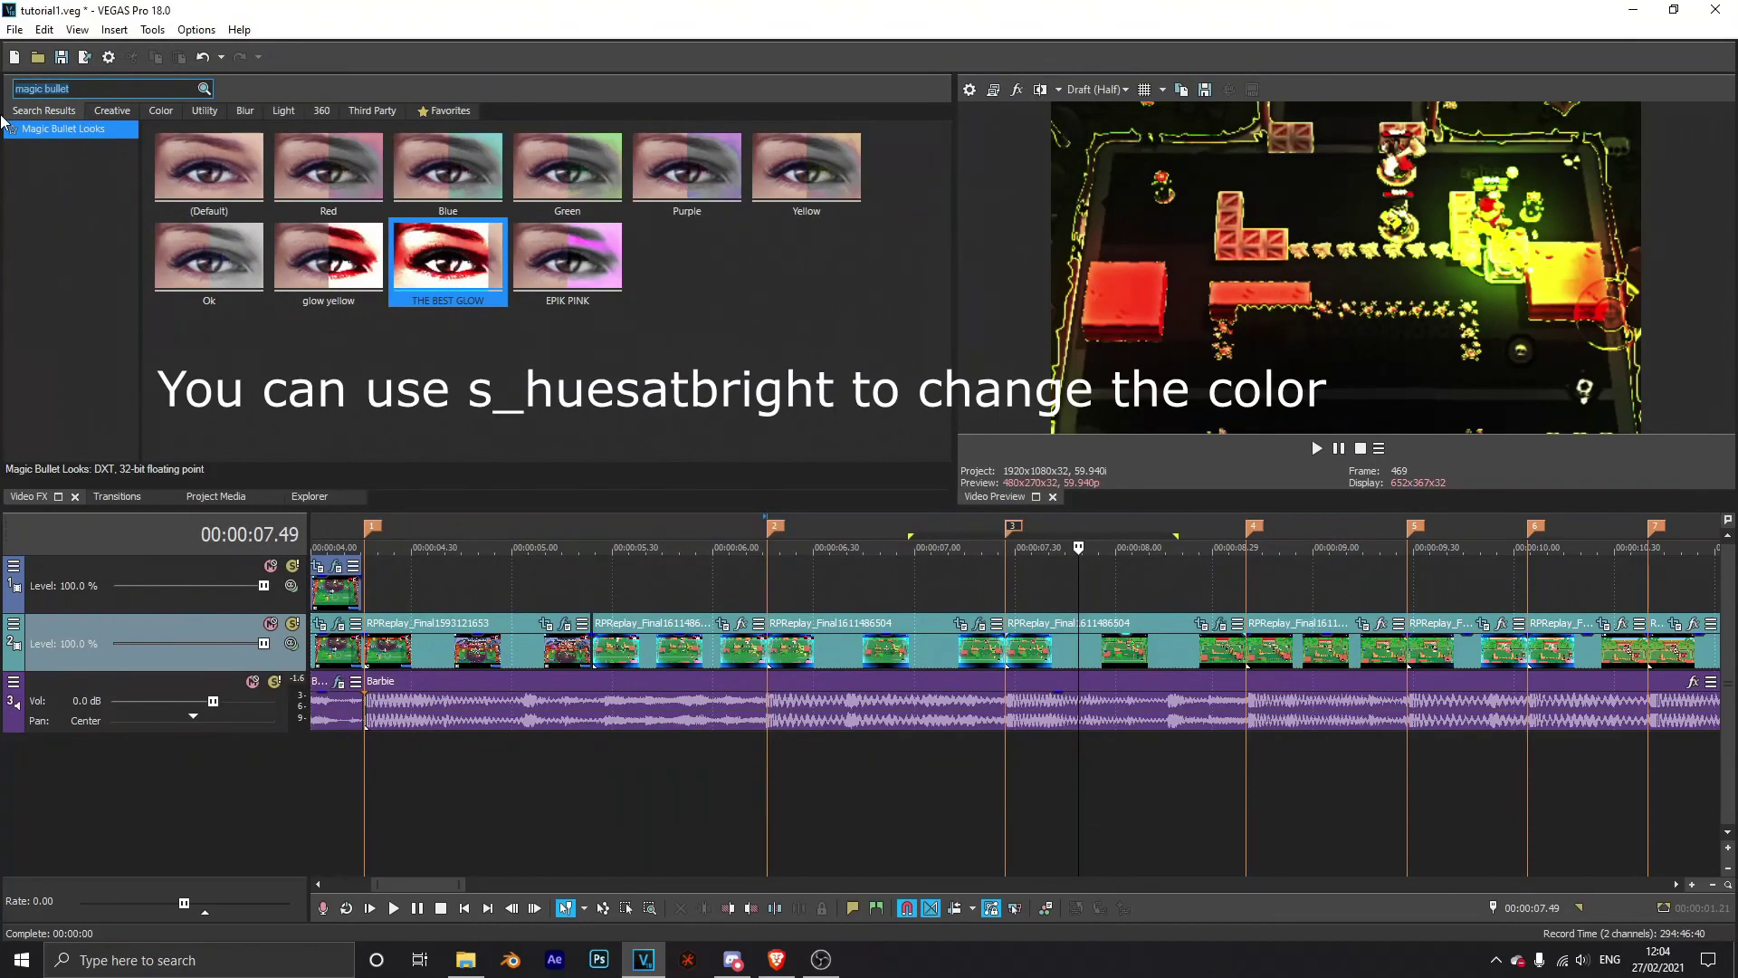
Step: Find the S_HueSatBright effect, apply its default preset to the segment starting at 00:00:07.27, and return its effect timeline to the start
text(h8u)
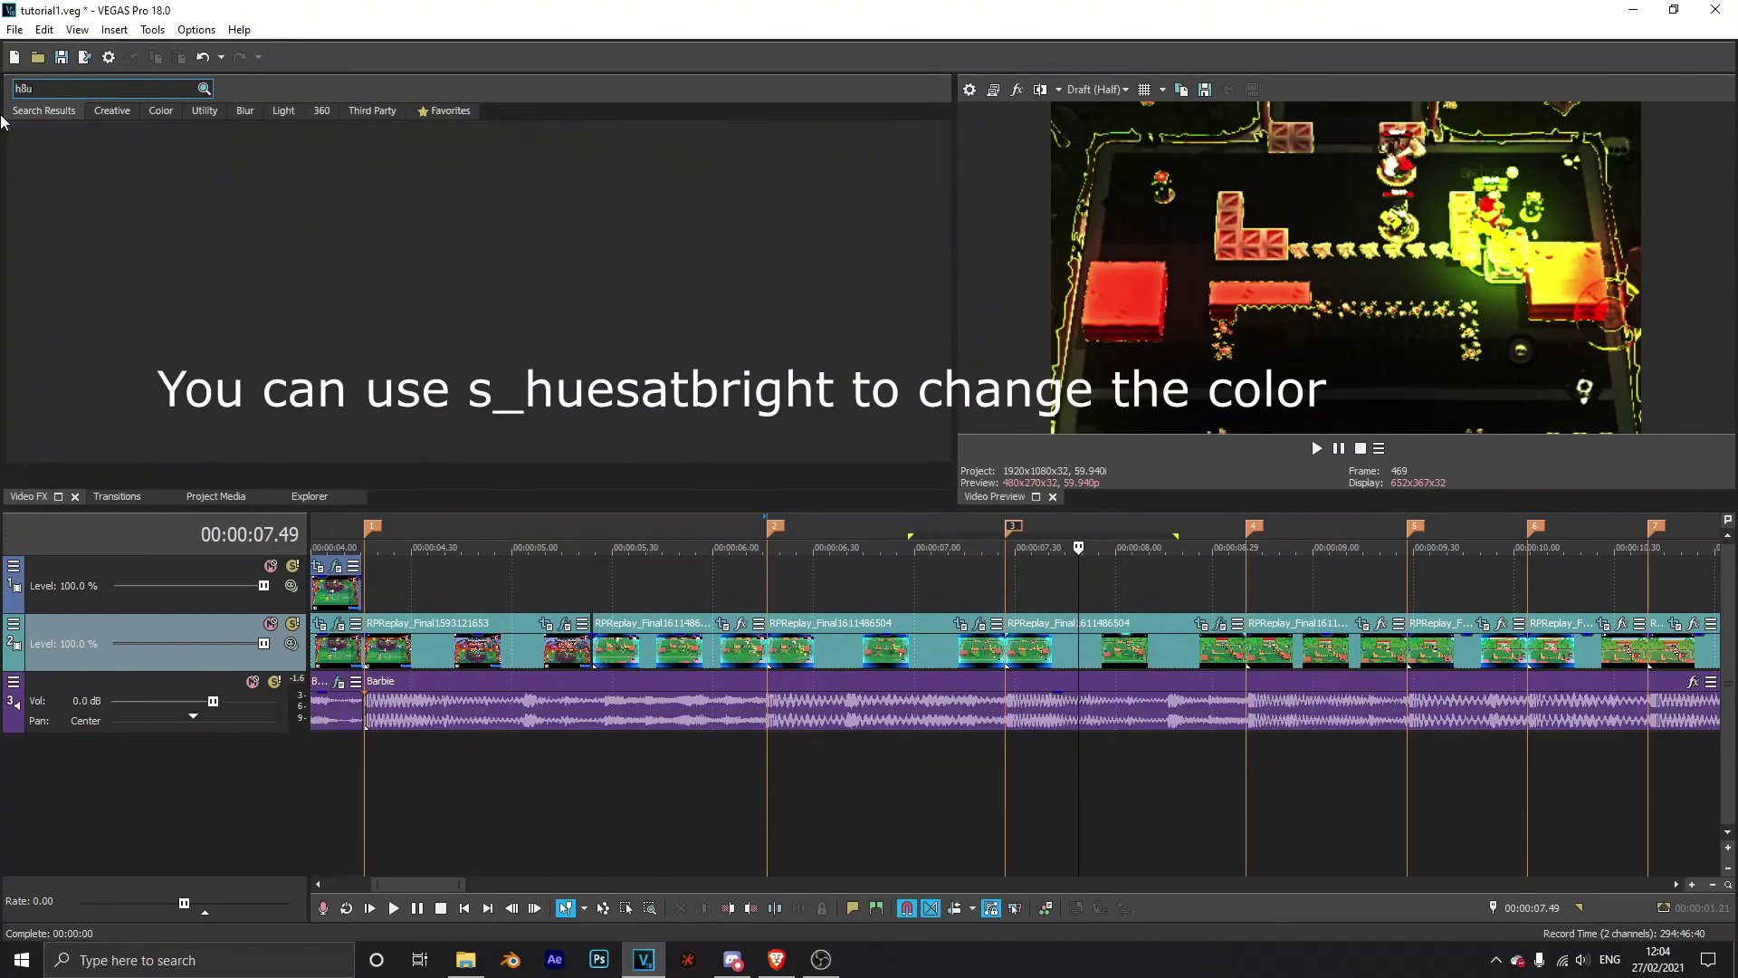
text(es)
click(47, 127)
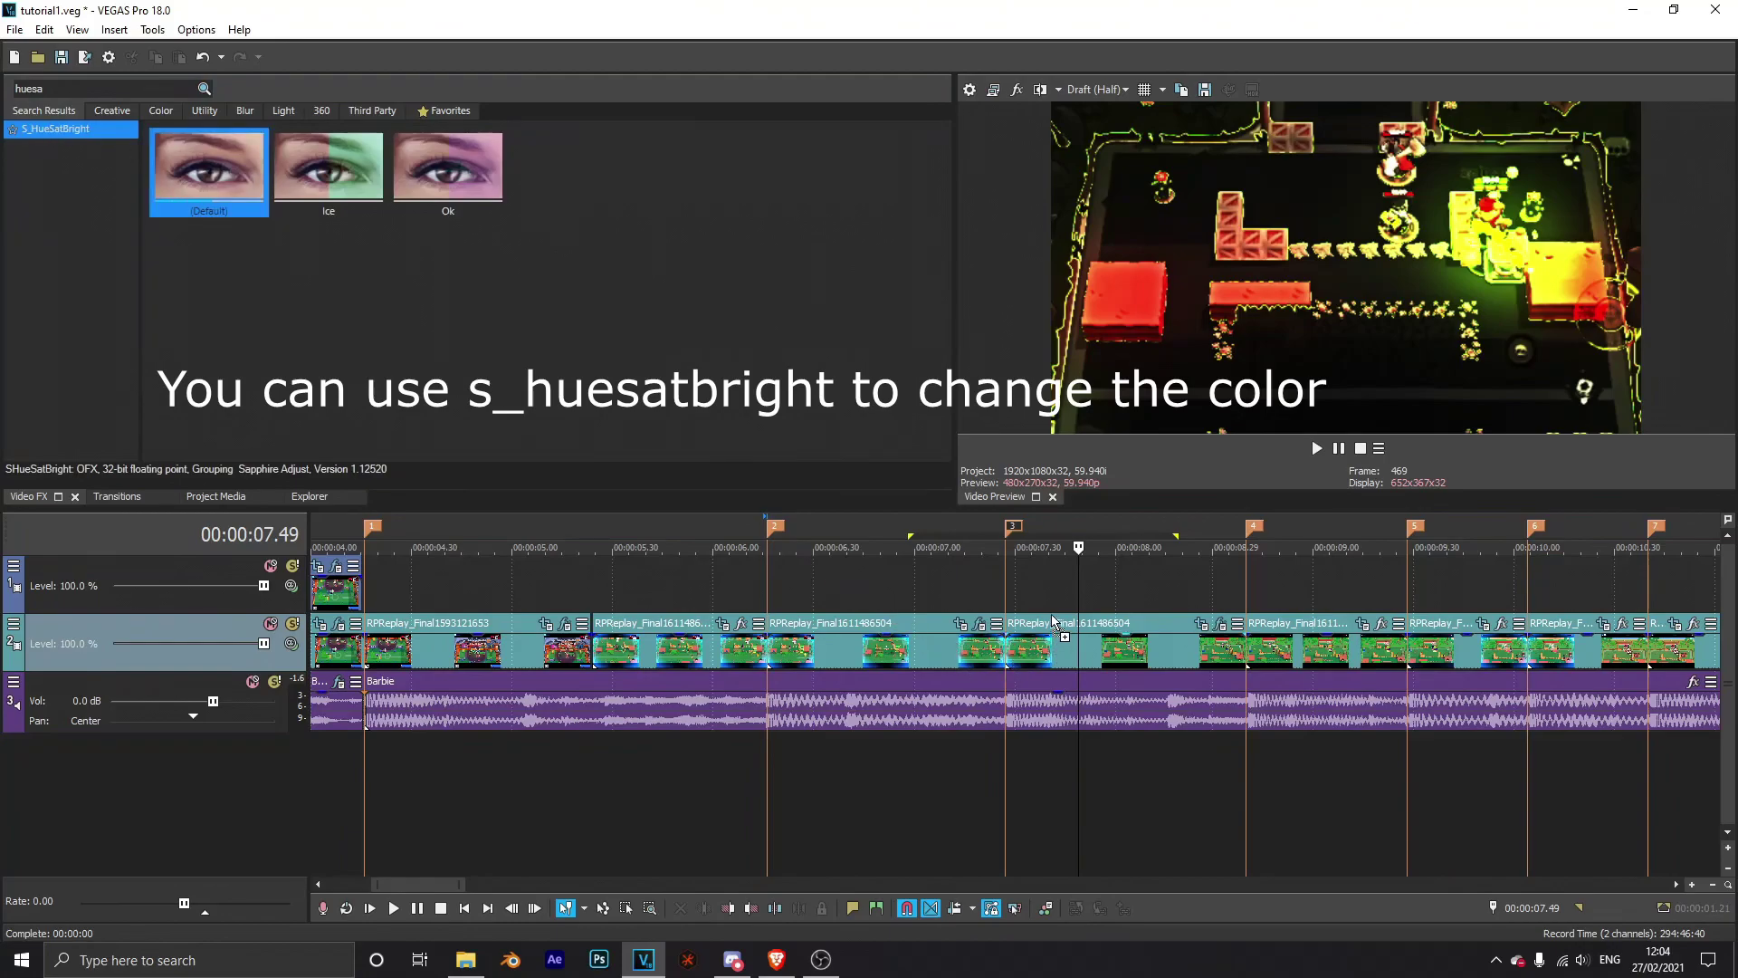
drag(1053, 621, 1054, 625)
drag(651, 637, 347, 637)
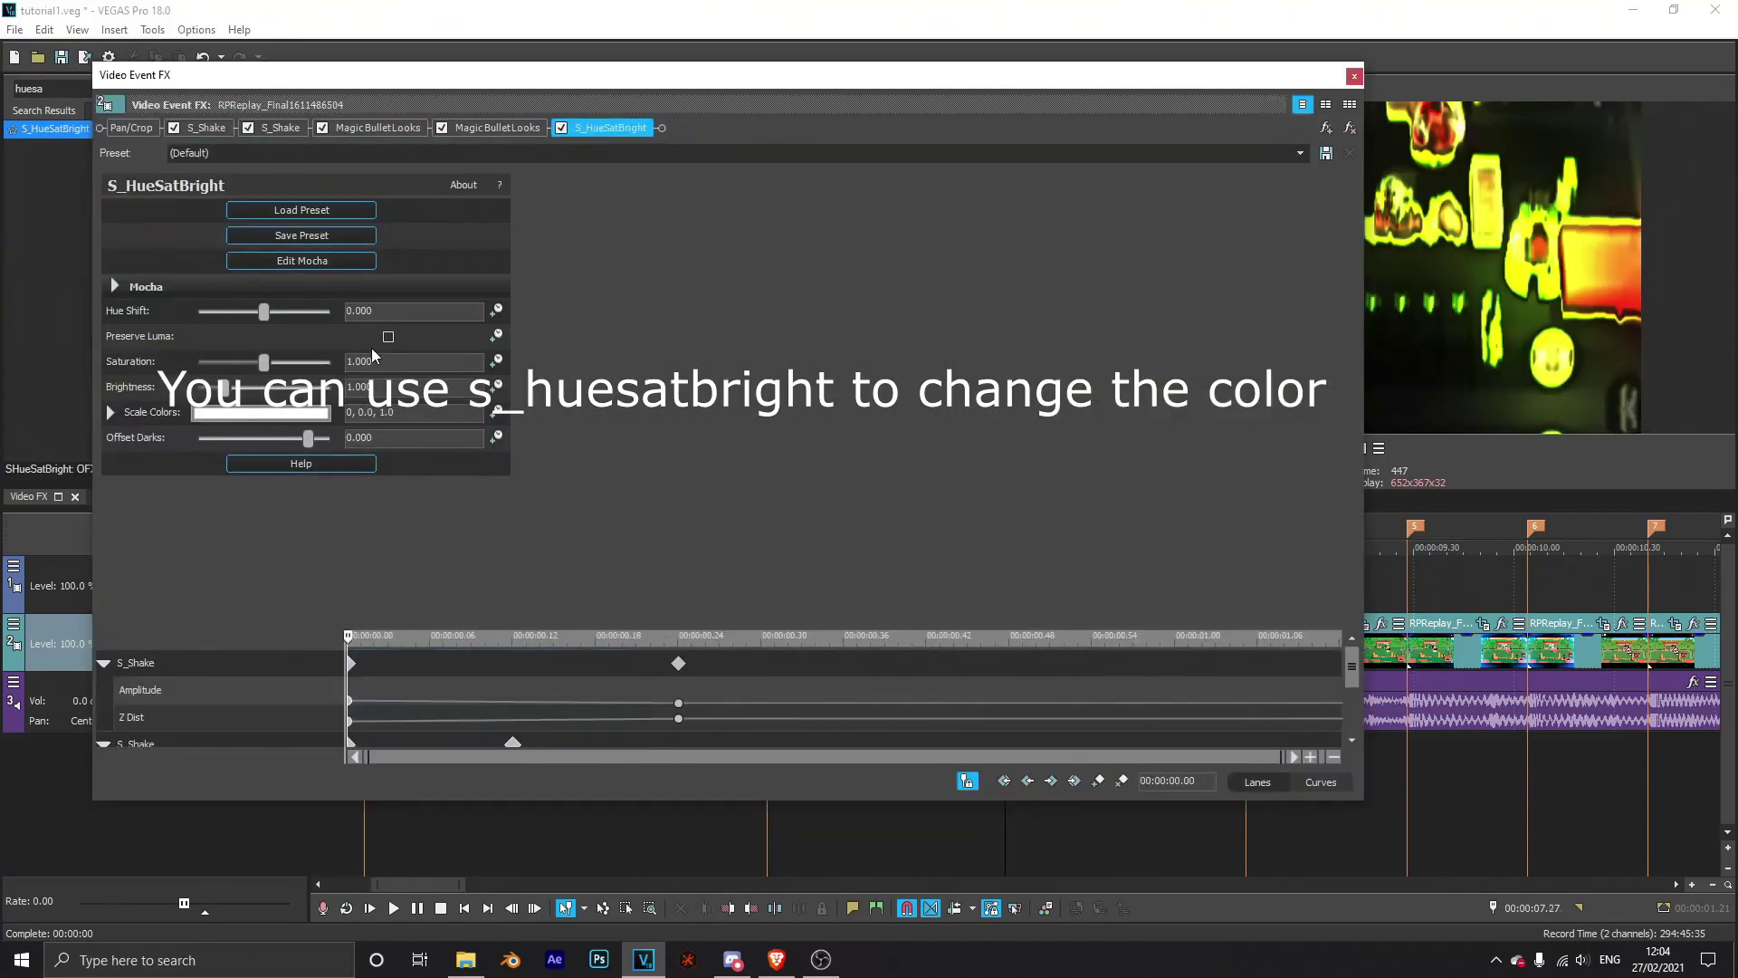
Step: Raise the S_HueSatBright hue shift until the segment's glow turns purple and magenta, checking it at a further point of the effect timeline
drag(264, 313, 295, 312)
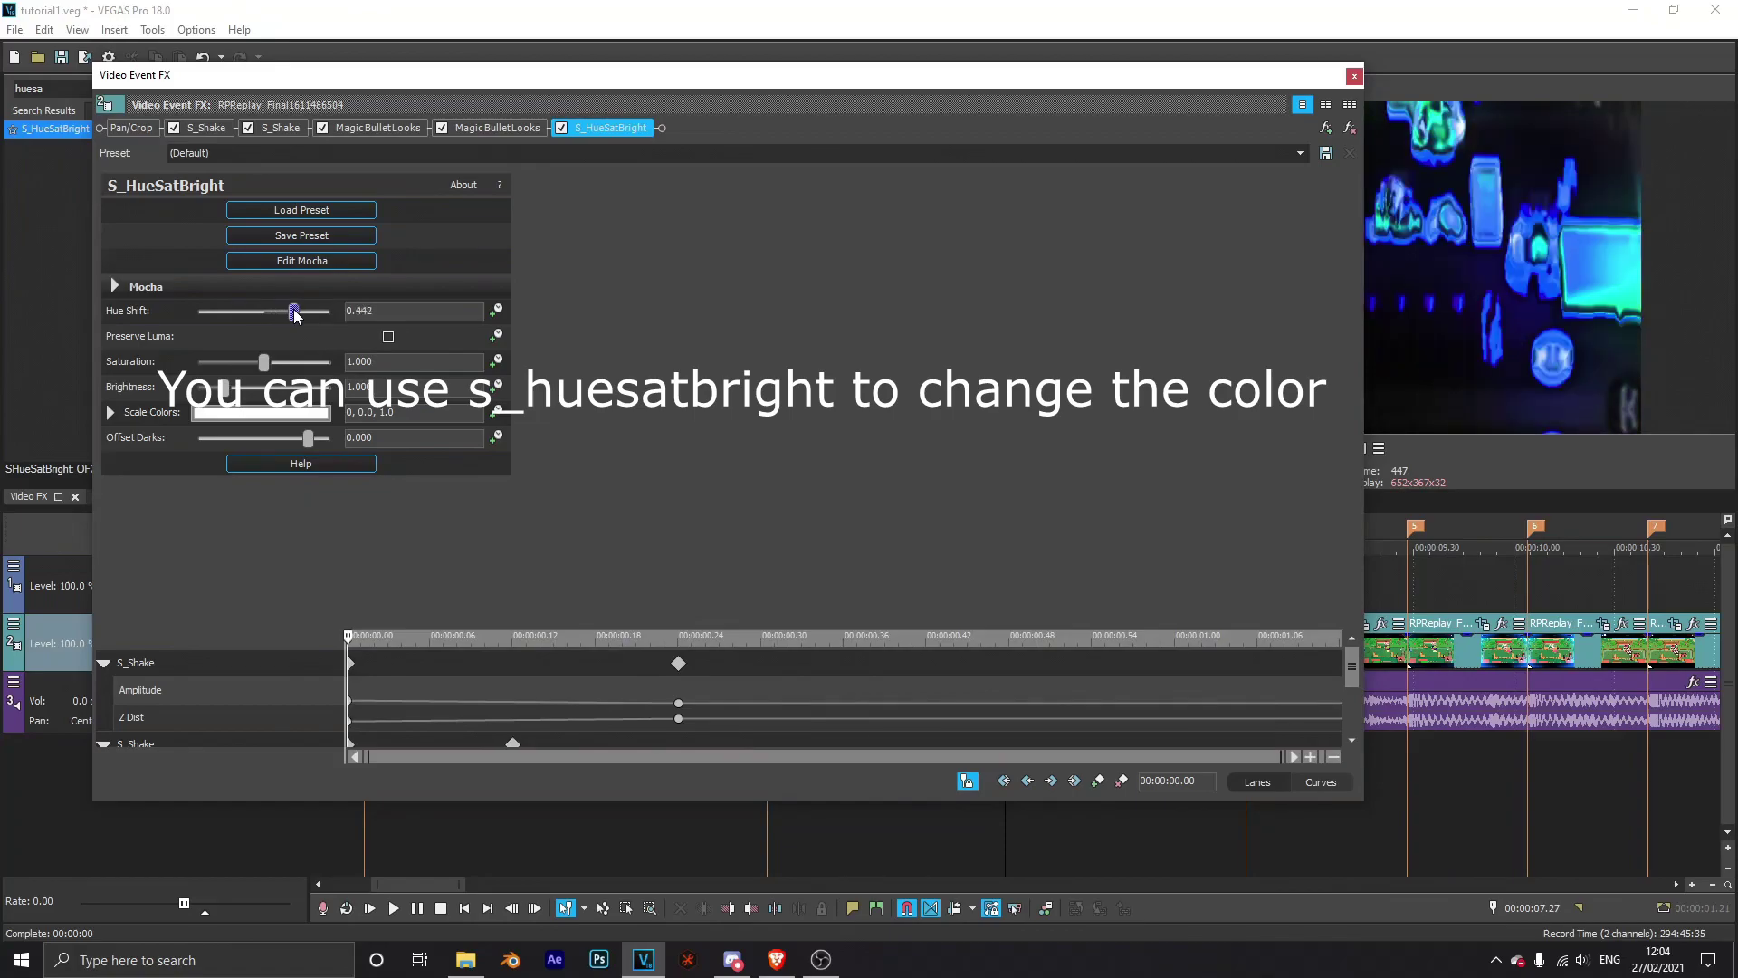
drag(348, 639, 927, 639)
drag(729, 84, 471, 81)
drag(35, 312, 52, 314)
click(1095, 73)
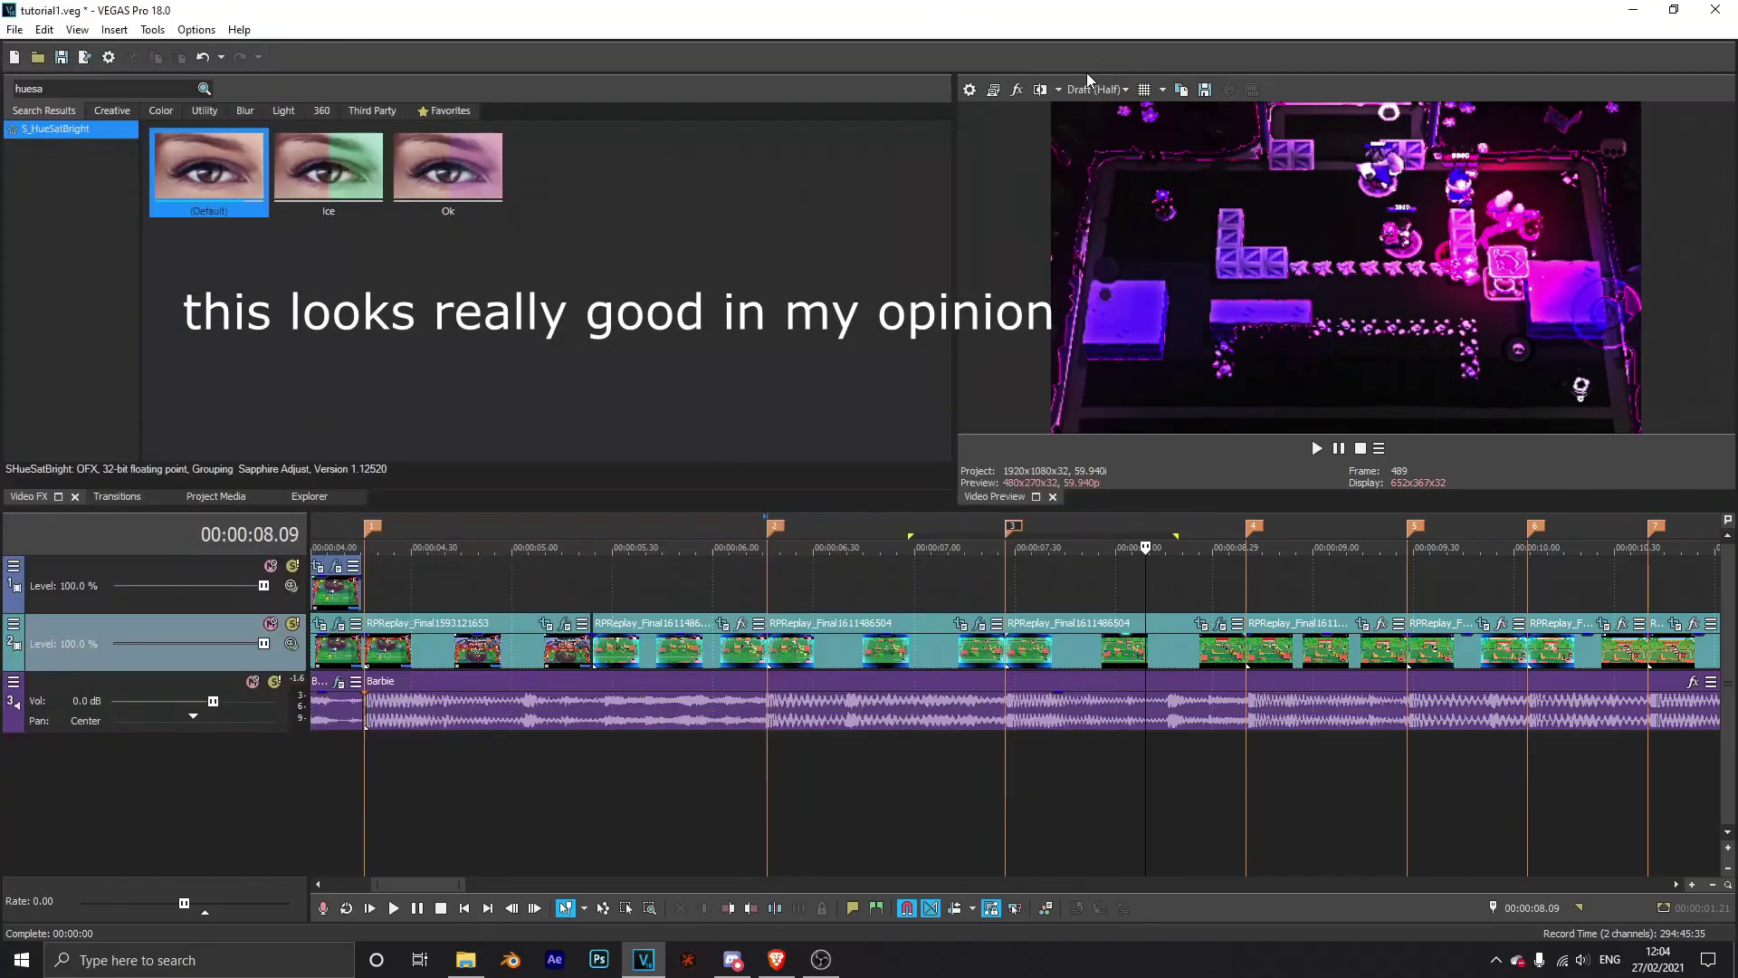
Step: Save the project and play back the range from about 00:00:06.46 to check the recoloured beat
key(ctrl+s)
drag(867, 781, 1603, 668)
key(space)
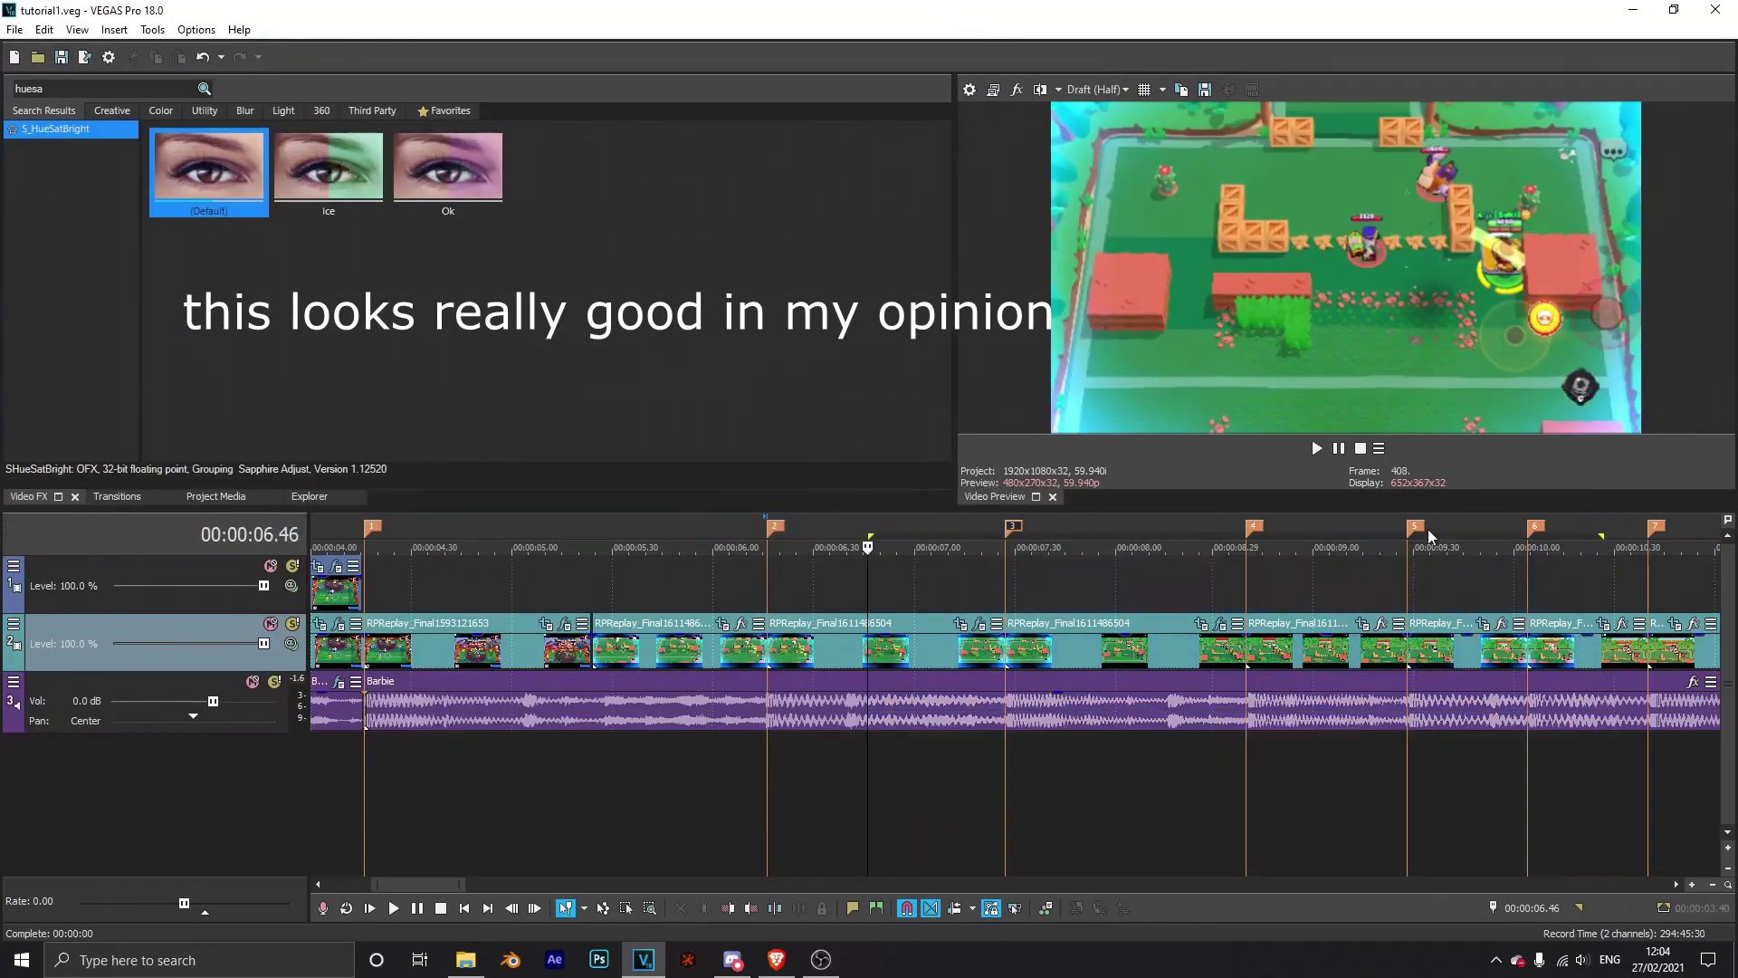
key(space)
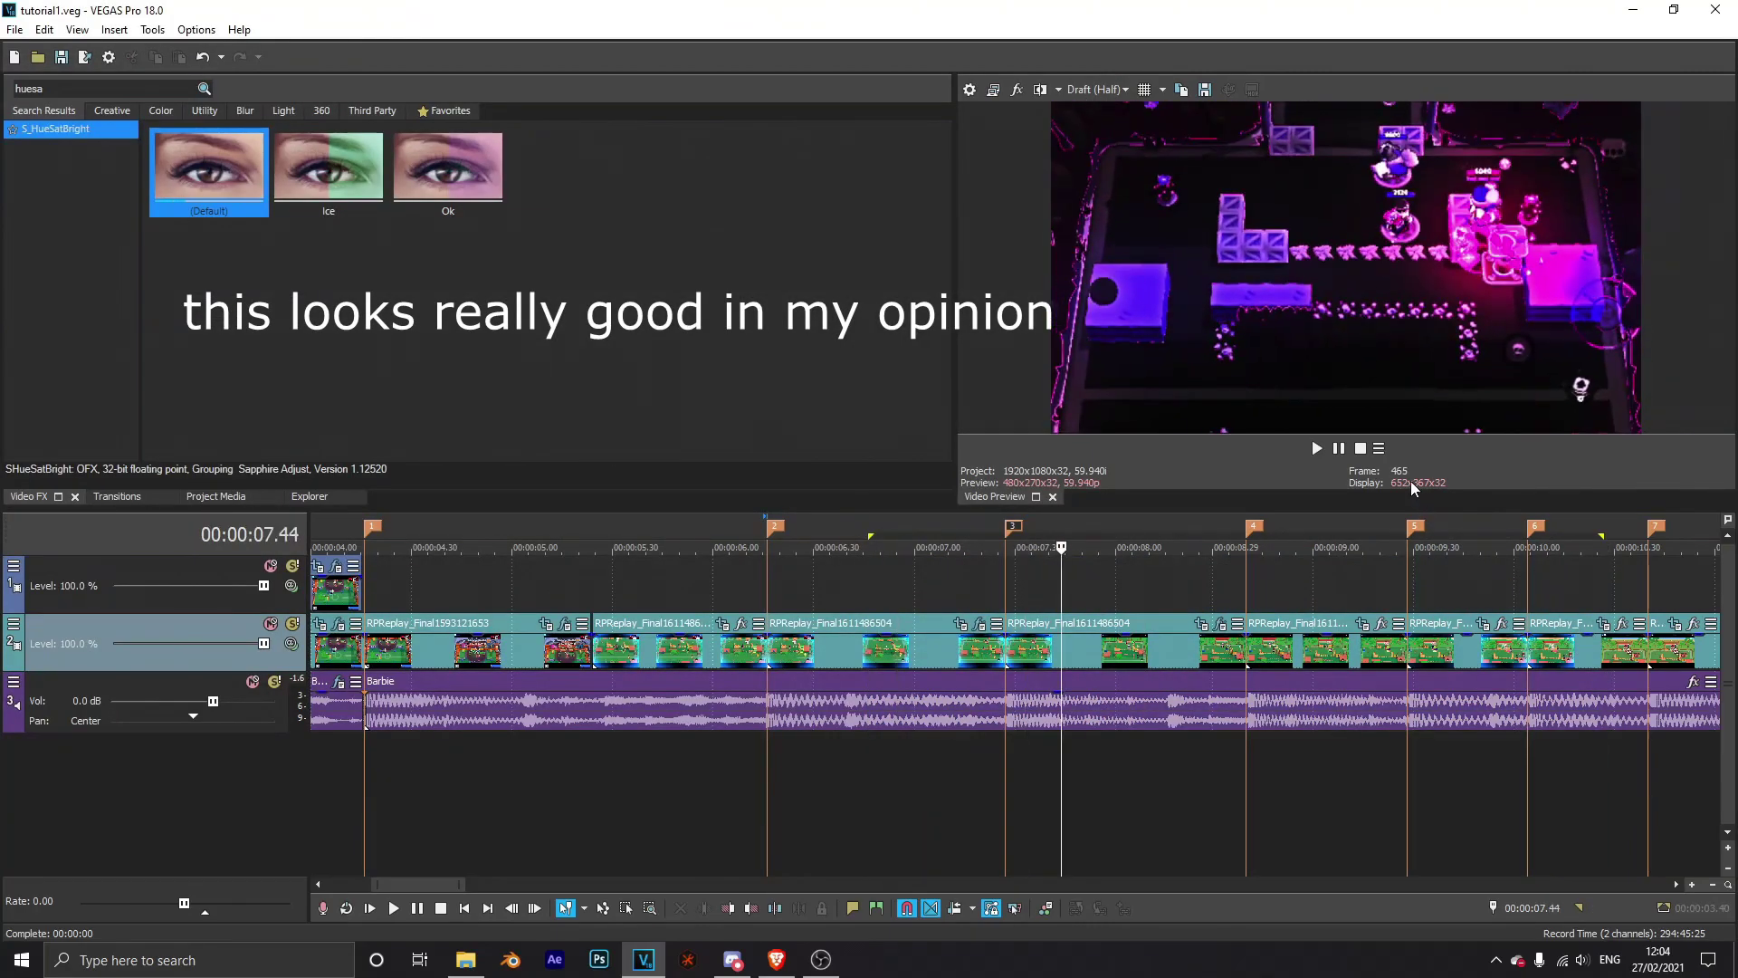
key(space)
click(1314, 448)
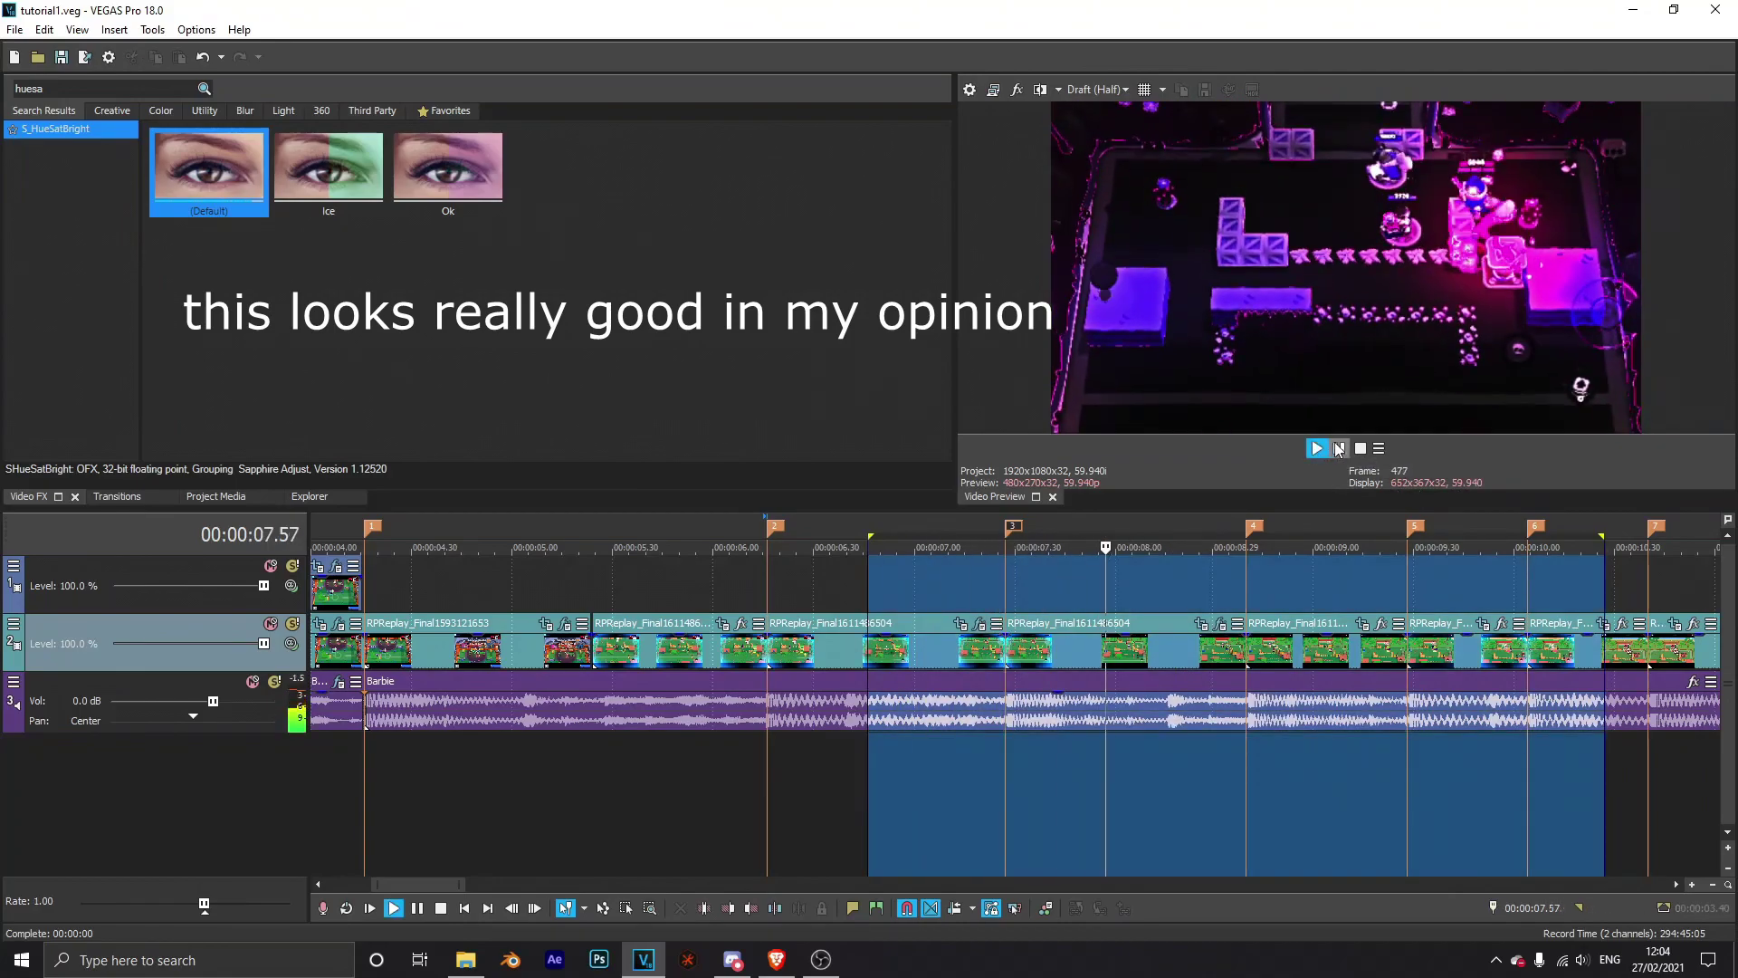
click(1342, 450)
Step: Copy the recoloured clip segment that starts at marker 3
click(1263, 625)
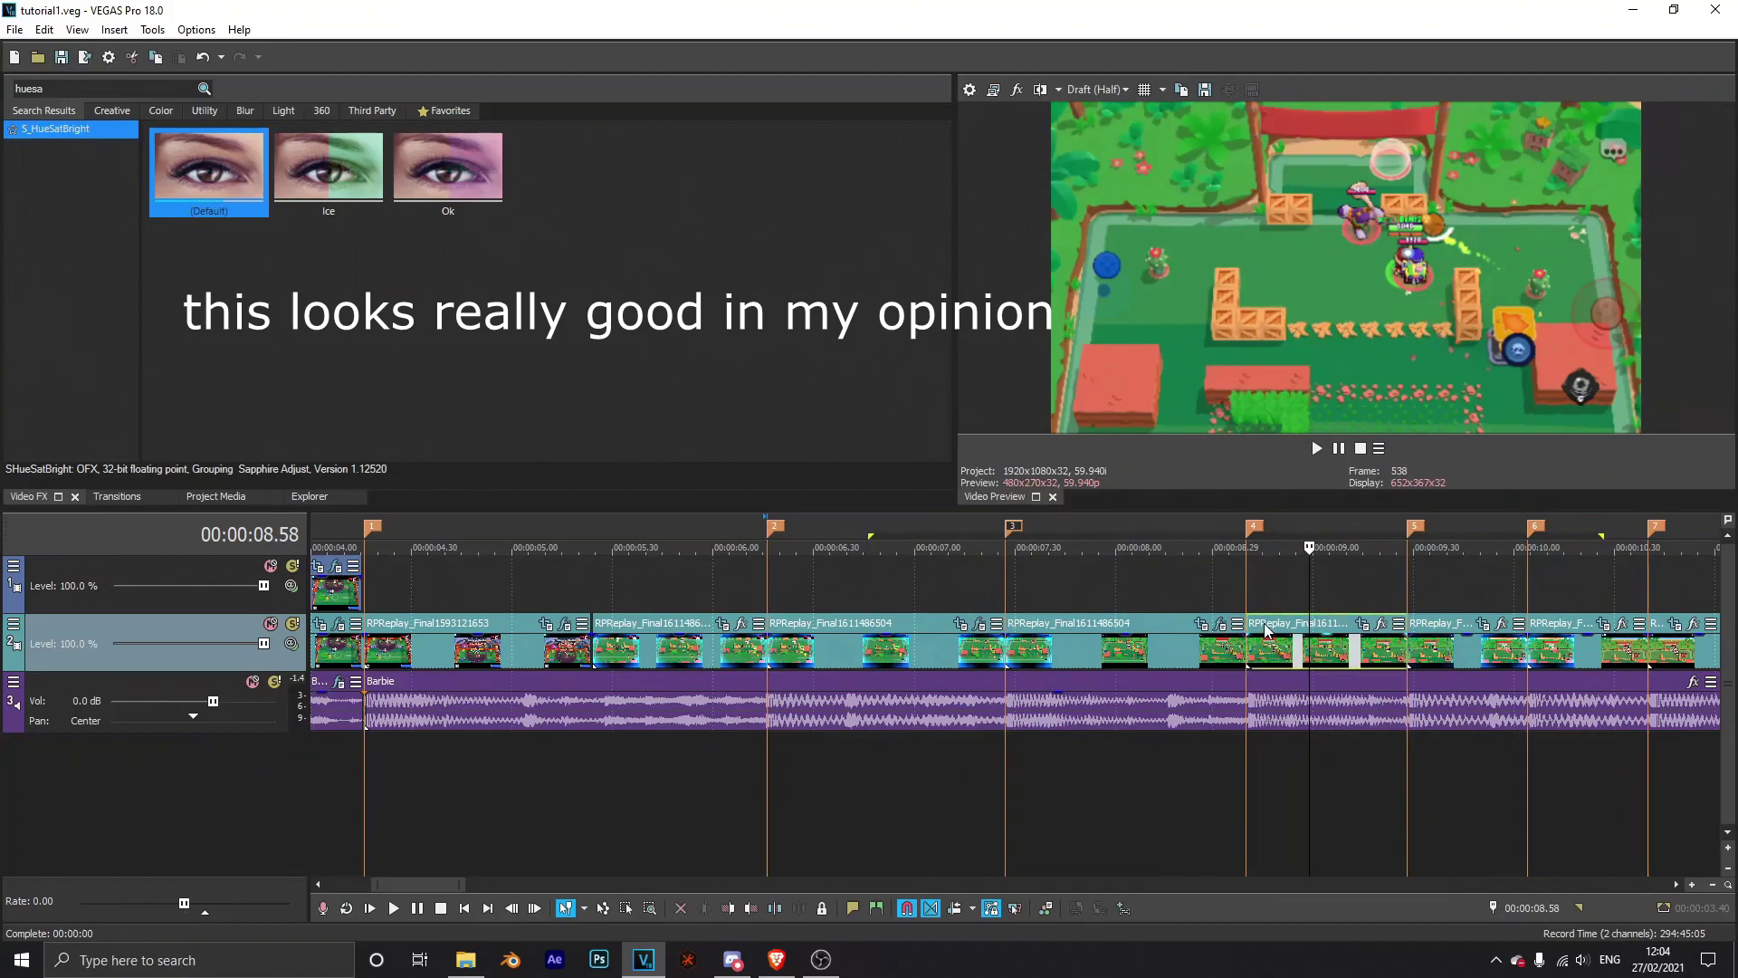
click(1095, 624)
click(1322, 629)
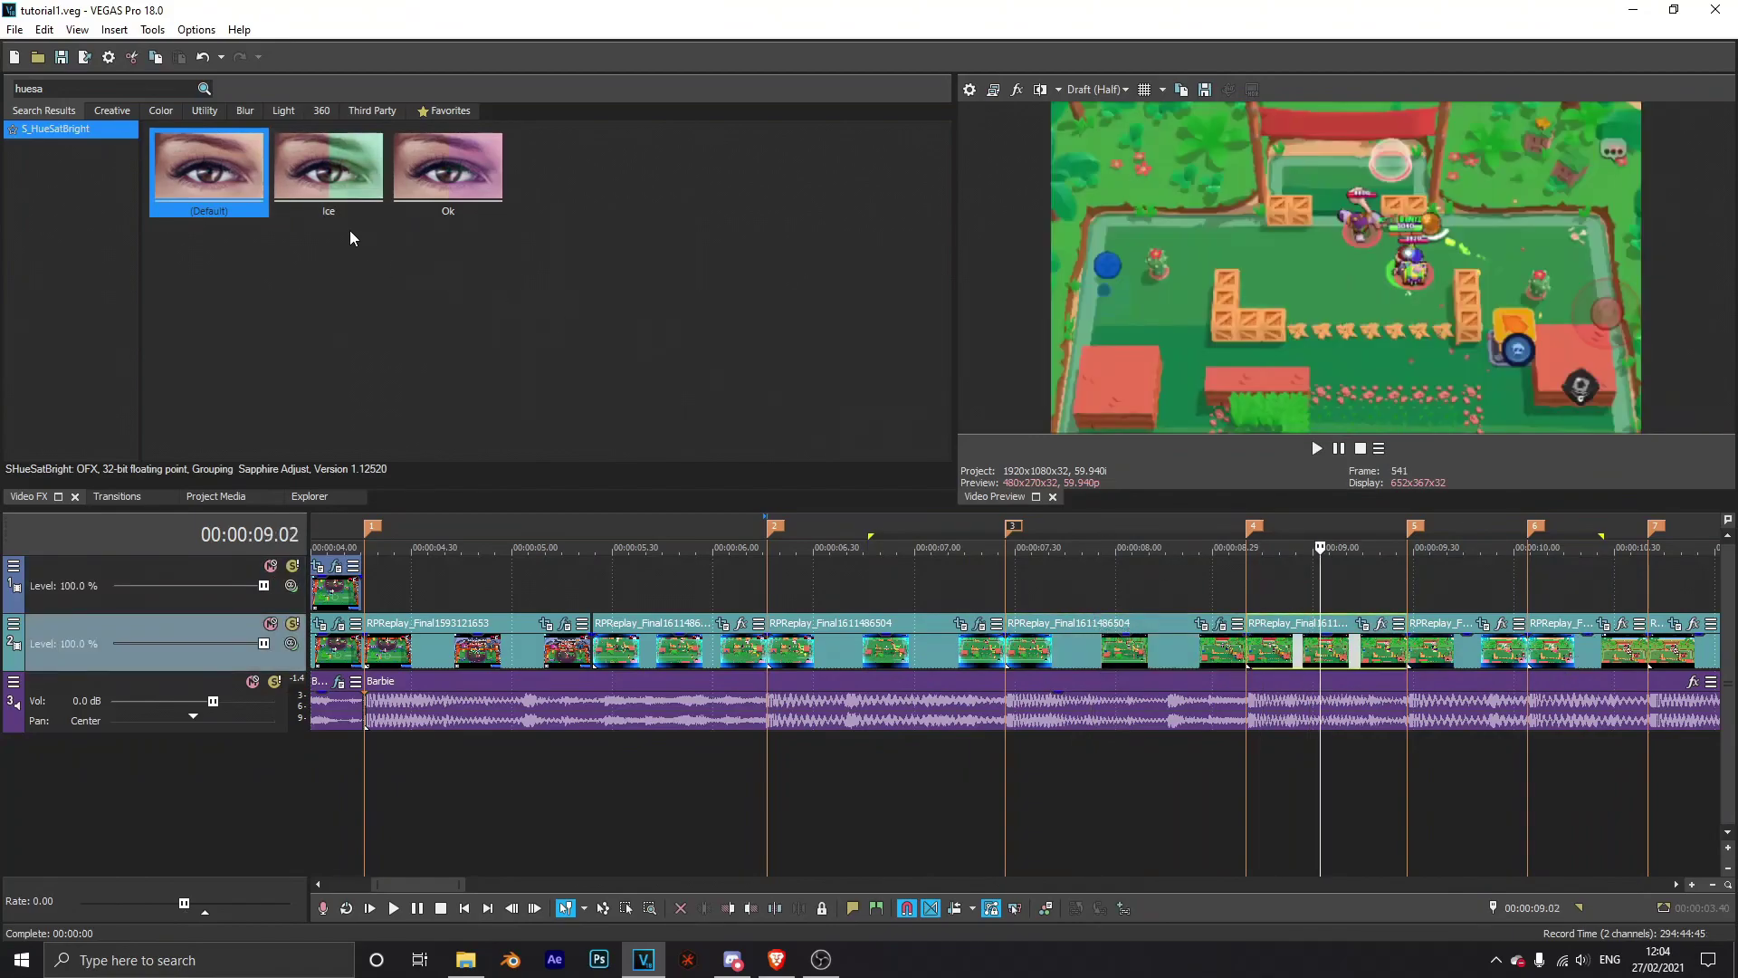
click(1120, 634)
right_click(1124, 633)
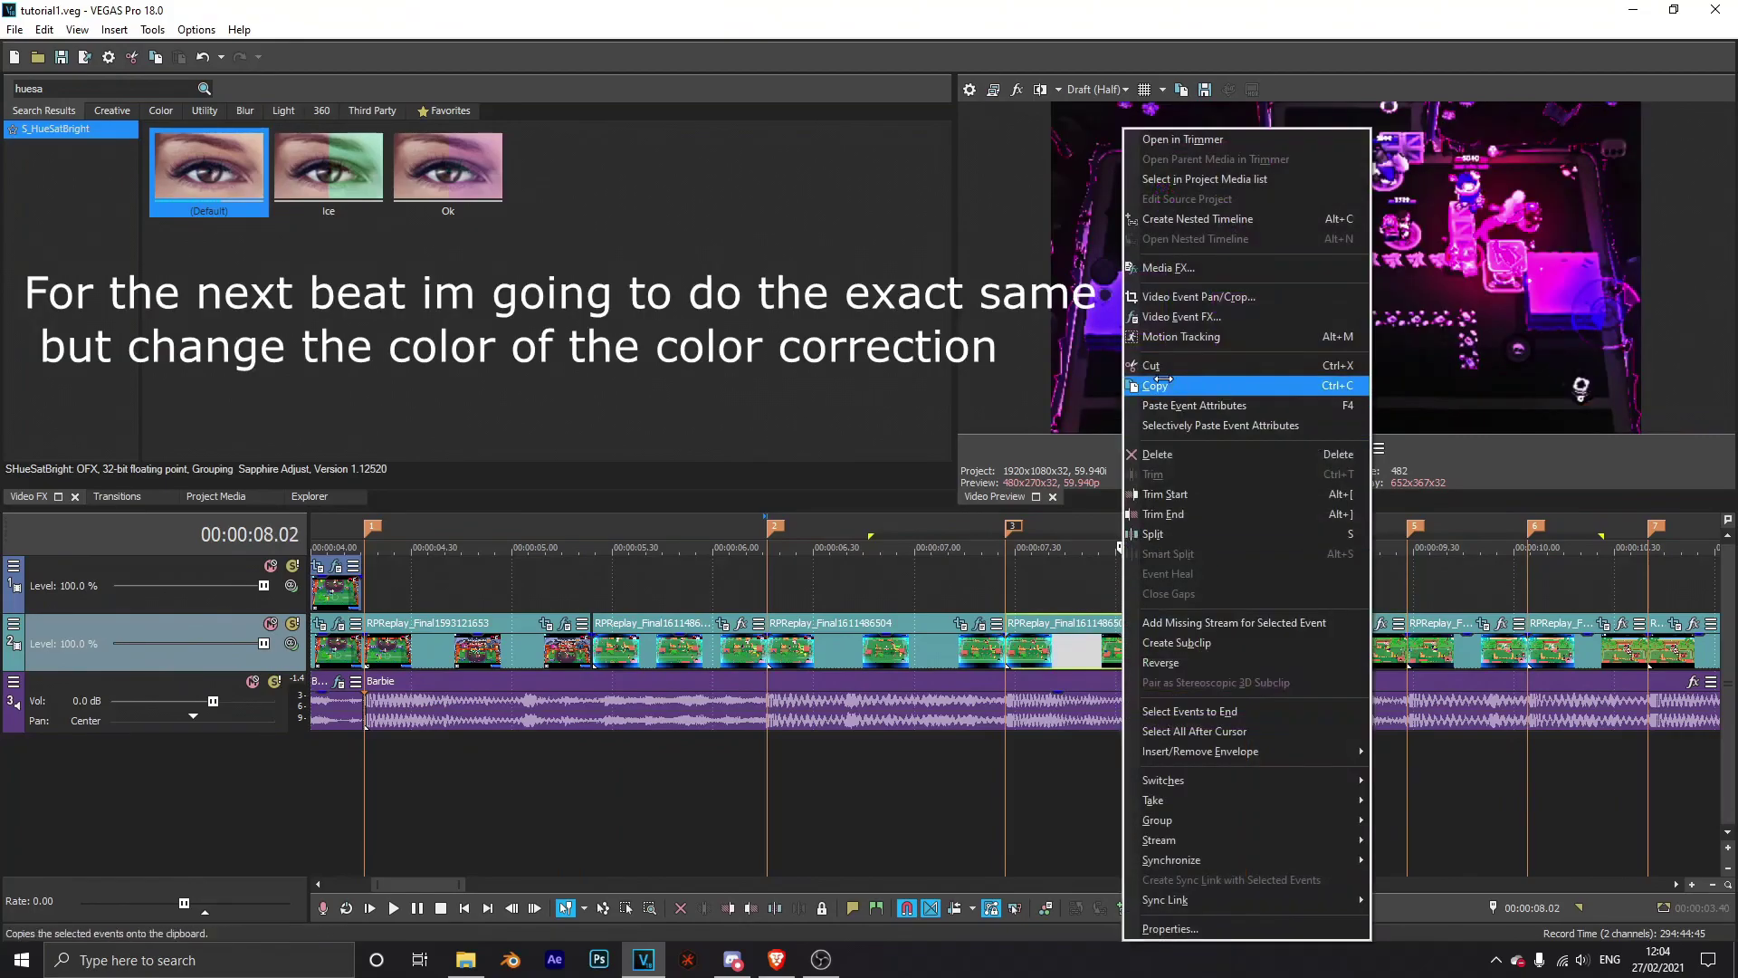
click(1158, 387)
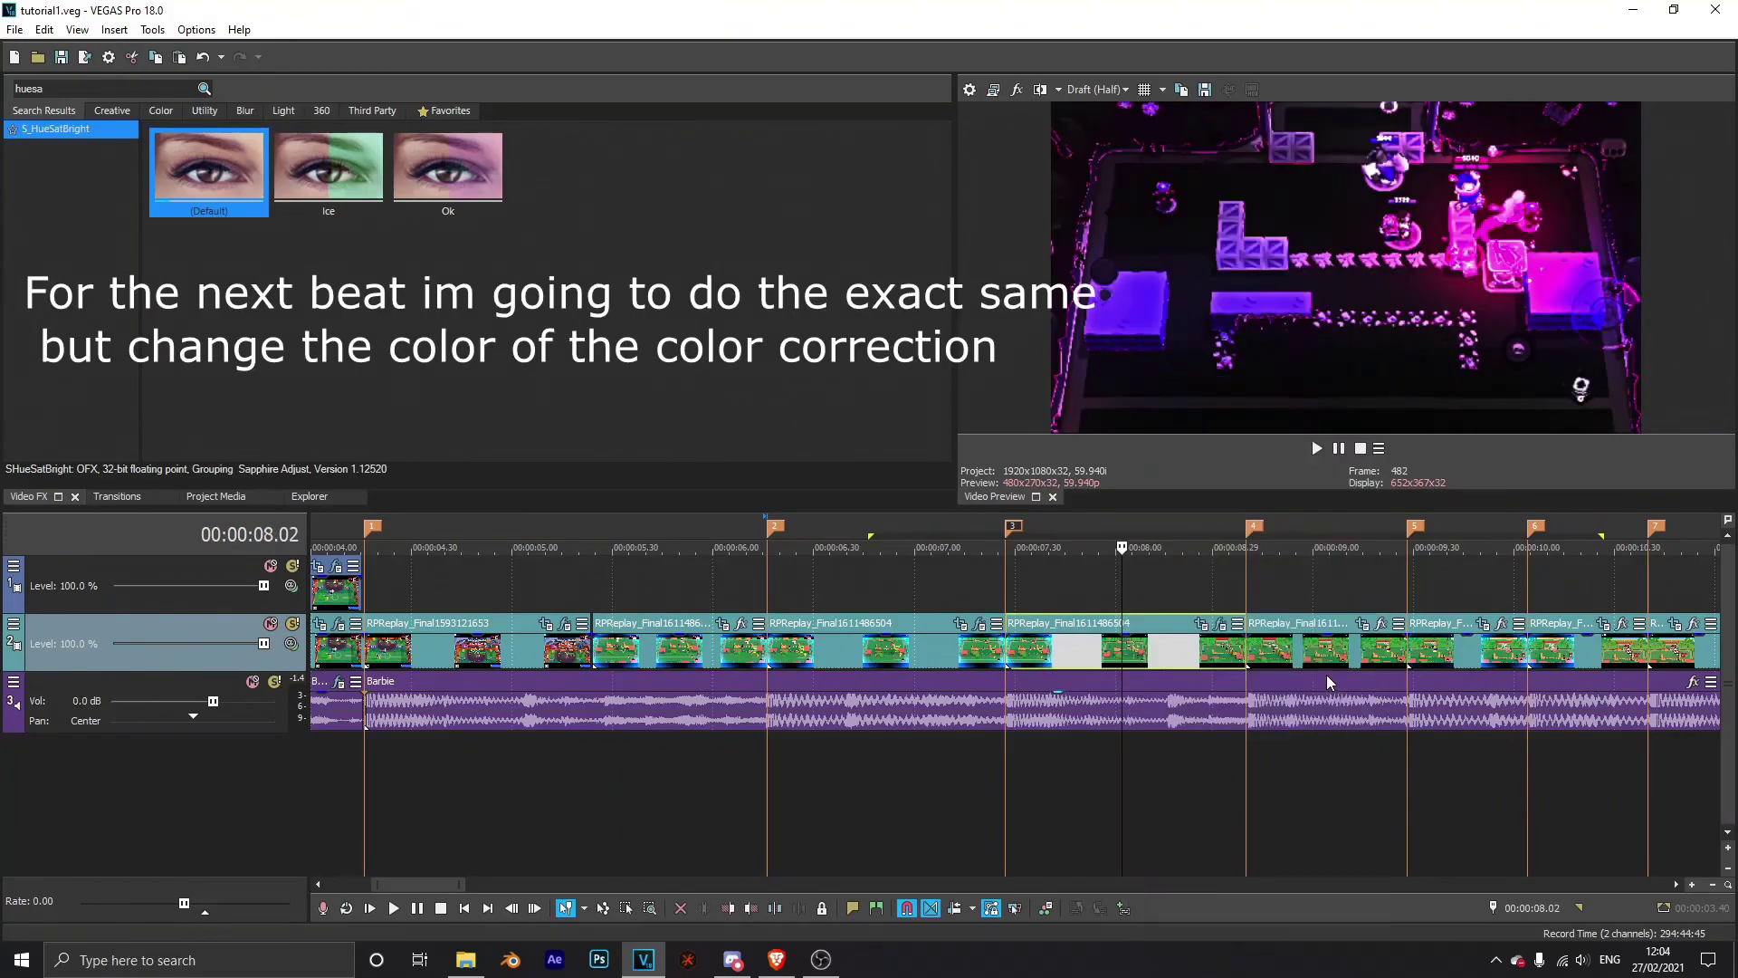
Step: Paste only the video event effects and effect keyframes onto the segment starting at marker 4, and play back the result
click(1276, 616)
right_click(1277, 616)
click(1373, 425)
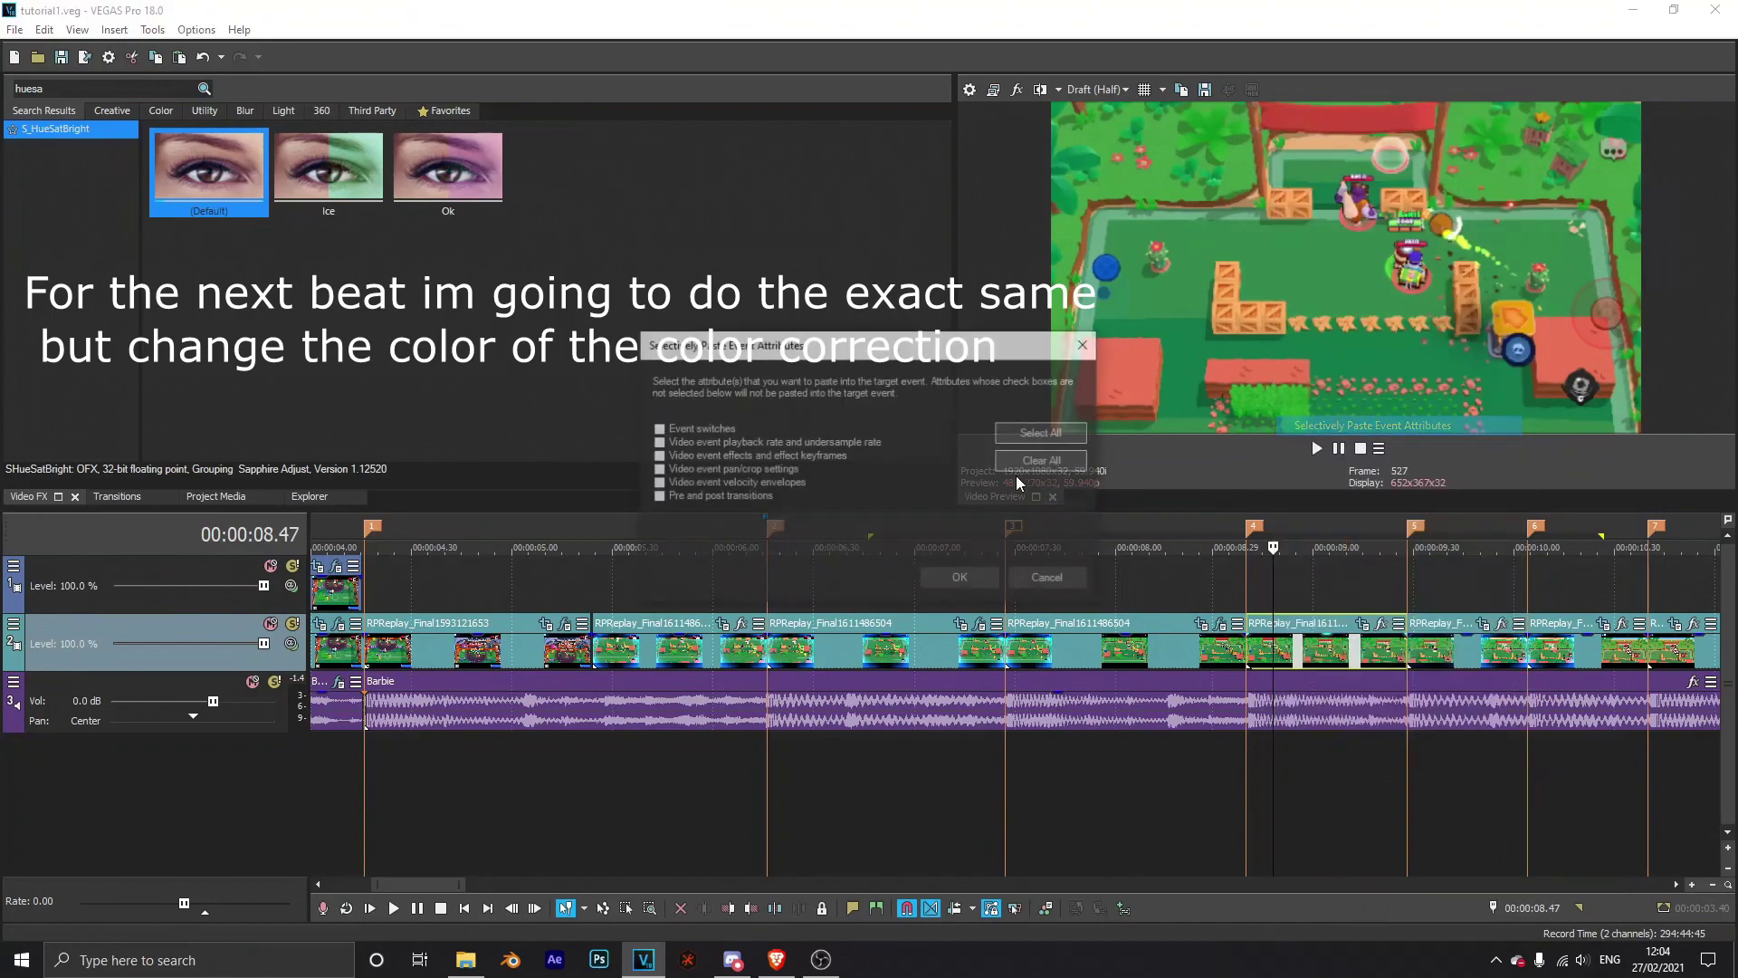
click(673, 460)
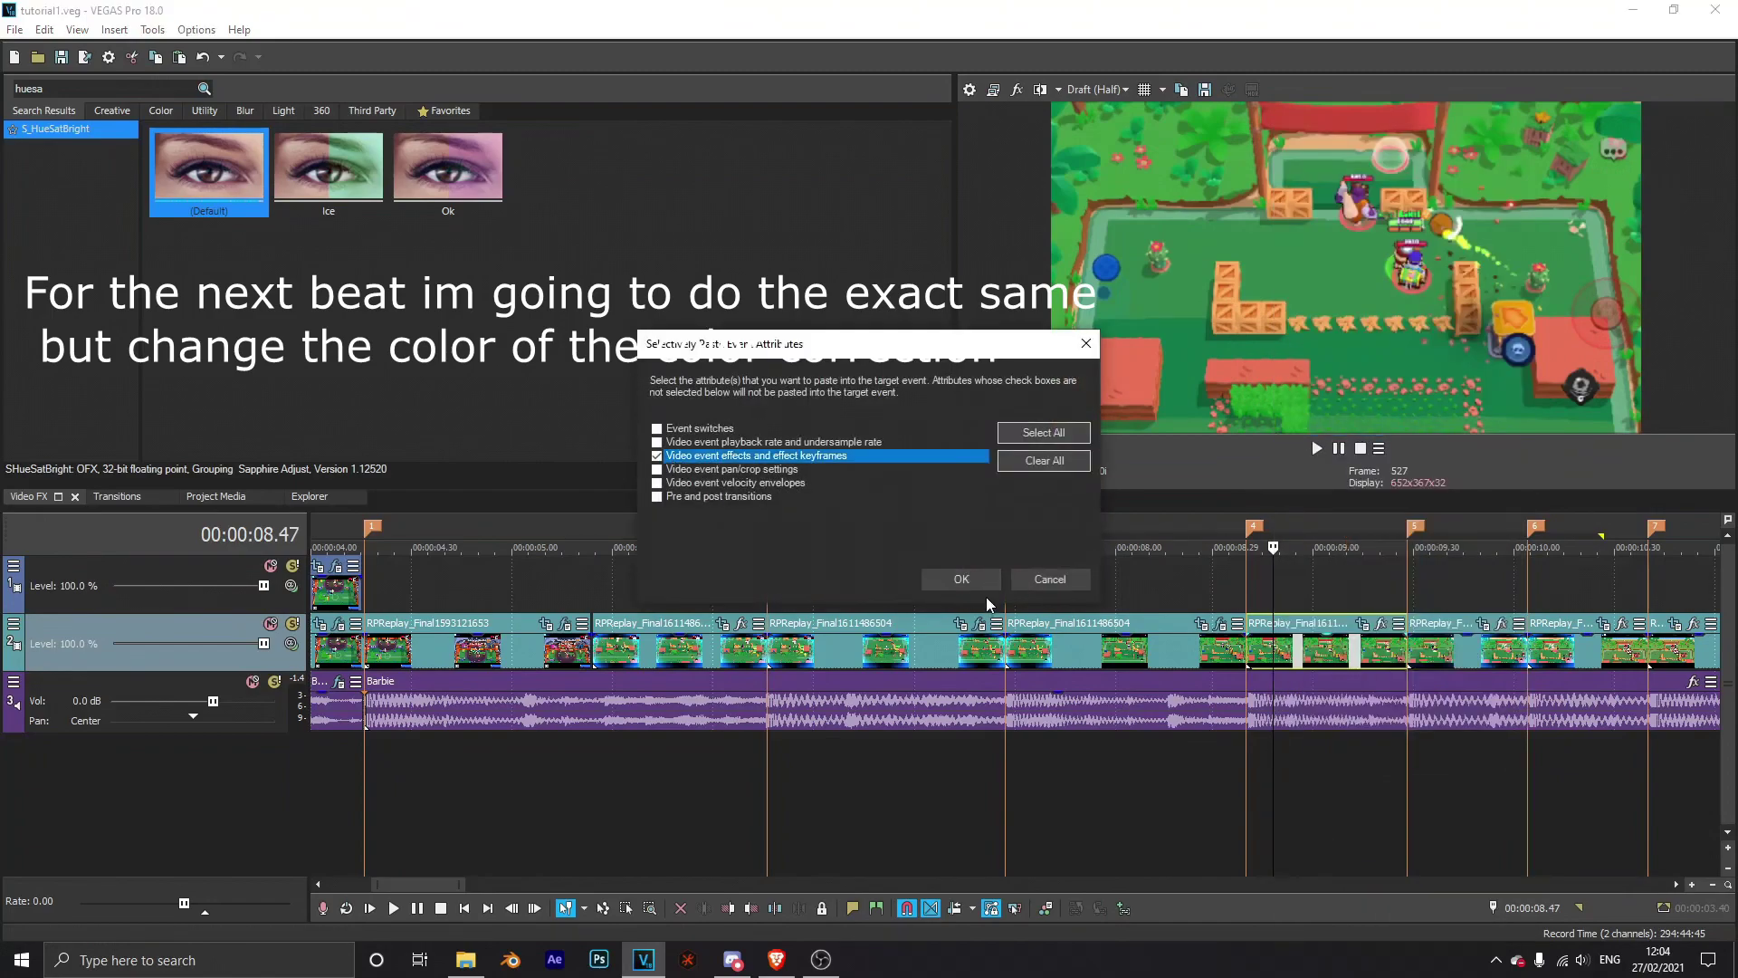
click(961, 580)
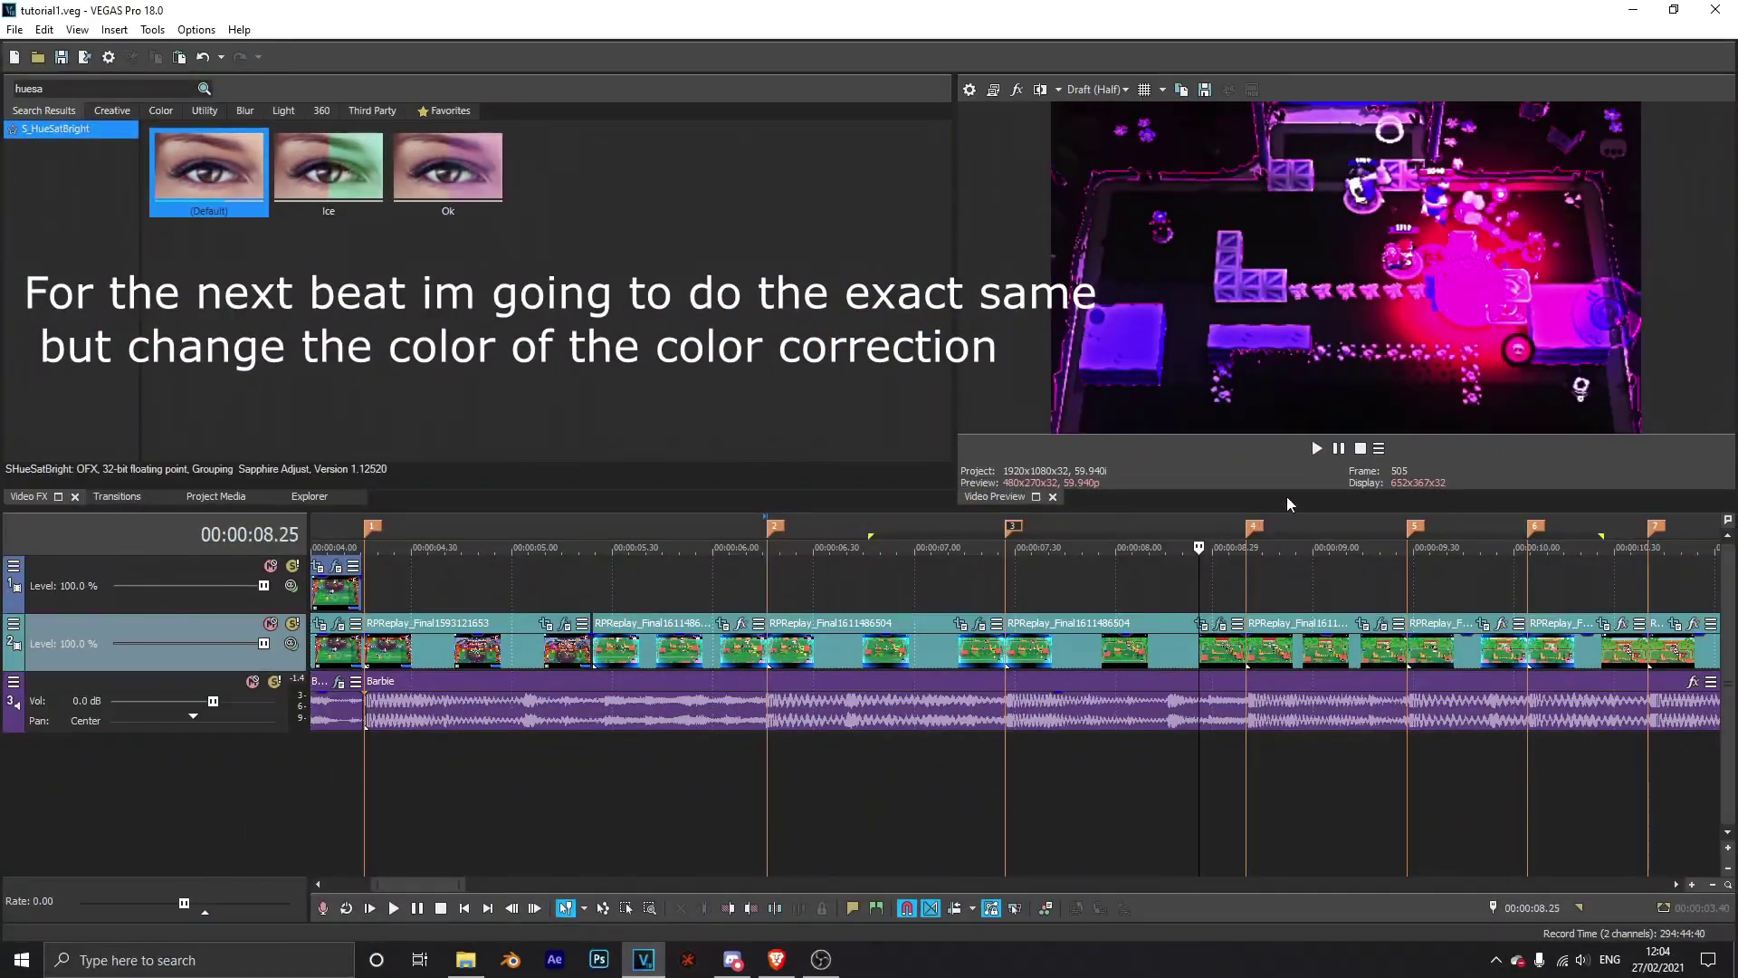
click(1317, 448)
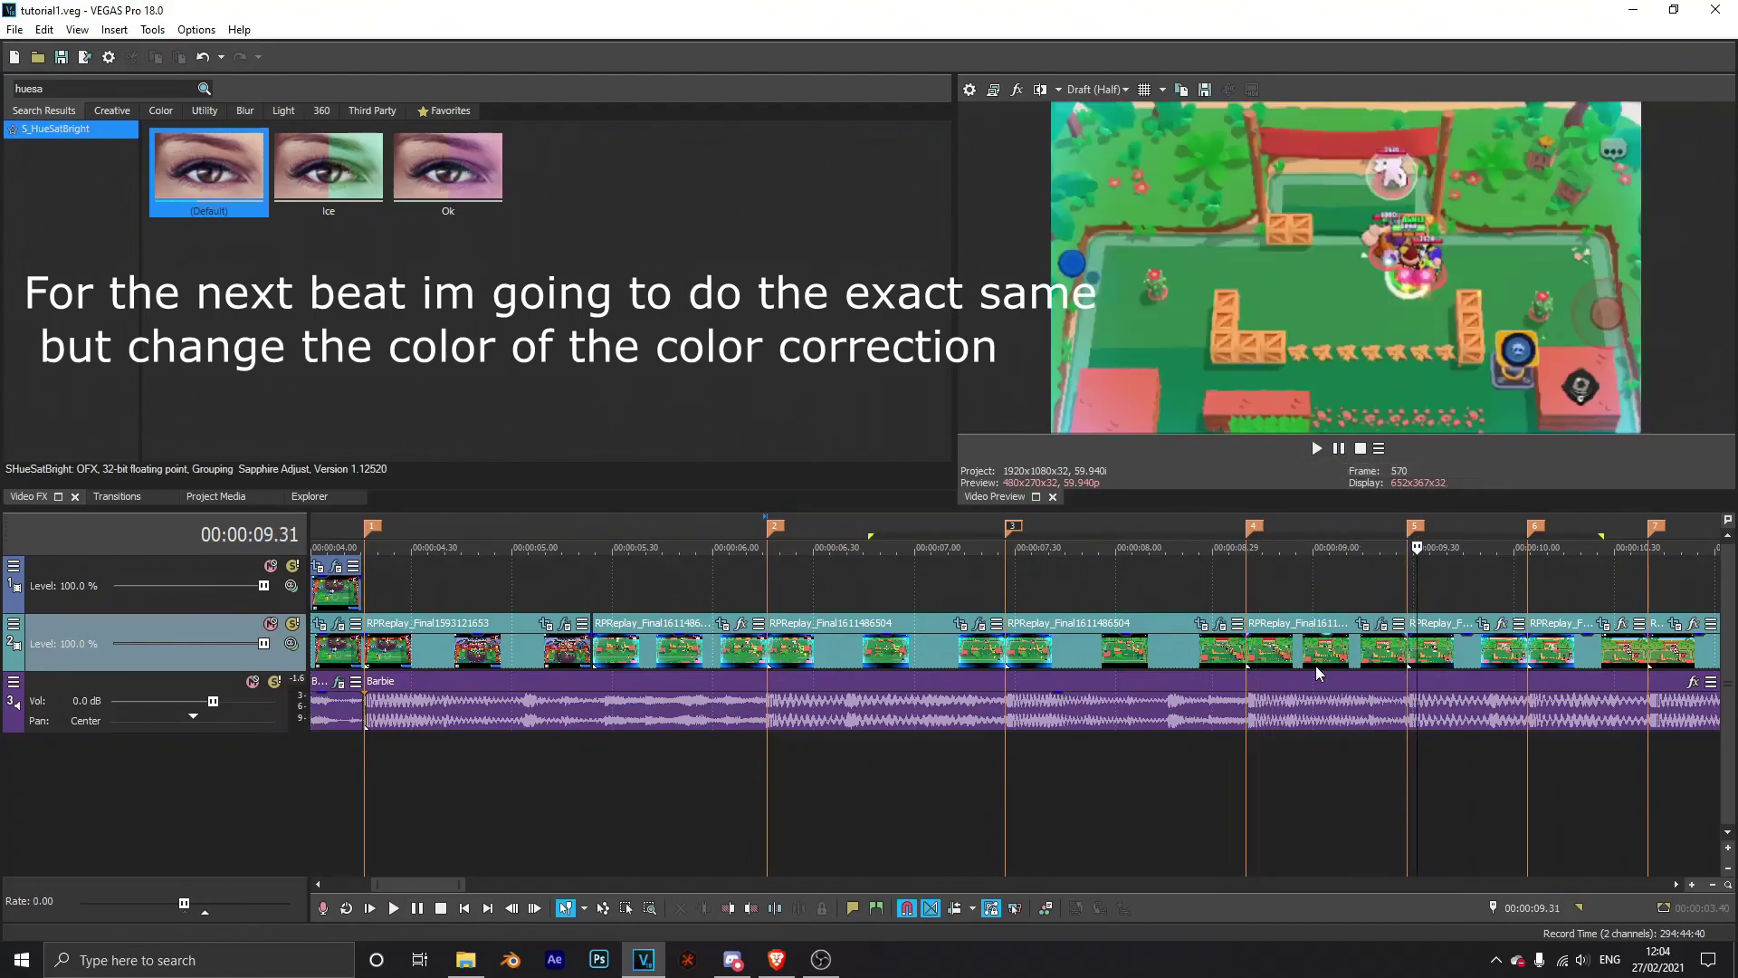
drag(1166, 759, 1613, 687)
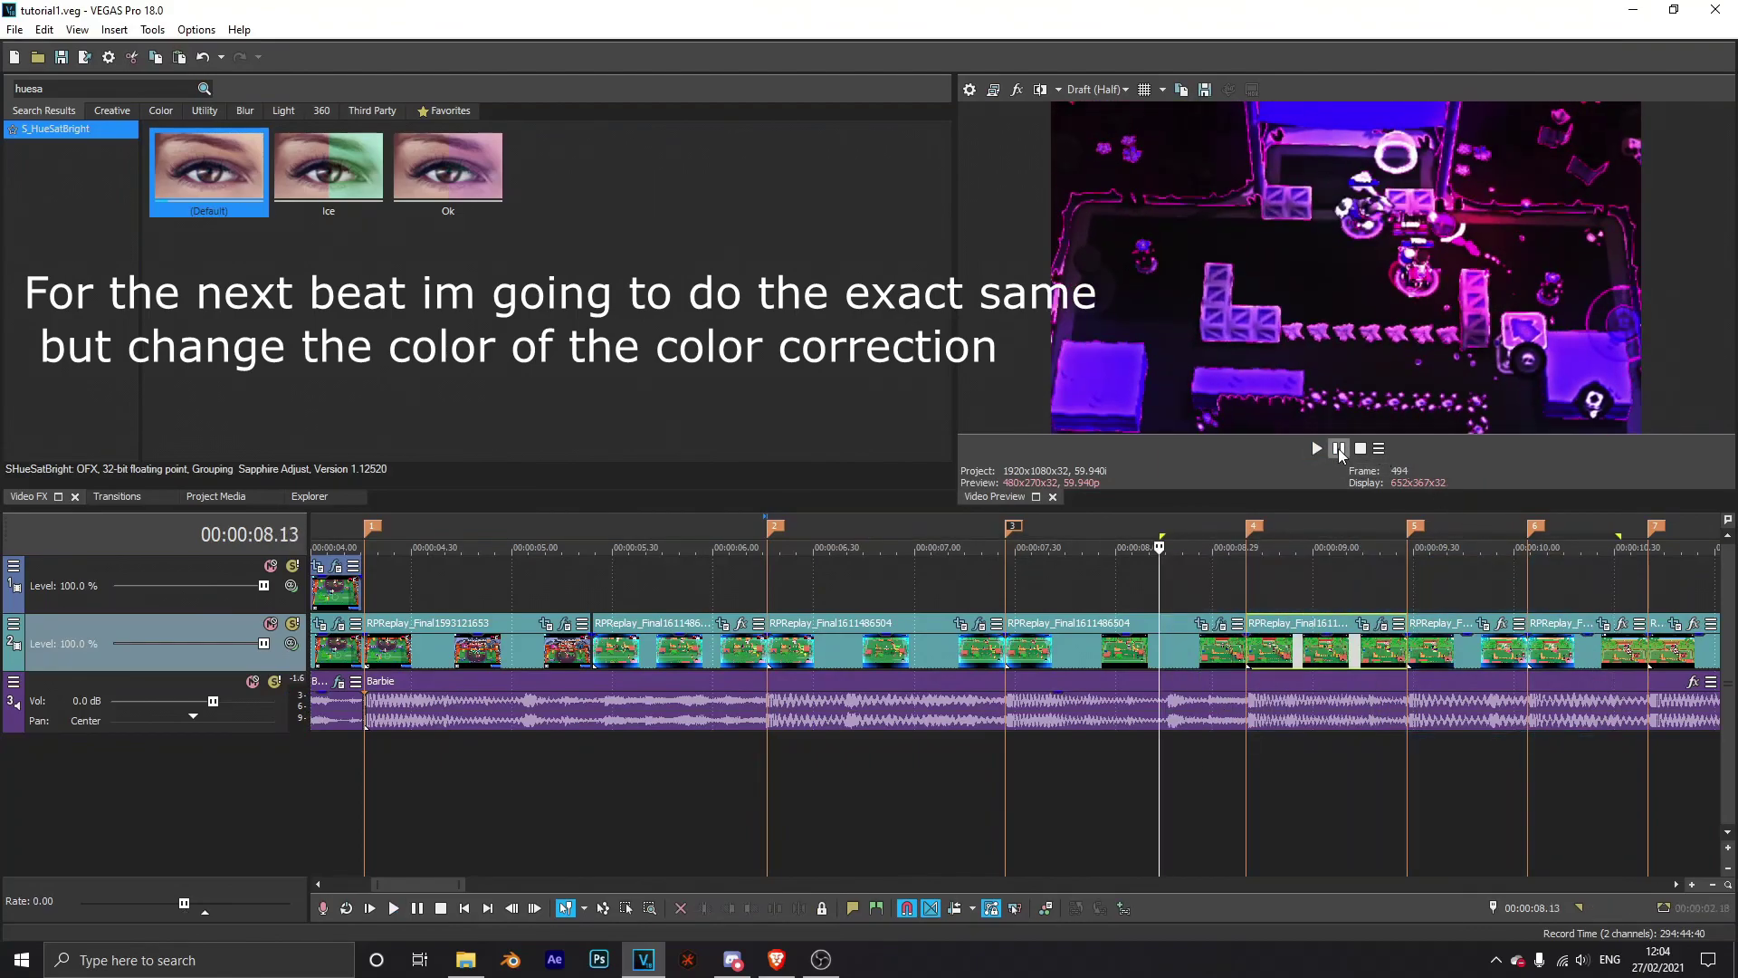
click(1320, 448)
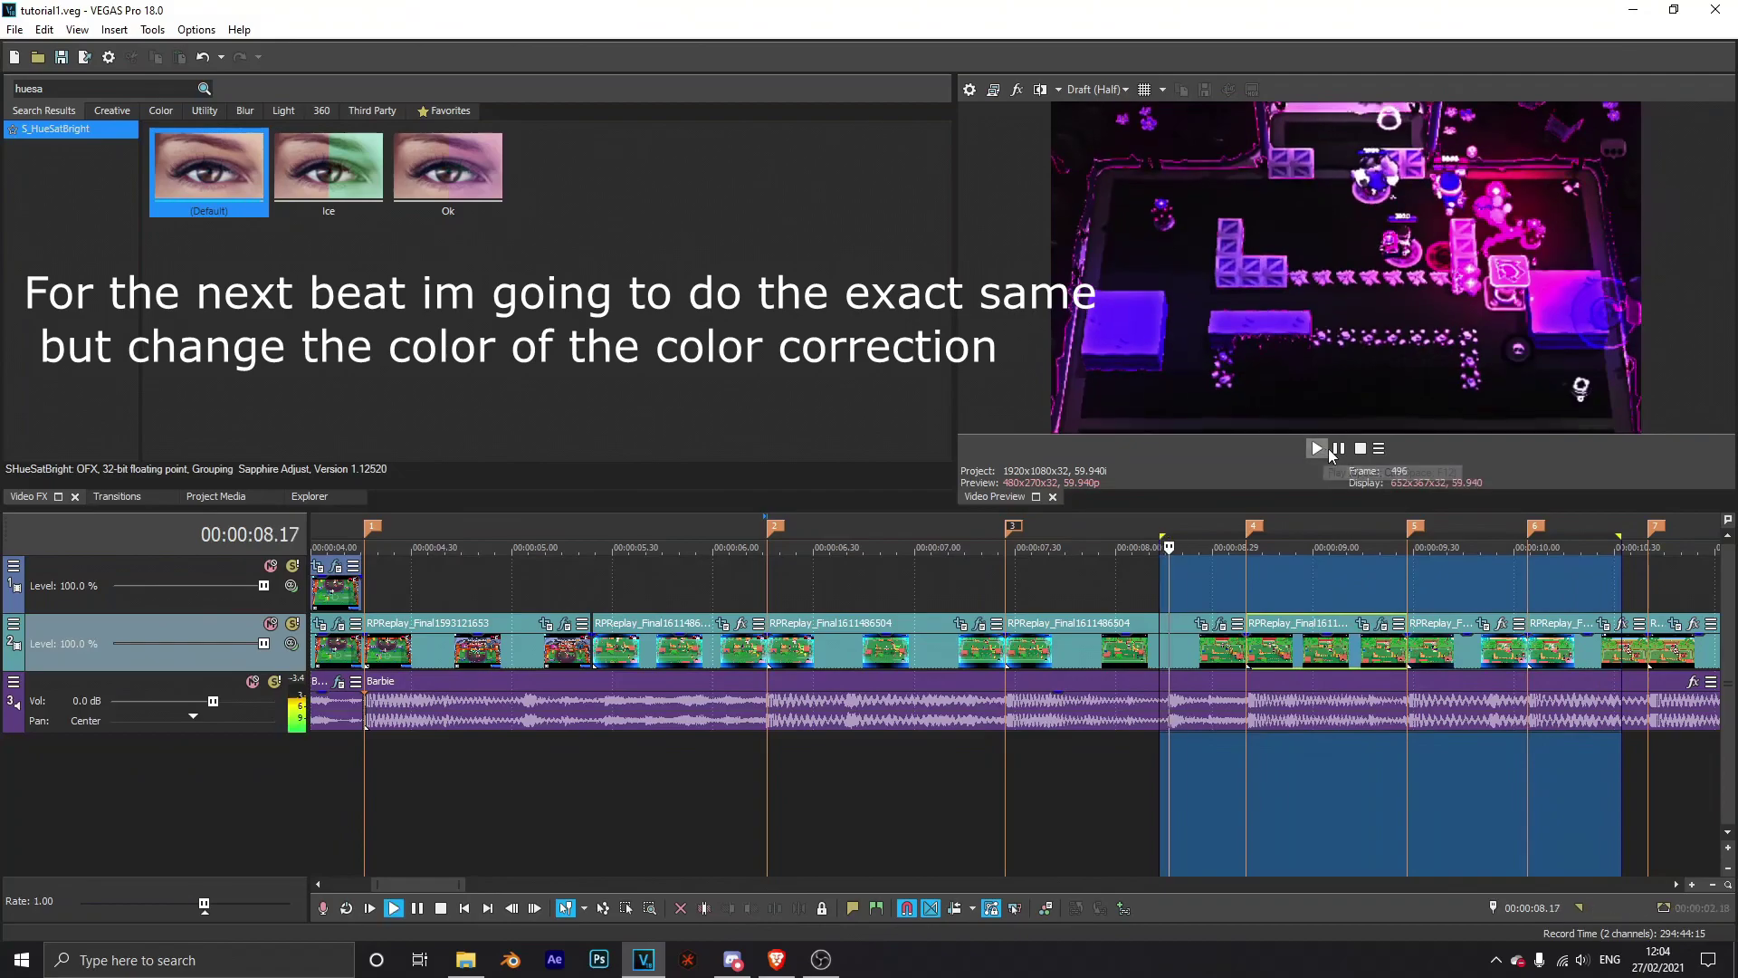
click(1338, 448)
Step: In the marker 4 segment's event effects, disable the first Magic Bullet Looks and keep the second one enabled
click(1389, 655)
click(1323, 631)
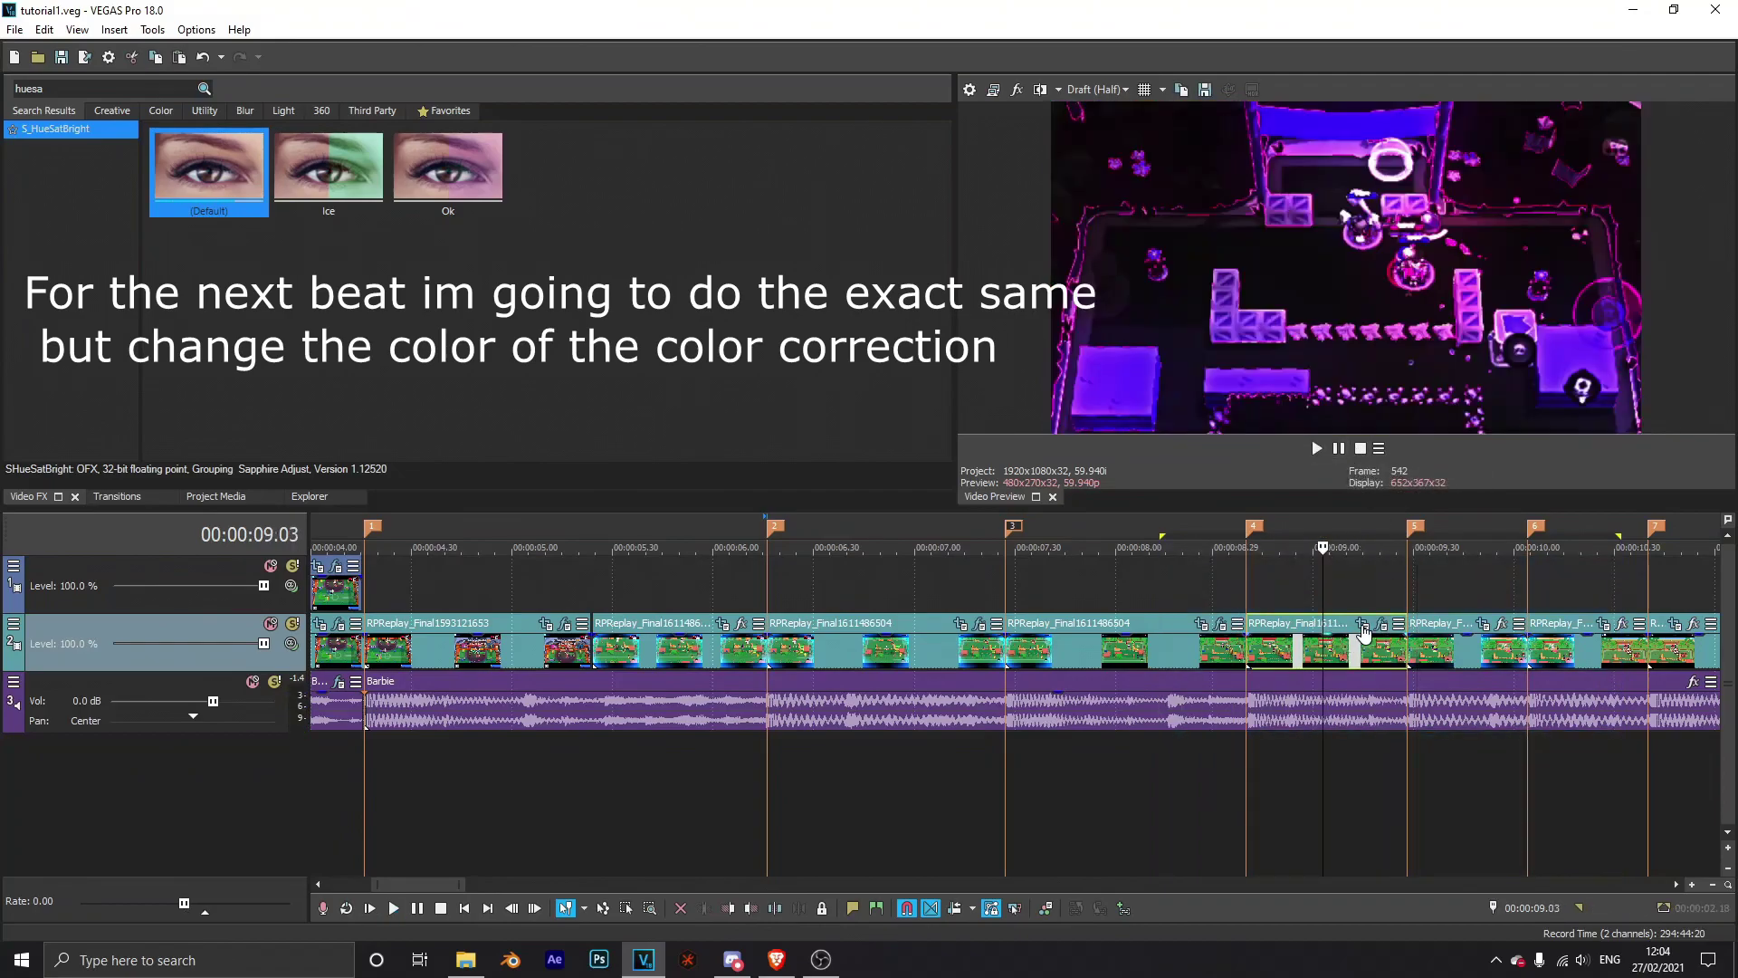
click(1380, 624)
drag(268, 72, 611, 100)
click(474, 150)
click(524, 152)
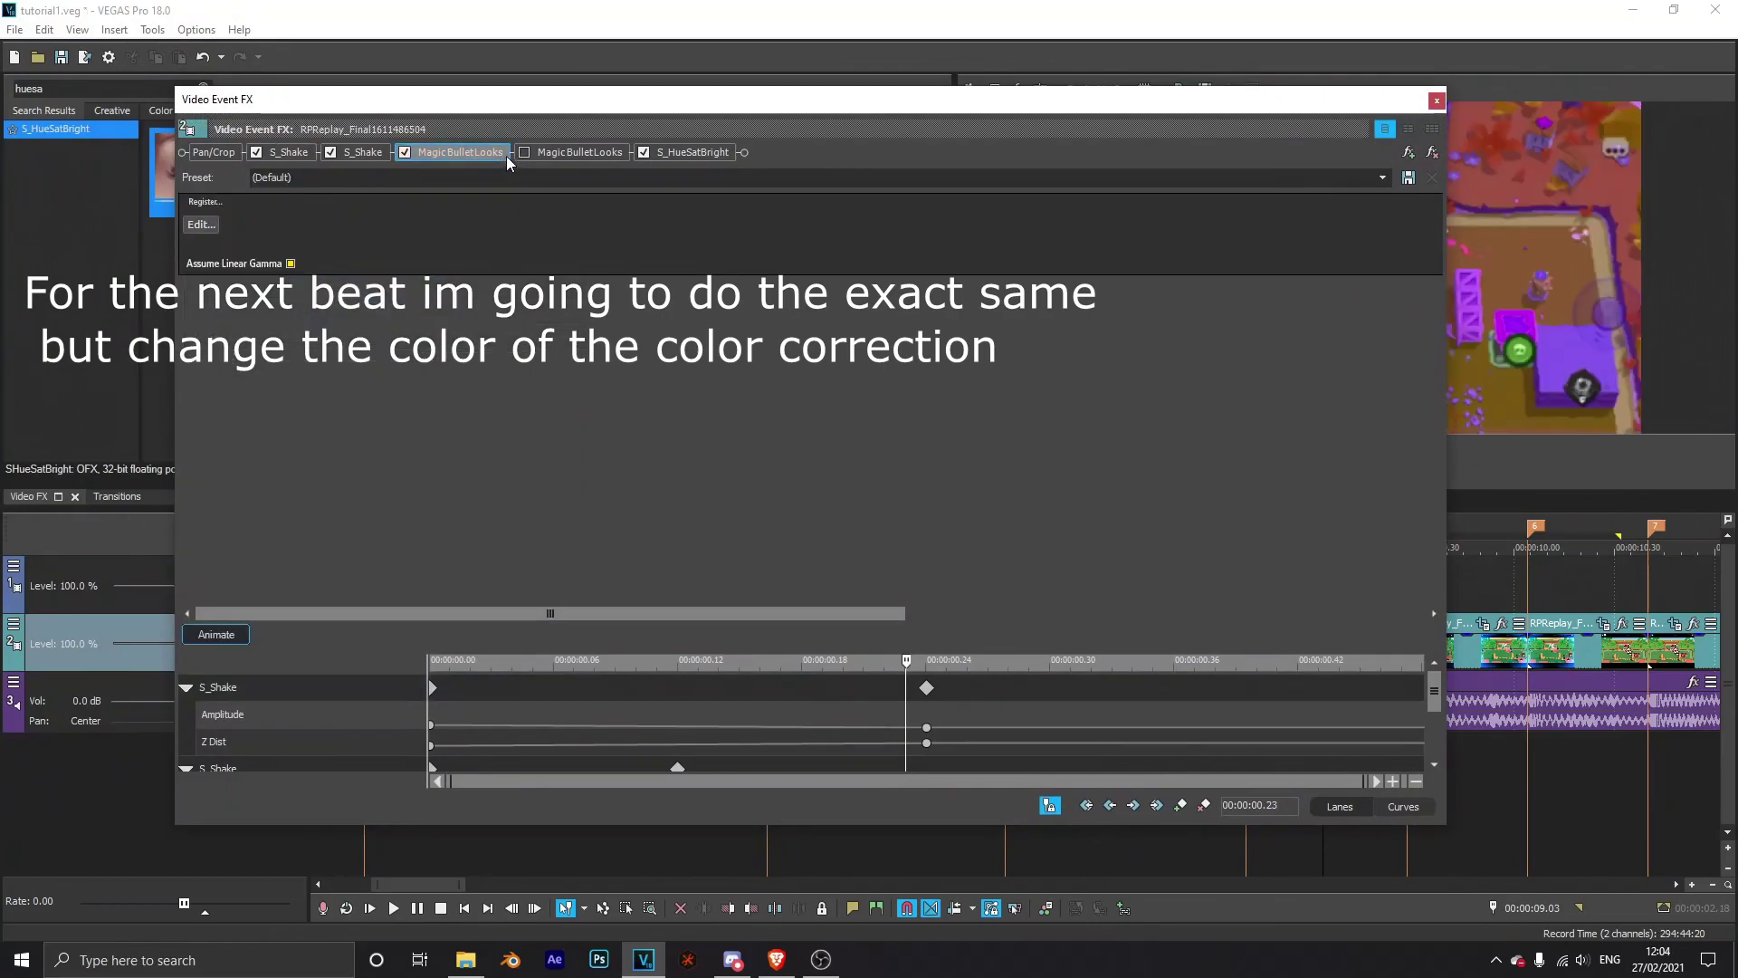
click(524, 152)
click(405, 151)
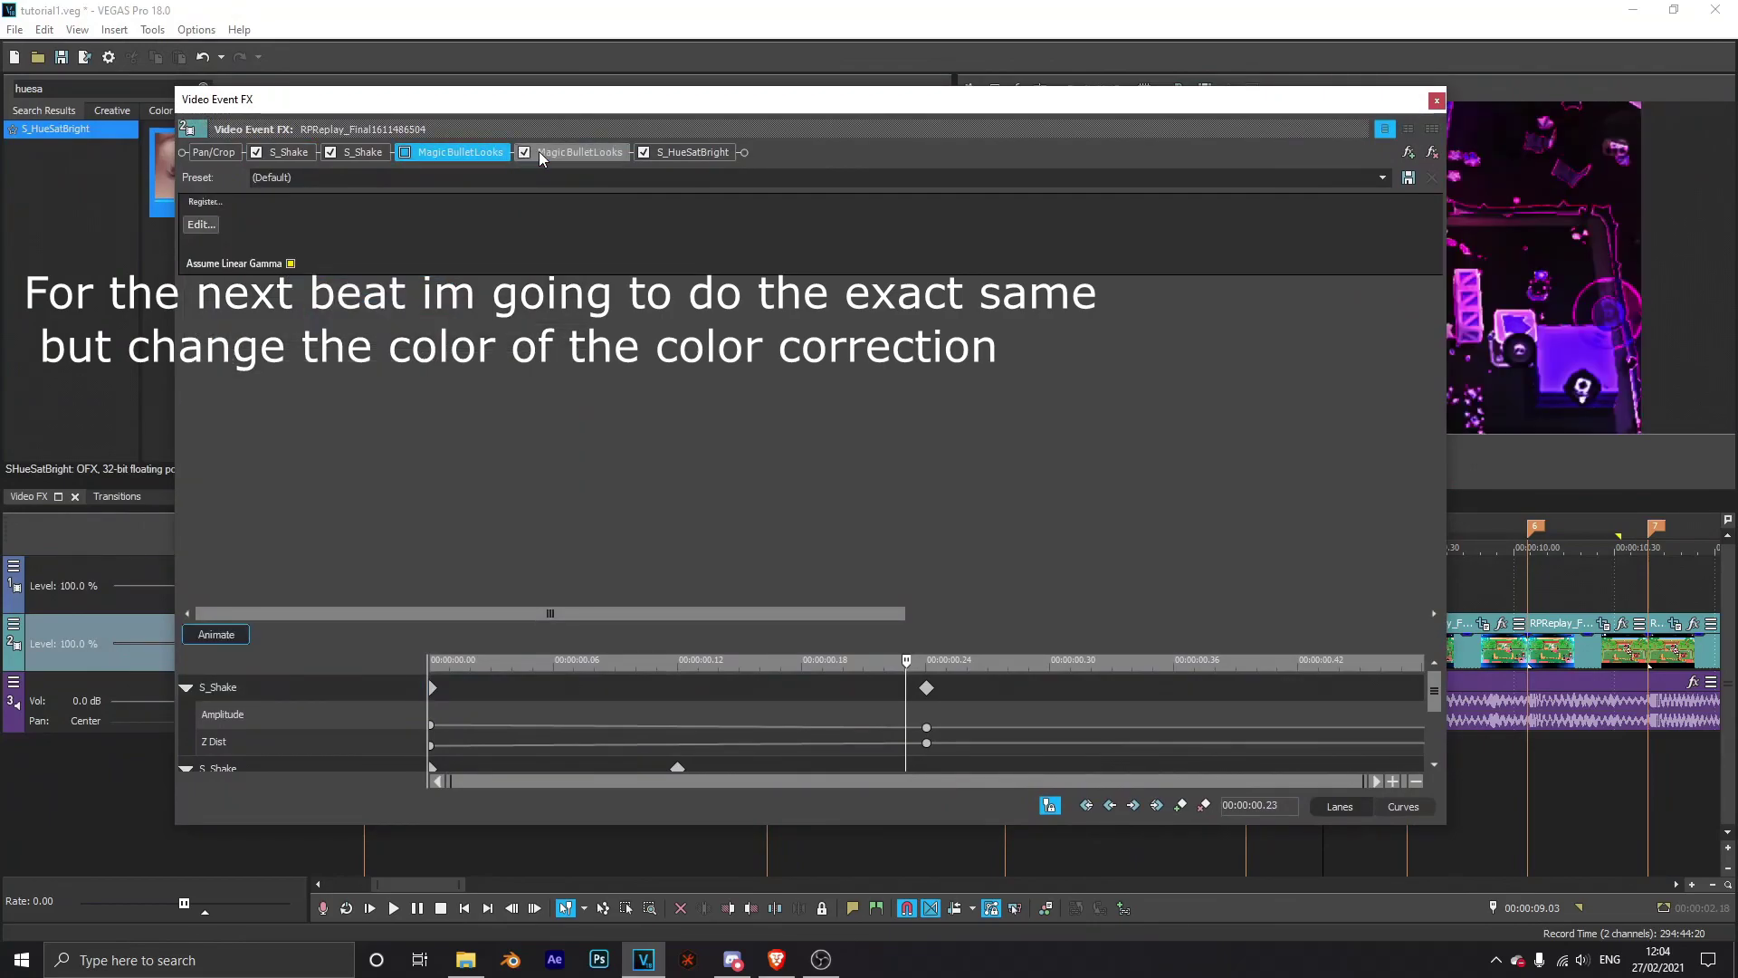
click(561, 152)
Step: Set the marker 4 segment's S_HueSatBright hue shift to about -0.007 and play back the change between the two beats
click(659, 155)
drag(595, 101, 406, 113)
drag(207, 358, 154, 364)
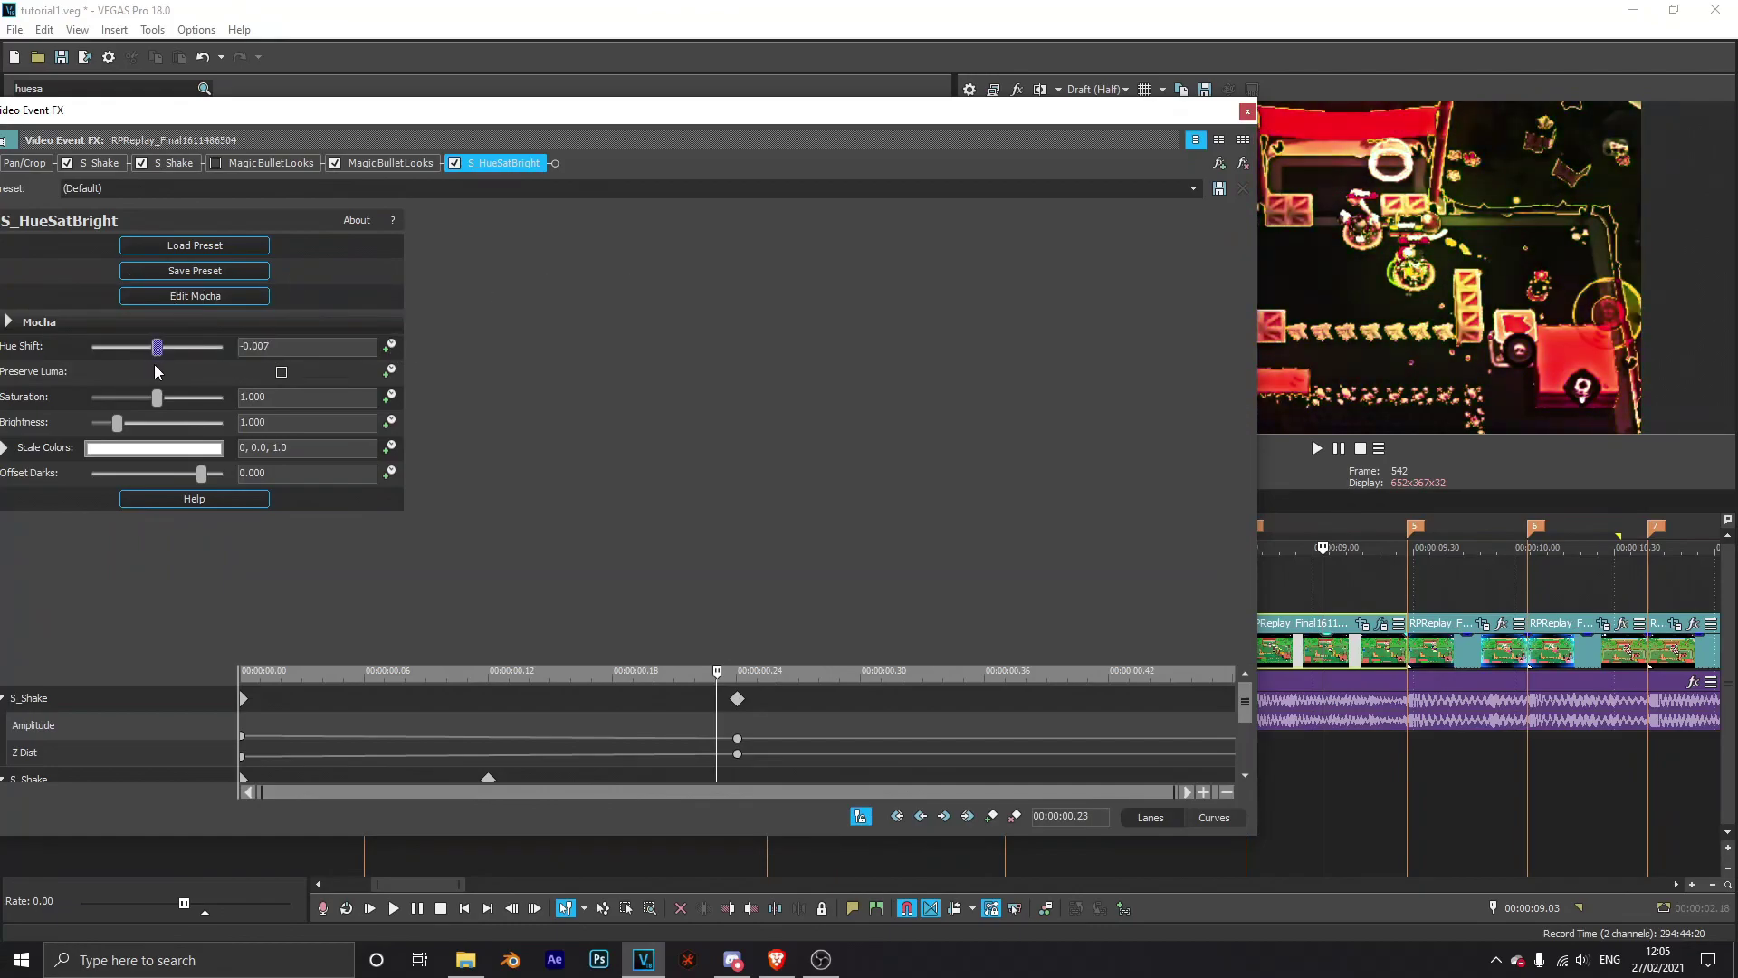
click(1248, 112)
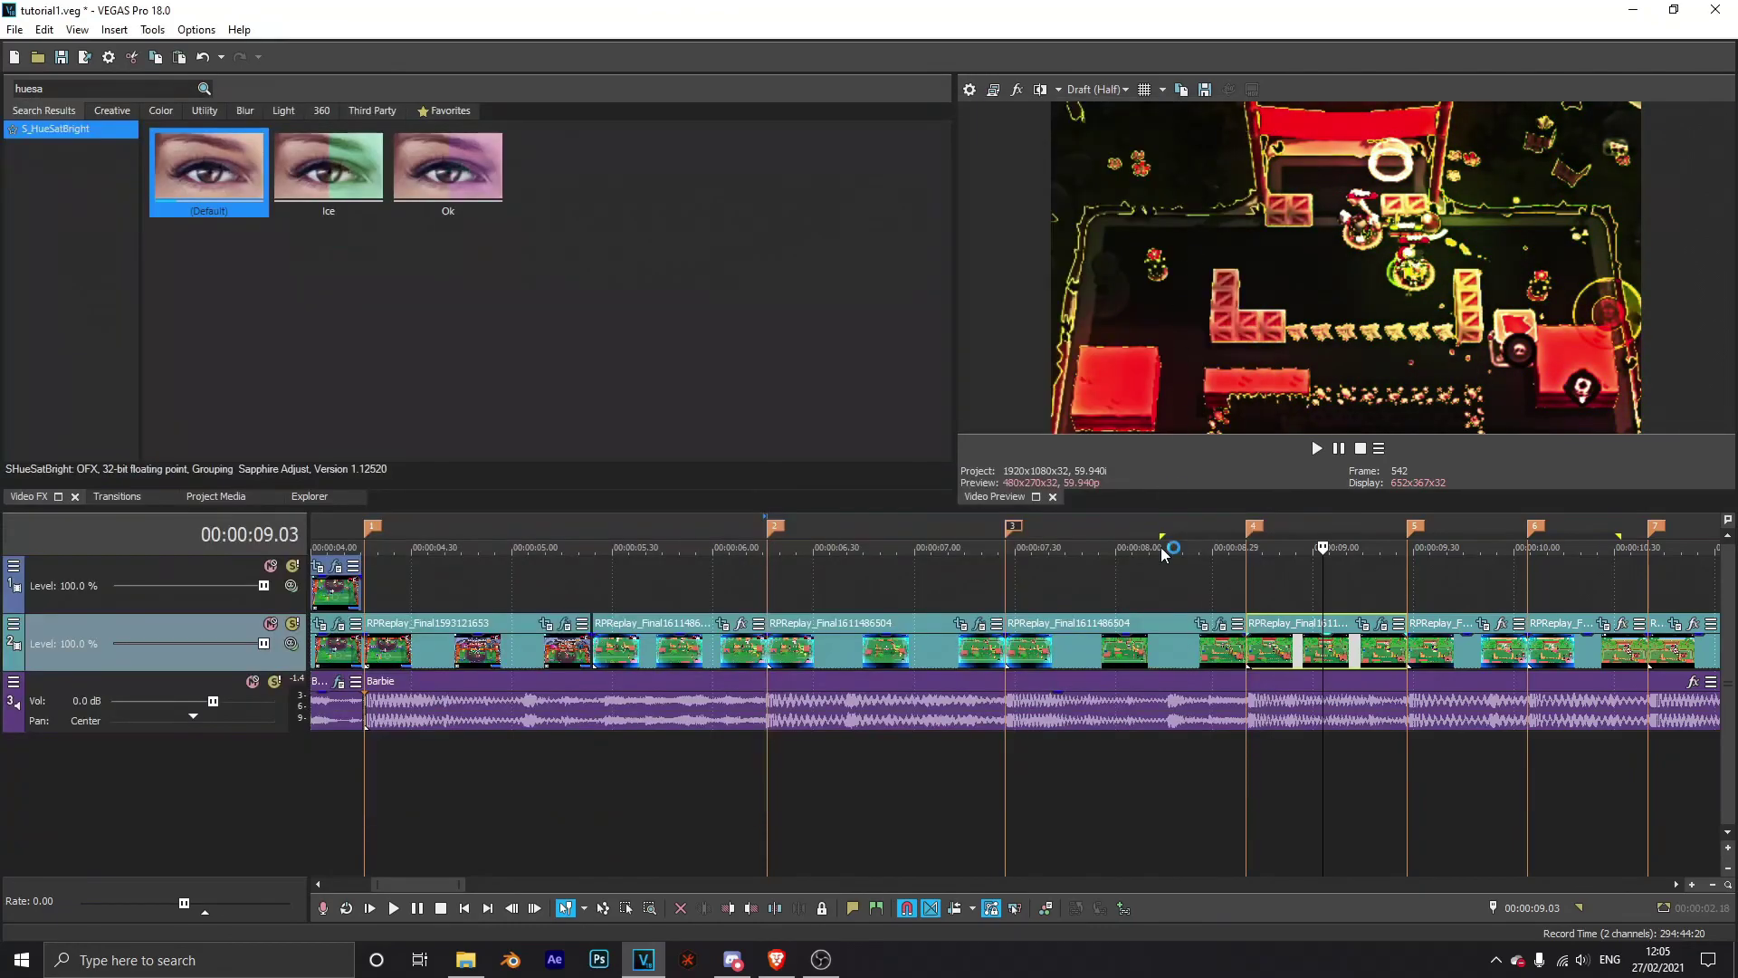
click(936, 768)
click(1314, 449)
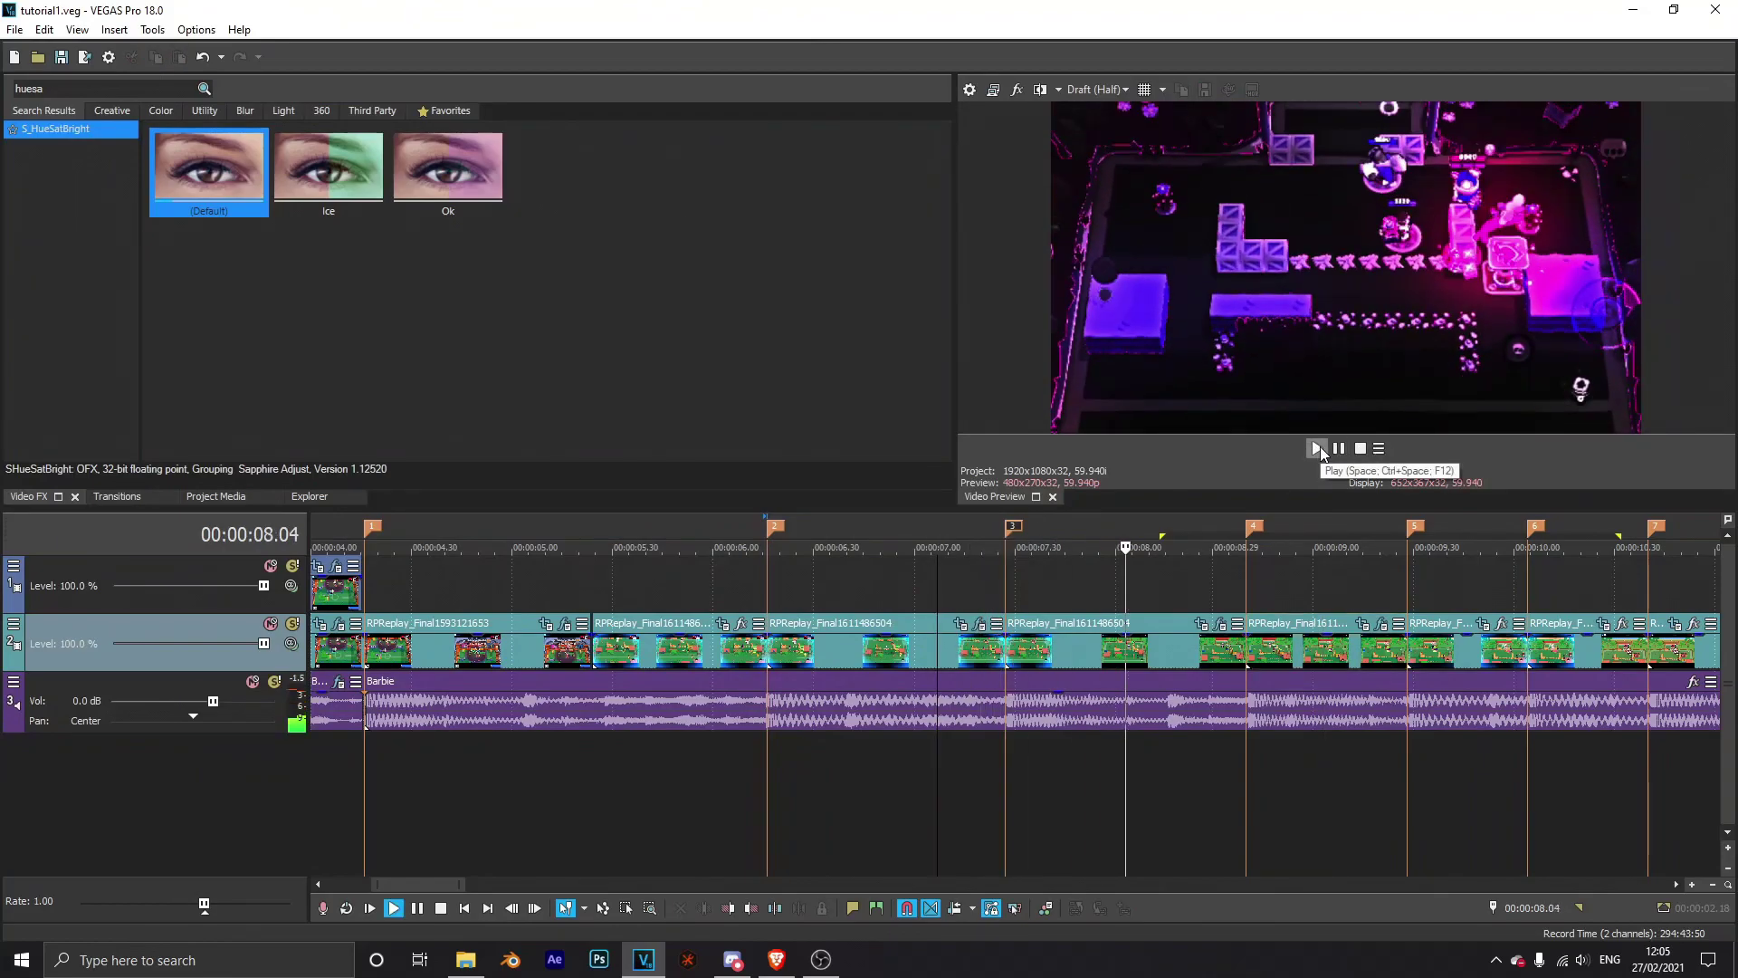
click(1346, 448)
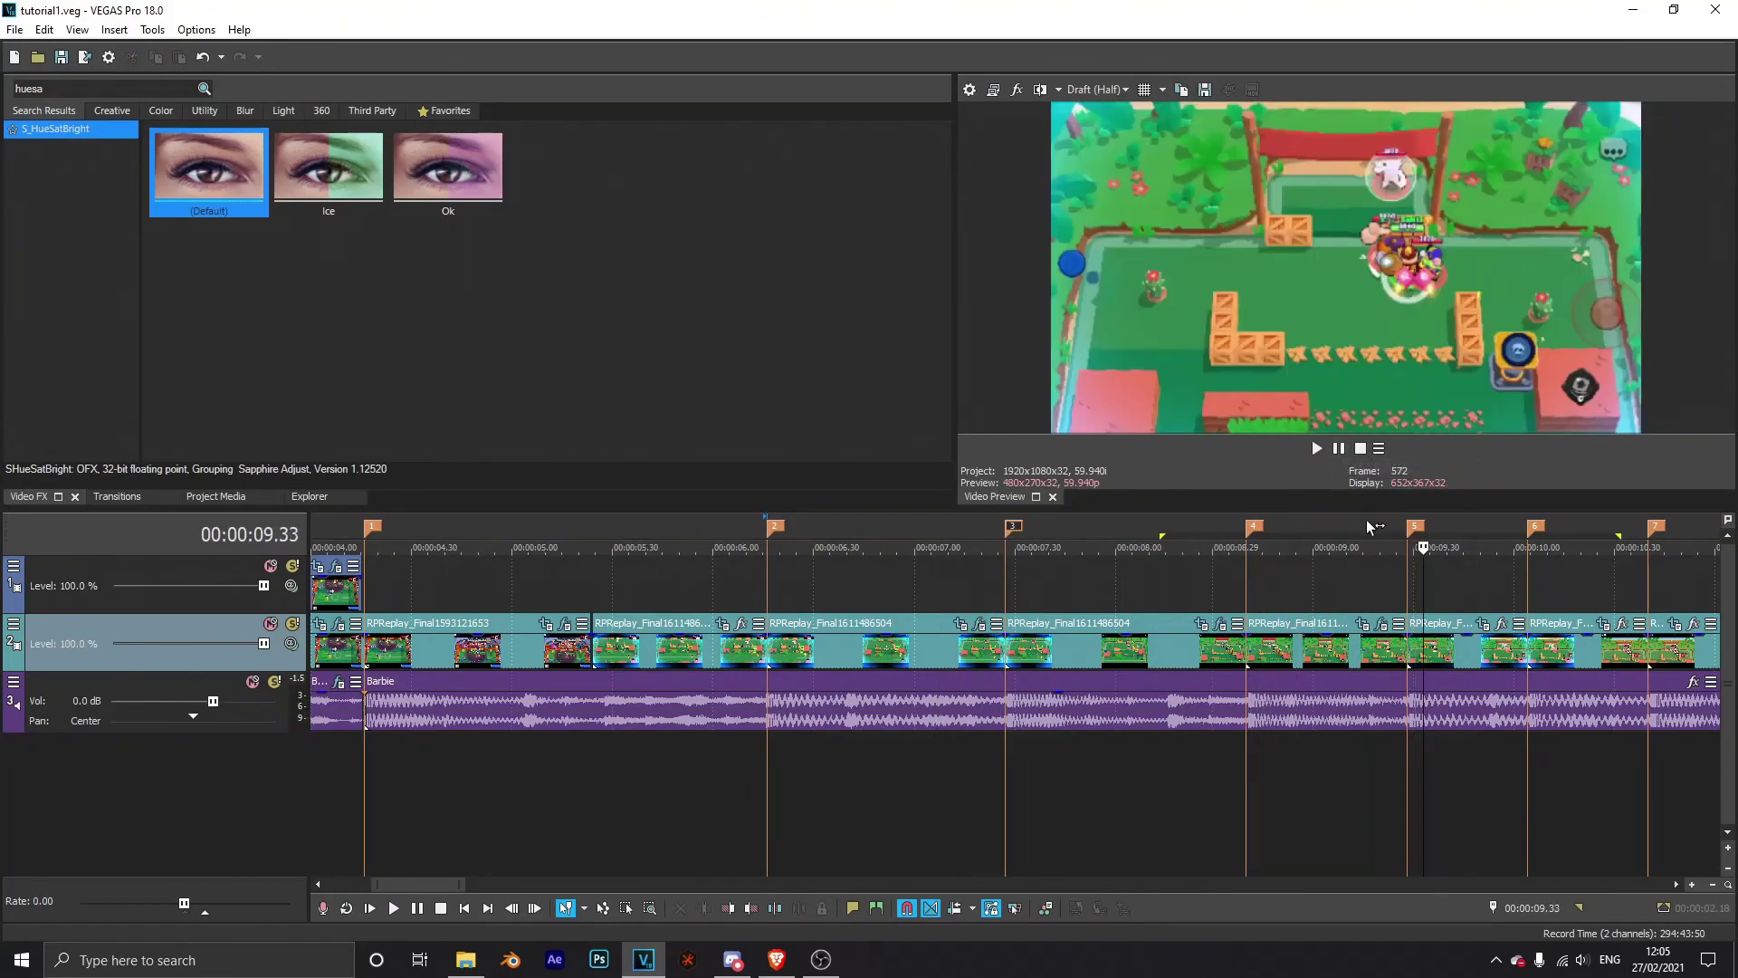
Step: Add the BEAT filter package to the clip segment that starts at marker 5
click(1442, 628)
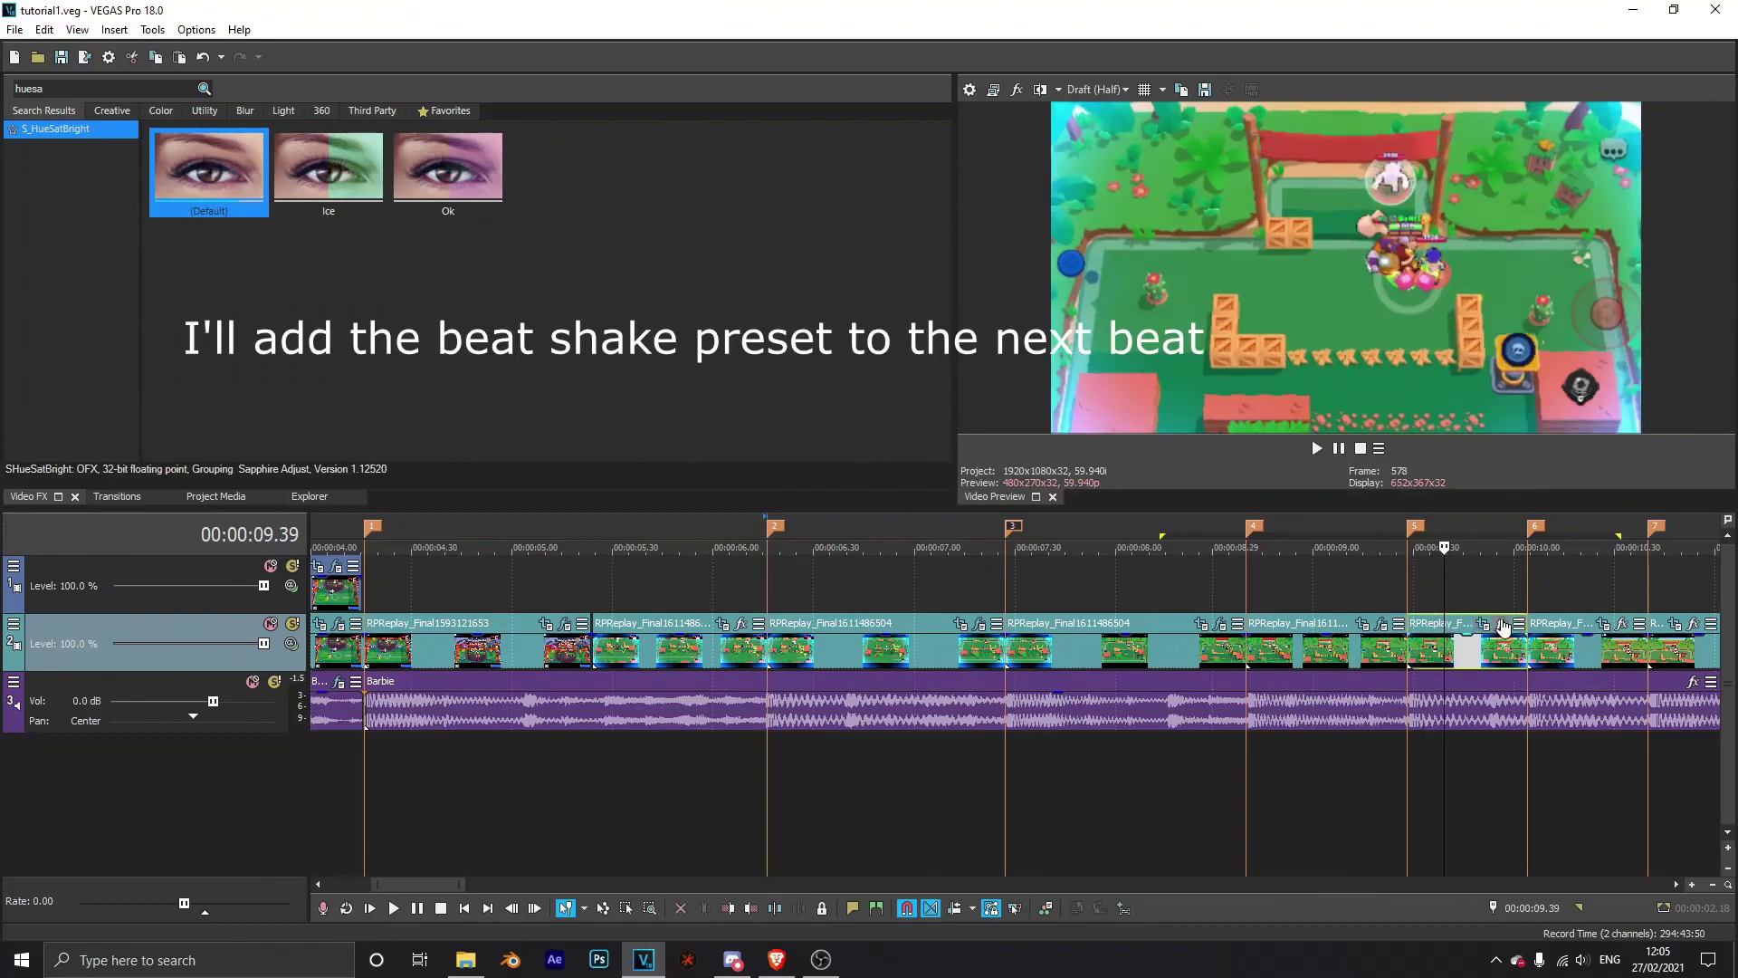
click(1501, 623)
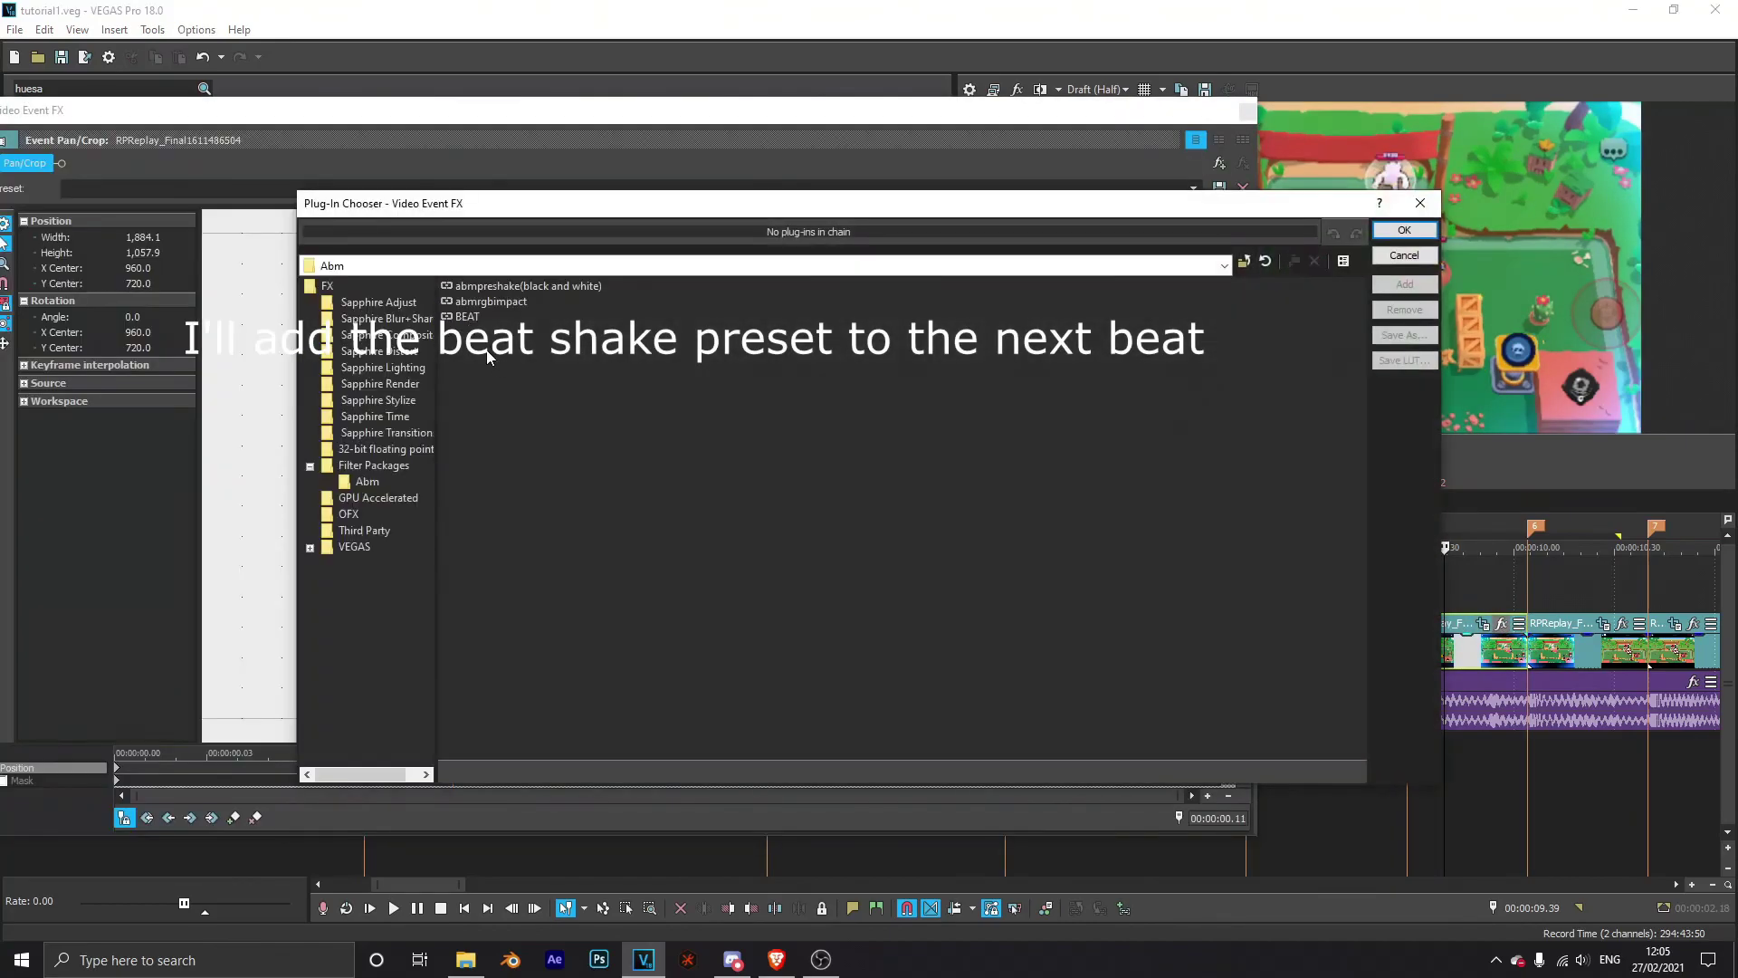
double_click(460, 318)
click(1402, 232)
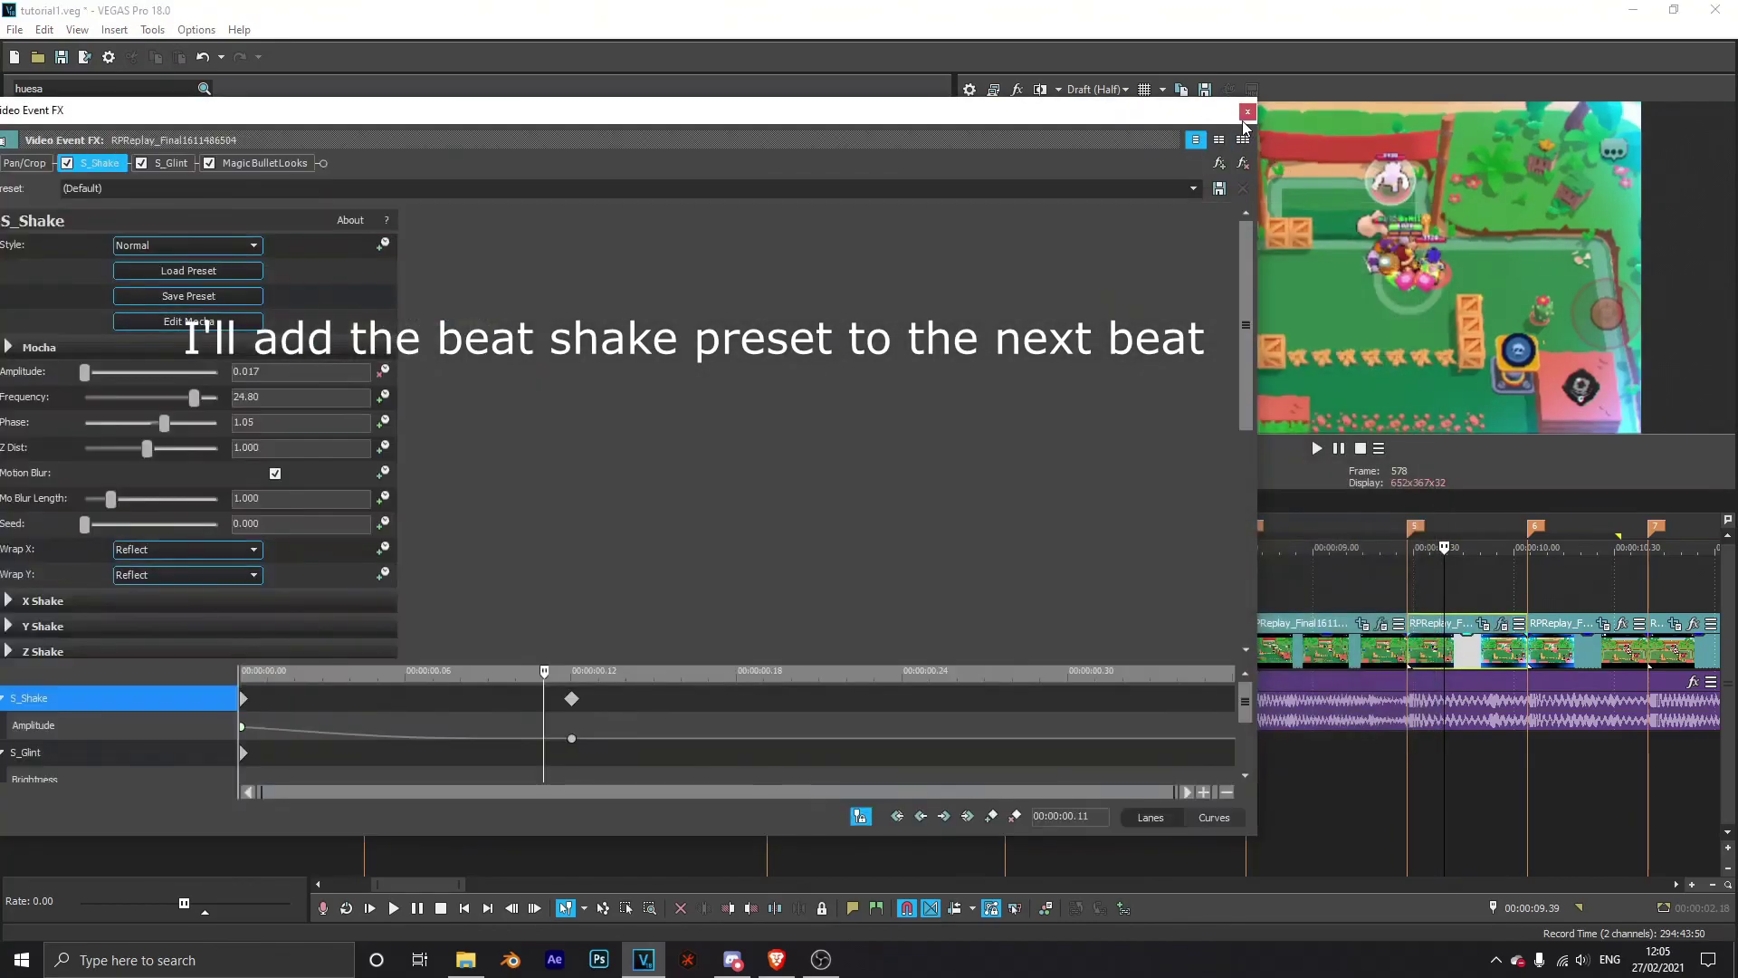
click(1247, 113)
Step: Play back the beats from just before marker 5 onward and select the clip segment at marker 6
click(1372, 746)
scroll(1340, 731, down, 3)
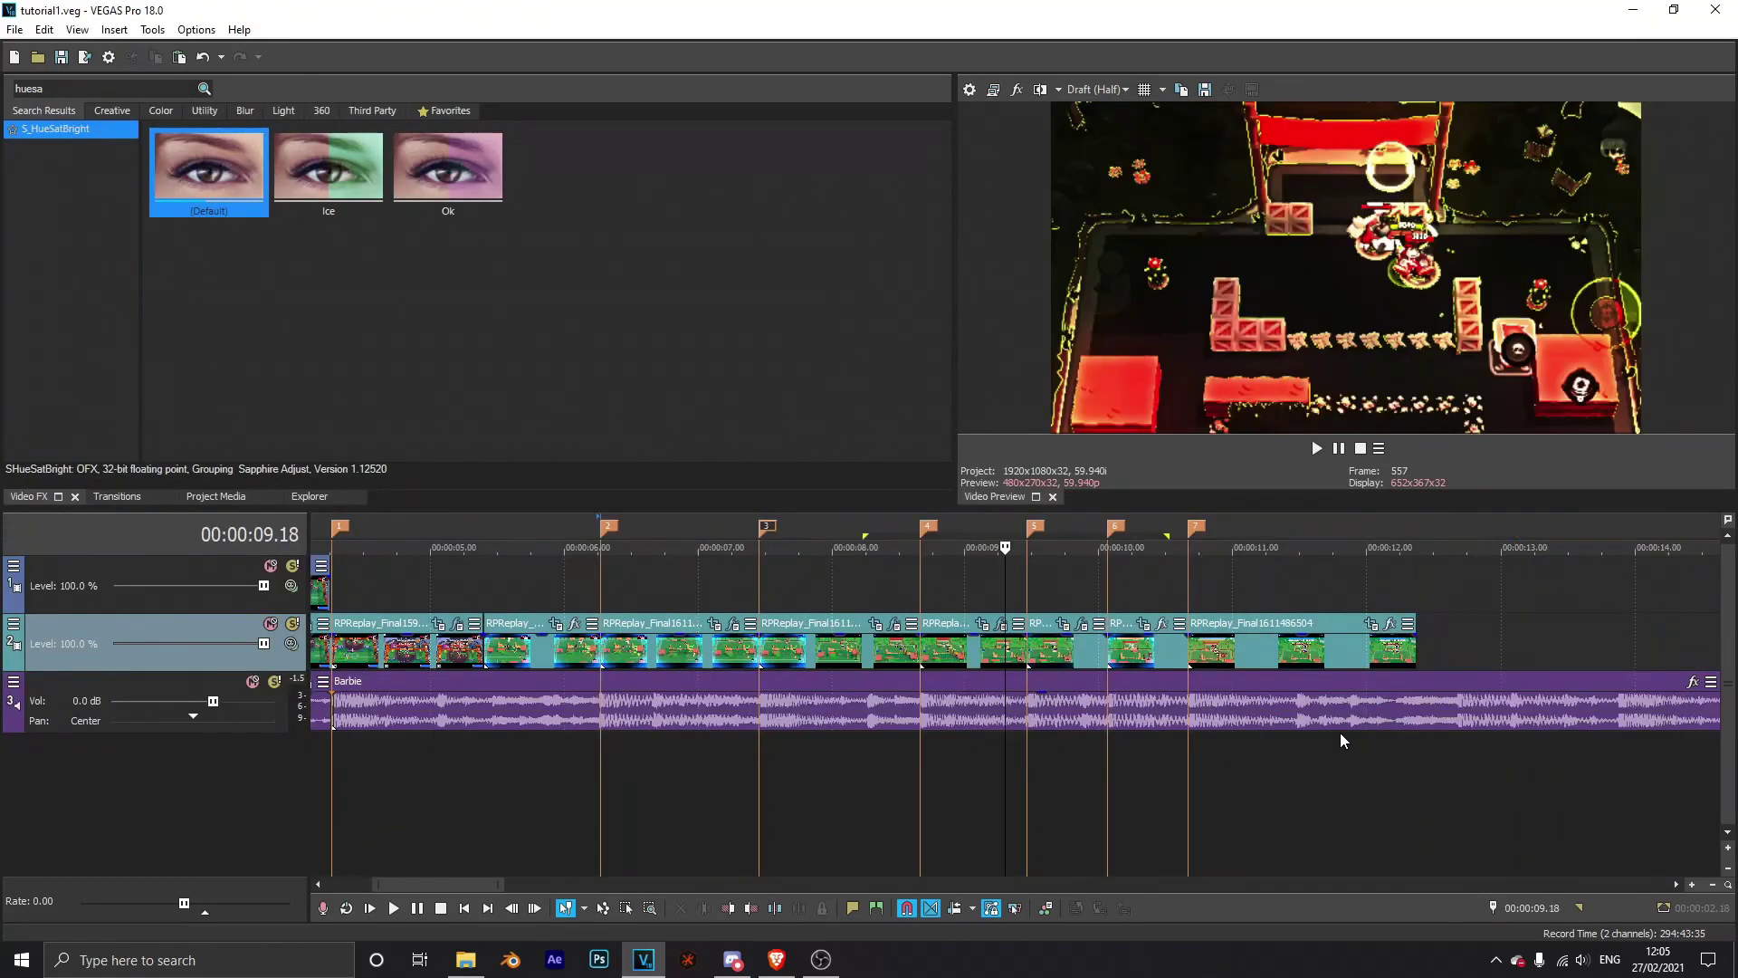
drag(1001, 769, 1373, 547)
key(space)
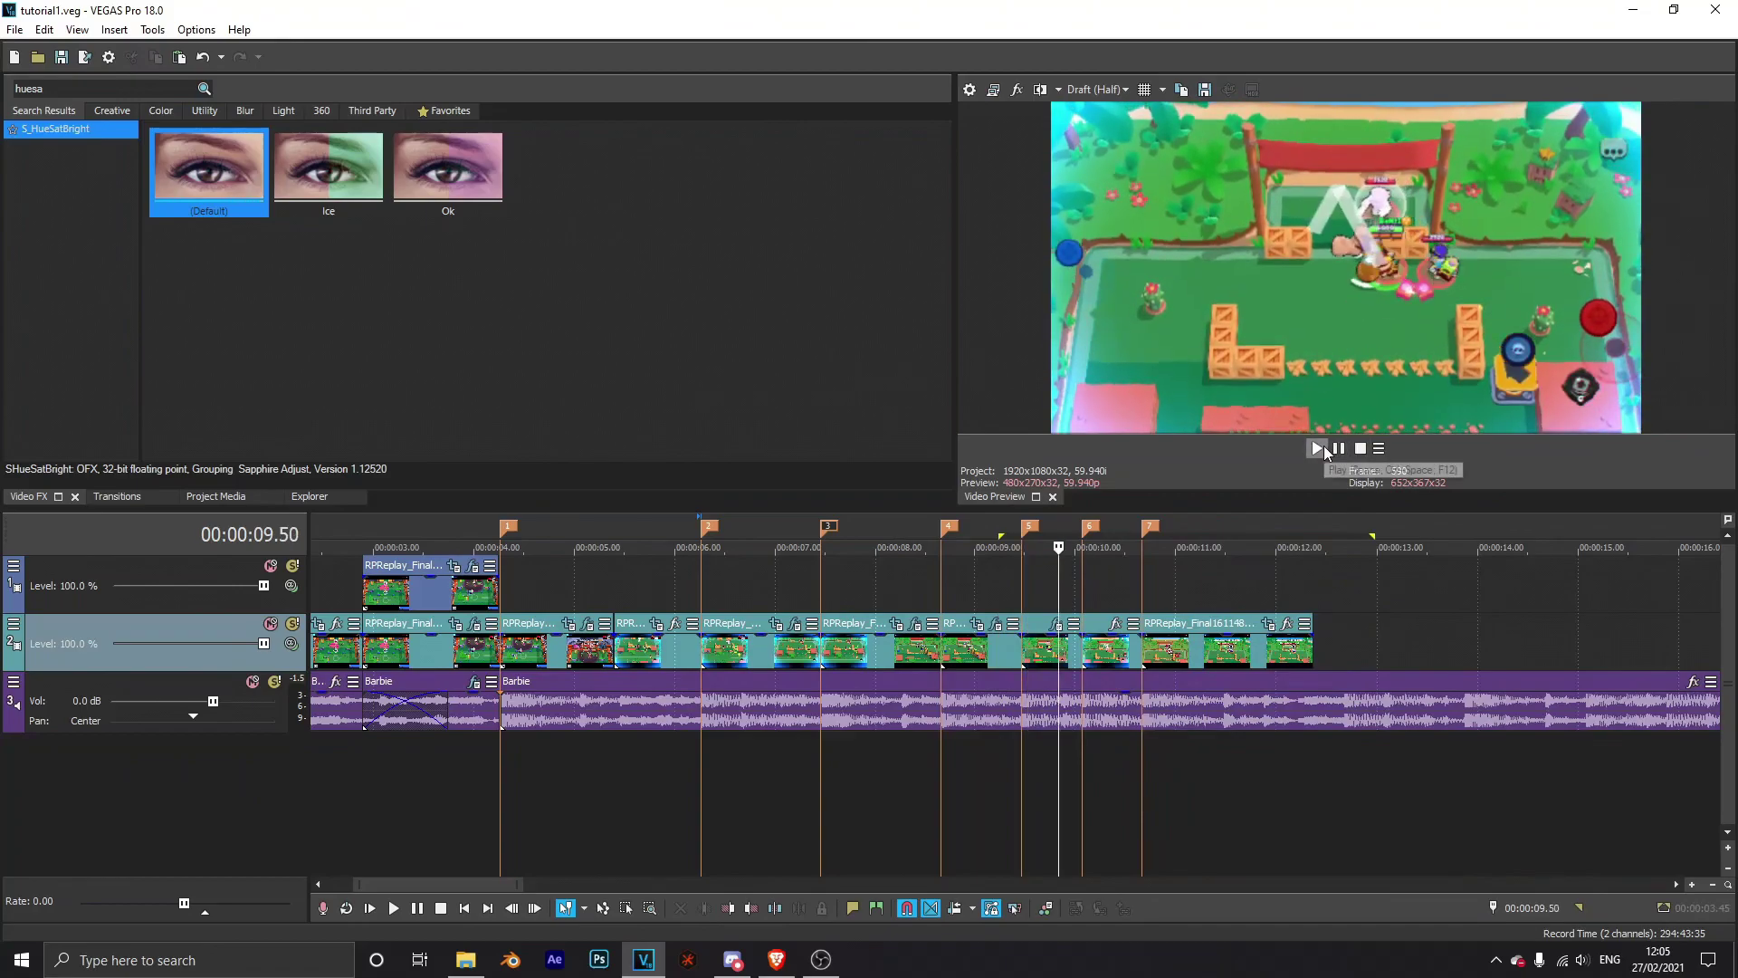
click(1357, 449)
click(1318, 448)
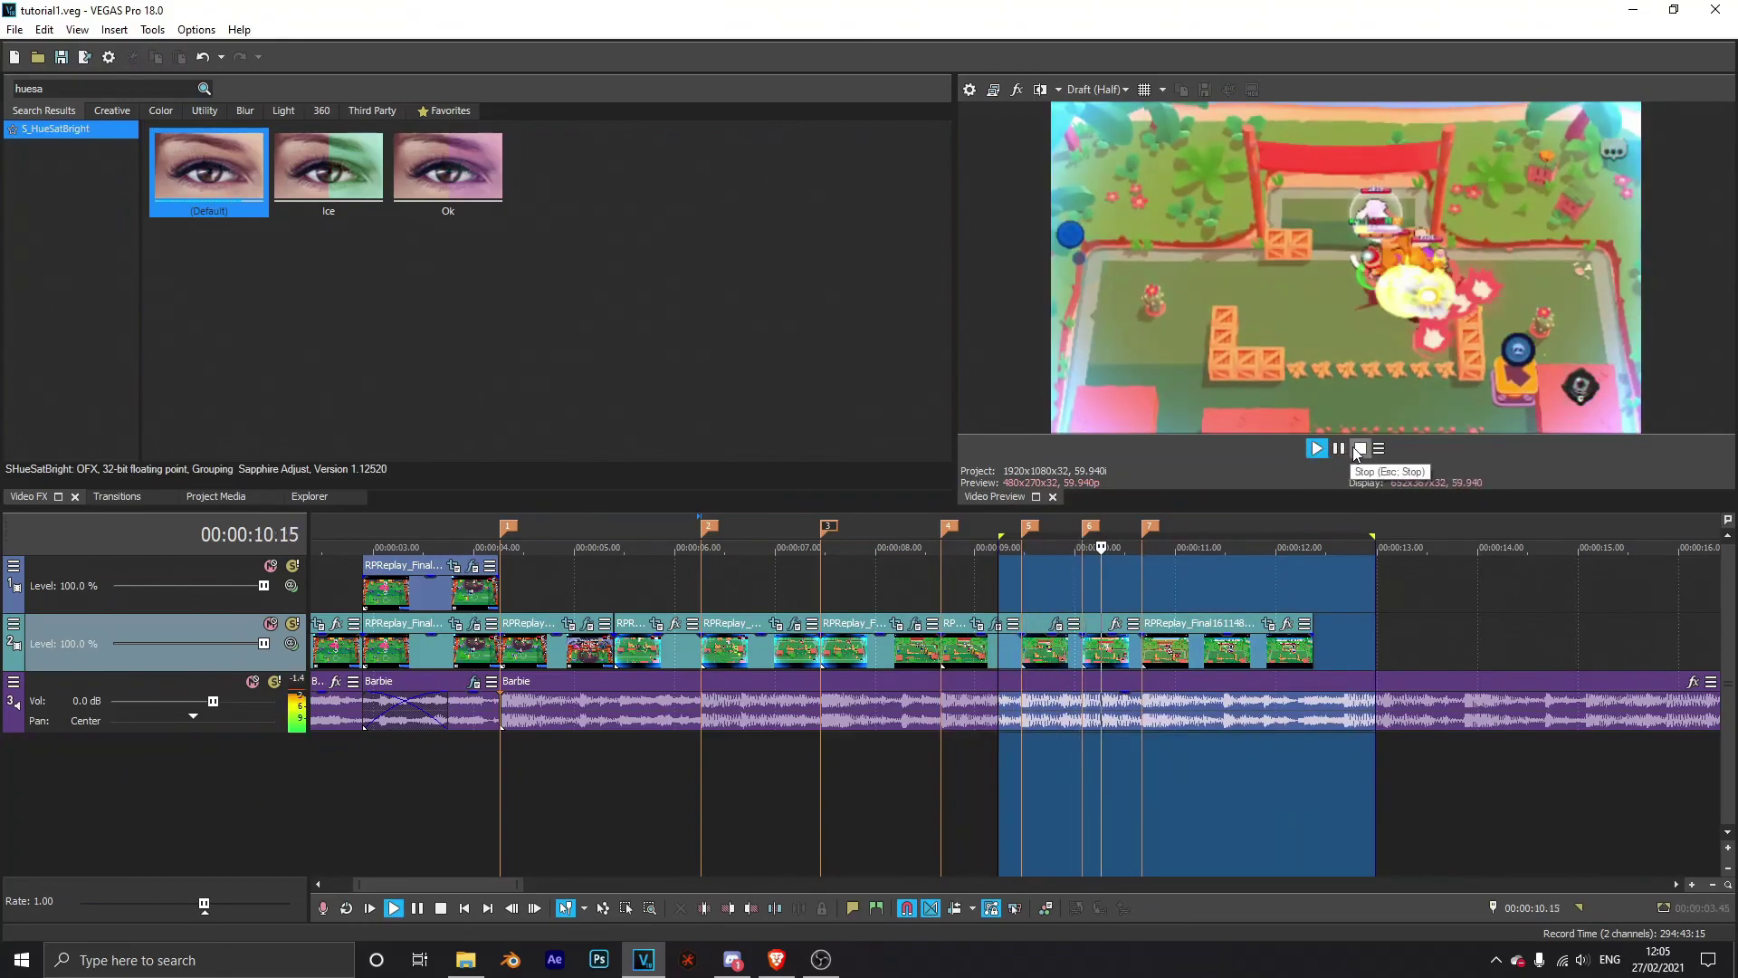
click(1338, 449)
click(1091, 646)
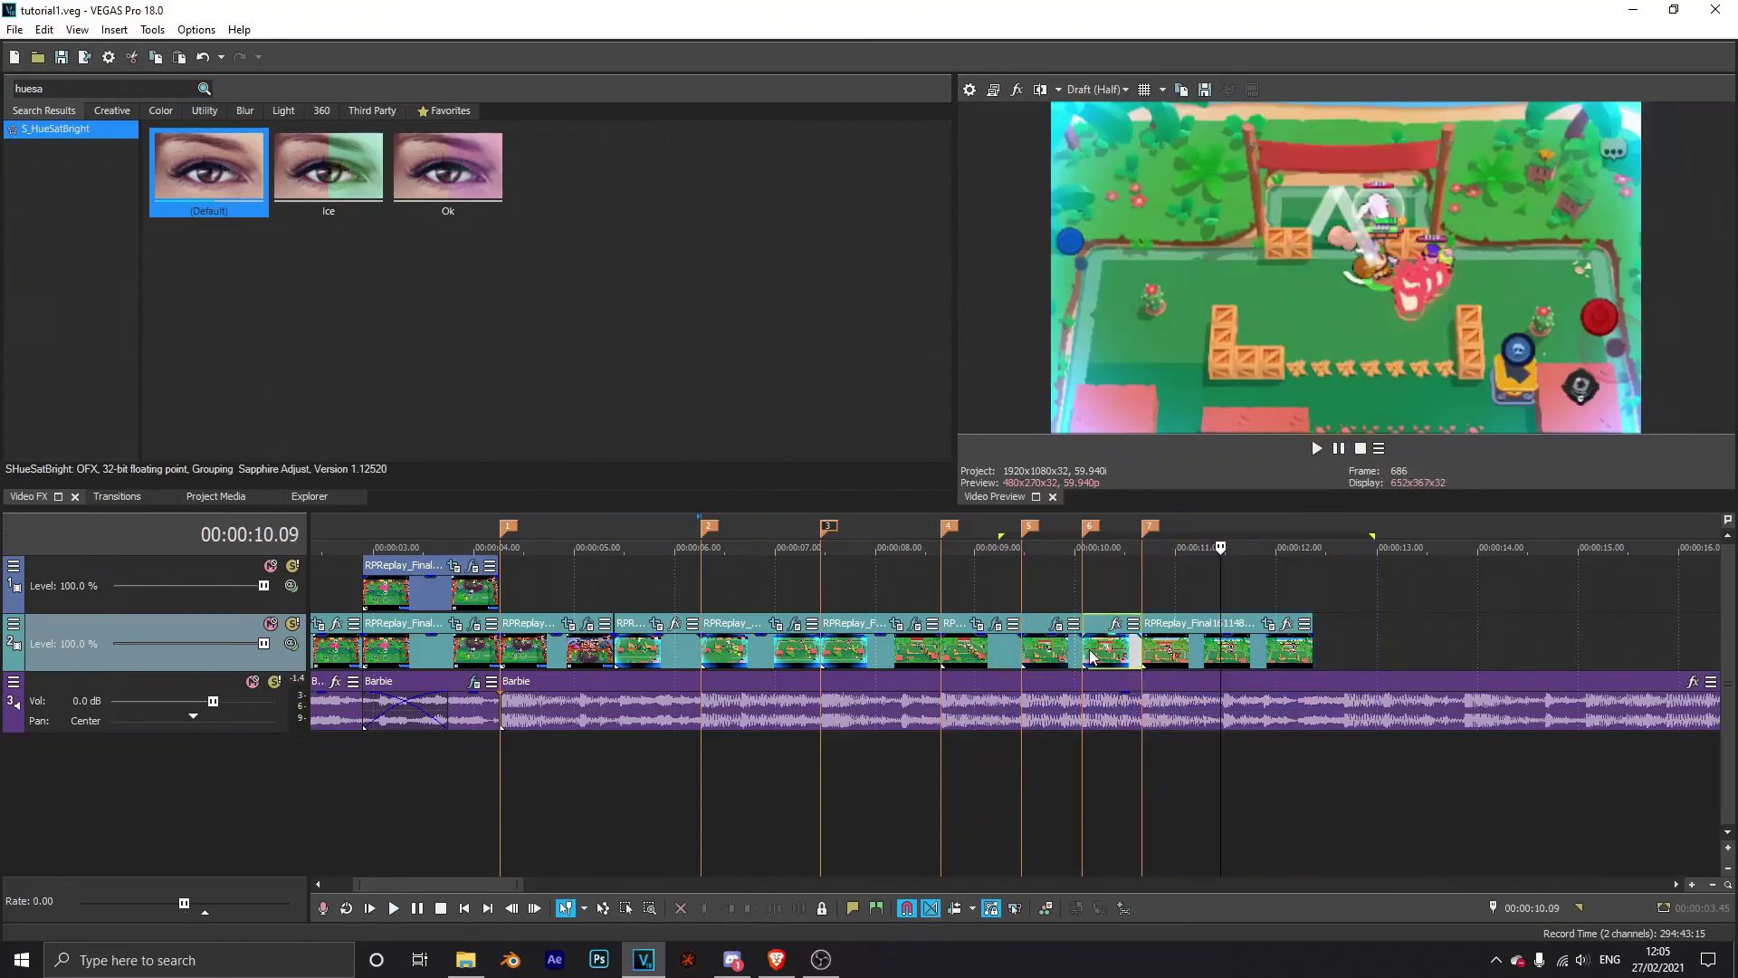
Step: Find the HSL Adjust effect and add its default preset to the clip segment at marker 6
click(1083, 623)
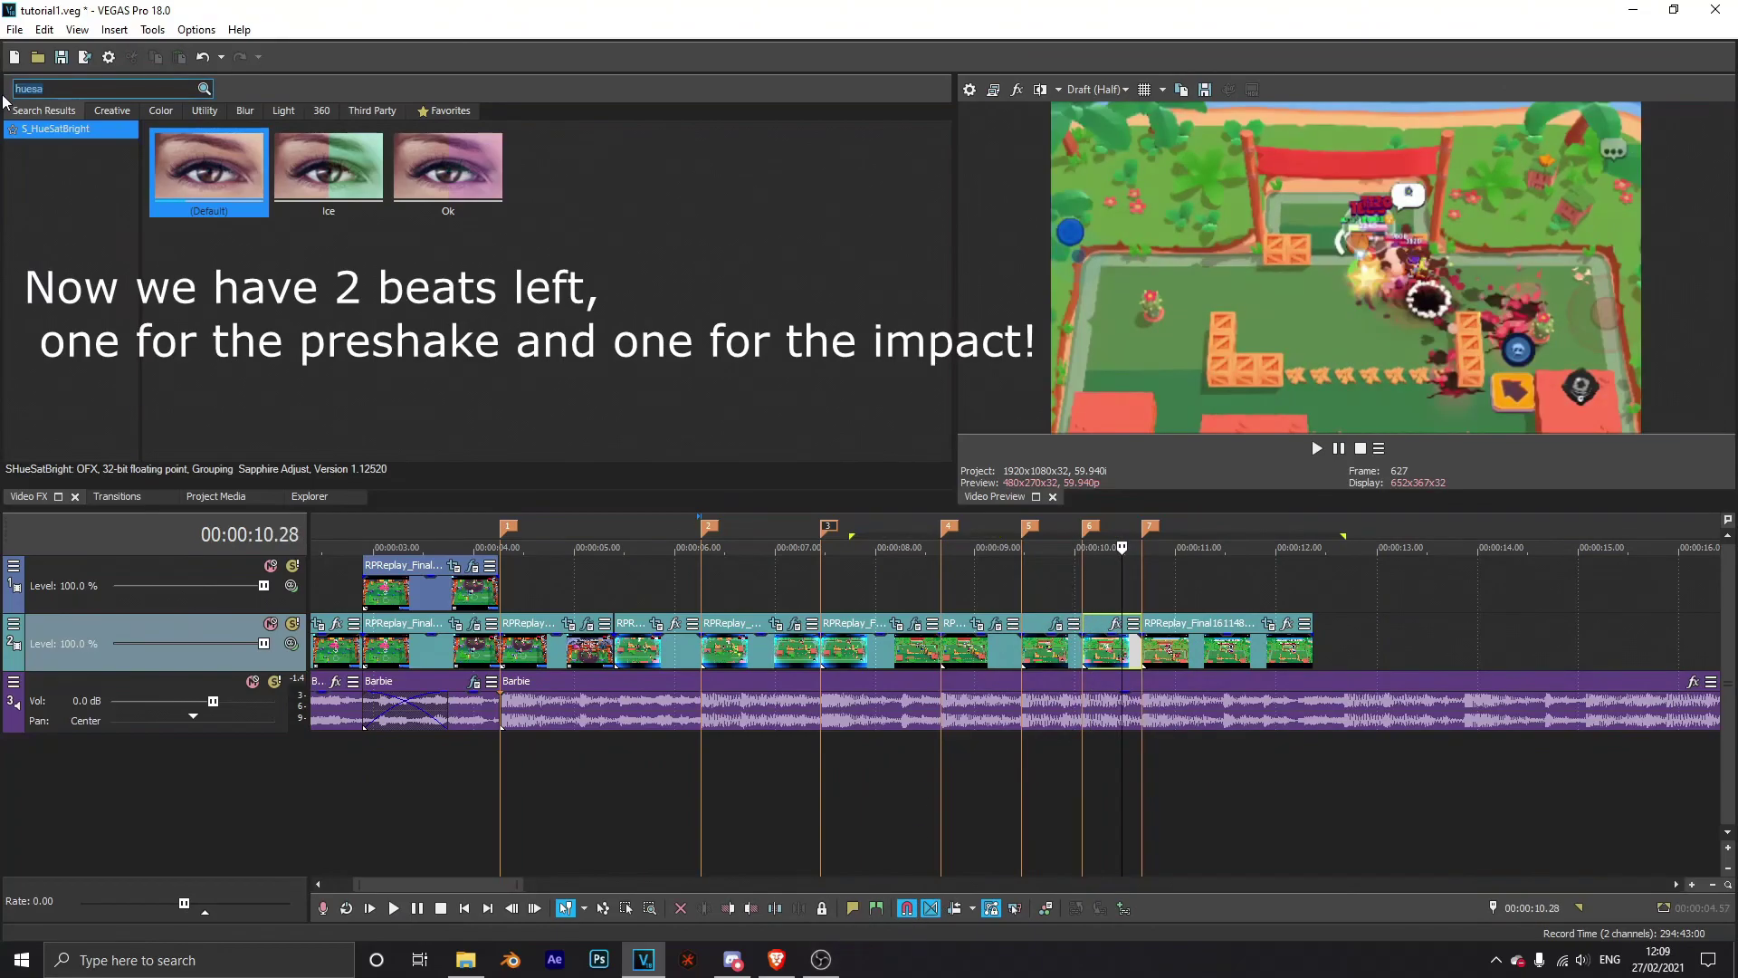
text(hs)
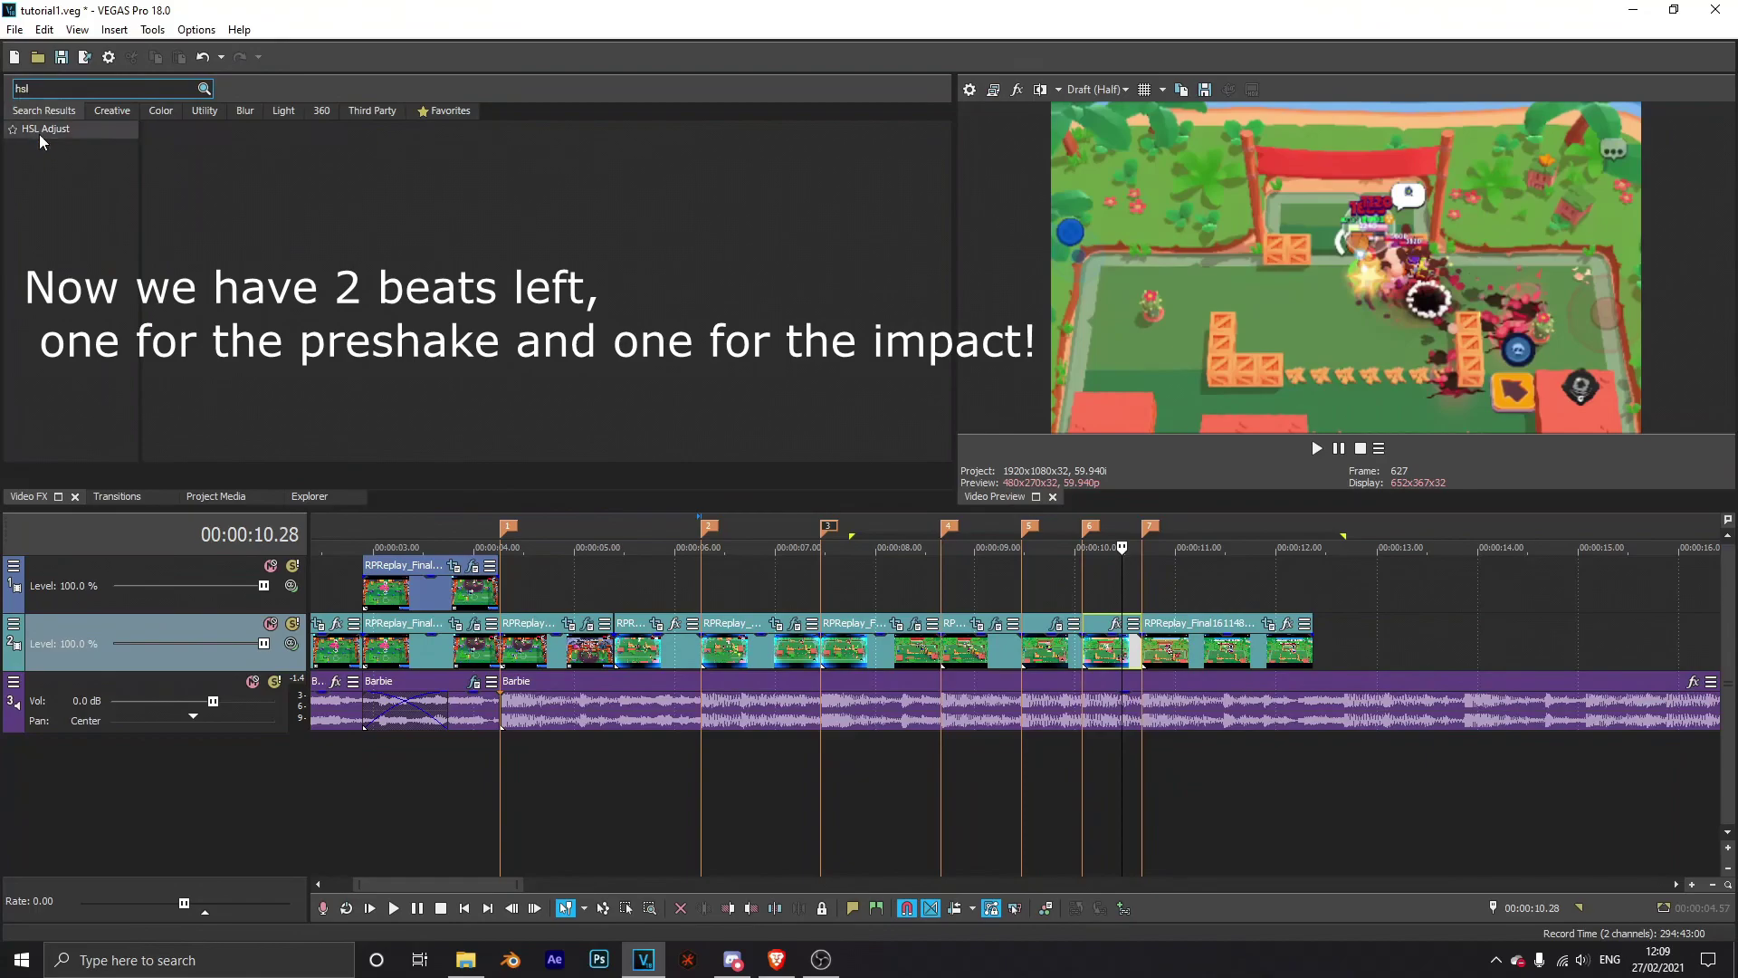
text(l)
click(40, 131)
drag(168, 156, 589, 451)
drag(1088, 638, 1094, 623)
click(1279, 108)
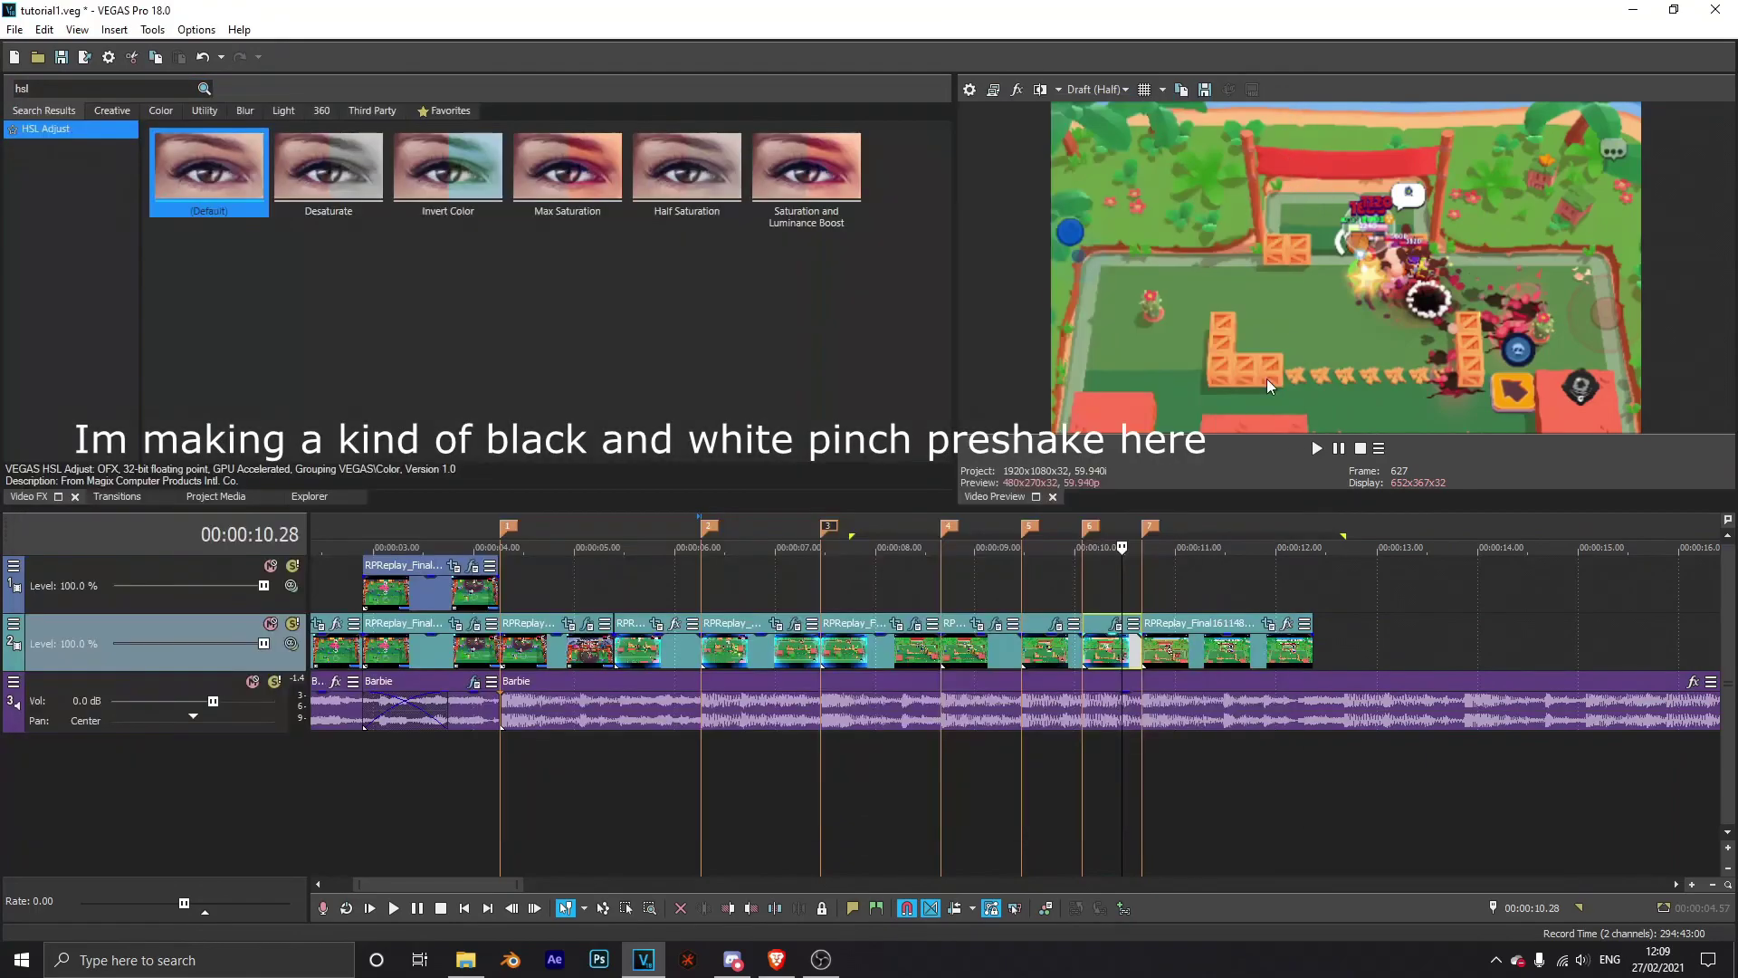
Step: Animate the marker 6 segment's HSL Adjust saturation with a keyframe of 0 at 00:00:00.25
click(844, 774)
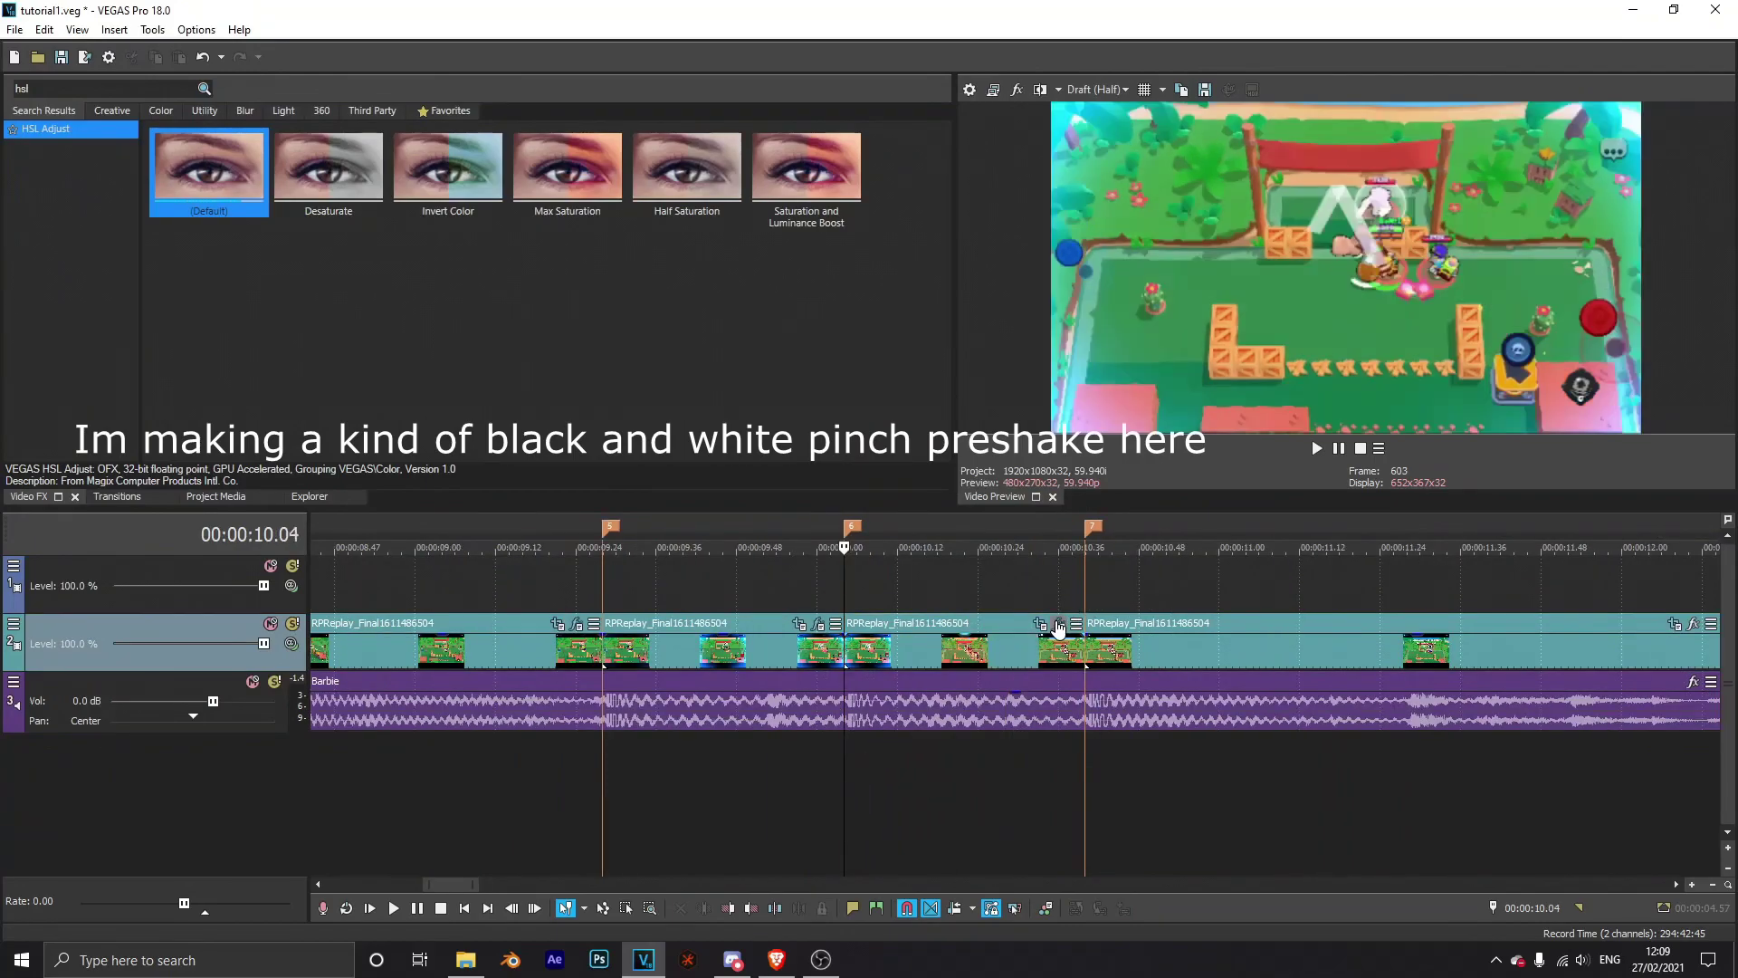
click(1059, 624)
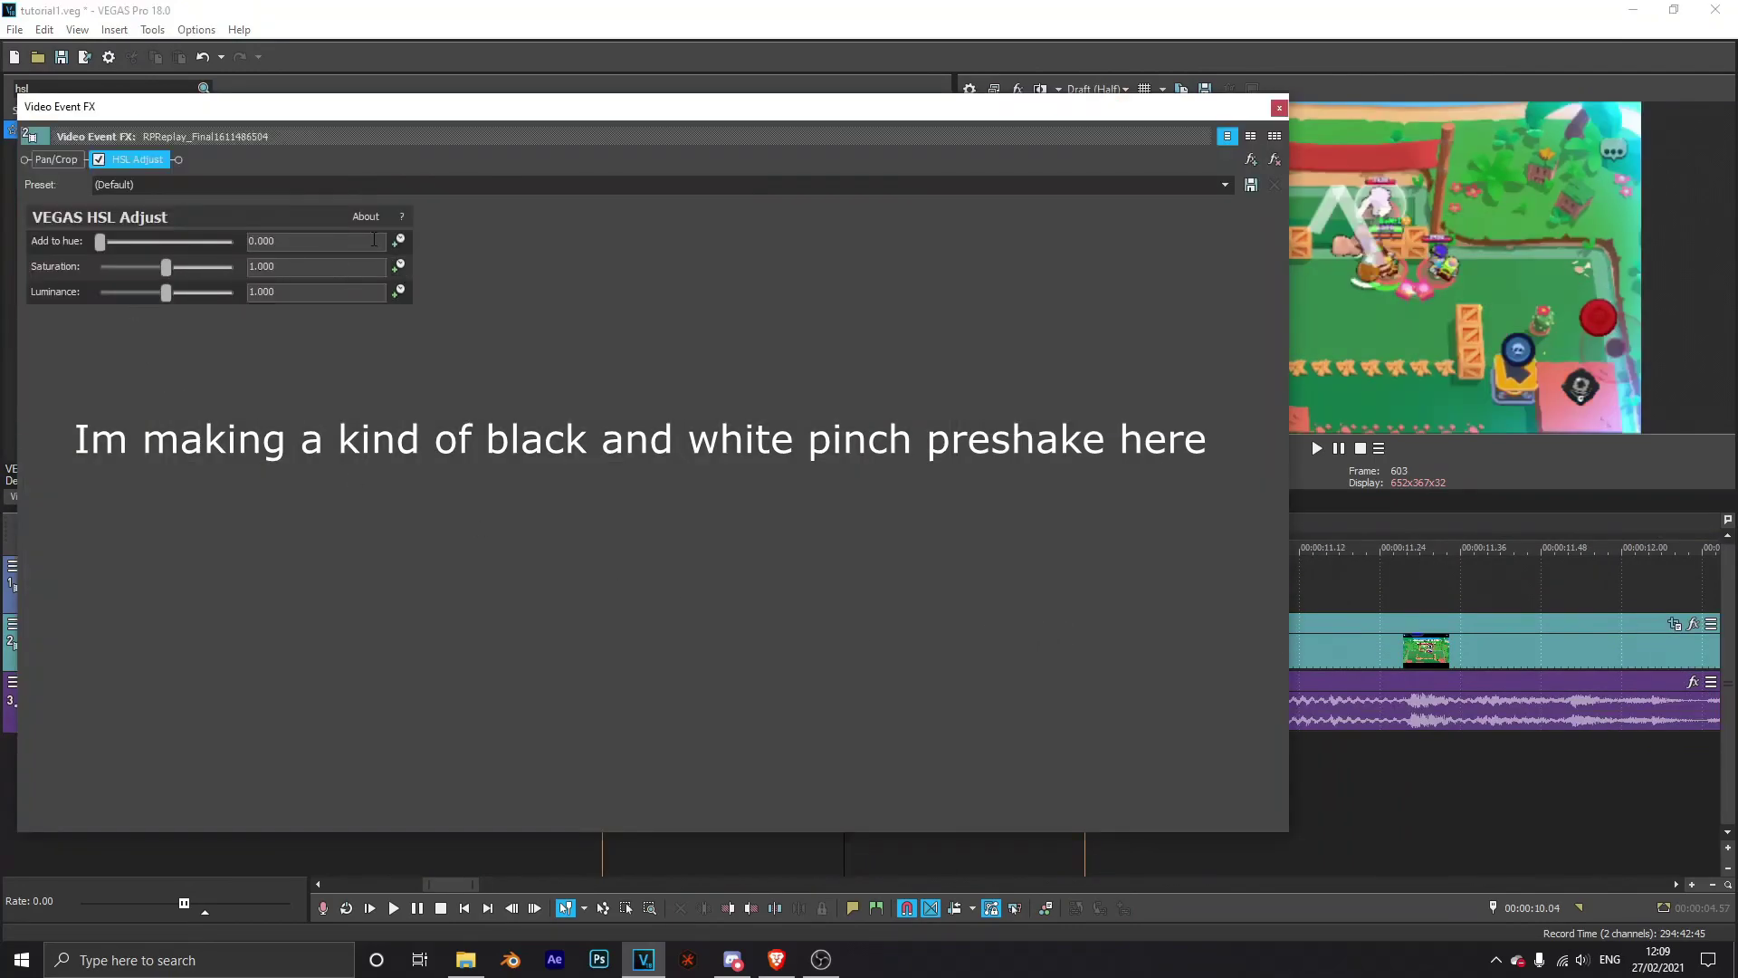
click(398, 267)
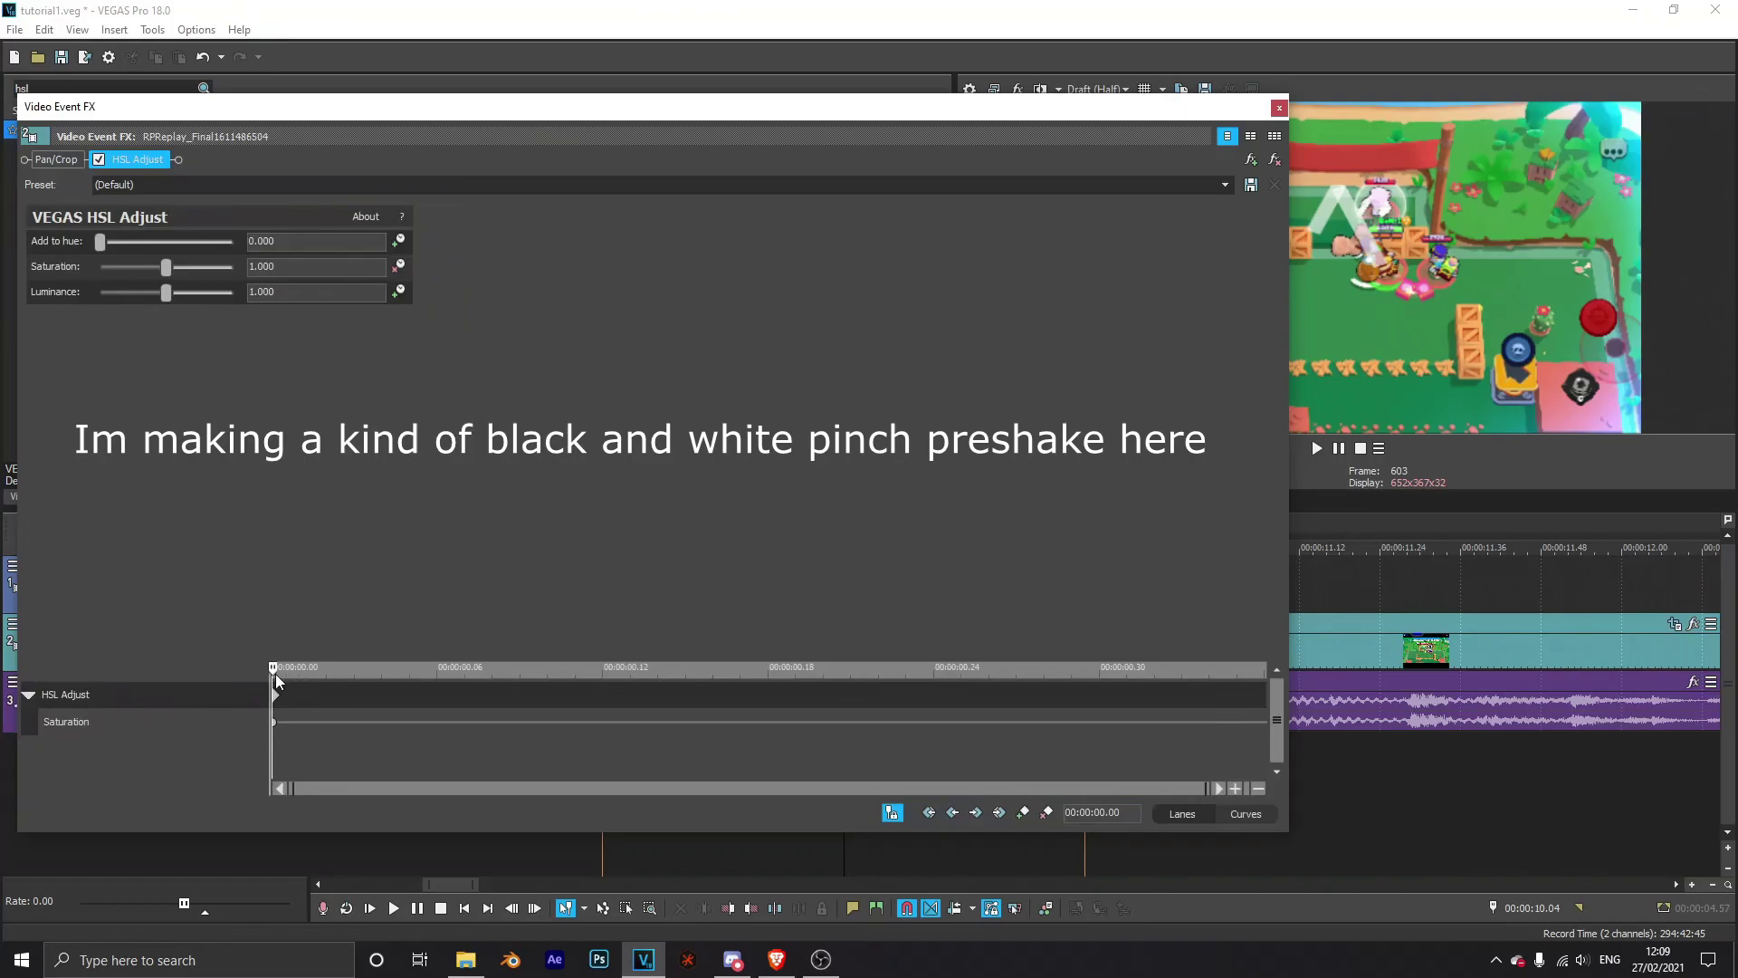
drag(274, 674, 961, 667)
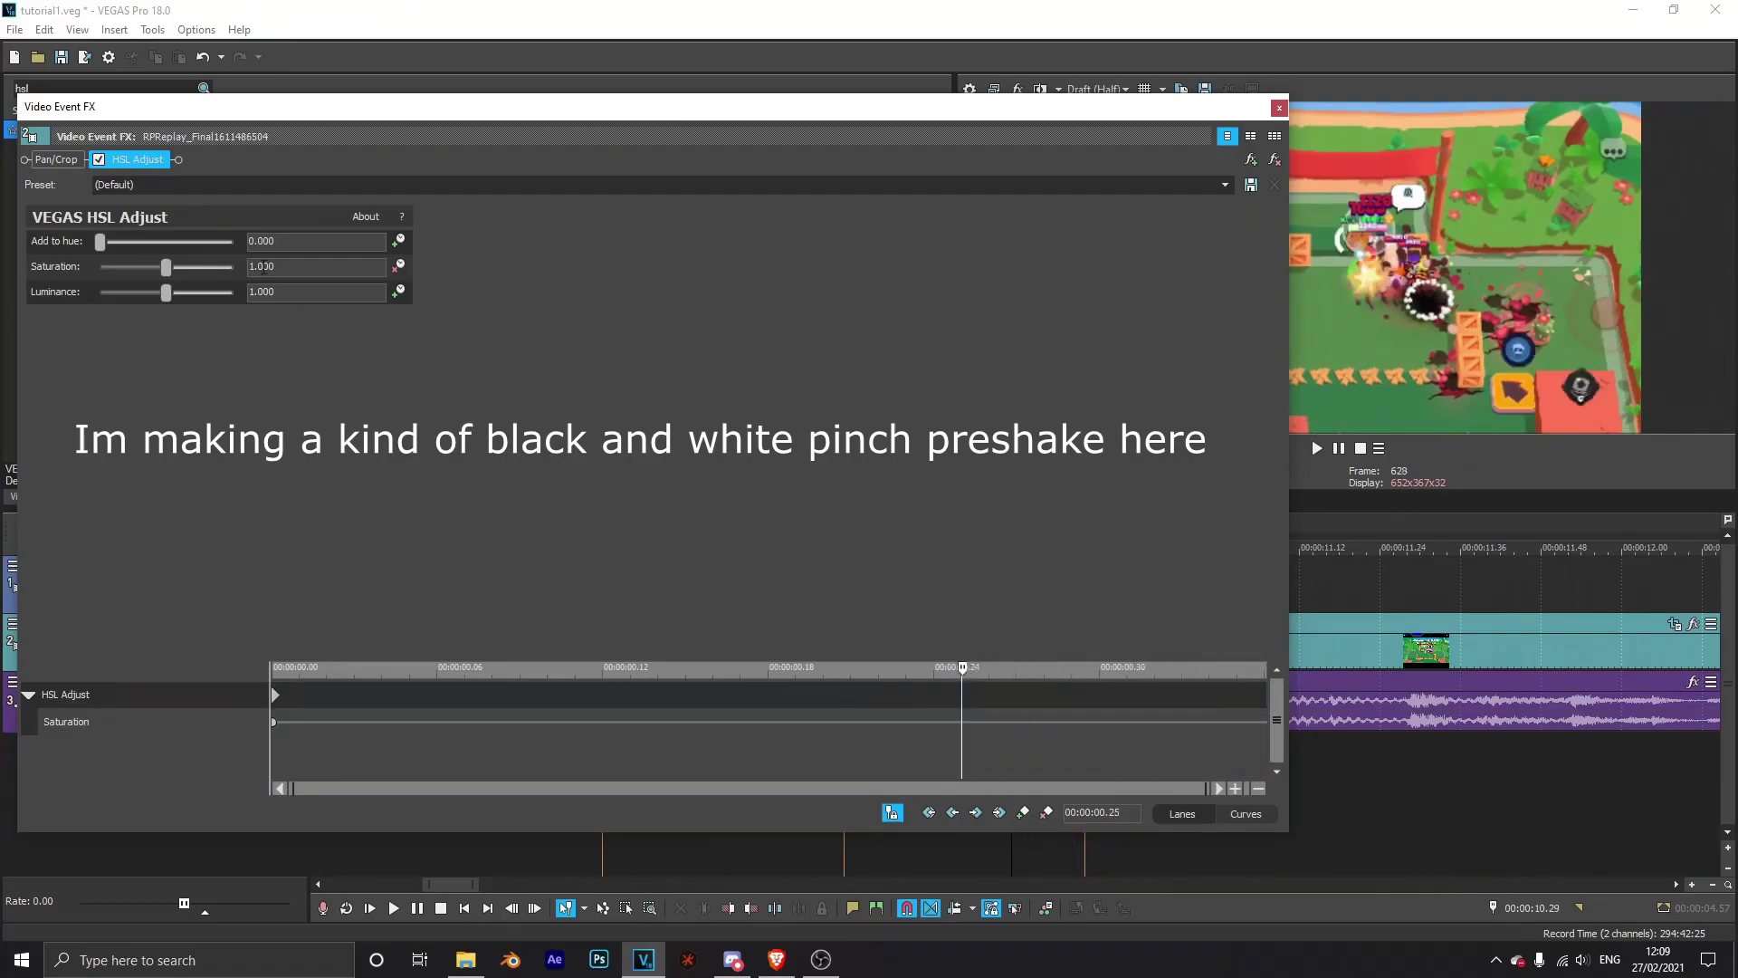
drag(167, 275, 20, 285)
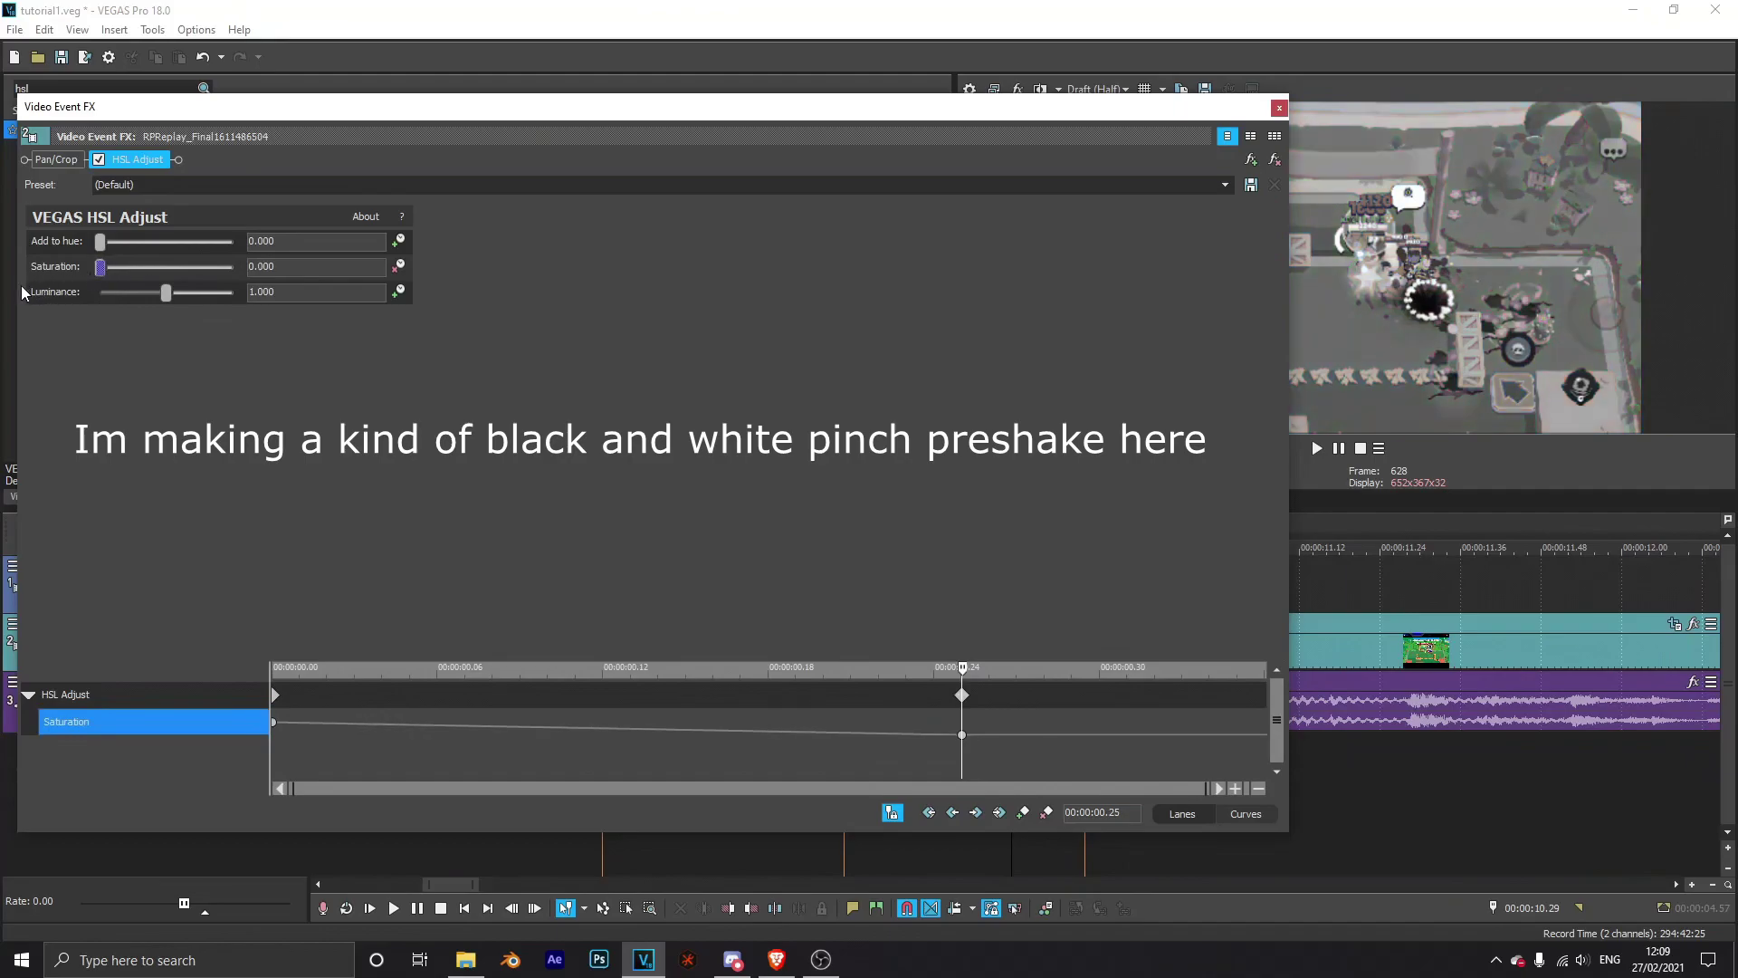
Step: Set the HSL Adjust luminance to 0.5 for the marker 6 segment
mouse_move(964, 672)
mouse_down()
mouse_move(288, 668)
mouse_move(974, 657)
mouse_up()
mouse_move(165, 290)
mouse_down()
mouse_move(198, 292)
mouse_move(167, 302)
mouse_up()
text(0.5)
key(Return)
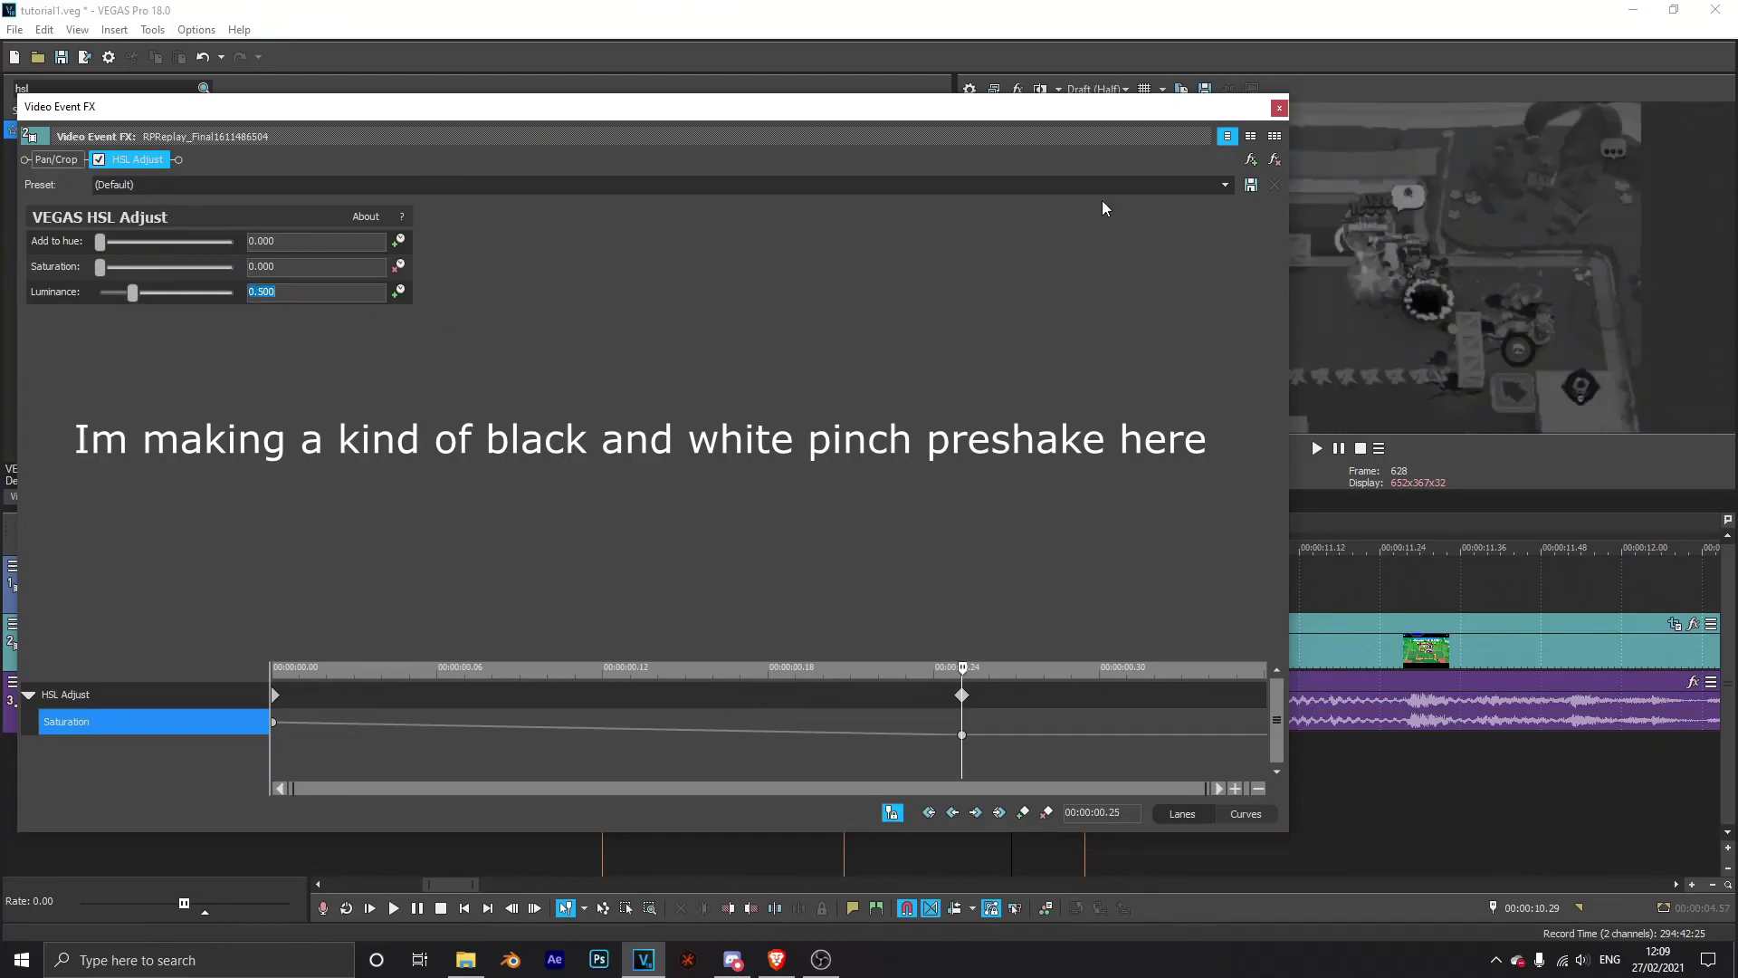
drag(959, 672, 963, 732)
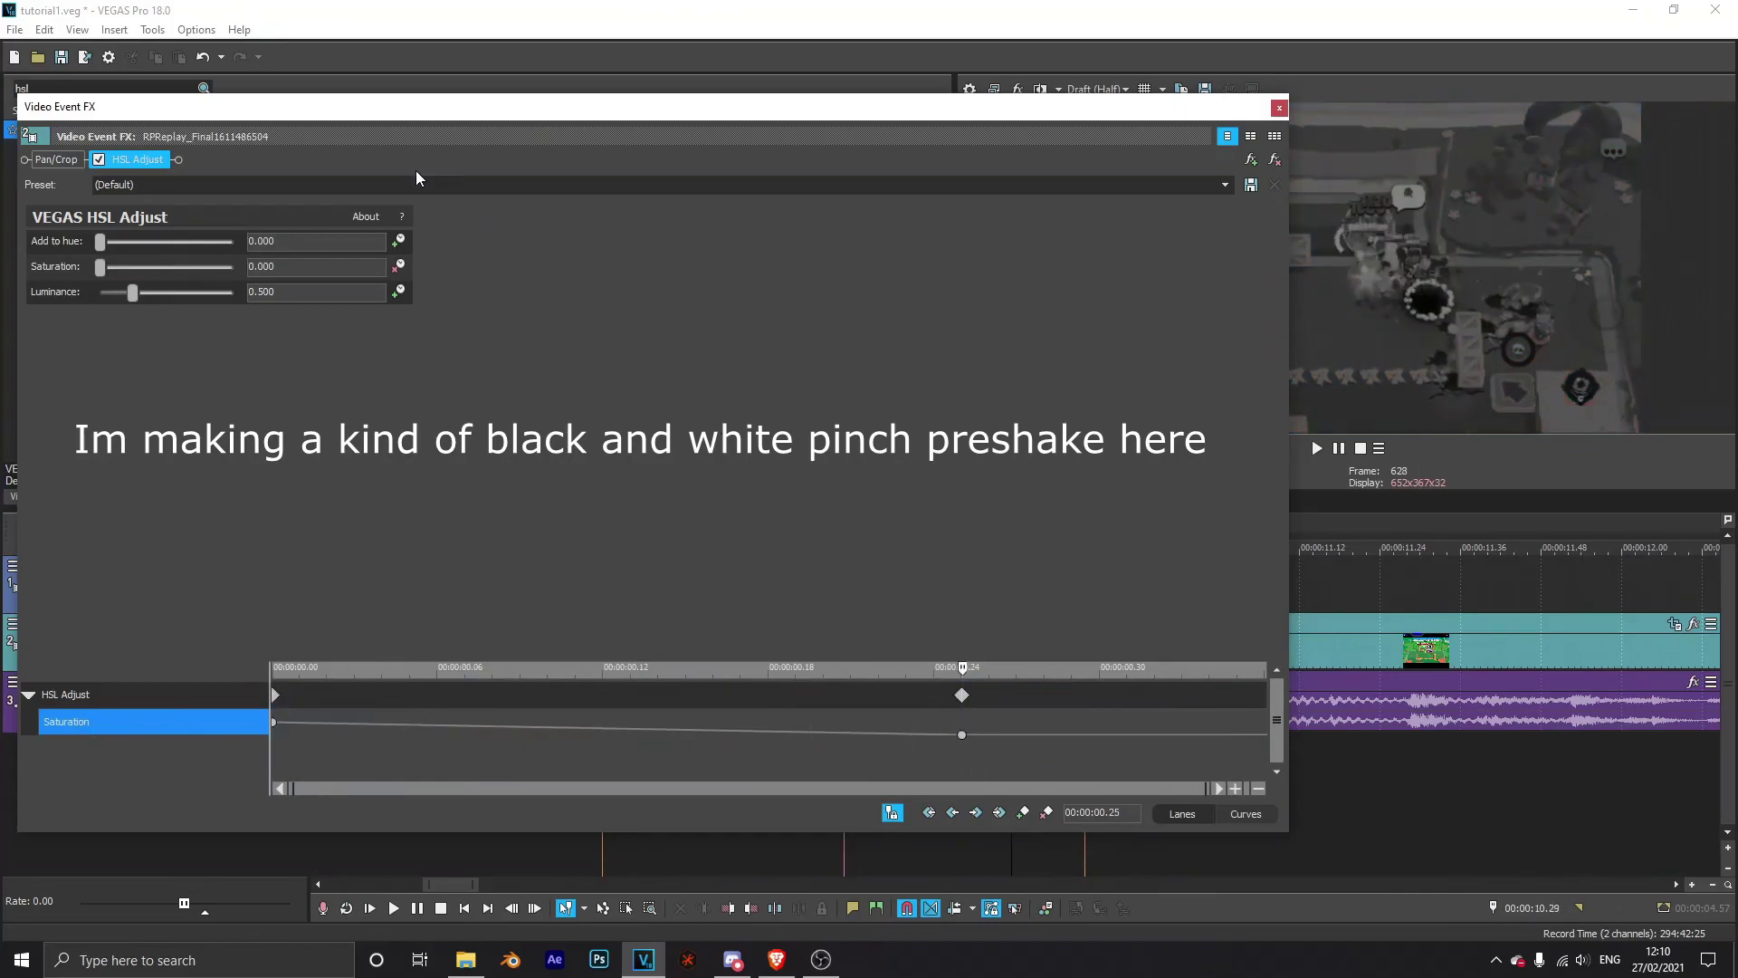
Step: Enable animation for the HSL Adjust luminance and set it to 1 at the segment's start
click(398, 292)
drag(964, 670, 270, 668)
drag(317, 290, 24, 270)
text(0)
key(Return)
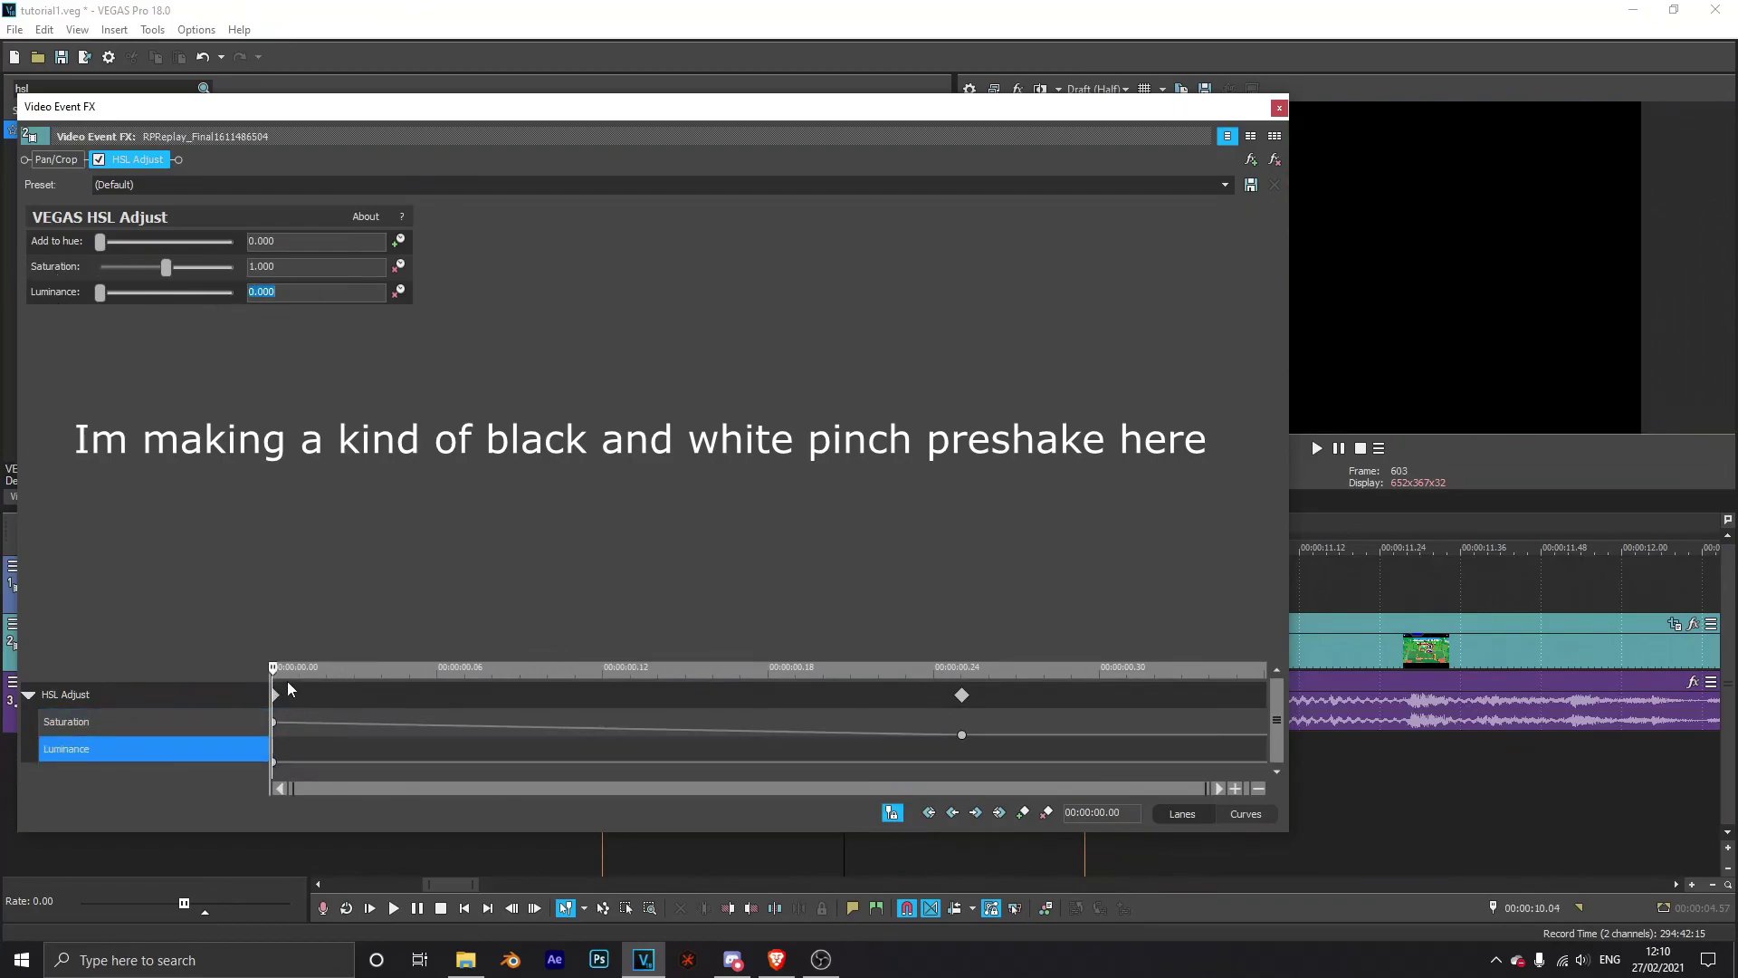
text(1)
key(Return)
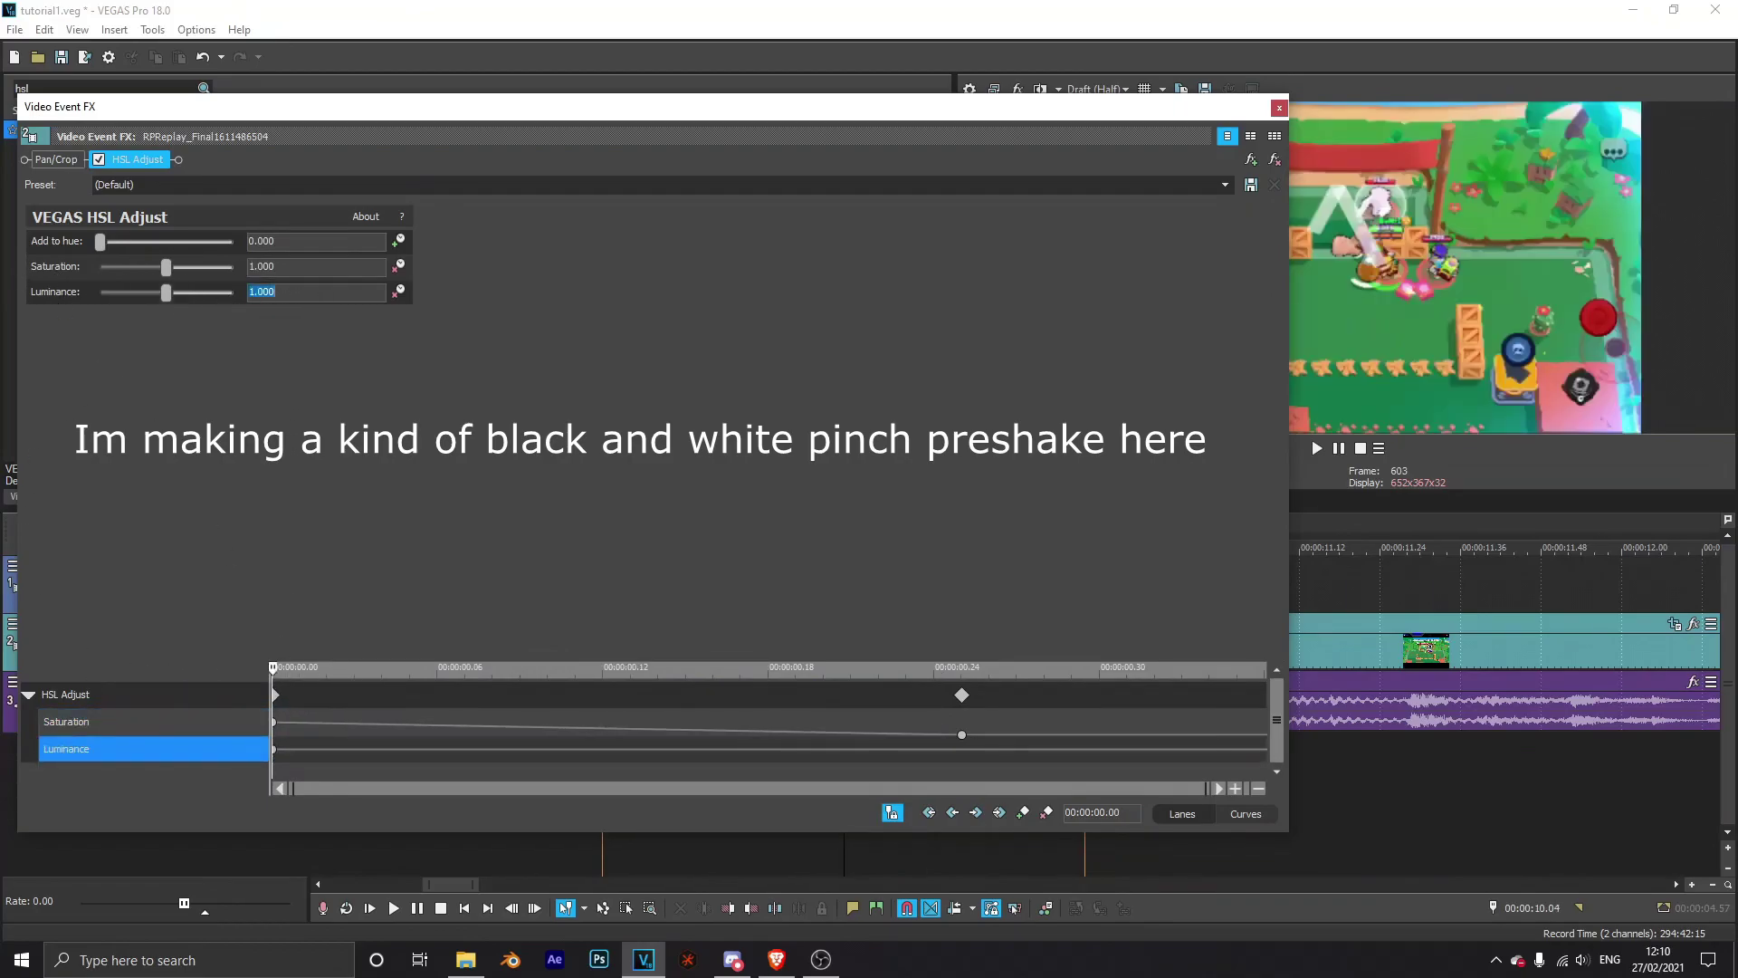
drag(274, 677, 1267, 688)
click(1279, 109)
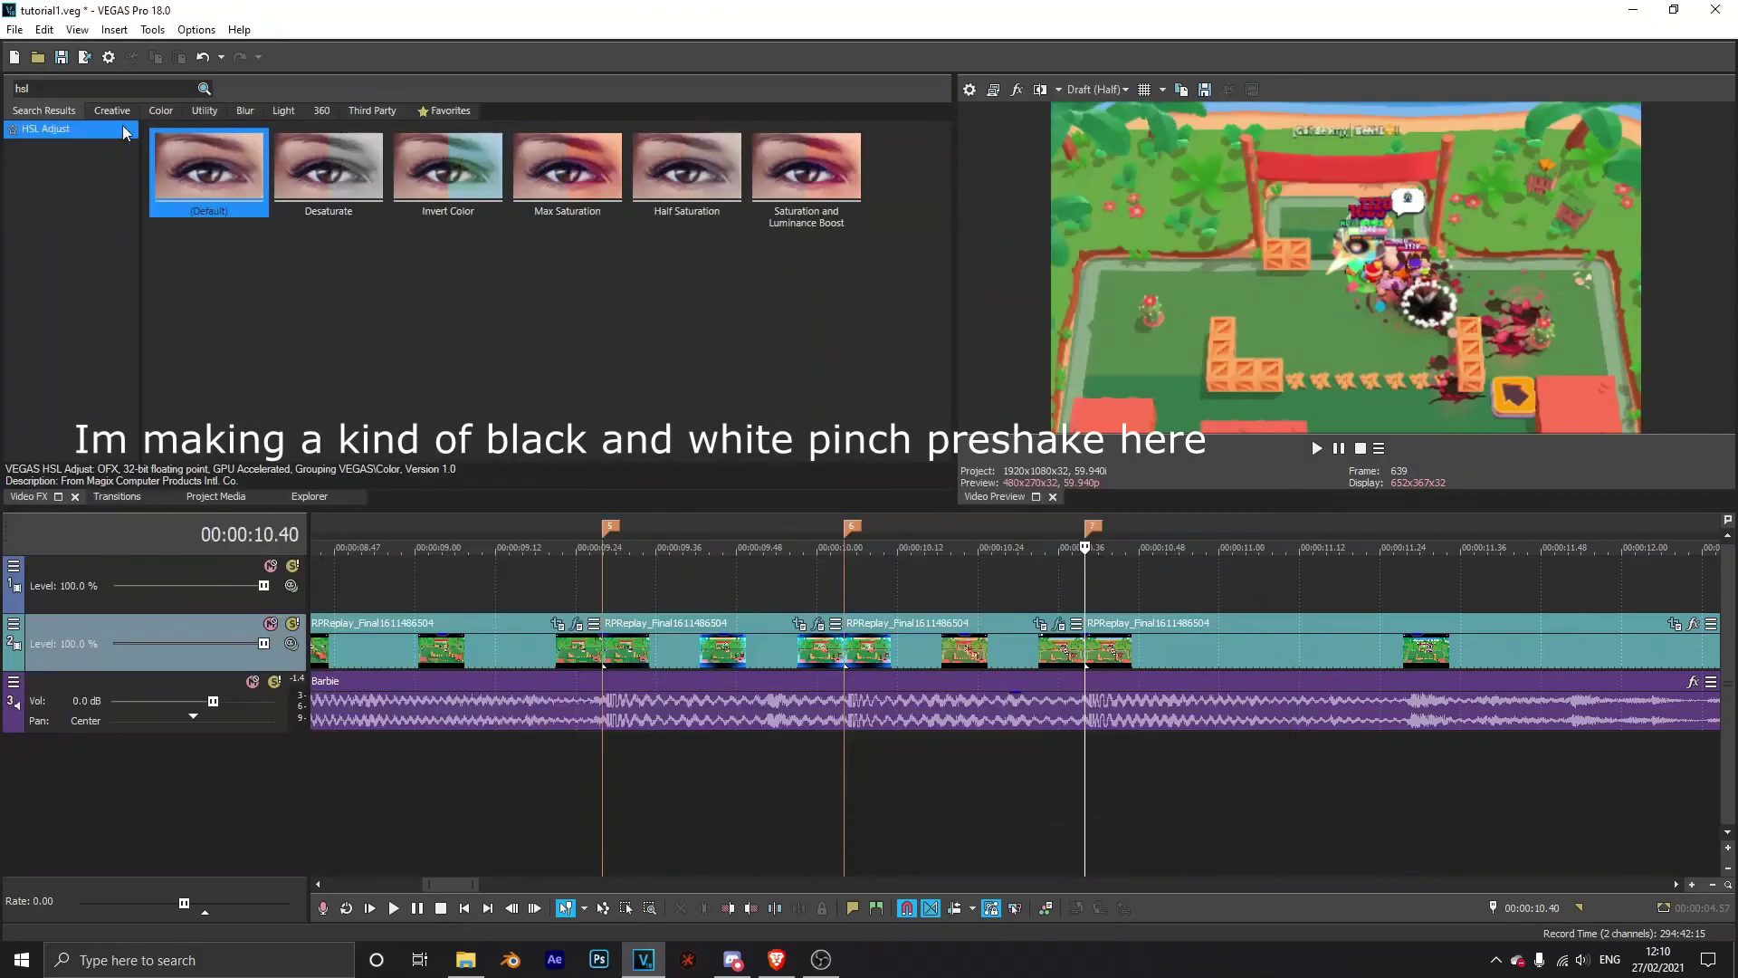
Step: Find the S_Flicker effect and add its default preset to the clip segment at marker 6
key(BackSpace)
key(BackSpace)
key(BackSpace)
text(flic)
click(56, 184)
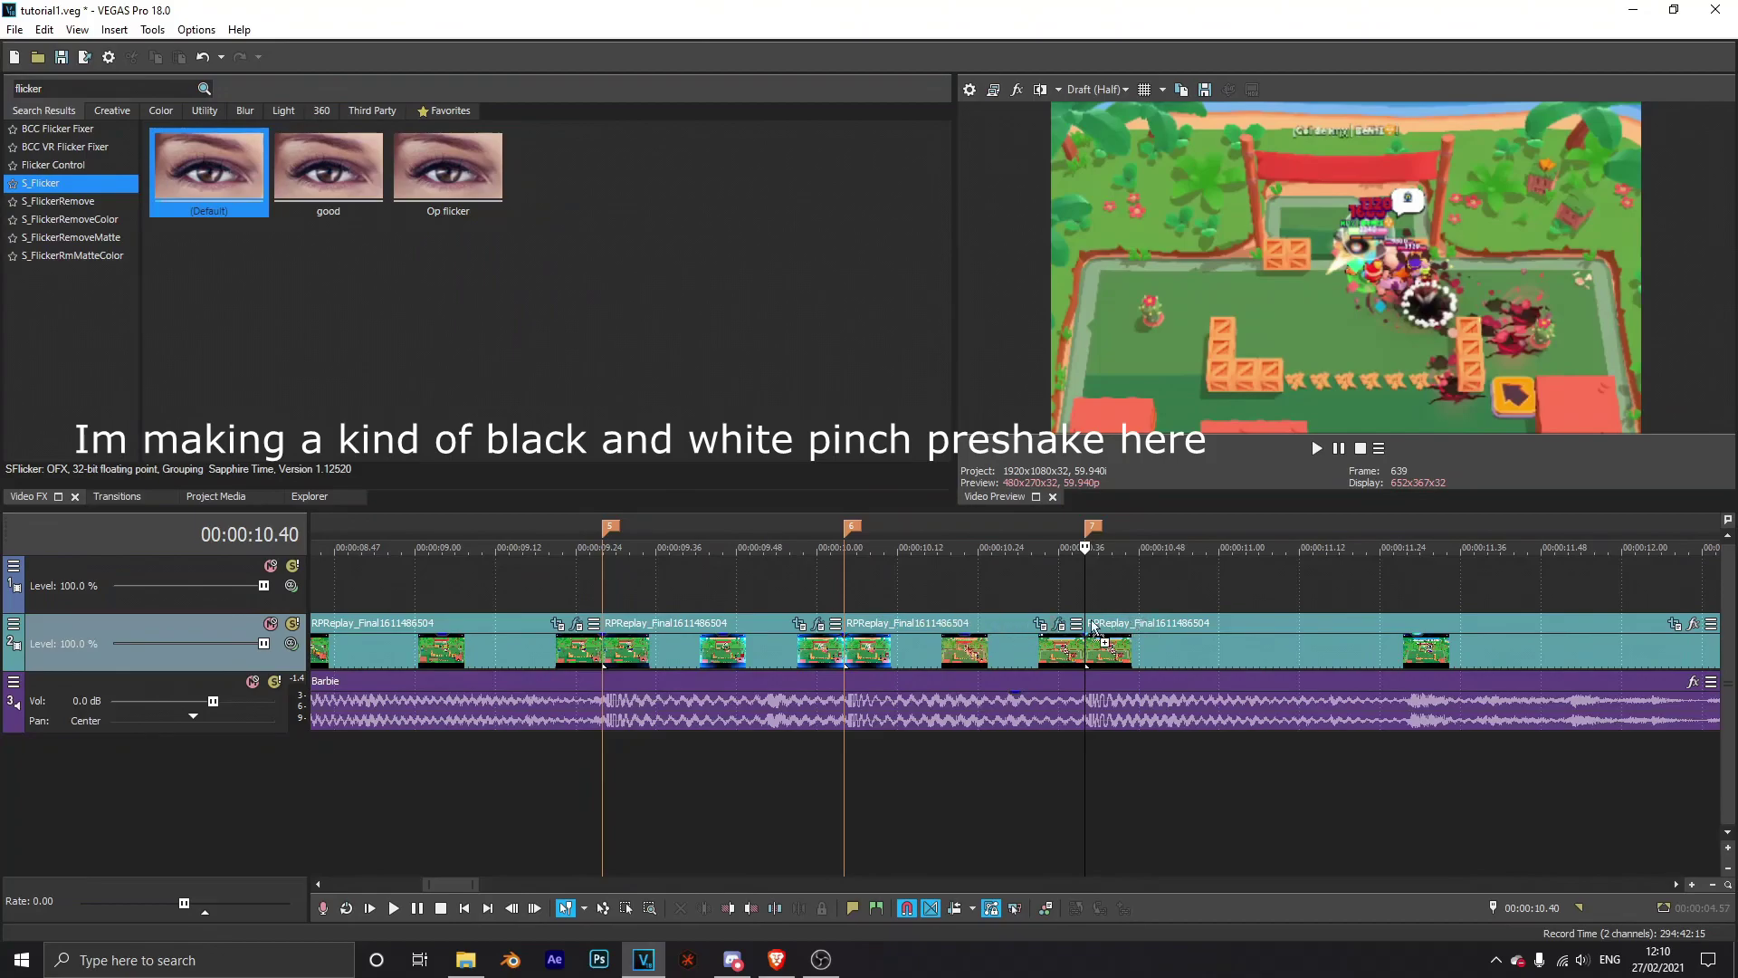
drag(923, 617, 920, 612)
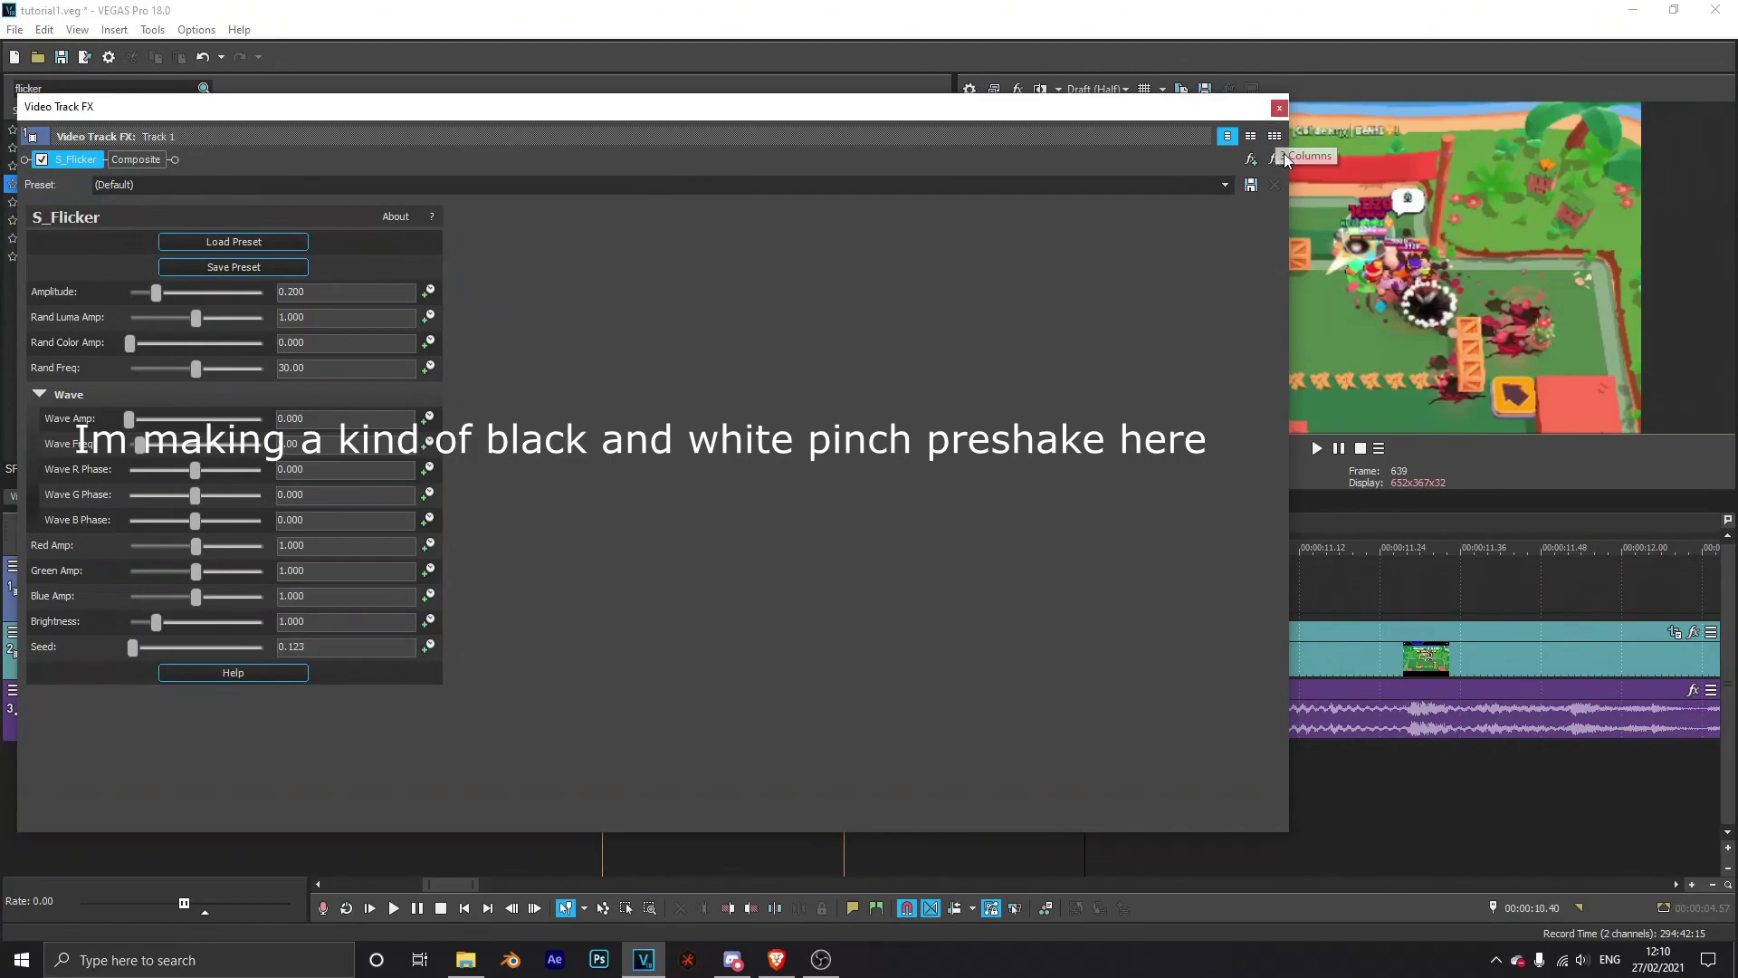
click(1278, 108)
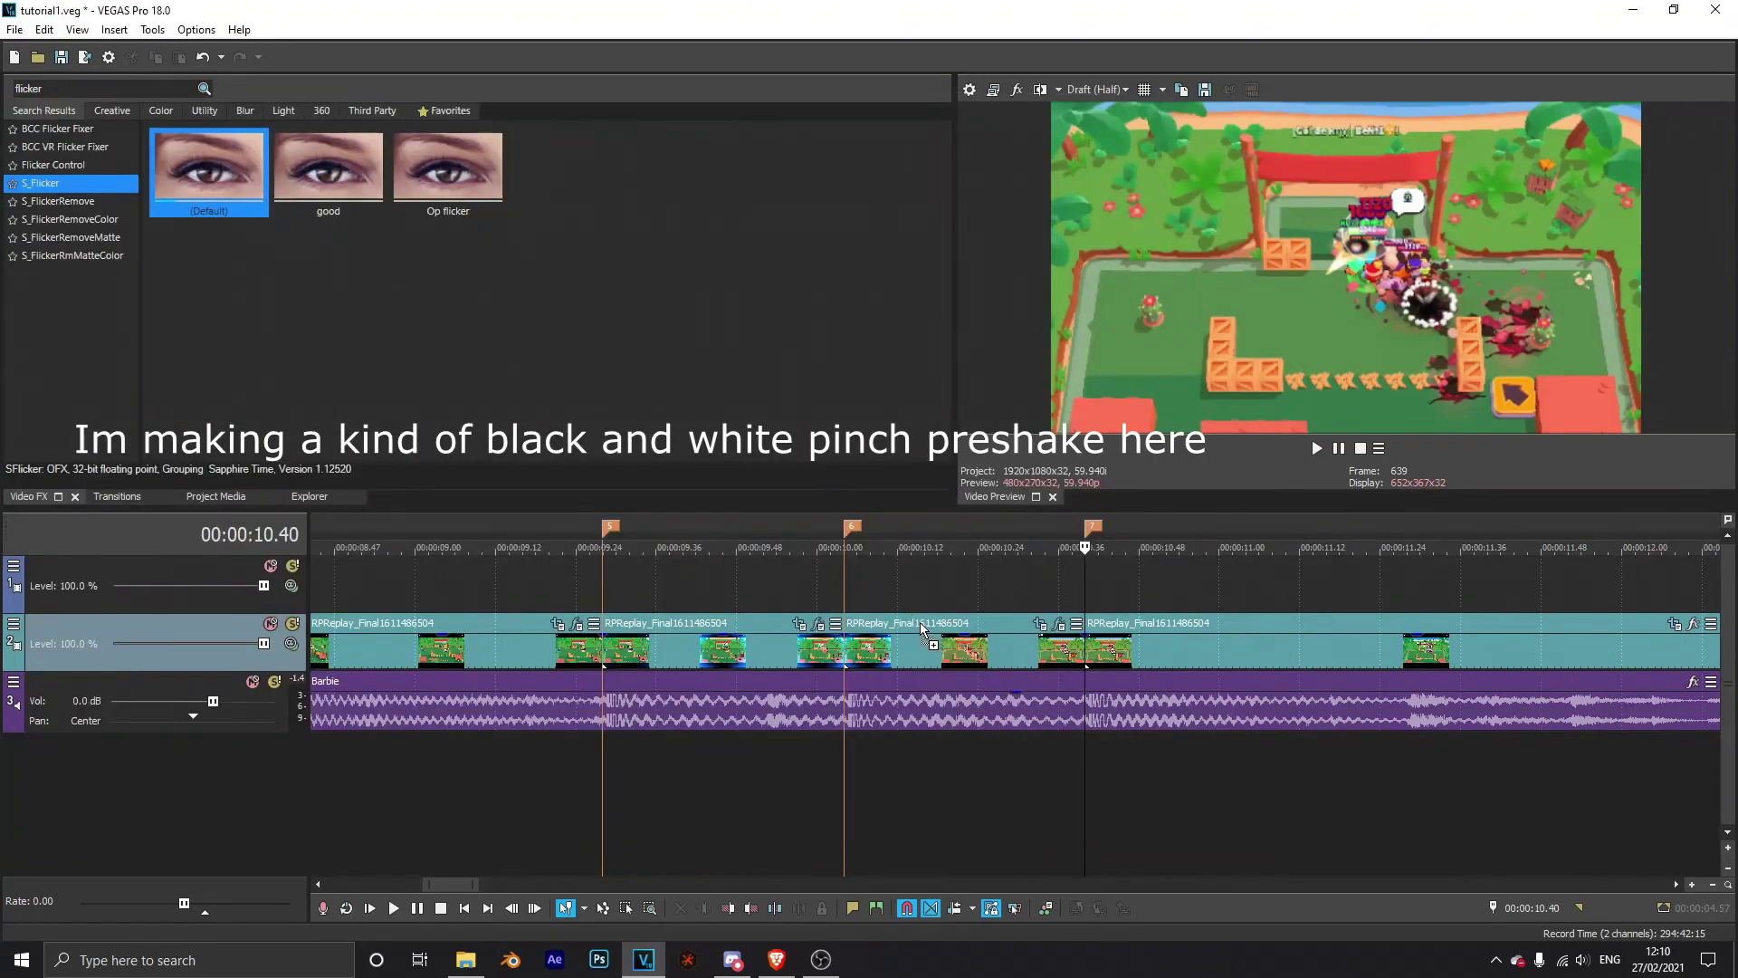
drag(922, 626, 922, 626)
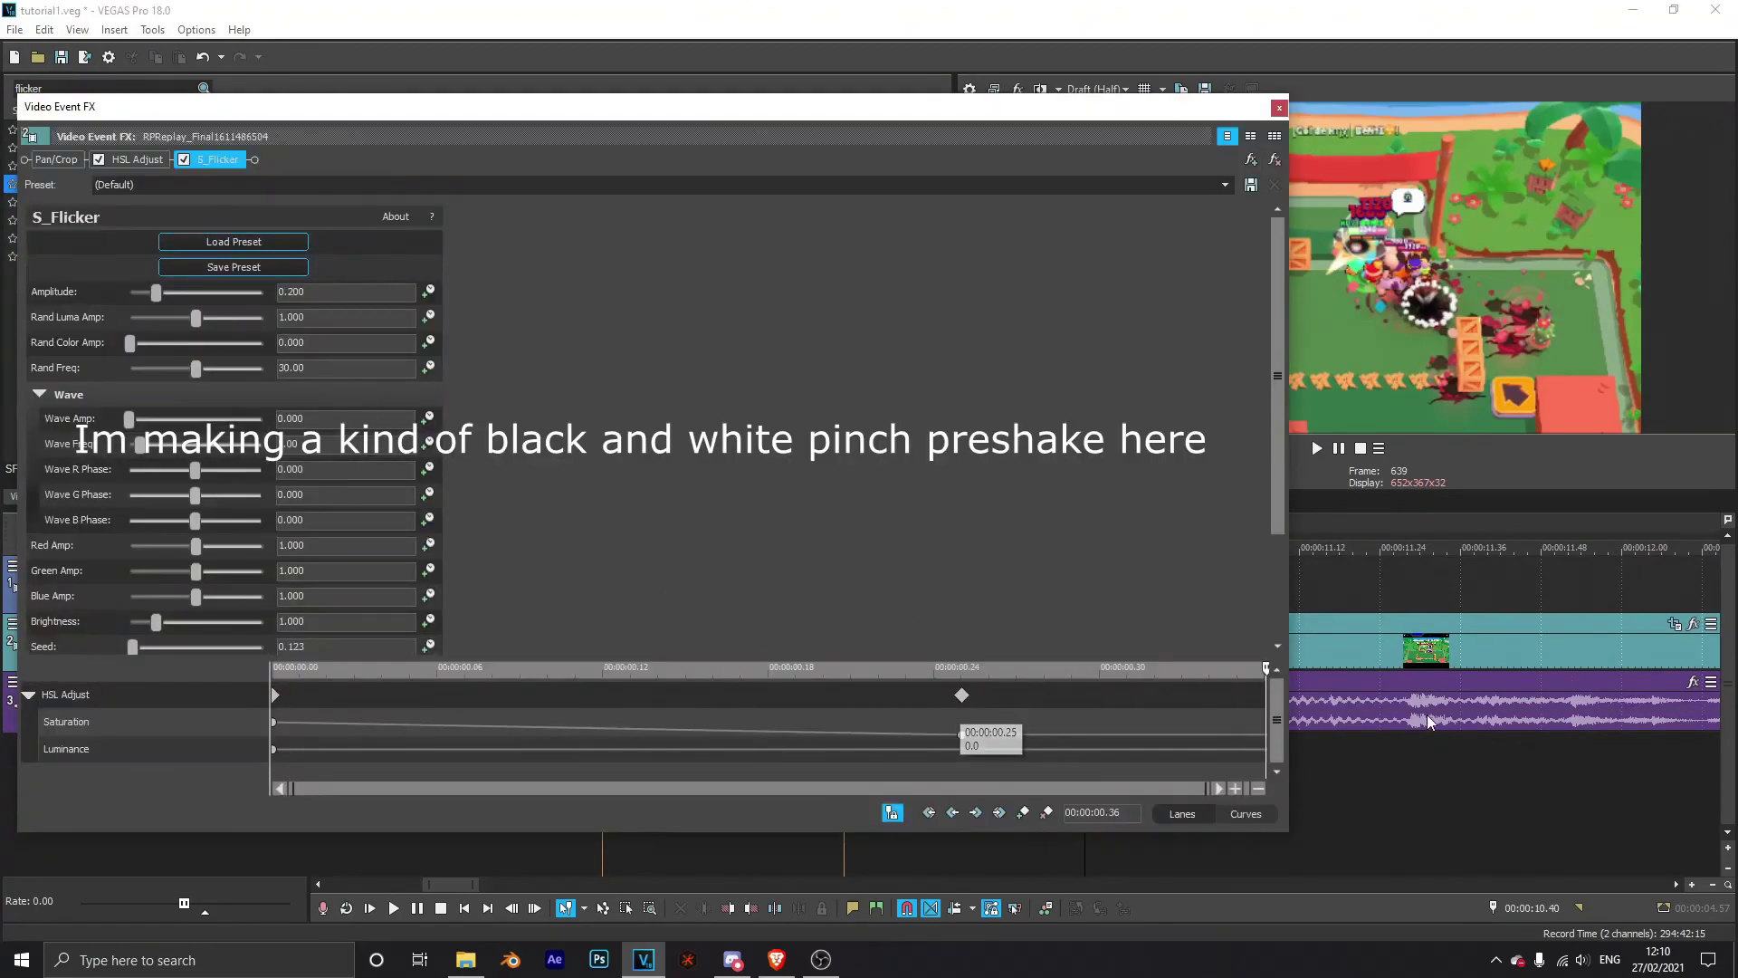
Step: Animate the S_Flicker amplitude with a keyframe of 1 at 00:00:00.24 in the marker 6 segment
drag(1266, 670, 927, 708)
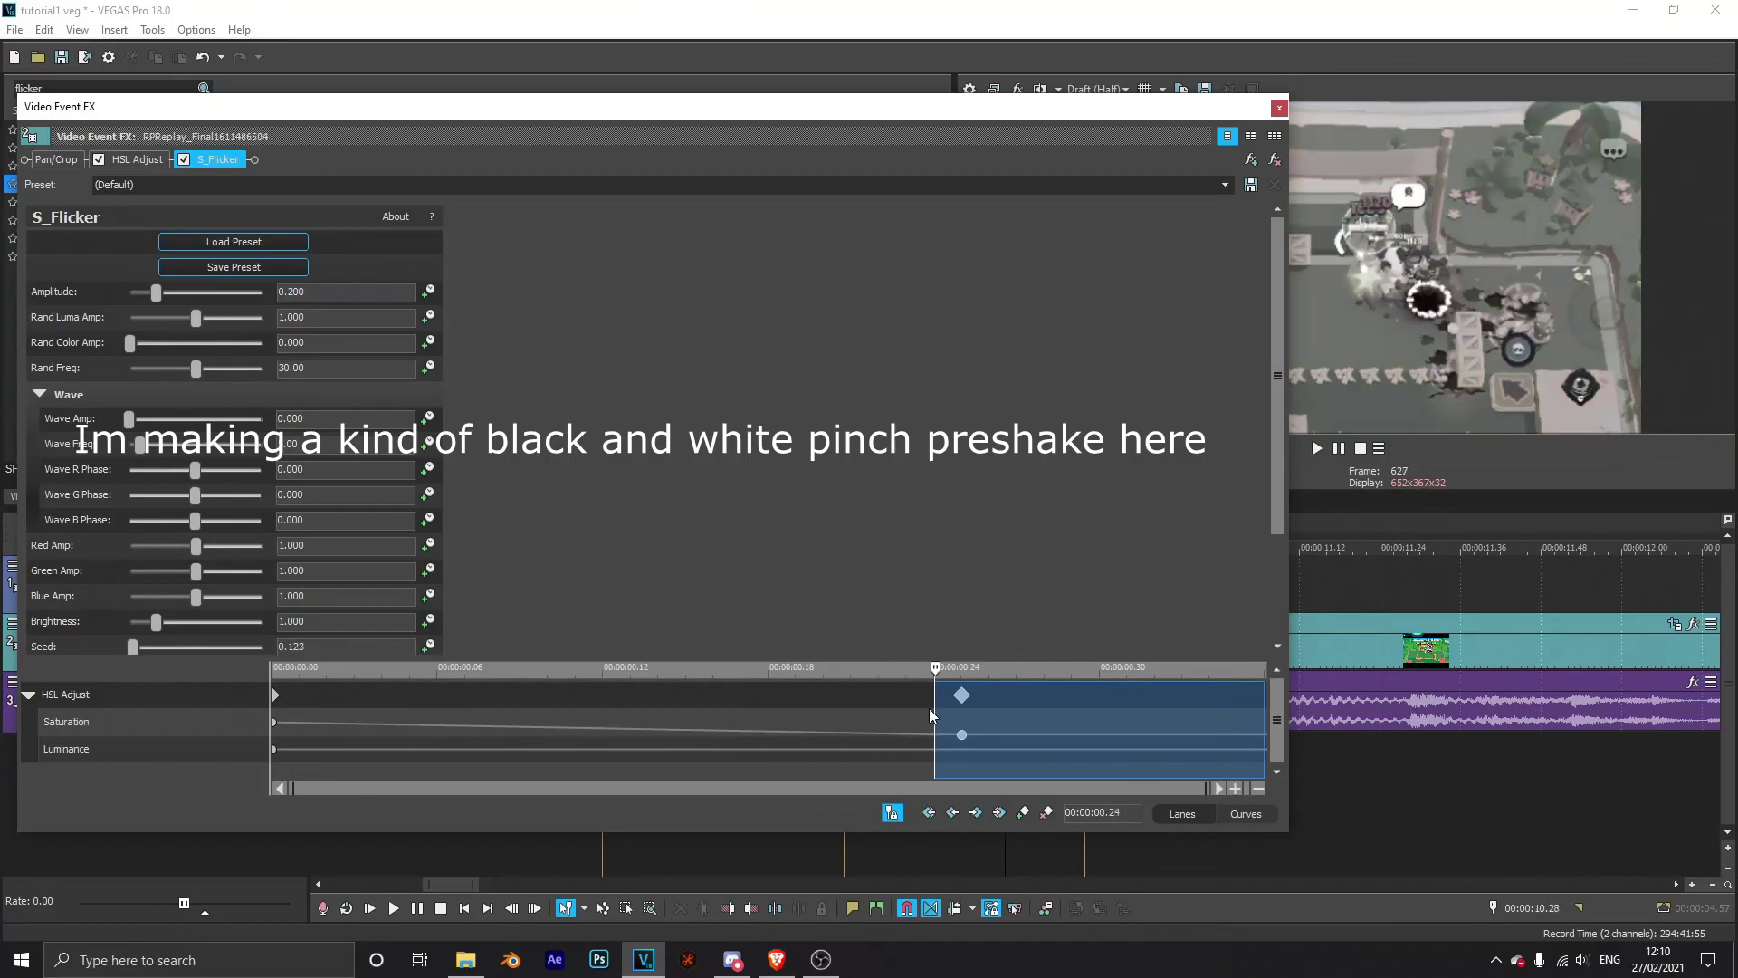
click(931, 708)
click(429, 291)
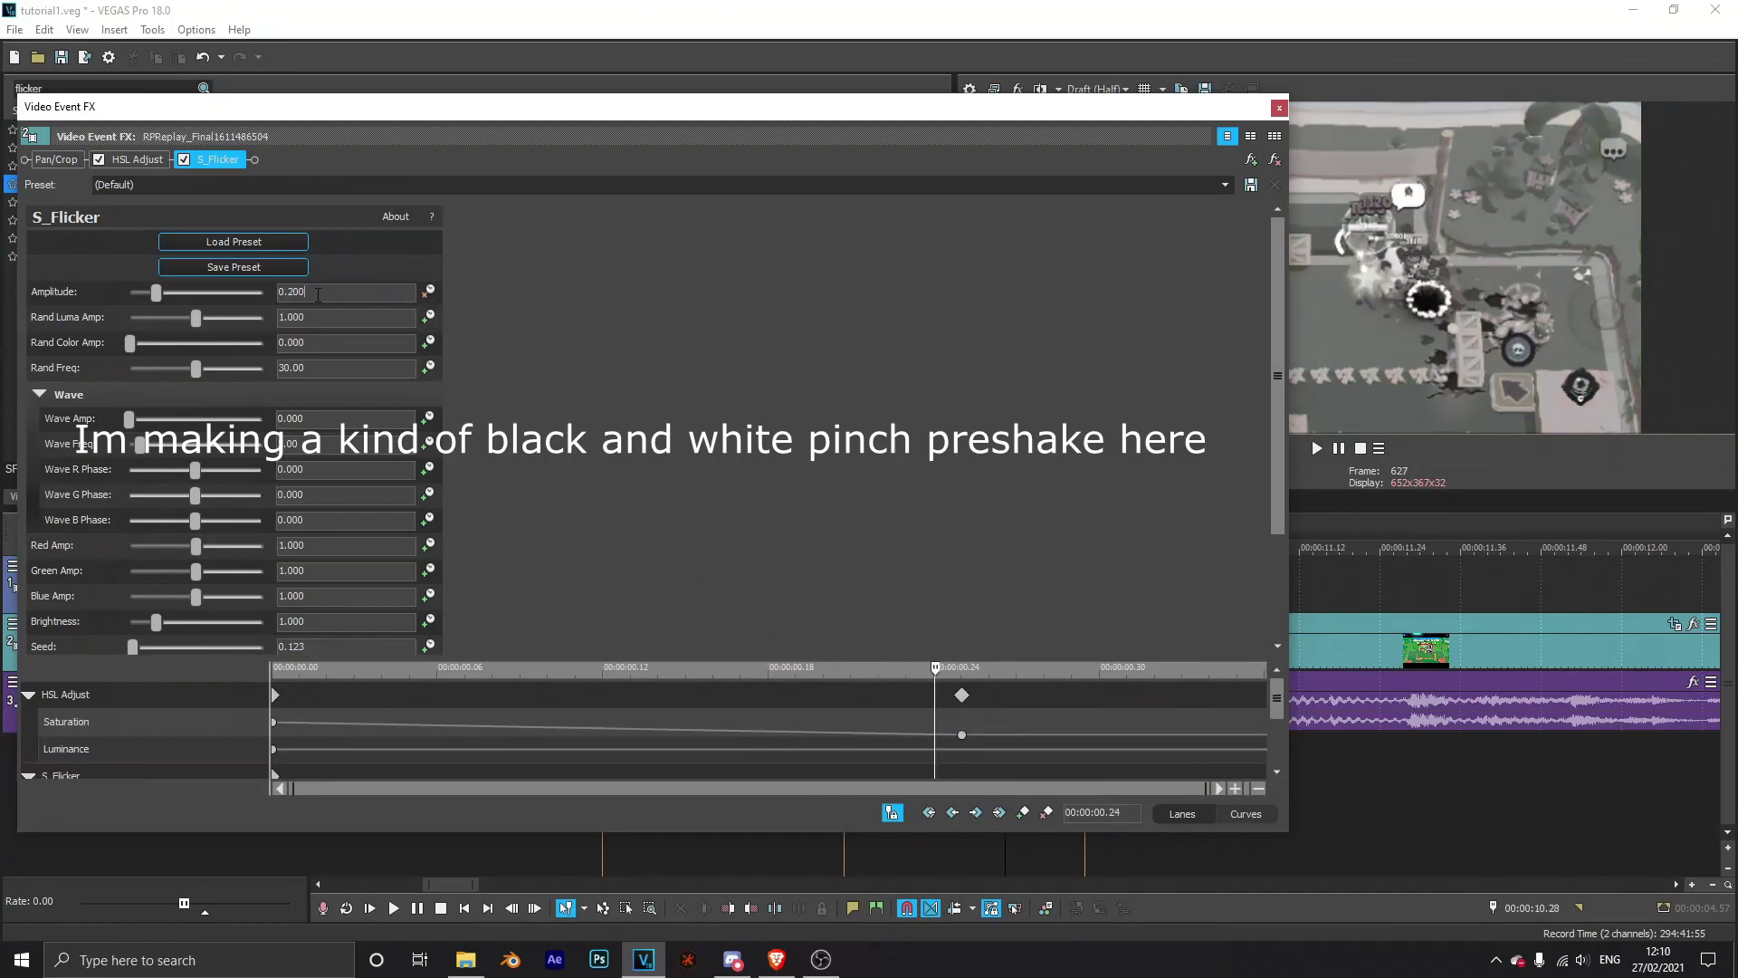
text(1)
key(Return)
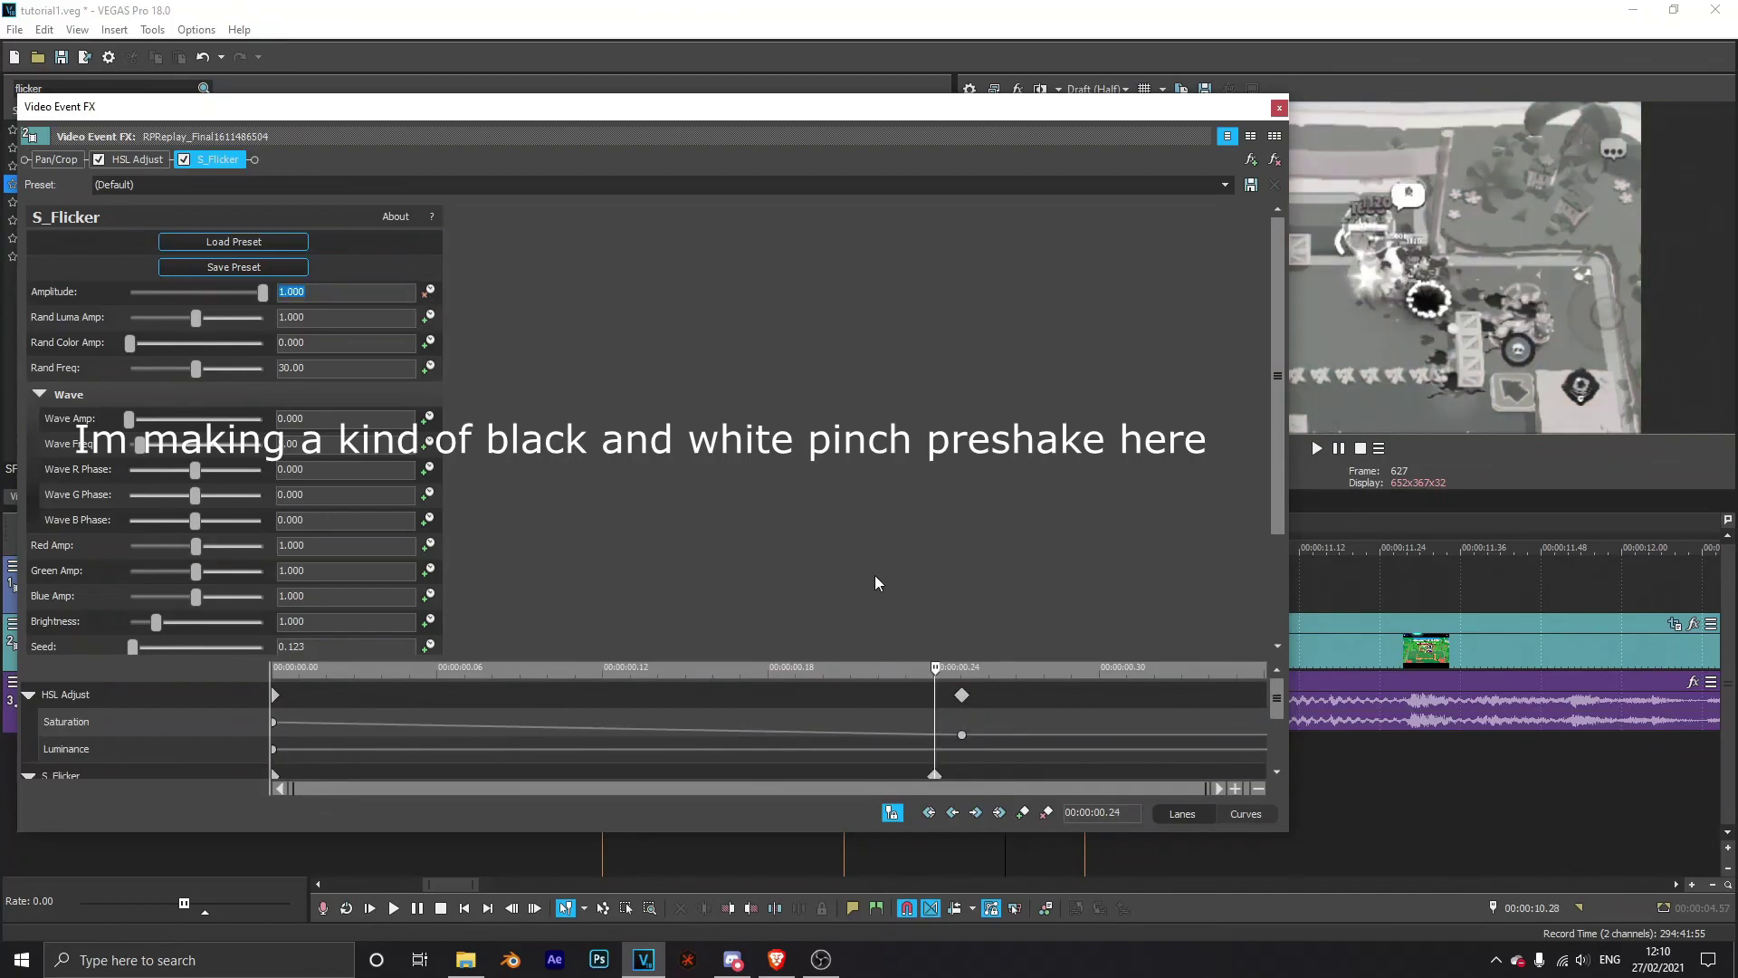
drag(938, 688, 1303, 742)
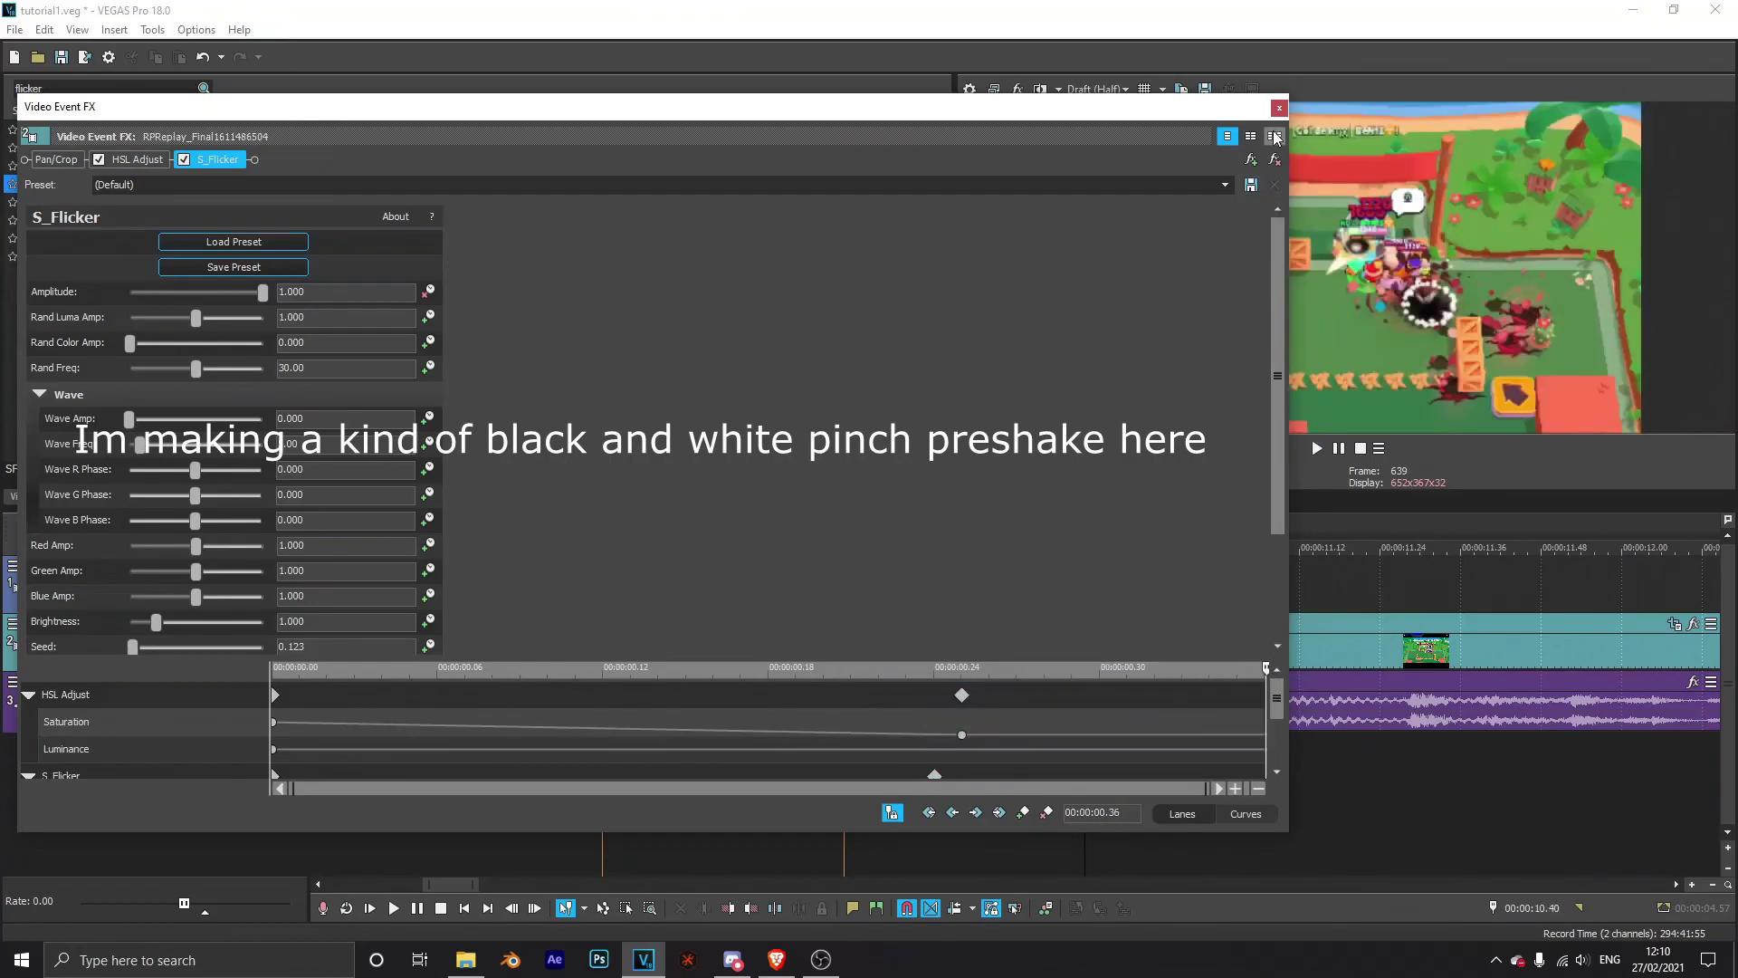
click(1279, 108)
Step: Add Pinch/Punch with the Reset to None preset to the marker 6 segment and animate it
text(pinch)
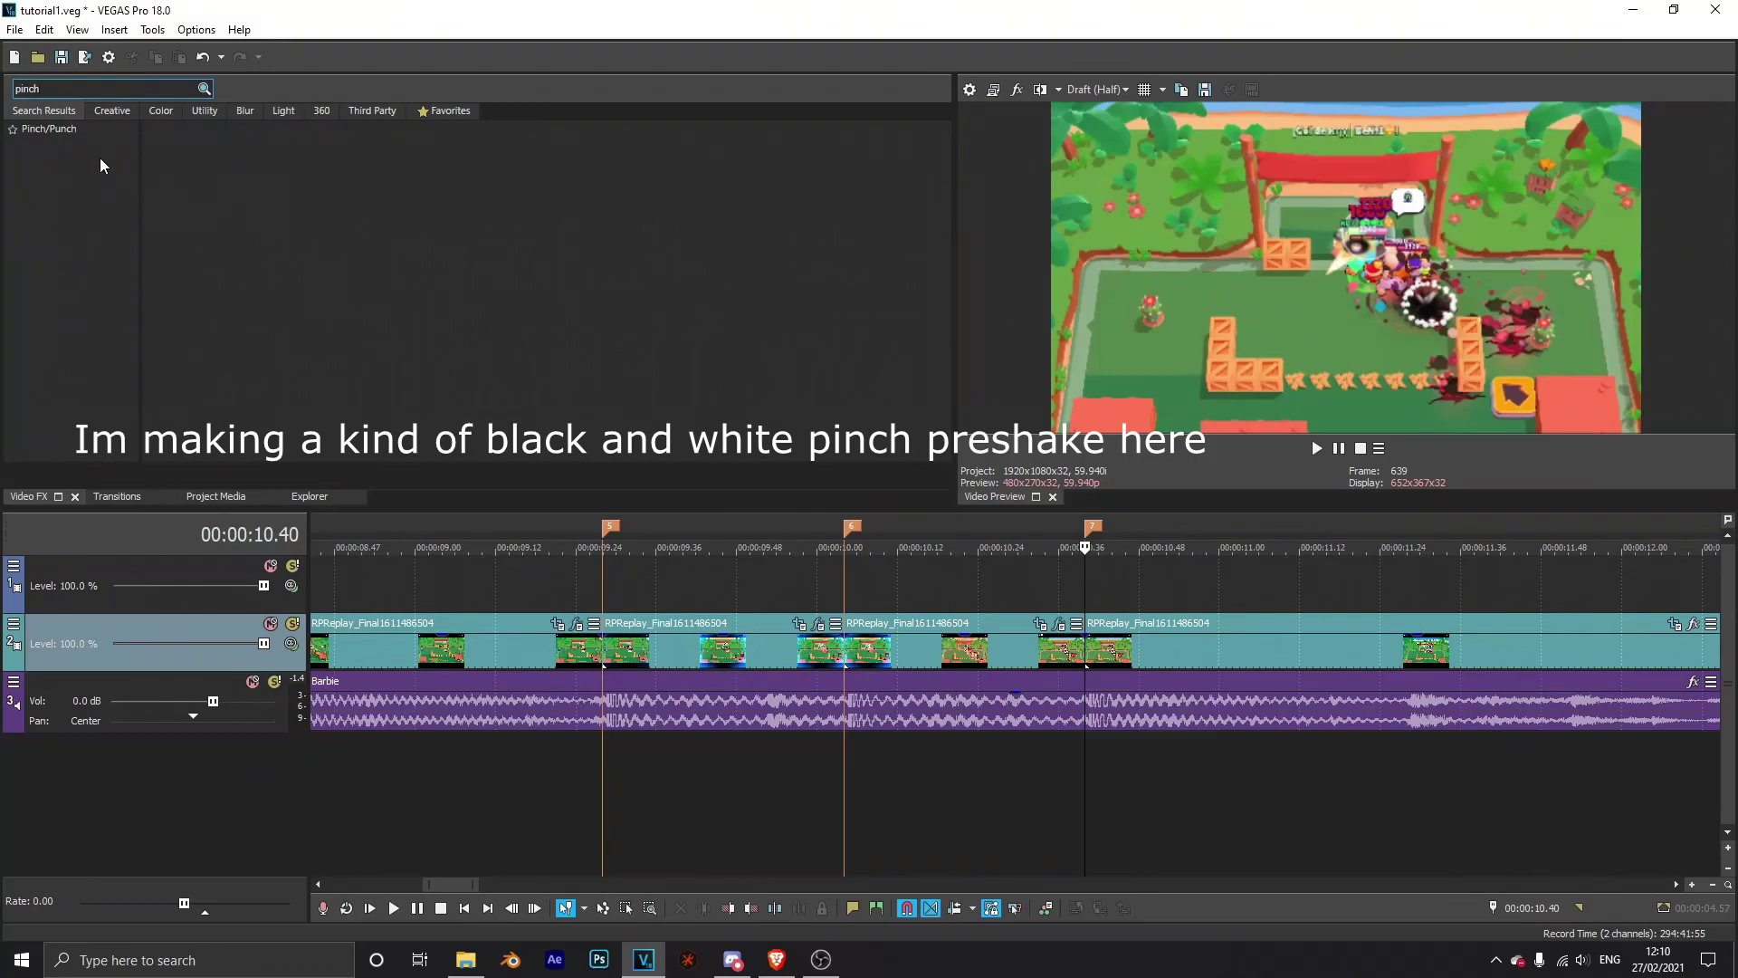
click(82, 131)
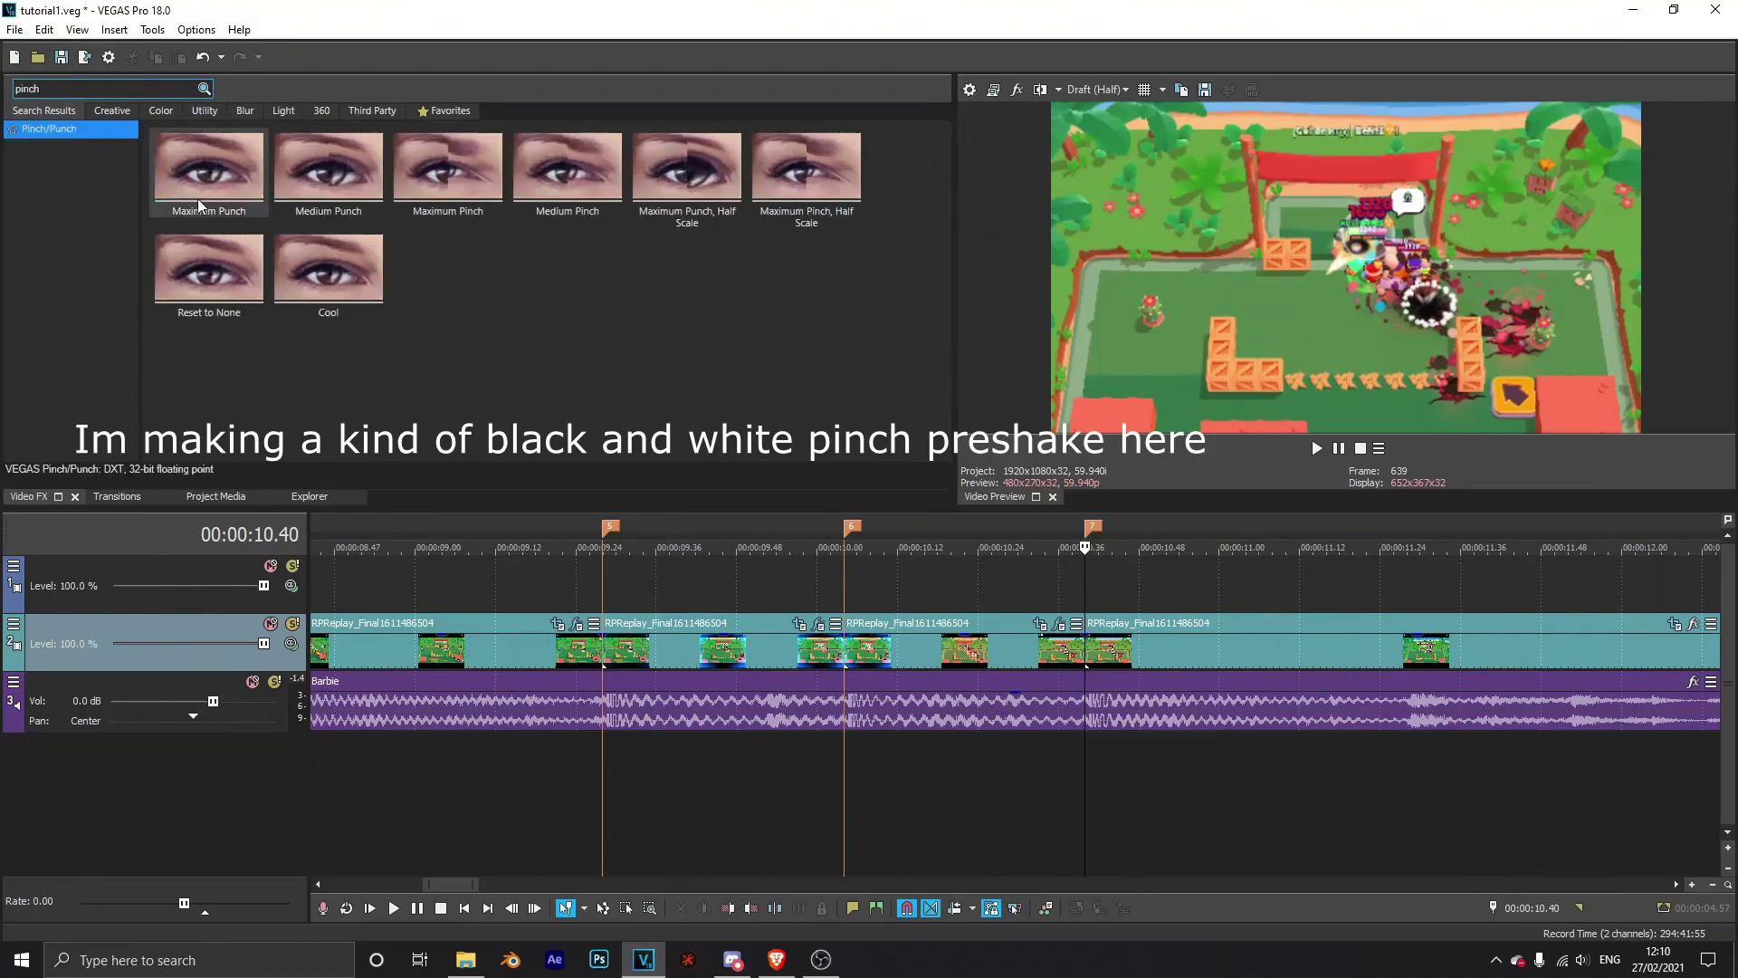
drag(217, 249, 913, 621)
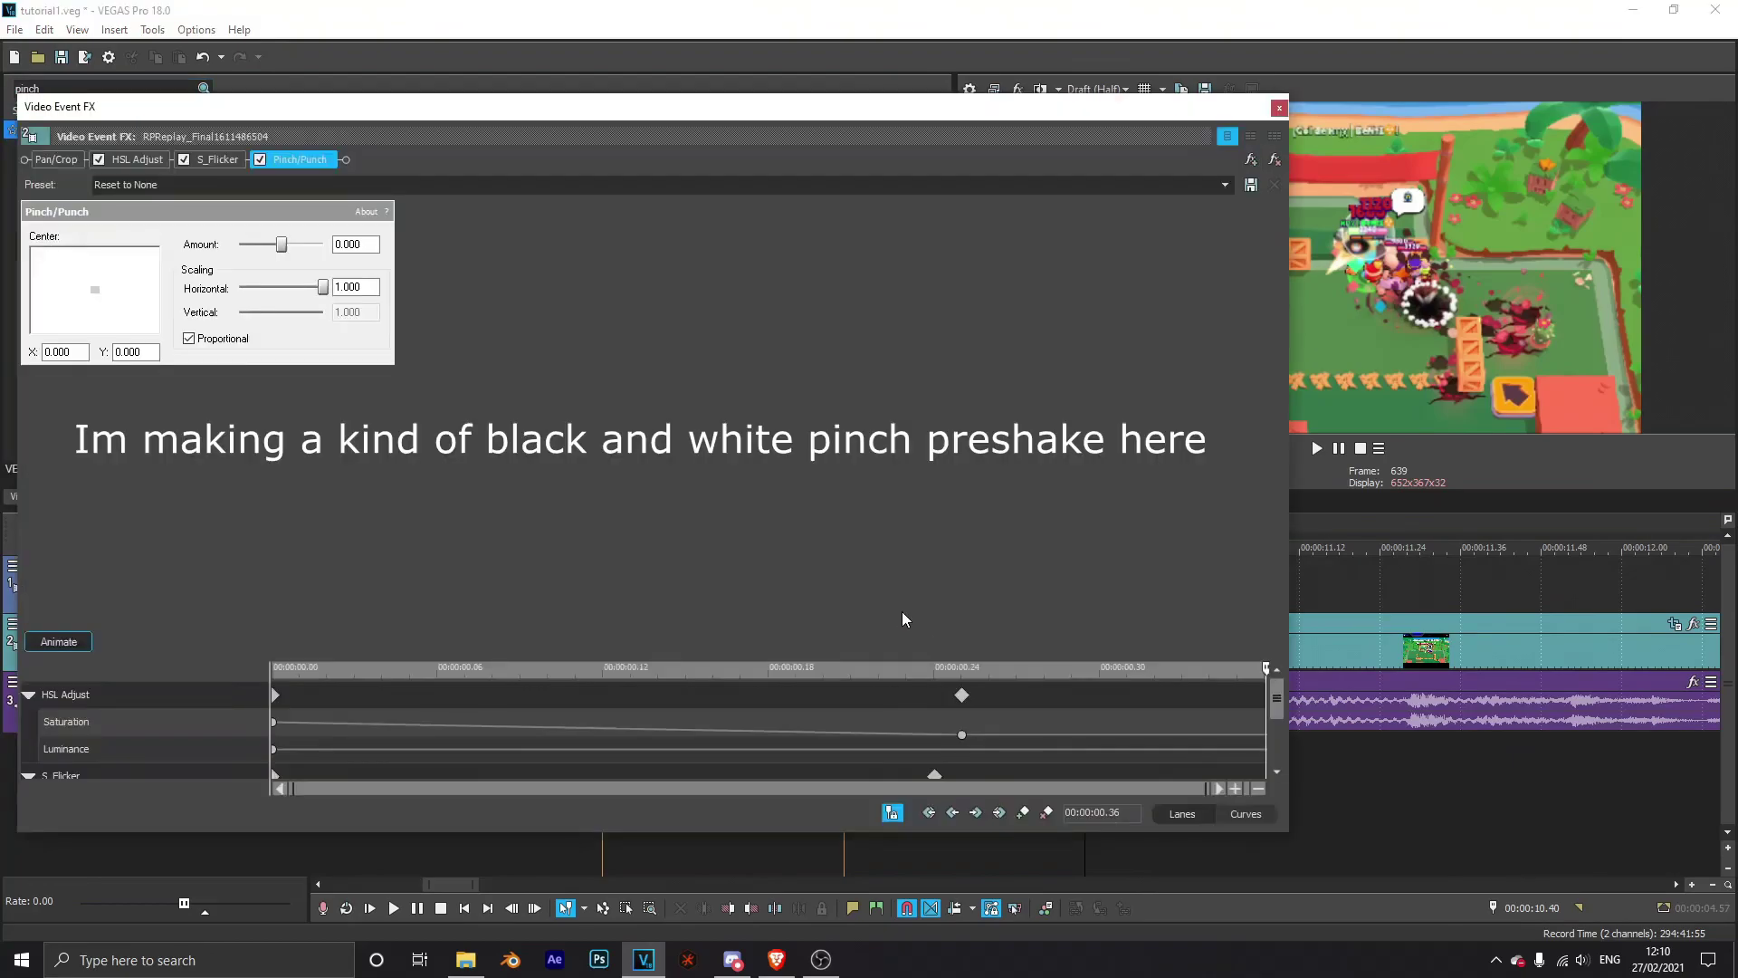
drag(1264, 664, 1338, 703)
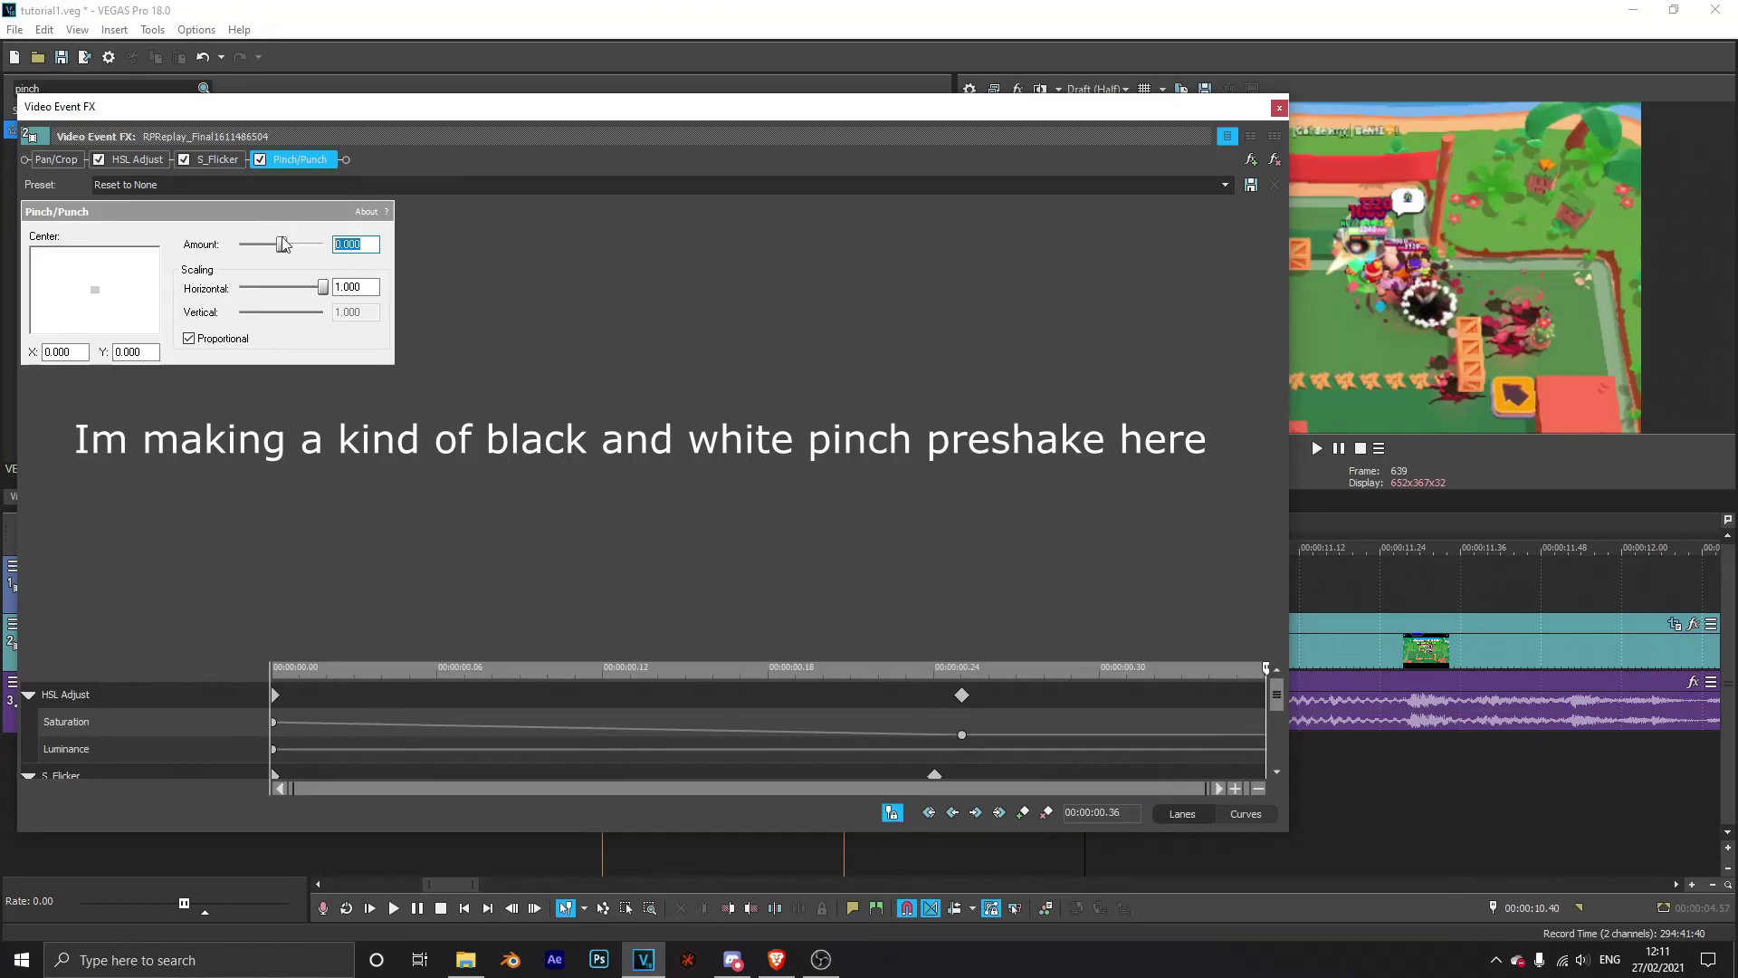
click(1279, 110)
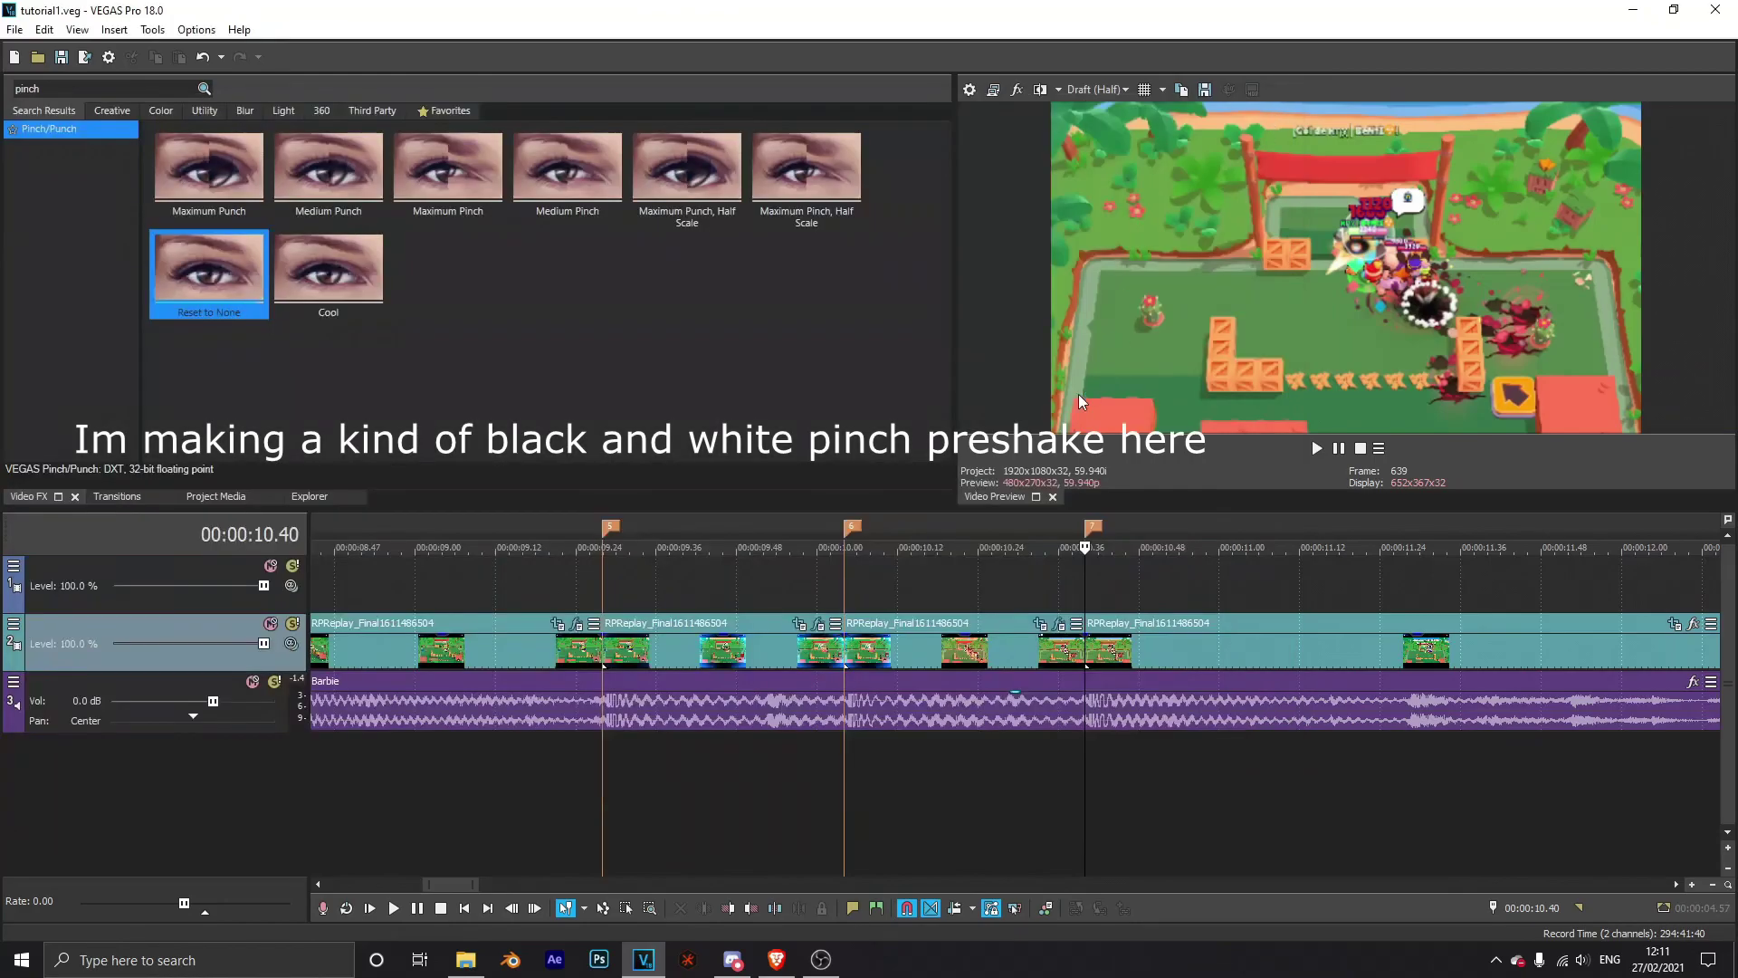
Step: Play back the edit from just before marker 5 to review the preshake
click(1024, 780)
drag(769, 786, 1548, 702)
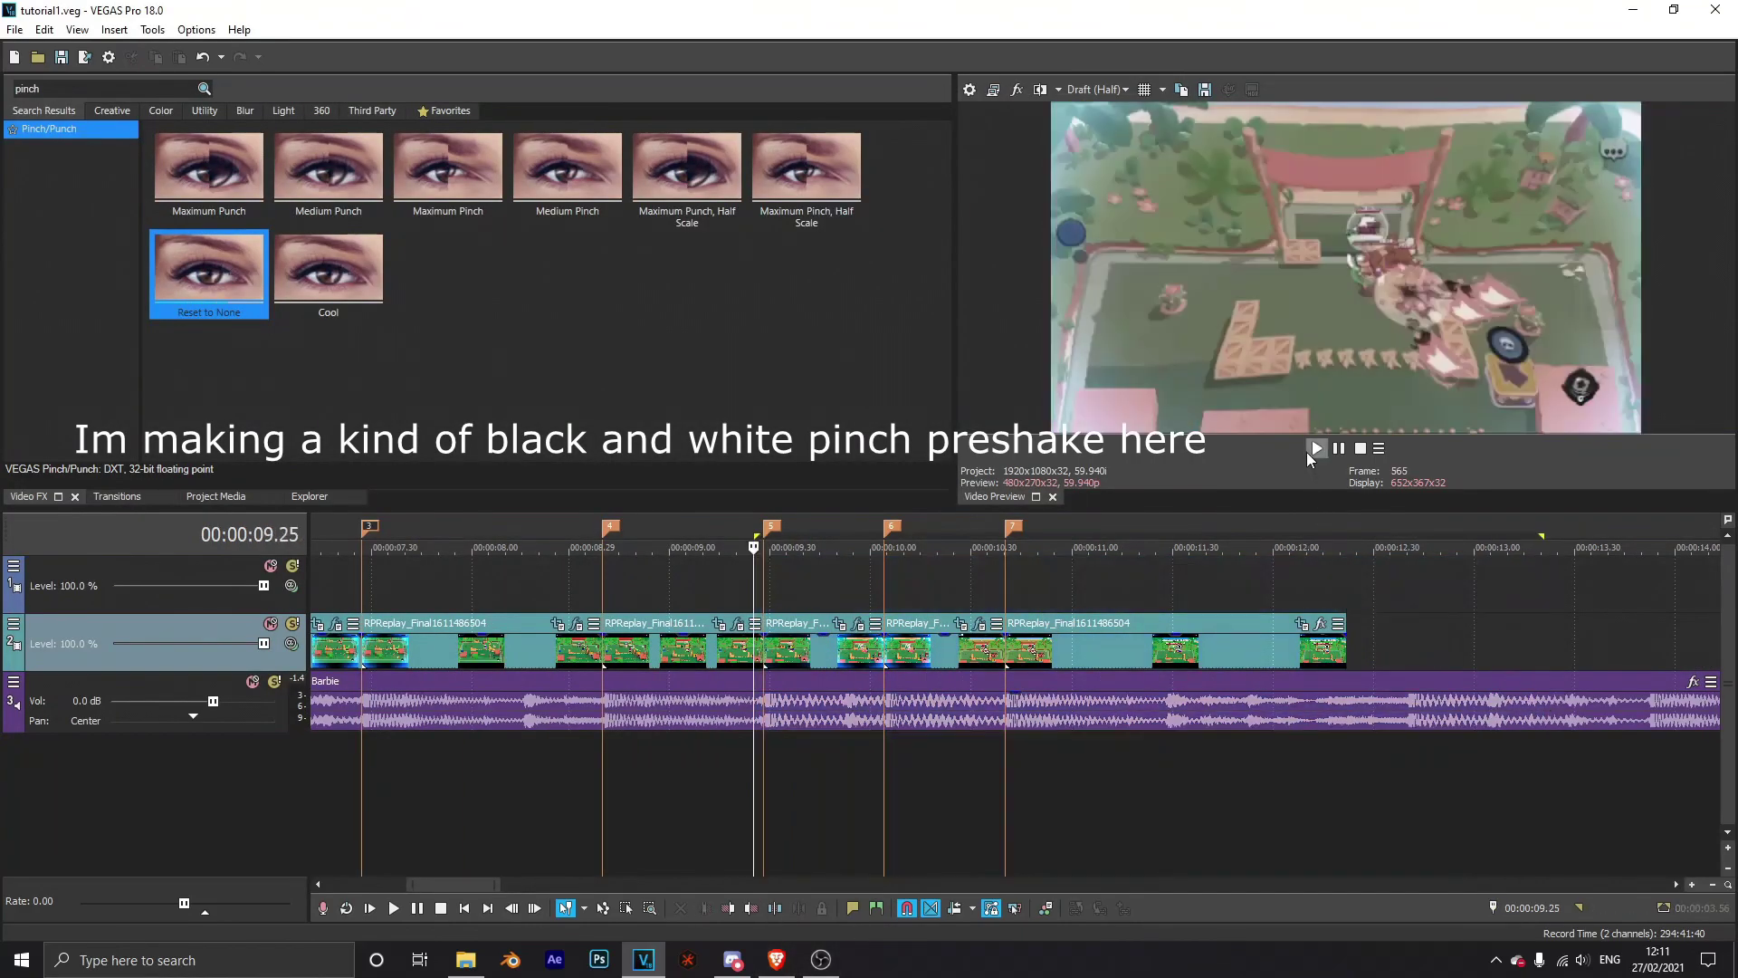
click(1316, 448)
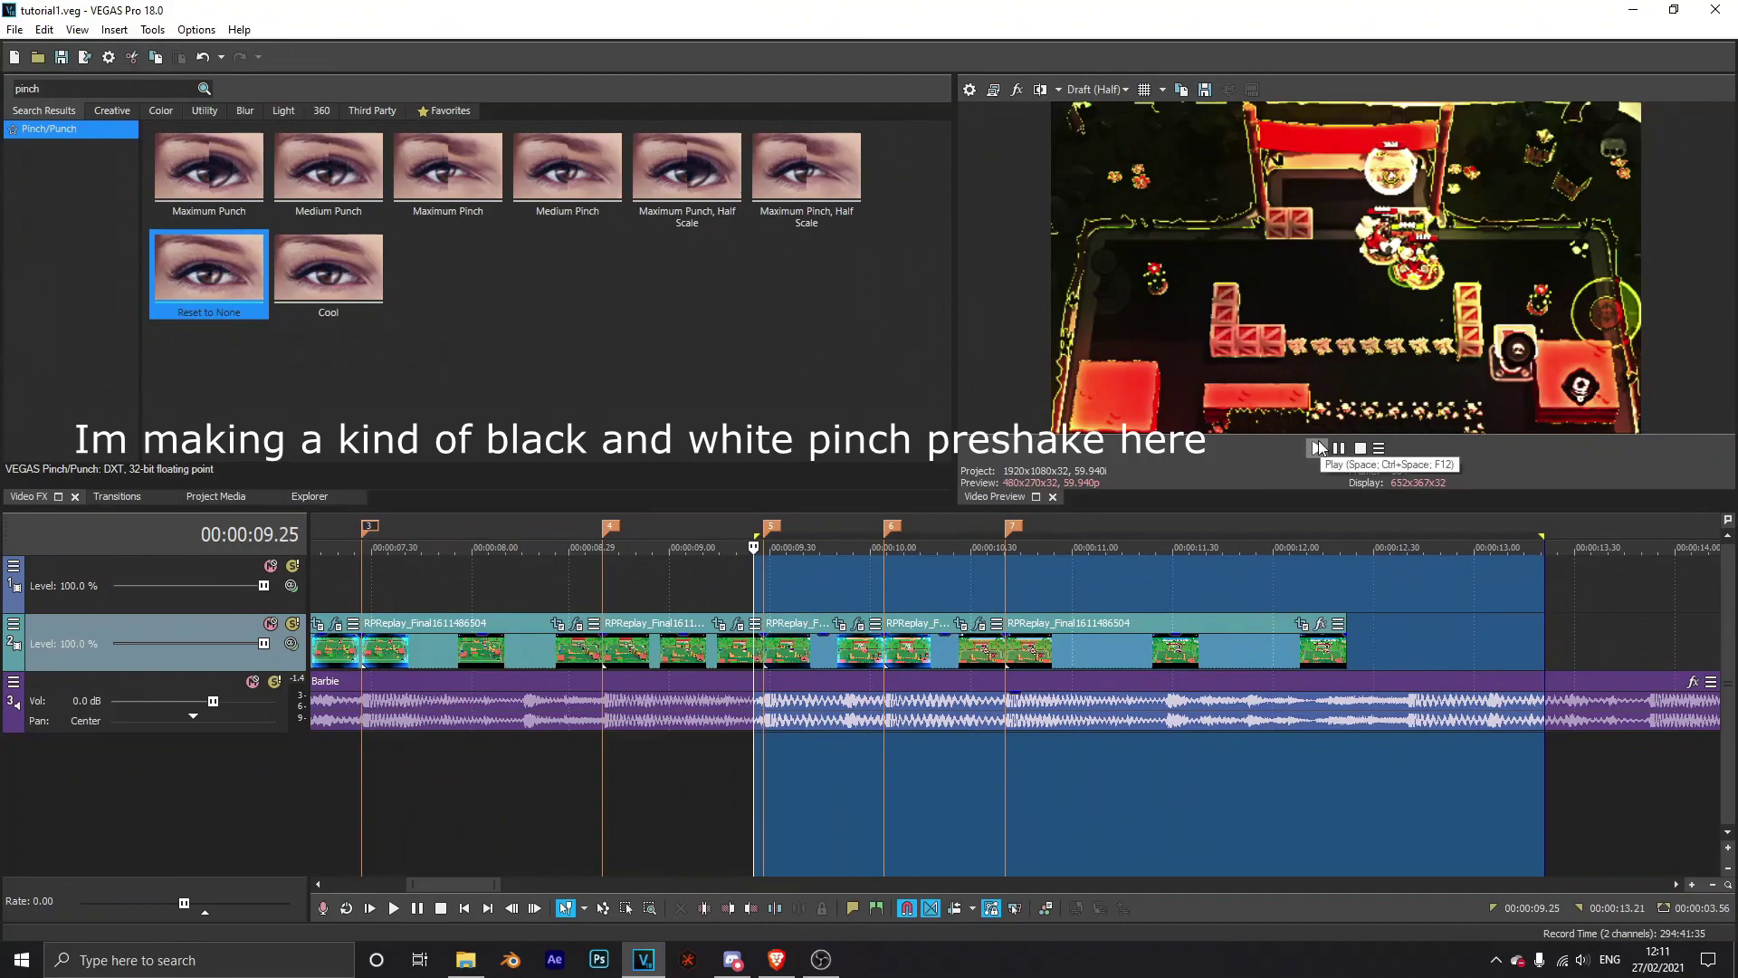
click(1320, 449)
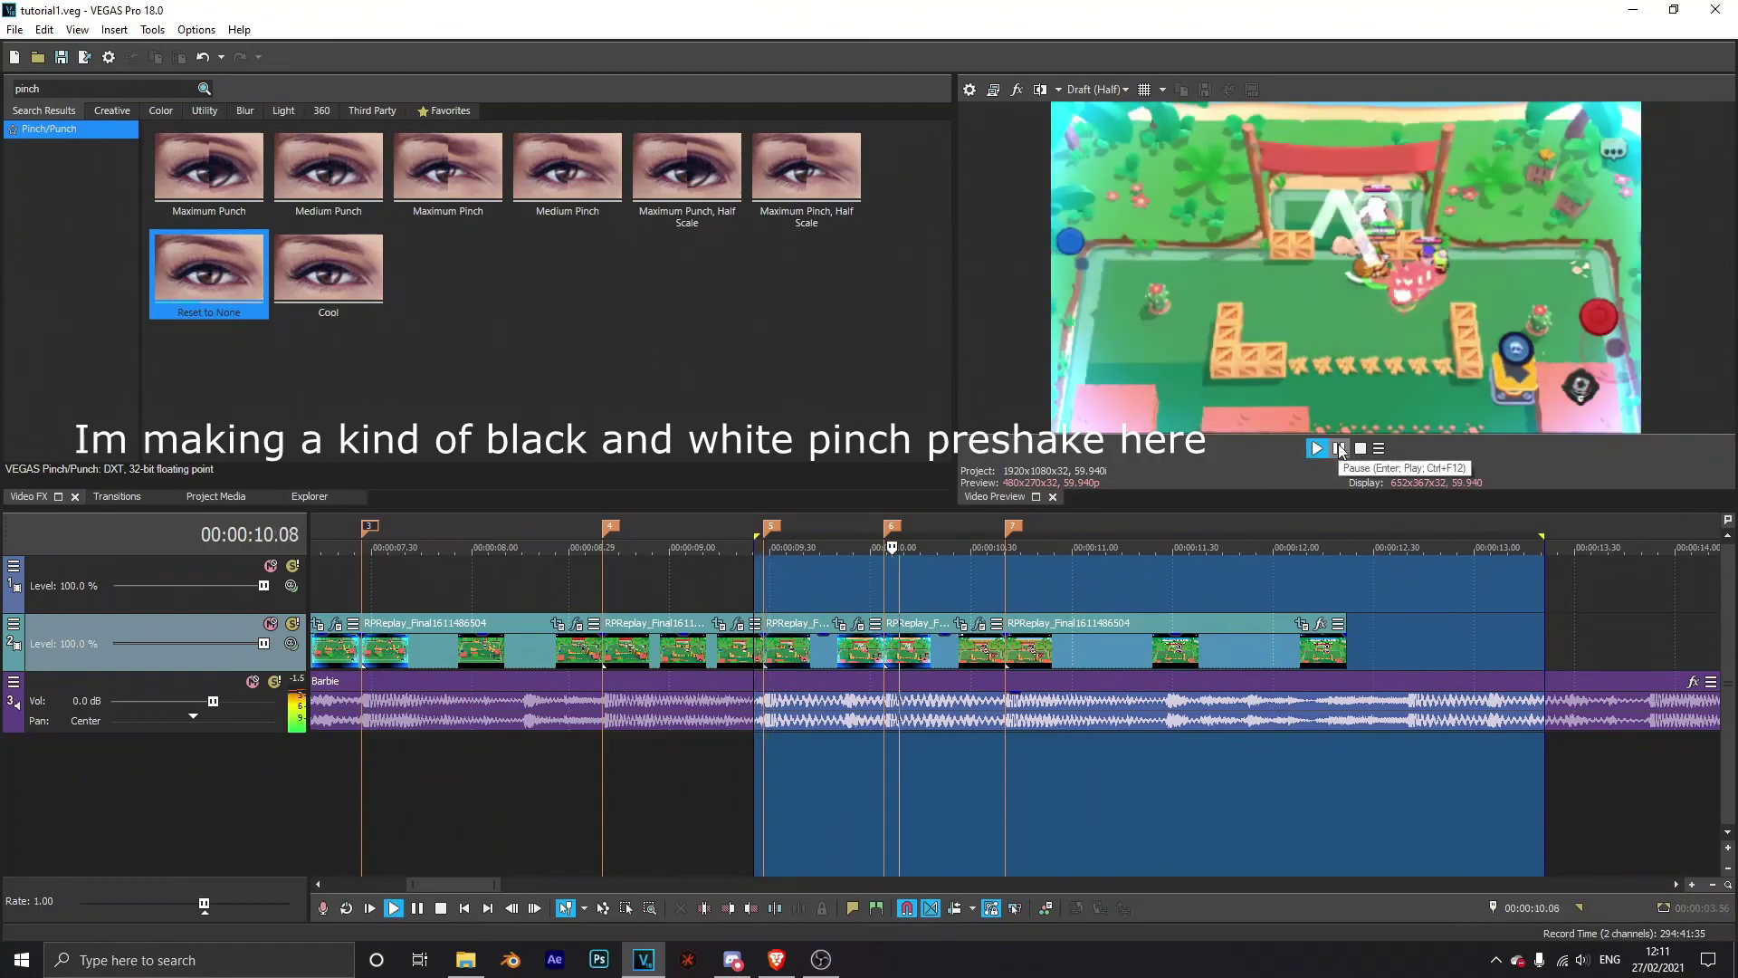
click(1321, 448)
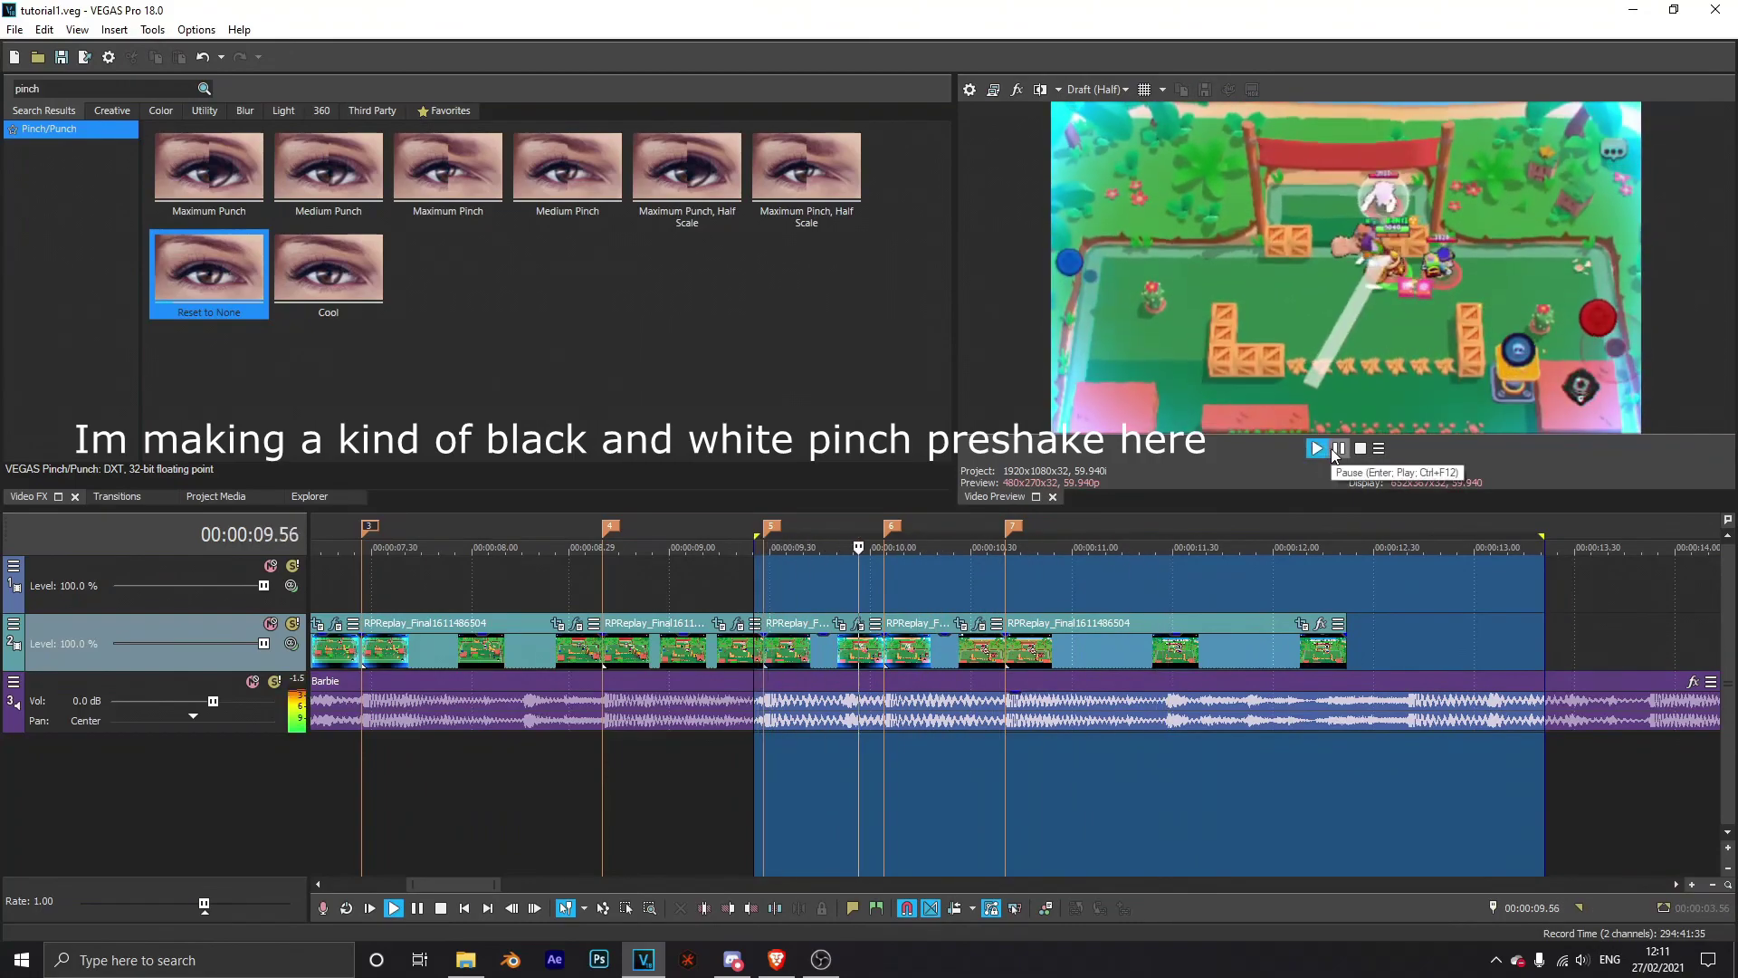
click(1059, 611)
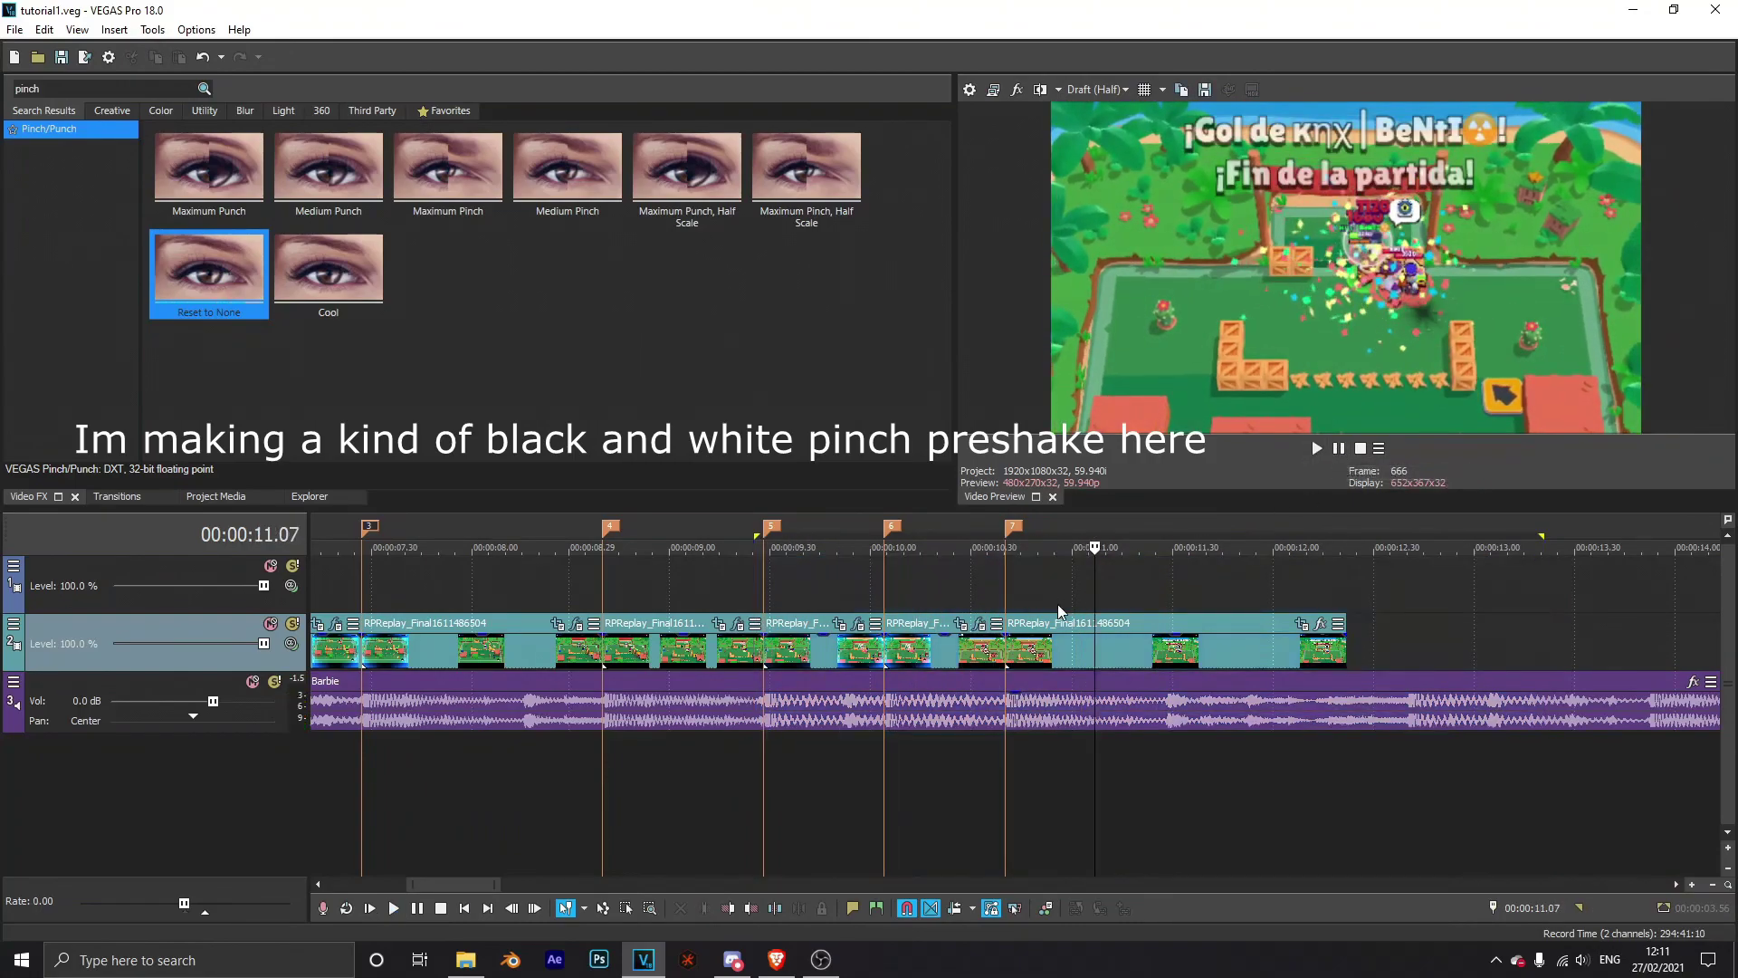
Step: Add a Pan/Crop position keyframe at 00:00:00.11 in the marker 6 segment
click(904, 634)
click(961, 623)
drag(150, 750, 629, 761)
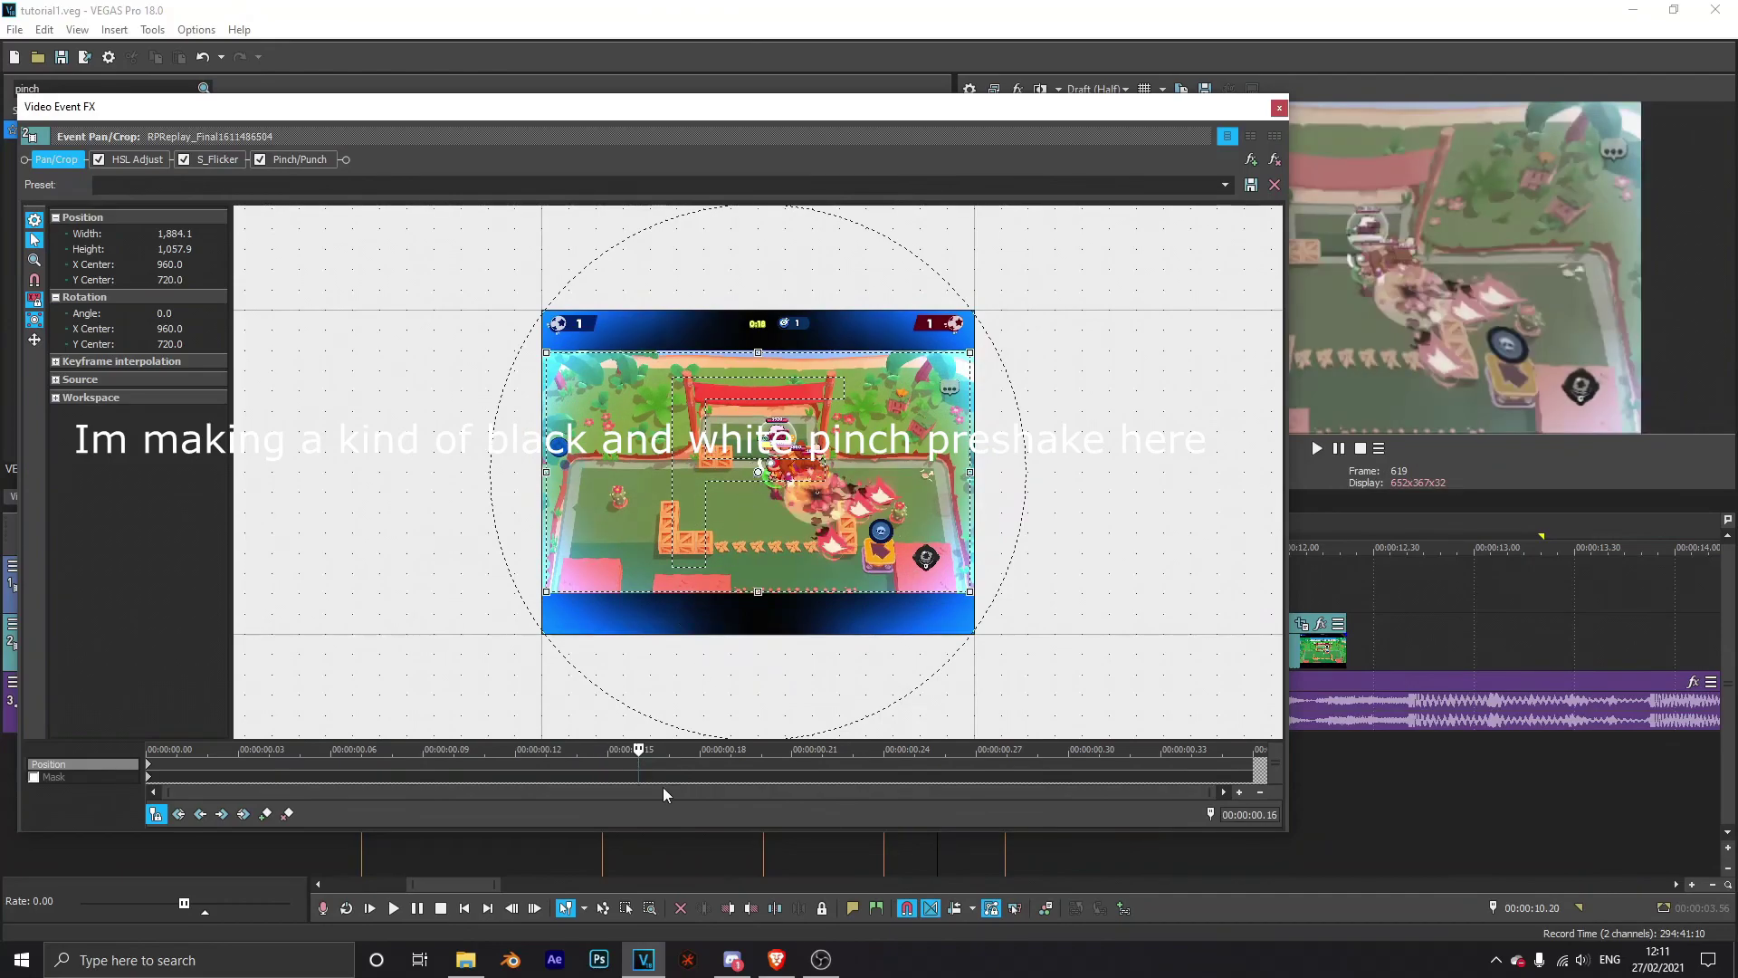
drag(641, 750, 484, 751)
click(265, 813)
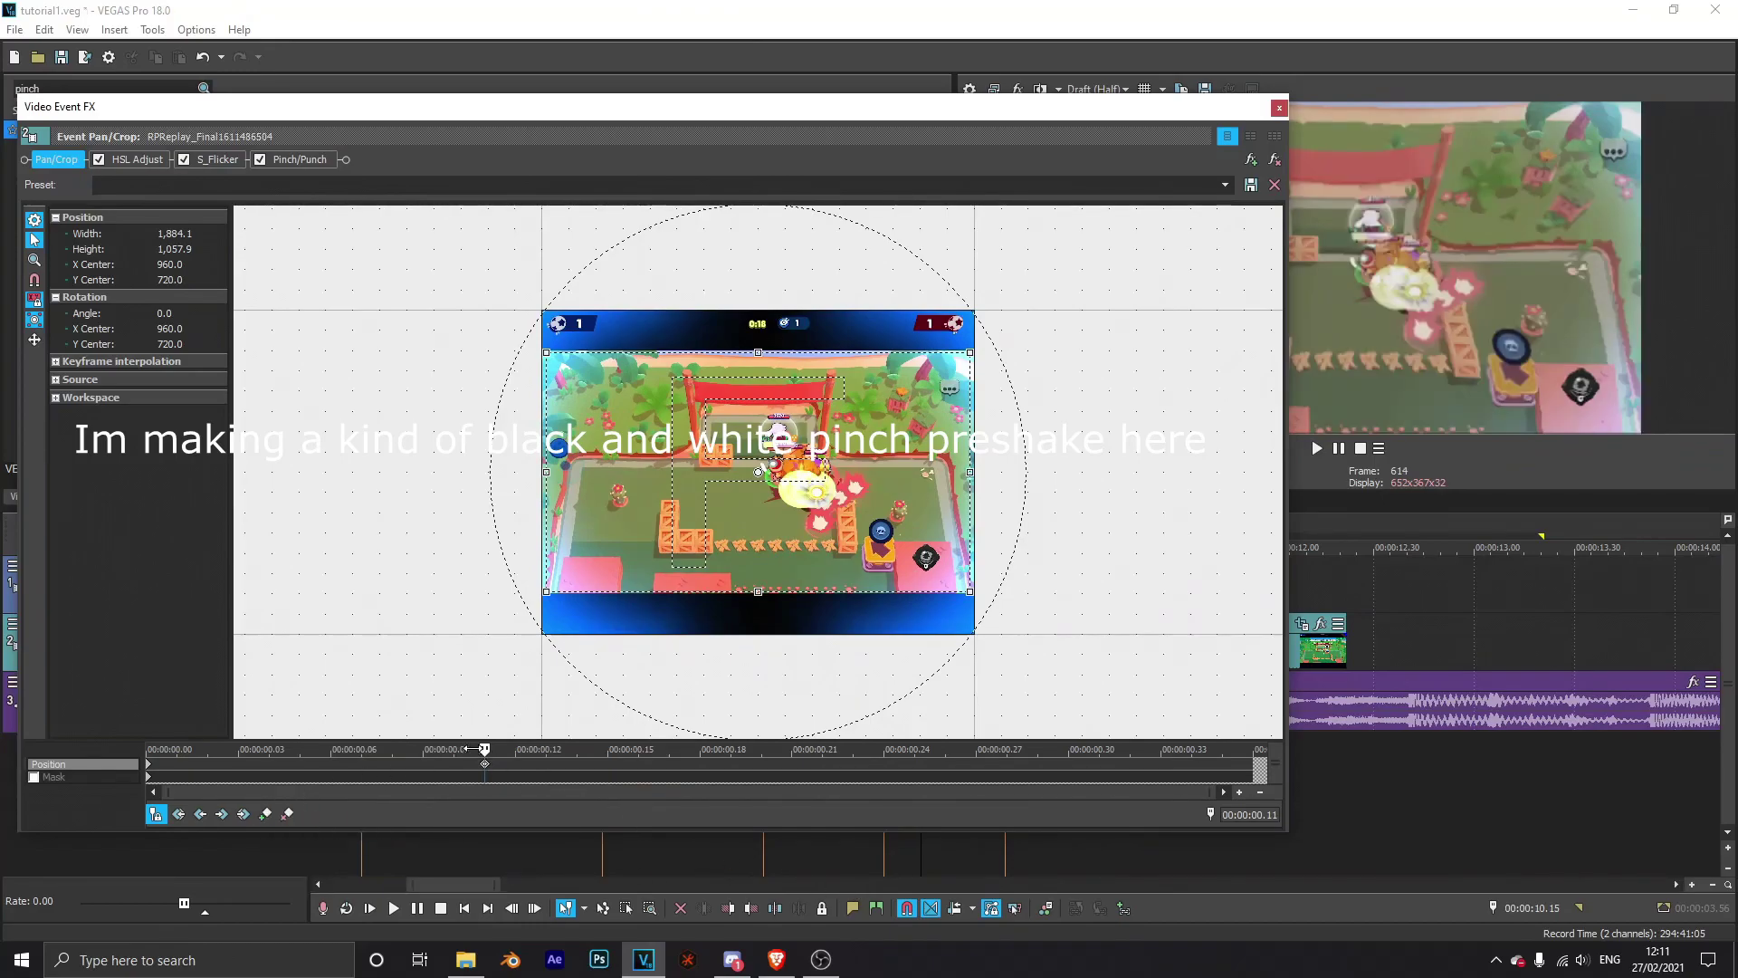
Step: At 00:00:00.34, reduce the marker 6 segment's Pan/Crop height to about 776.5 and rotate the frame about 5.5 degrees
drag(614, 747, 1193, 750)
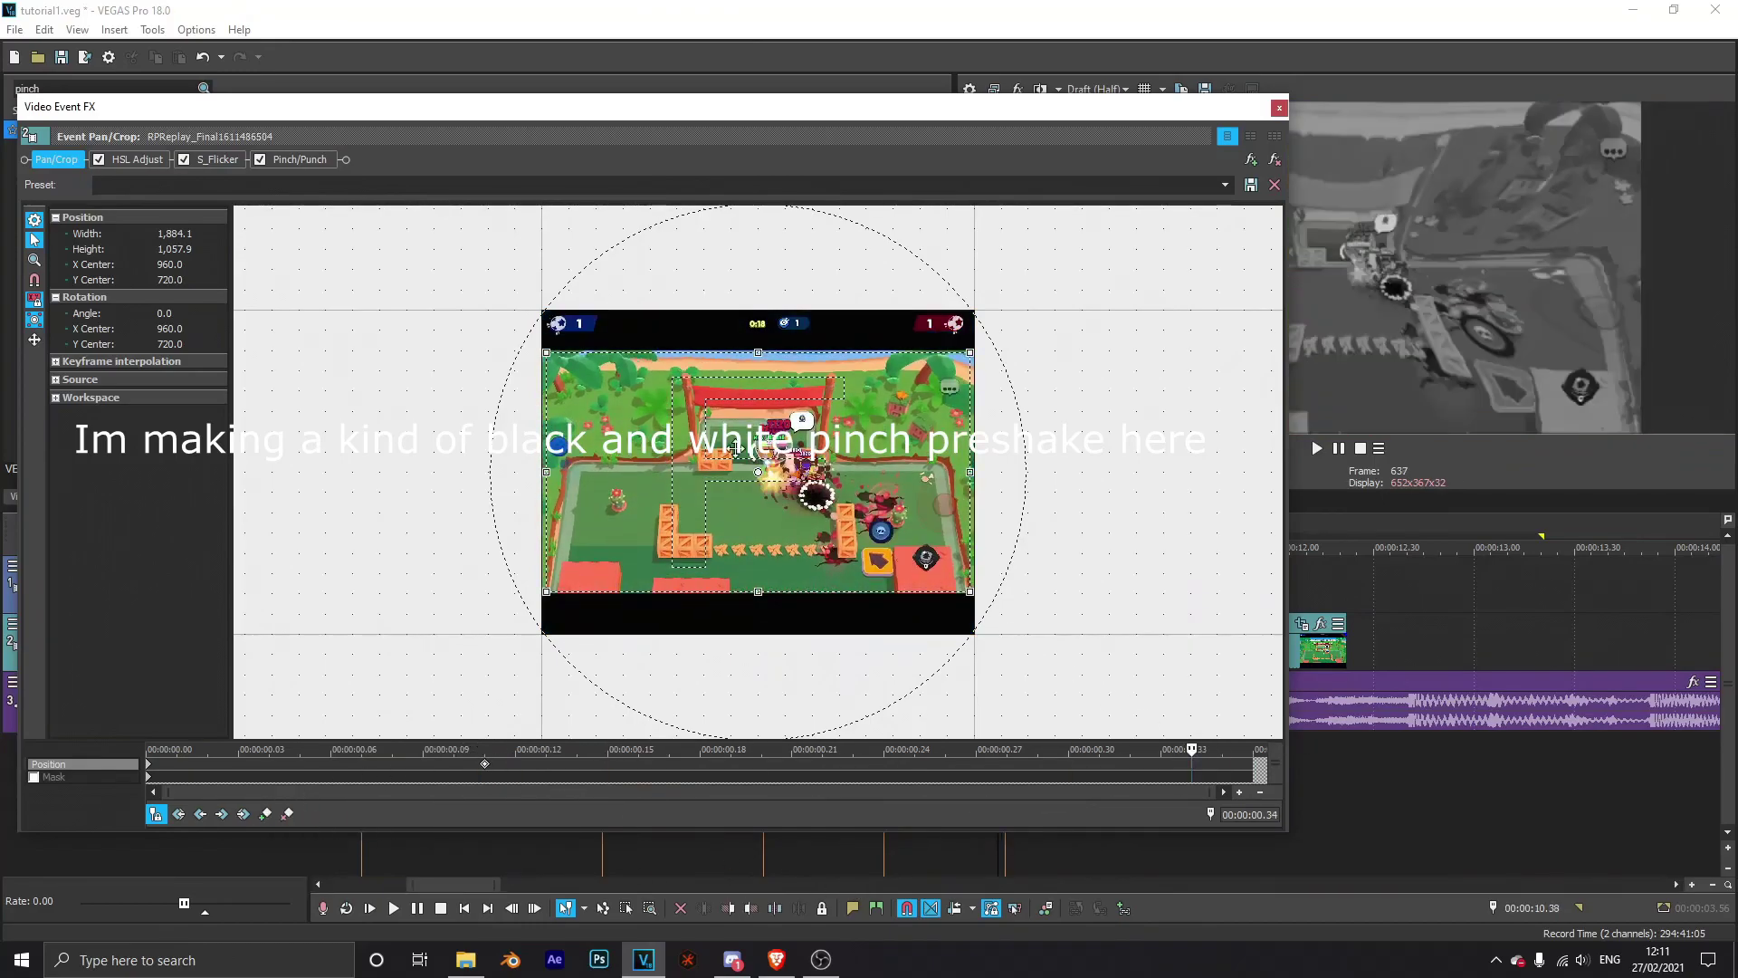
drag(761, 595, 760, 561)
mouse_move(884, 298)
mouse_down()
mouse_move(849, 268)
mouse_move(895, 280)
mouse_up()
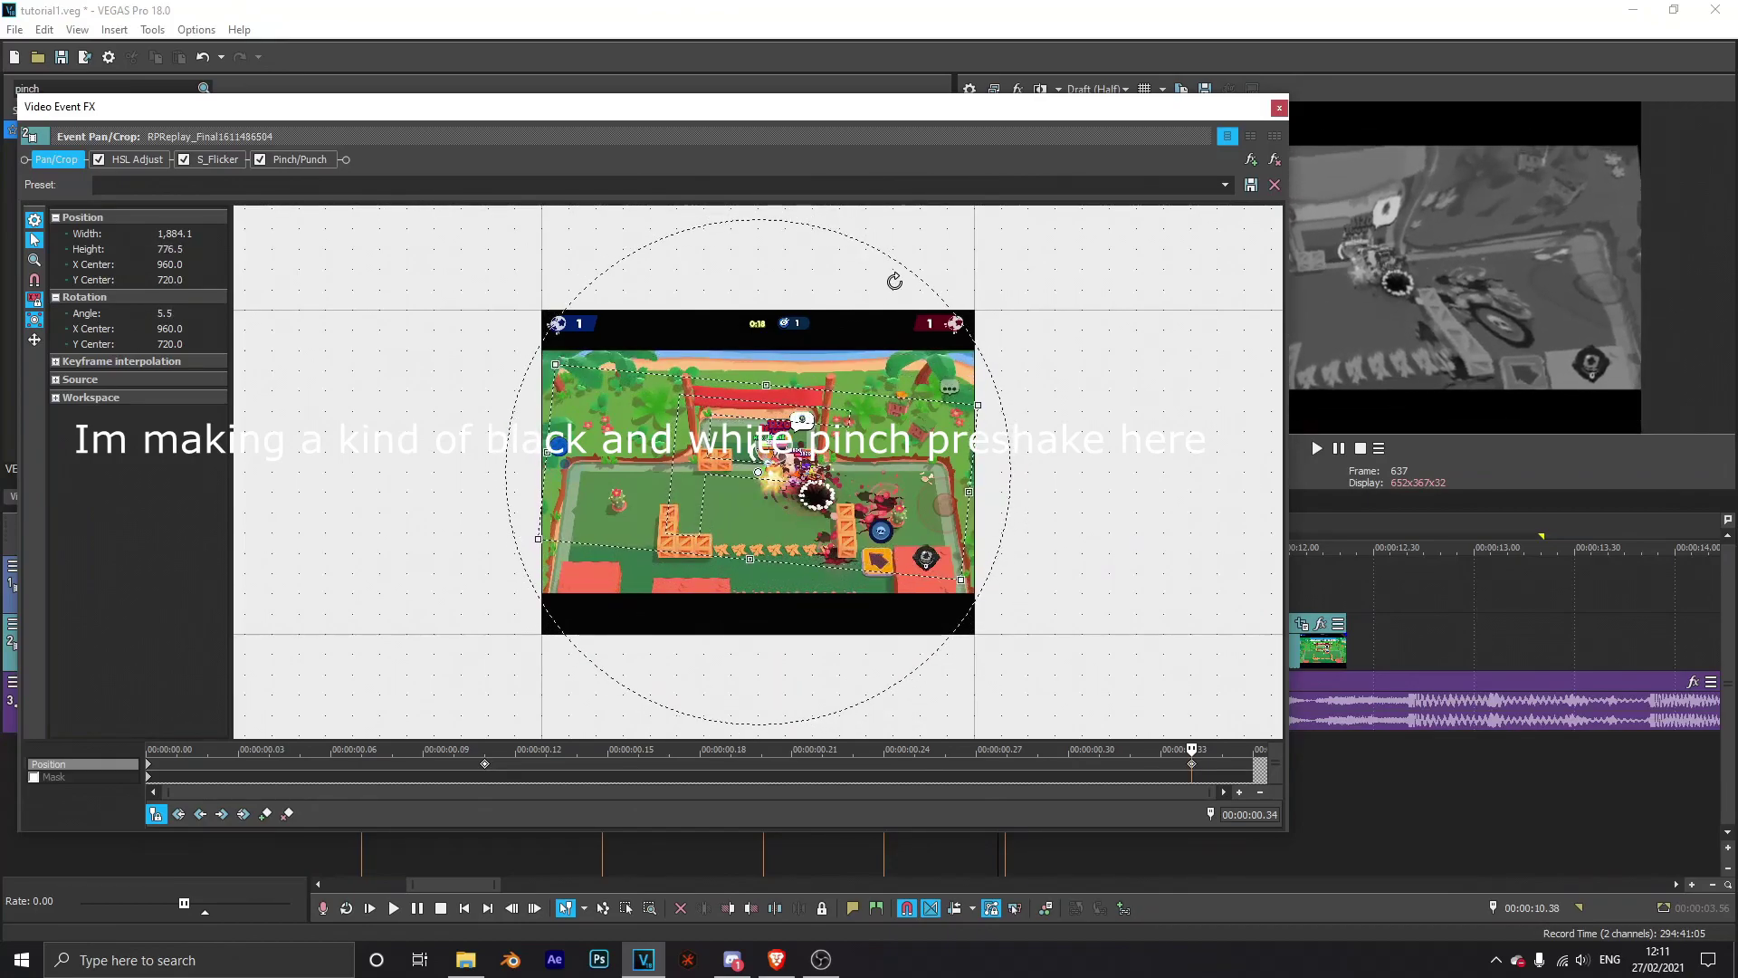
Step: Play back the edit from just before marker 6 through the last clip to review the black-and-white pinch preshake
click(1280, 111)
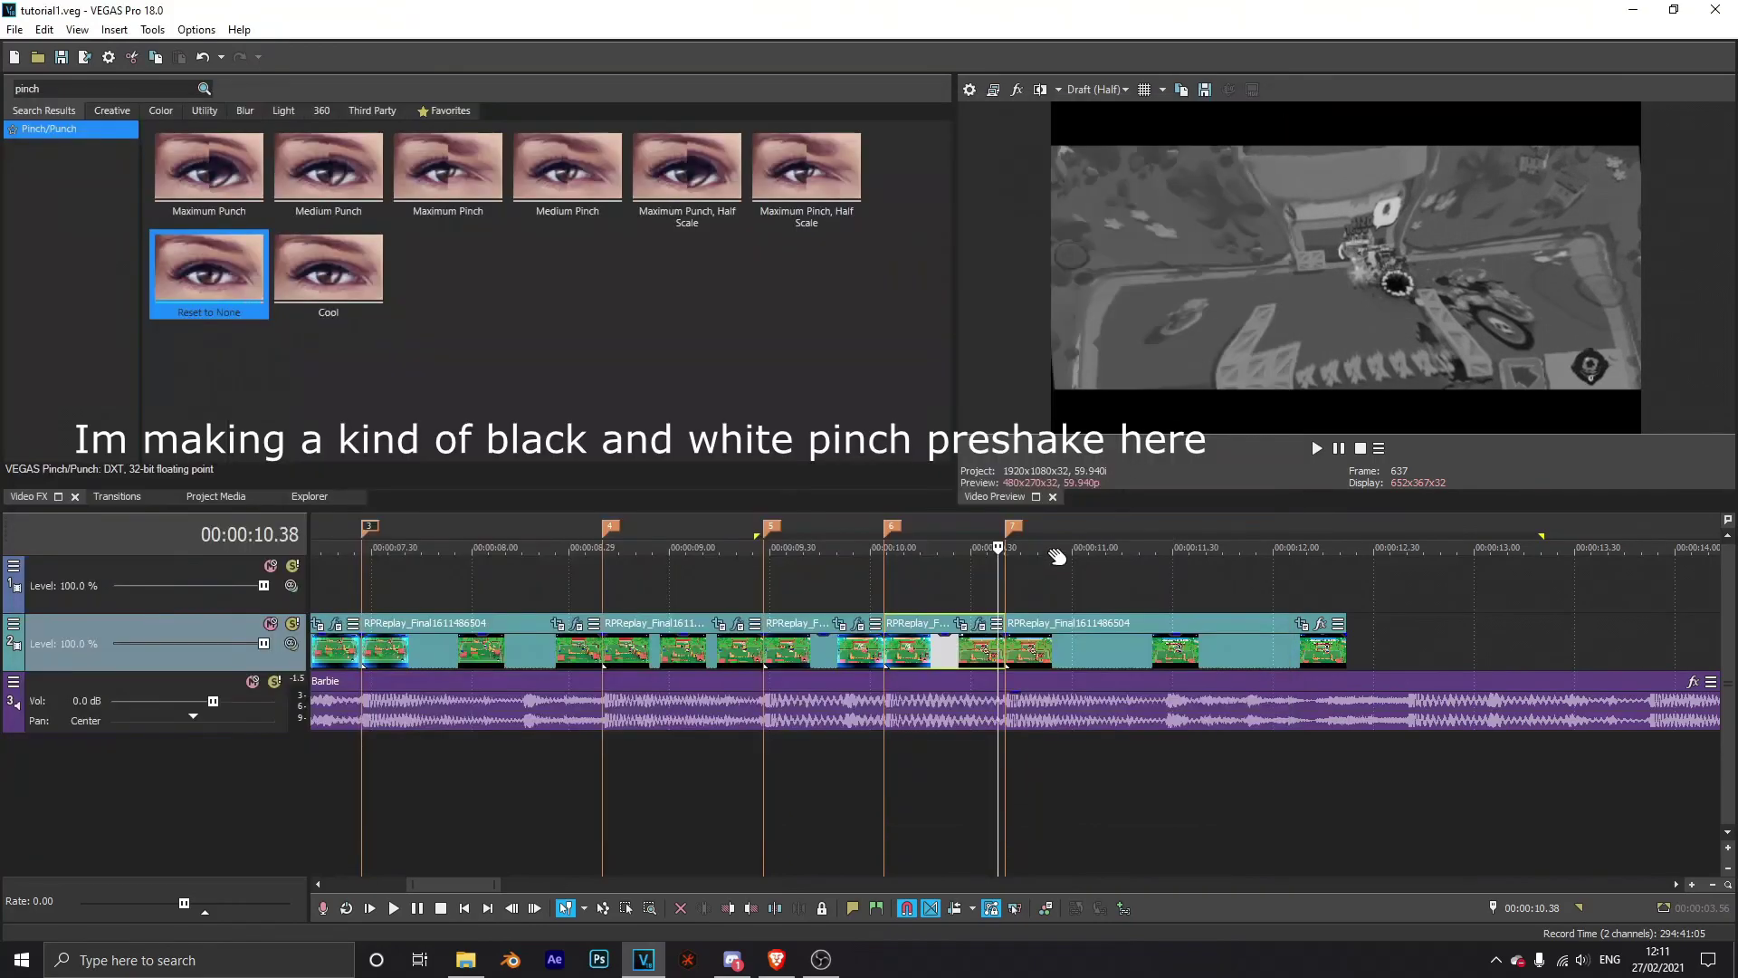
click(868, 568)
click(1317, 448)
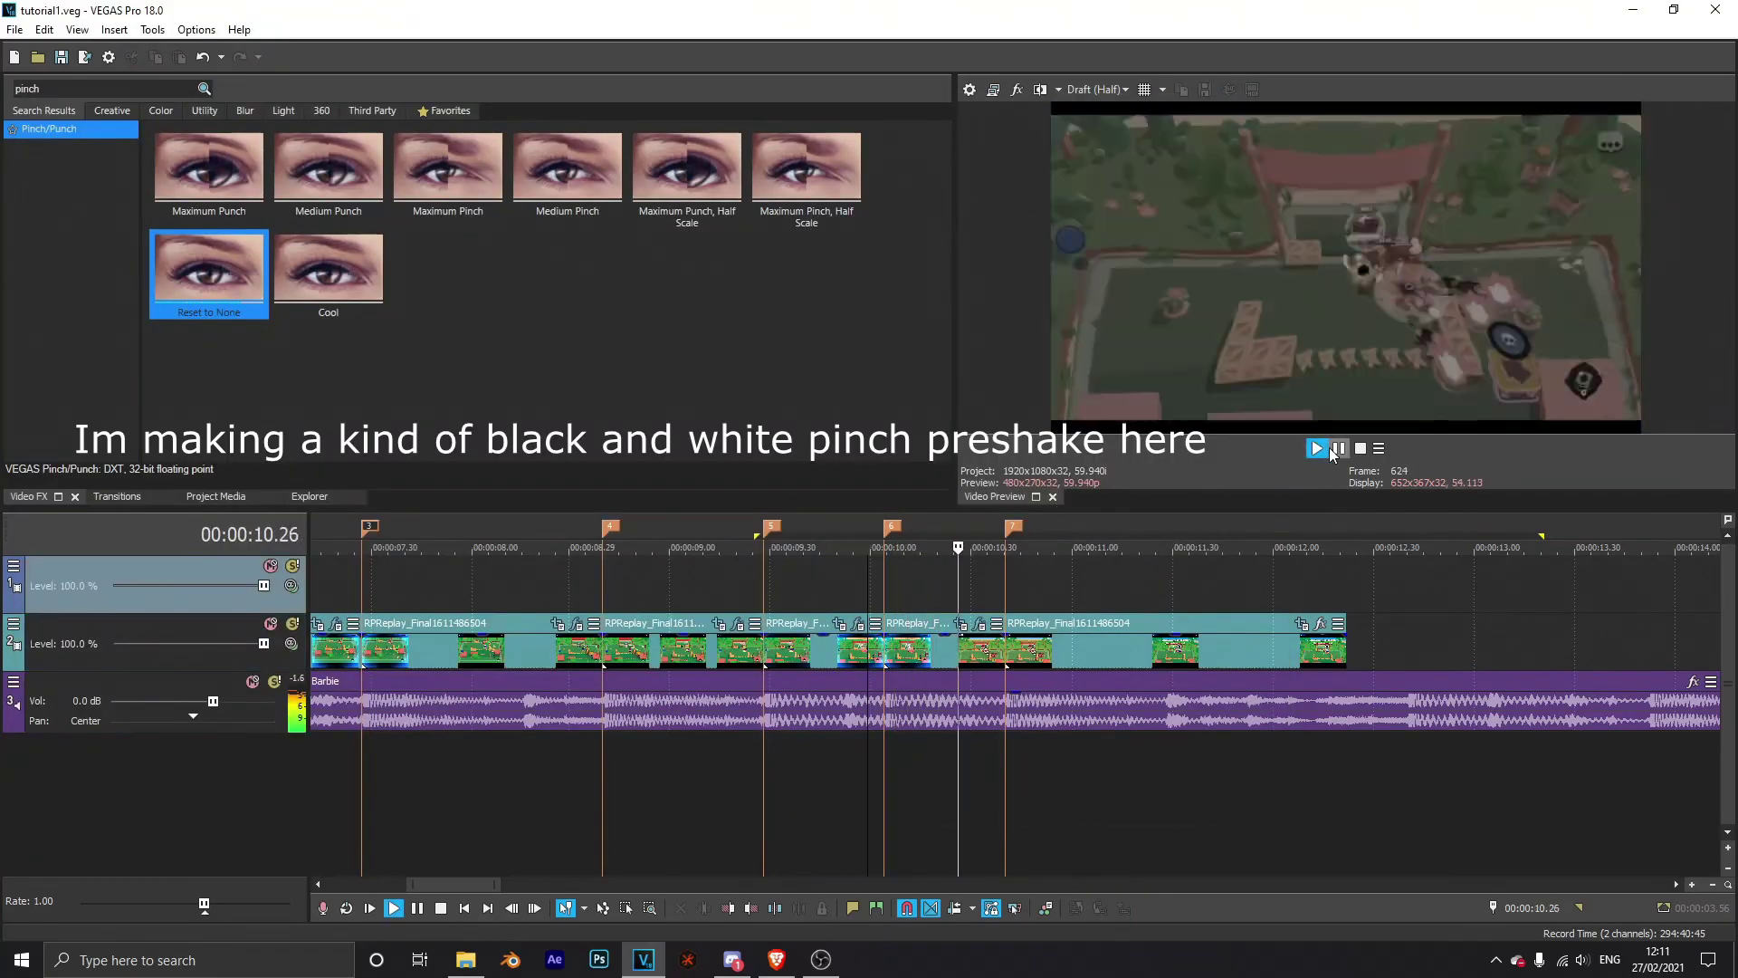
click(1334, 452)
drag(824, 567, 1370, 567)
click(1317, 448)
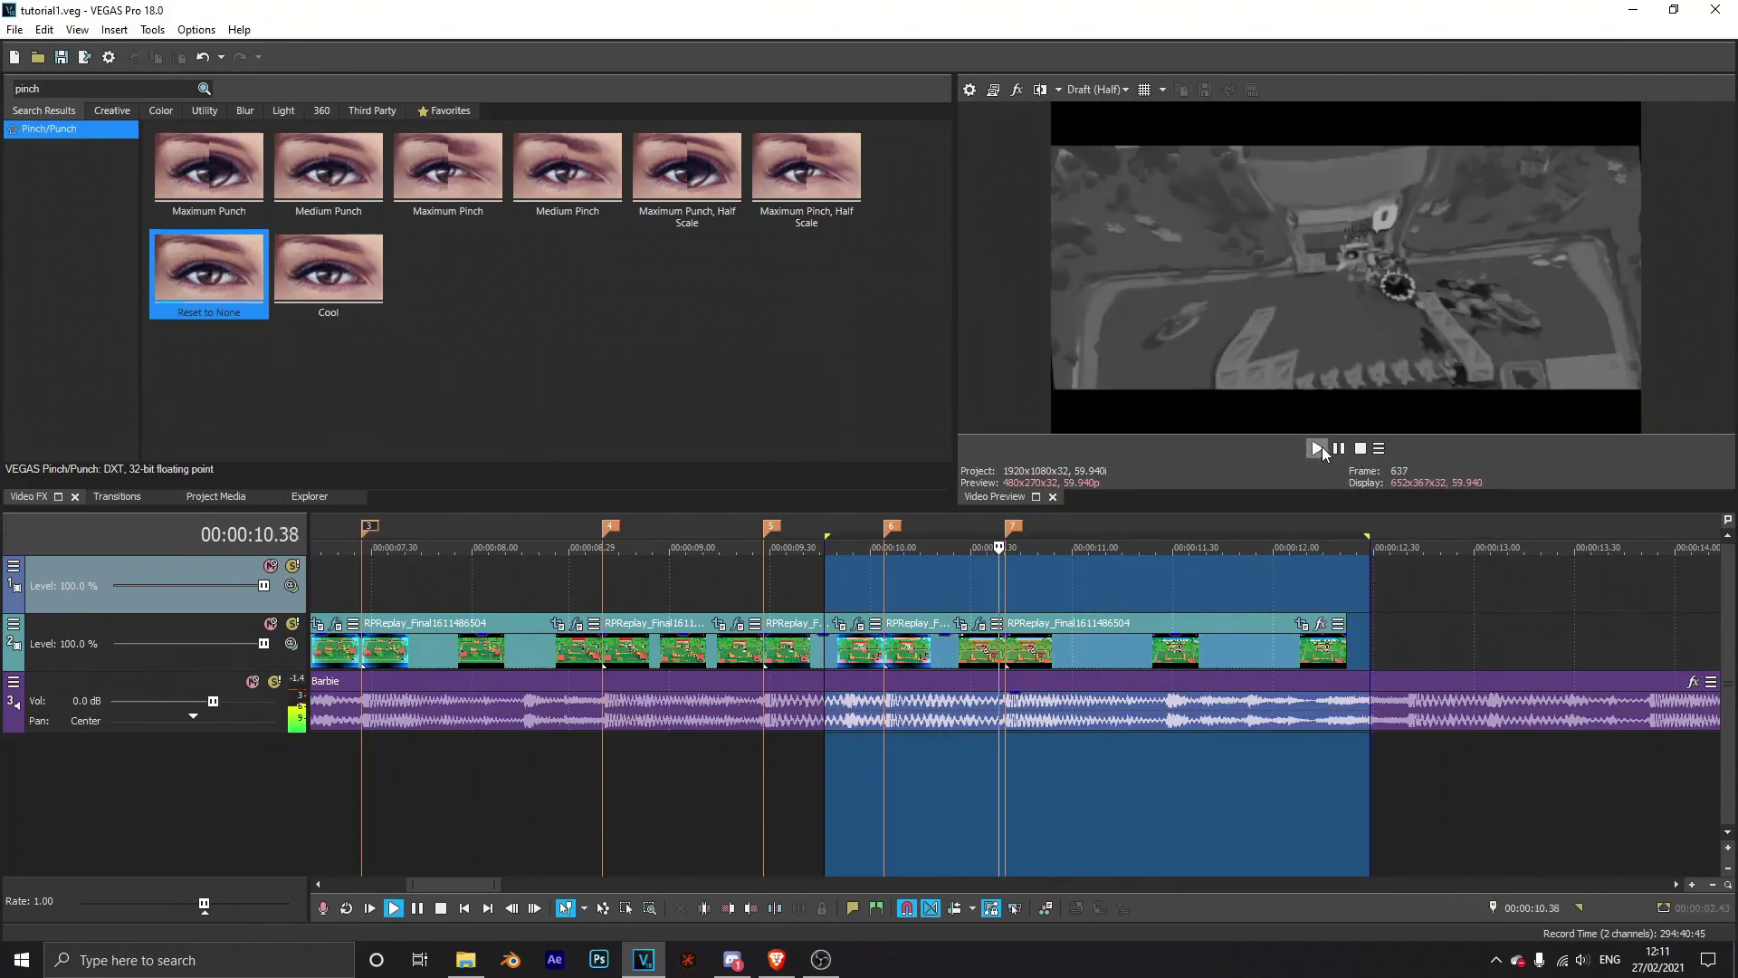
click(1349, 450)
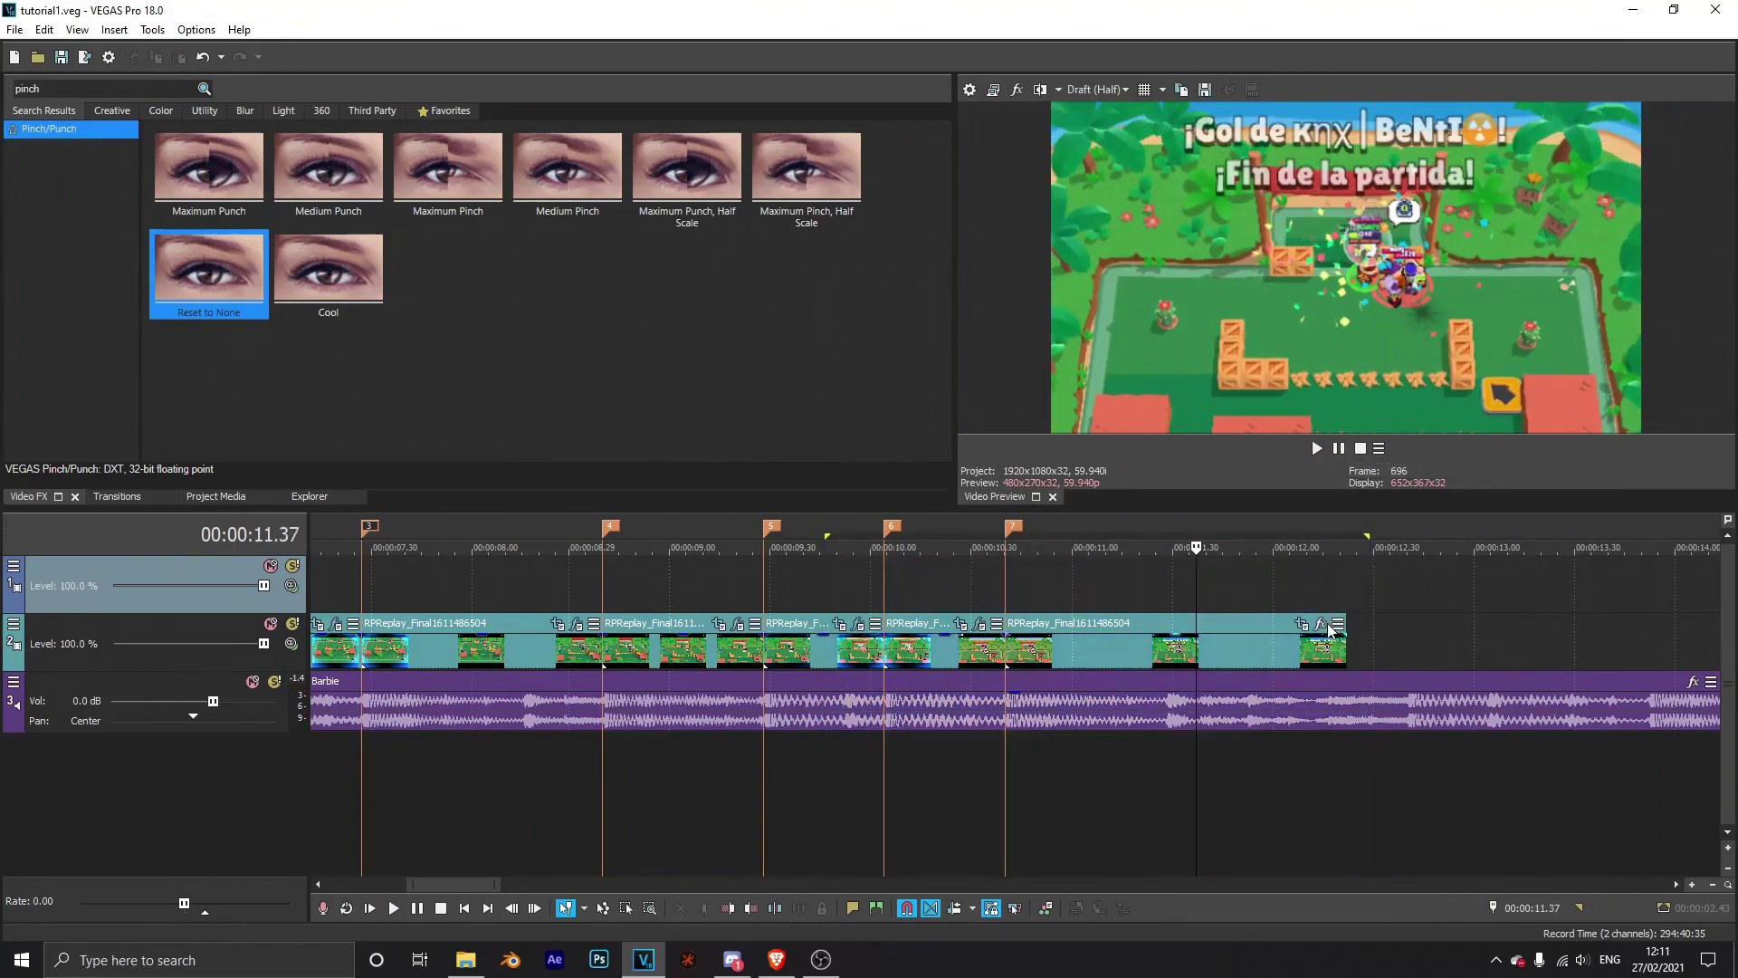
Step: Add the abmrgbimpact filter package from the Abm folder to the last video segment, starting at marker 7
click(1327, 631)
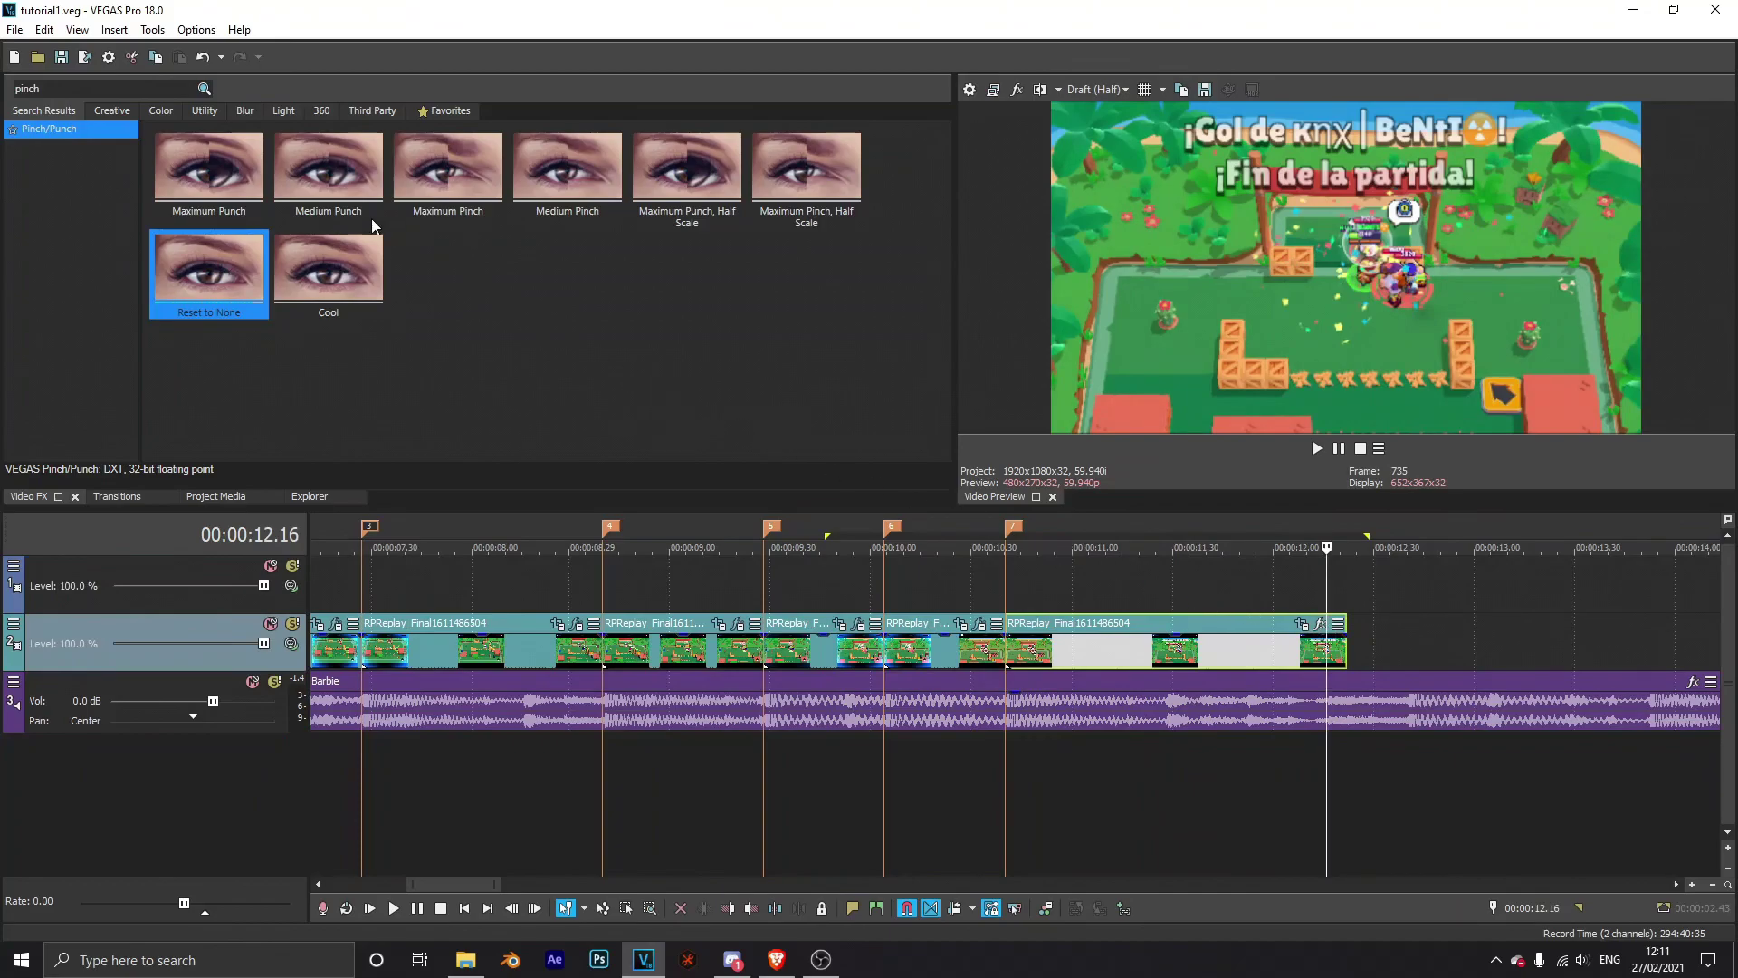
click(1321, 624)
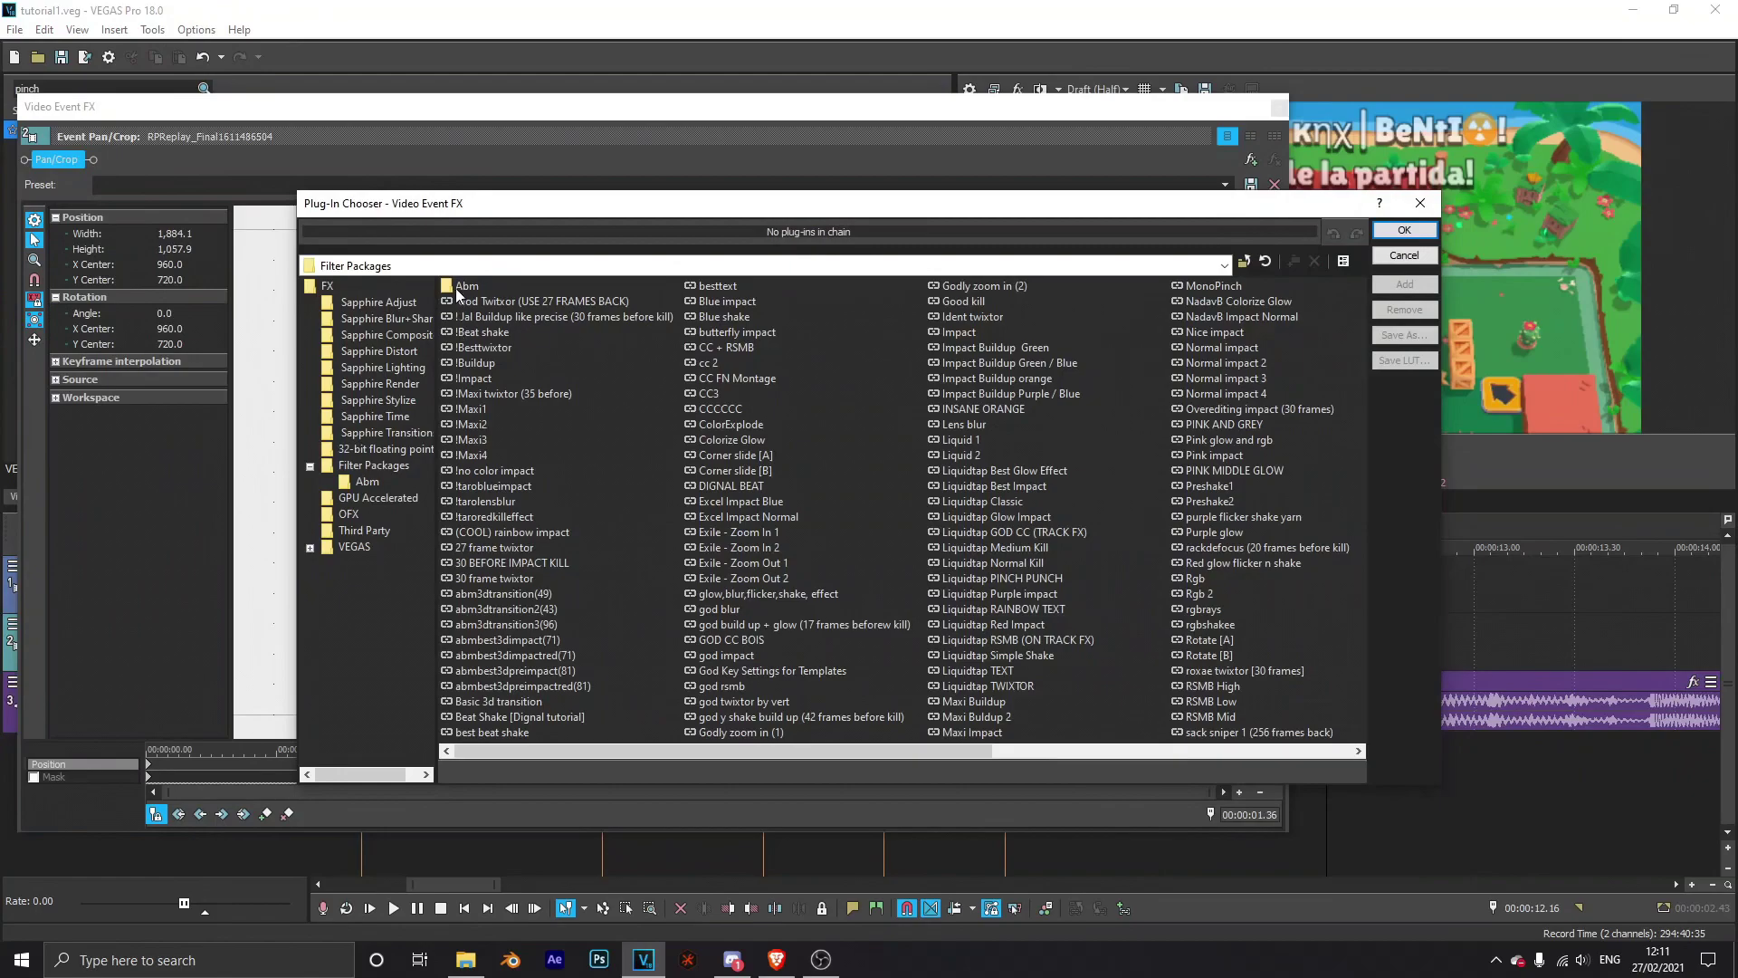
double_click(459, 287)
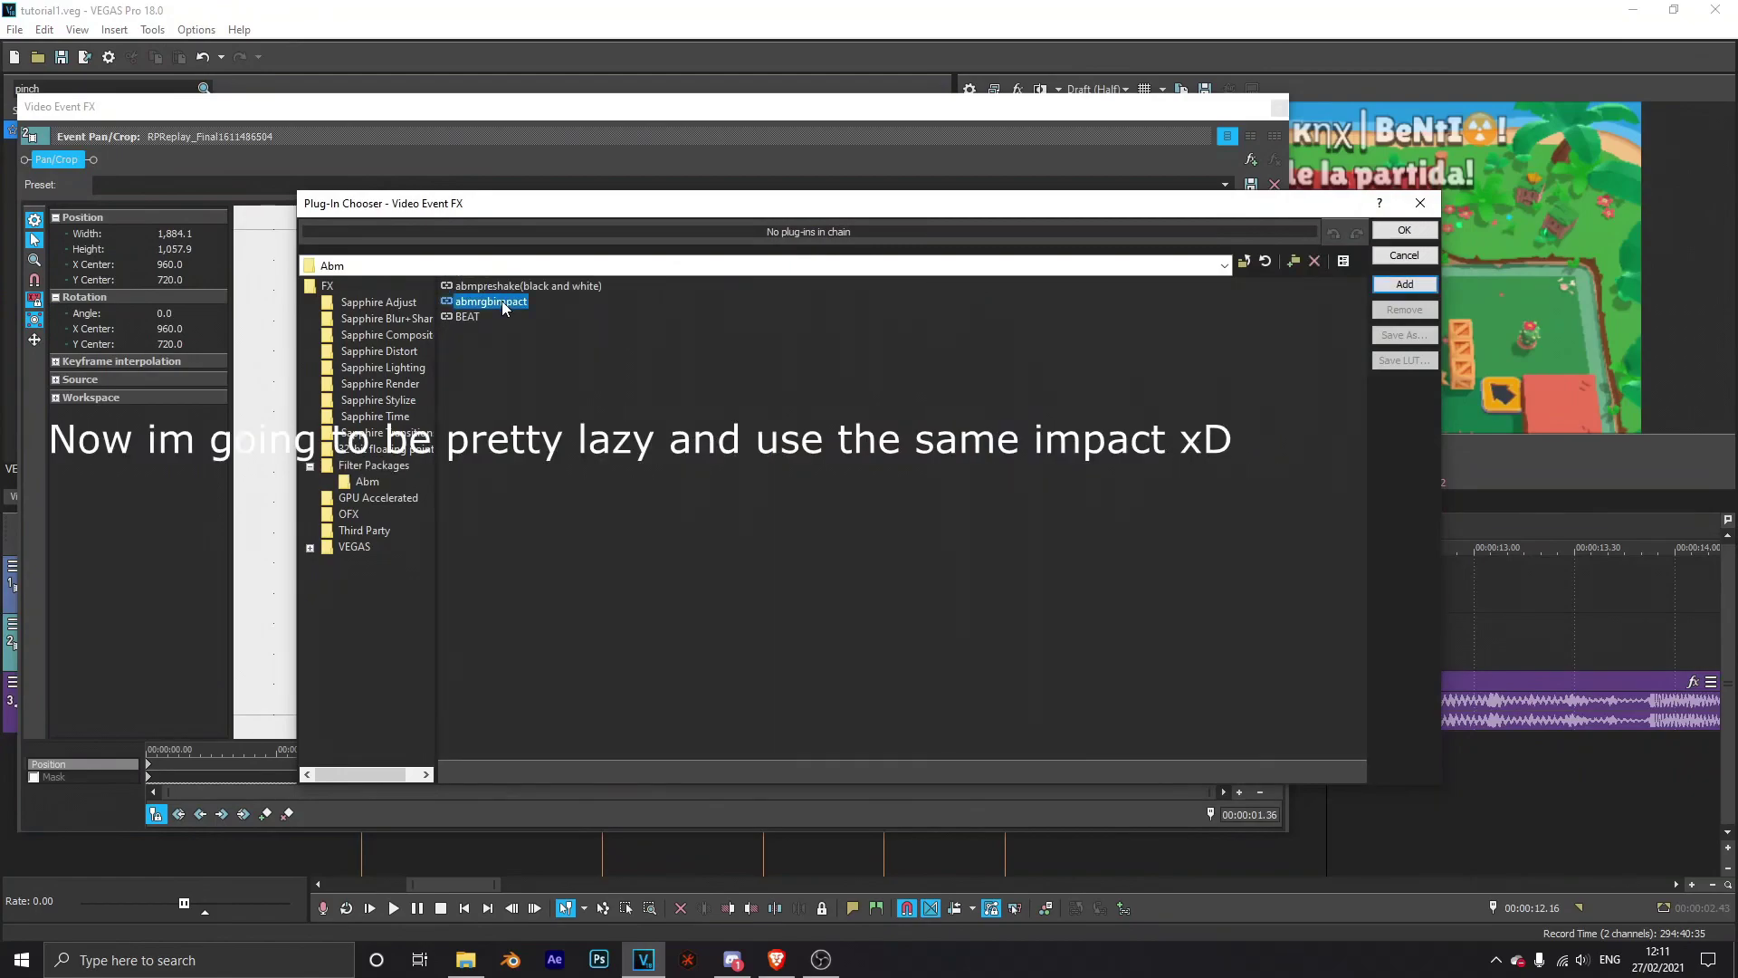
double_click(503, 303)
click(1401, 232)
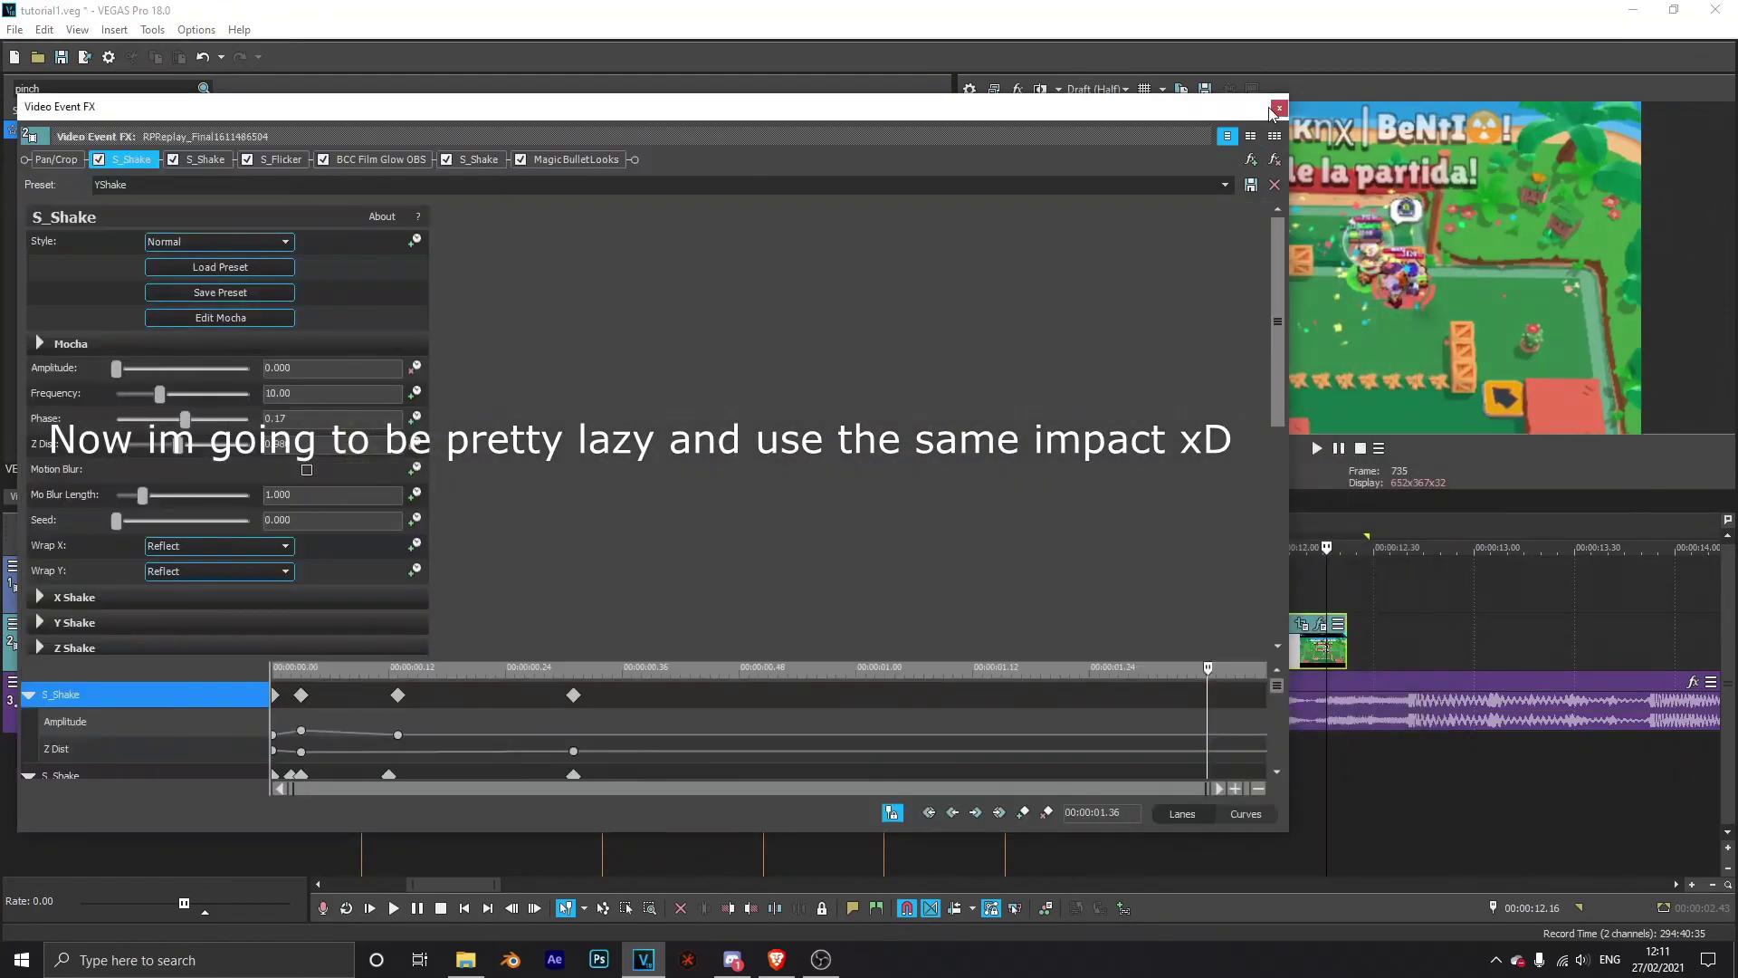
click(1276, 108)
Step: Select the time range from 00:00:01.12 to 00:00:14.19 and play back the whole edit
scroll(1106, 627, down, 2)
drag(1026, 655, 373, 616)
click(545, 601)
key(space)
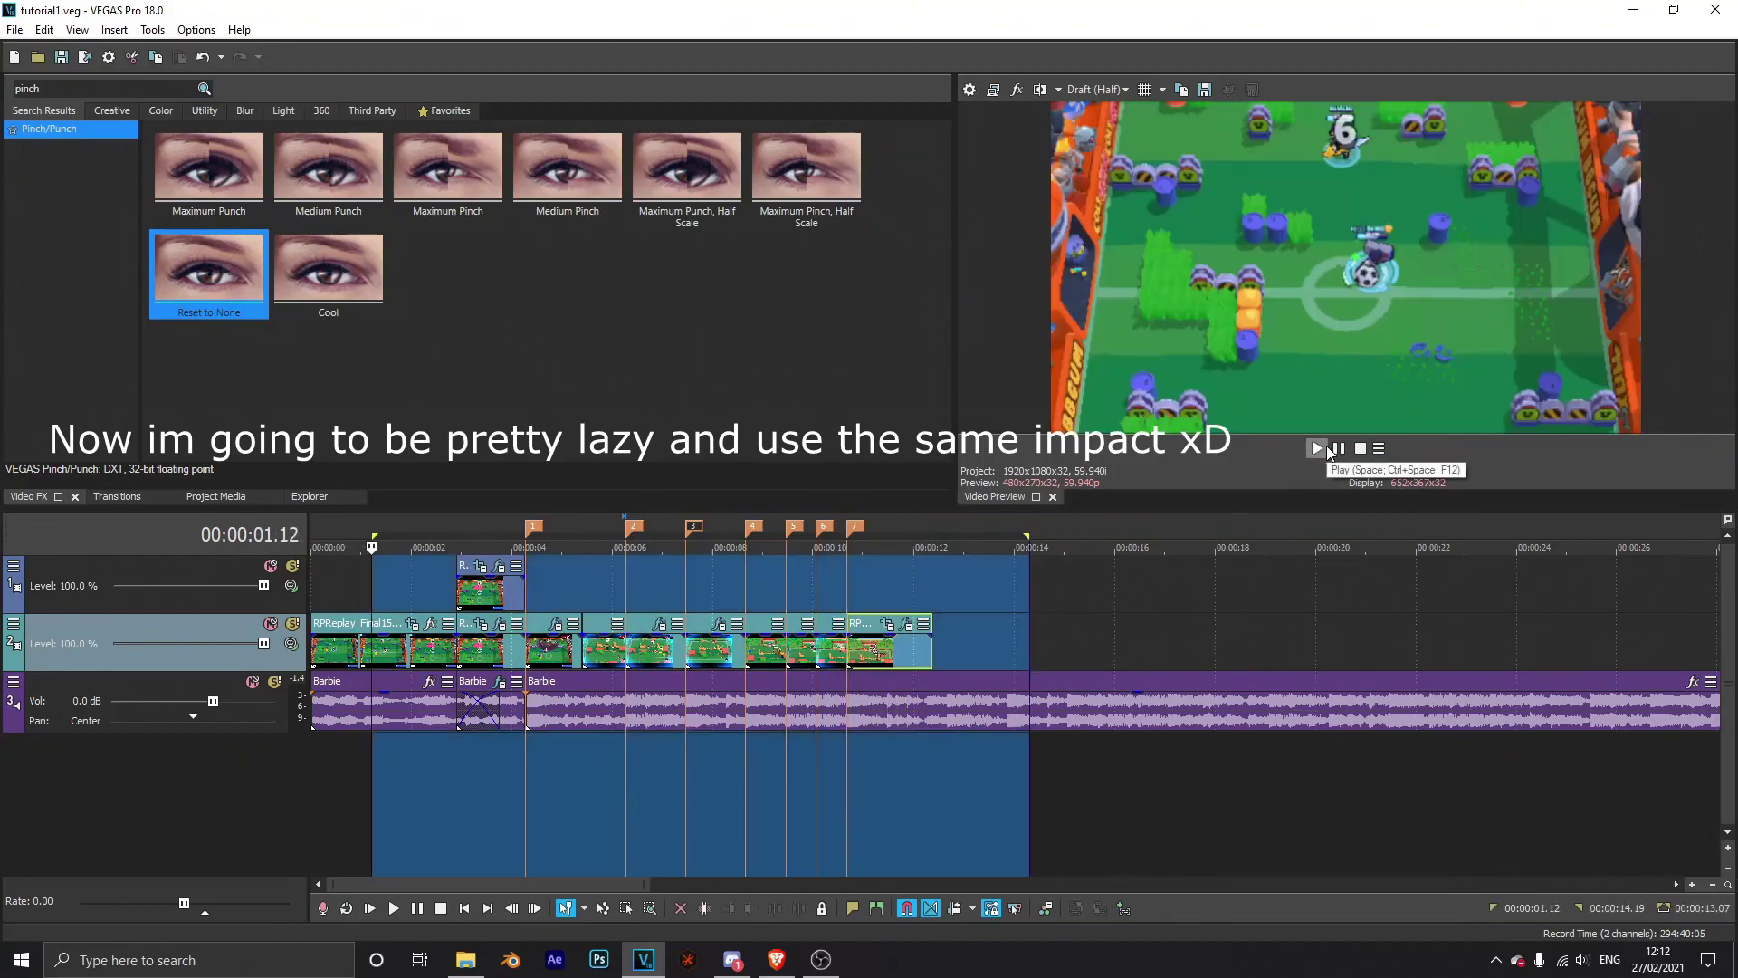
click(1327, 450)
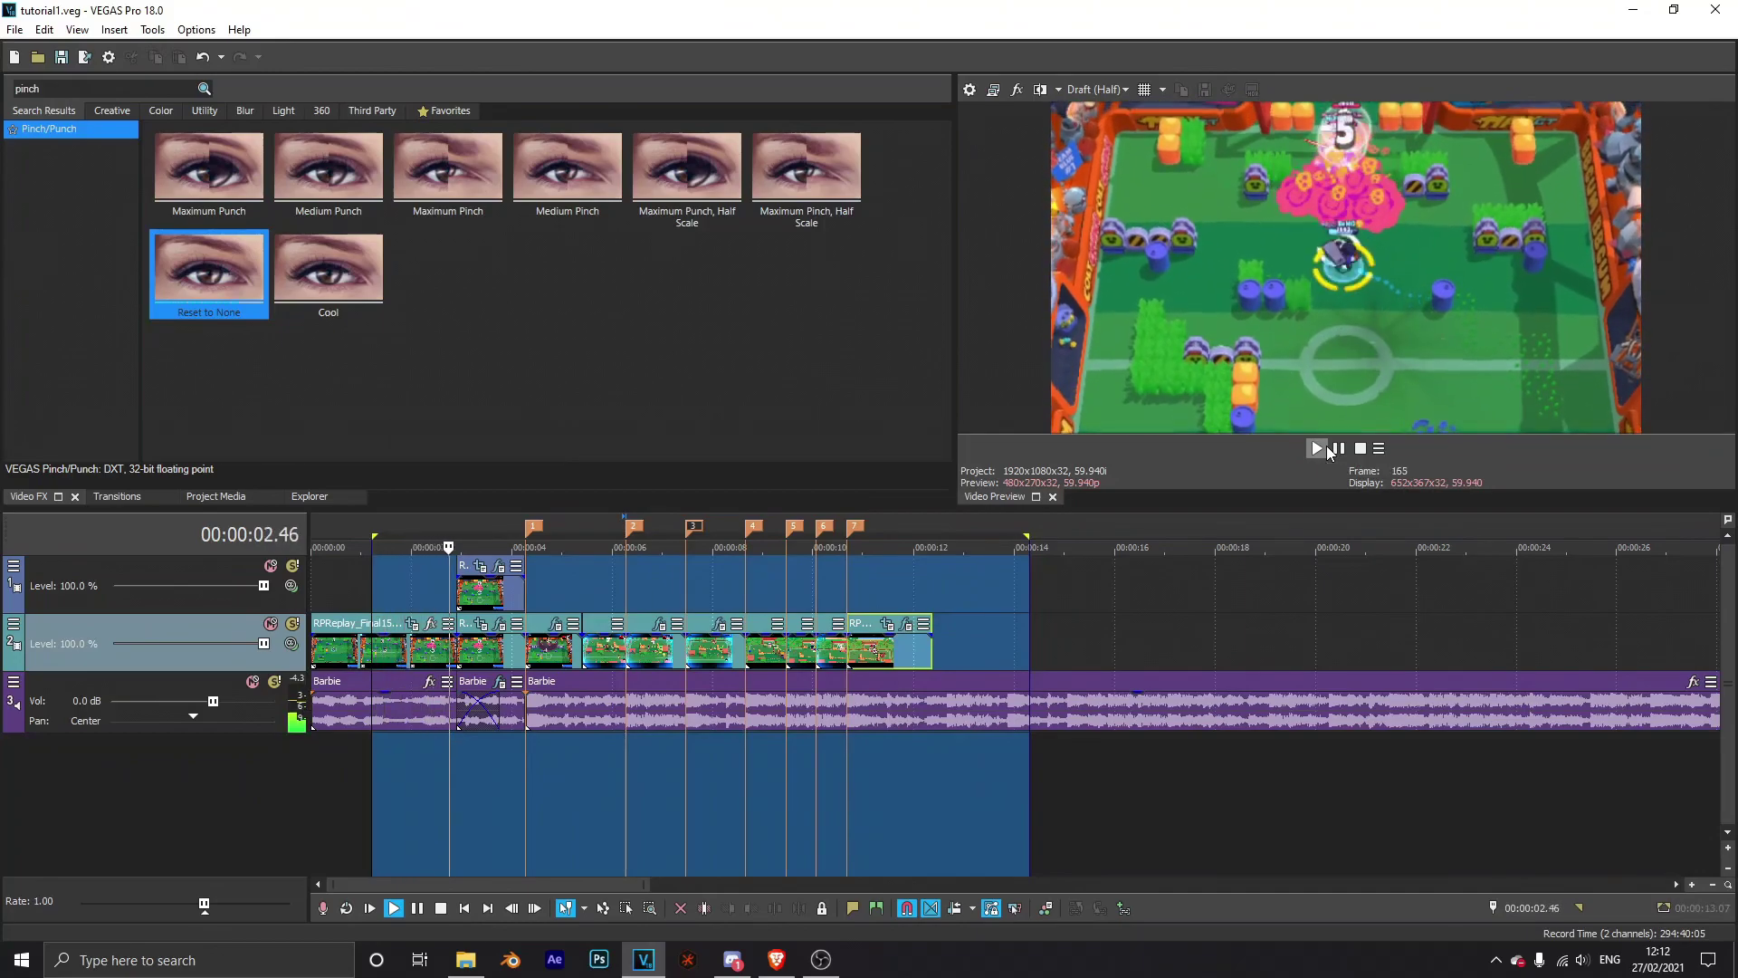